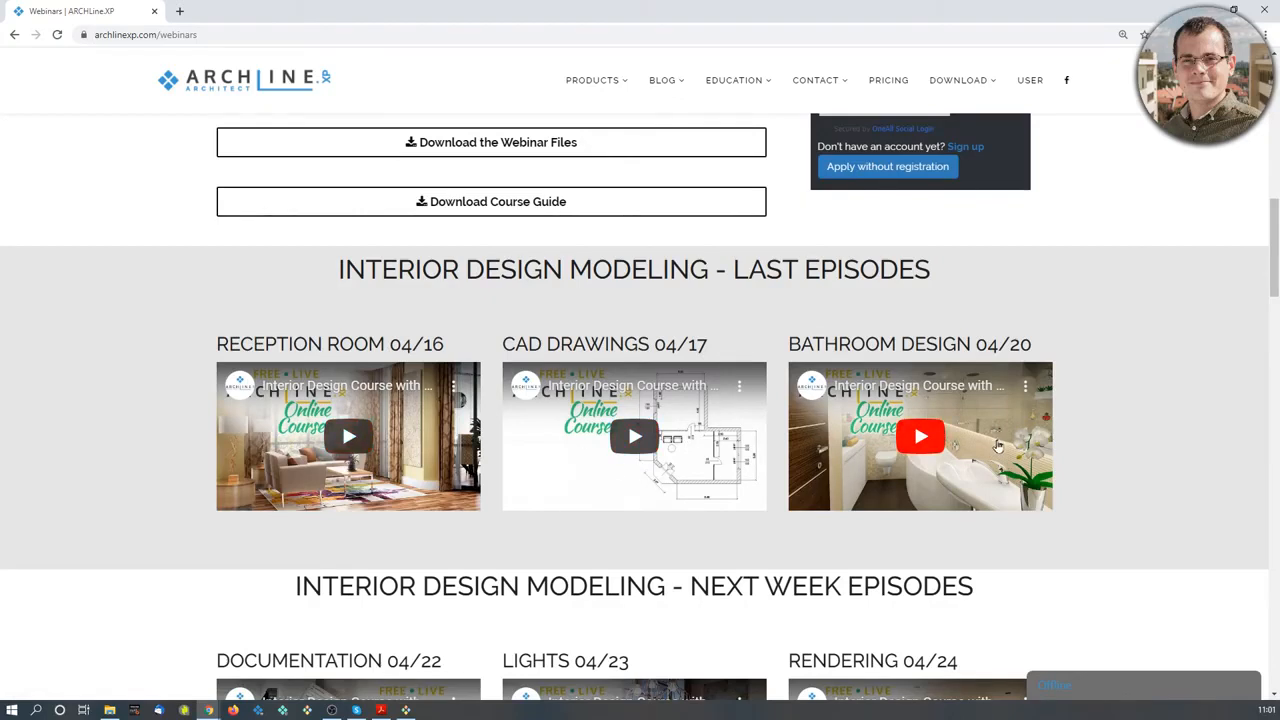
{"action": "scroll", "coordinate": [998, 446], "scroll_direction": "down", "scroll_amount": 3}
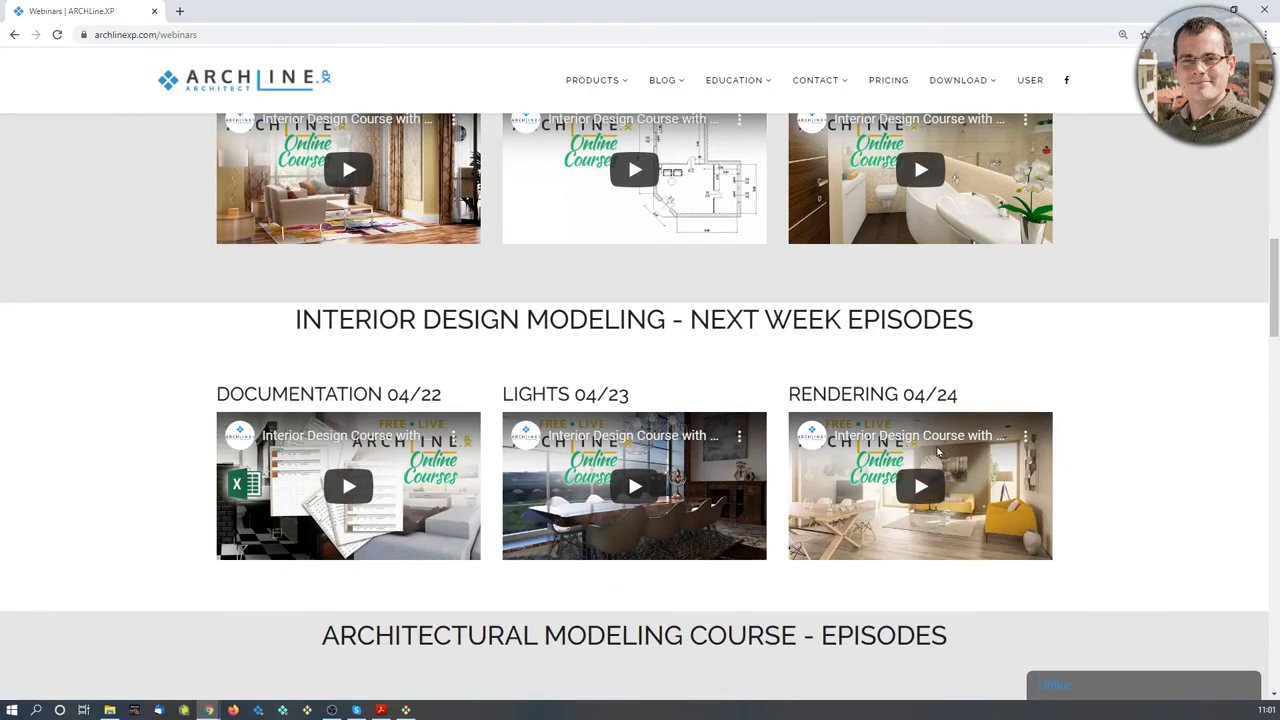
{"action": "scroll", "coordinate": [937, 452], "scroll_direction": "down", "scroll_amount": 4}
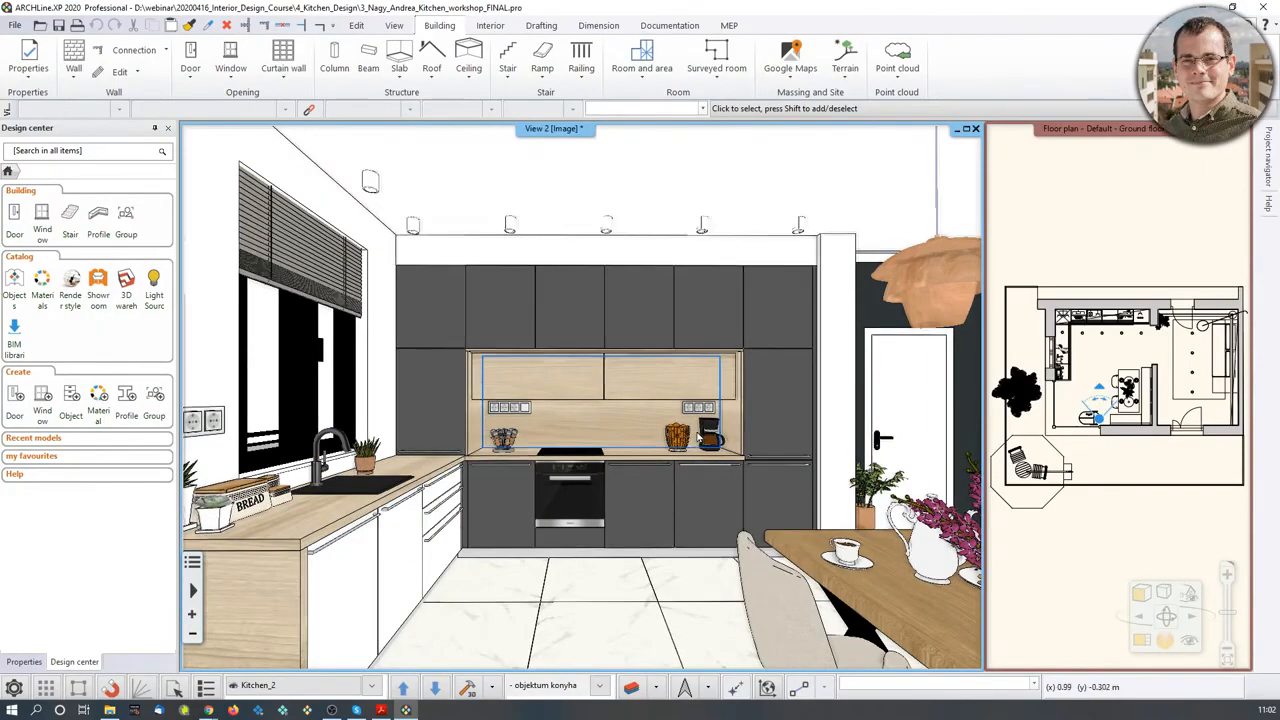
- Review the finished kitchen design by going through its saved 3D views
{"action": "middle_click_drag", "start_coordinate": [704, 437], "coordinate": [700, 436]}
{"action": "key", "text": "Right"}
{"action": "key", "text": "Right"}
{"action": "key", "text": "Right"}
{"action": "key", "text": "Right"}
- Open the Kitchen_workshop_Start project from the 4_Kitchen_Design folder, closing the current project without saving it
{"action": "left_click", "coordinate": [16, 26]}
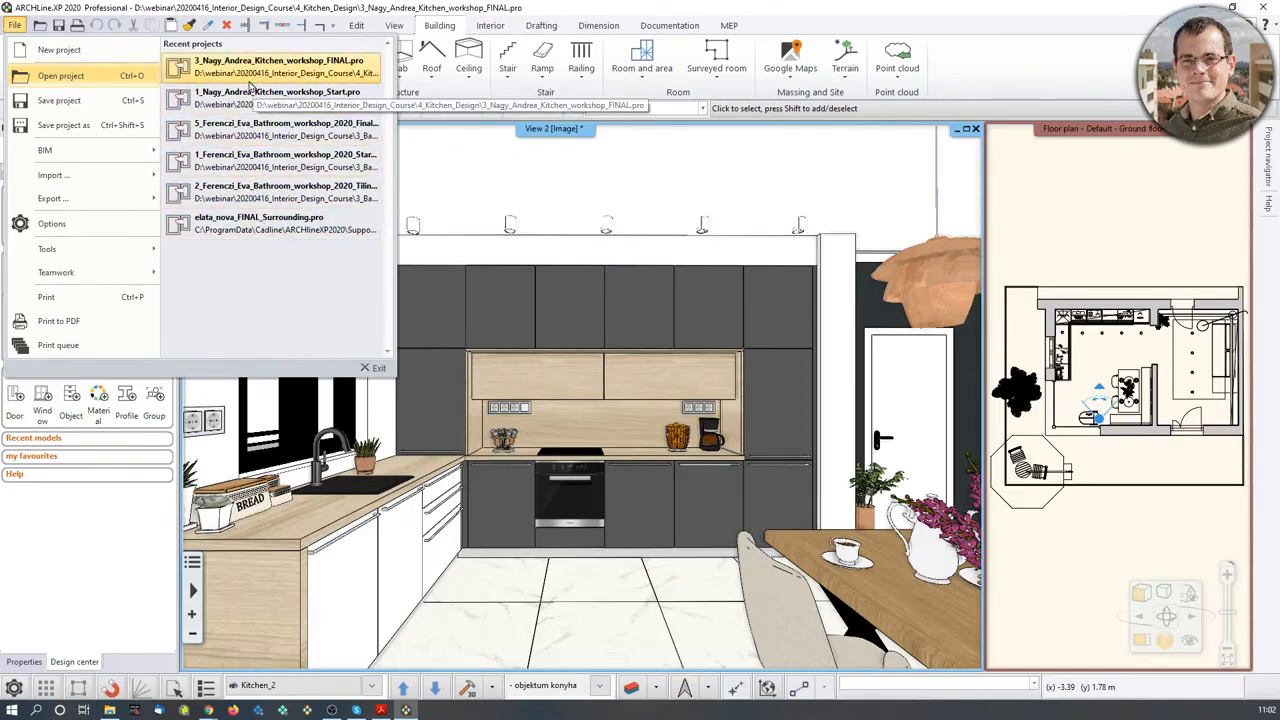
{"action": "left_click", "coordinate": [90, 77]}
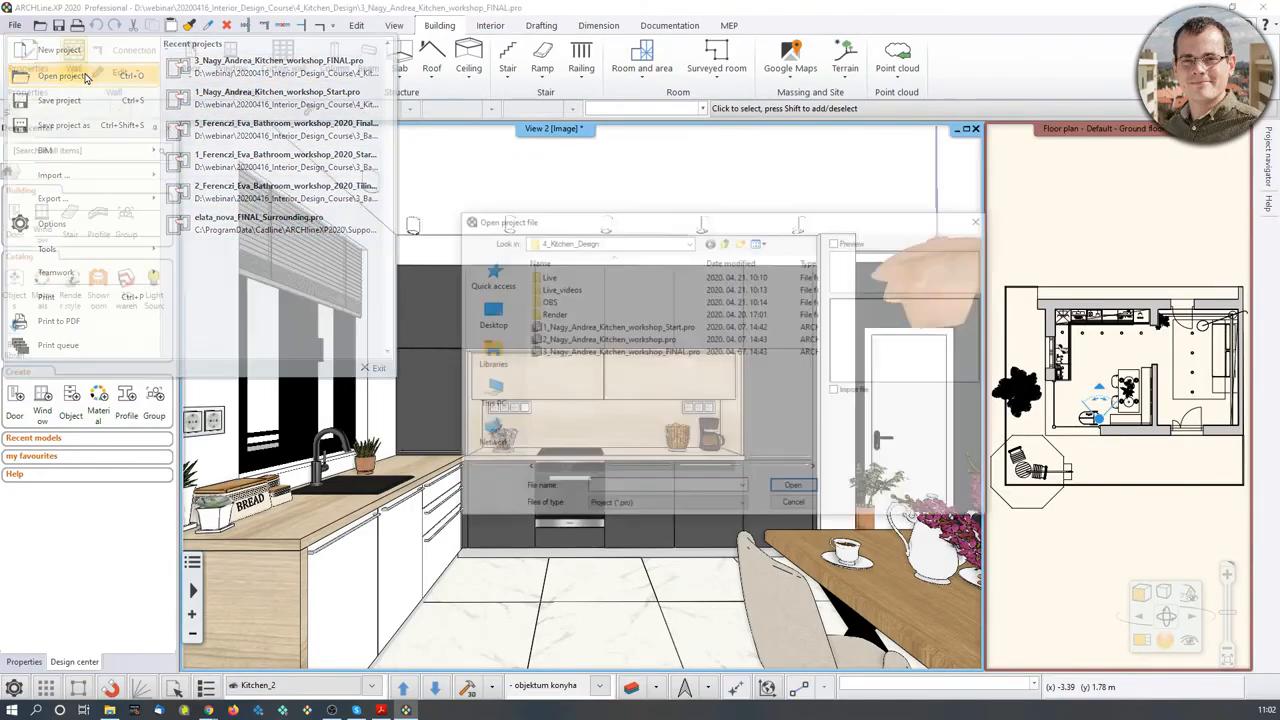
{"action": "left_click", "coordinate": [600, 241]}
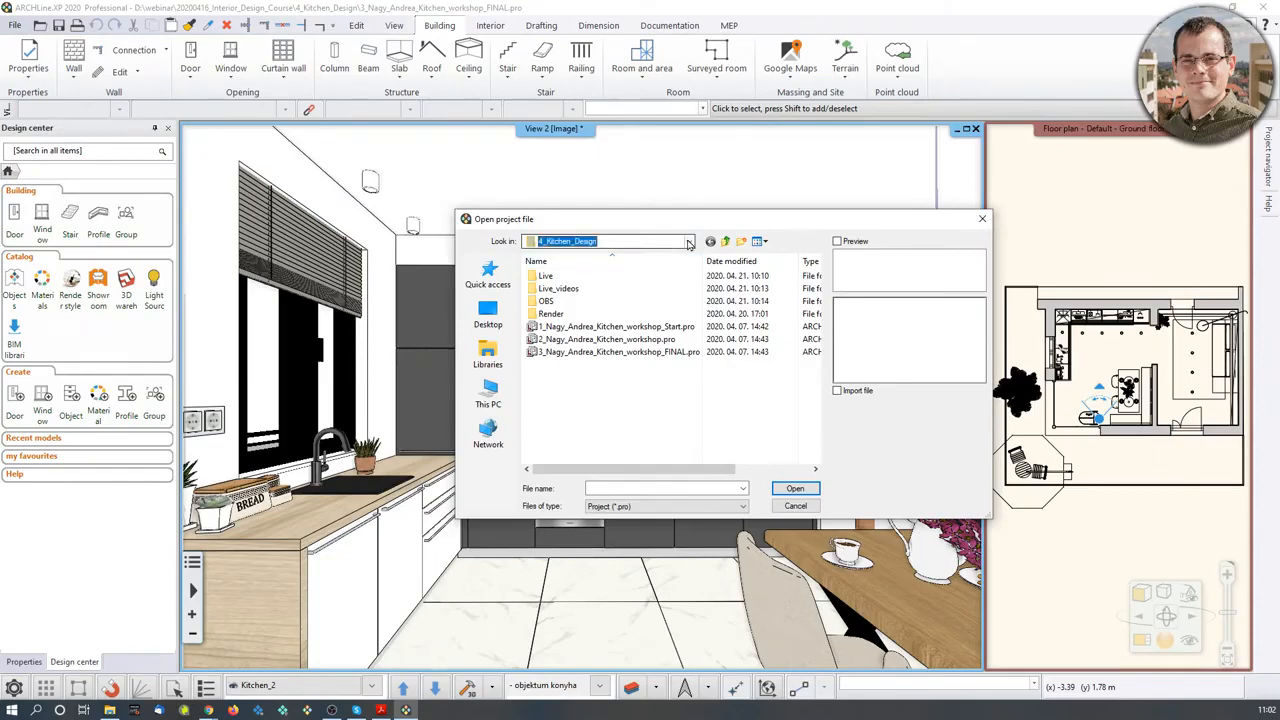
{"action": "left_click", "coordinate": [599, 457]}
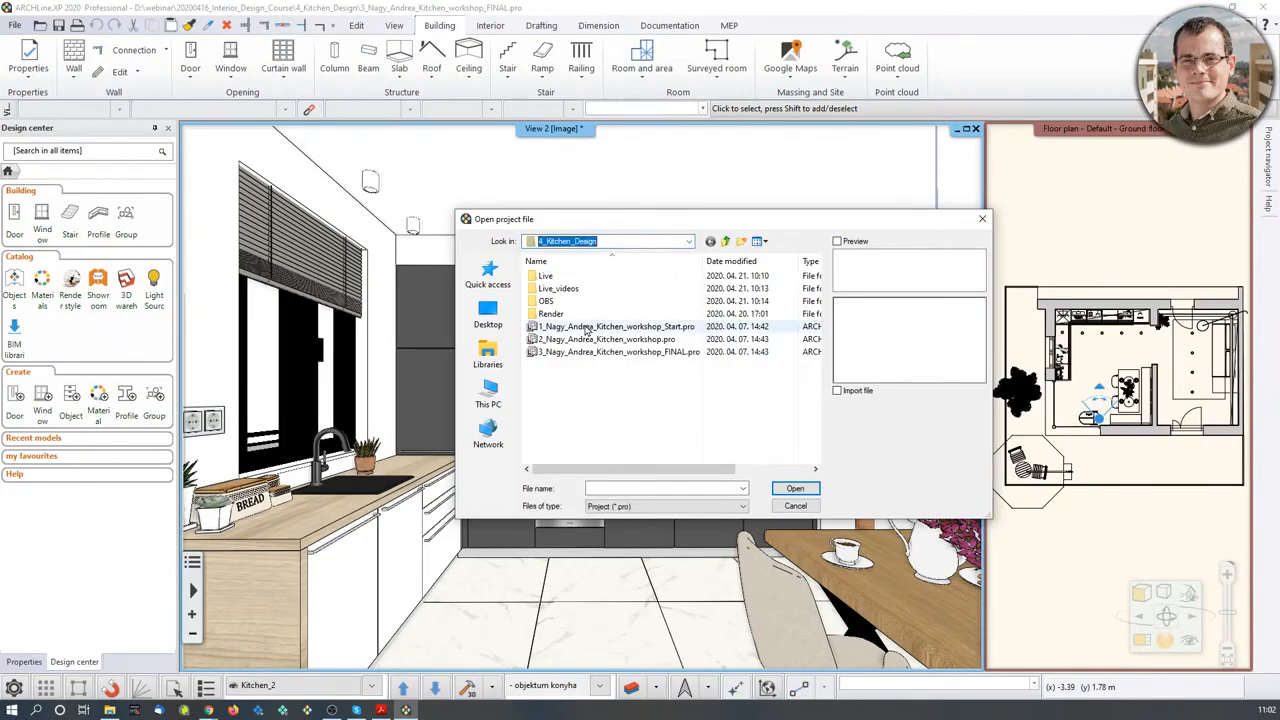
{"action": "double_click", "coordinate": [641, 353]}
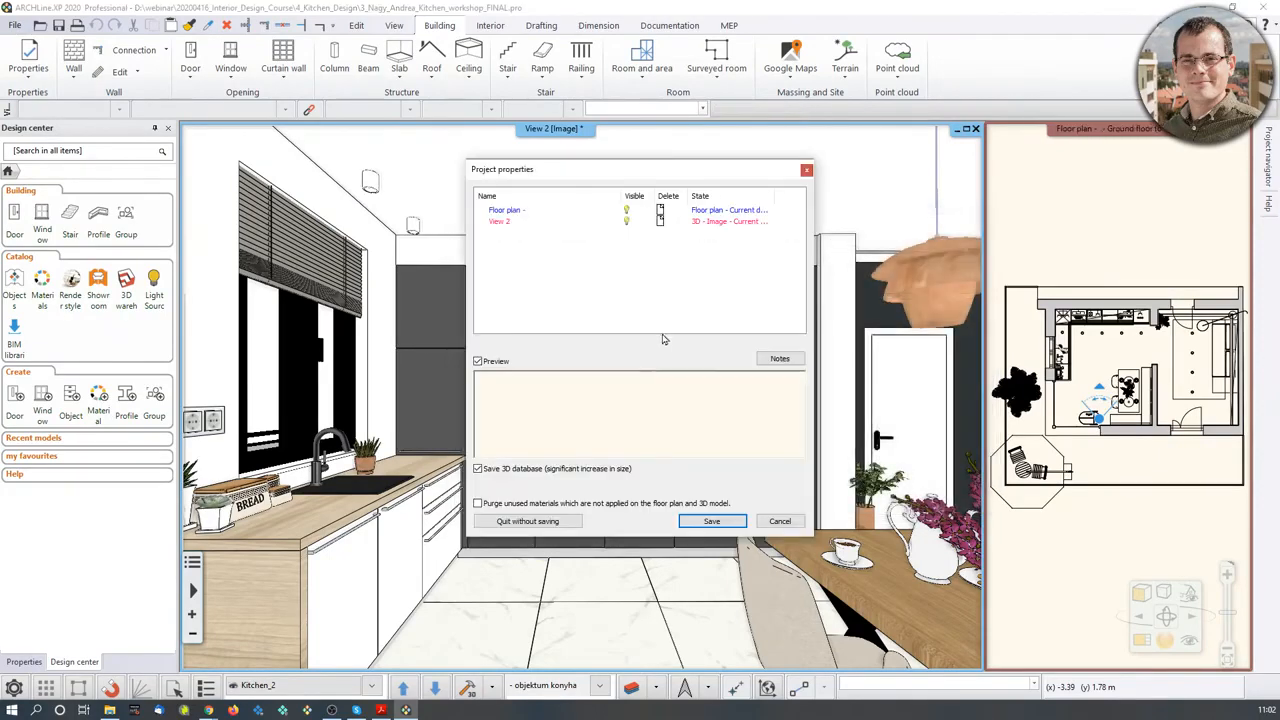
{"action": "left_click", "coordinate": [540, 521]}
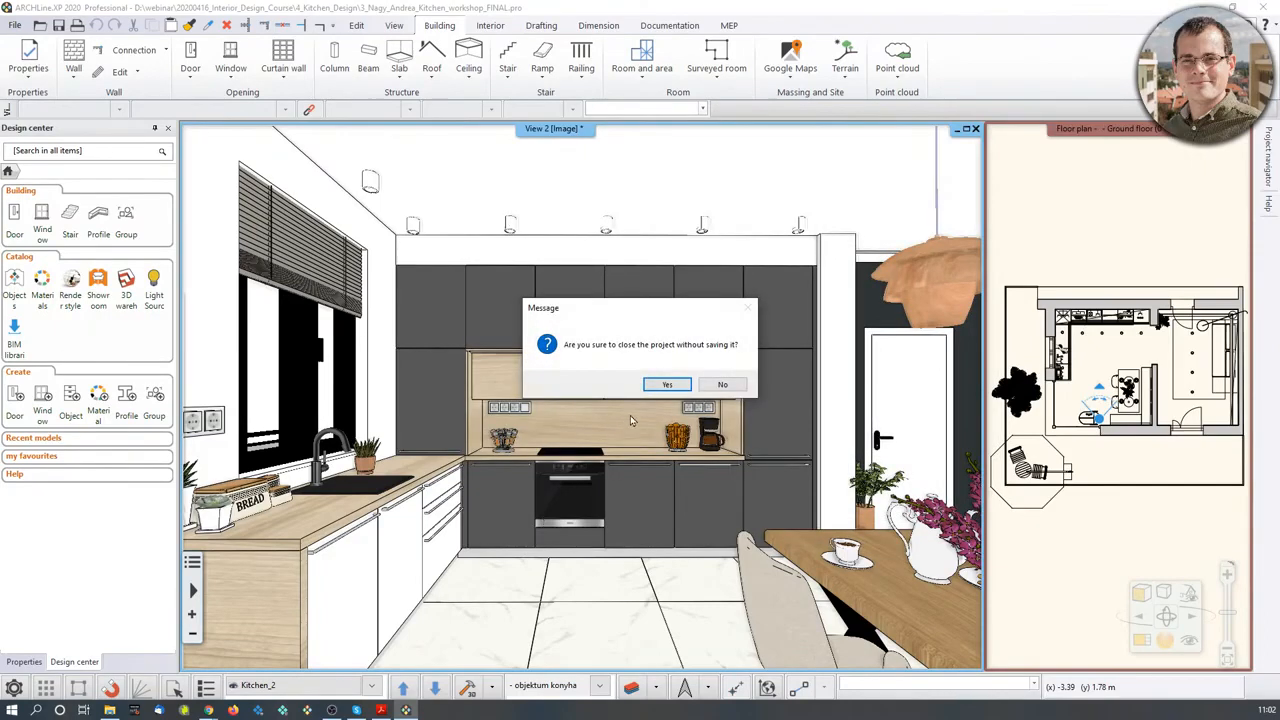
{"action": "left_click", "coordinate": [668, 389]}
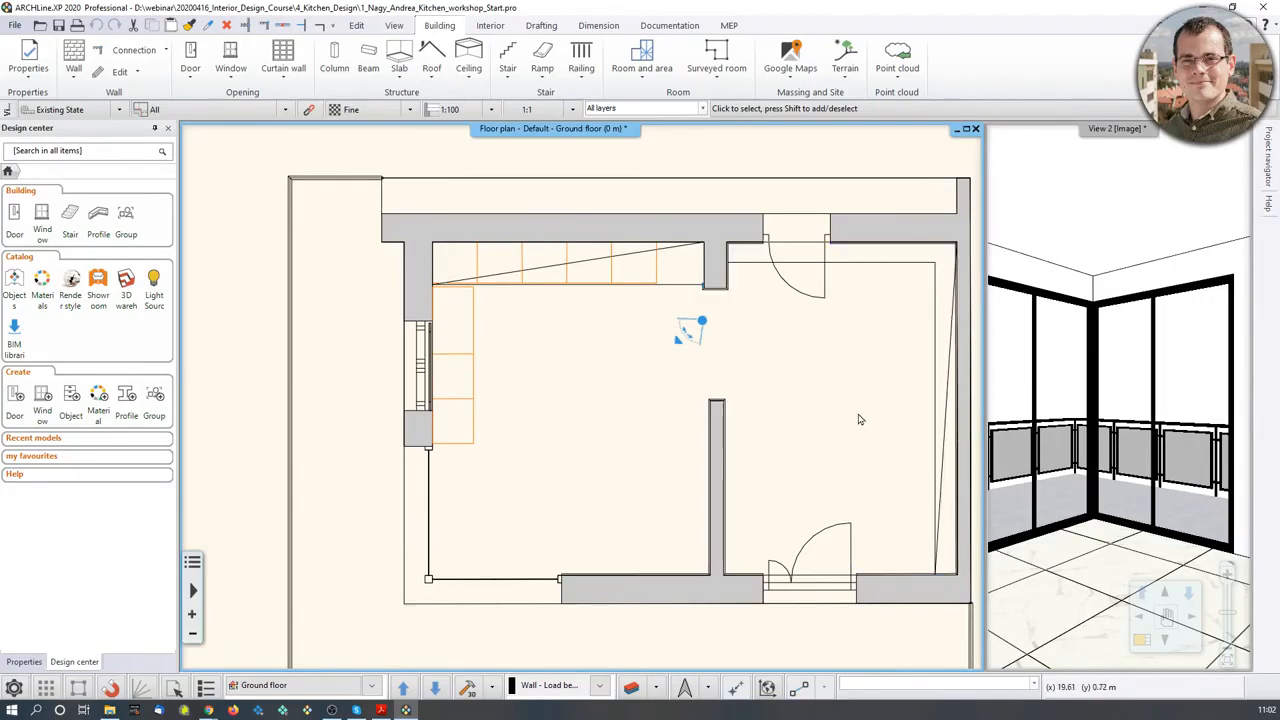
- Go through the empty kitchen's saved 3D views in the enlarged 3D window, ending on Kitchen_2
{"action": "left_click", "coordinate": [1068, 418]}
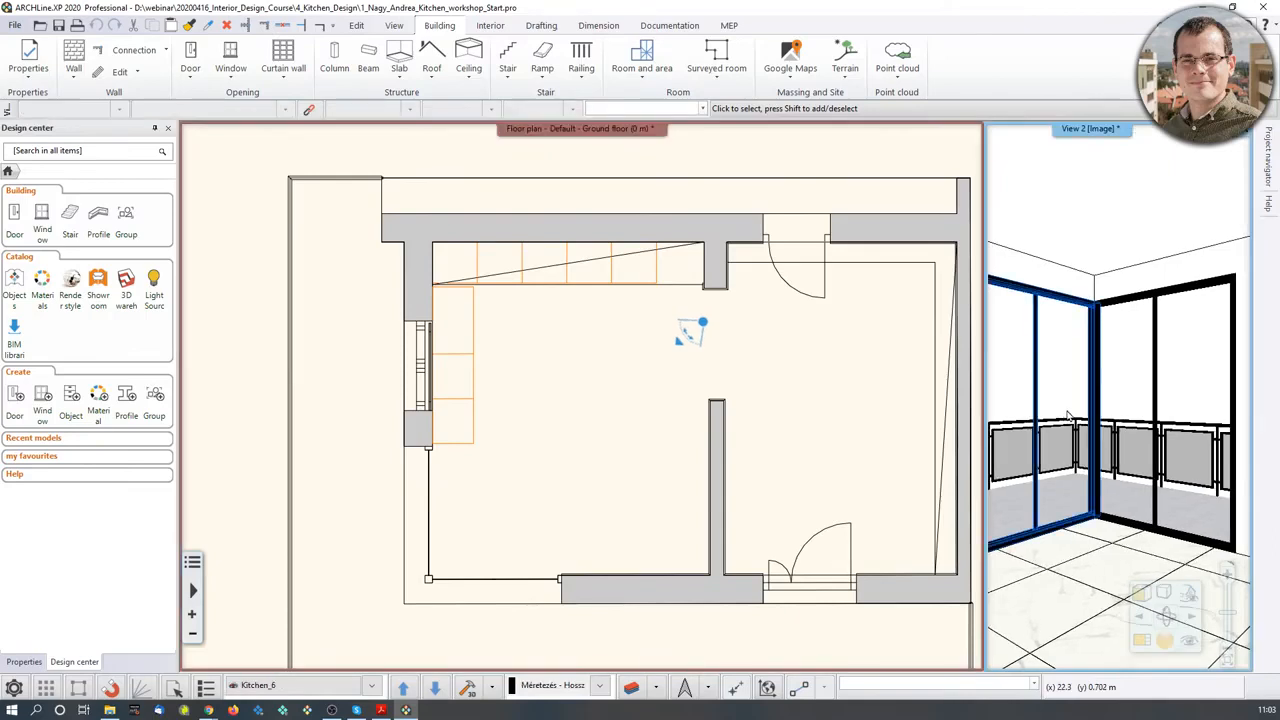
{"action": "key", "text": "Right"}
{"action": "key", "text": "Right"}
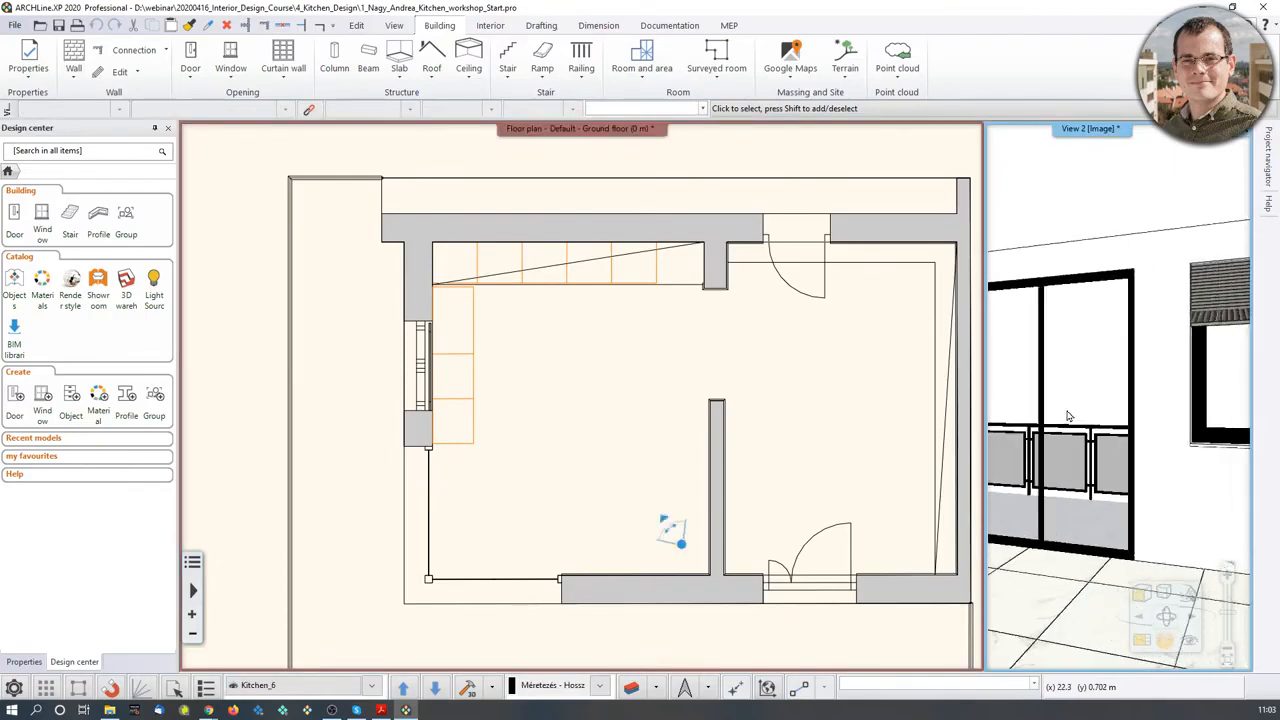
{"action": "key", "text": "Right"}
{"action": "key", "text": "Right"}
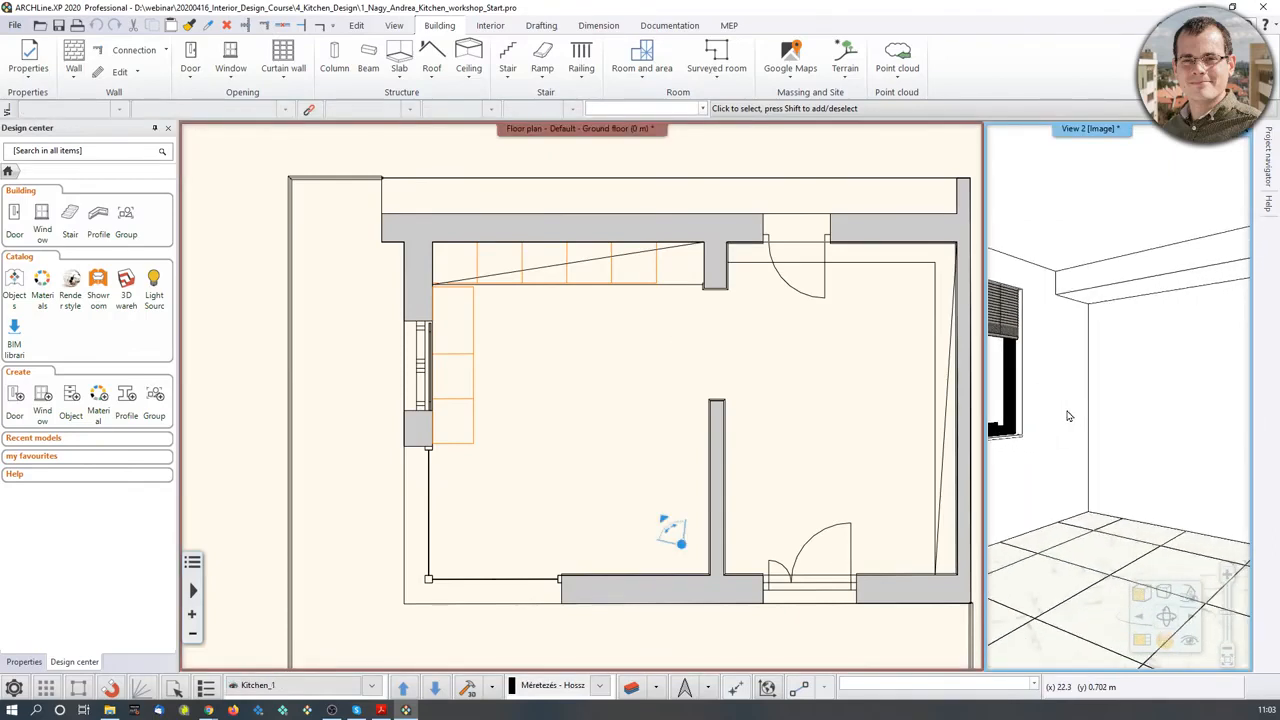
{"action": "left_click", "coordinate": [622, 655]}
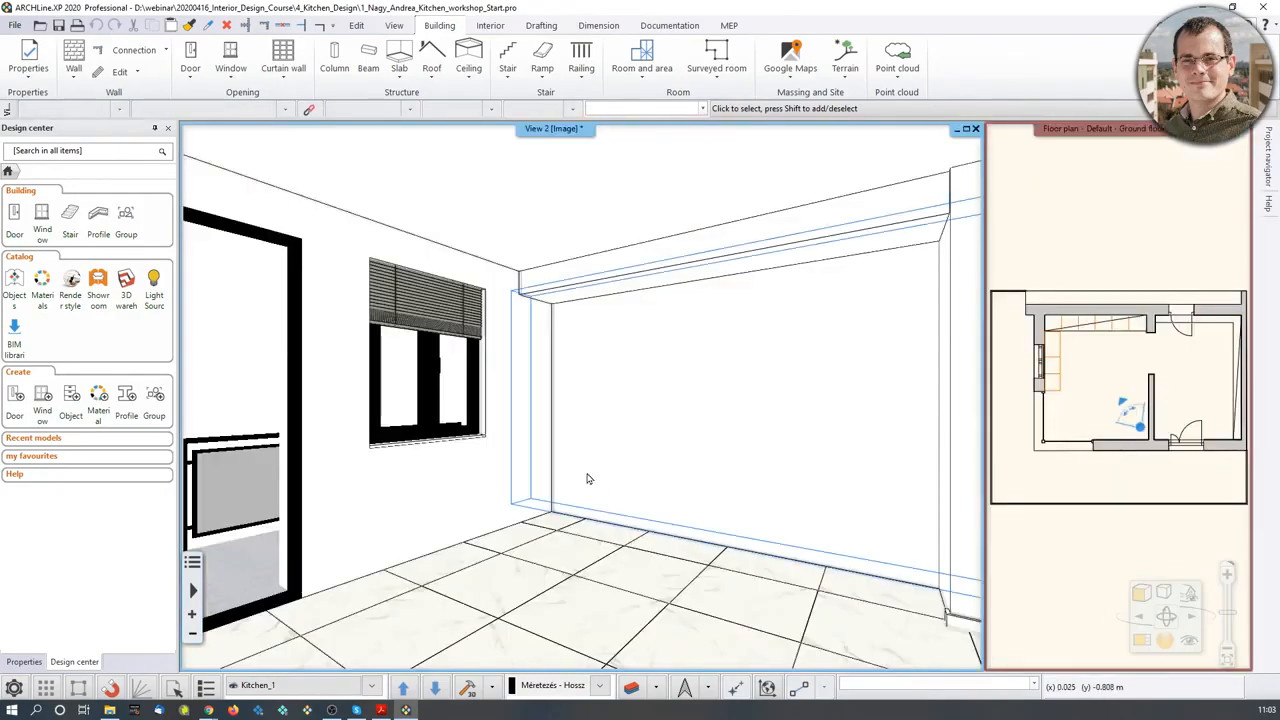
{"action": "key", "text": "Page_Down"}
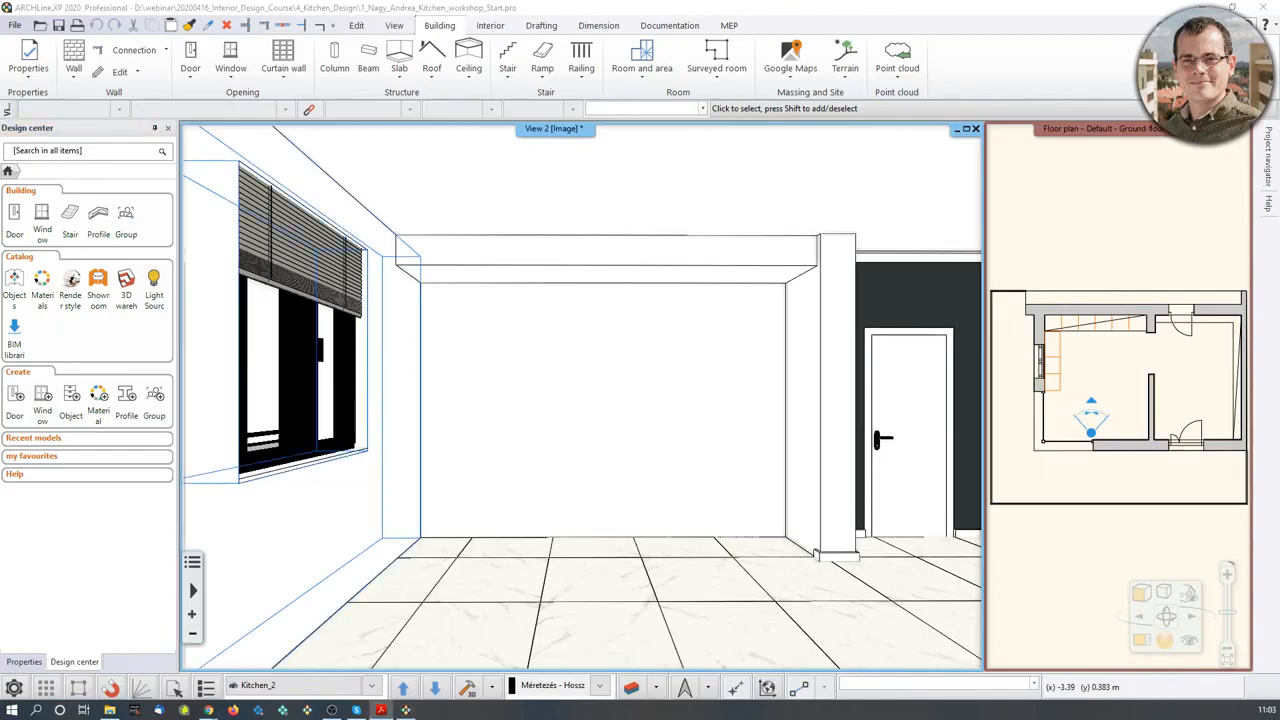
- Make the ground floor plan the main view, focused on the orange cabinet outlines along the kitchen walls
{"action": "left_click", "coordinate": [490, 25]}
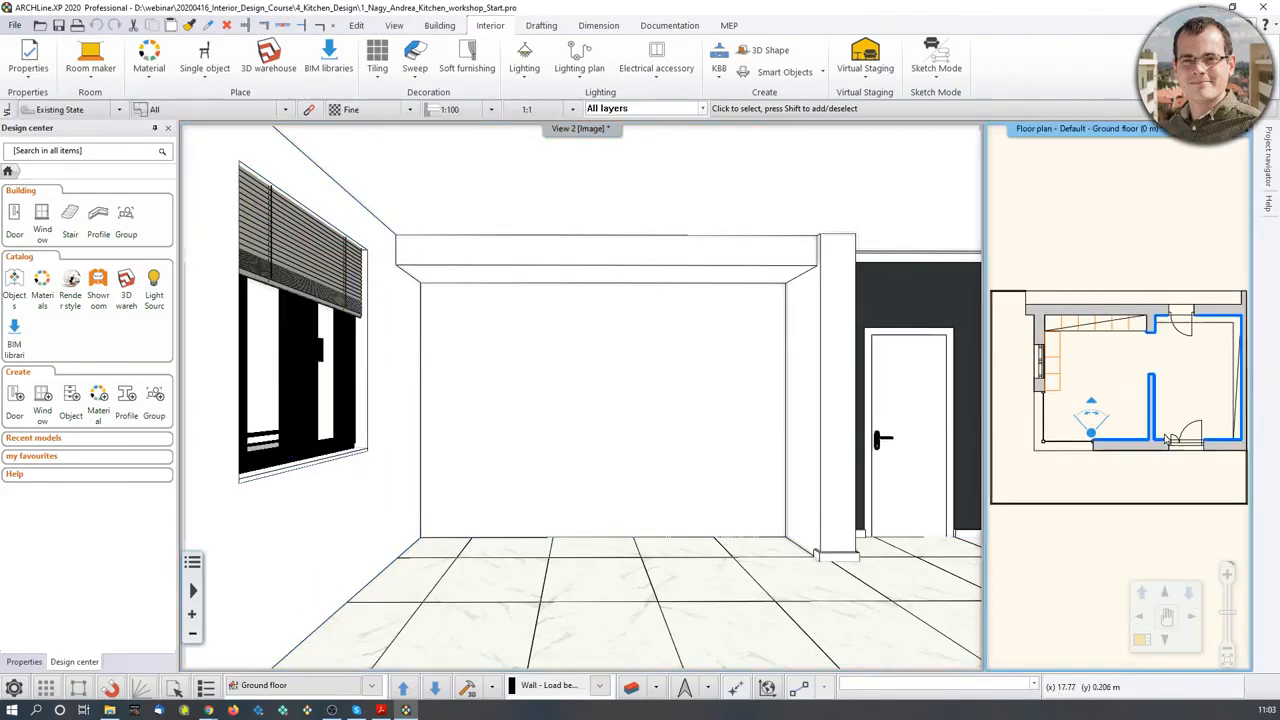
{"action": "left_click", "coordinate": [1142, 641]}
{"action": "middle_click_drag", "start_coordinate": [549, 327], "coordinate": [501, 375]}
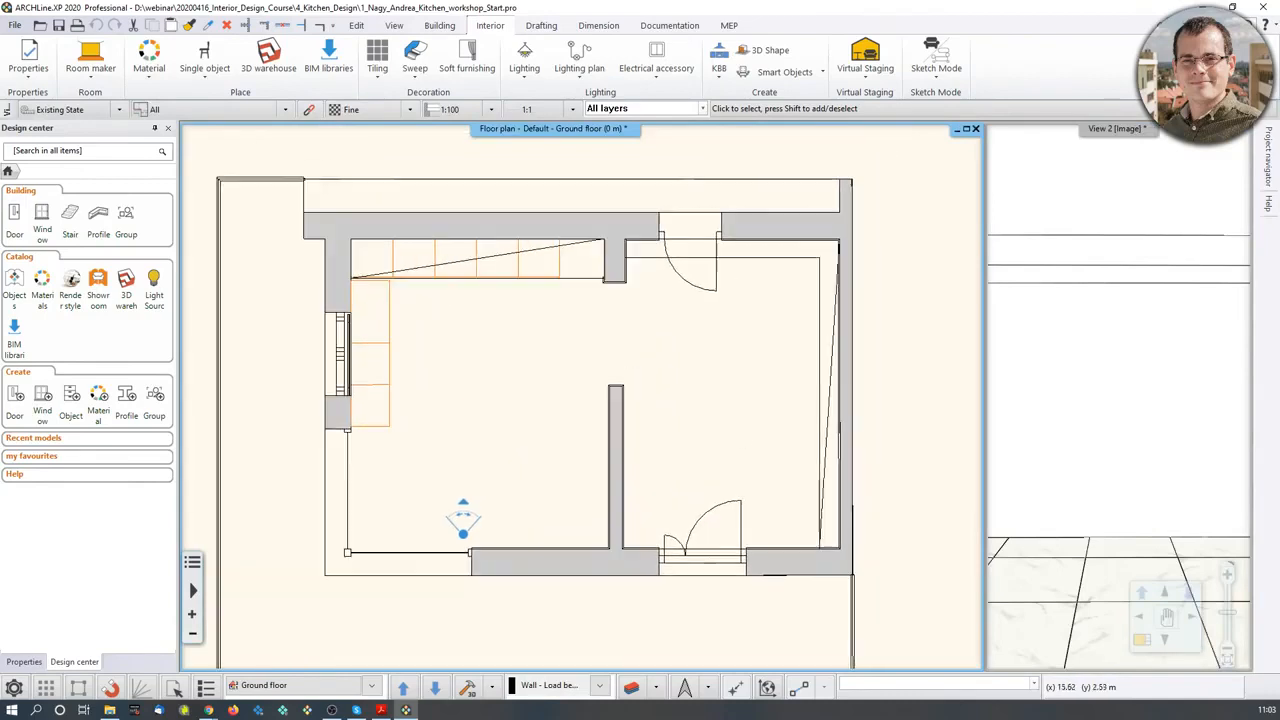
{"action": "scroll", "coordinate": [425, 300], "scroll_direction": "up", "scroll_amount": 3}
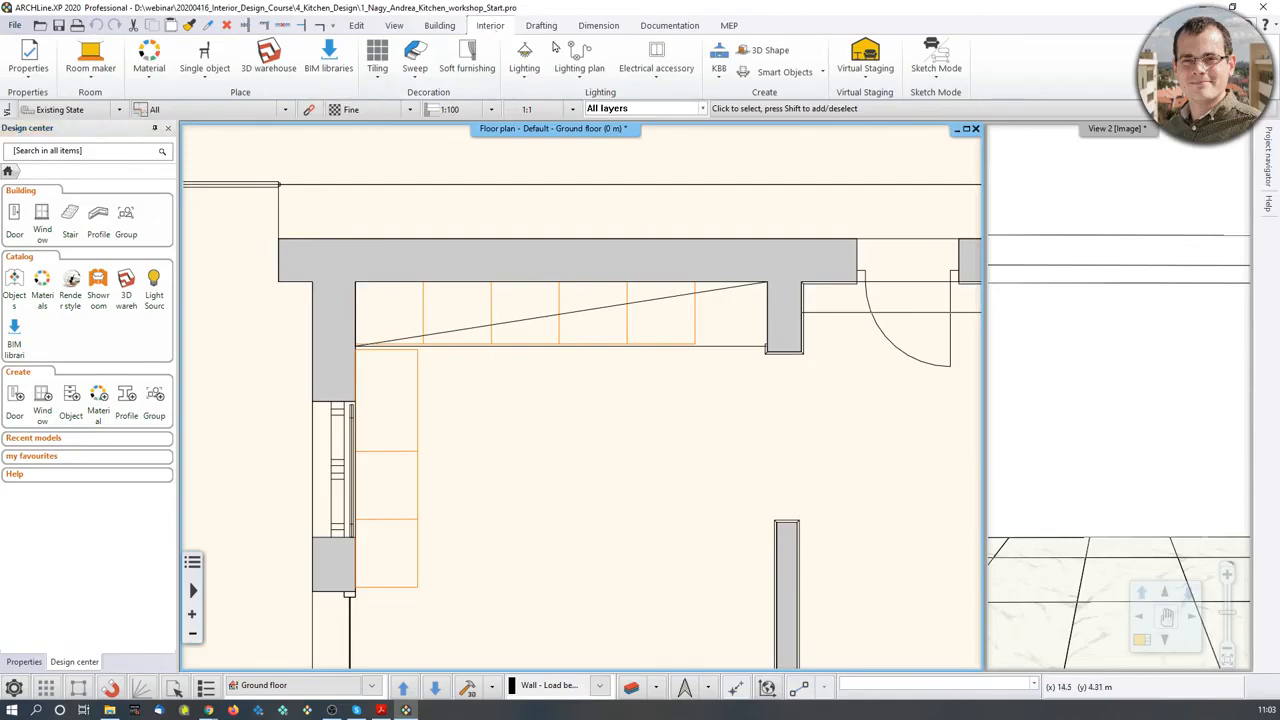
{"action": "left_click", "coordinate": [718, 70]}
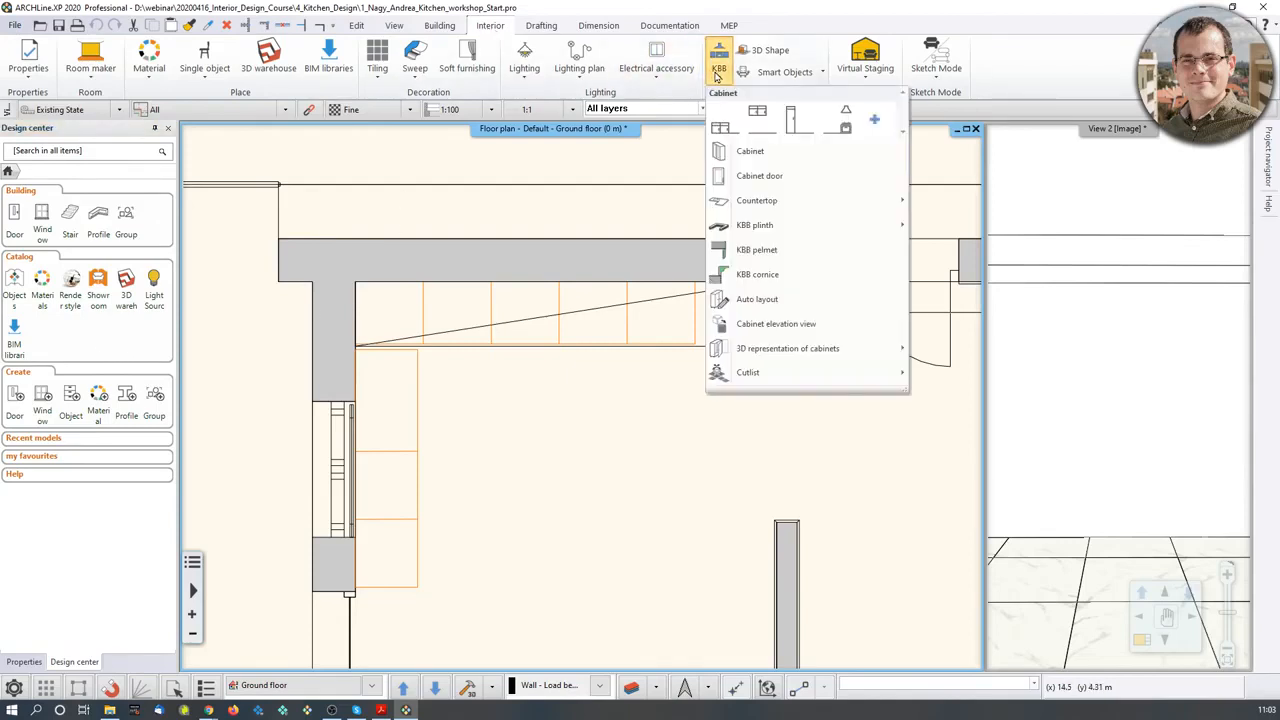
{"action": "left_click", "coordinate": [740, 152]}
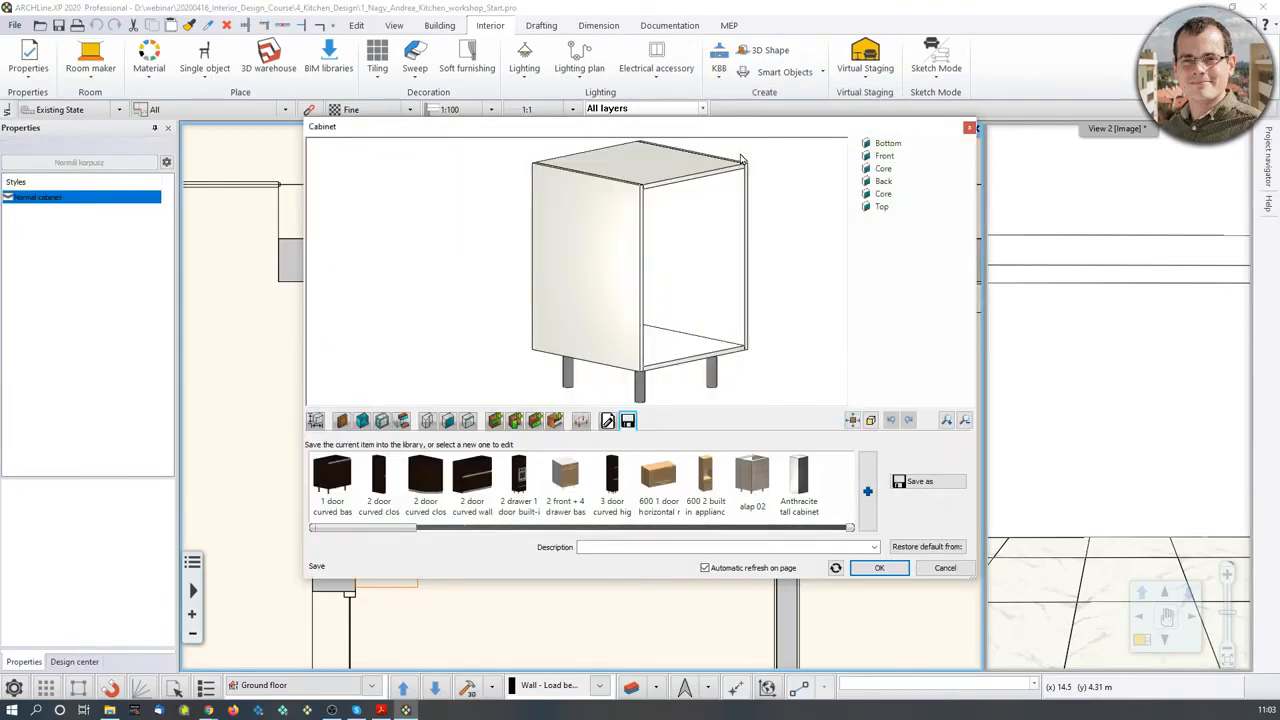
{"action": "left_click_drag", "start_coordinate": [694, 216], "coordinate": [625, 276]}
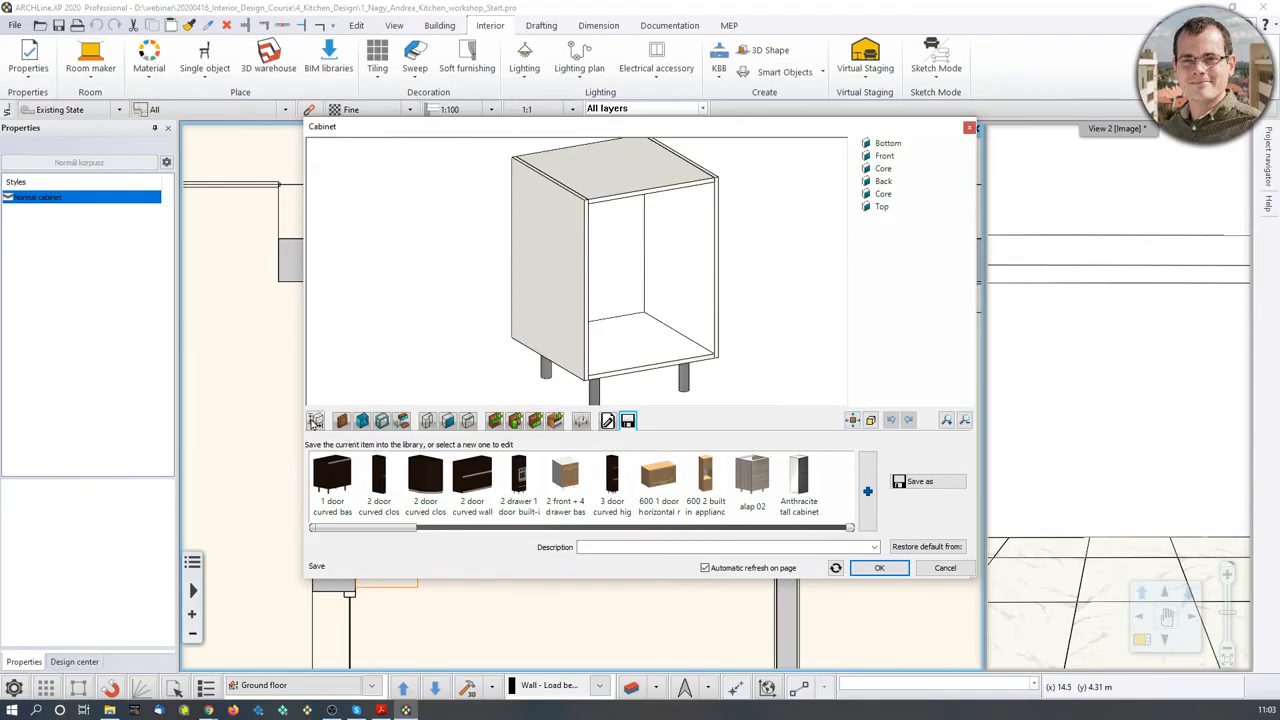
{"action": "left_click", "coordinate": [315, 420]}
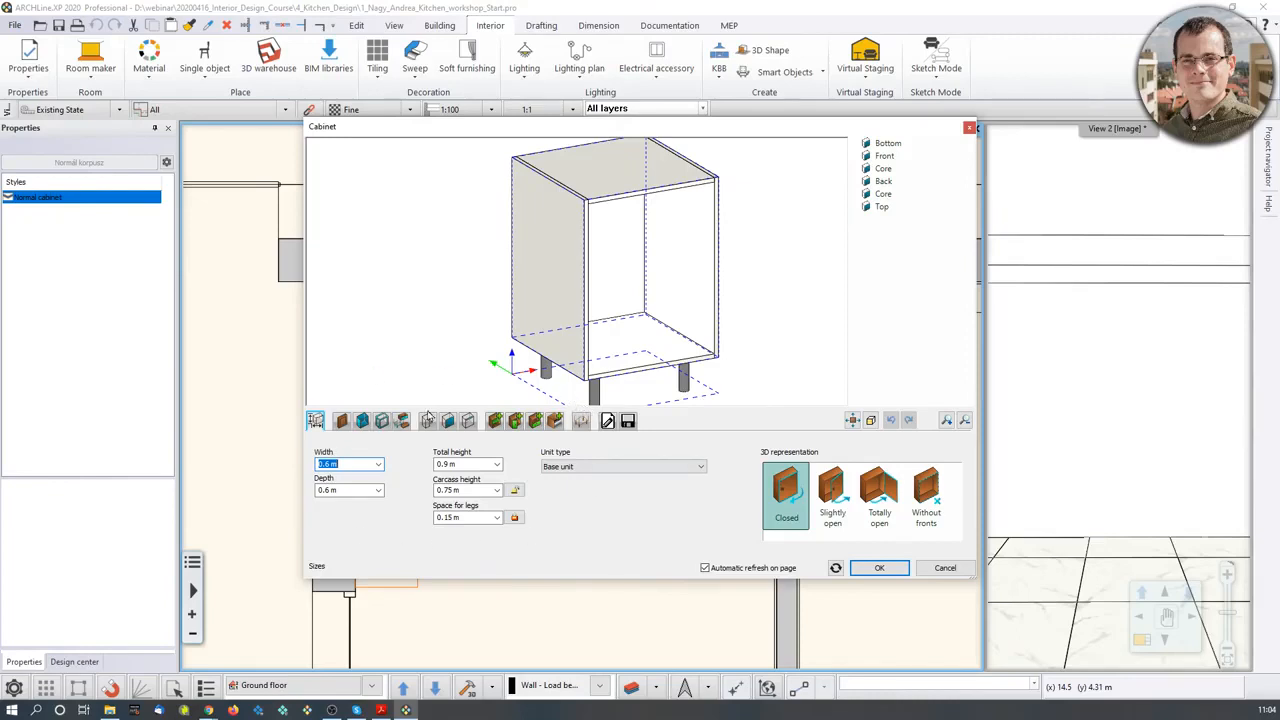
{"action": "left_click", "coordinate": [969, 127]}
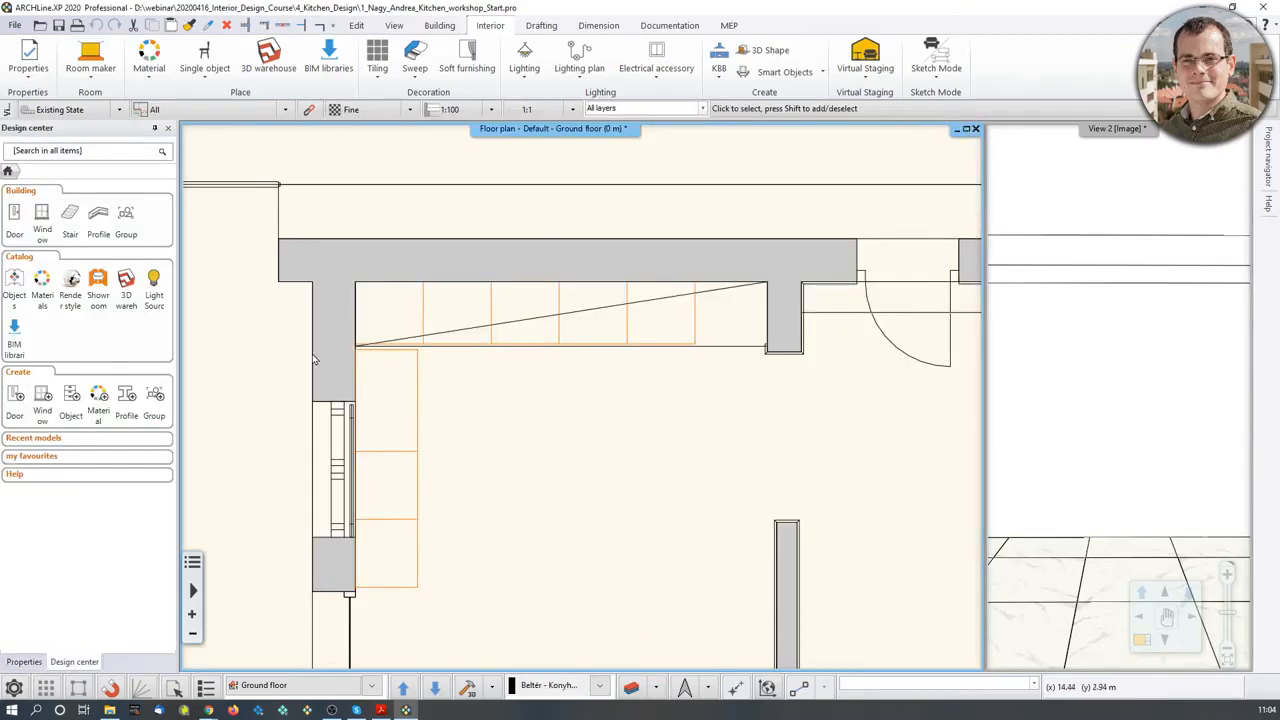
- Set the project's primary unit of measurement to millimetres
{"action": "left_click", "coordinate": [14, 687]}
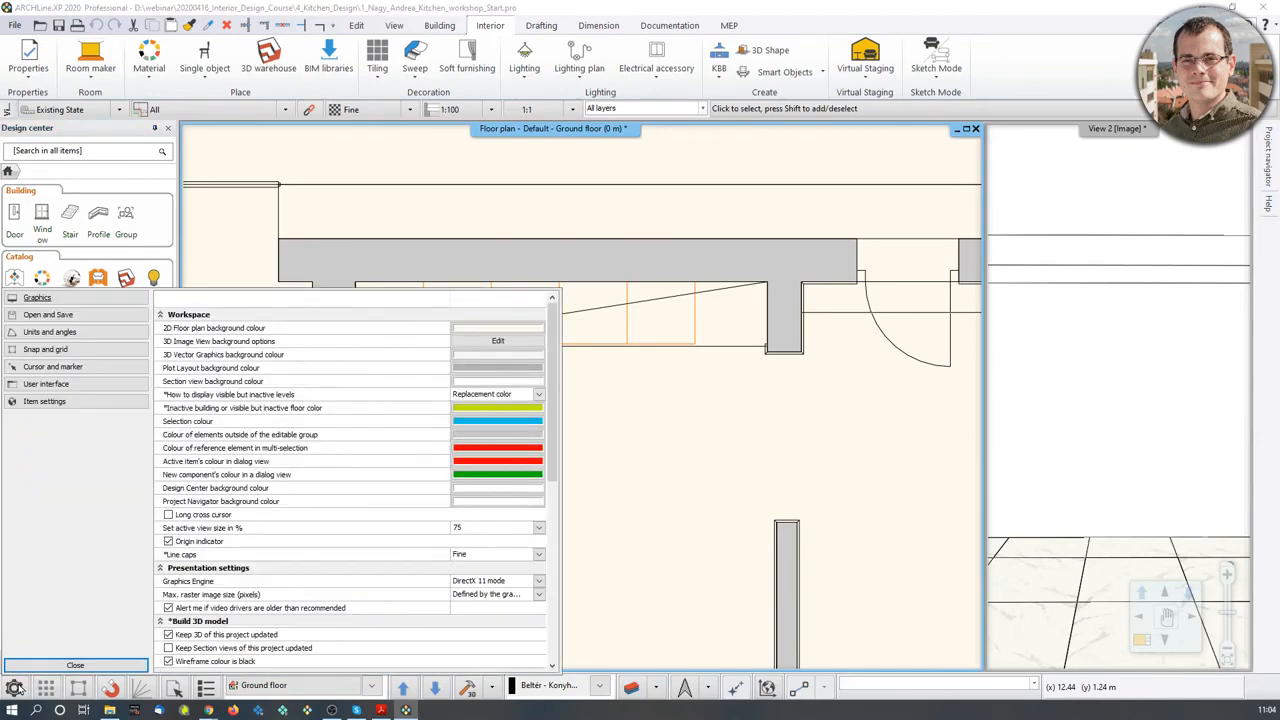
{"action": "left_click", "coordinate": [72, 333]}
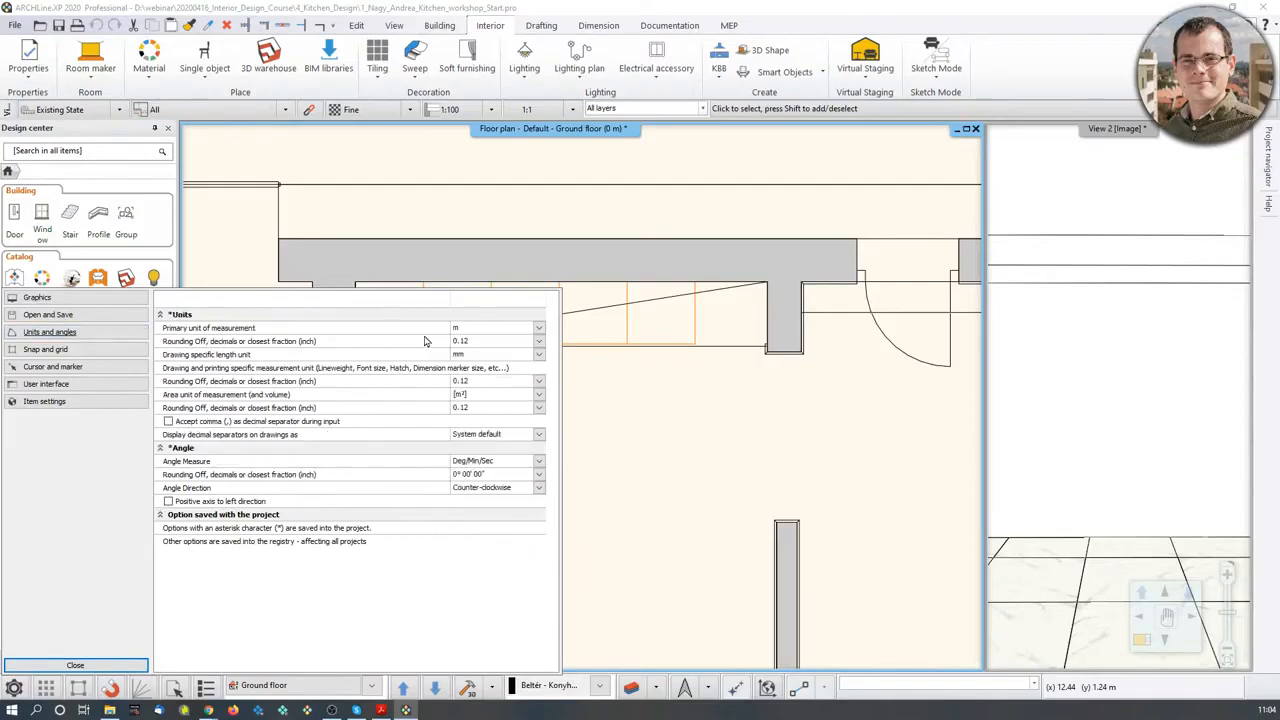
{"action": "left_click", "coordinate": [540, 329]}
{"action": "left_click", "coordinate": [490, 350]}
{"action": "left_click", "coordinate": [112, 668]}
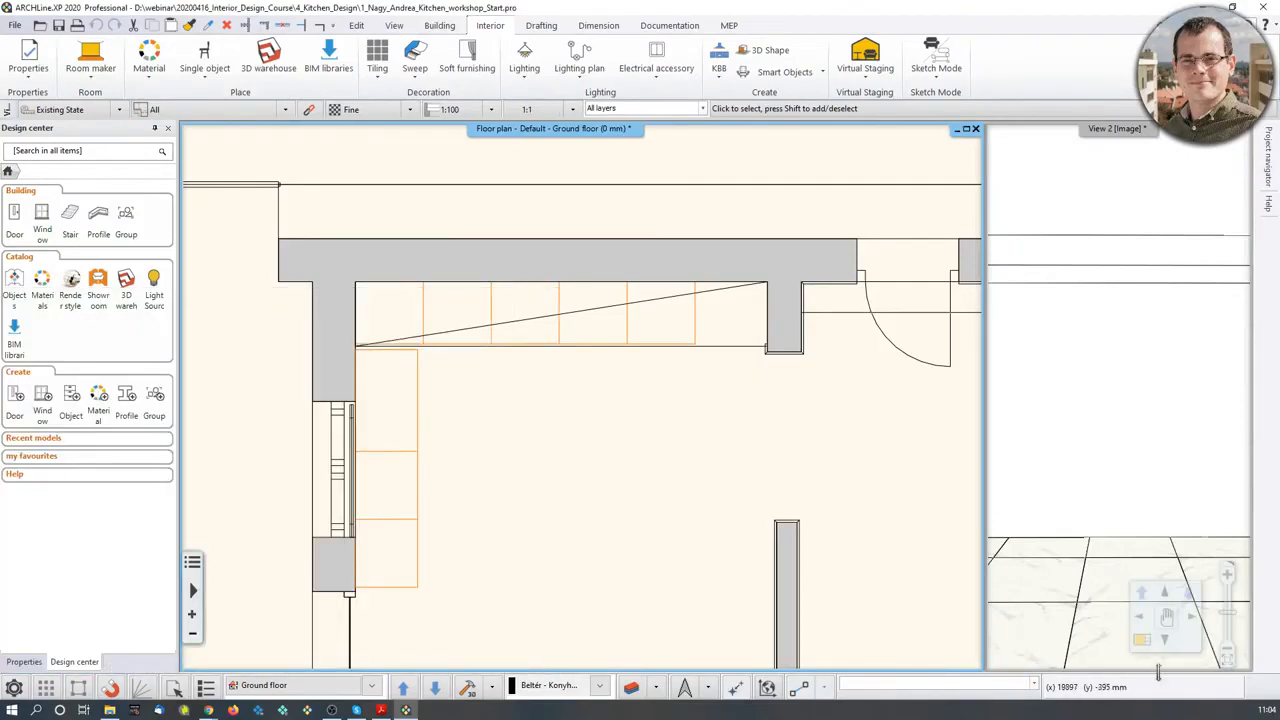
- Start a new KBB cabinet and set the base unit's depth to 550 mm
{"action": "left_click", "coordinate": [719, 62]}
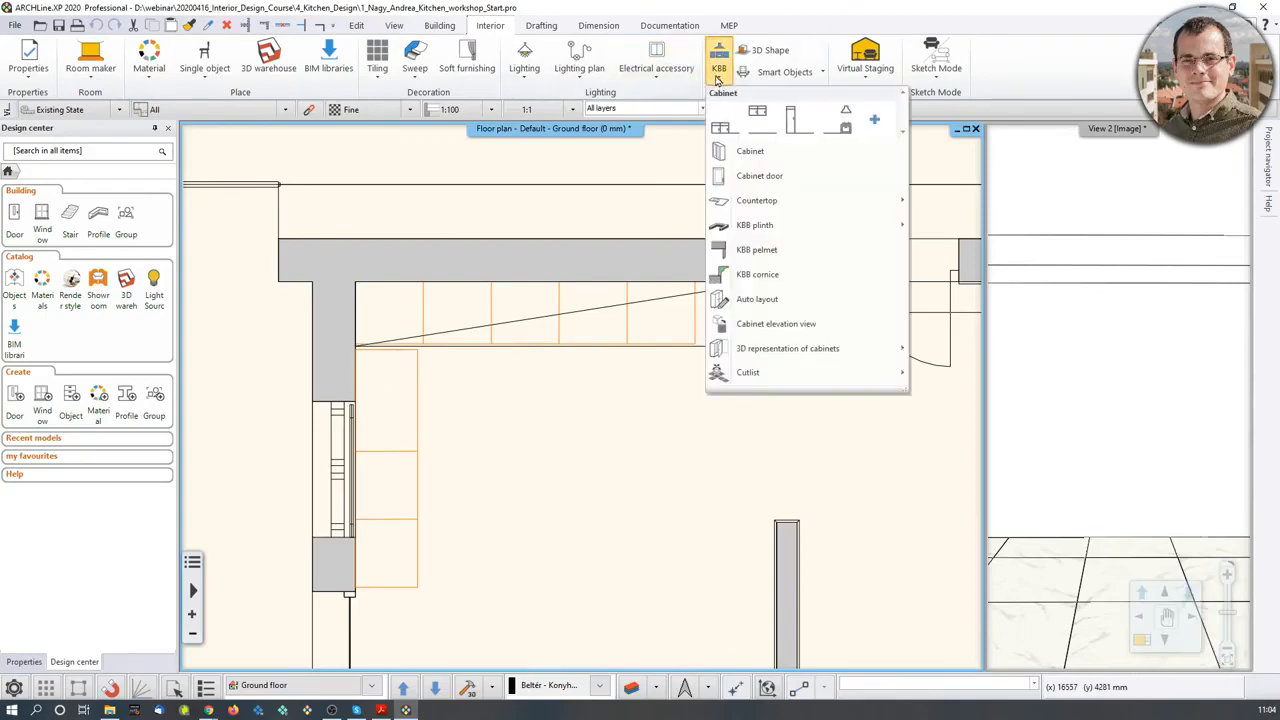
{"action": "left_click", "coordinate": [745, 153]}
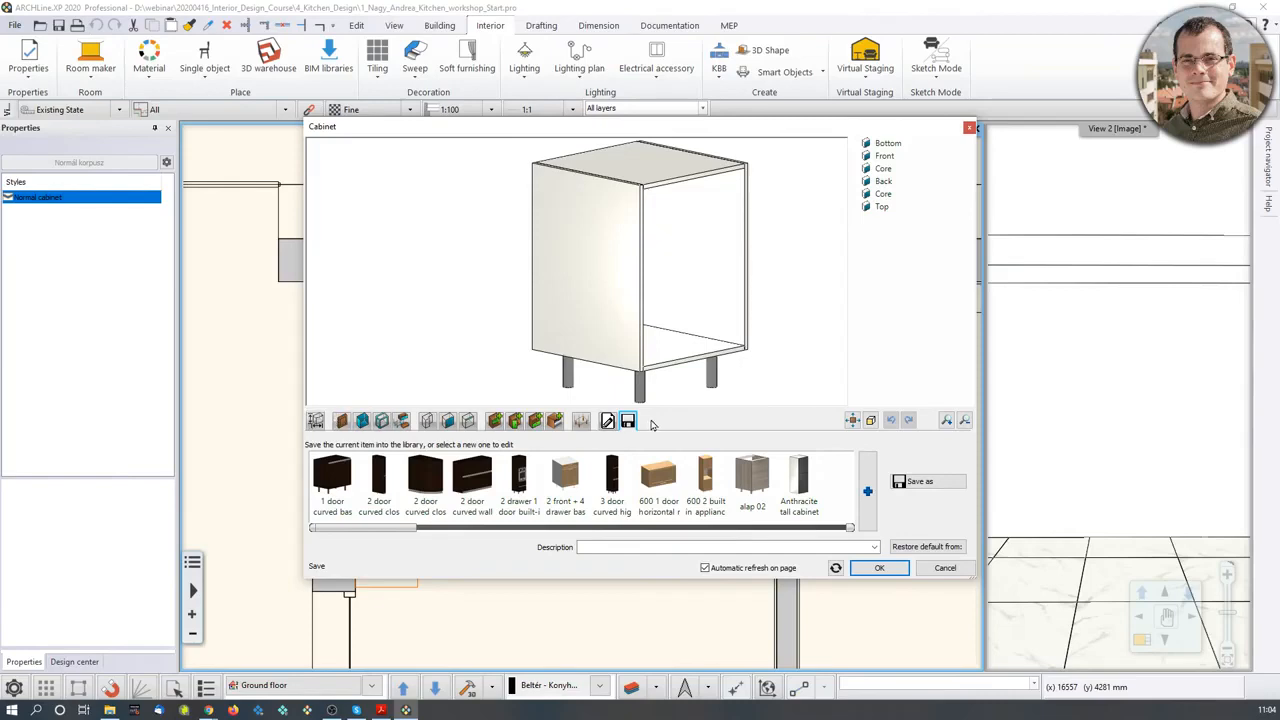
{"action": "left_click", "coordinate": [316, 421]}
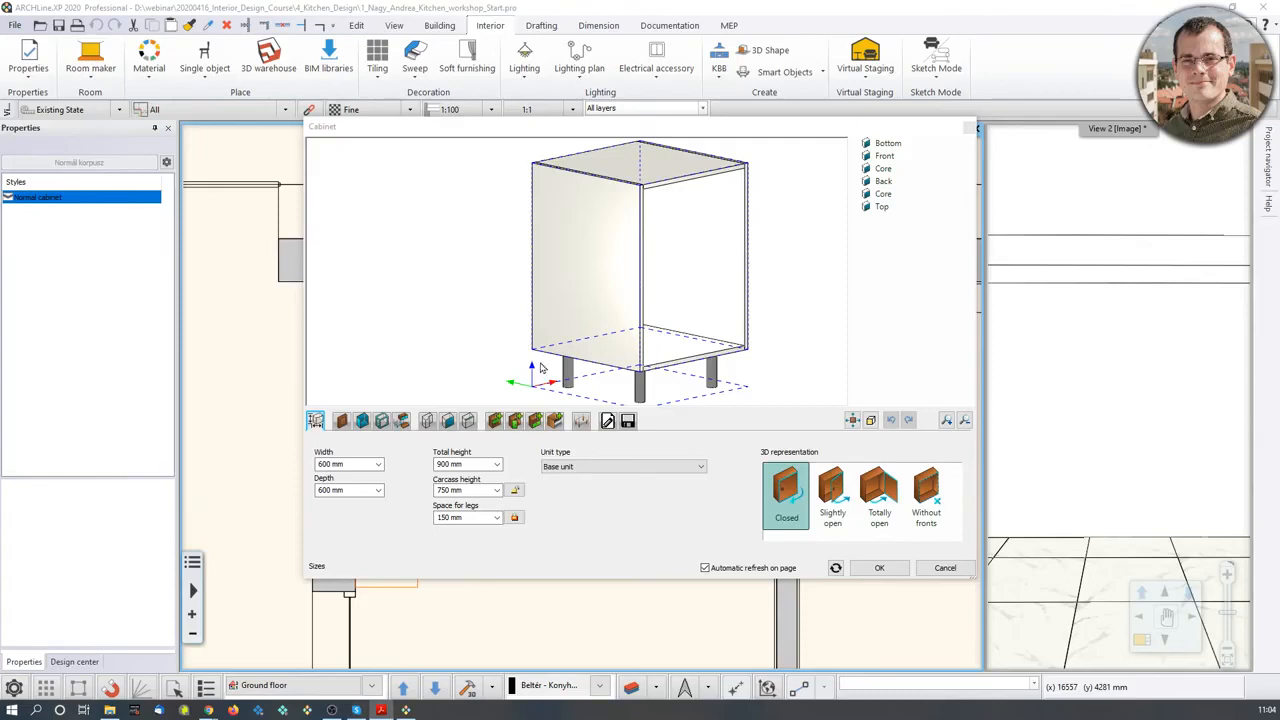
{"action": "left_click", "coordinate": [325, 463]}
{"action": "double_click", "coordinate": [325, 464]}
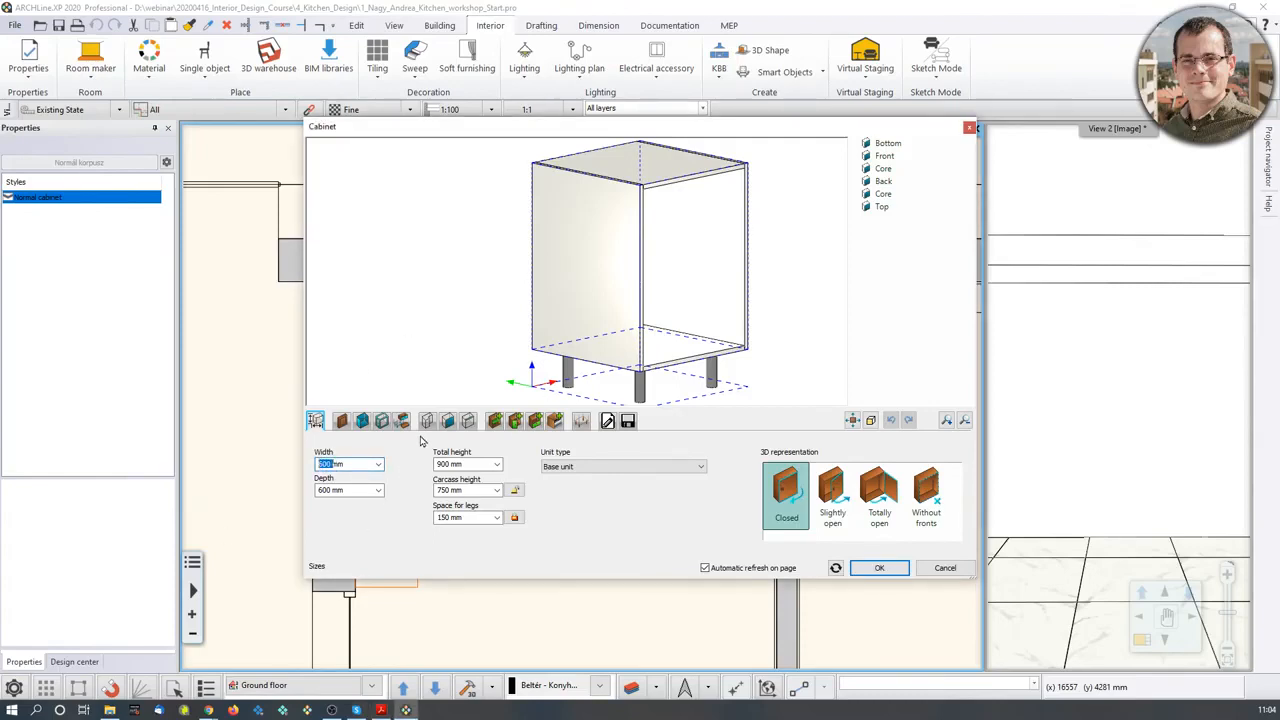
{"action": "double_click", "coordinate": [326, 490]}
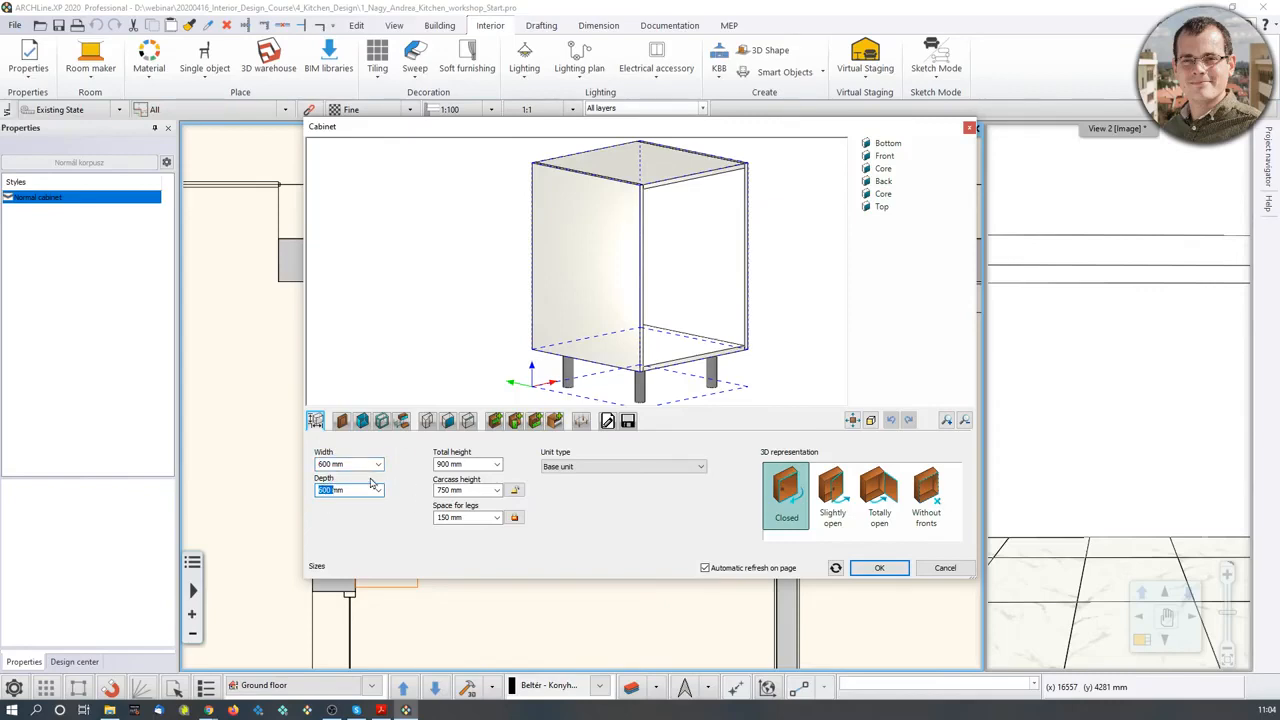
{"action": "type", "text": "550"}
- Set the base cabinet's space for legs to 100 mm and its carcass height to 760 mm
{"action": "left_click", "coordinate": [436, 518]}
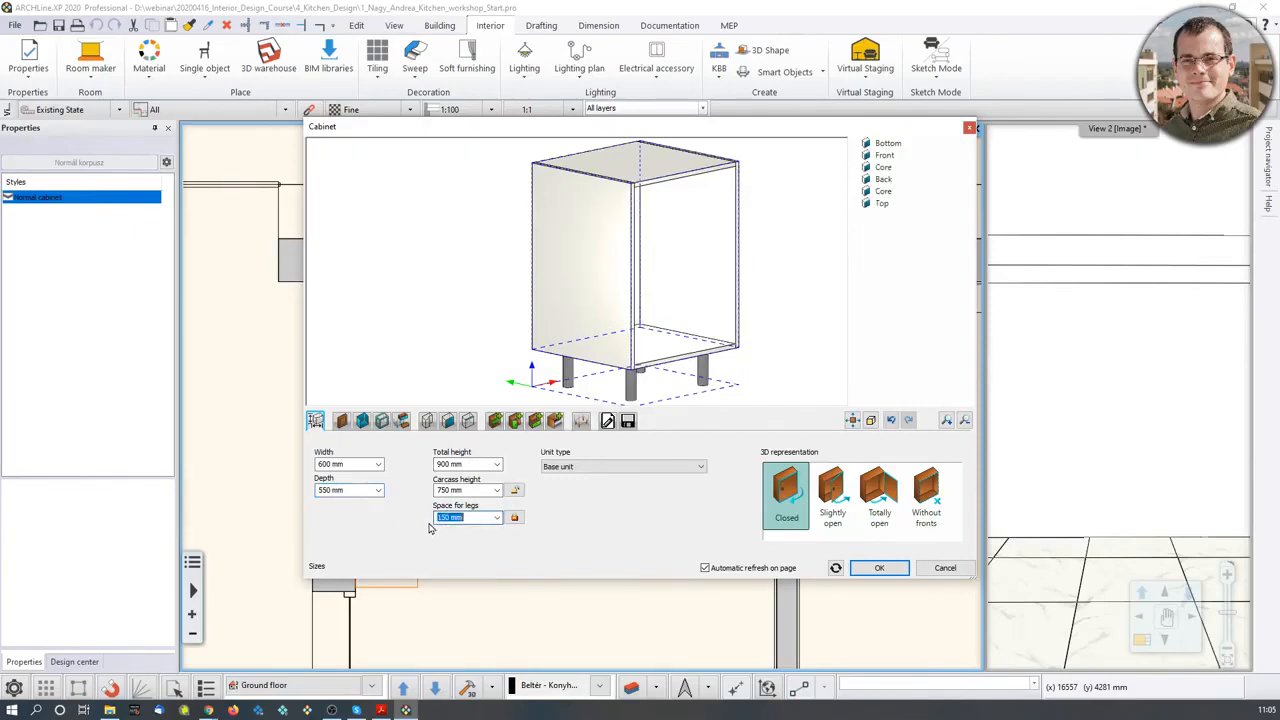
{"action": "left_click", "coordinate": [514, 518]}
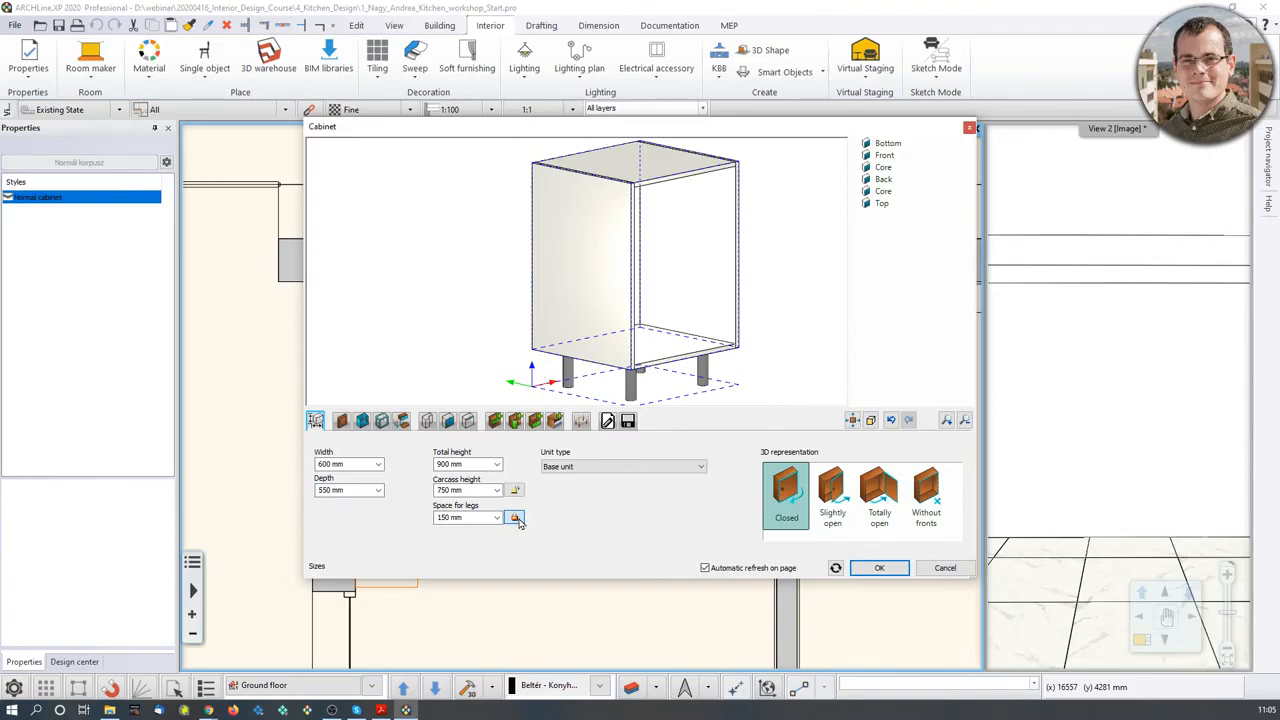
{"action": "left_click", "coordinate": [446, 517]}
{"action": "type", "text": "100"}
{"action": "key", "text": "Return"}
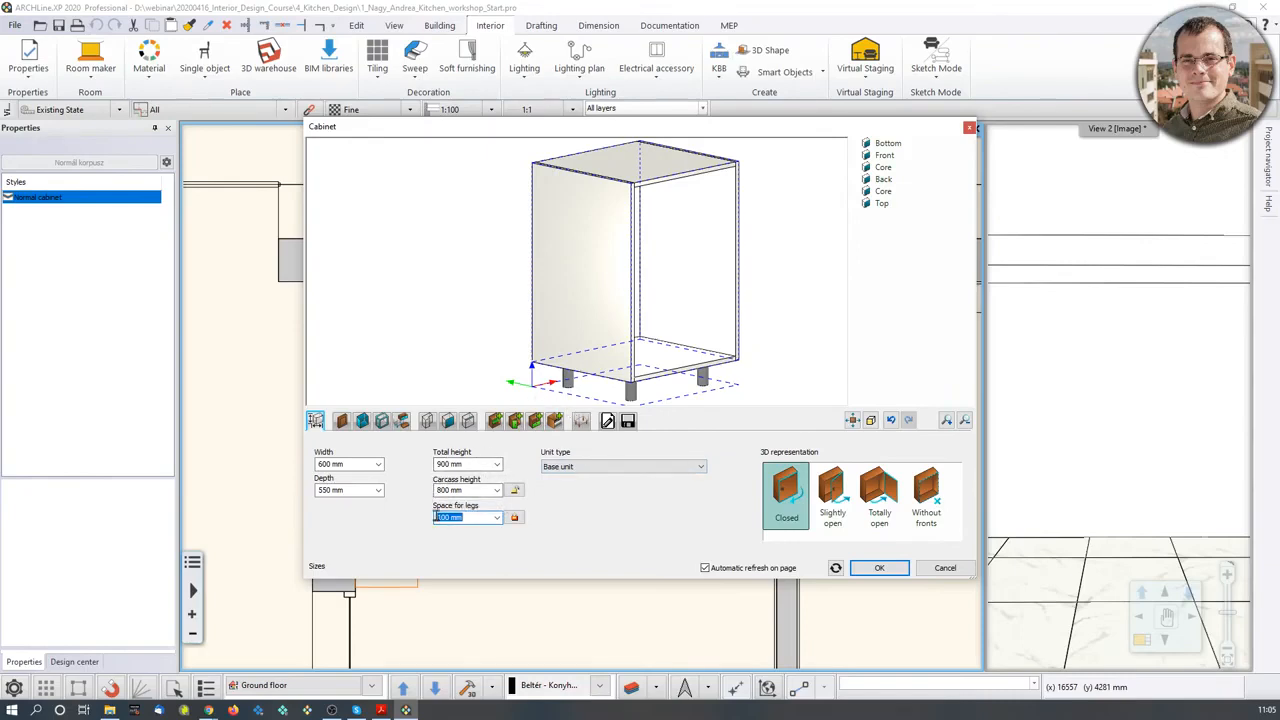
{"action": "double_click", "coordinate": [441, 489]}
{"action": "type", "text": "76"}
{"action": "key", "text": "Return"}
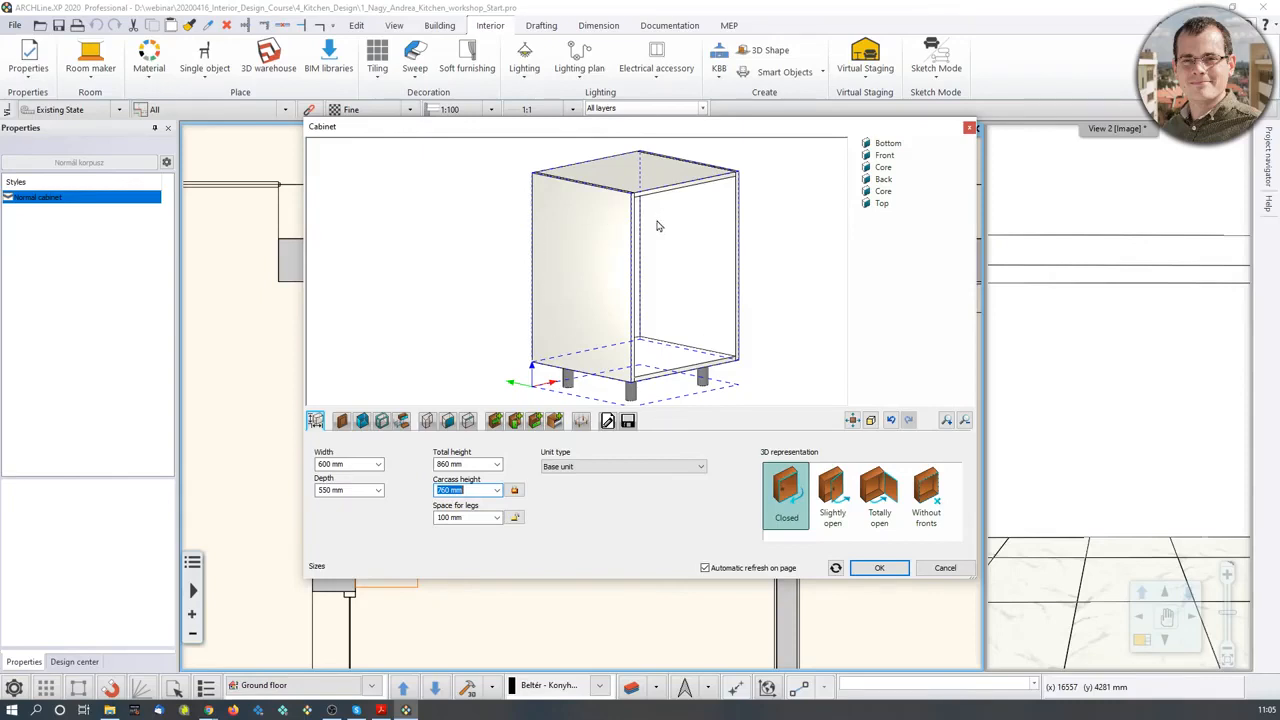
{"action": "mouse_move", "coordinate": [694, 220]}
{"action": "left_mouse_down"}
{"action": "mouse_move", "coordinate": [620, 236]}
{"action": "mouse_move", "coordinate": [673, 233]}
{"action": "left_mouse_up"}
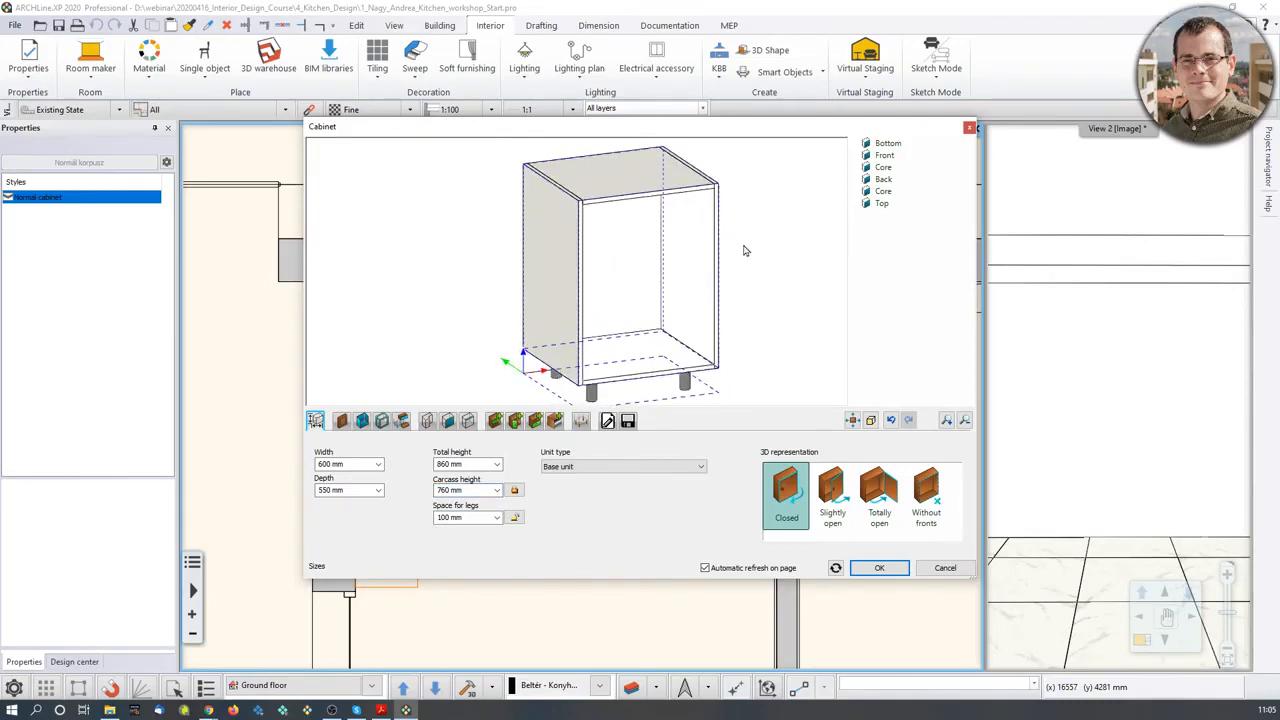
- Search the object library for "anthracite panel" and set it as the cabinet's default door front
{"action": "left_click_drag", "start_coordinate": [560, 342], "coordinate": [593, 341]}
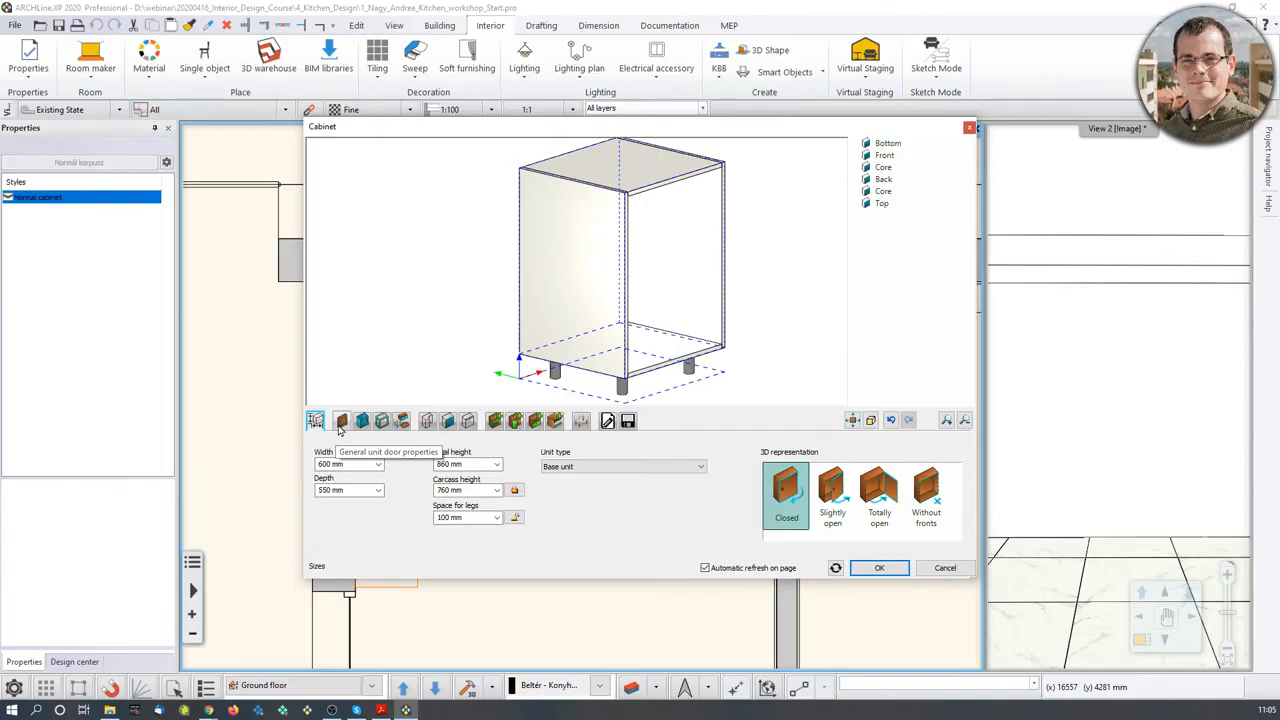
{"action": "left_click", "coordinate": [341, 421]}
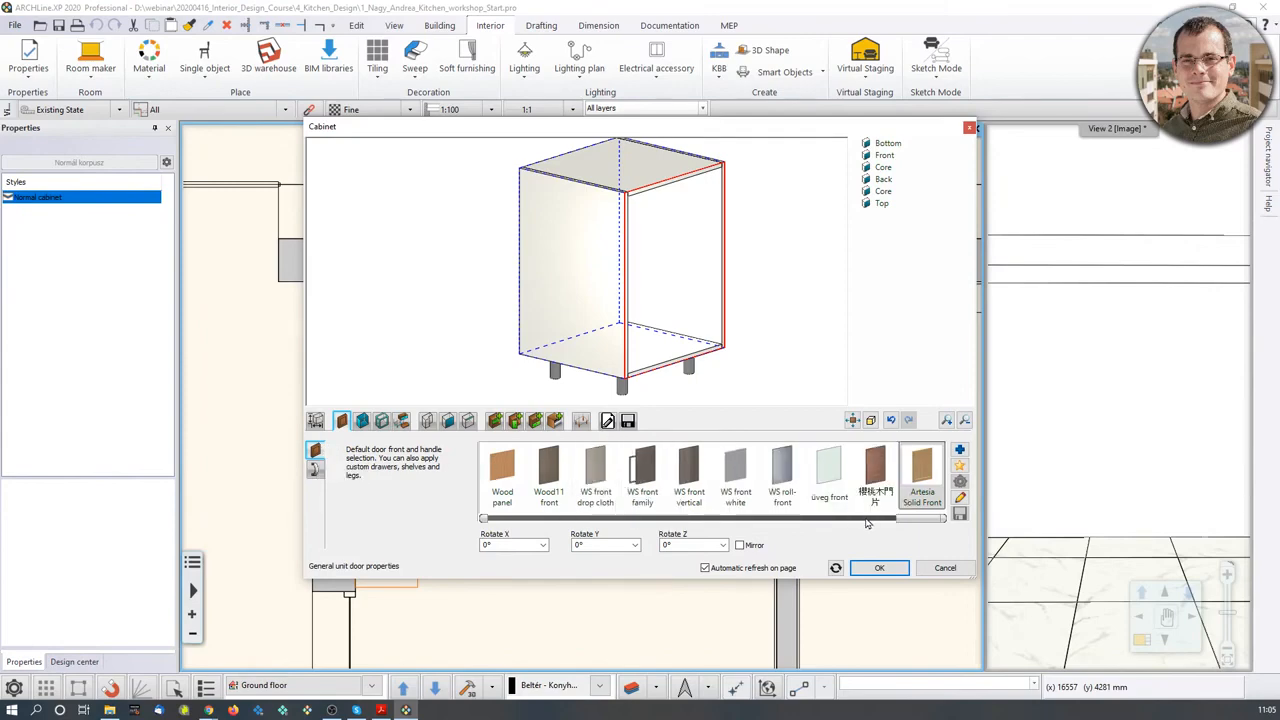
{"action": "left_click_drag", "start_coordinate": [905, 521], "coordinate": [733, 521]}
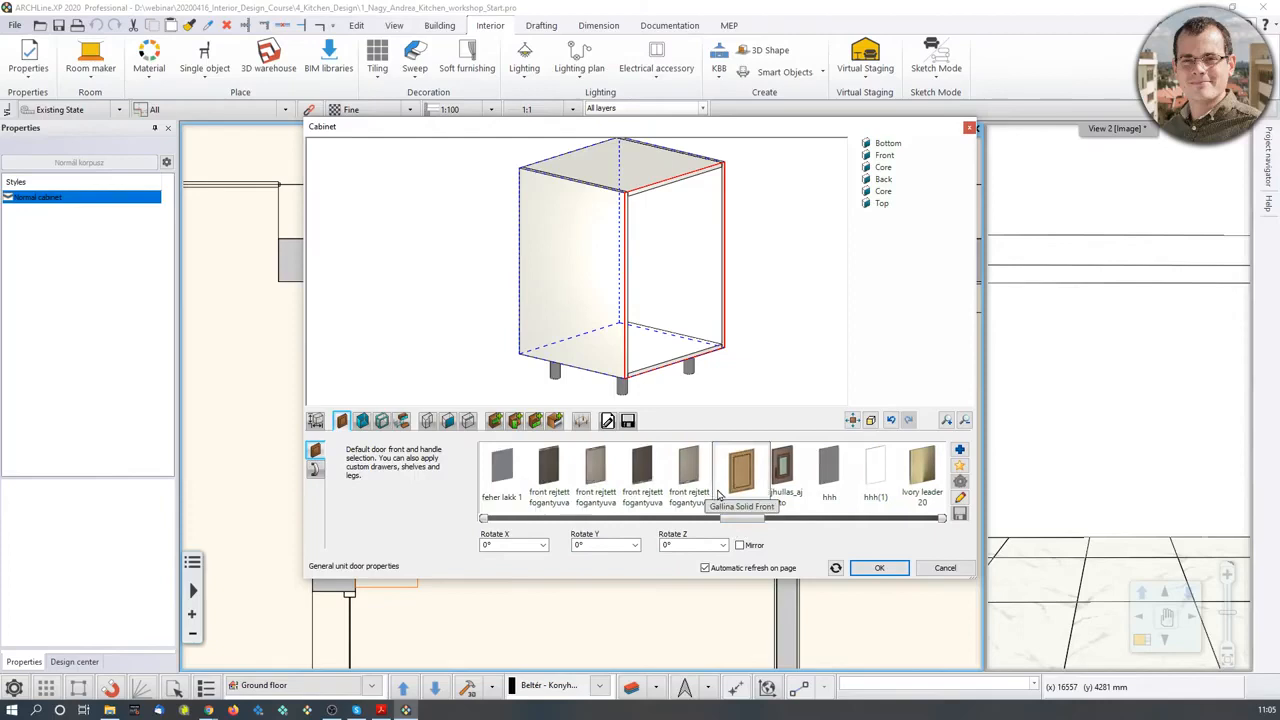
{"action": "left_click", "coordinate": [959, 450]}
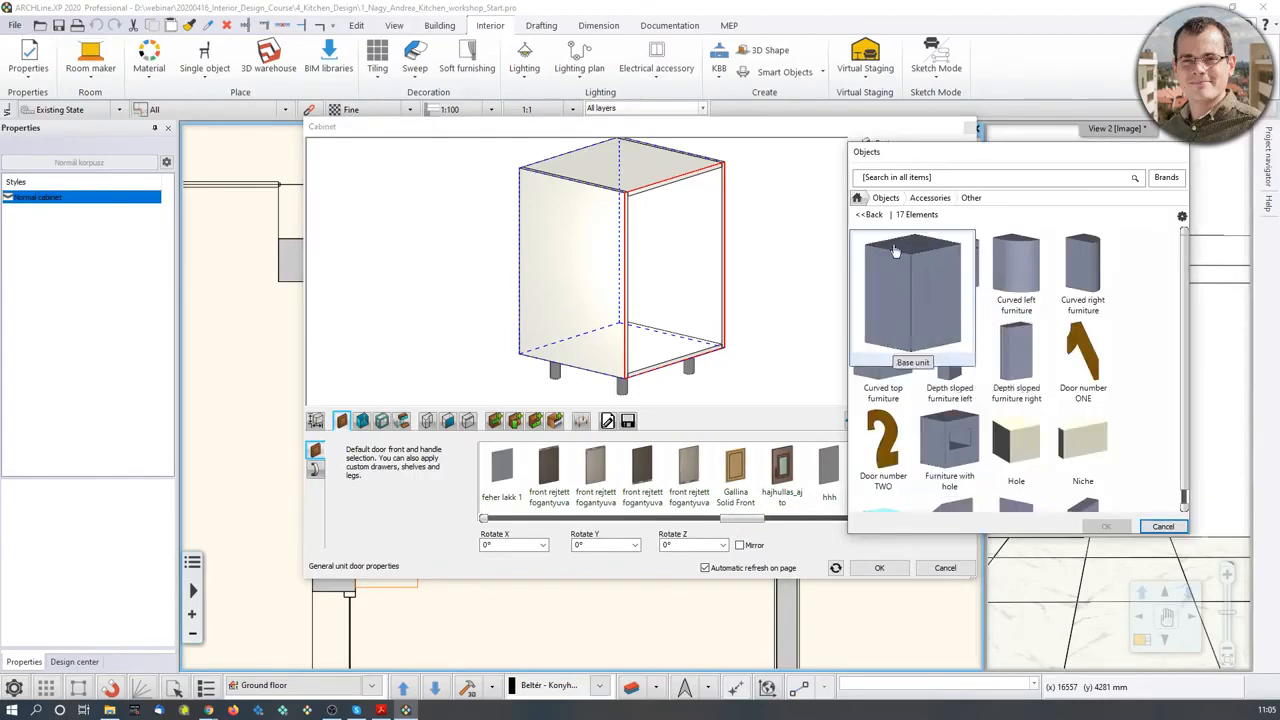
{"action": "left_click", "coordinate": [857, 198]}
{"action": "left_click", "coordinate": [906, 180]}
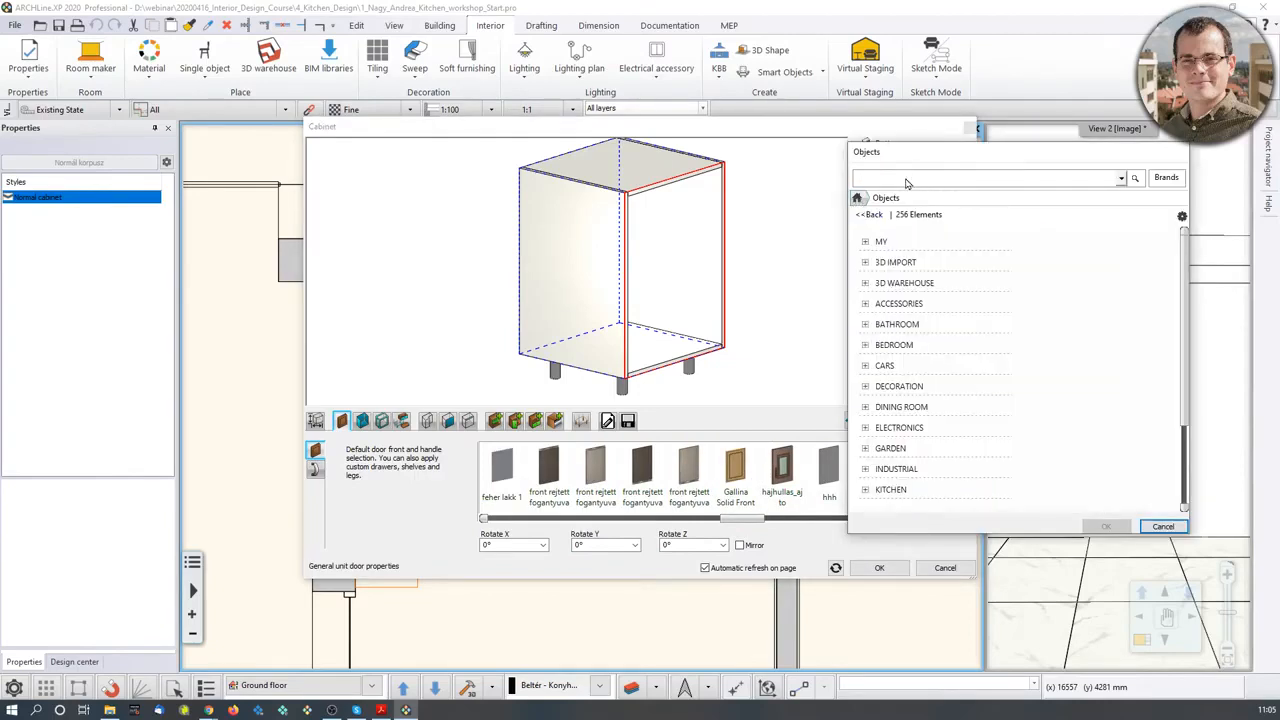
{"action": "type", "text": "anthracite panel"}
{"action": "key", "text": "Return"}
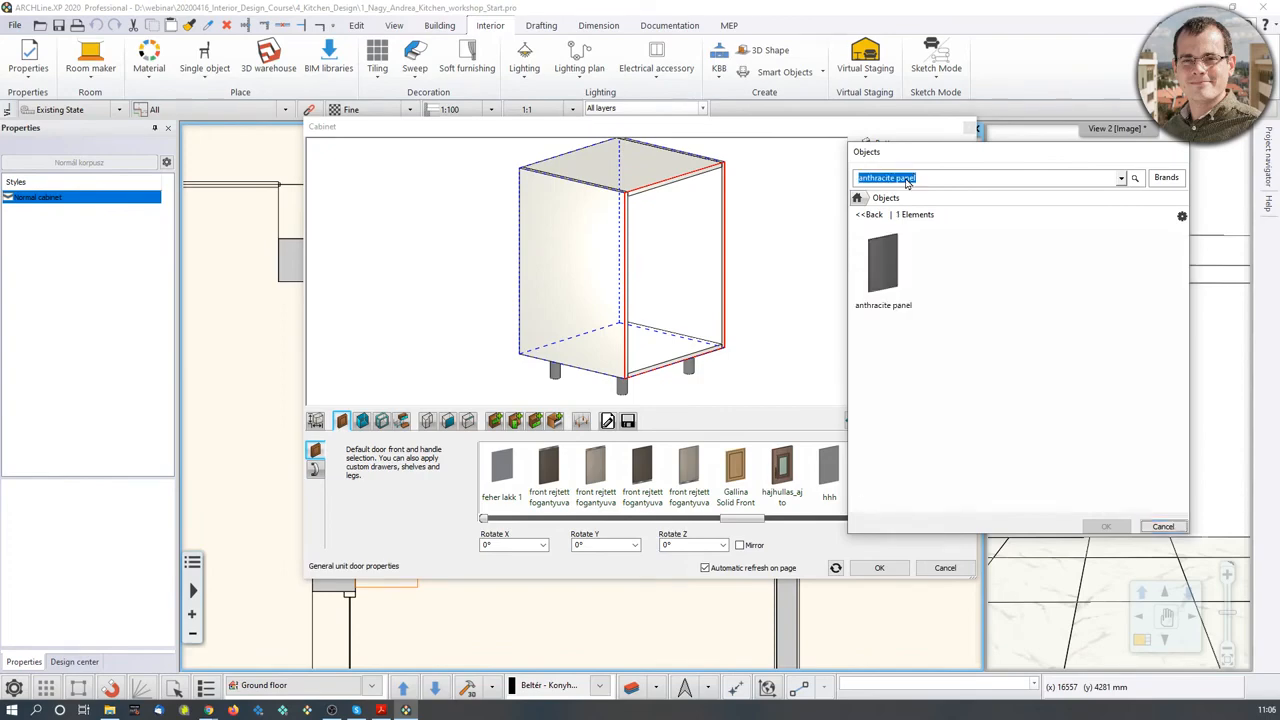
{"action": "left_click", "coordinate": [883, 262]}
{"action": "left_click", "coordinate": [1106, 526]}
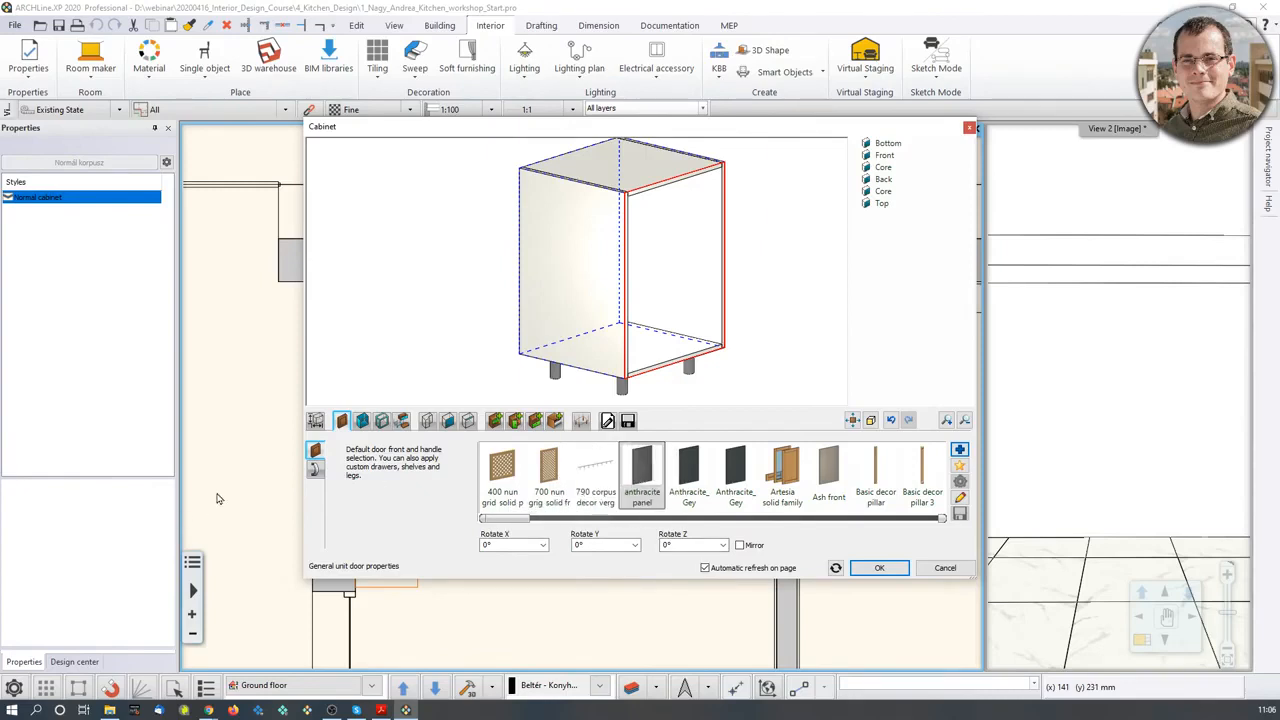
- Keep Bar handle simple 120 as the default door handle and choose Side Corpus Pan as the default side panel
{"action": "left_click", "coordinate": [315, 472]}
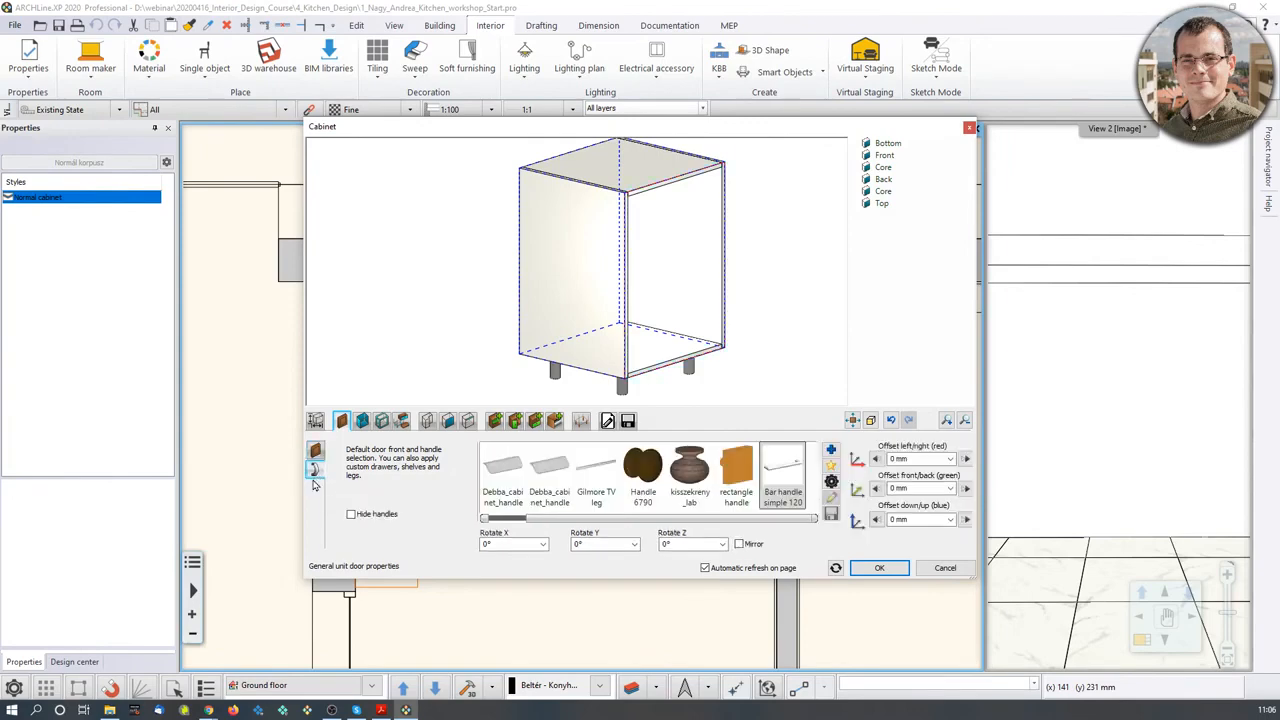
{"action": "left_click", "coordinate": [315, 451]}
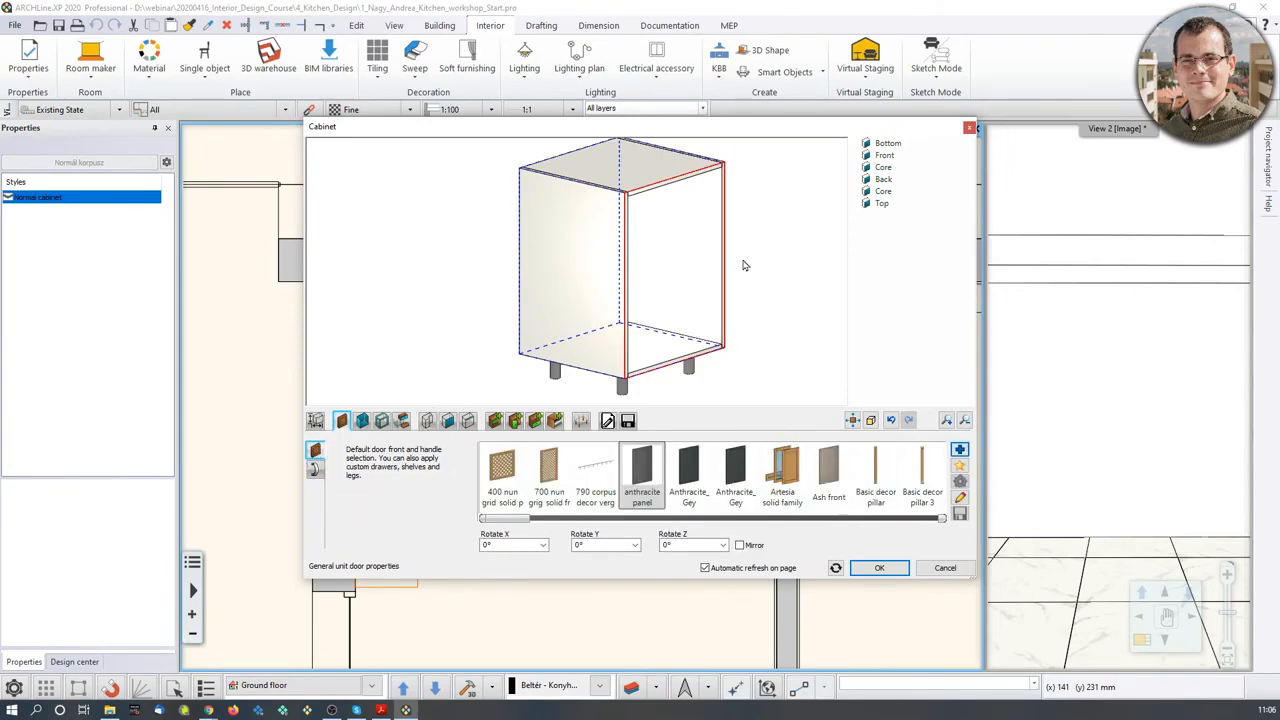
{"action": "left_click_drag", "start_coordinate": [747, 266], "coordinate": [663, 274]}
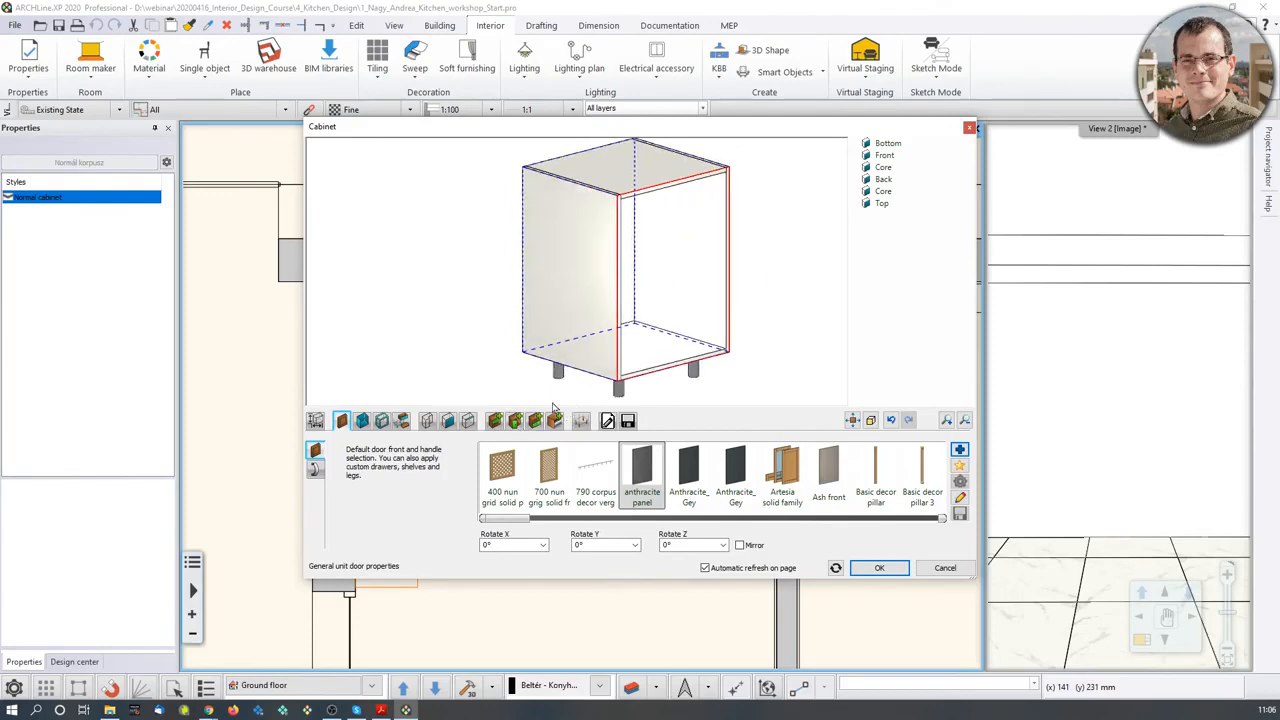
{"action": "left_click", "coordinate": [315, 471]}
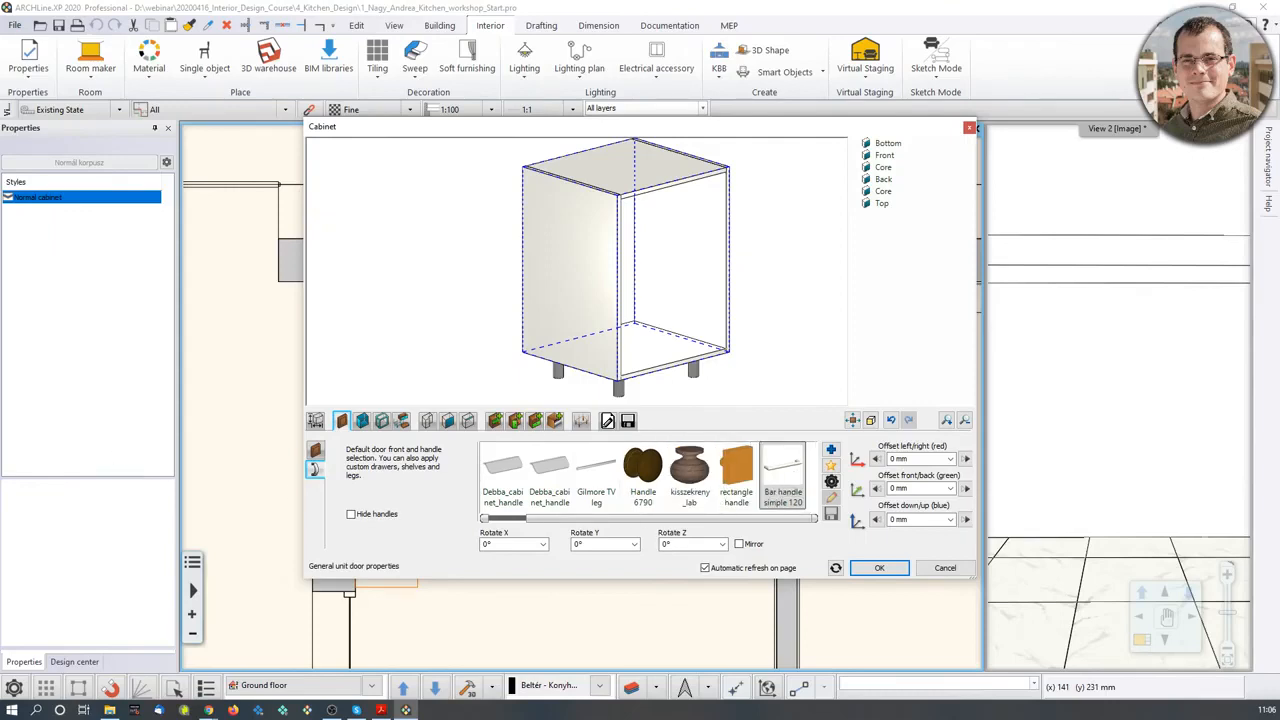
{"action": "left_click", "coordinate": [362, 421]}
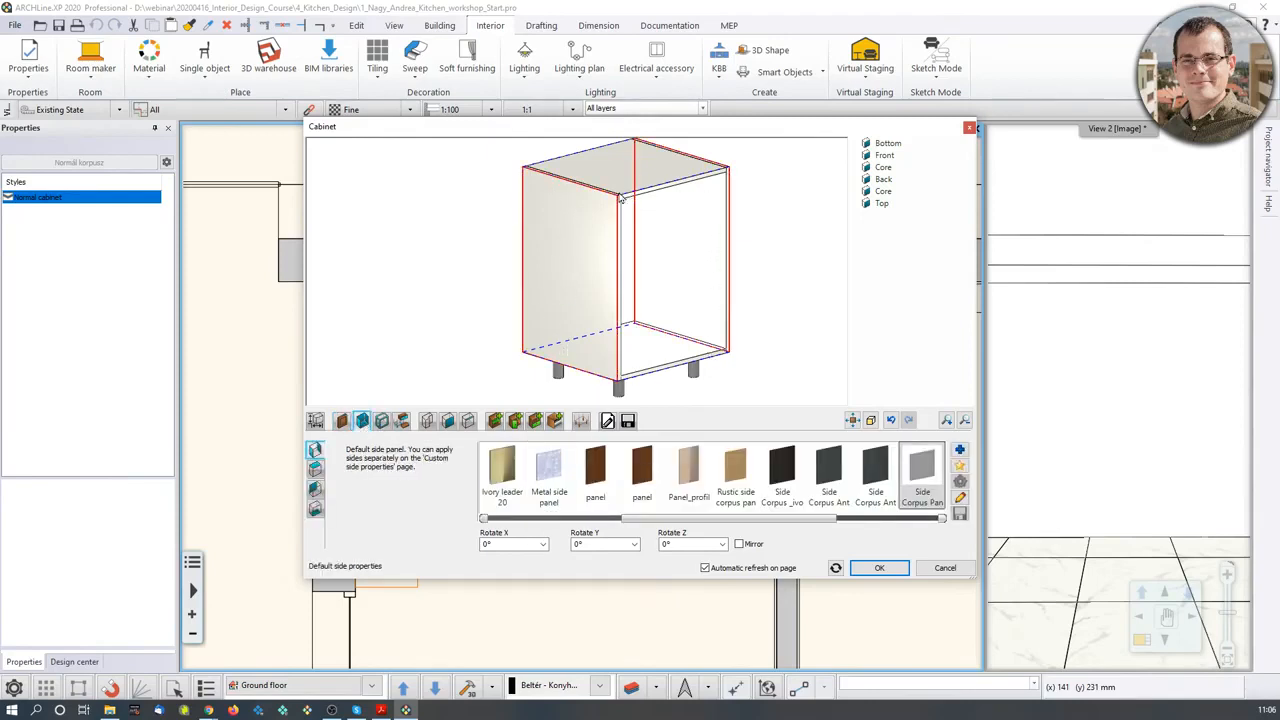
{"action": "left_click", "coordinate": [921, 473]}
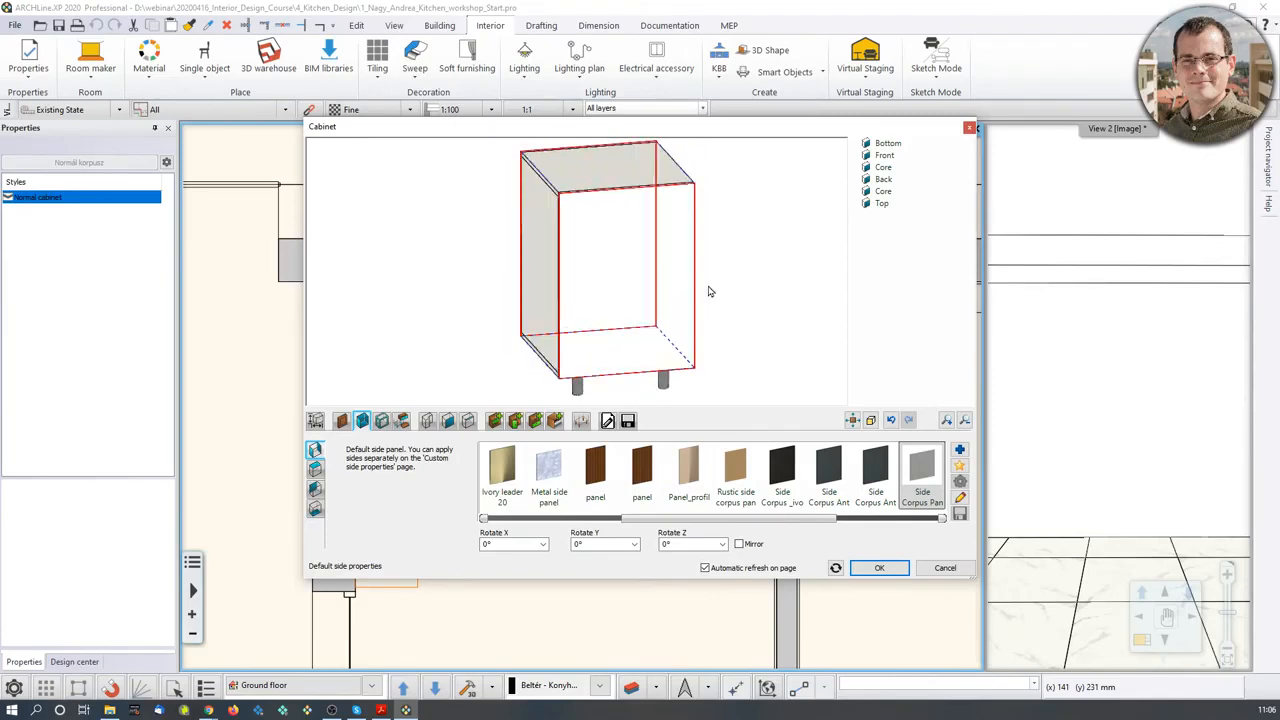
{"action": "left_click_drag", "start_coordinate": [710, 291], "coordinate": [522, 302]}
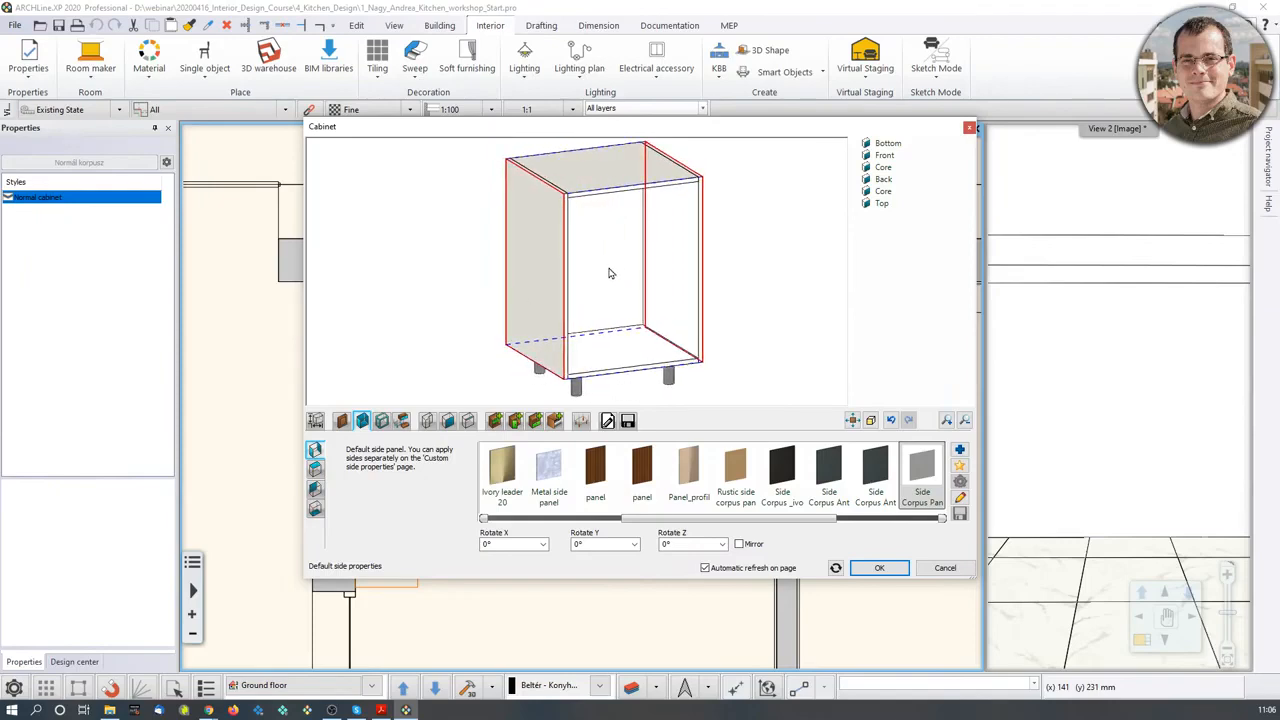
- Stop using the side panel settings for the back panel, apply Back Corpus Pan, and check the cabinet's rear
{"action": "left_click", "coordinate": [315, 490]}
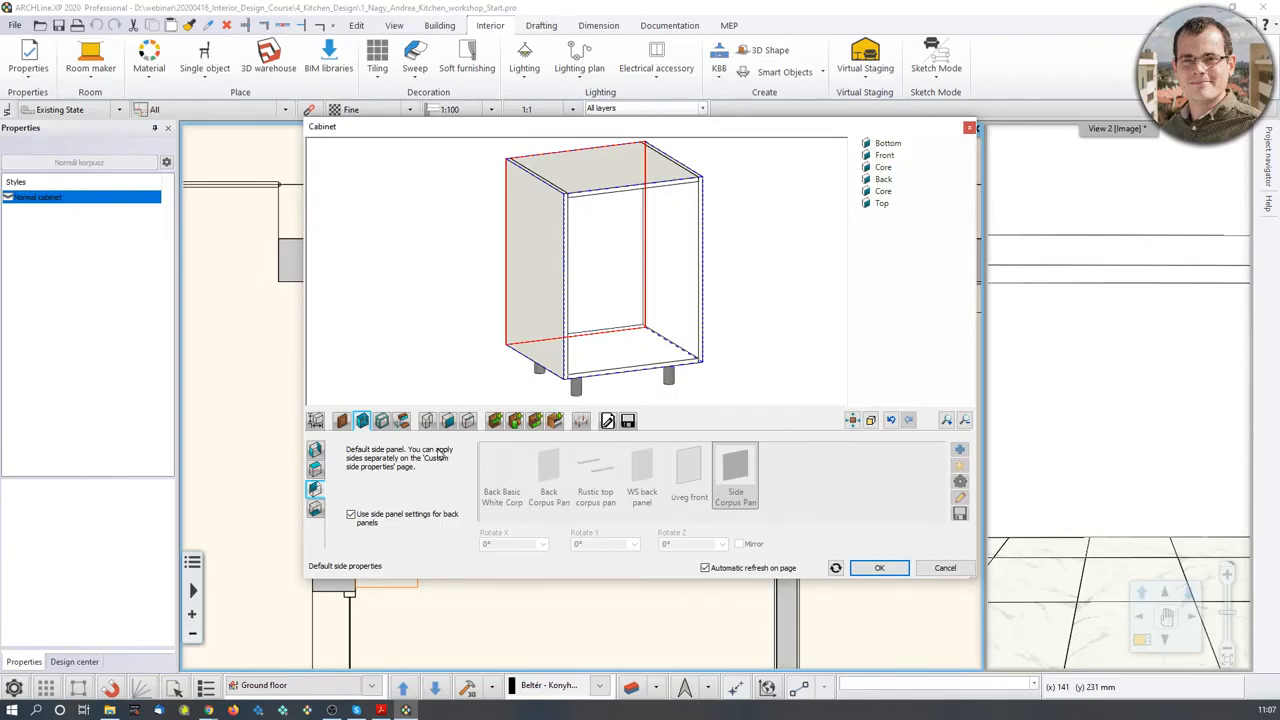
{"action": "left_click", "coordinate": [351, 515]}
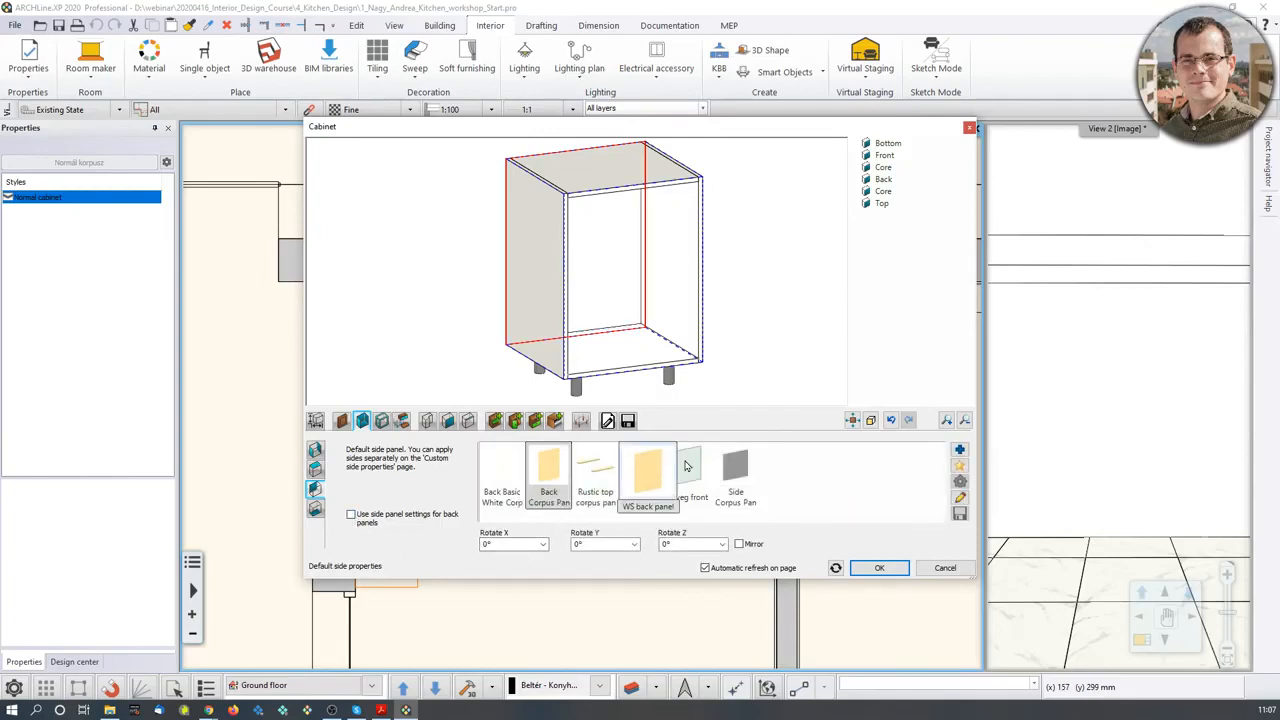
{"action": "left_click", "coordinate": [546, 484]}
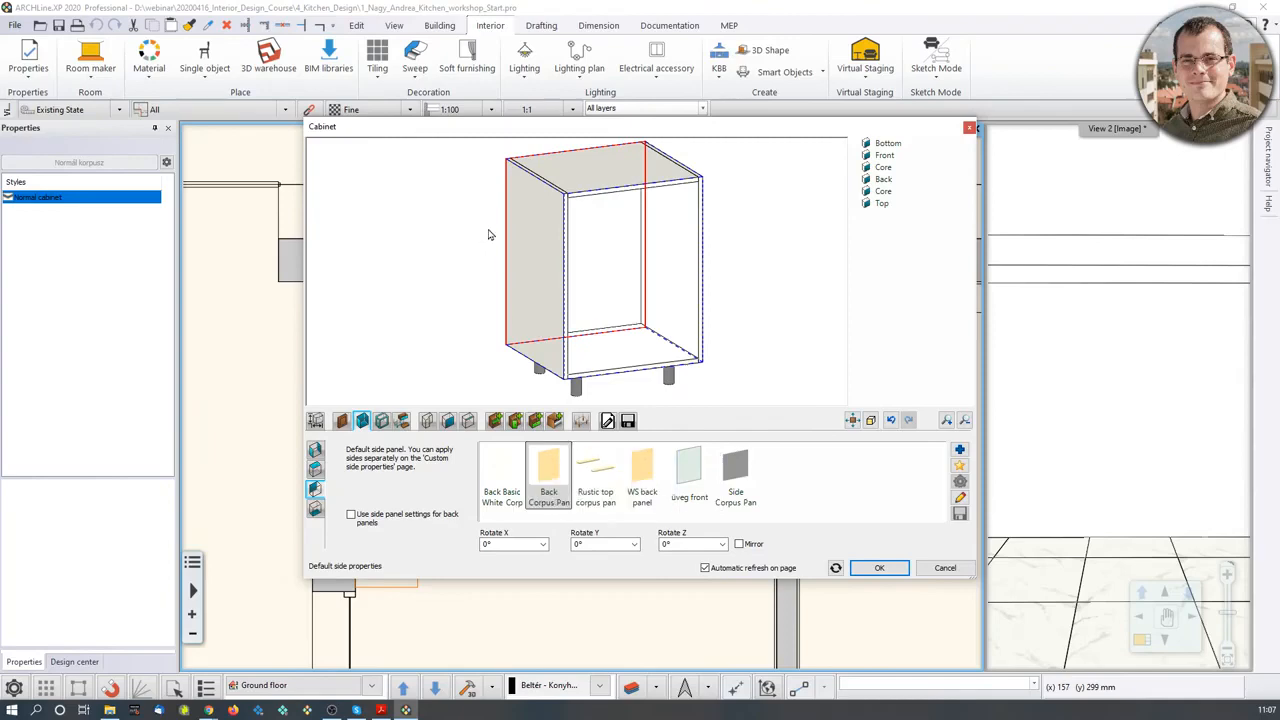
{"action": "left_click_drag", "start_coordinate": [490, 236], "coordinate": [658, 248]}
{"action": "scroll", "coordinate": [568, 305], "scroll_direction": "up", "scroll_amount": 5}
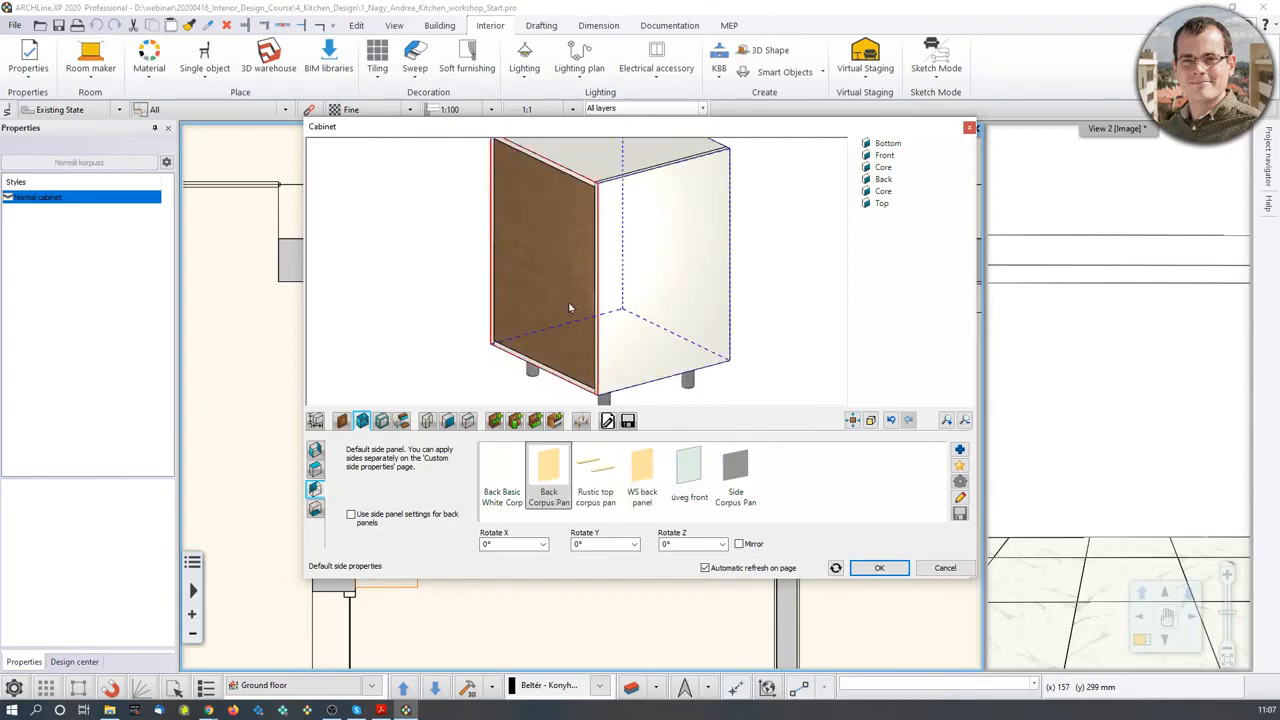
{"action": "scroll", "coordinate": [549, 216], "scroll_direction": "down", "scroll_amount": 6}
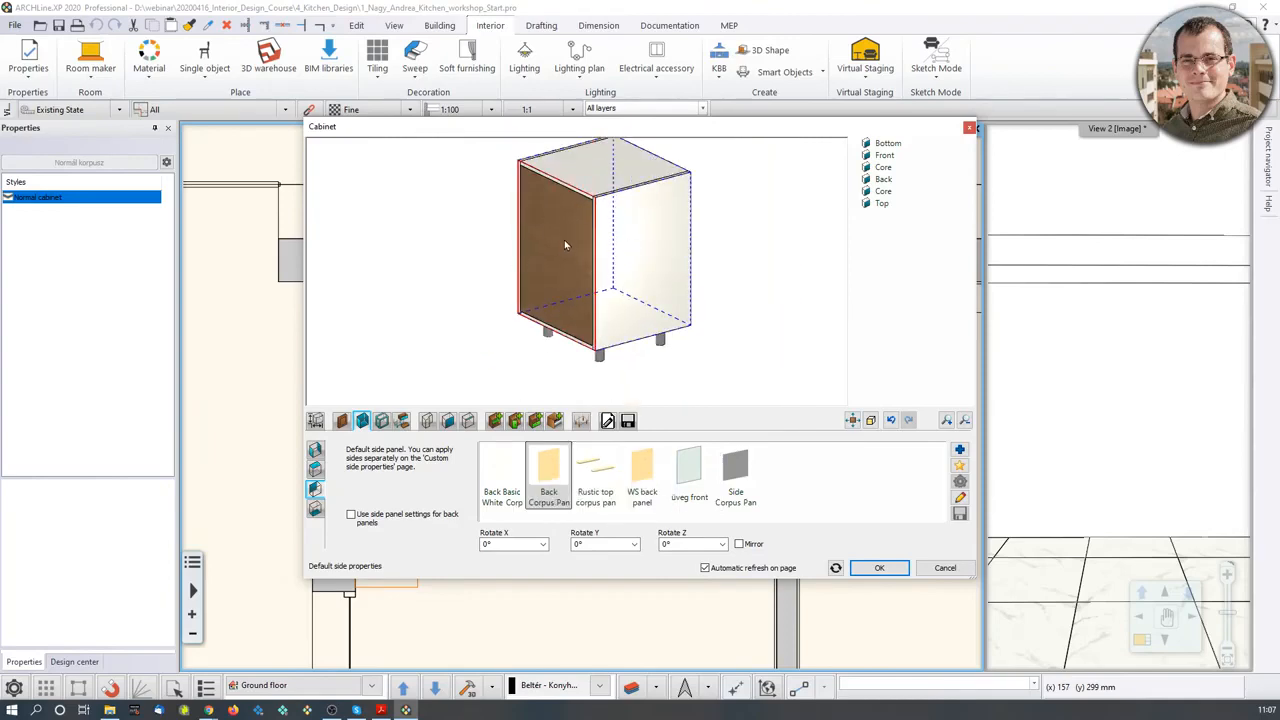
{"action": "left_click_drag", "start_coordinate": [666, 260], "coordinate": [508, 256]}
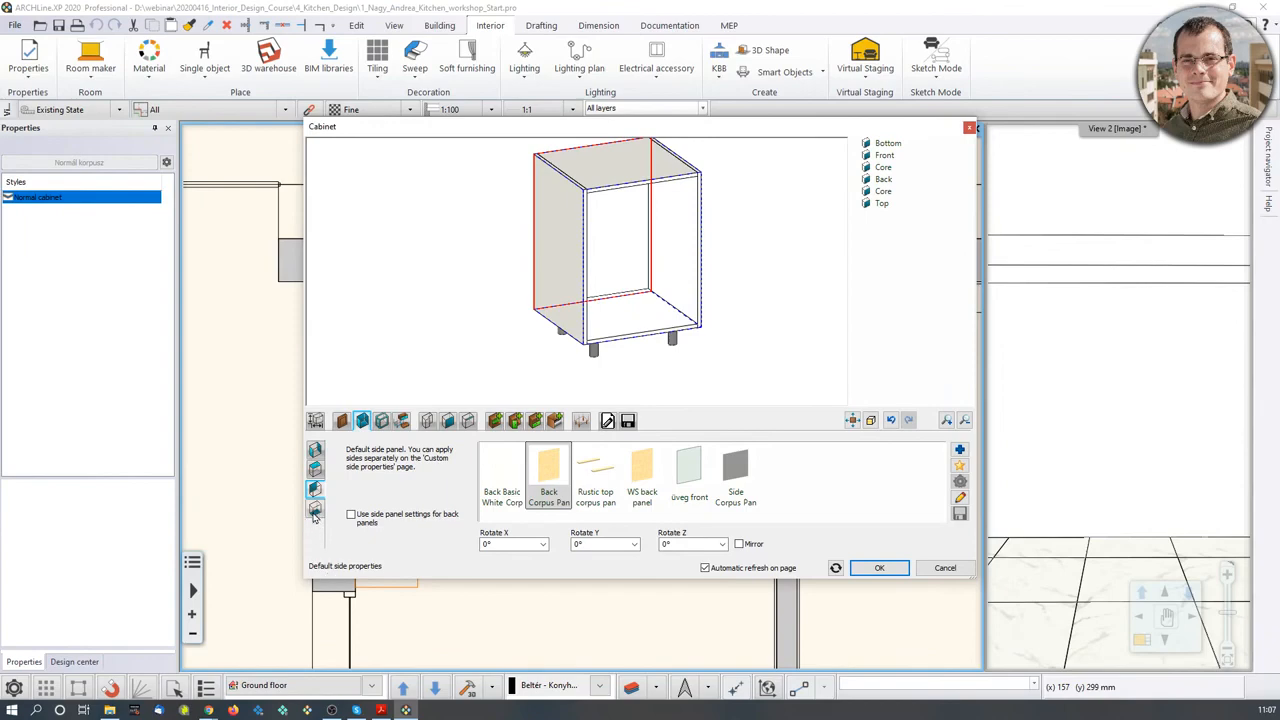
- Stop applying the side panel properties to the top panel and use Top Corpus Panel instead
{"action": "left_click", "coordinate": [316, 470]}
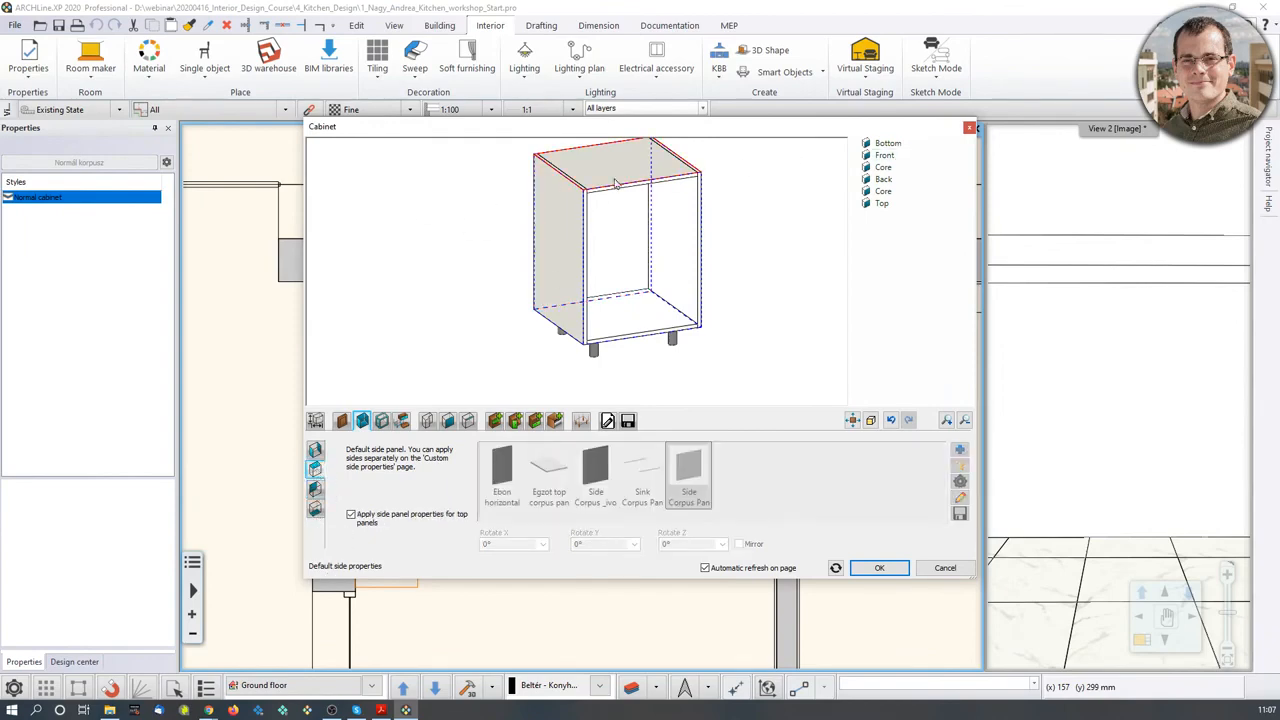
{"action": "left_click", "coordinate": [351, 515]}
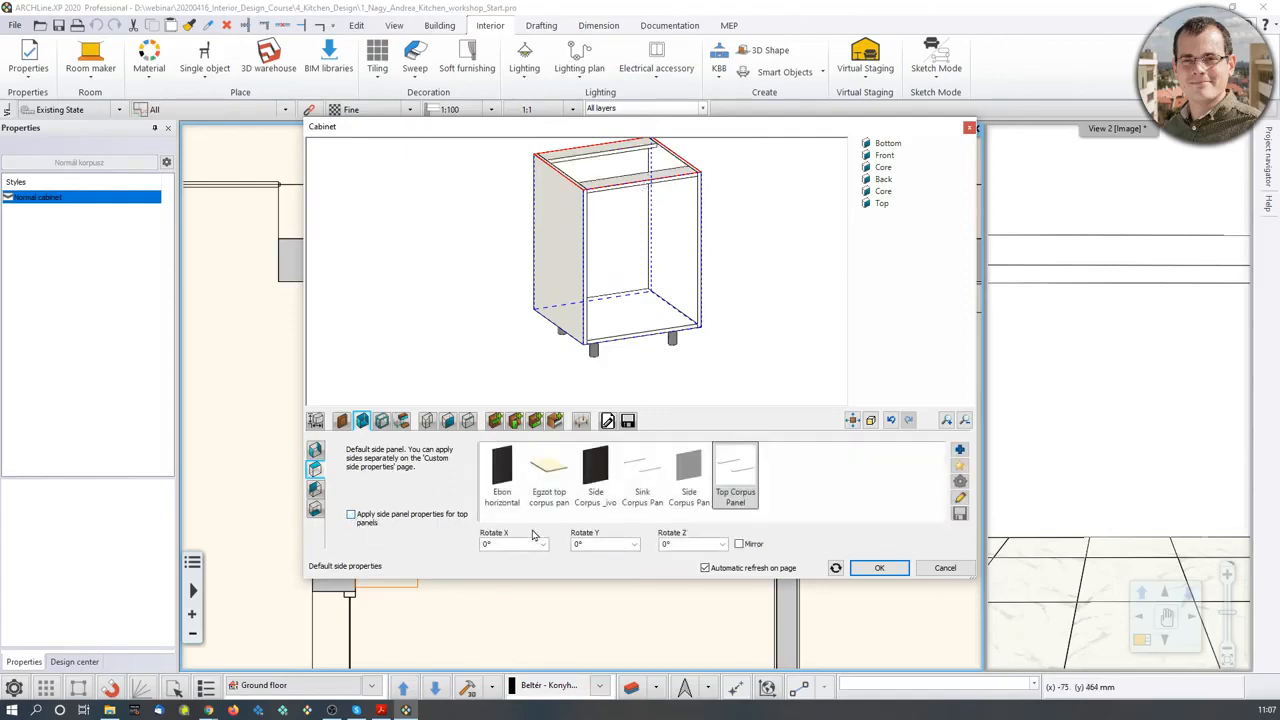
{"action": "left_click", "coordinate": [750, 490]}
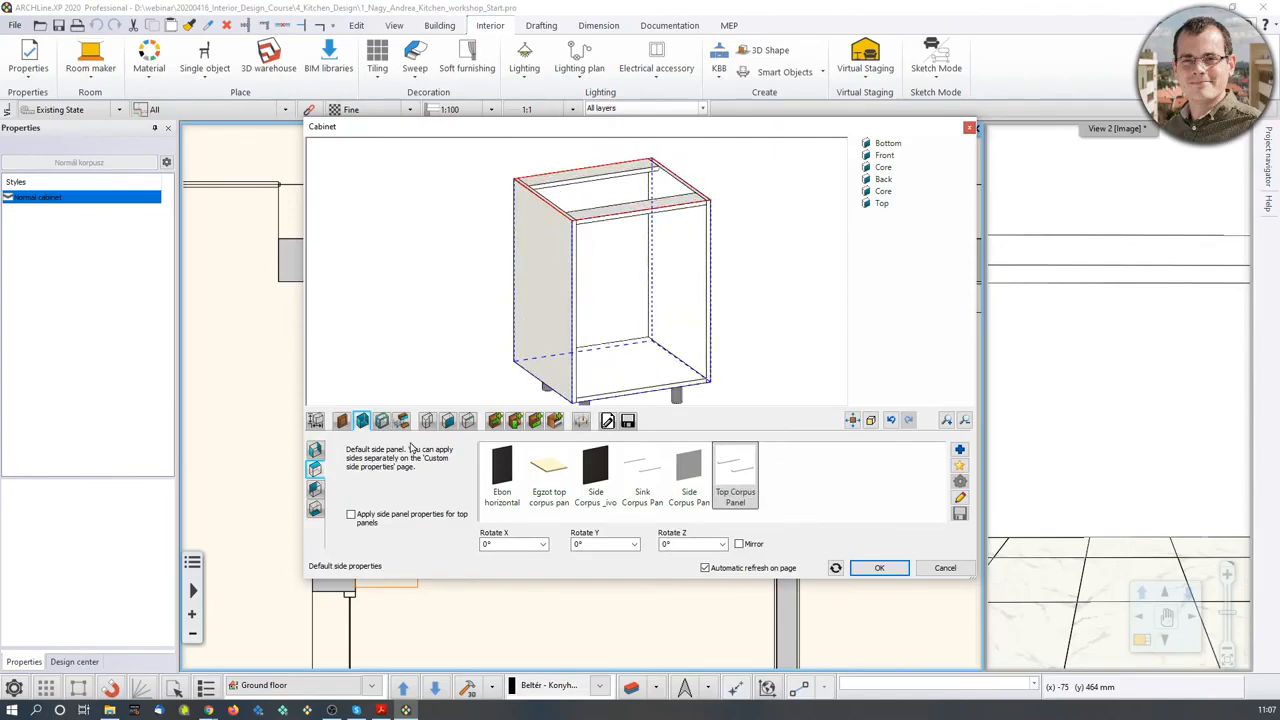
{"action": "left_click_drag", "start_coordinate": [513, 308], "coordinate": [527, 328]}
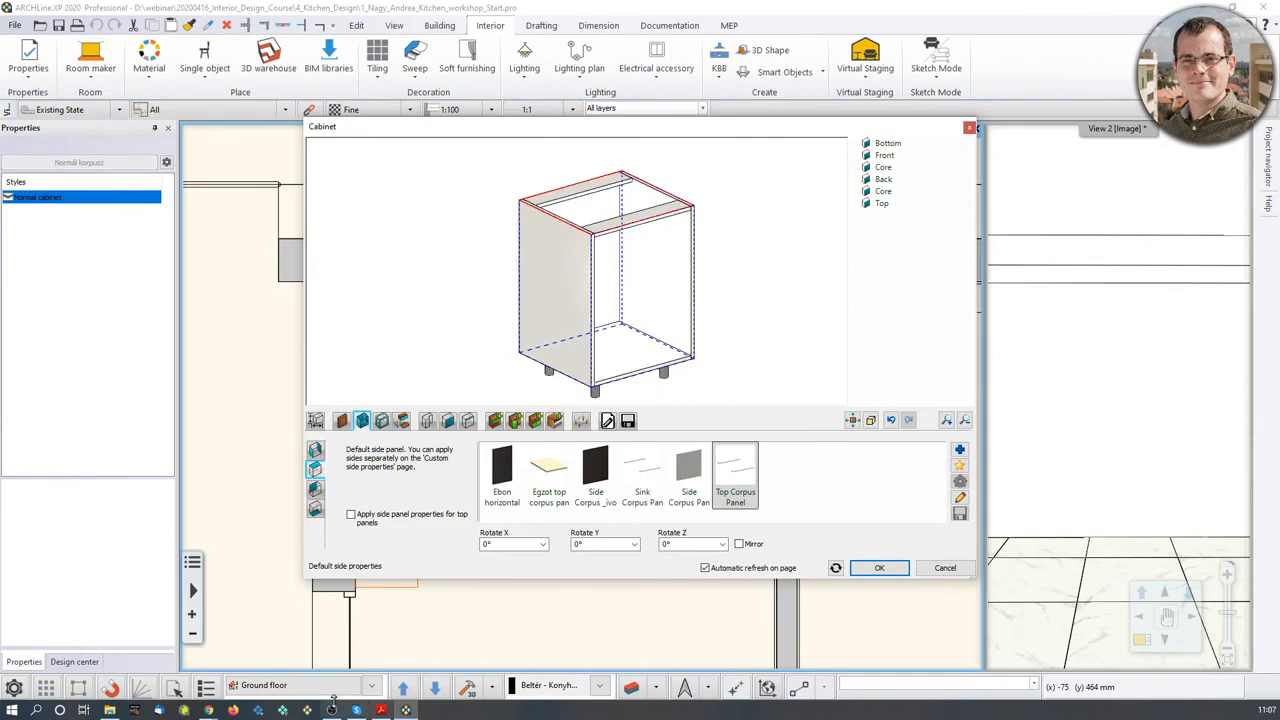
{"action": "left_click", "coordinate": [208, 710]}
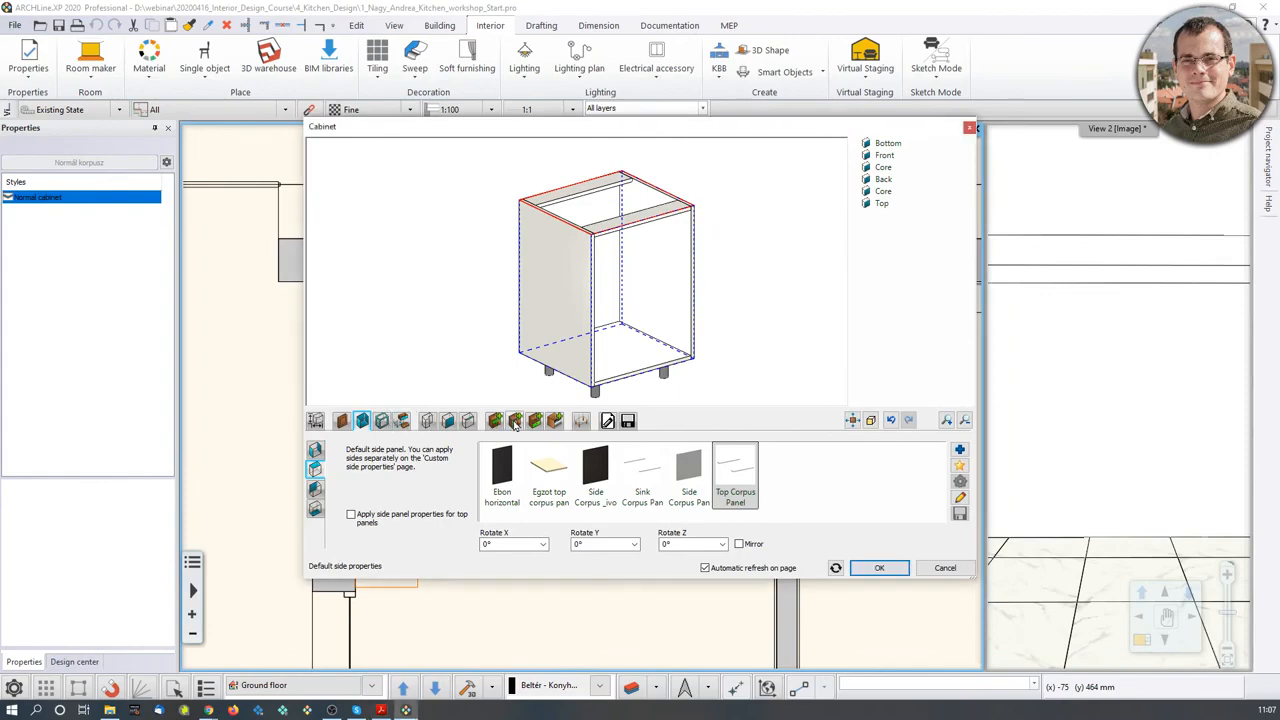
- Add a full overlay Left or Right door with right opening to the cabinet's front, using the default door panel
{"action": "left_click", "coordinate": [514, 421]}
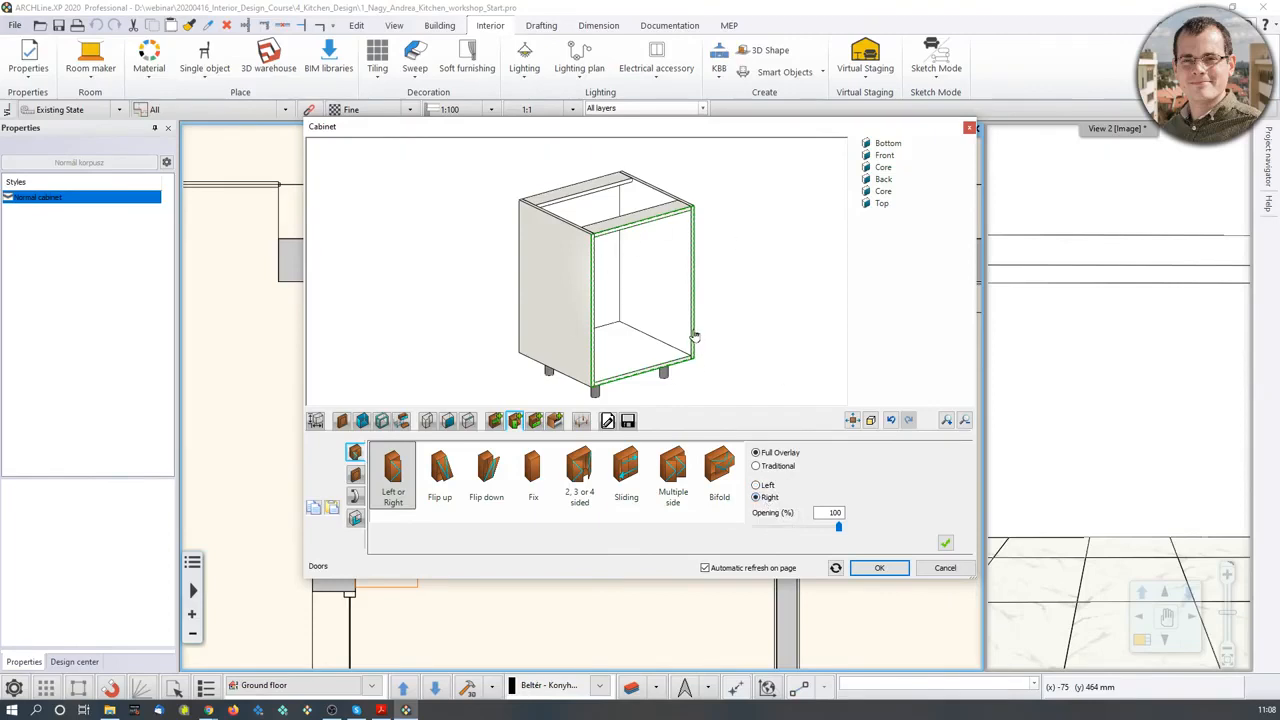
{"action": "left_click", "coordinate": [946, 543]}
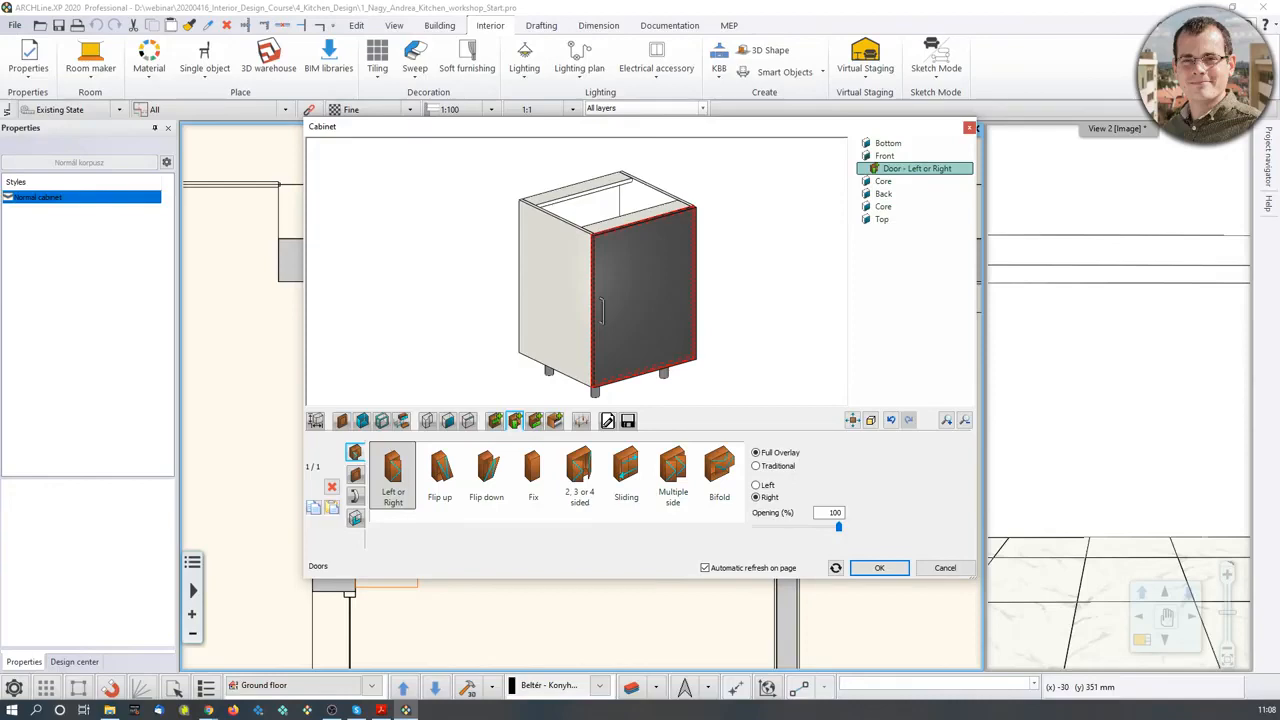
{"action": "left_click", "coordinate": [355, 475]}
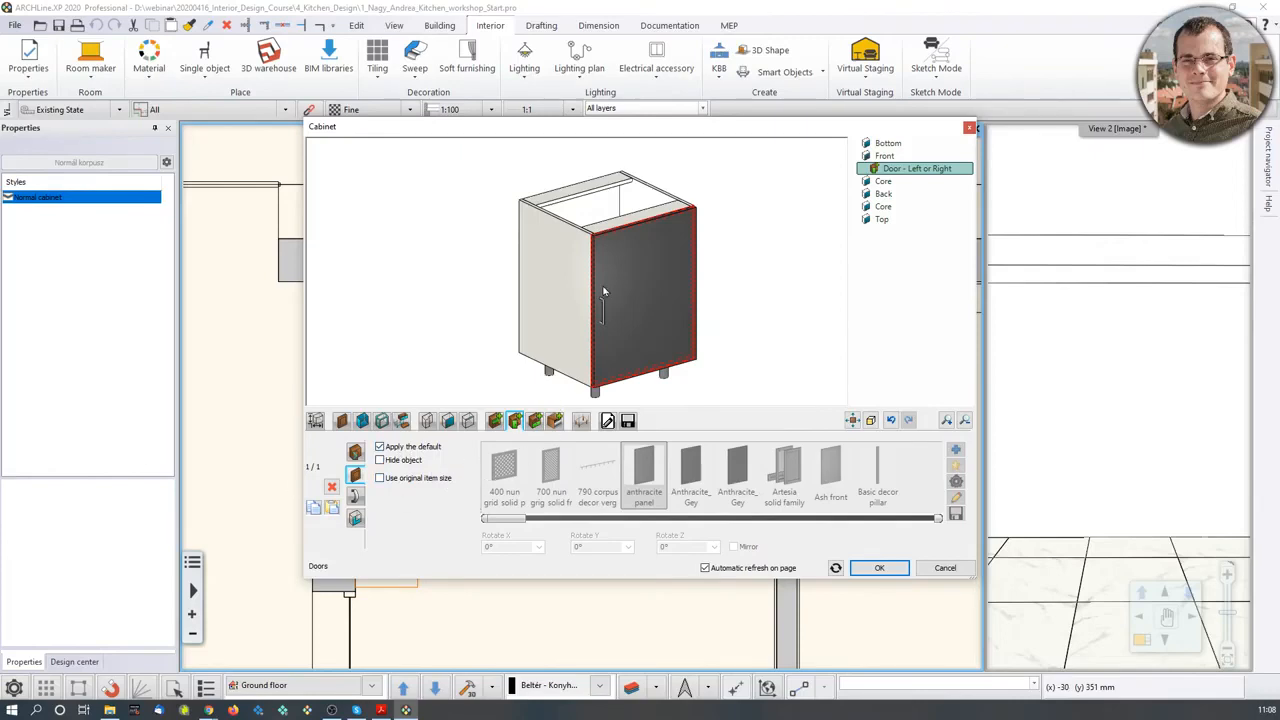
- Give the door handle a custom position at the top centre of the door and make it stretched
{"action": "left_click", "coordinate": [355, 497]}
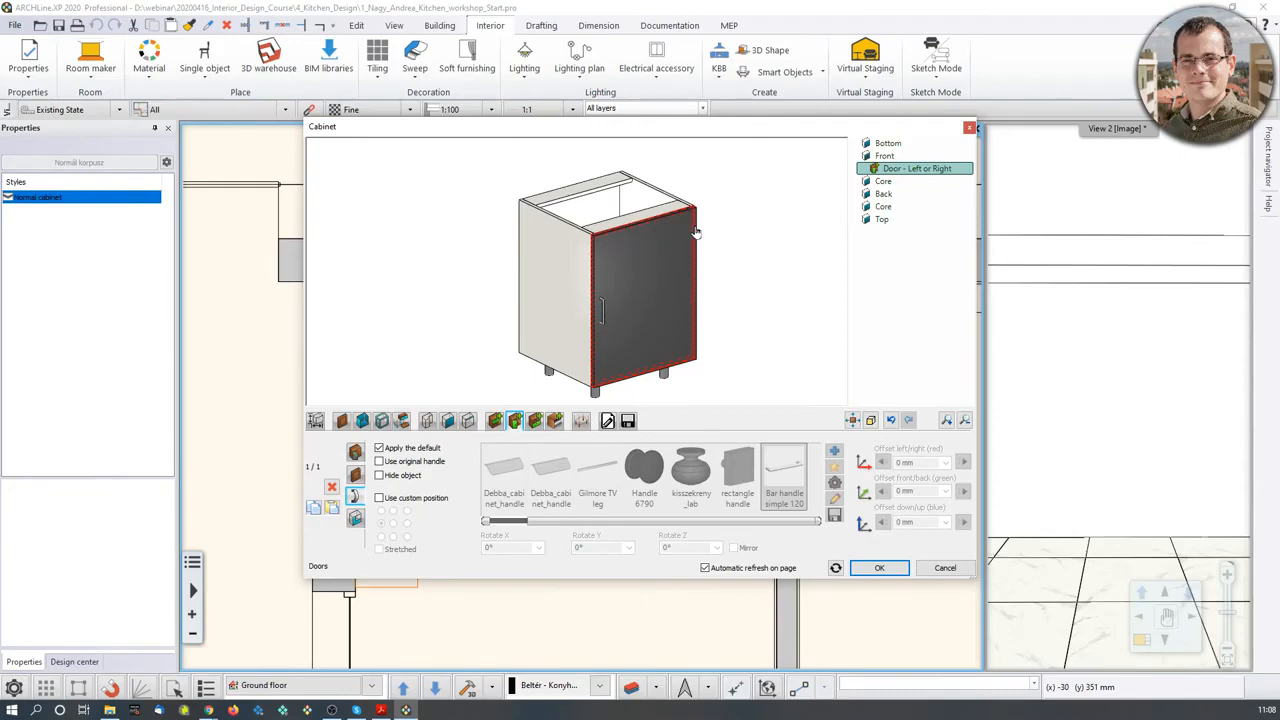
{"action": "left_click", "coordinate": [379, 498]}
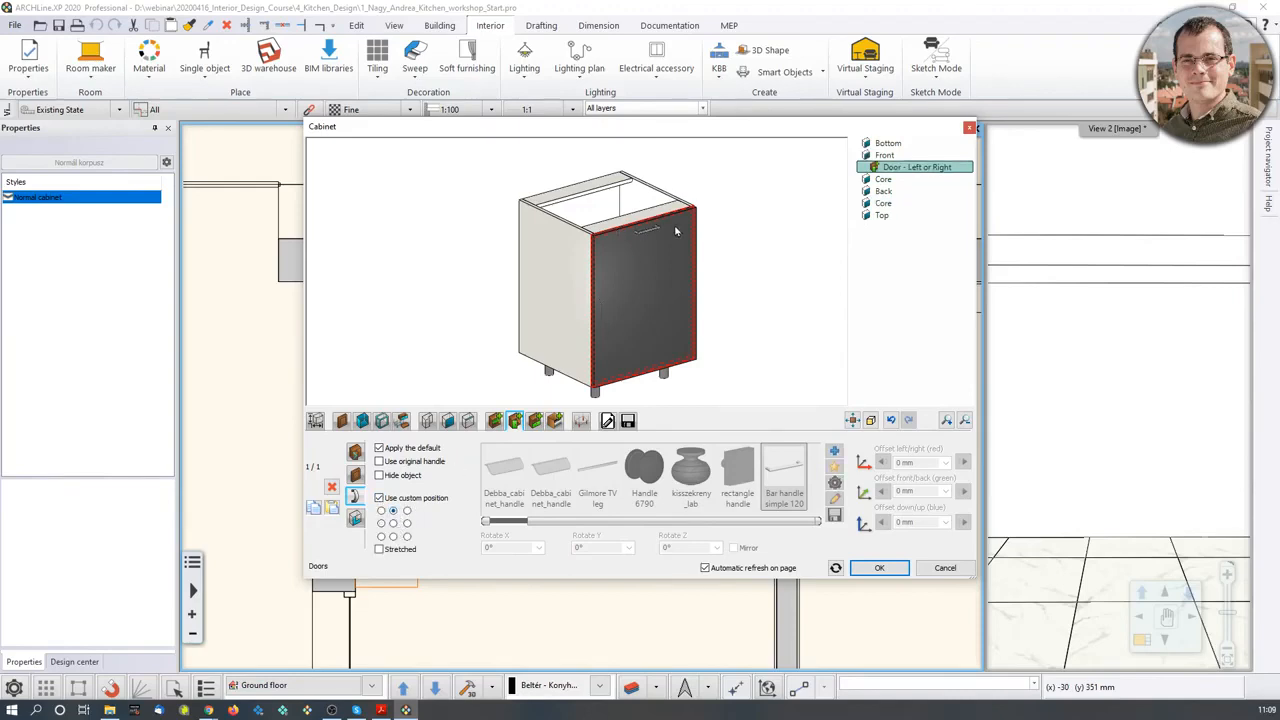
{"action": "scroll", "coordinate": [660, 240], "scroll_direction": "up", "scroll_amount": 5}
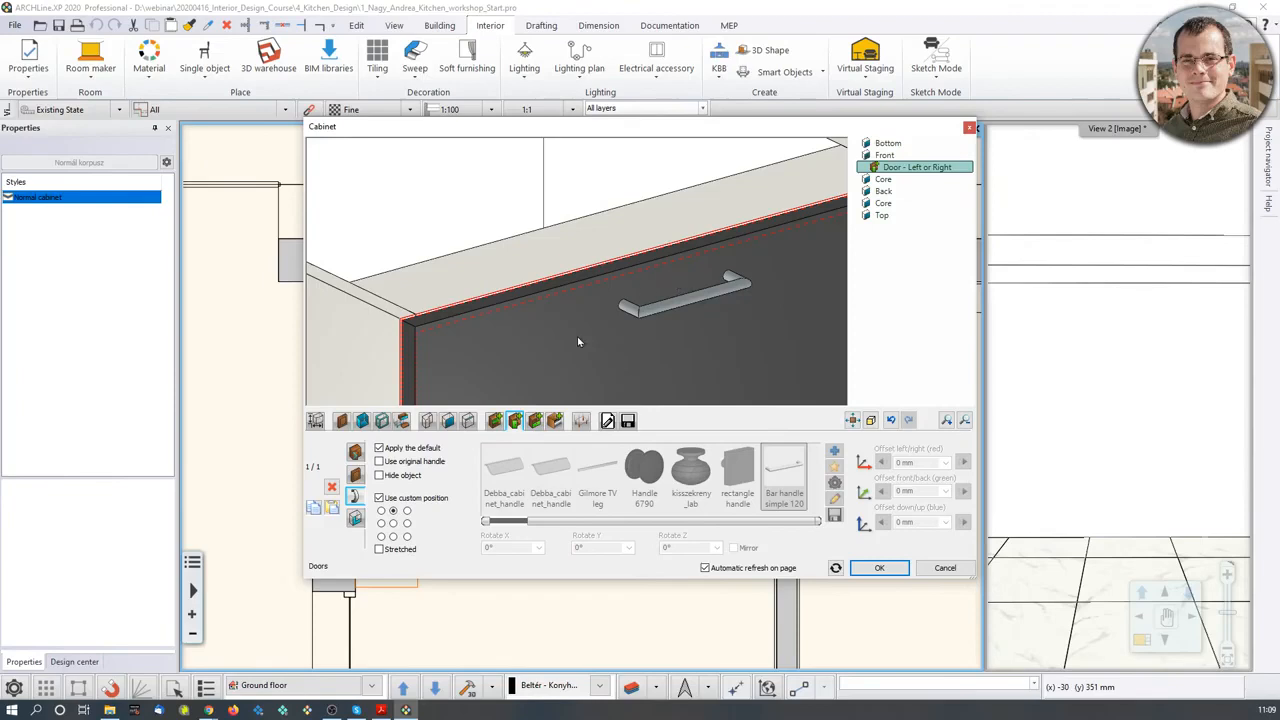
{"action": "left_click", "coordinate": [380, 549]}
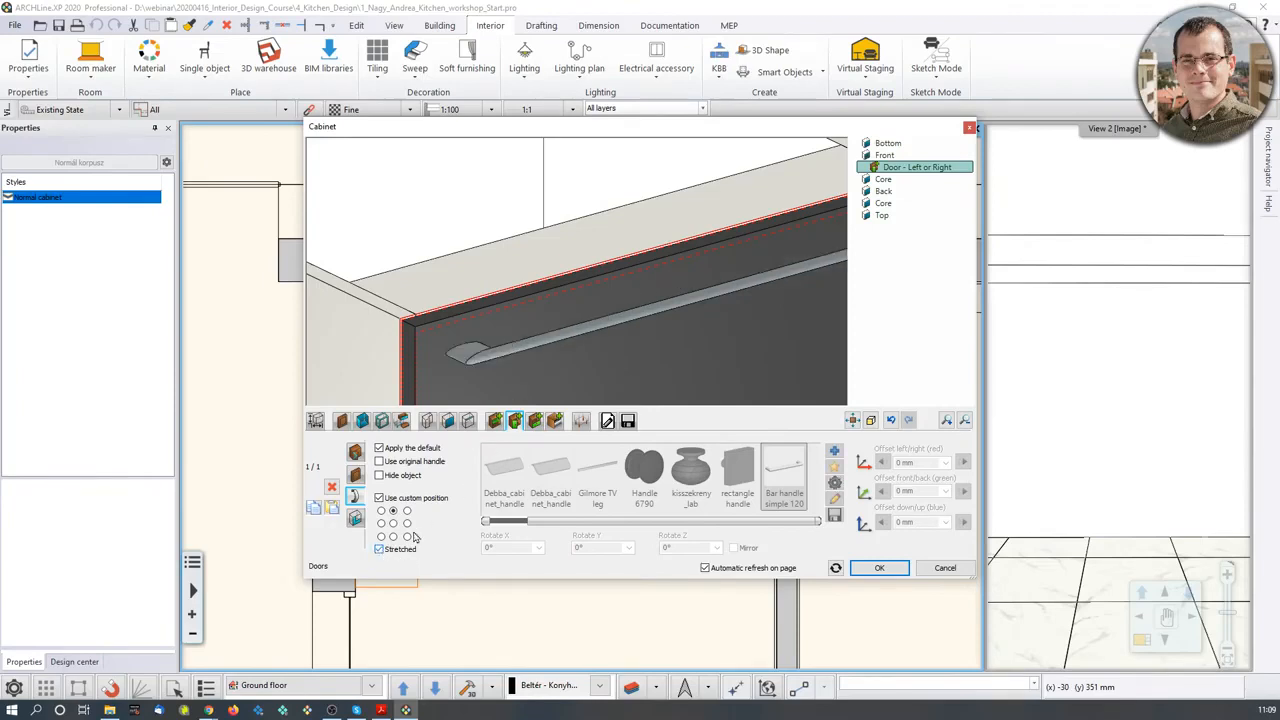
{"action": "scroll", "coordinate": [574, 326], "scroll_direction": "down", "scroll_amount": 5}
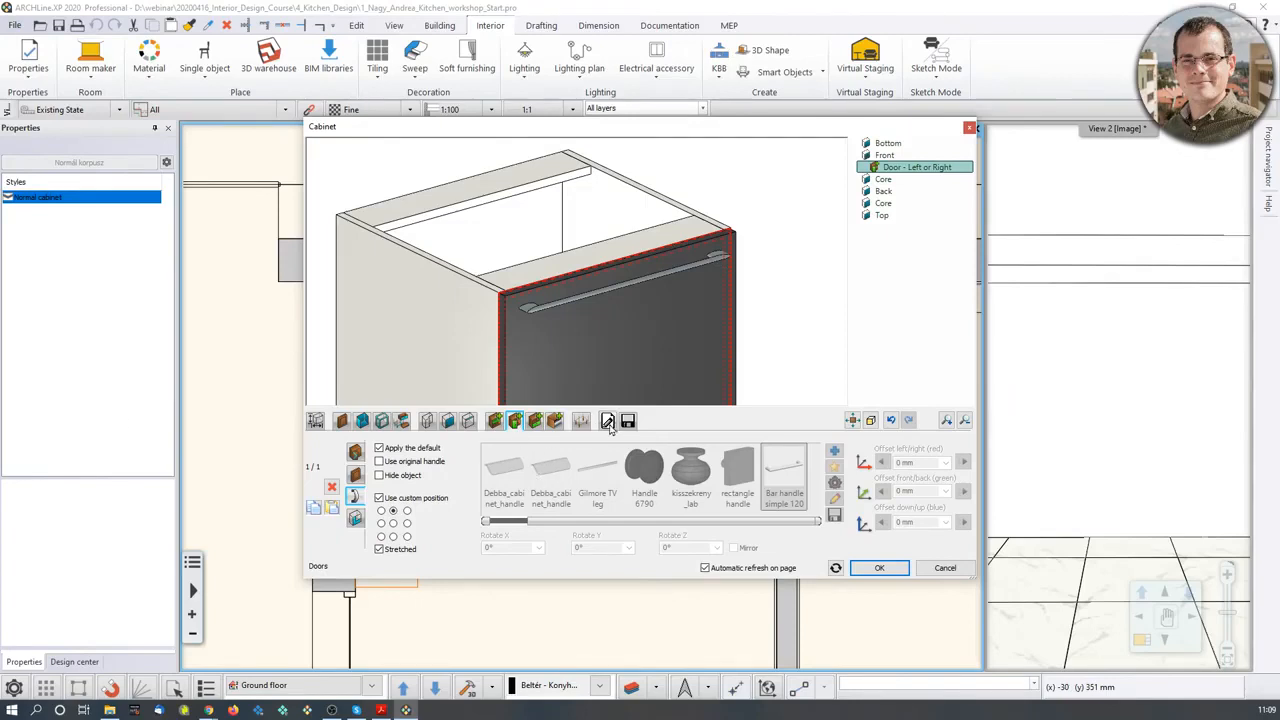
{"action": "scroll", "coordinate": [591, 343], "scroll_direction": "down", "scroll_amount": 4}
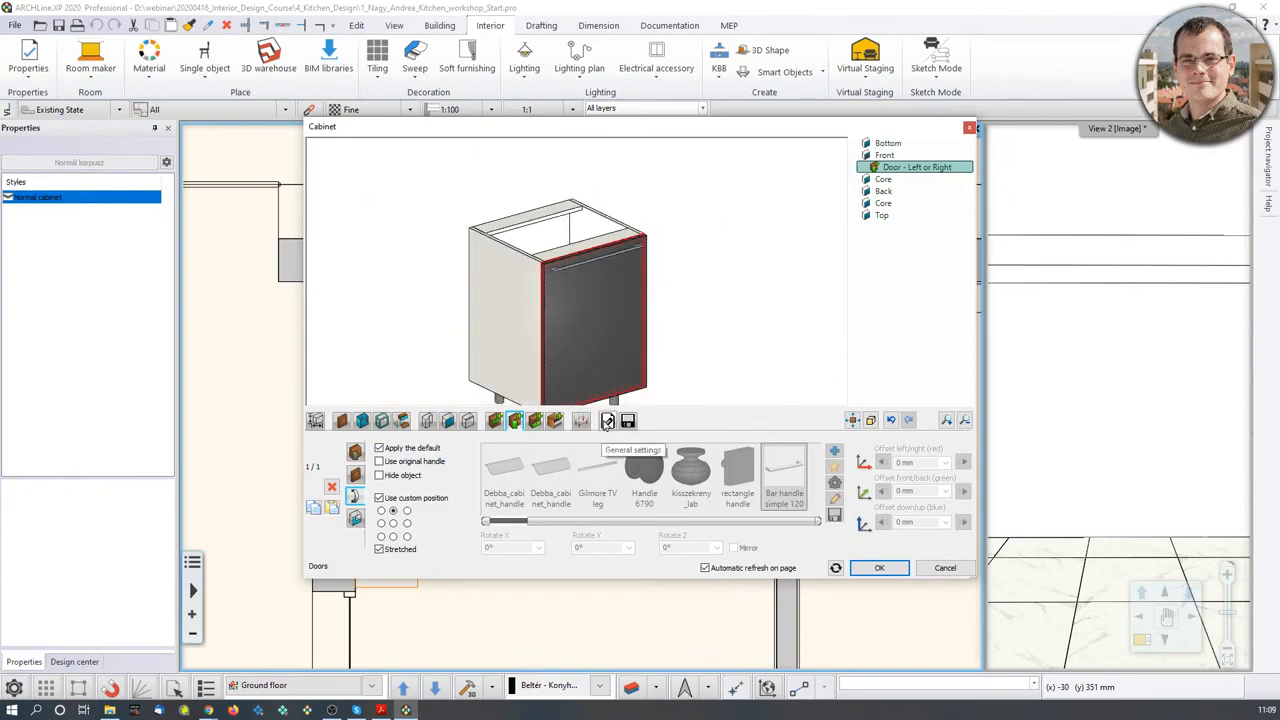
- Set the cabinet's 2D representation to With closed doors in the general settings
{"action": "left_click", "coordinate": [607, 421]}
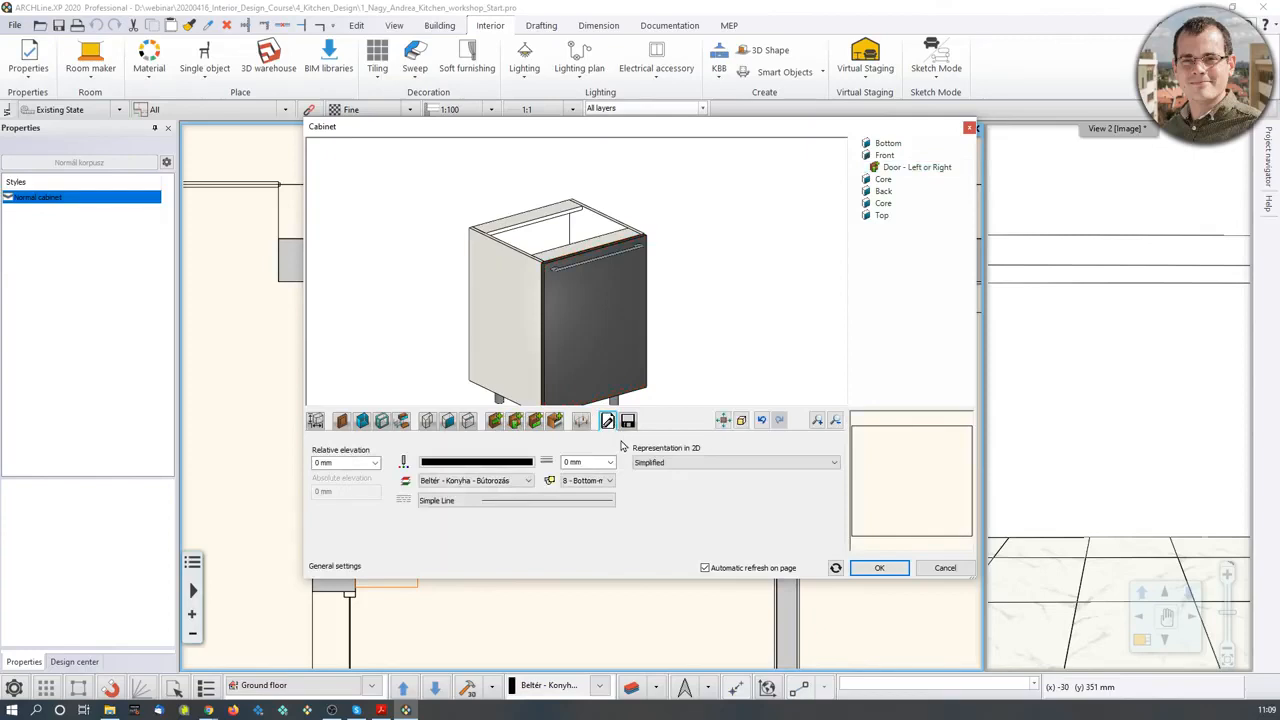
{"action": "left_click", "coordinate": [686, 465]}
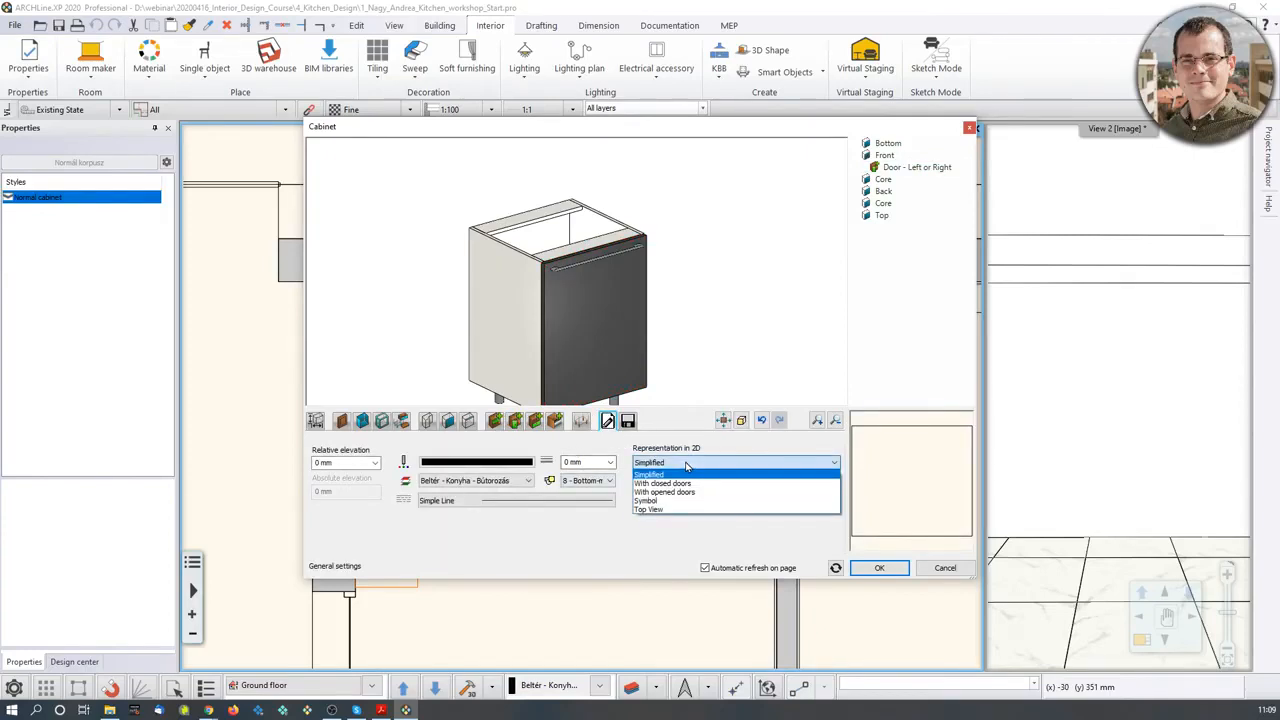
{"action": "left_click", "coordinate": [676, 472]}
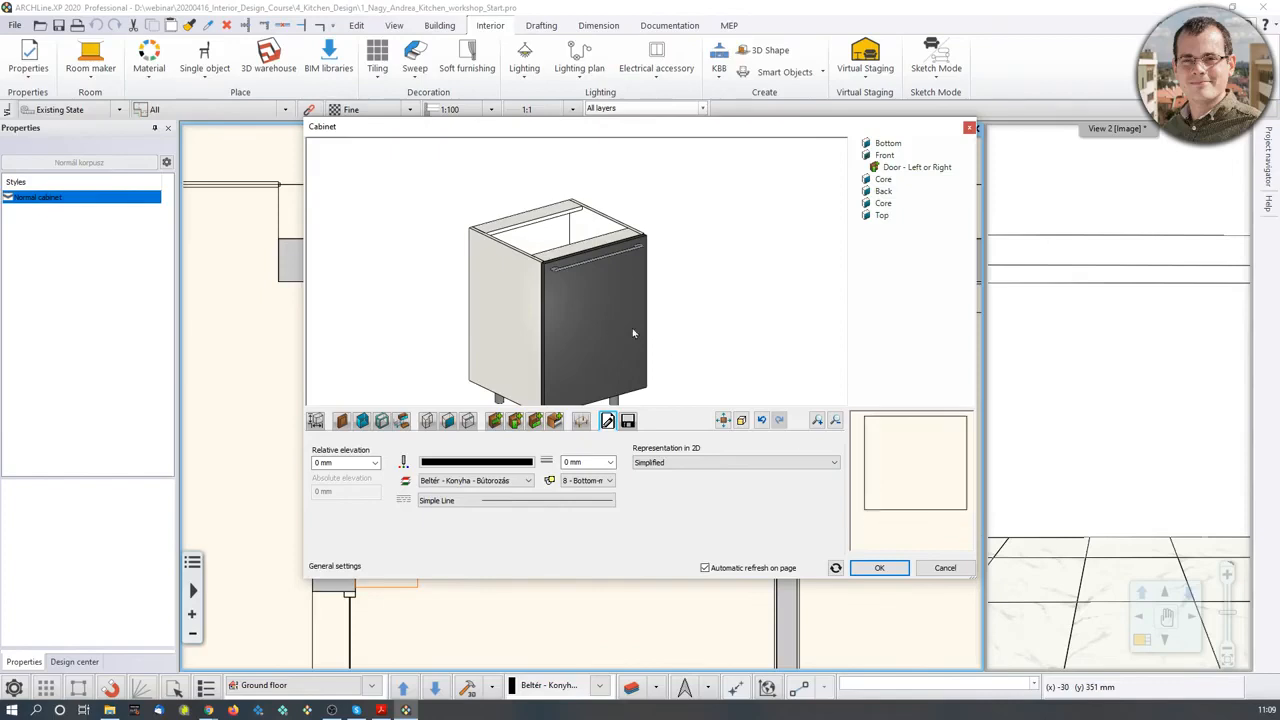
{"action": "middle_click_drag", "start_coordinate": [536, 288], "coordinate": [583, 347]}
{"action": "scroll", "coordinate": [582, 344], "scroll_direction": "up", "scroll_amount": 4}
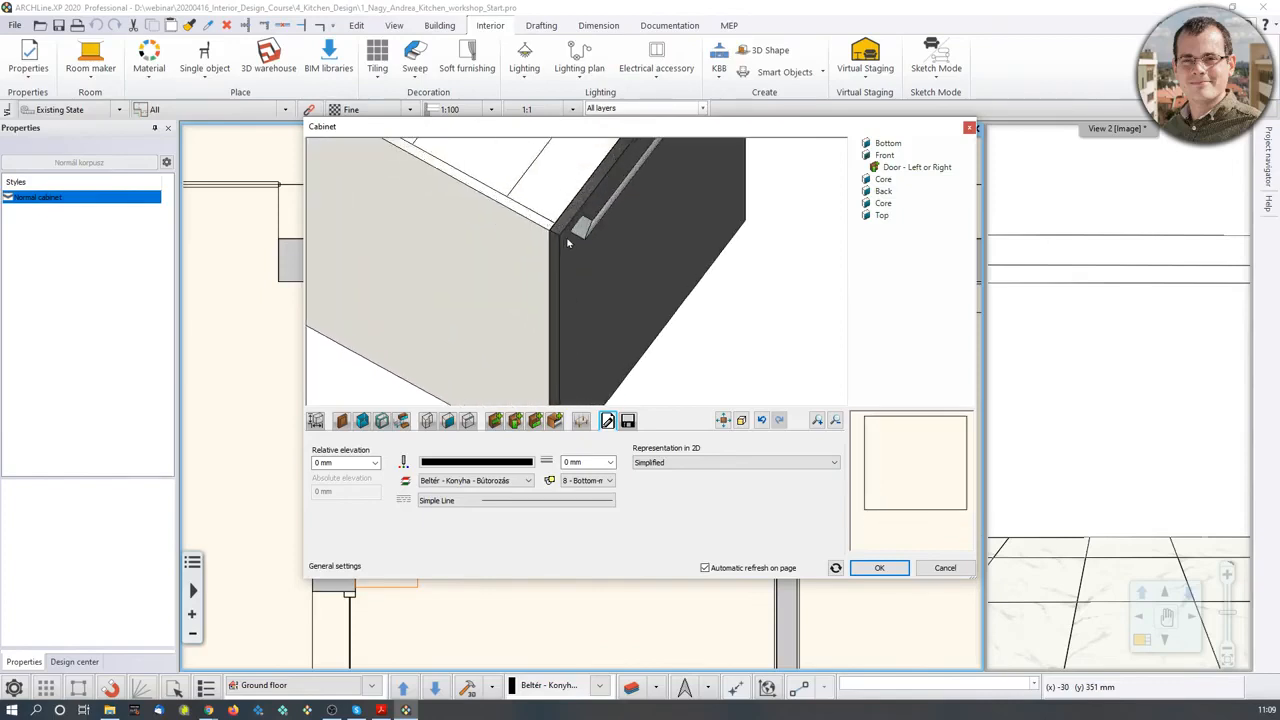
{"action": "left_click", "coordinate": [773, 463]}
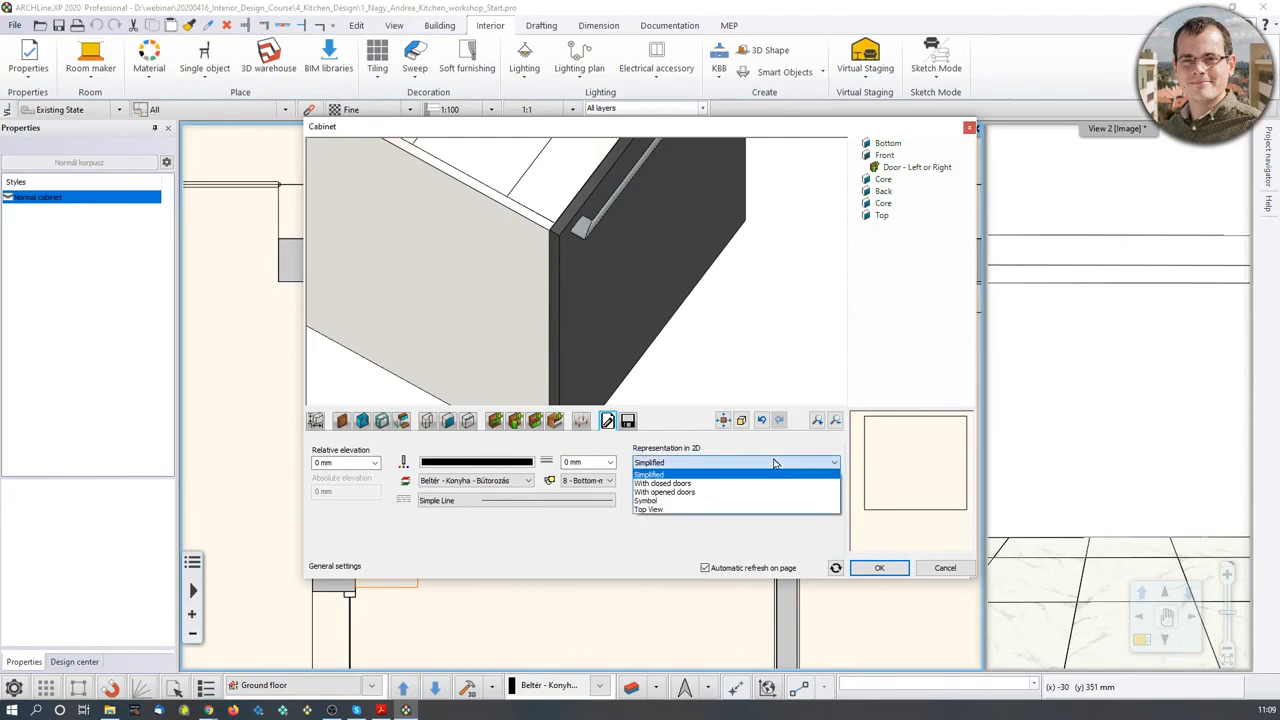
{"action": "left_click", "coordinate": [765, 485]}
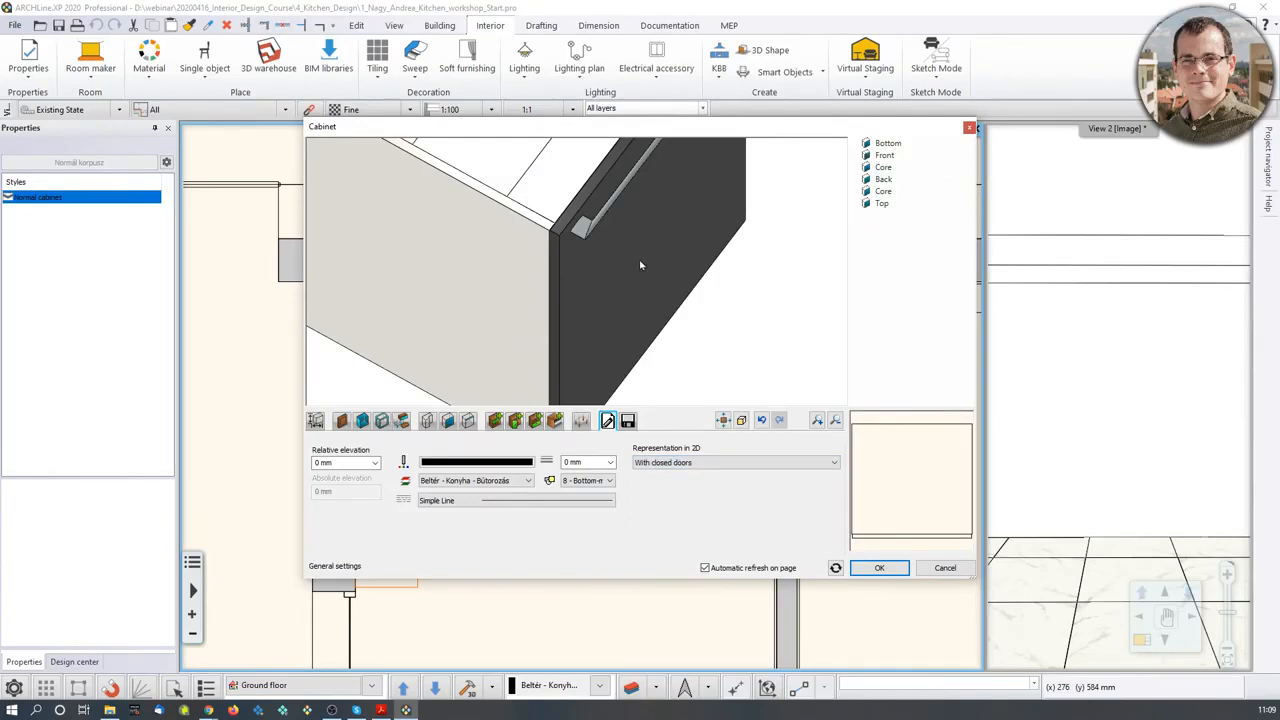
{"action": "left_click_drag", "start_coordinate": [641, 265], "coordinate": [514, 297]}
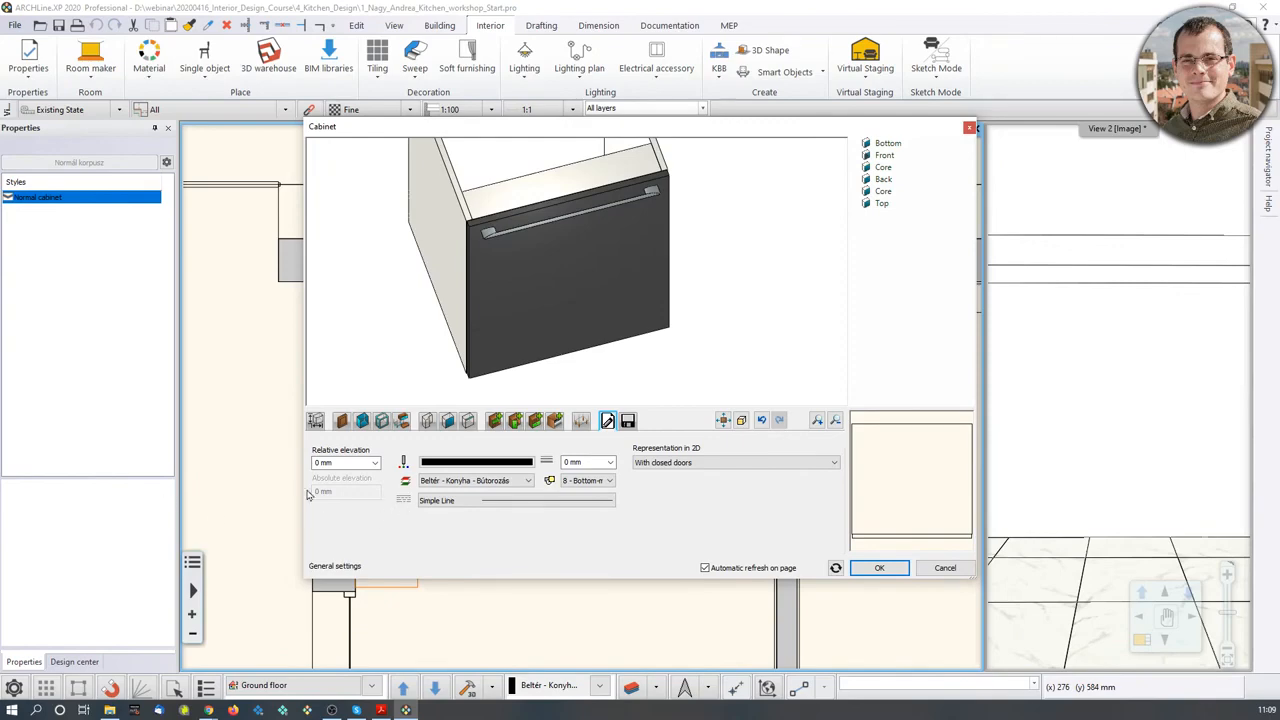
{"action": "scroll", "coordinate": [492, 363], "scroll_direction": "down", "scroll_amount": 1}
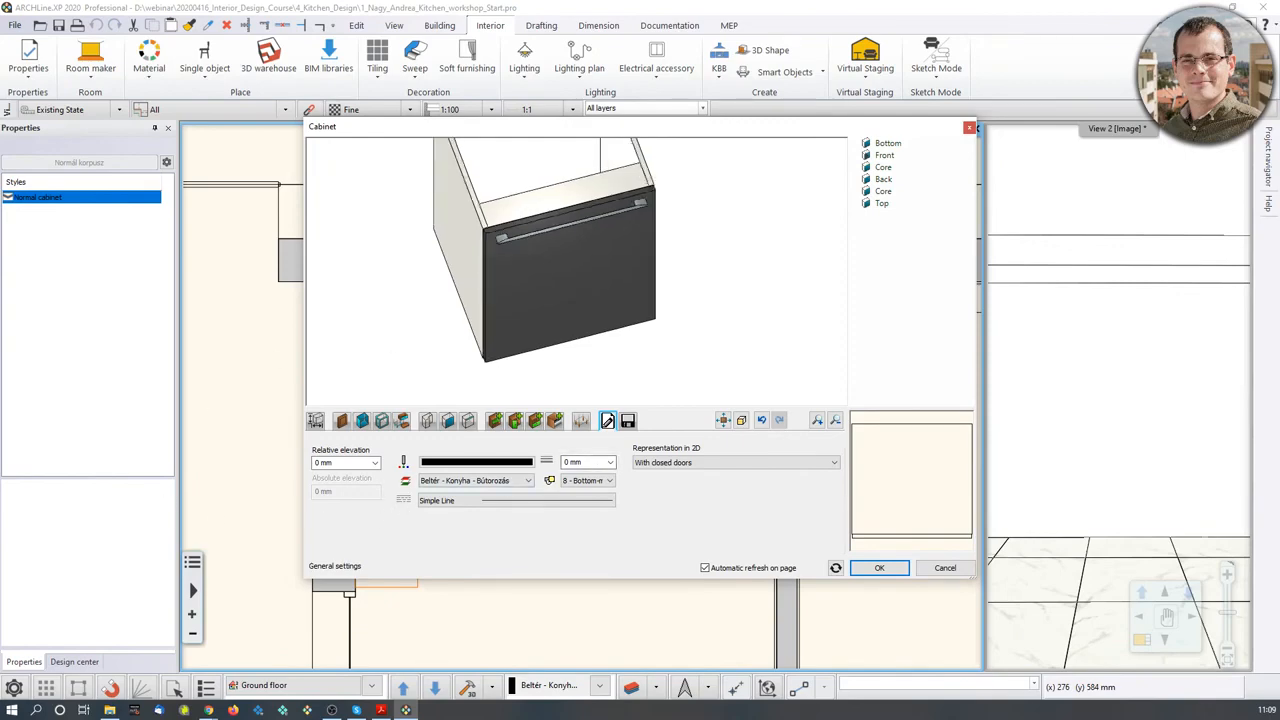
{"action": "left_click_drag", "start_coordinate": [534, 266], "coordinate": [539, 243]}
{"action": "scroll", "coordinate": [539, 243], "scroll_direction": "down", "scroll_amount": 3}
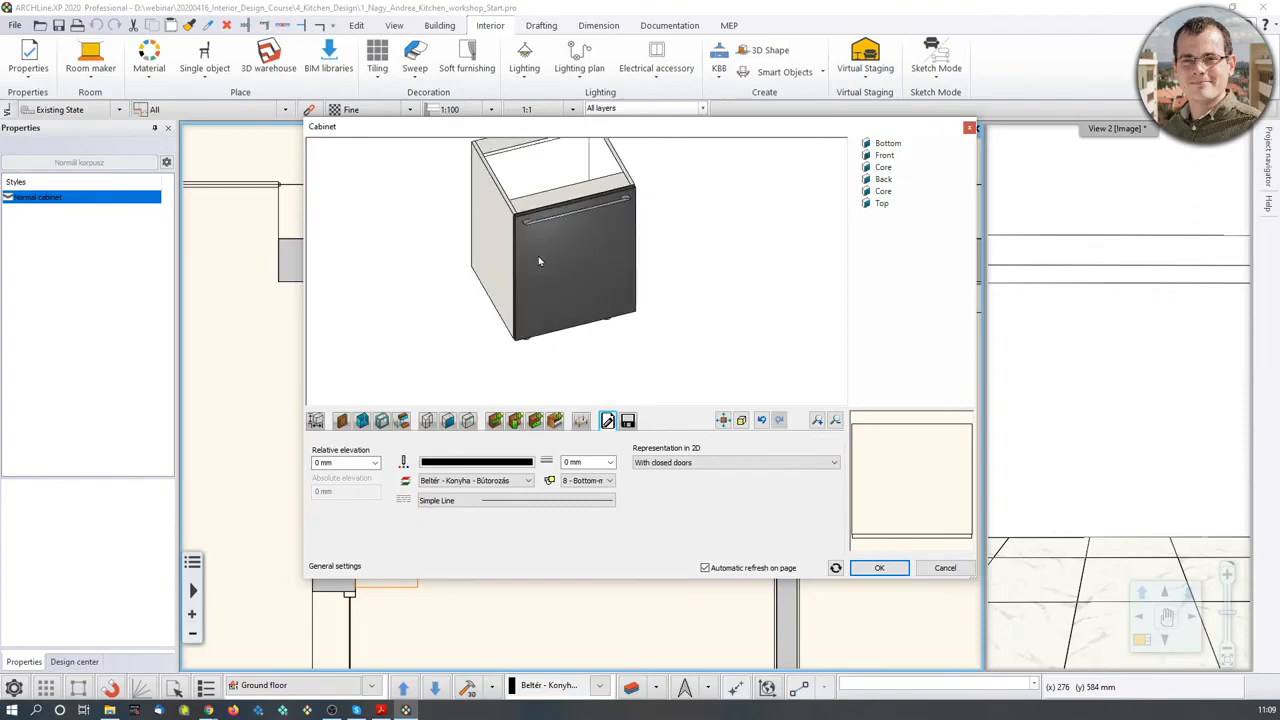
- Prepare the cabinet as a new library item named Anthracite base cabinet 1, in category KITCHEN and sub category Base Cabinet
{"action": "left_click", "coordinate": [628, 420]}
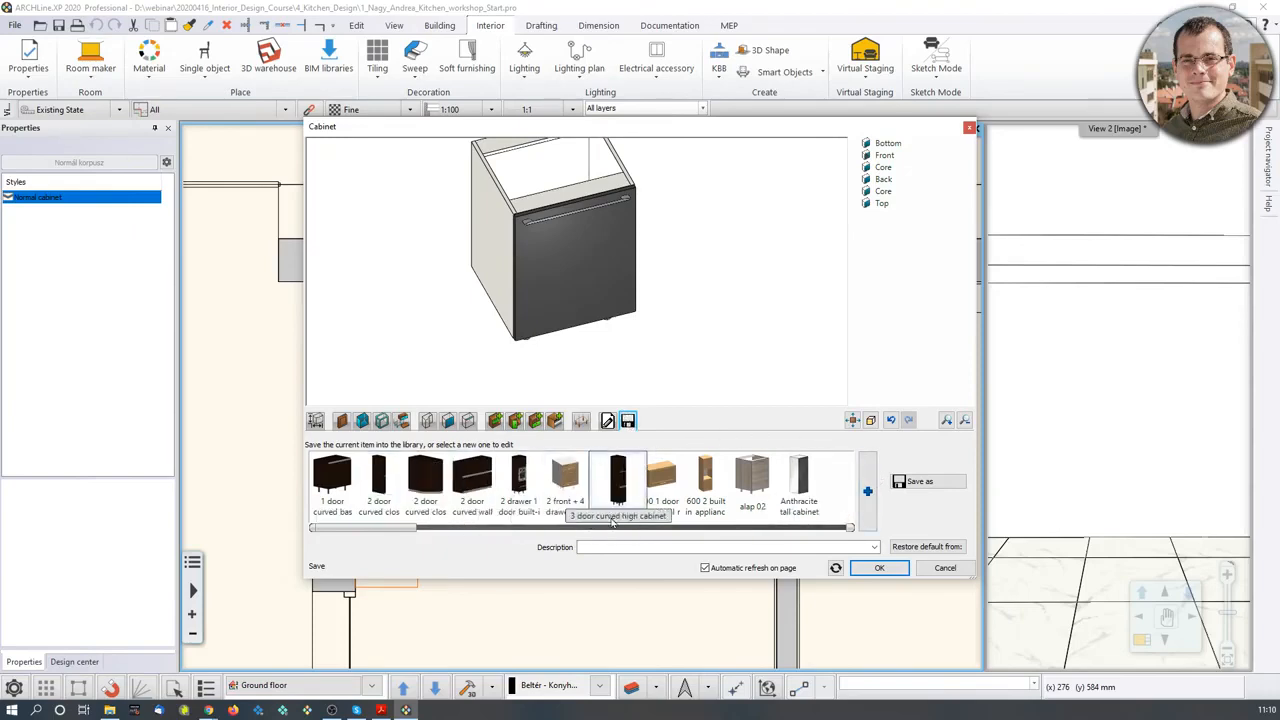
{"action": "mouse_move", "coordinate": [383, 533]}
{"action": "left_mouse_down"}
{"action": "mouse_move", "coordinate": [489, 535]}
{"action": "mouse_move", "coordinate": [378, 533]}
{"action": "left_mouse_up"}
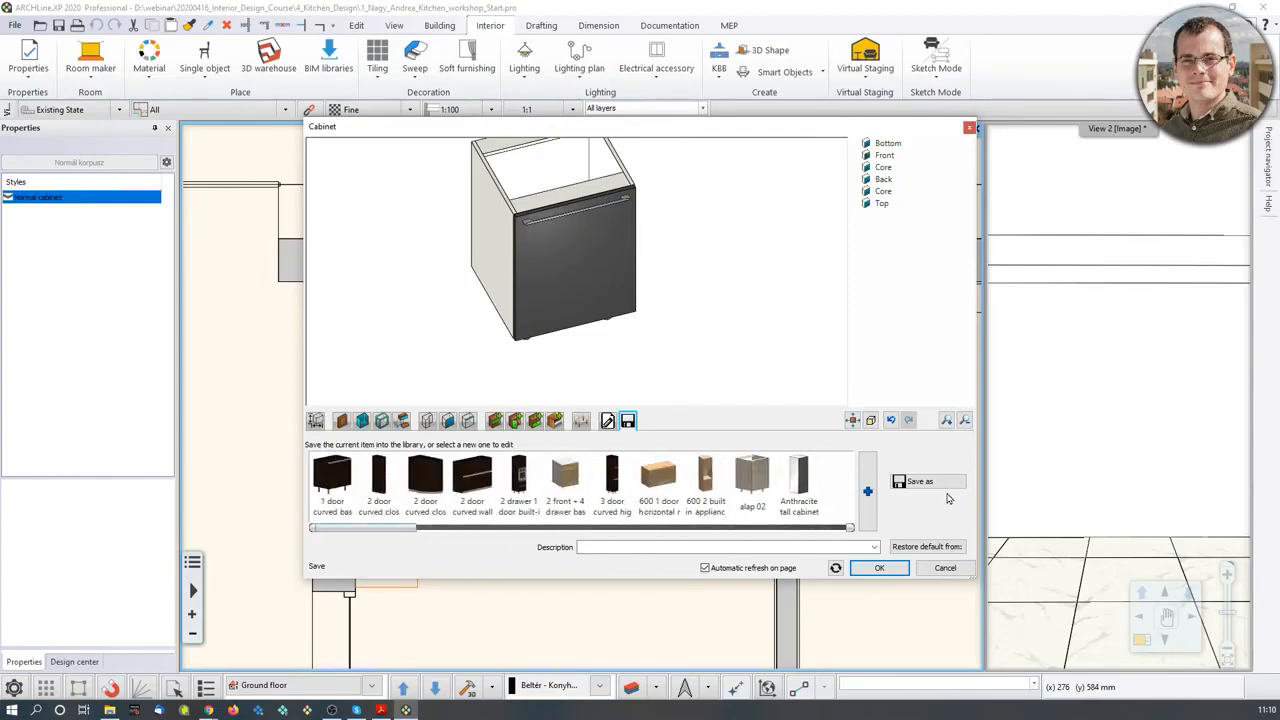
{"action": "left_click", "coordinate": [930, 482]}
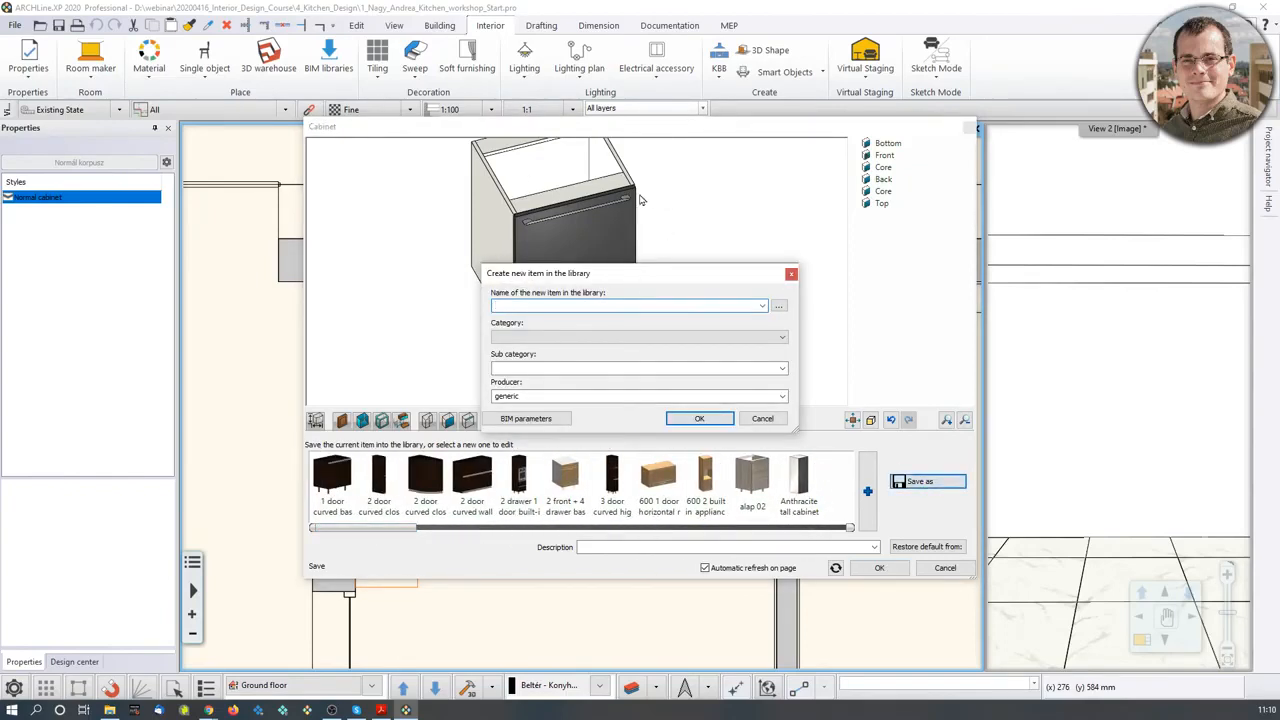
{"action": "left_click_drag", "start_coordinate": [610, 280], "coordinate": [839, 220]}
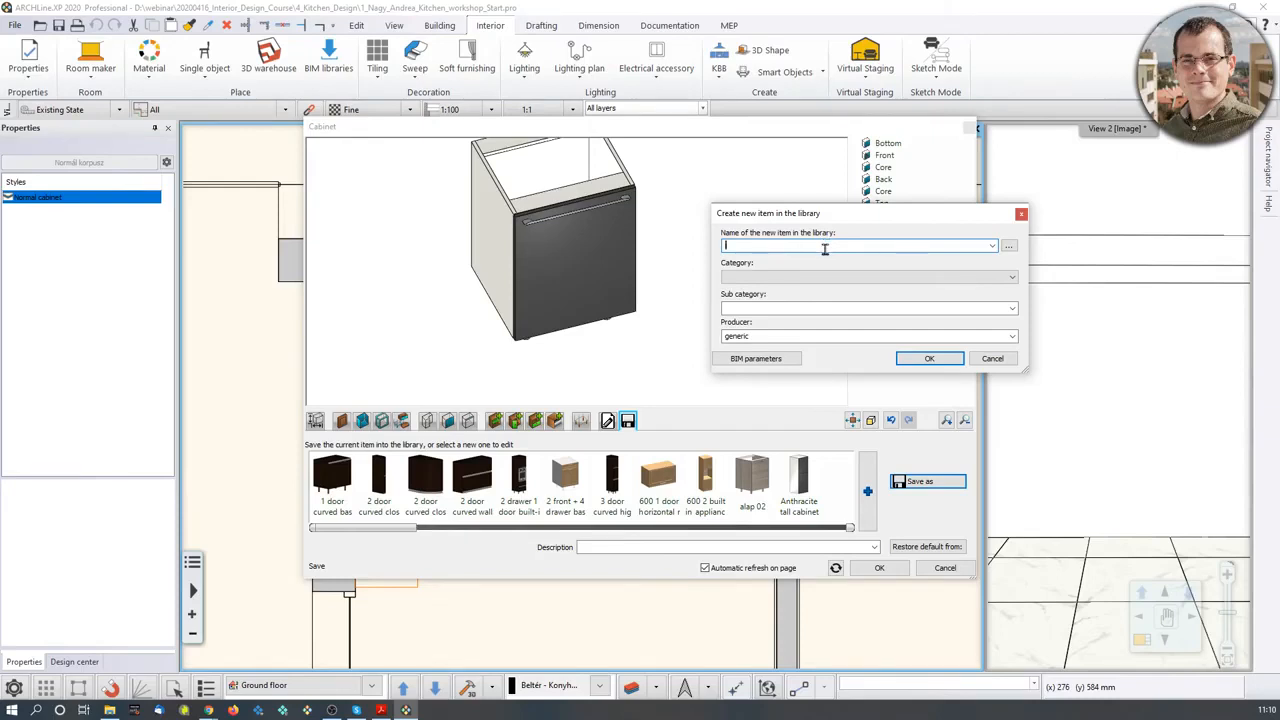
{"action": "type", "text": "Anthracite base cabinet 1"}
{"action": "left_click", "coordinate": [745, 278]}
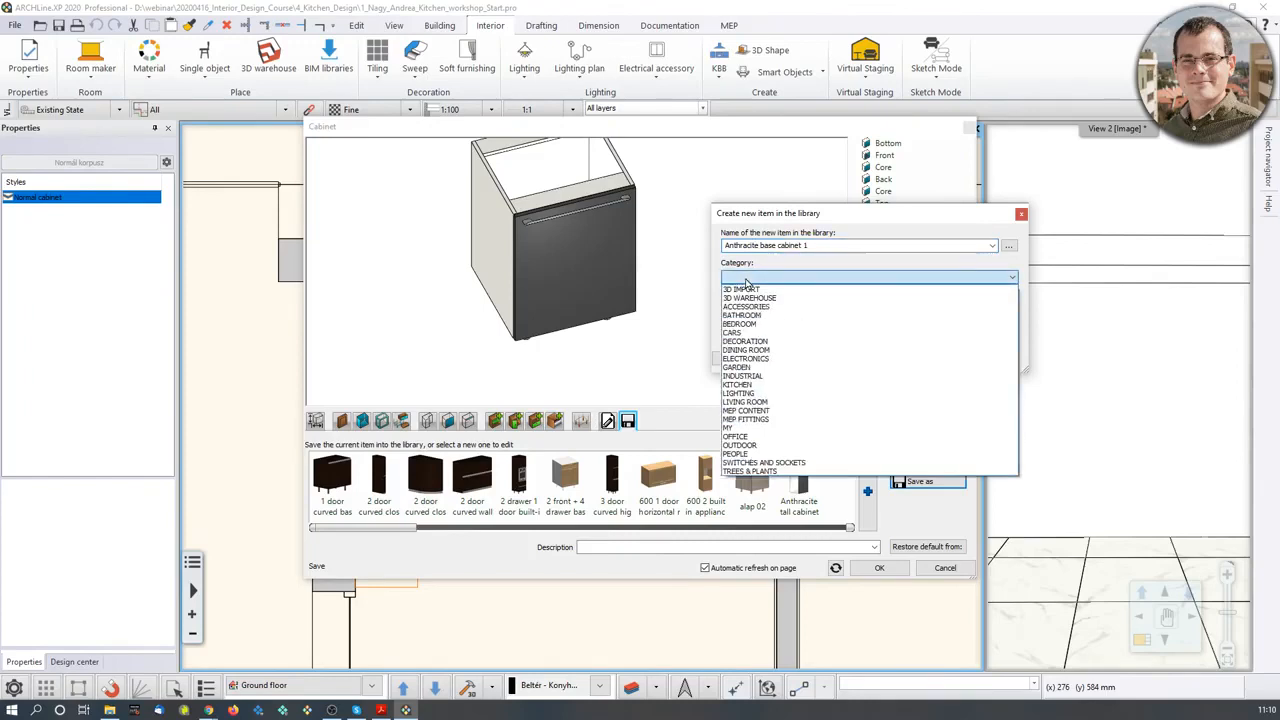
{"action": "left_click", "coordinate": [892, 392]}
{"action": "left_click", "coordinate": [789, 308]}
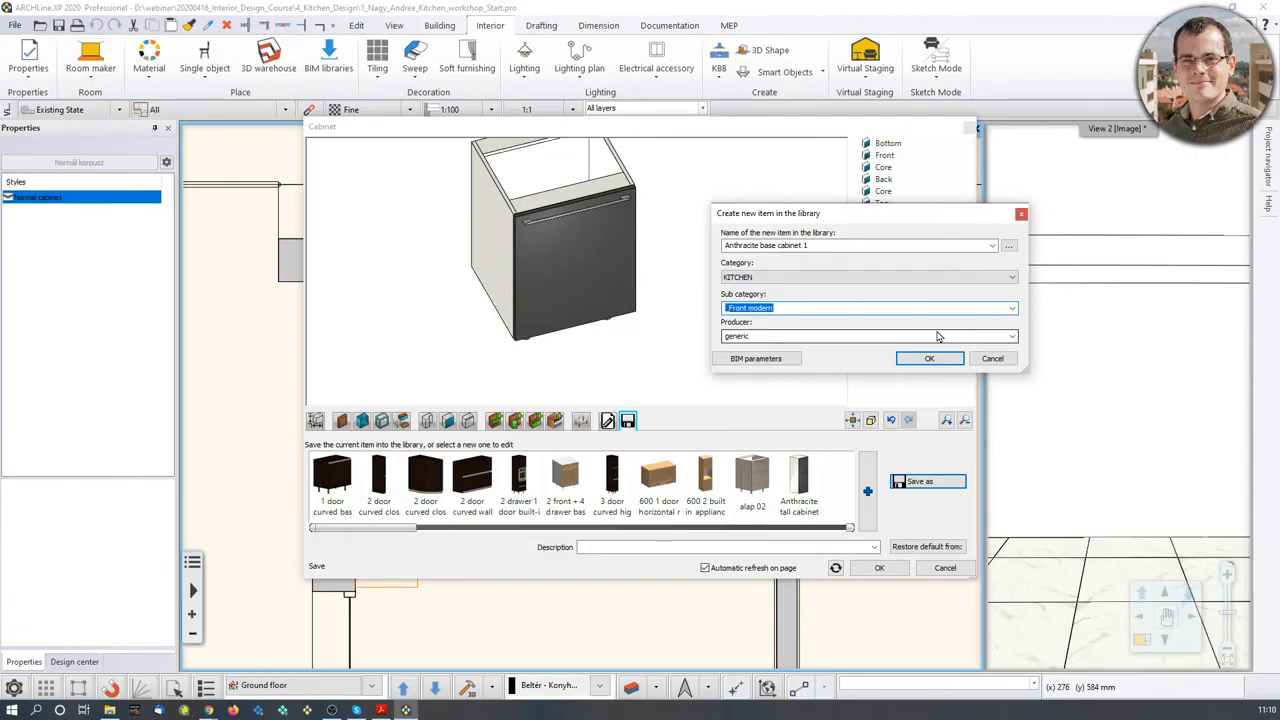
{"action": "type", "text": "Base Cabinets"}
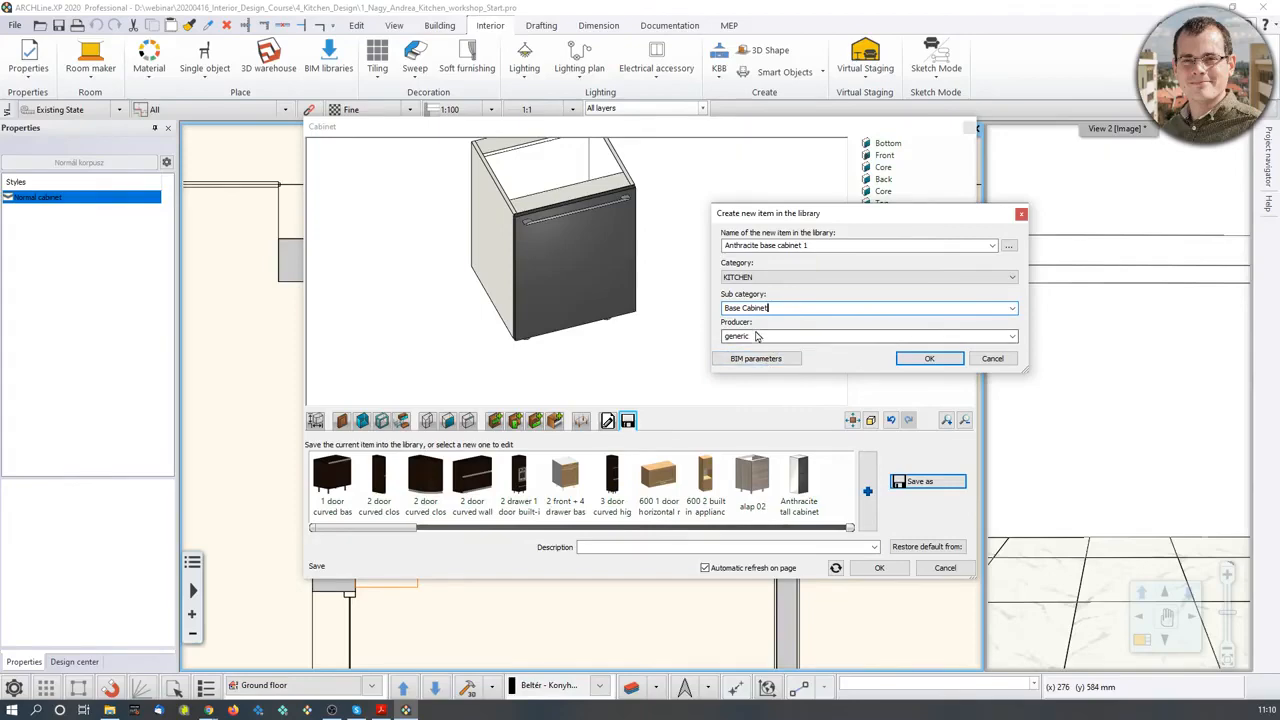
- Review the new item's BIM parameters and save the cabinet to the library with generic as its producer
{"action": "left_click", "coordinate": [756, 358]}
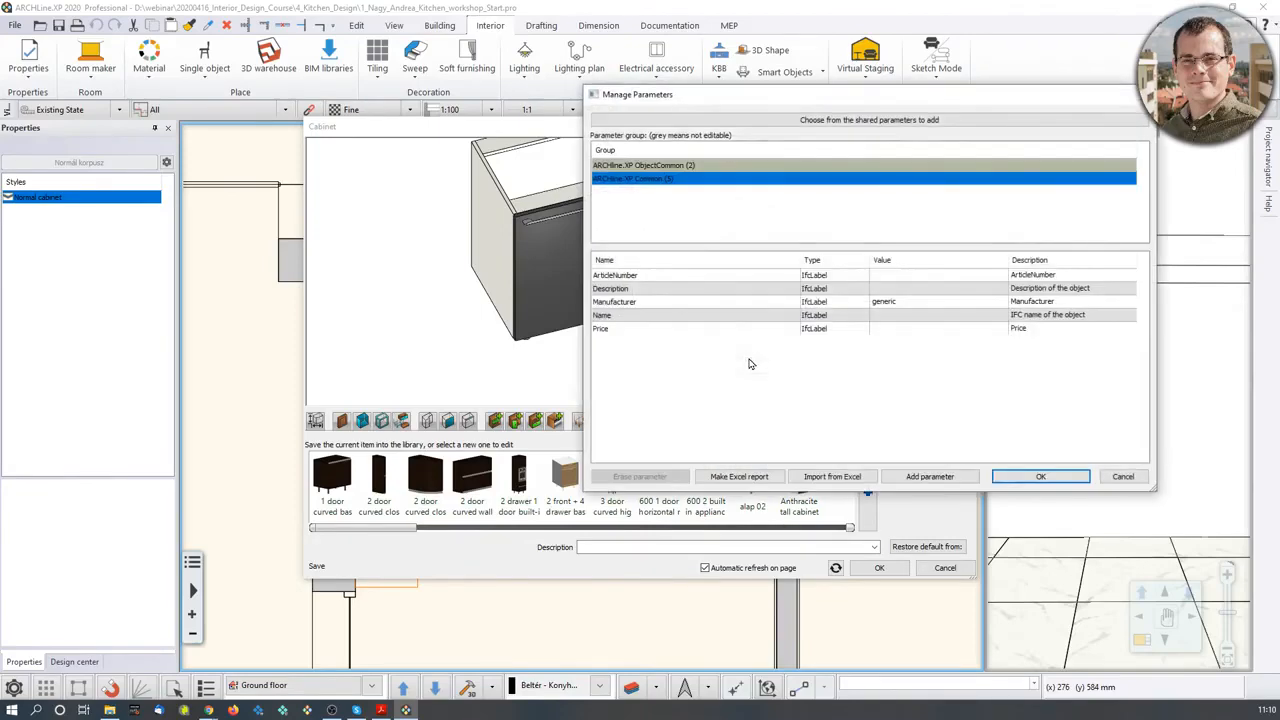
{"action": "left_click_drag", "start_coordinate": [934, 97], "coordinate": [458, 86]}
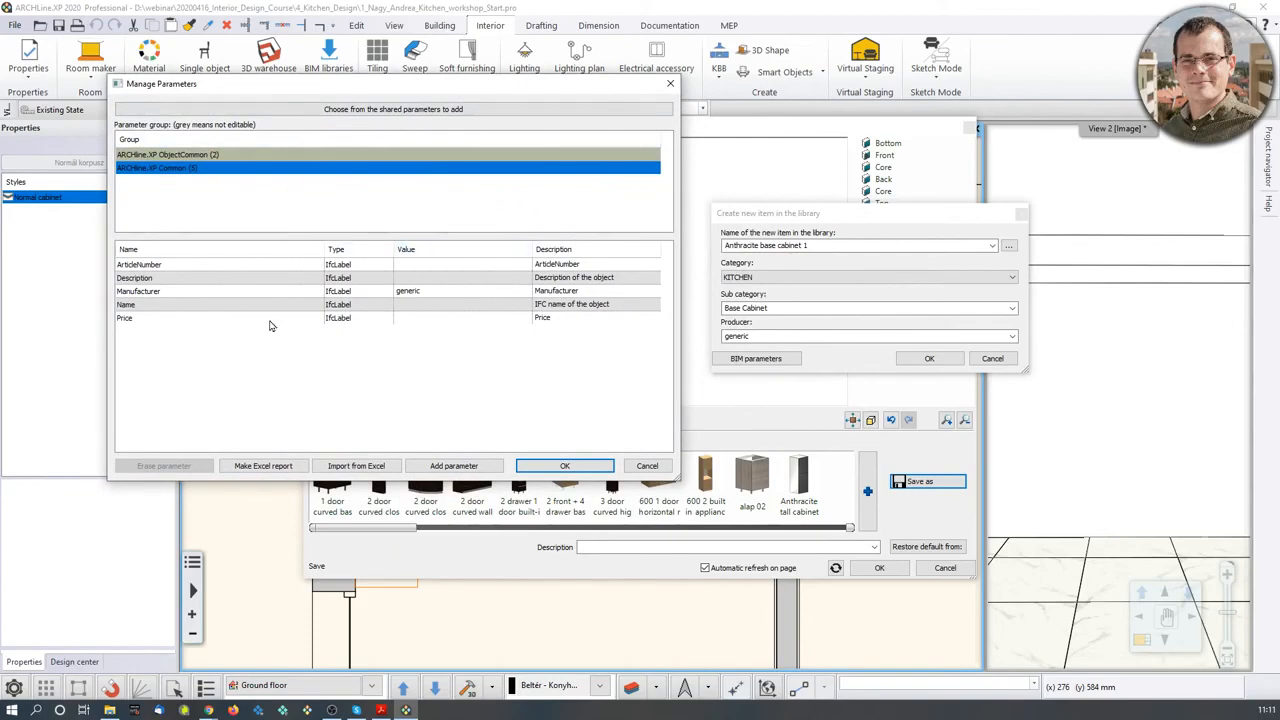
{"action": "left_click", "coordinate": [670, 83]}
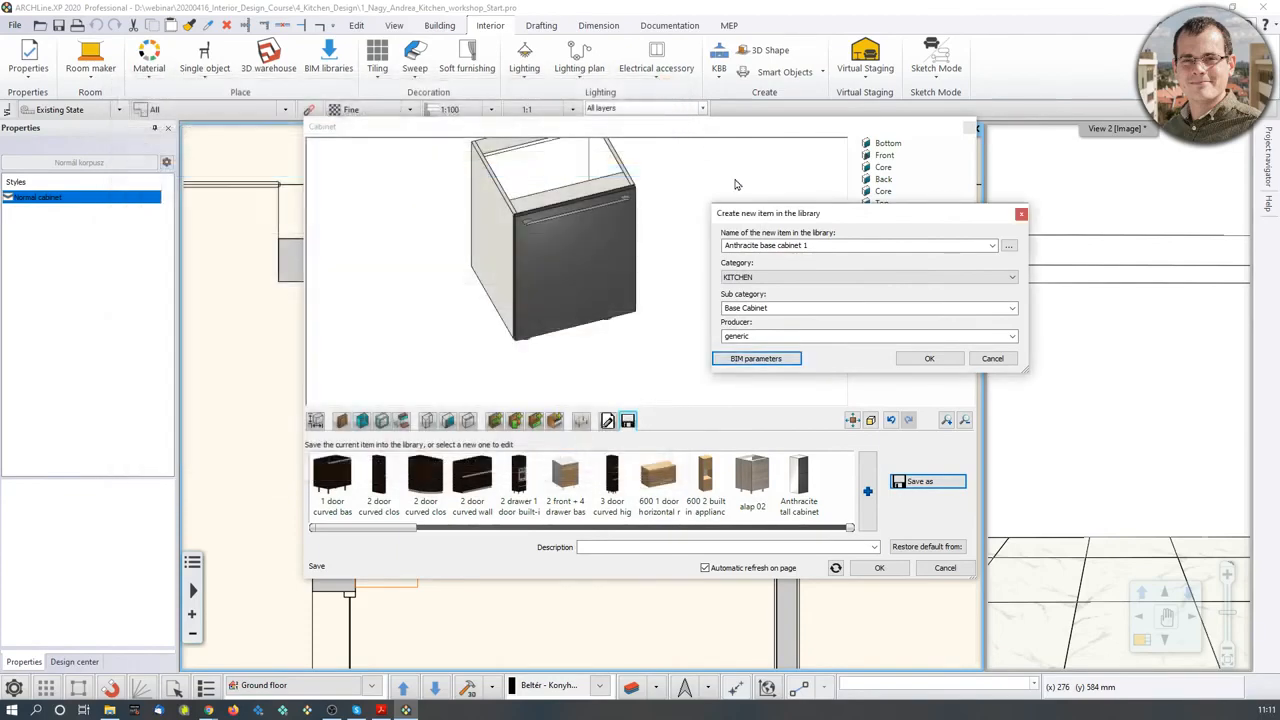
{"action": "left_click", "coordinate": [929, 359]}
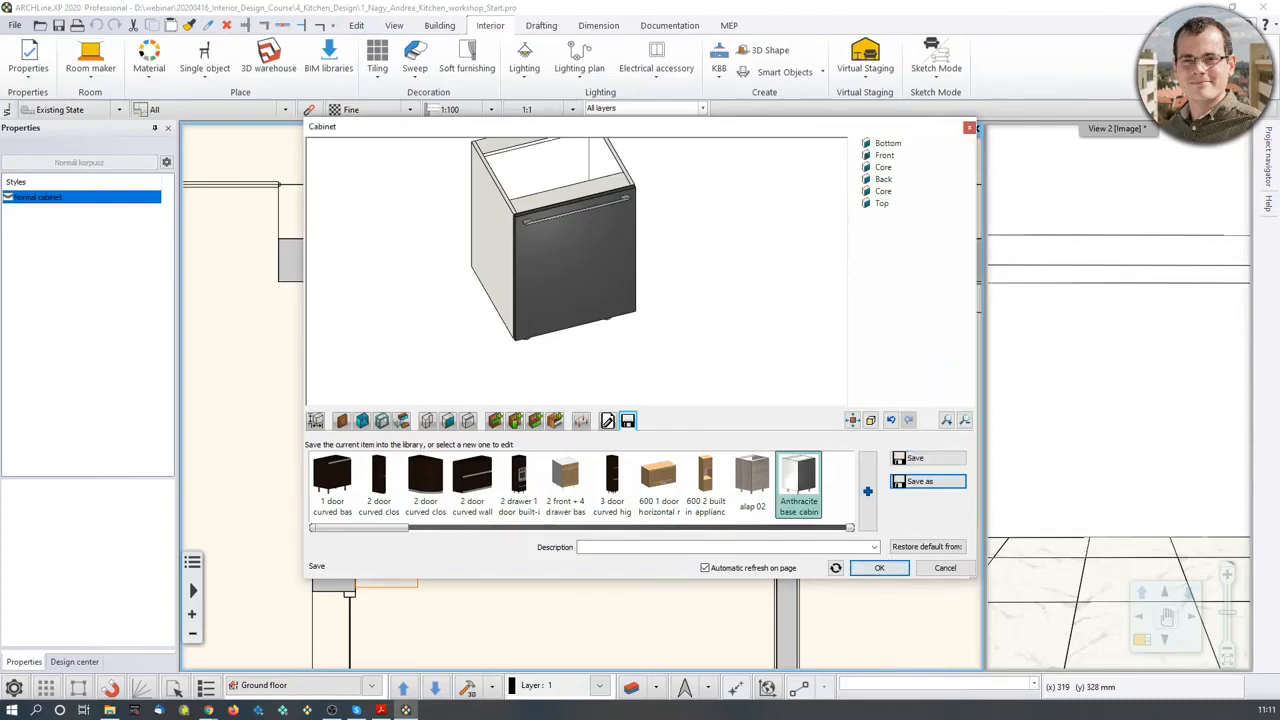
- Place five copies of the base cabinet side by side along the kitchen's upper wall on the floor plan, starting from the inner corner
{"action": "left_click", "coordinate": [879, 567]}
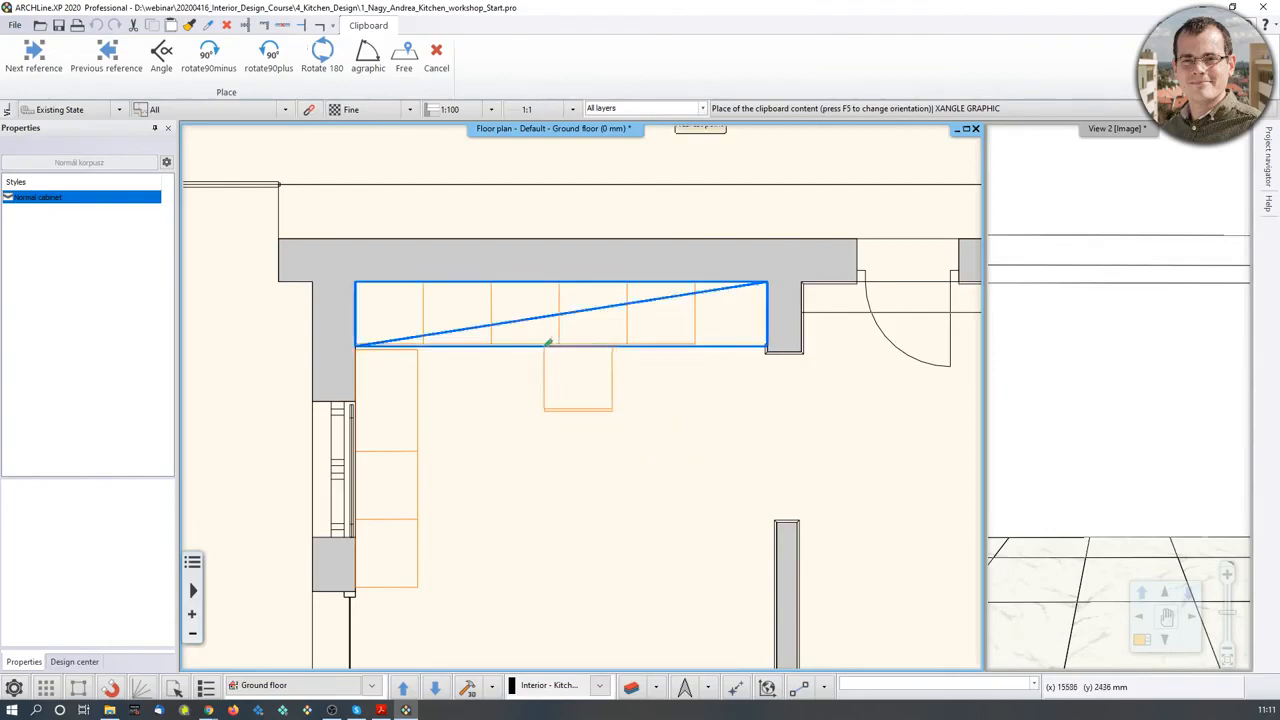
{"action": "scroll", "coordinate": [545, 345], "scroll_direction": "up", "scroll_amount": 2}
{"action": "scroll", "coordinate": [530, 357], "scroll_direction": "up", "scroll_amount": 1}
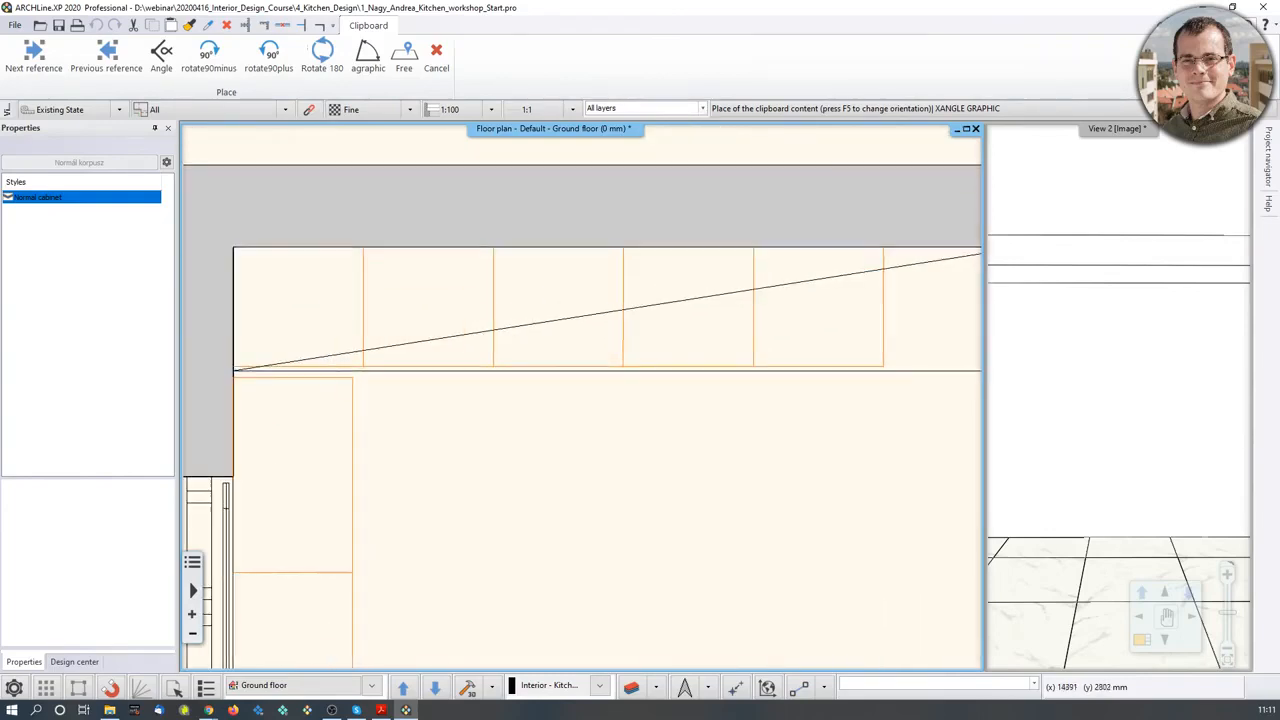
{"action": "middle_click_drag", "start_coordinate": [340, 315], "coordinate": [431, 338]}
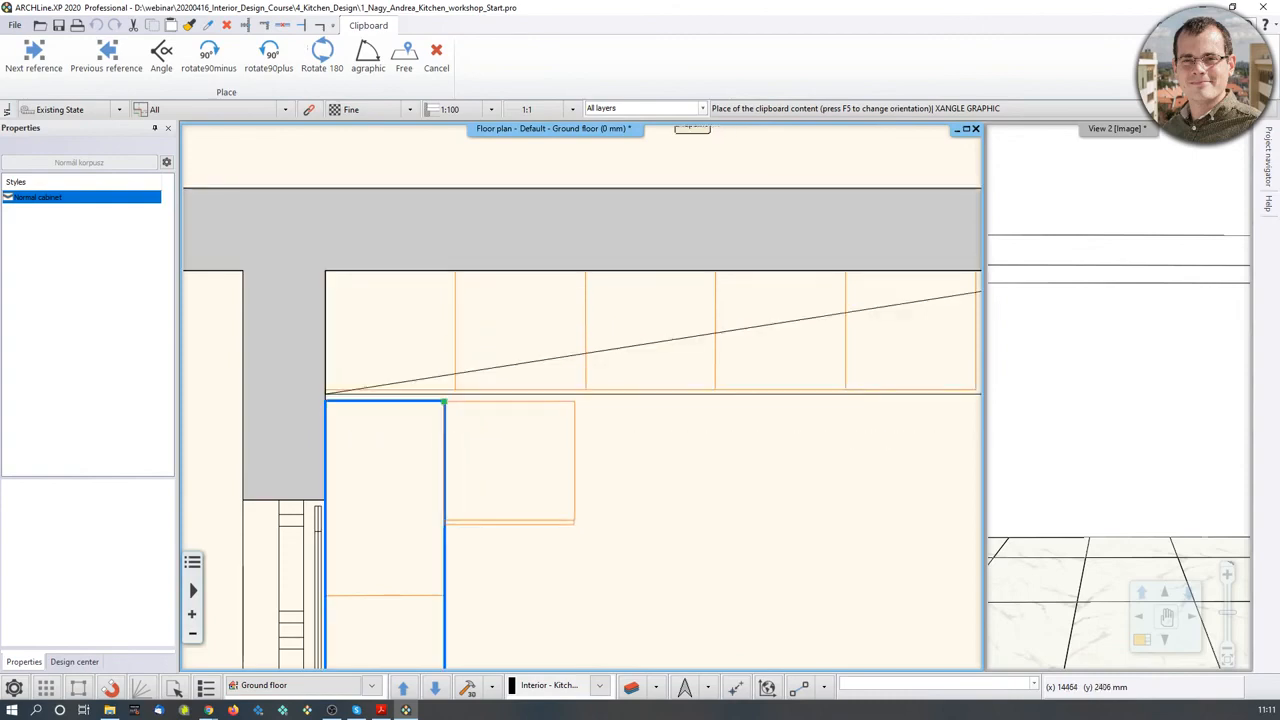
{"action": "scroll", "coordinate": [440, 386], "scroll_direction": "up", "scroll_amount": 2}
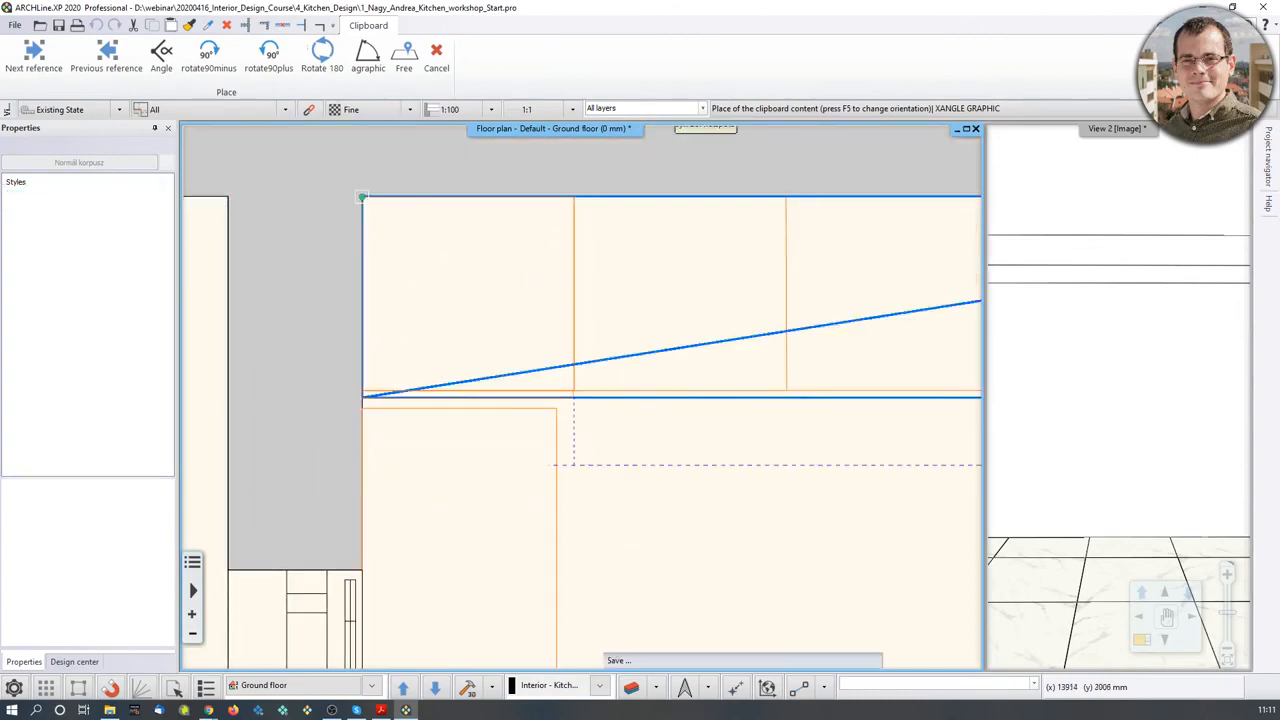
{"action": "left_click", "coordinate": [573, 196]}
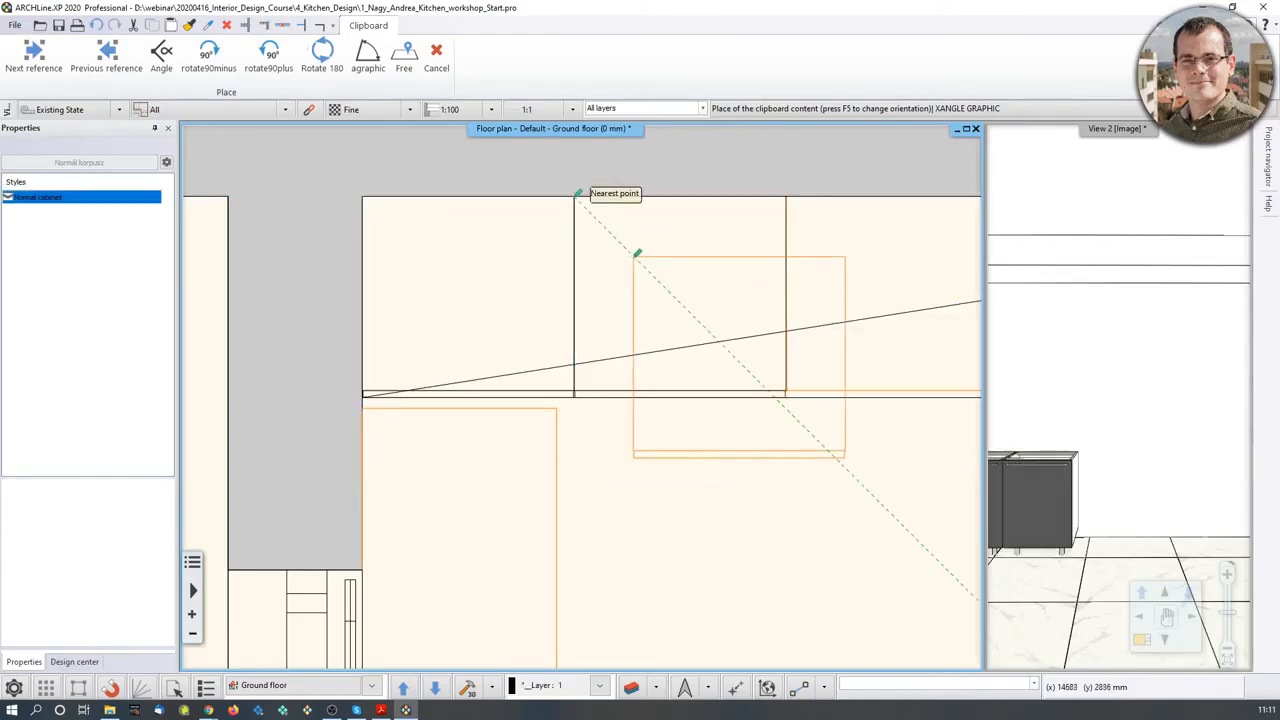
{"action": "left_click", "coordinate": [786, 196]}
{"action": "middle_click_drag", "start_coordinate": [850, 320], "coordinate": [422, 345]}
{"action": "left_click", "coordinate": [571, 221]}
{"action": "middle_click_drag", "start_coordinate": [757, 281], "coordinate": [796, 304]}
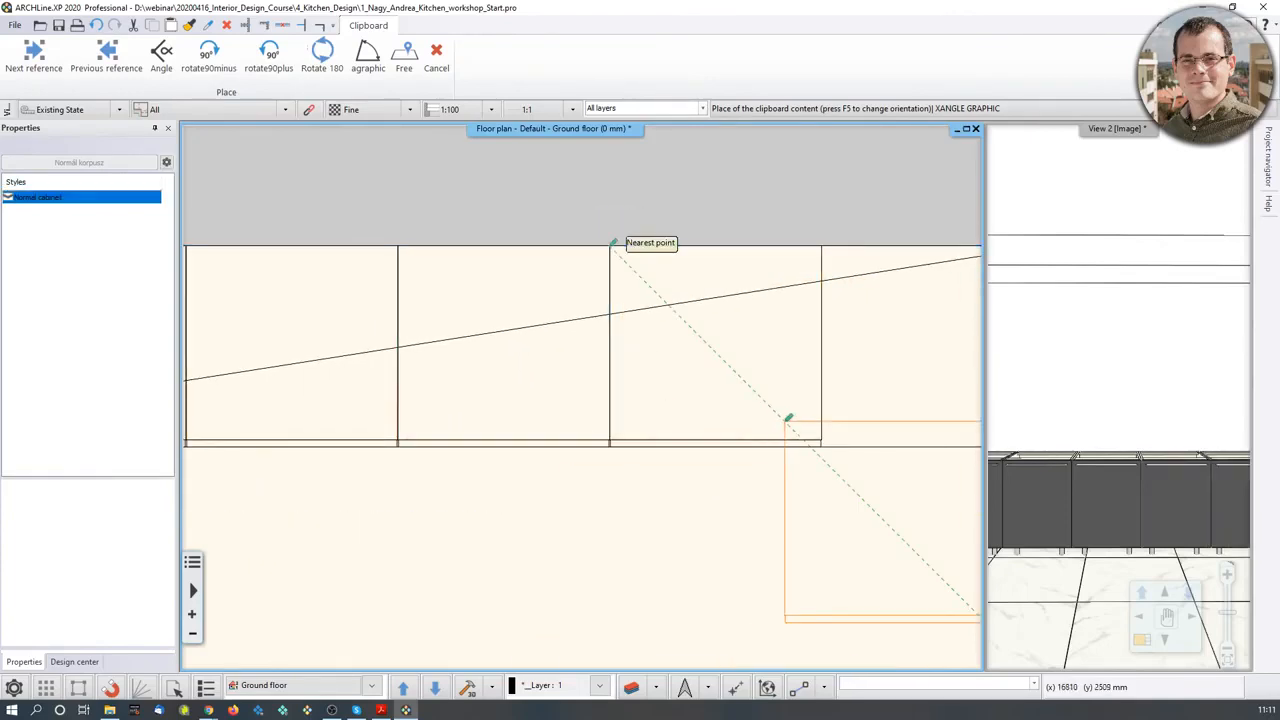
{"action": "key", "text": "Escape"}
- Examine the row of base cabinets and the corner by the window in an enlarged 3D view
{"action": "mouse_move", "coordinate": [1081, 459]}
{"action": "middle_mouse_down"}
{"action": "mouse_move", "coordinate": [1049, 454]}
{"action": "mouse_move", "coordinate": [1100, 443]}
{"action": "middle_mouse_up"}
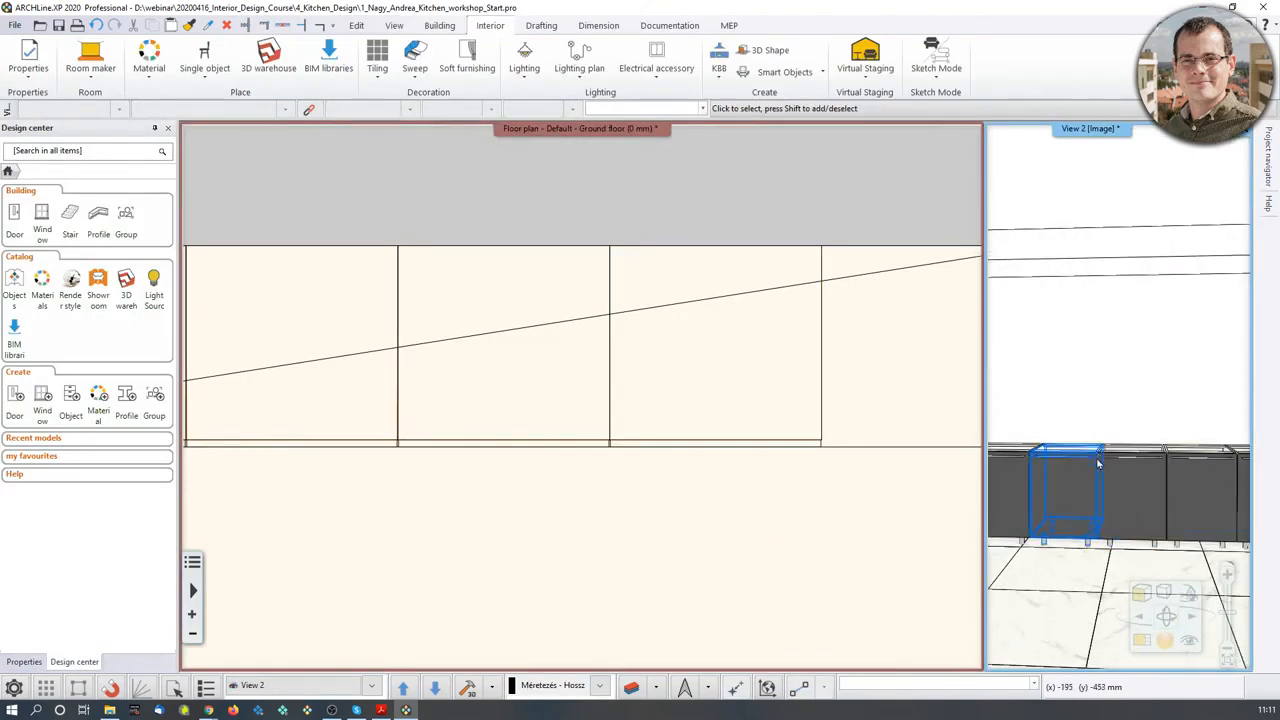
{"action": "left_click", "coordinate": [1141, 648]}
{"action": "middle_click_drag", "start_coordinate": [643, 427], "coordinate": [588, 428]}
{"action": "scroll", "coordinate": [588, 427], "scroll_direction": "up", "scroll_amount": 3}
{"action": "scroll", "coordinate": [588, 428], "scroll_direction": "up", "scroll_amount": 2}
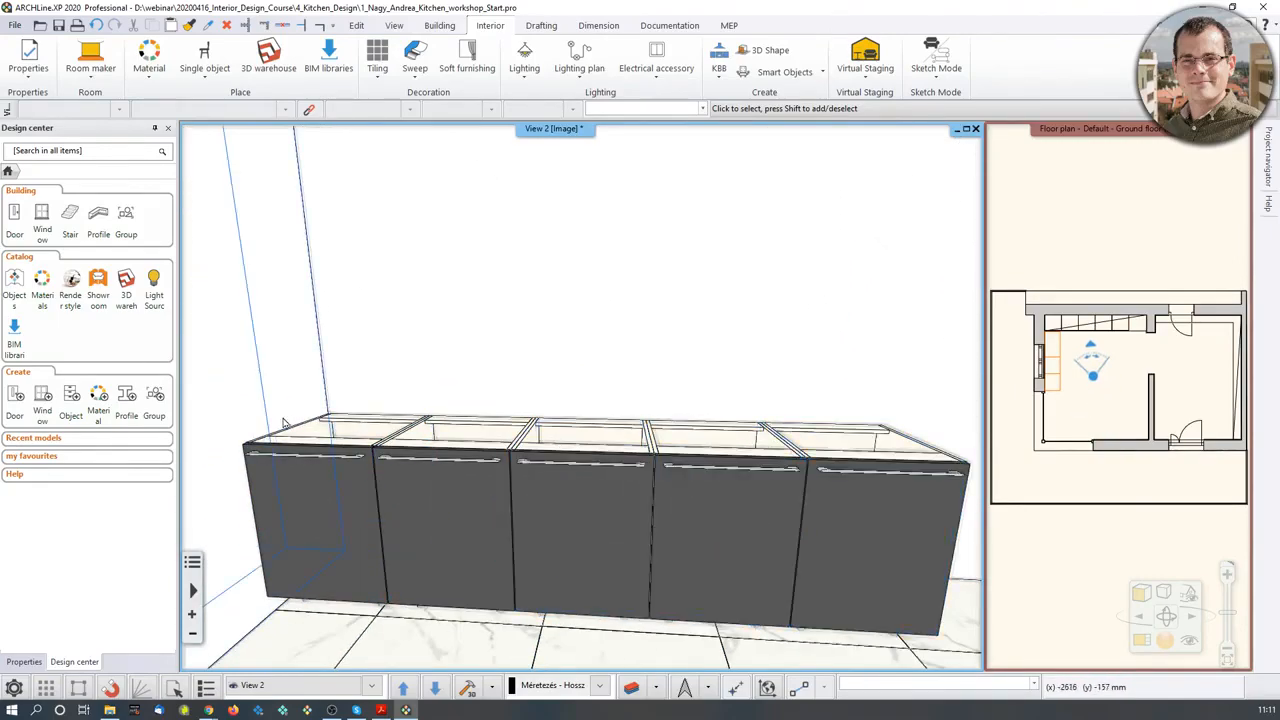
{"action": "scroll", "coordinate": [825, 455], "scroll_direction": "up", "scroll_amount": 2}
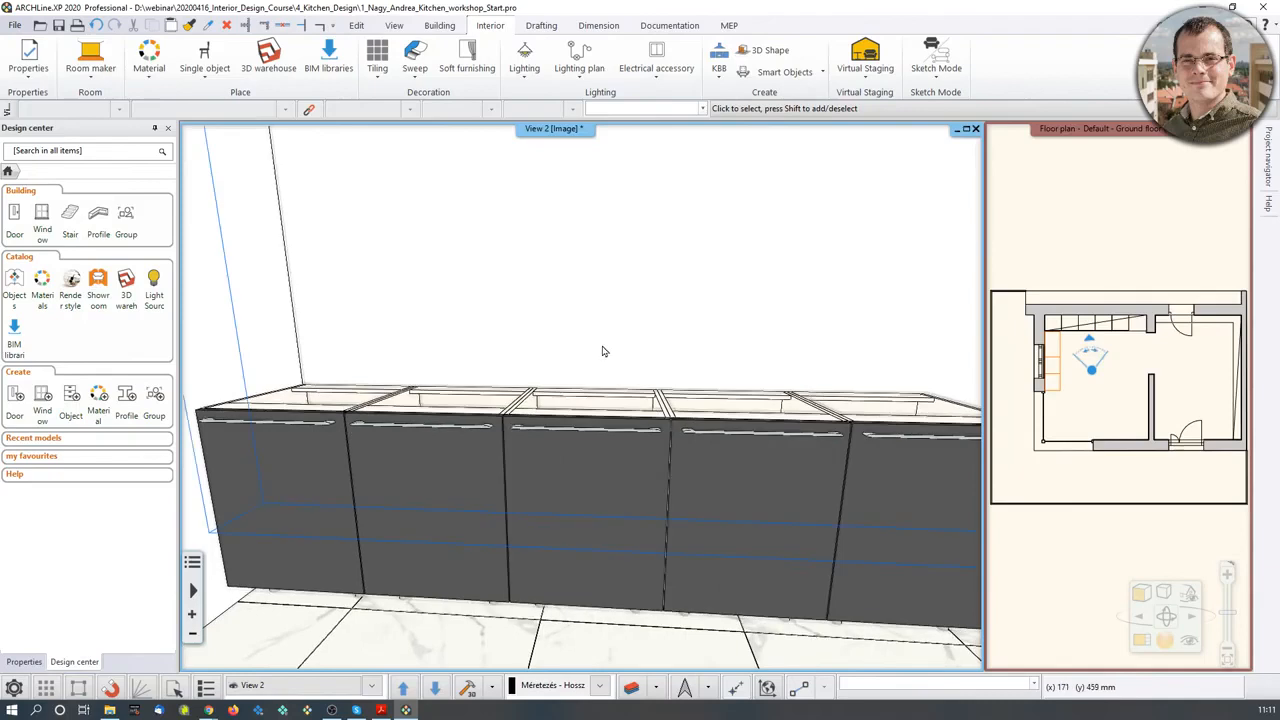
{"action": "scroll", "coordinate": [606, 346], "scroll_direction": "down", "scroll_amount": 1}
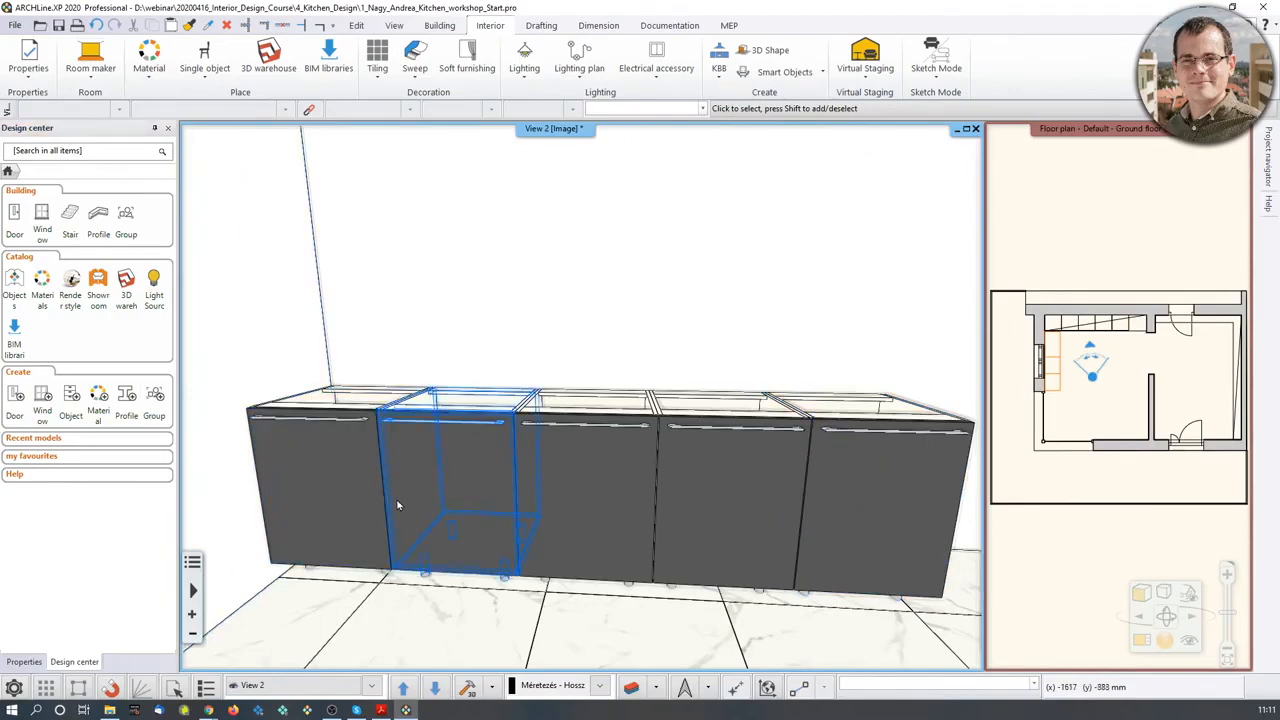
{"action": "middle_click_drag", "start_coordinate": [457, 501], "coordinate": [314, 572]}
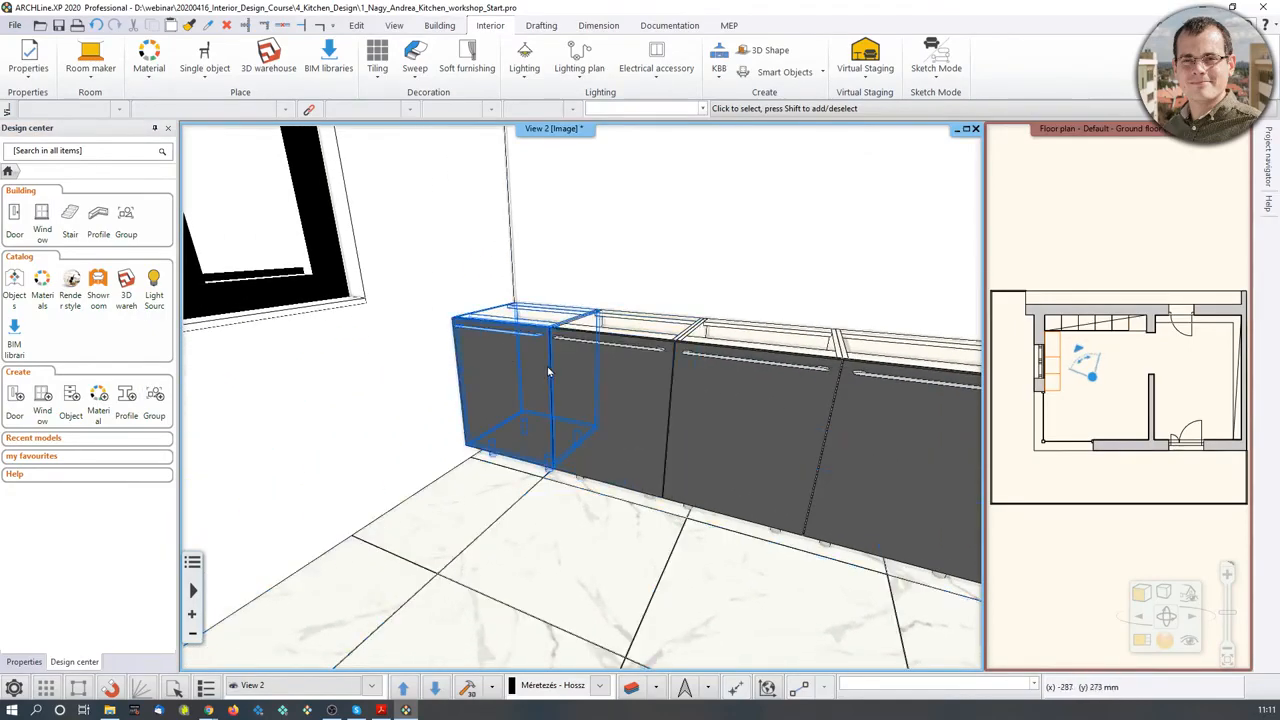
- Delete the second base cabinet from the corner in the row
{"action": "left_click", "coordinate": [503, 370]}
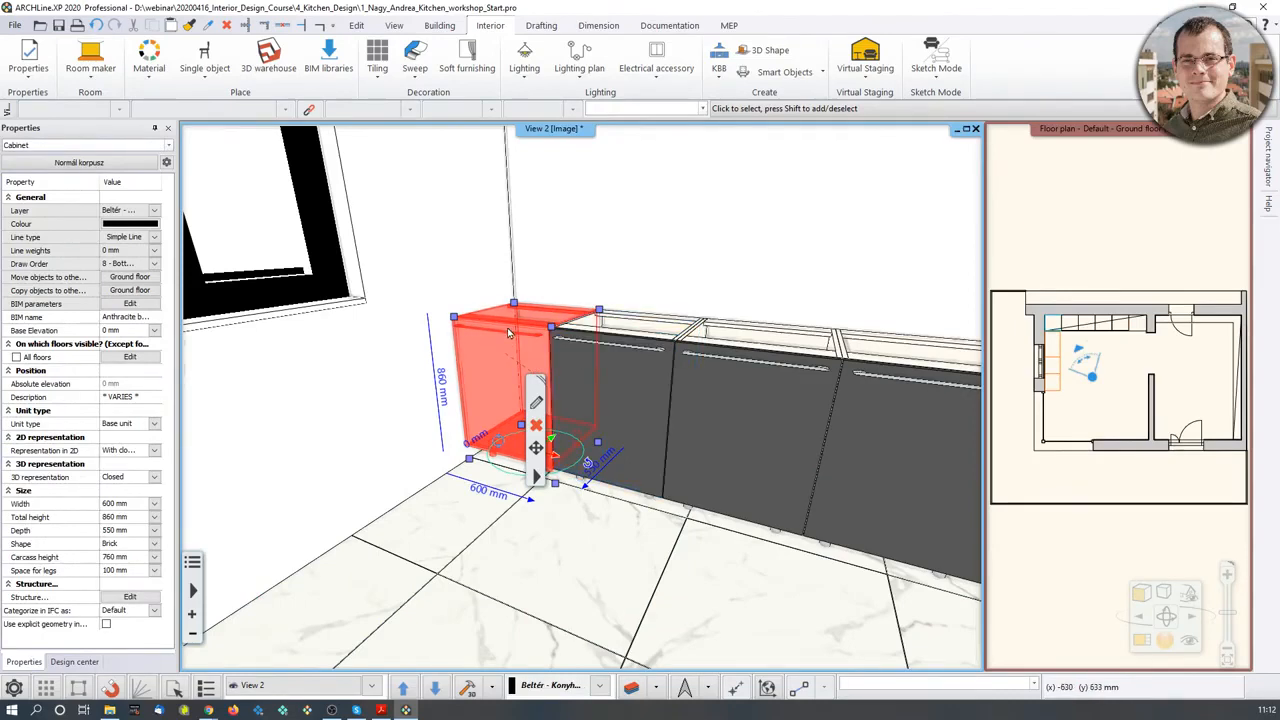
{"action": "left_click", "coordinate": [641, 381]}
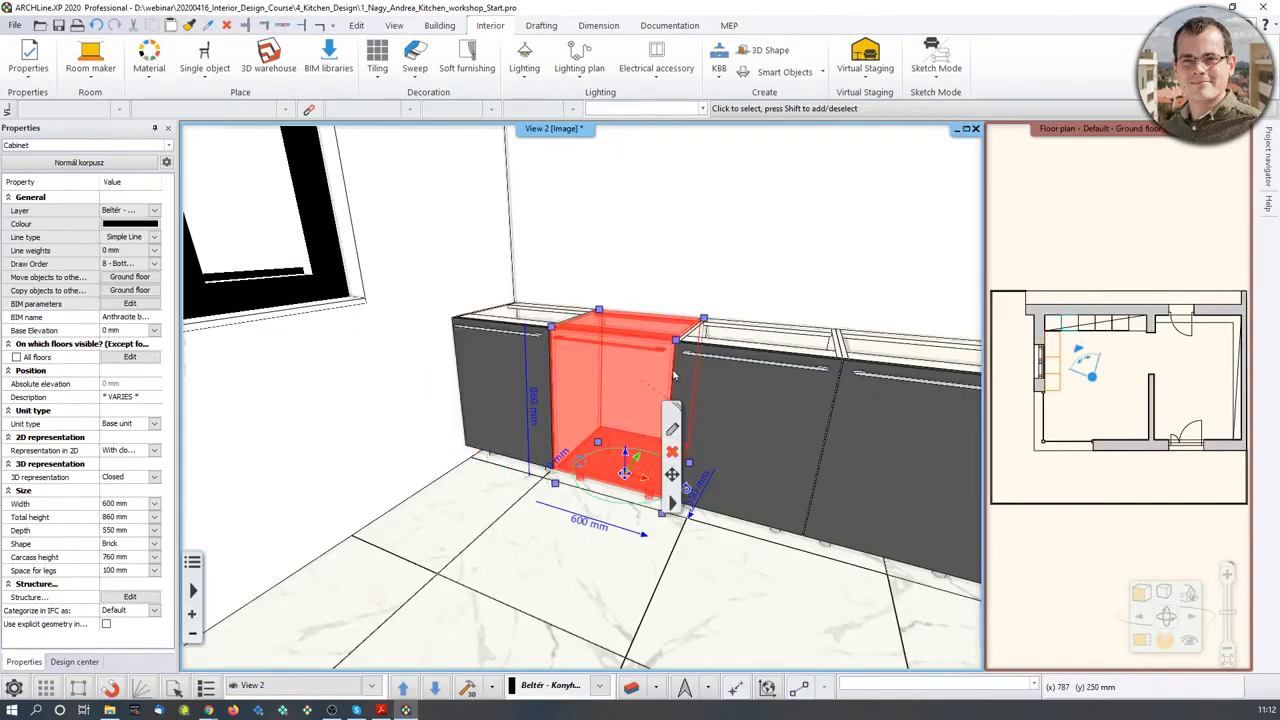
{"action": "left_click", "coordinate": [672, 452]}
- Select the corner base cabinet and make the floor plan the main view, enlarged around that cabinet
{"action": "left_click", "coordinate": [498, 320]}
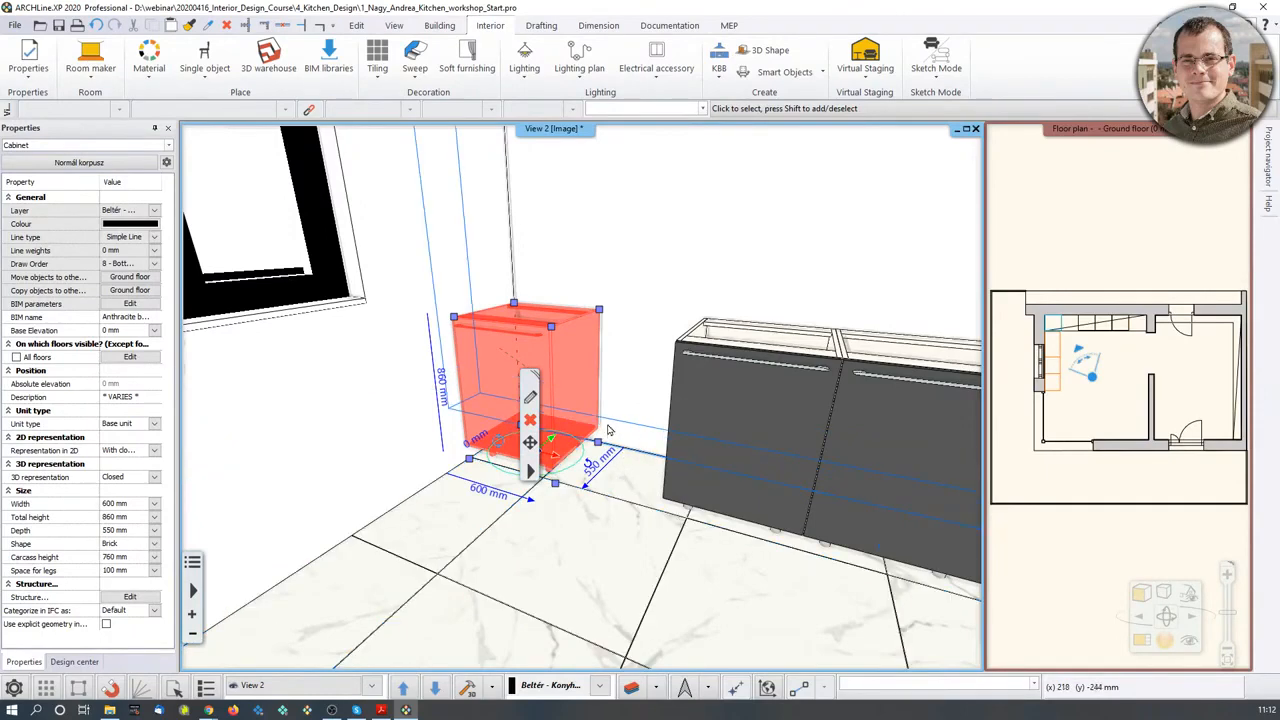
{"action": "left_click", "coordinate": [1081, 334]}
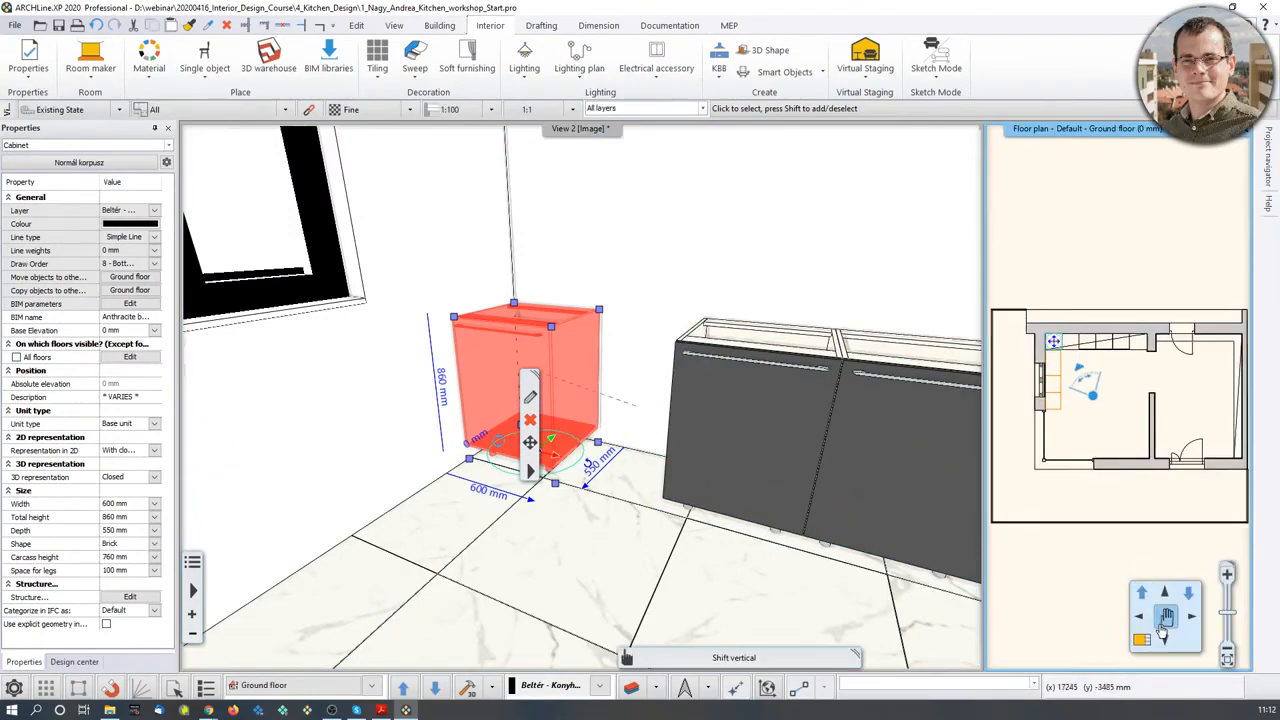
{"action": "left_click", "coordinate": [1142, 641]}
{"action": "scroll", "coordinate": [465, 237], "scroll_direction": "up", "scroll_amount": 5}
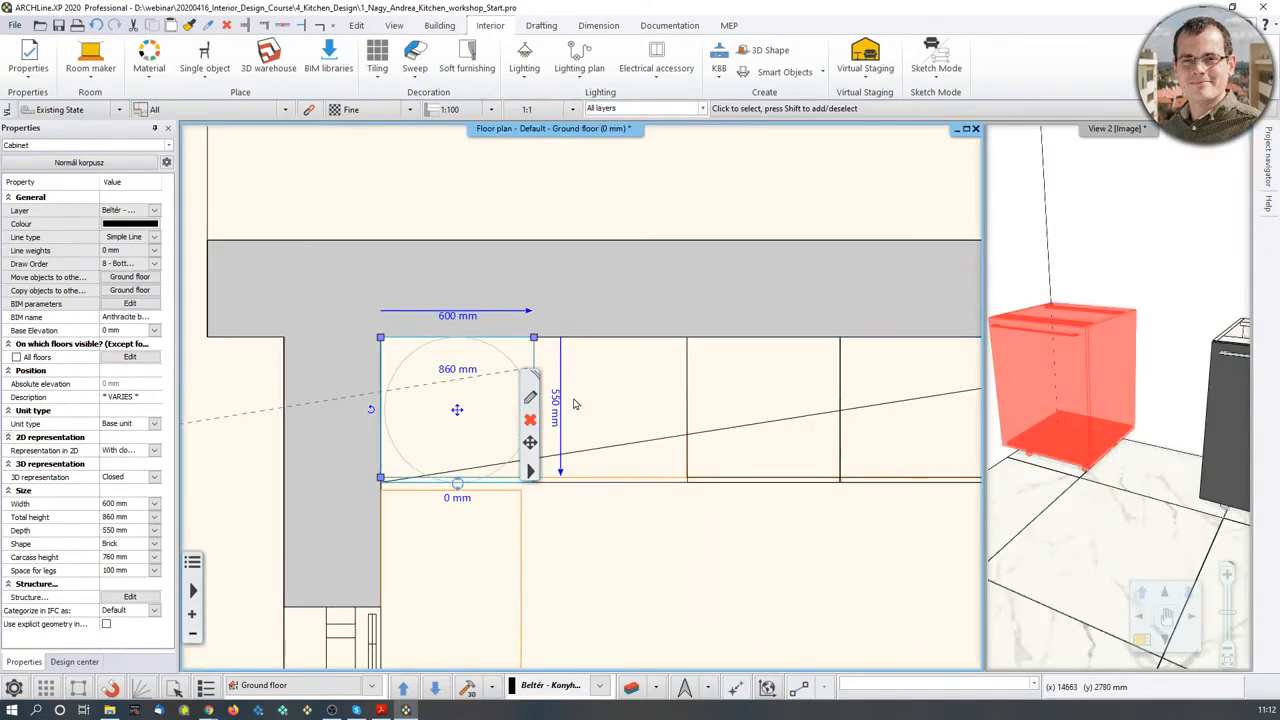
{"action": "left_click", "coordinate": [536, 399]}
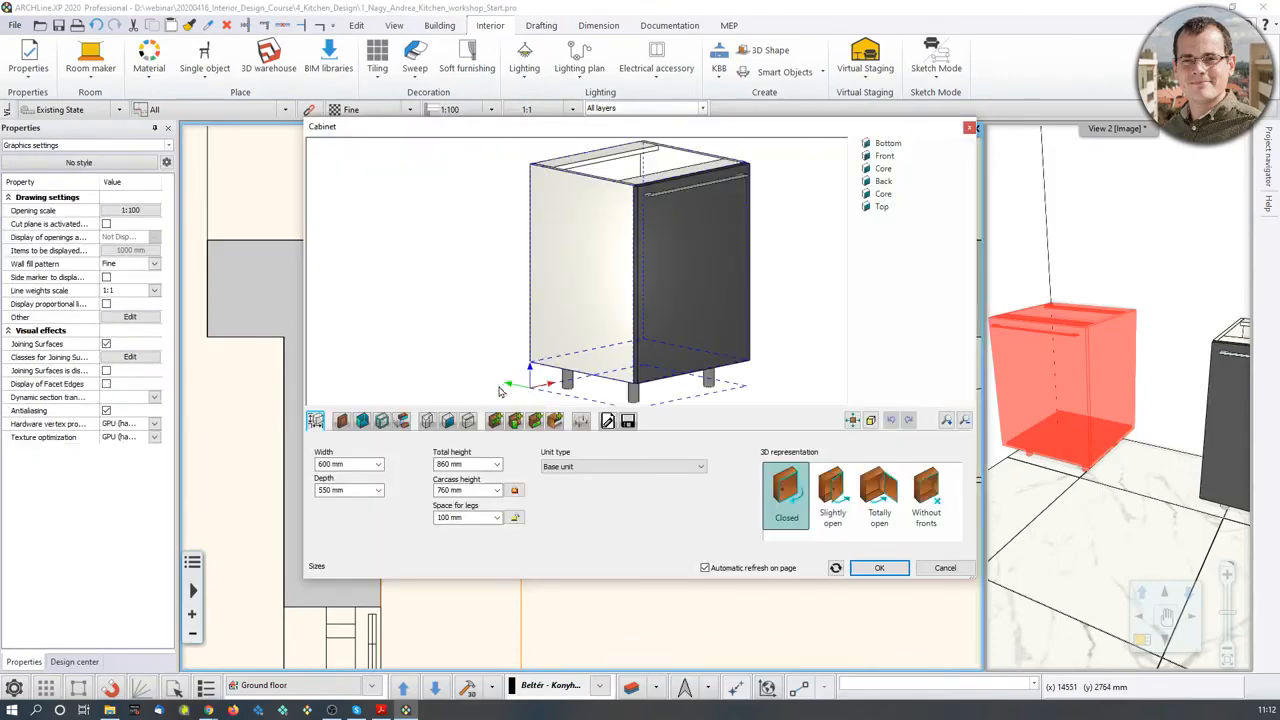
{"action": "left_click", "coordinate": [970, 129]}
- Try widening the corner base cabinet to 1200 mm, extending it along the wall away from the corner, and undo it
{"action": "left_click", "coordinate": [530, 433]}
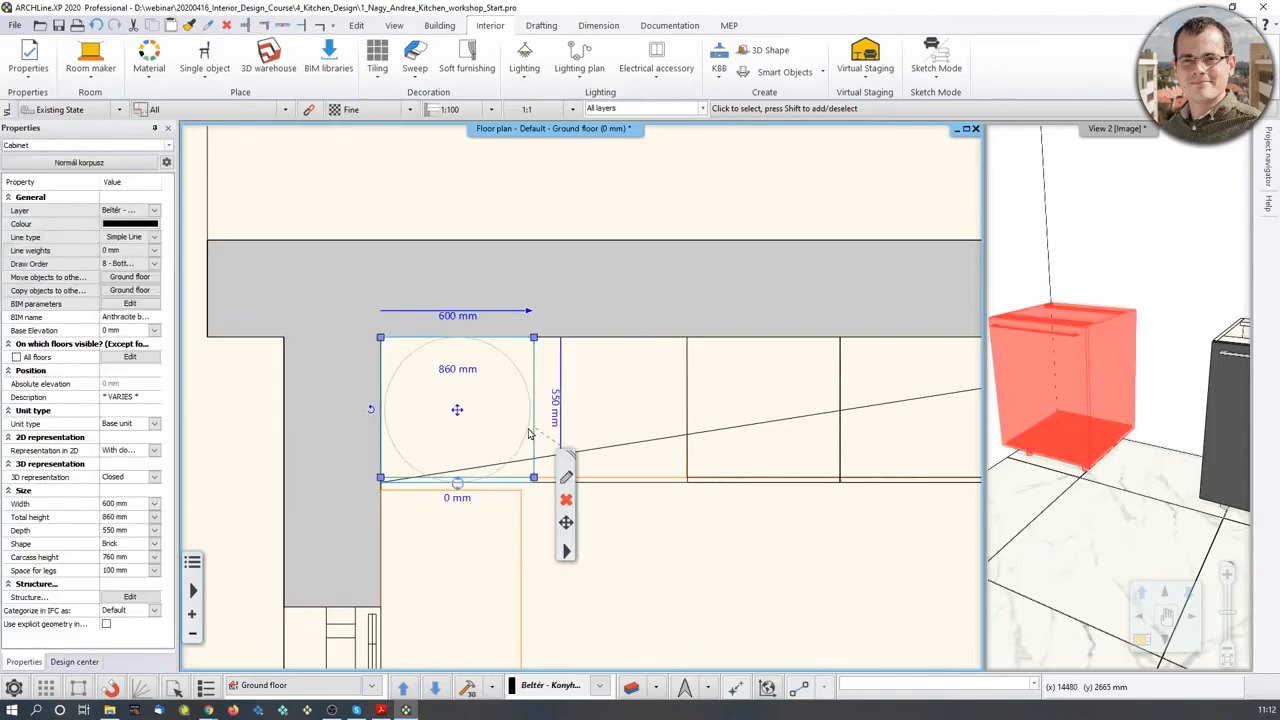
{"action": "left_click", "coordinate": [458, 315]}
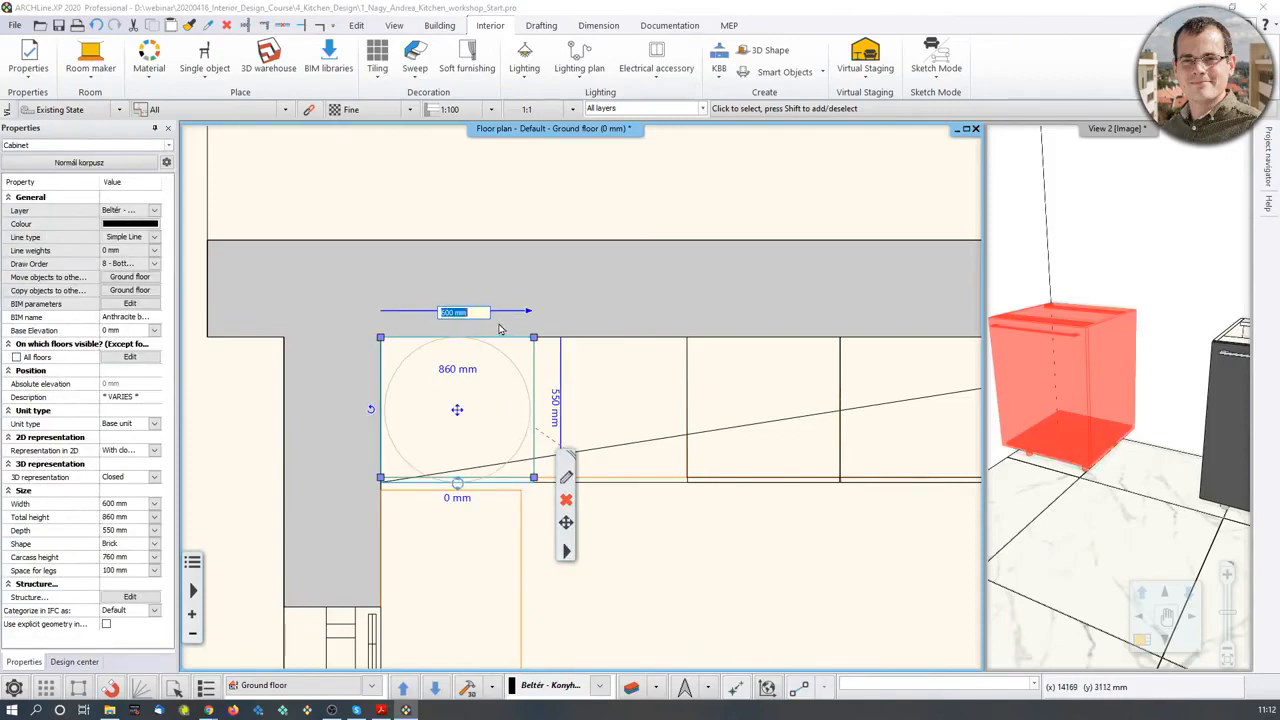
{"action": "type", "text": "900"}
{"action": "type", "text": "1200"}
{"action": "key", "text": "Return"}
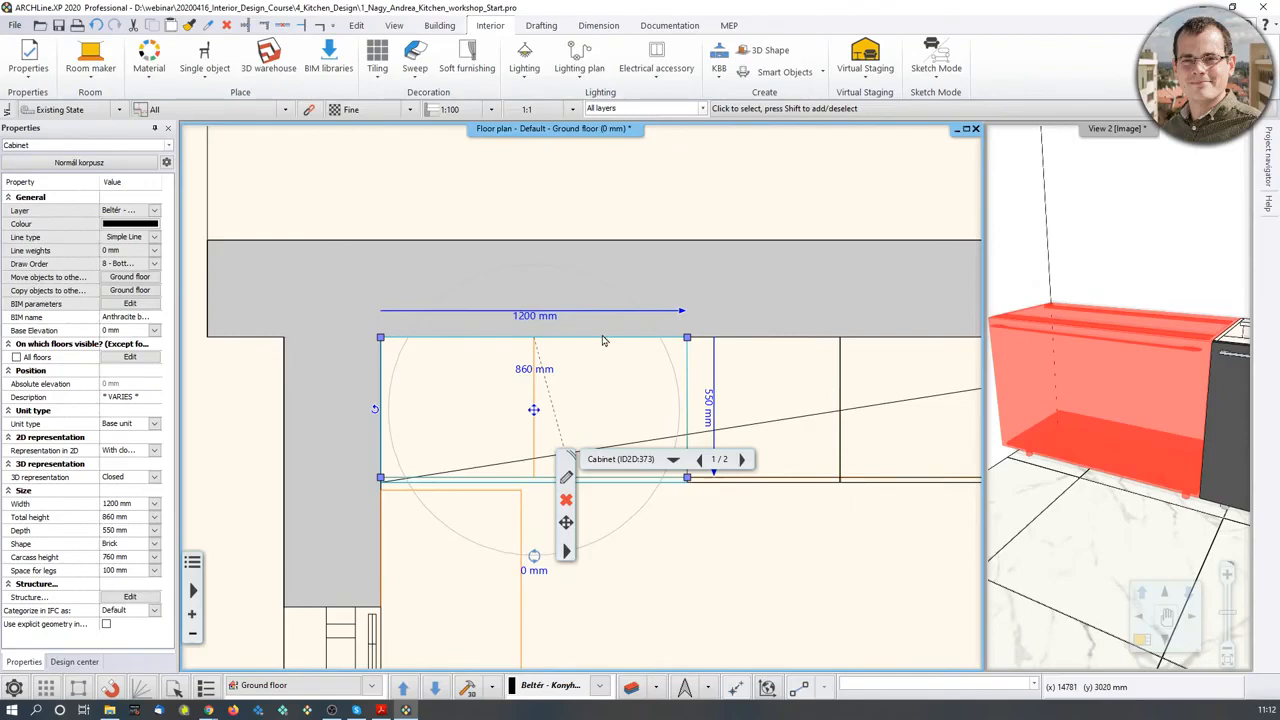
{"action": "key", "text": "Escape"}
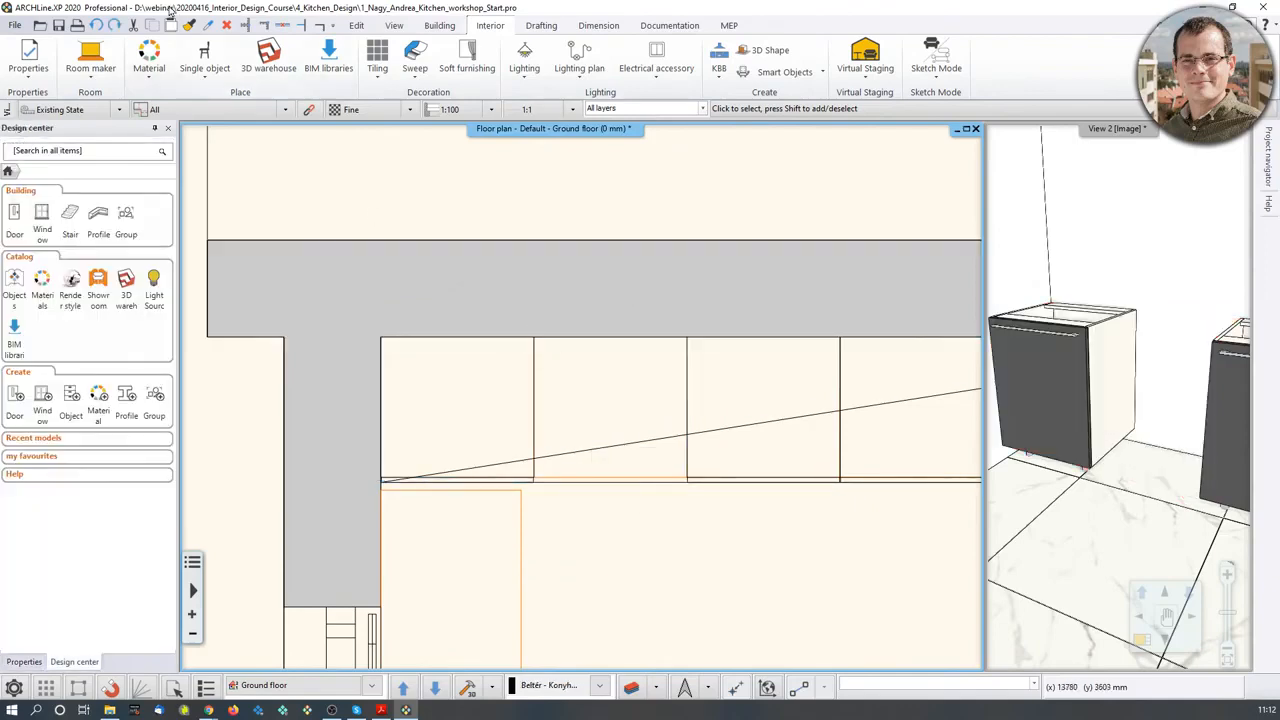
- Set the corner base cabinet's width to 1200 mm, extending it toward the window-side wall
{"action": "left_click", "coordinate": [530, 390]}
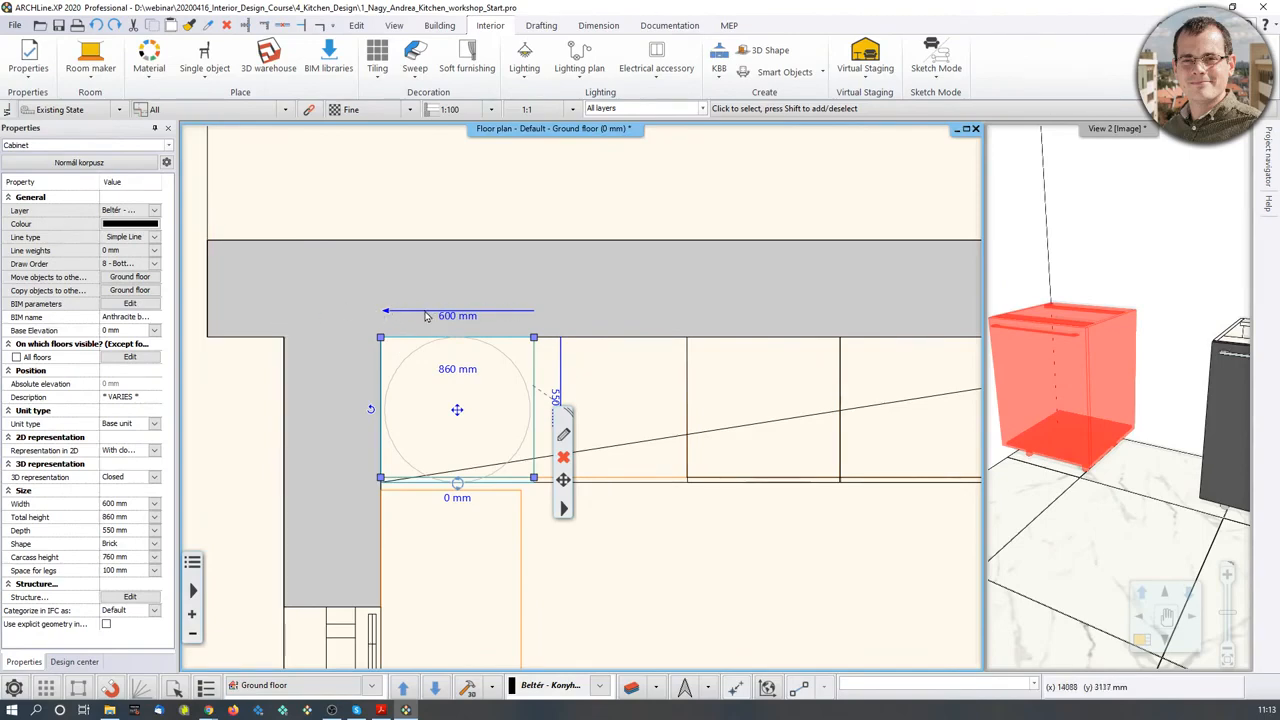
{"action": "left_click", "coordinate": [455, 317]}
{"action": "type", "text": "1200"}
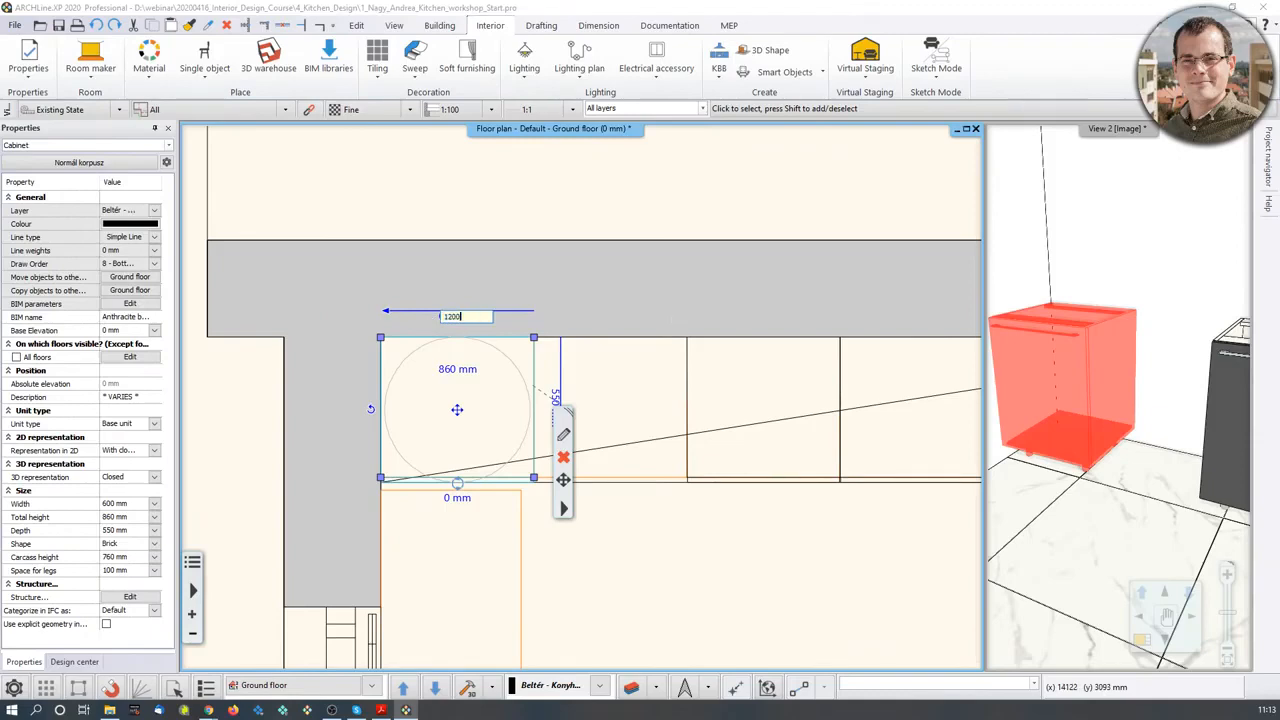
{"action": "key", "text": "Return"}
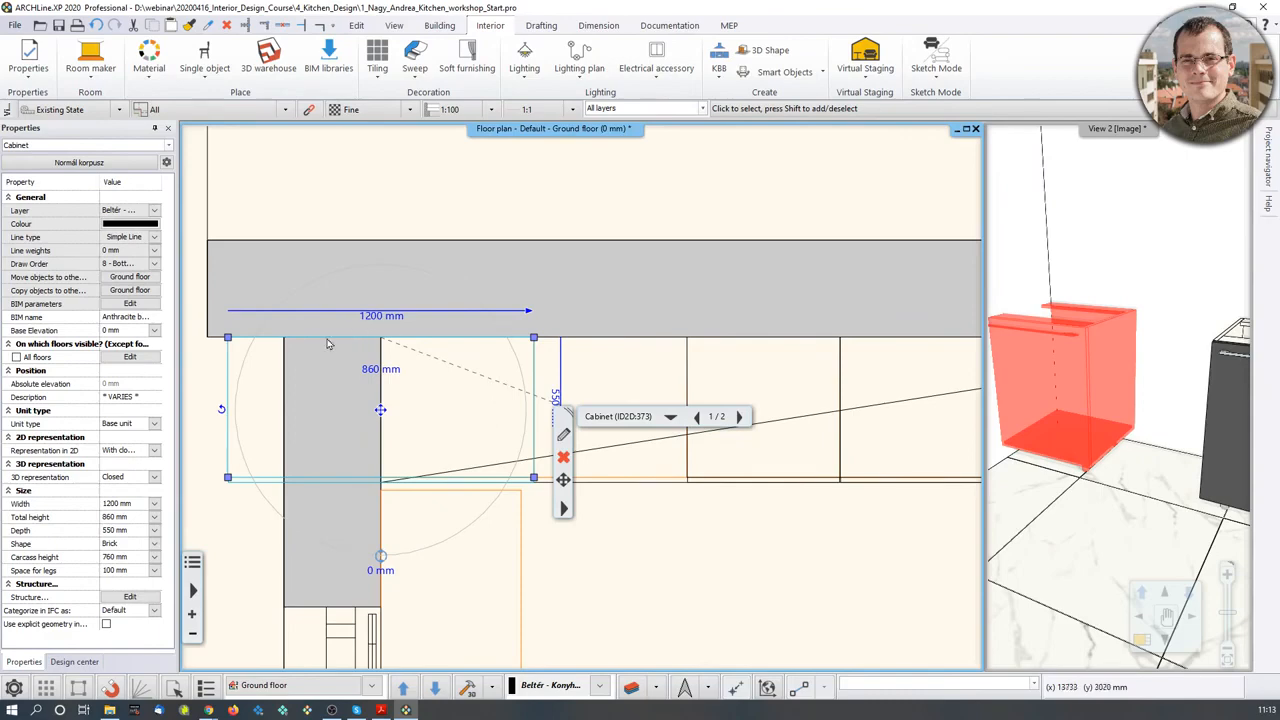
- Move the widened cabinet by its back corner node on the window-wall side to the room's inner corner
{"action": "left_click", "coordinate": [228, 337]}
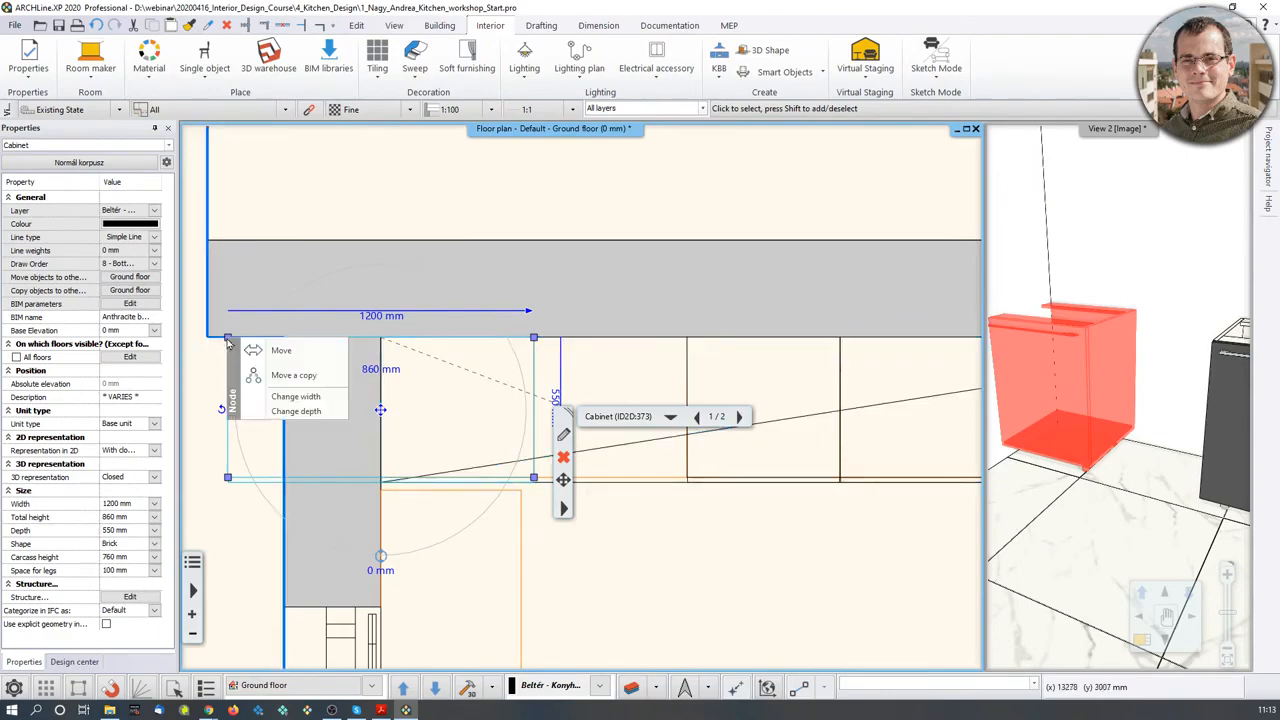
{"action": "left_click", "coordinate": [266, 359]}
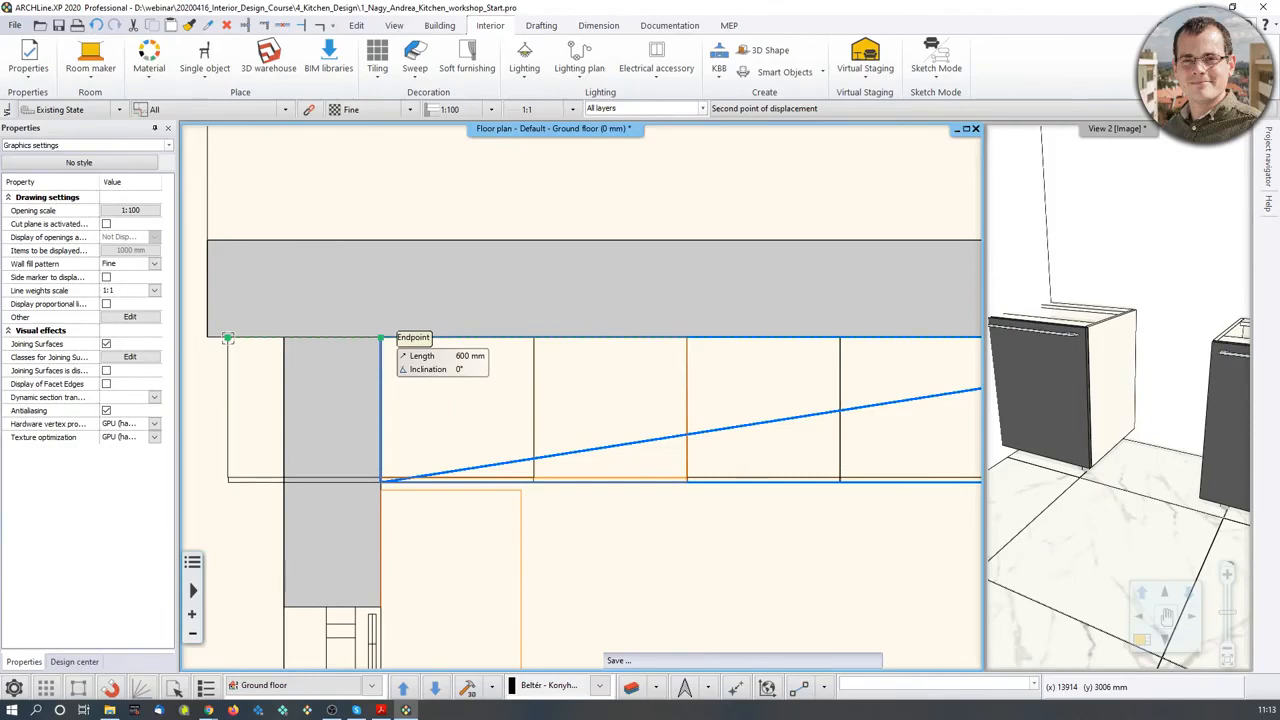
{"action": "left_click", "coordinate": [380, 339]}
{"action": "left_click", "coordinate": [828, 551]}
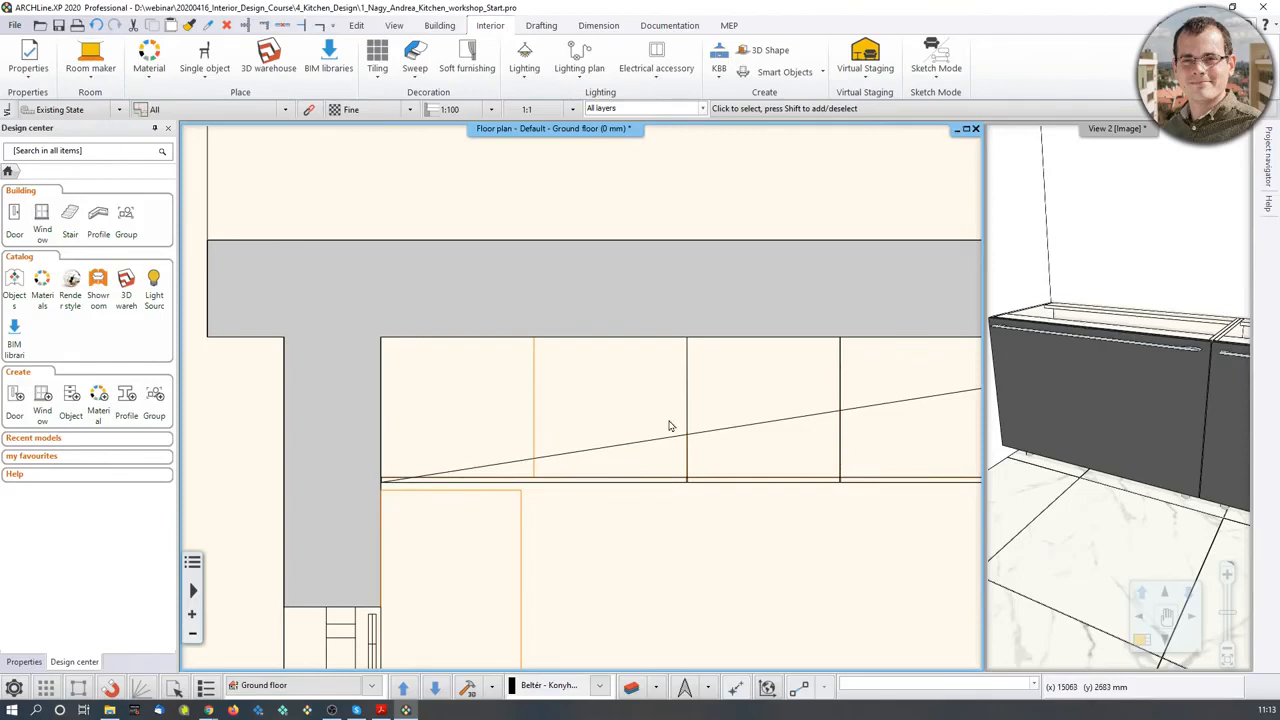
- Open the 1200 mm corner cabinet for editing and remove its full-width door
{"action": "left_click", "coordinate": [533, 442]}
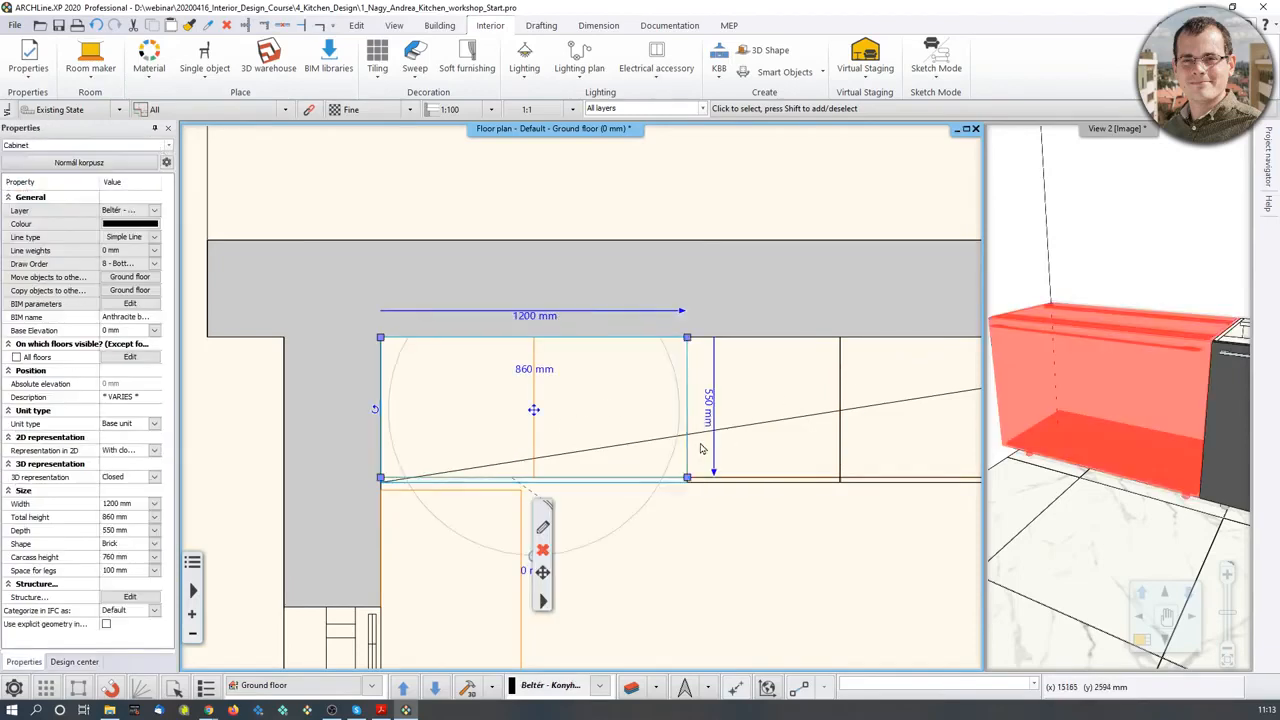
{"action": "left_click", "coordinate": [540, 529]}
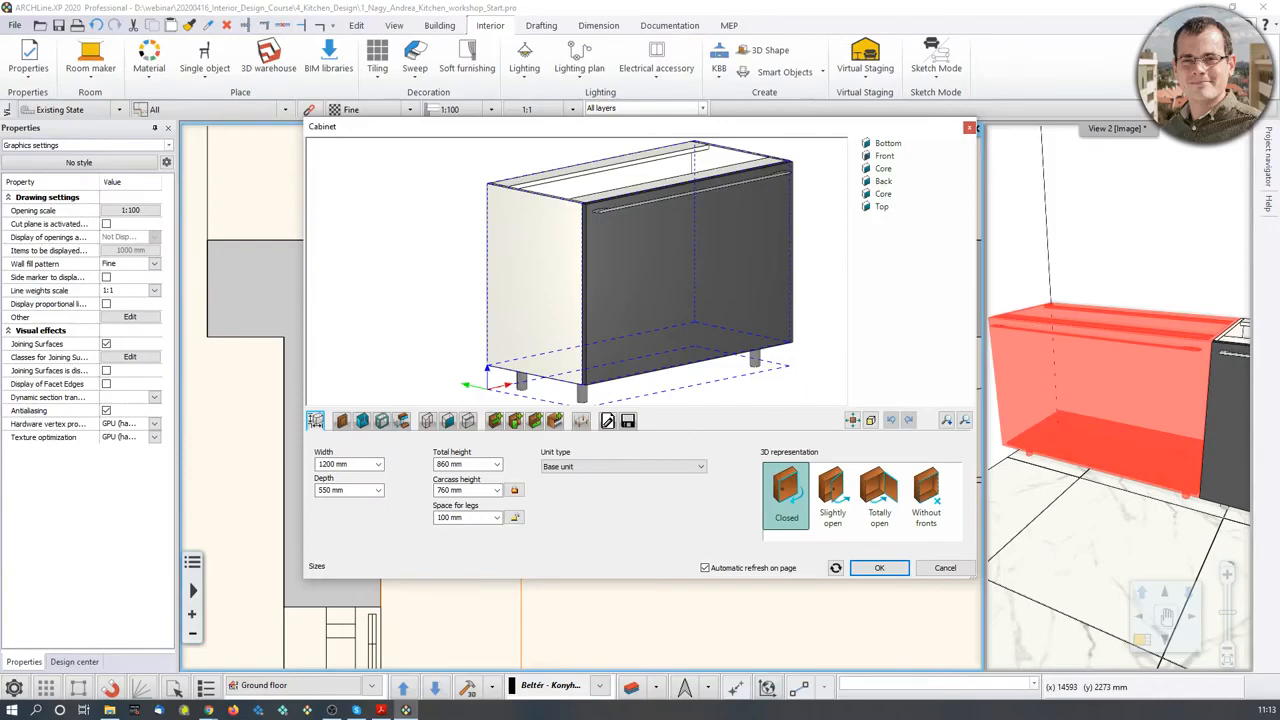
{"action": "left_click", "coordinate": [514, 420]}
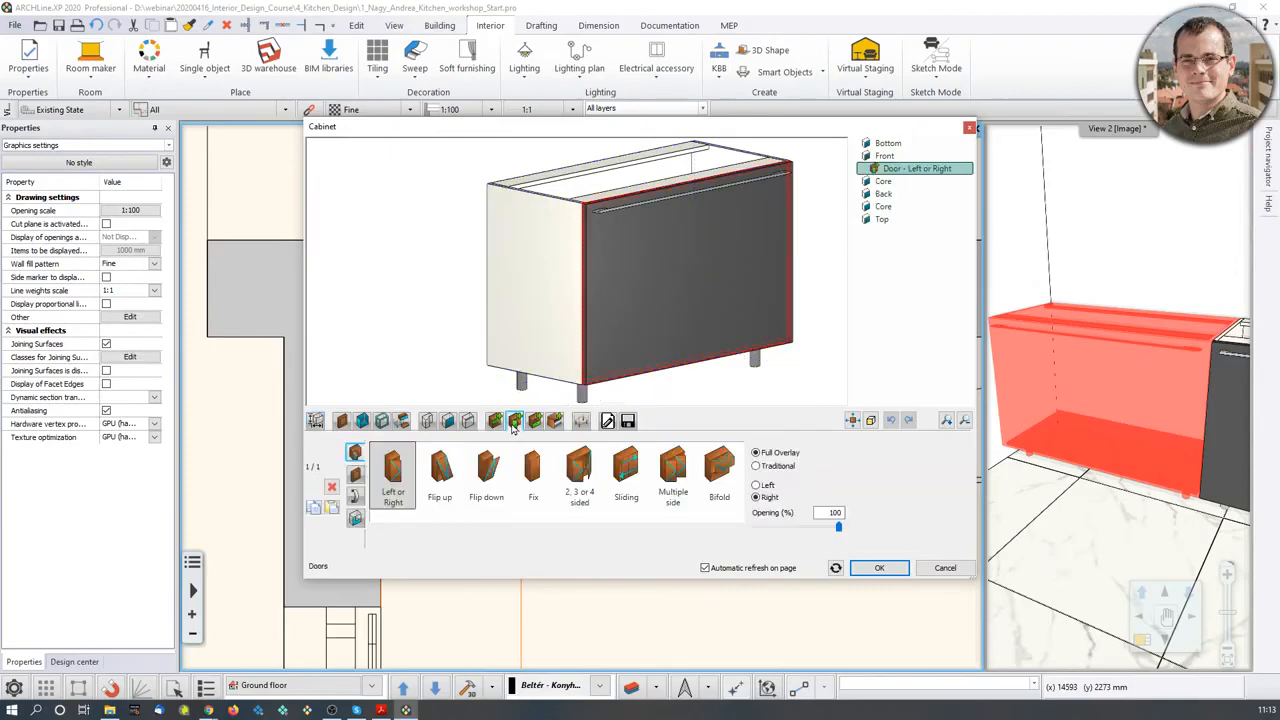
{"action": "left_click", "coordinate": [332, 488]}
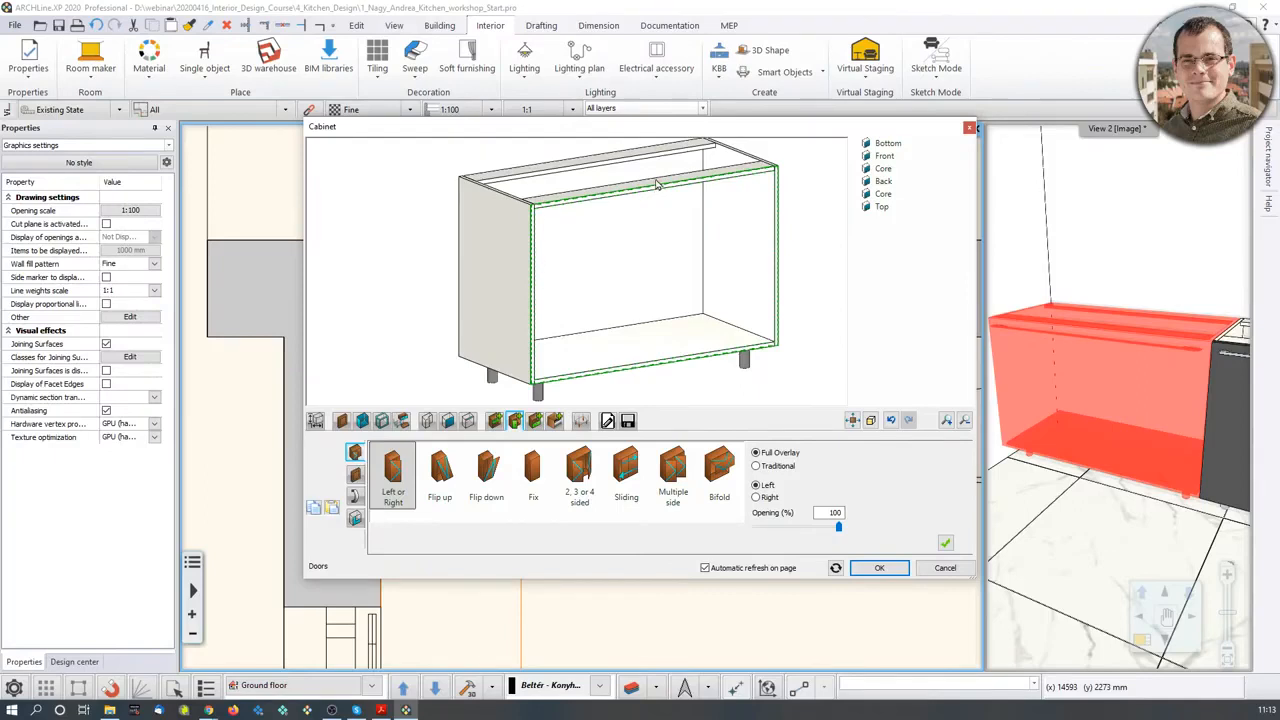
- Divide the cabinet front with a single vertical divider, 600 mm for the left compartment, as a division only without a shelf
{"action": "left_click", "coordinate": [494, 421]}
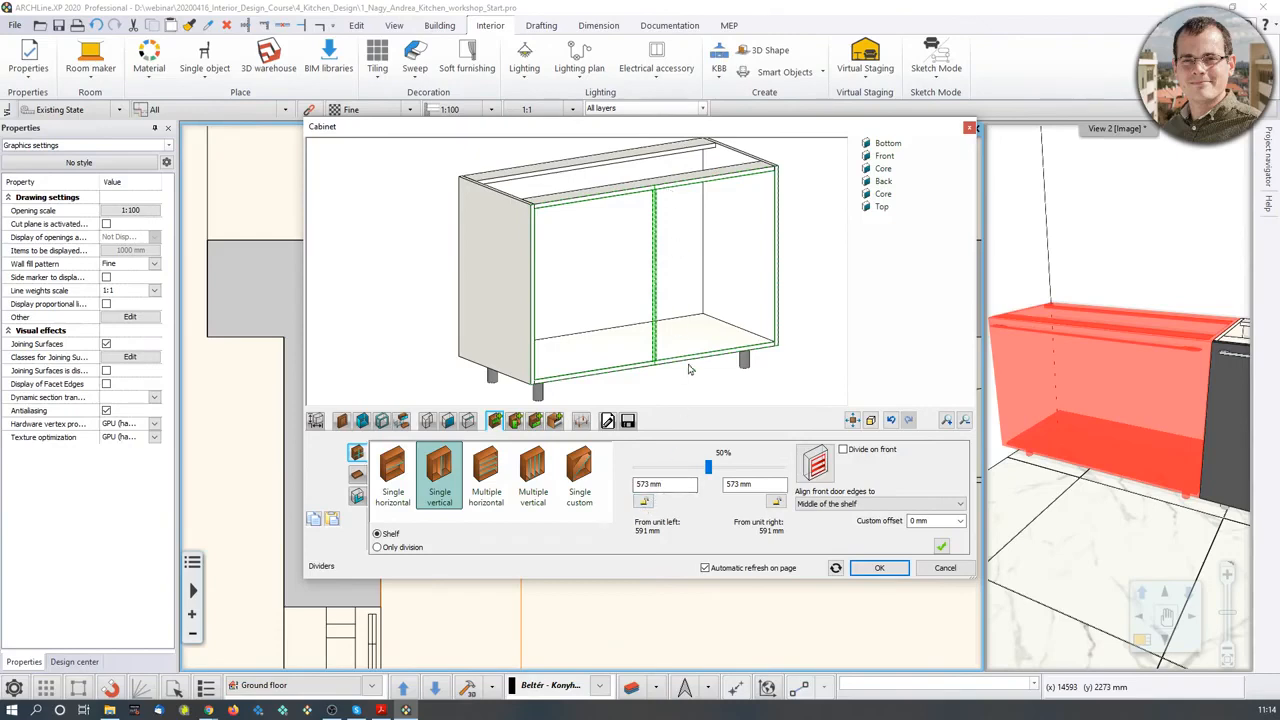
{"action": "double_click", "coordinate": [646, 484]}
{"action": "type", "text": "600"}
{"action": "key", "text": "Return"}
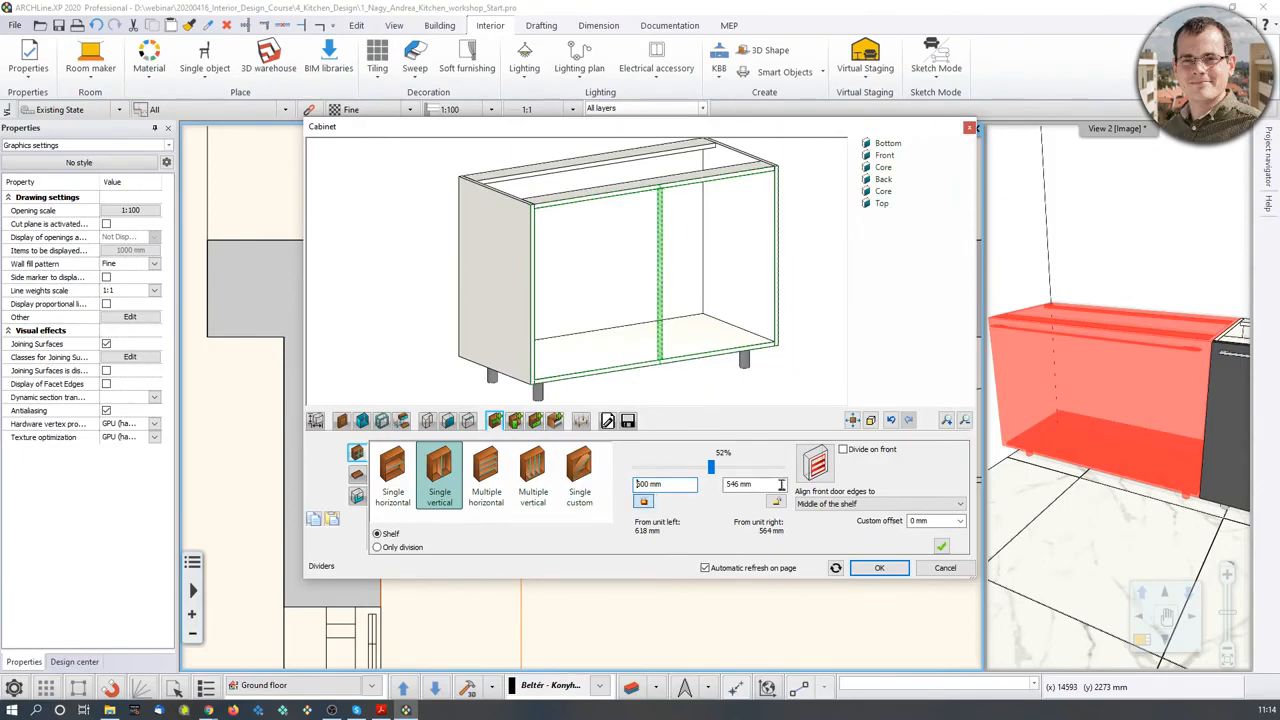
{"action": "left_click", "coordinate": [941, 546]}
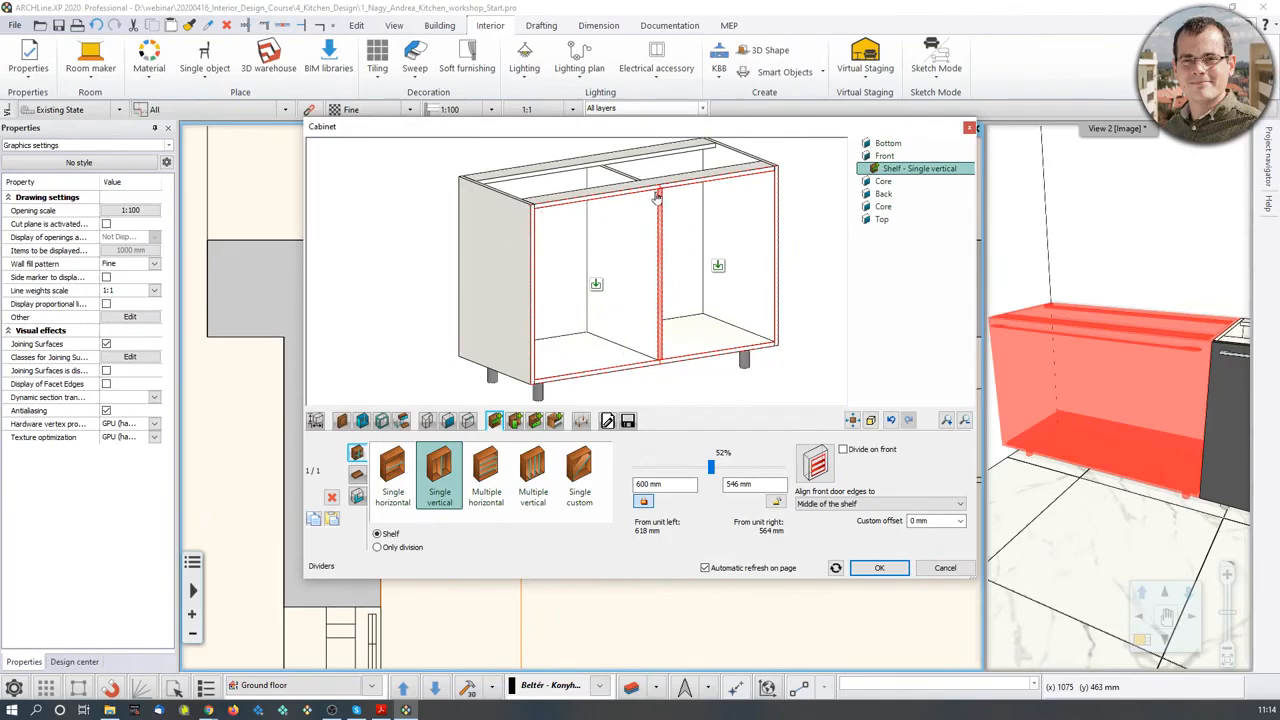
{"action": "left_click", "coordinate": [410, 549]}
{"action": "left_click_drag", "start_coordinate": [714, 328], "coordinate": [686, 342]}
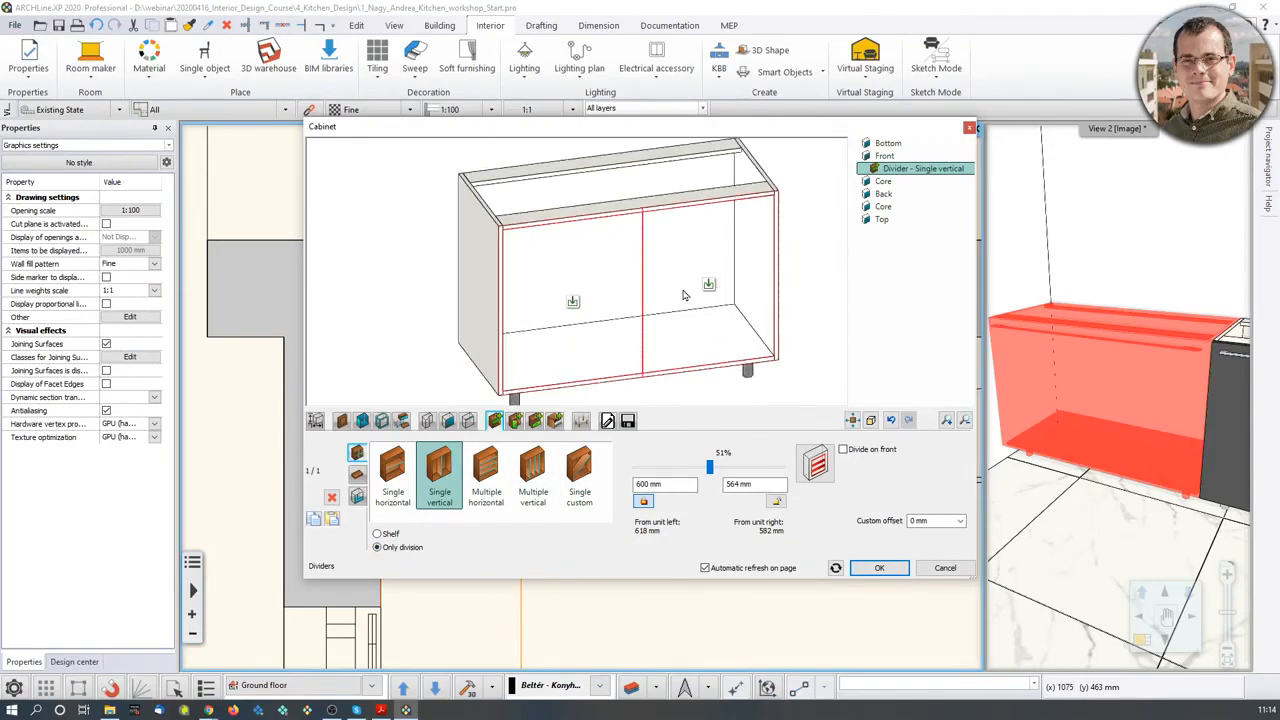
{"action": "left_click_drag", "start_coordinate": [684, 295], "coordinate": [634, 305]}
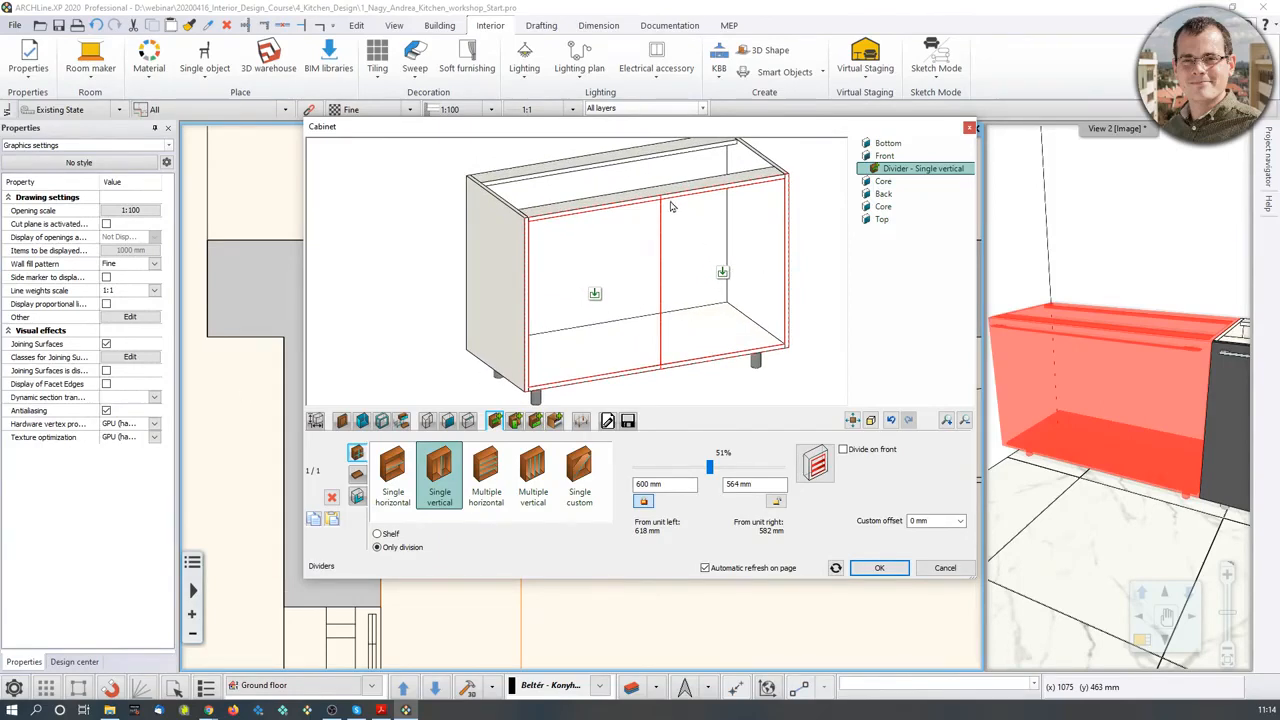
- Add a full overlay Left or Right door to the right compartment, with its opening side set to Right
{"action": "left_click", "coordinate": [723, 273]}
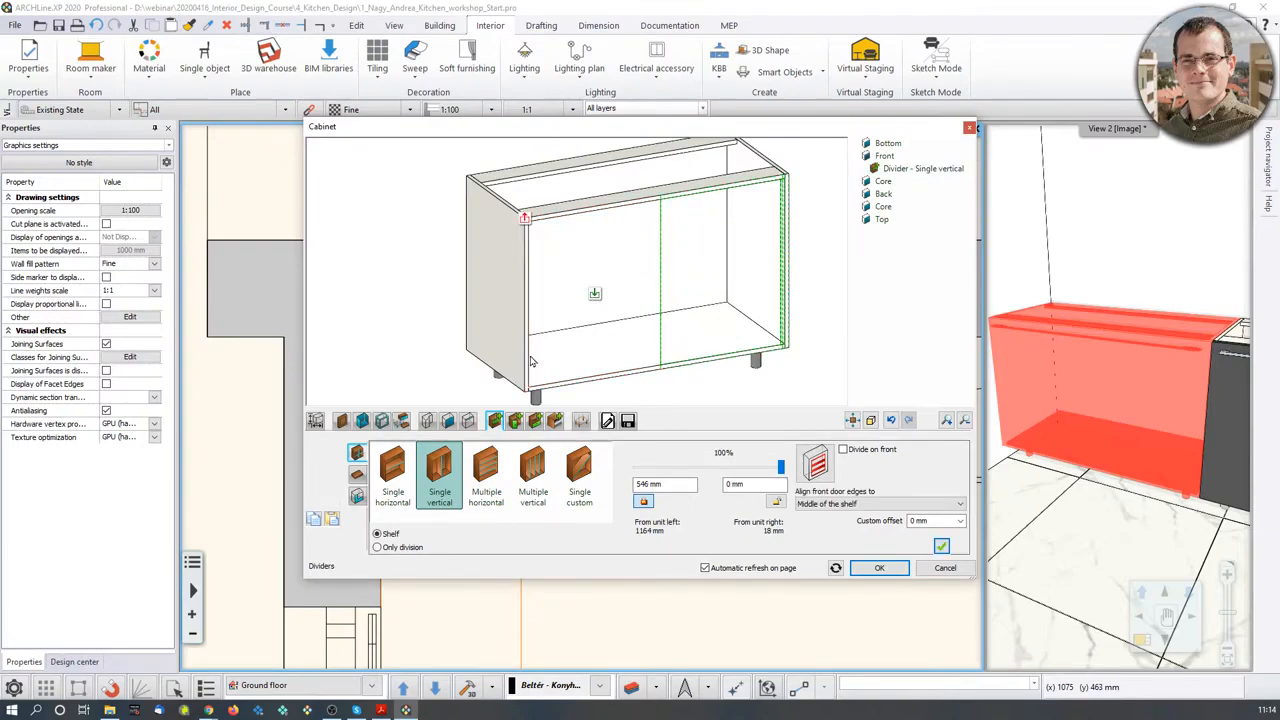
{"action": "left_click", "coordinate": [515, 421]}
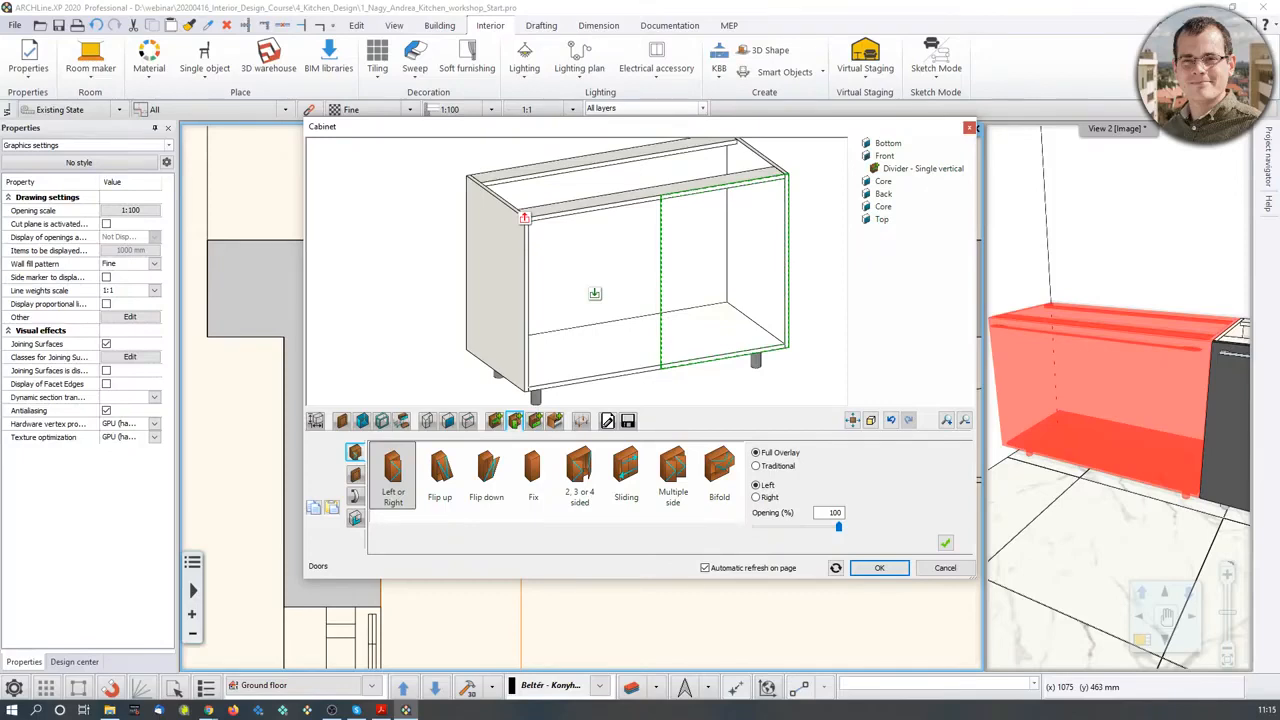
{"action": "left_click", "coordinate": [945, 546]}
{"action": "left_click", "coordinate": [765, 499]}
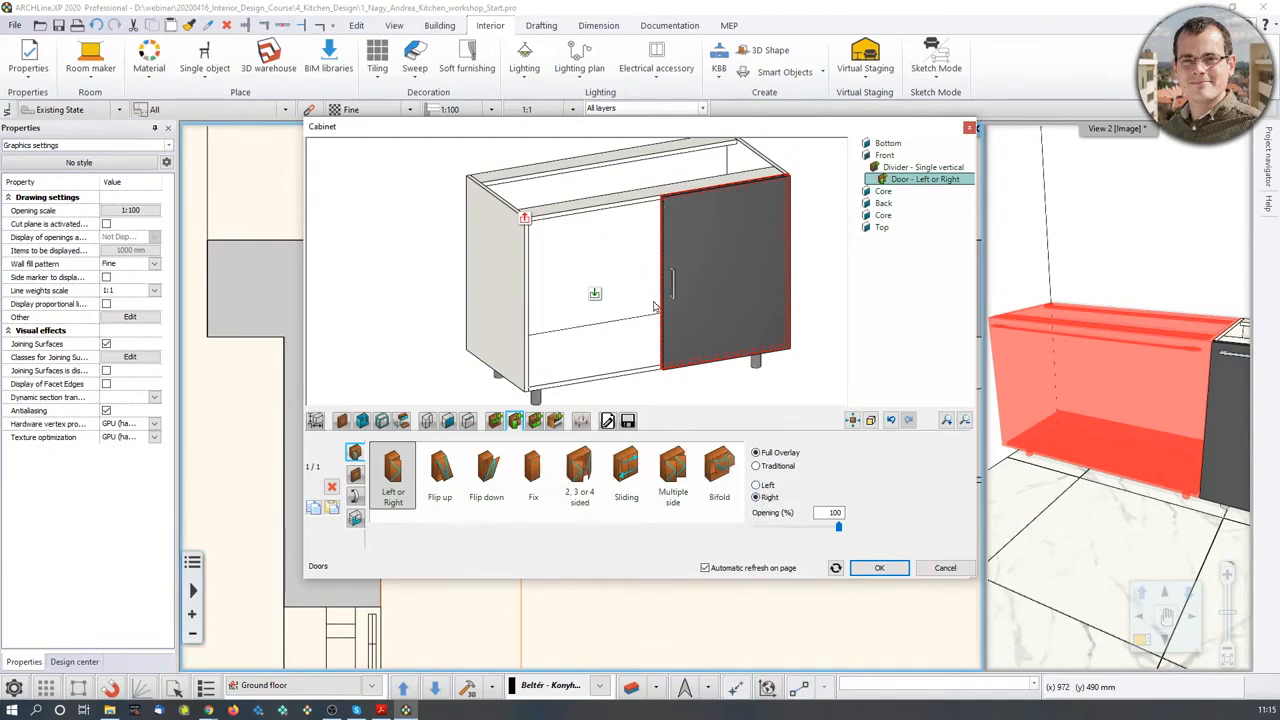
- Give the new door's handle a custom position at the top centre and stretch it across the door
{"action": "left_click", "coordinate": [355, 498]}
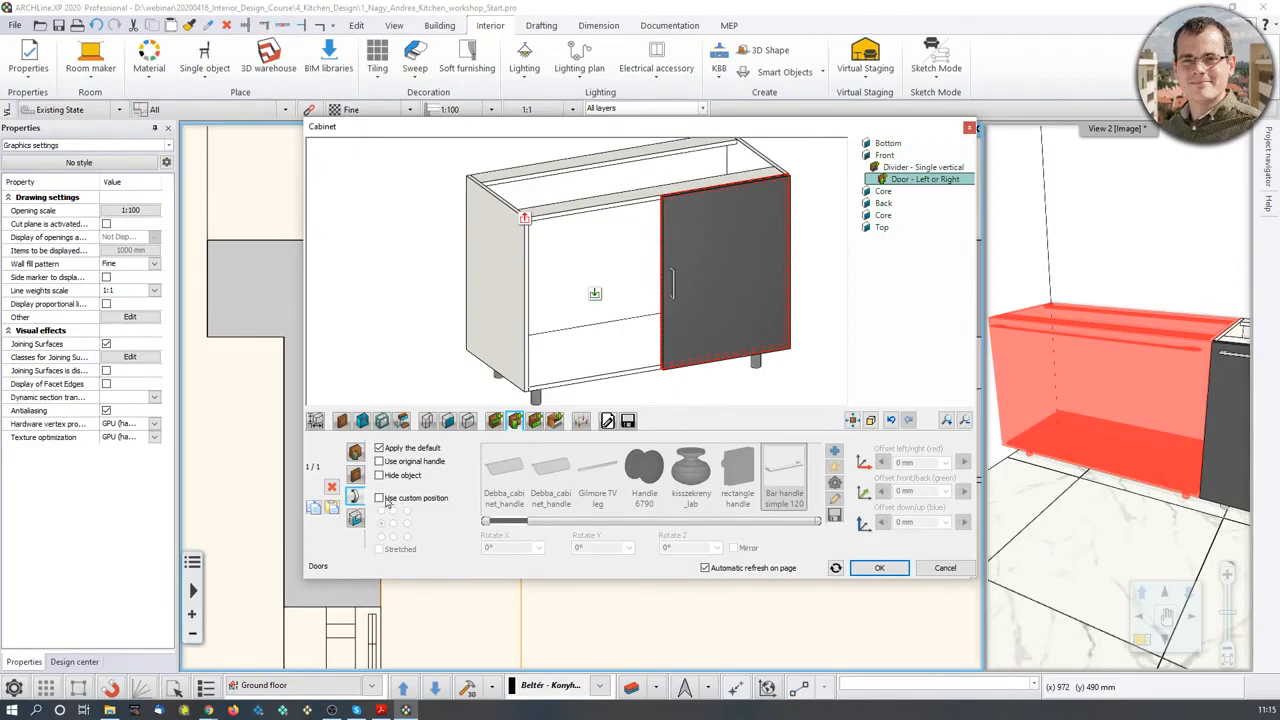
{"action": "left_click", "coordinate": [380, 498]}
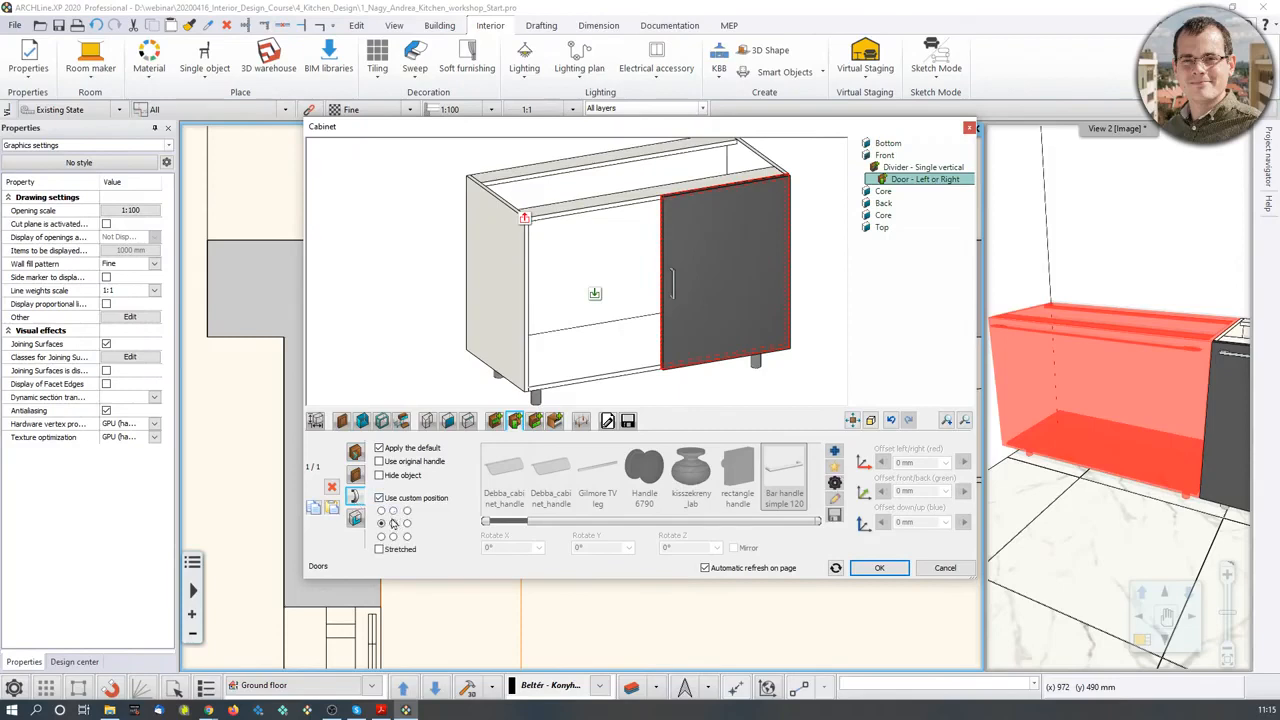
{"action": "left_click", "coordinate": [379, 550]}
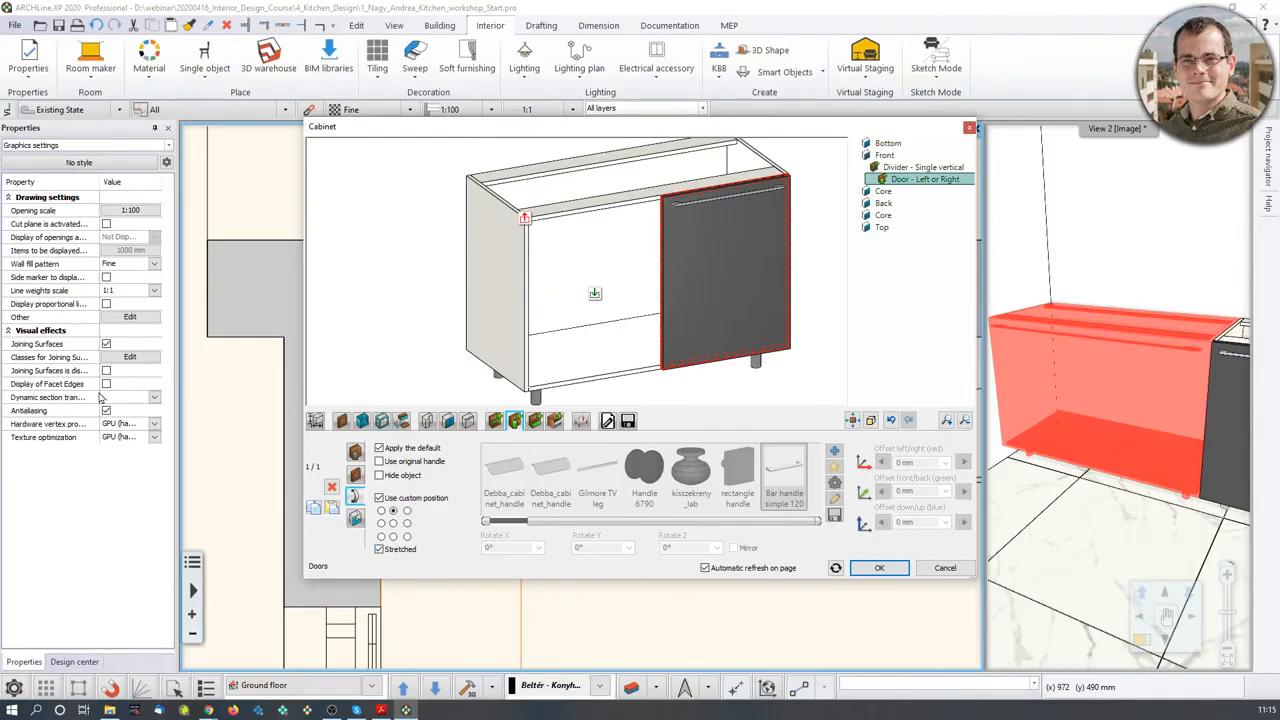
- Add a full overlay Fix door to the left compartment and check both fronts from several angles
{"action": "left_click", "coordinate": [600, 310]}
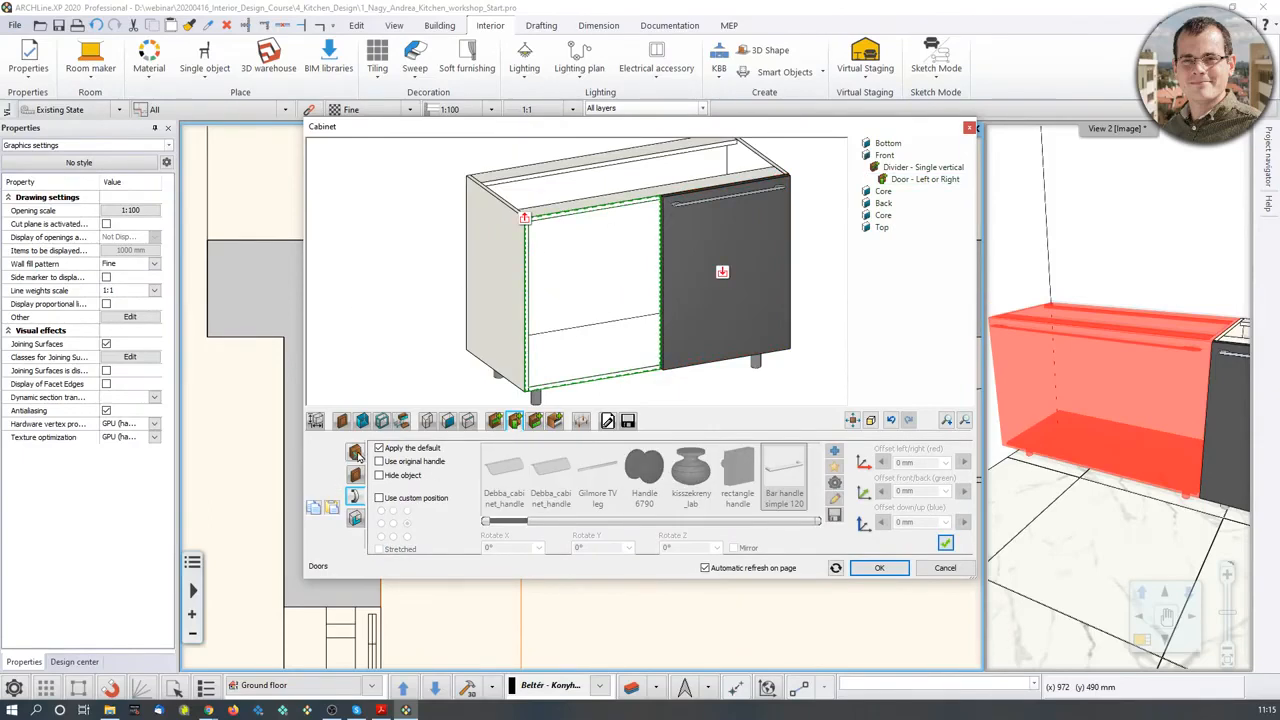
{"action": "left_click", "coordinate": [355, 452]}
{"action": "left_click", "coordinate": [532, 478]}
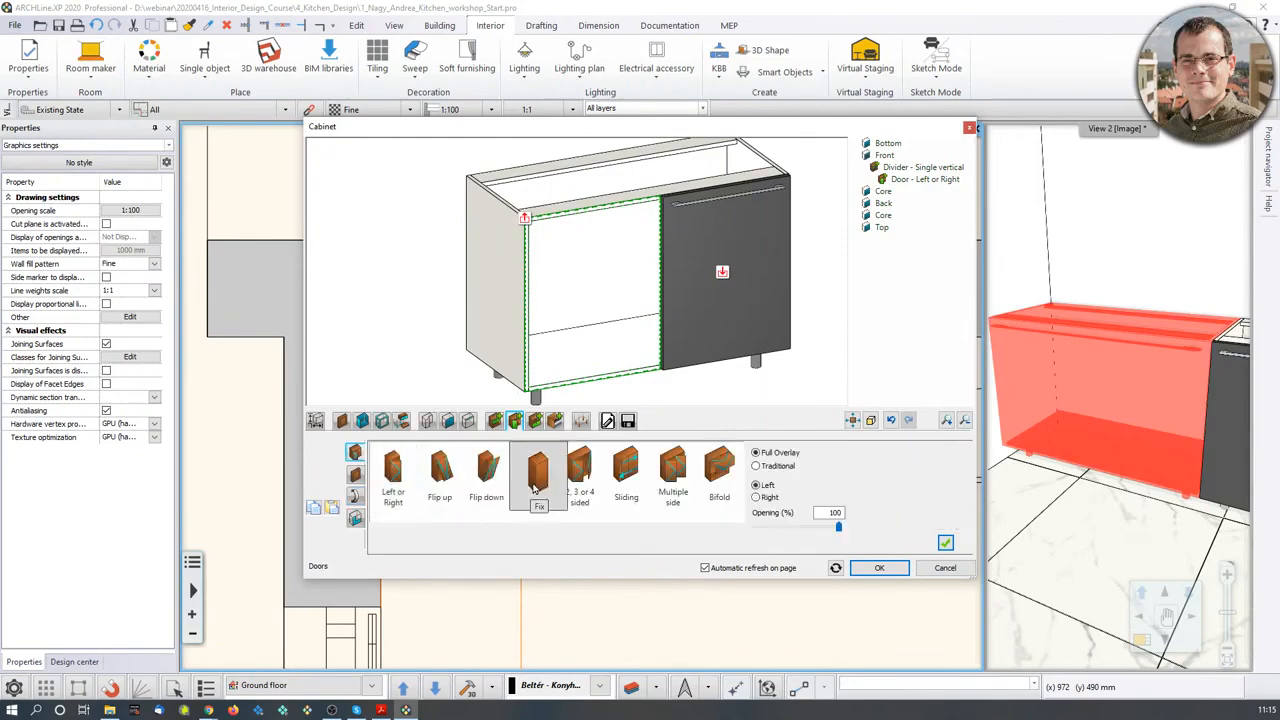
{"action": "left_click", "coordinate": [945, 542]}
{"action": "left_click_drag", "start_coordinate": [665, 310], "coordinate": [594, 313]}
{"action": "left_click_drag", "start_coordinate": [688, 295], "coordinate": [611, 272]}
{"action": "left_click_drag", "start_coordinate": [666, 314], "coordinate": [634, 337]}
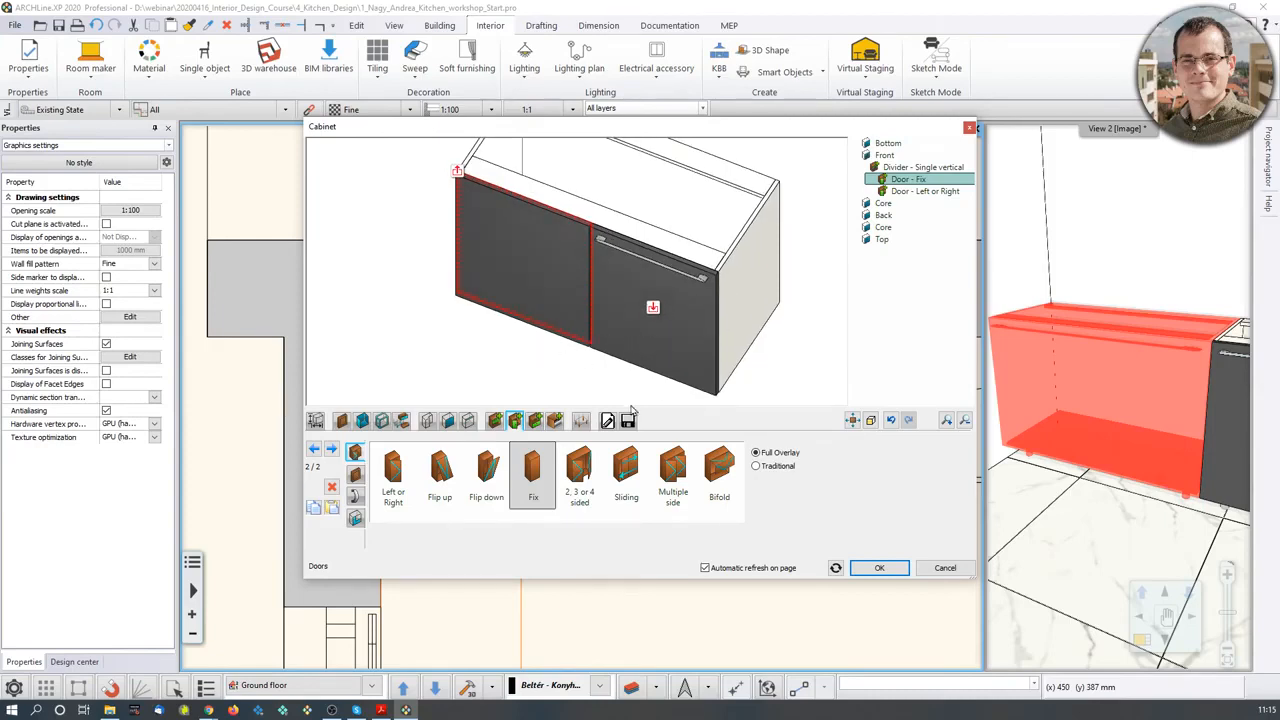
{"action": "left_click_drag", "start_coordinate": [700, 208], "coordinate": [666, 231]}
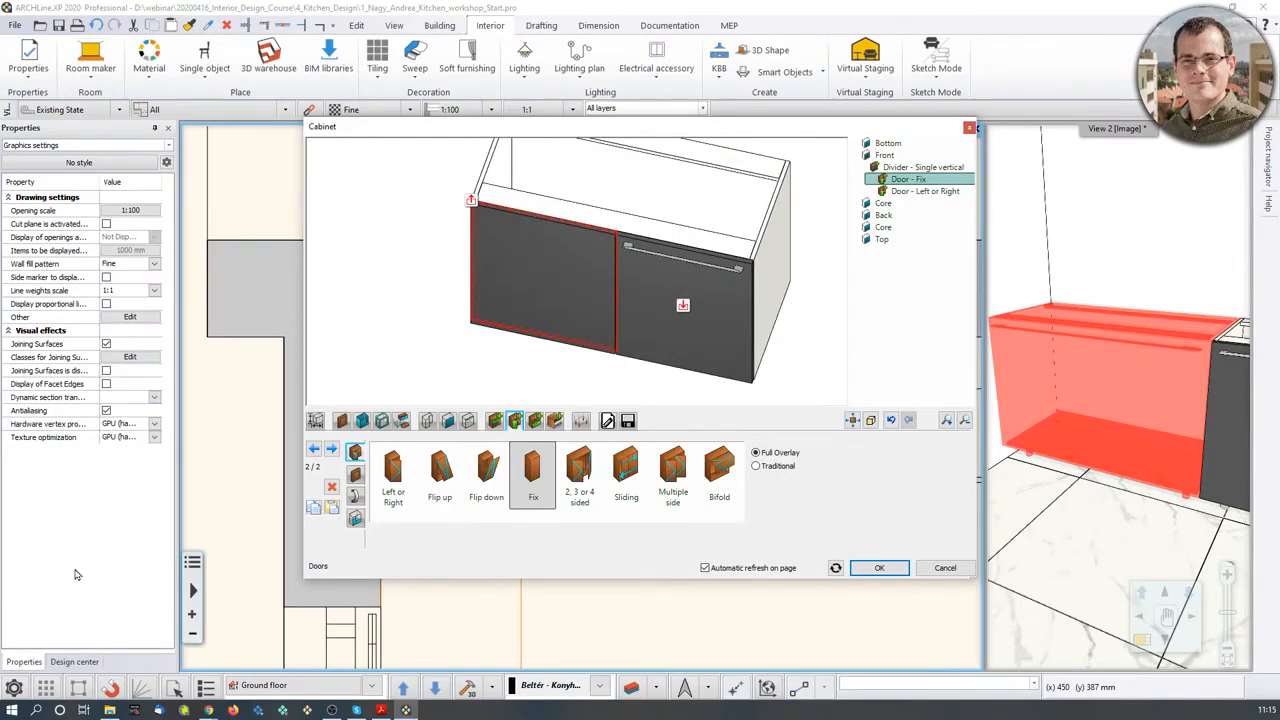
- Save the edited cabinet as a new library item named Anthracite corner base cabinet and apply it to the model
{"action": "left_click", "coordinate": [628, 421]}
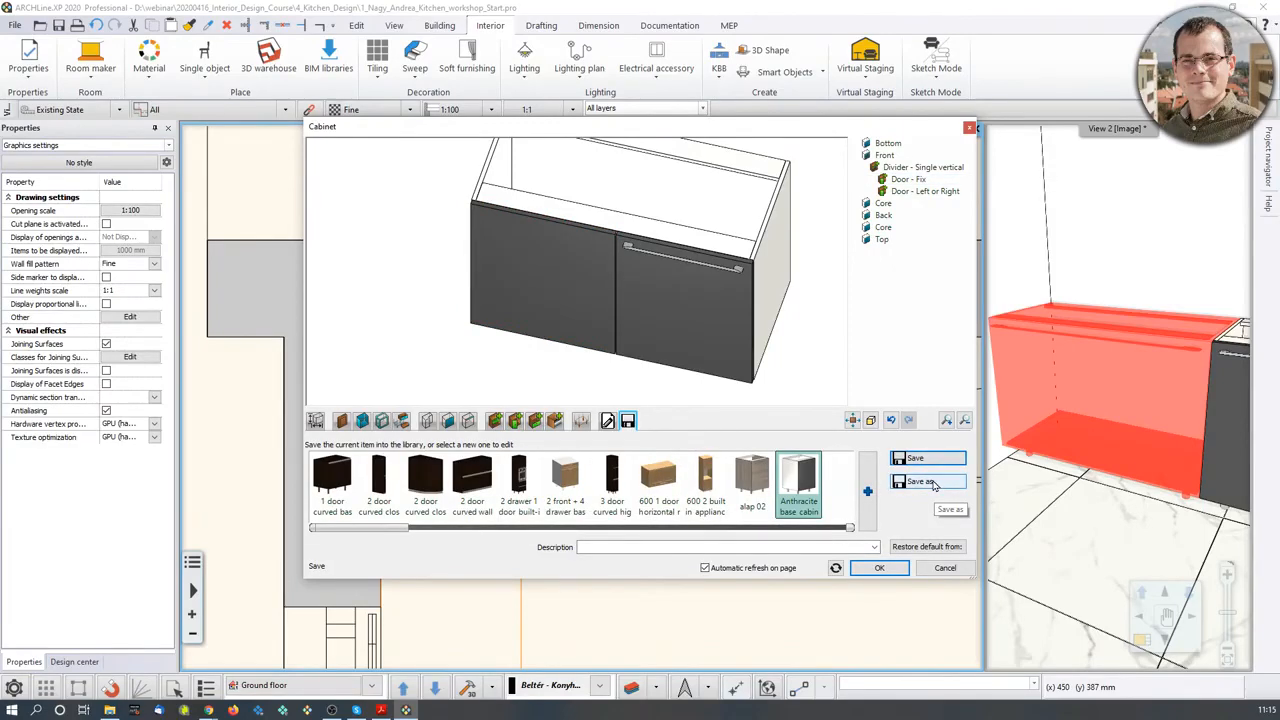
{"action": "left_click", "coordinate": [910, 459]}
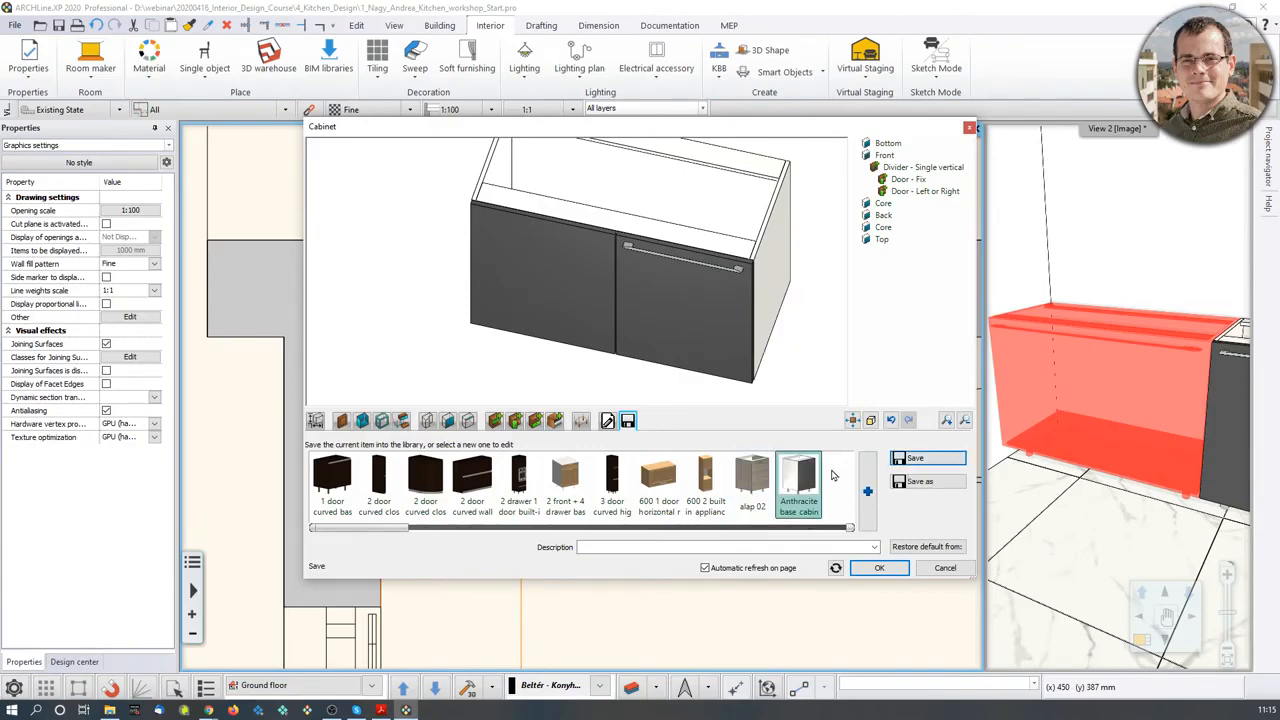
{"action": "left_click", "coordinate": [898, 482]}
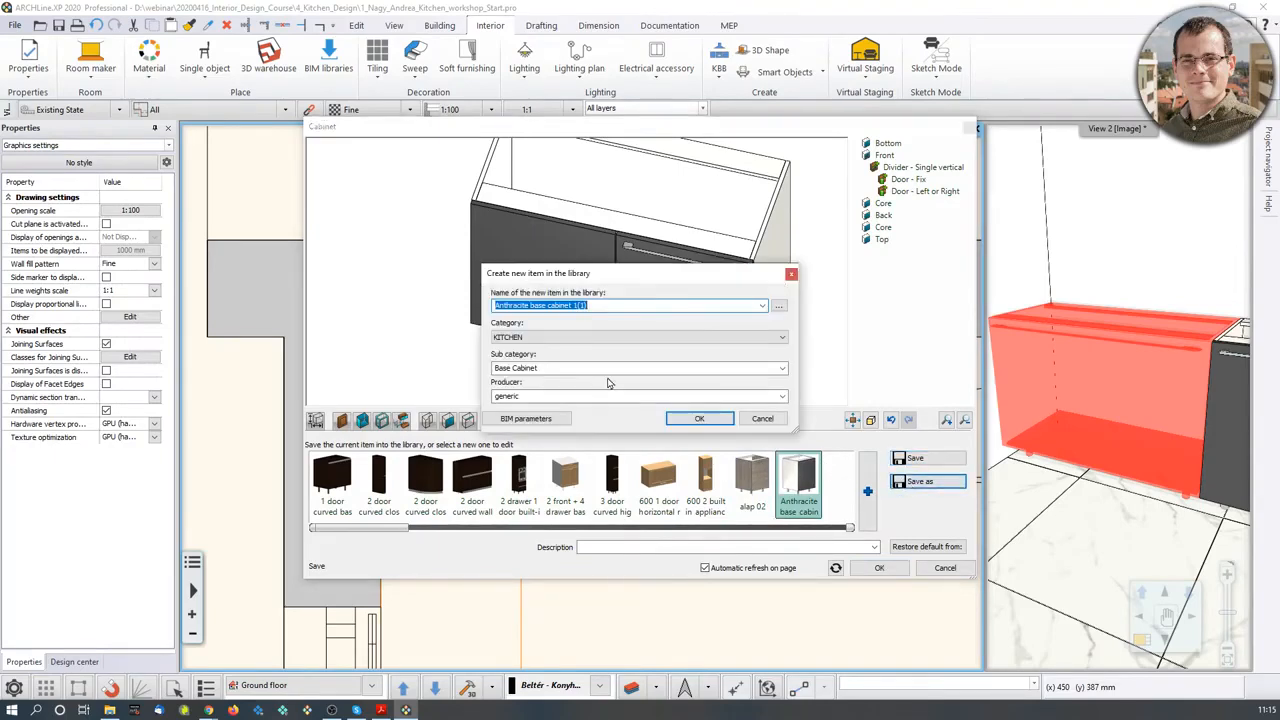
{"action": "left_click_drag", "start_coordinate": [620, 306], "coordinate": [527, 336]}
{"action": "type", "text": "co"}
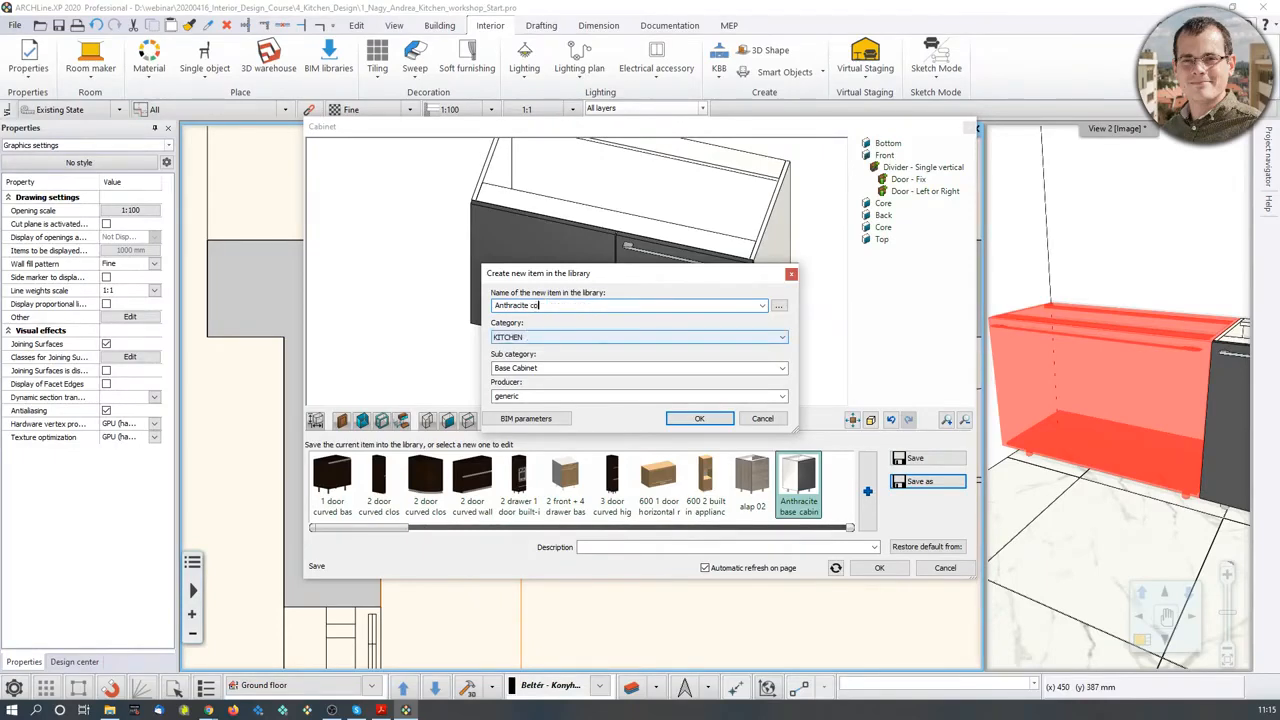
{"action": "type", "text": "rner base cabinet"}
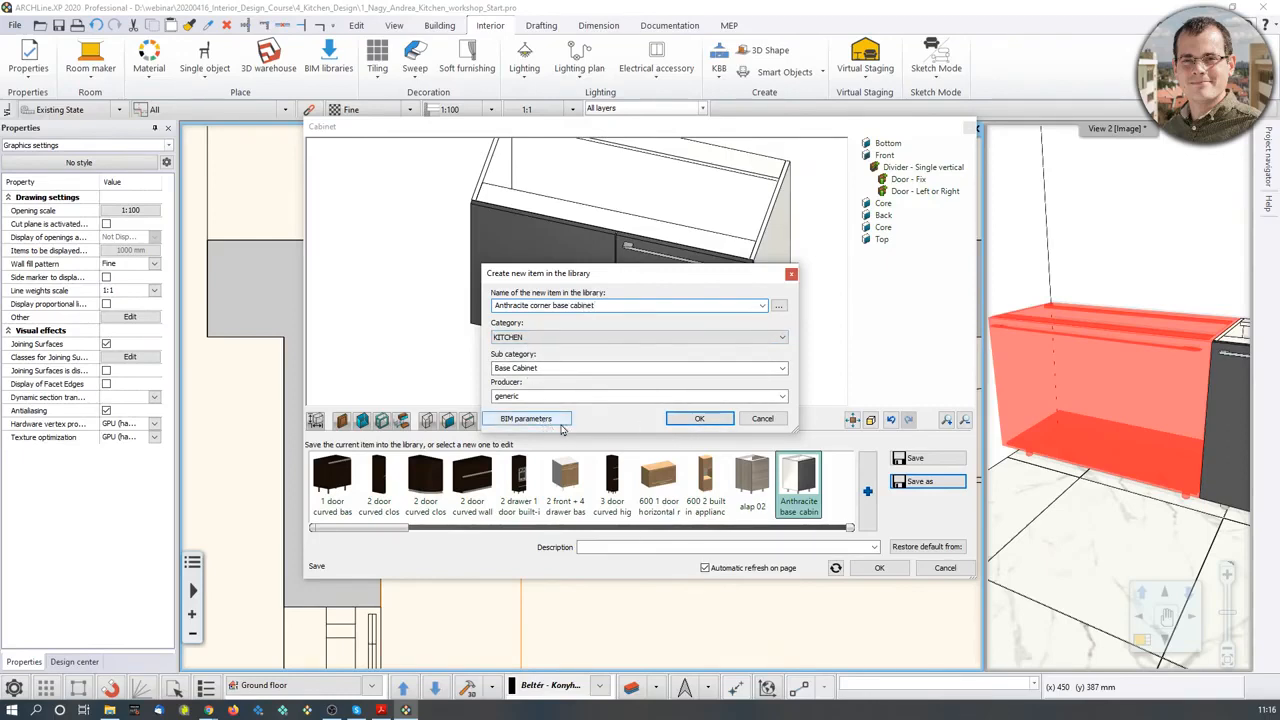
{"action": "left_click", "coordinate": [697, 419]}
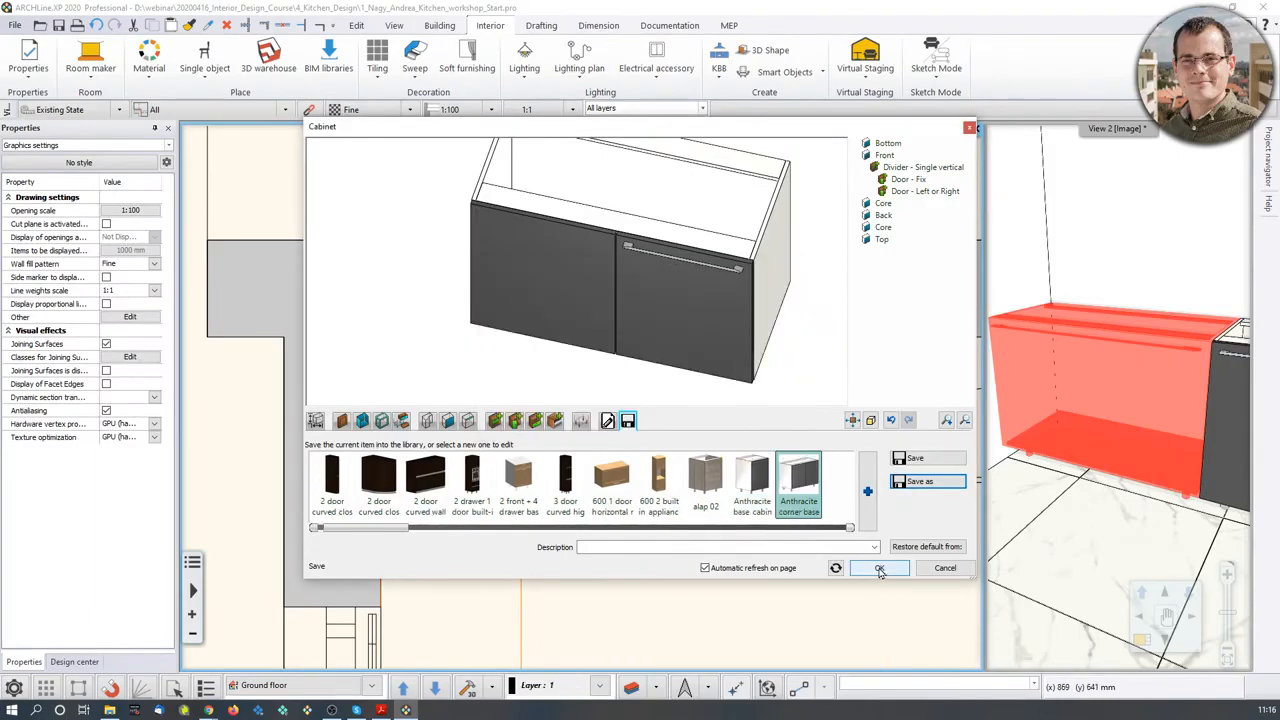
{"action": "left_click", "coordinate": [879, 568]}
- Set the corner cabinet's 3D representation to Totally open and inspect its opened door and interior
{"action": "left_click", "coordinate": [1090, 381]}
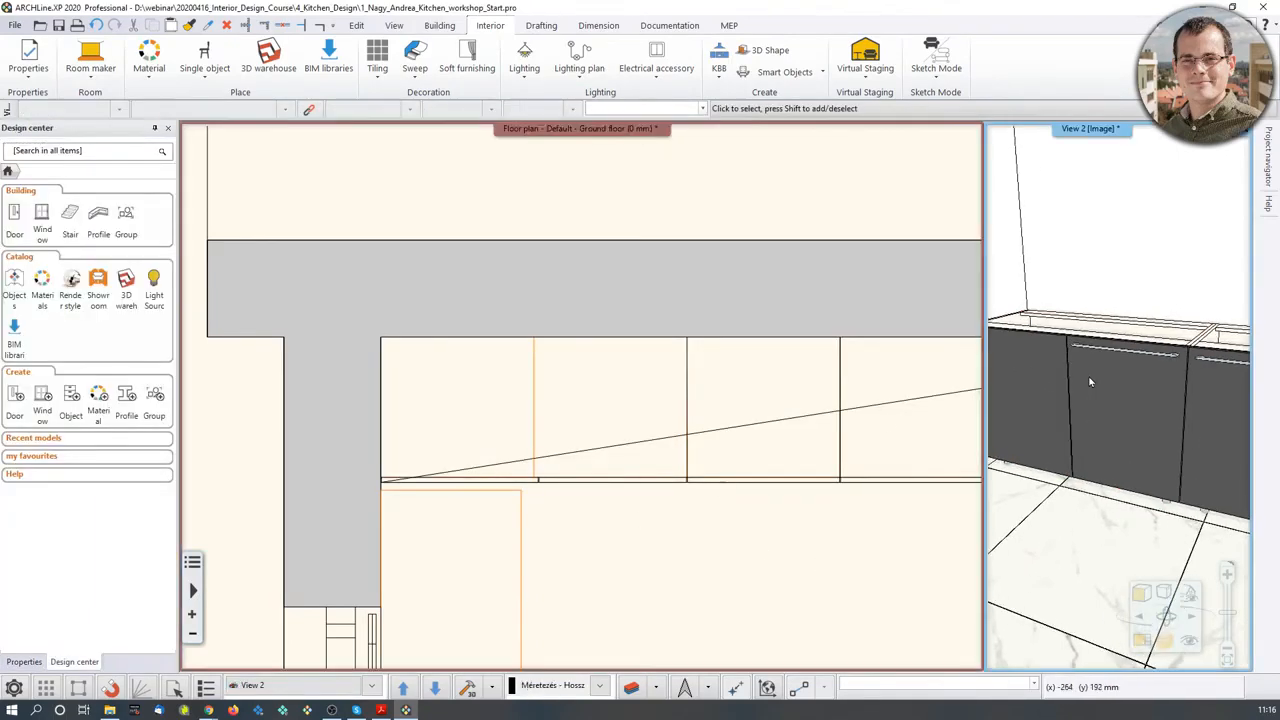
{"action": "left_click", "coordinate": [1104, 415]}
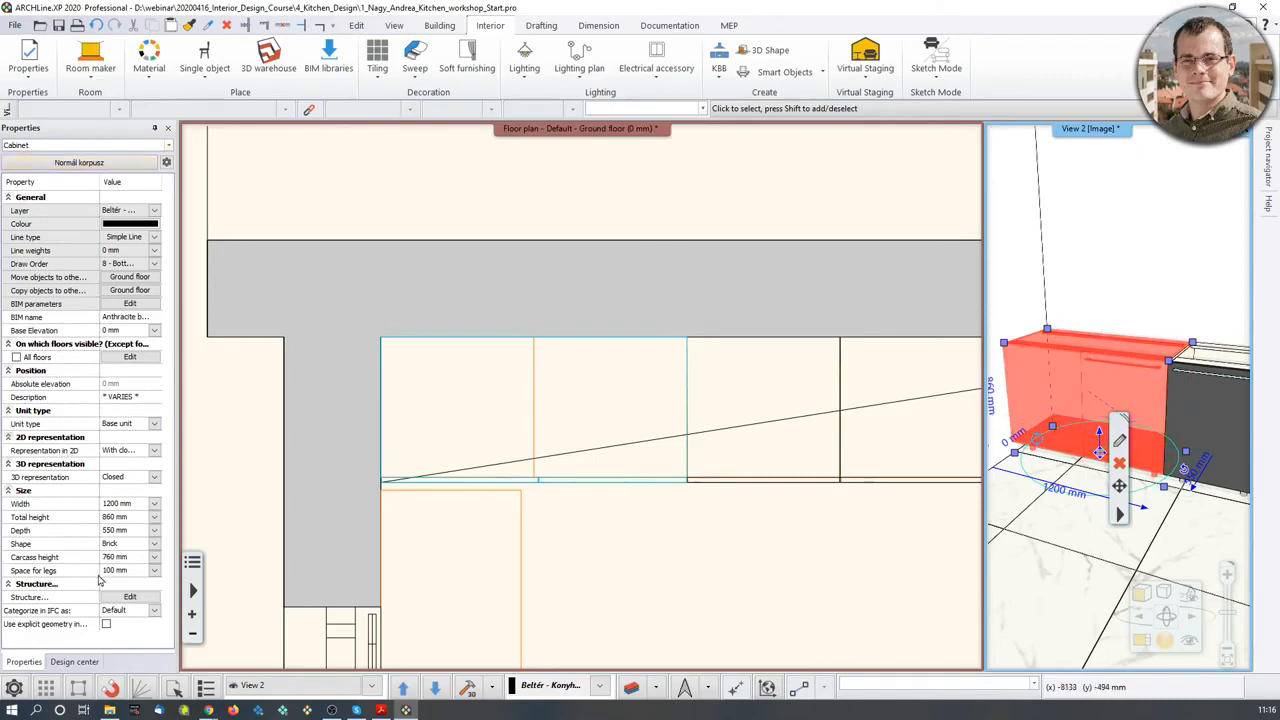
{"action": "left_click", "coordinate": [155, 478]}
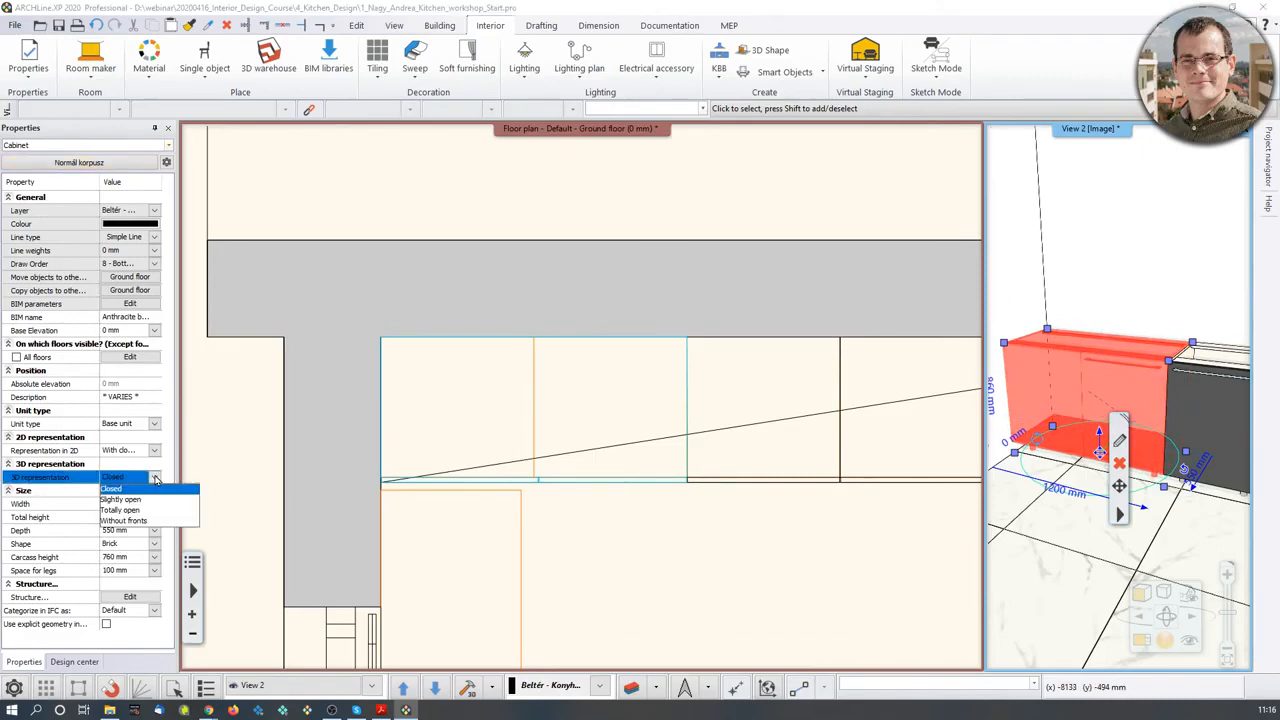
{"action": "left_click", "coordinate": [120, 510]}
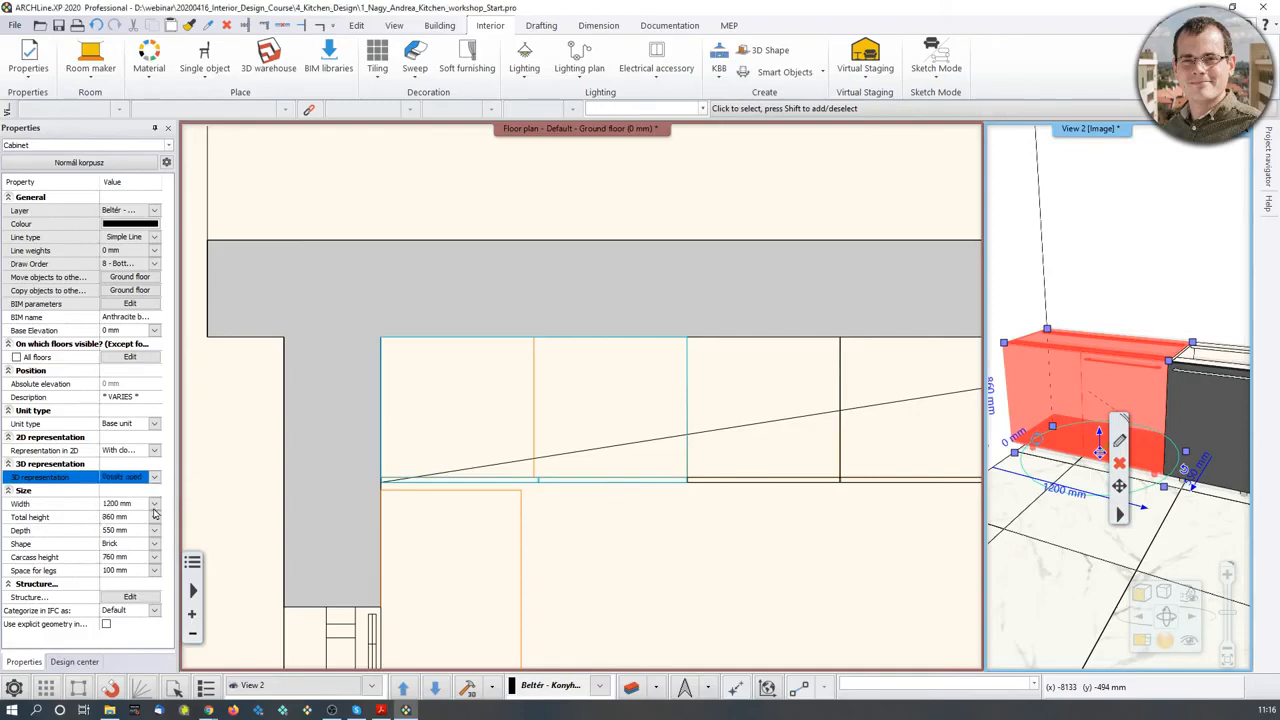
{"action": "middle_click_drag", "start_coordinate": [1098, 518], "coordinate": [1044, 528]}
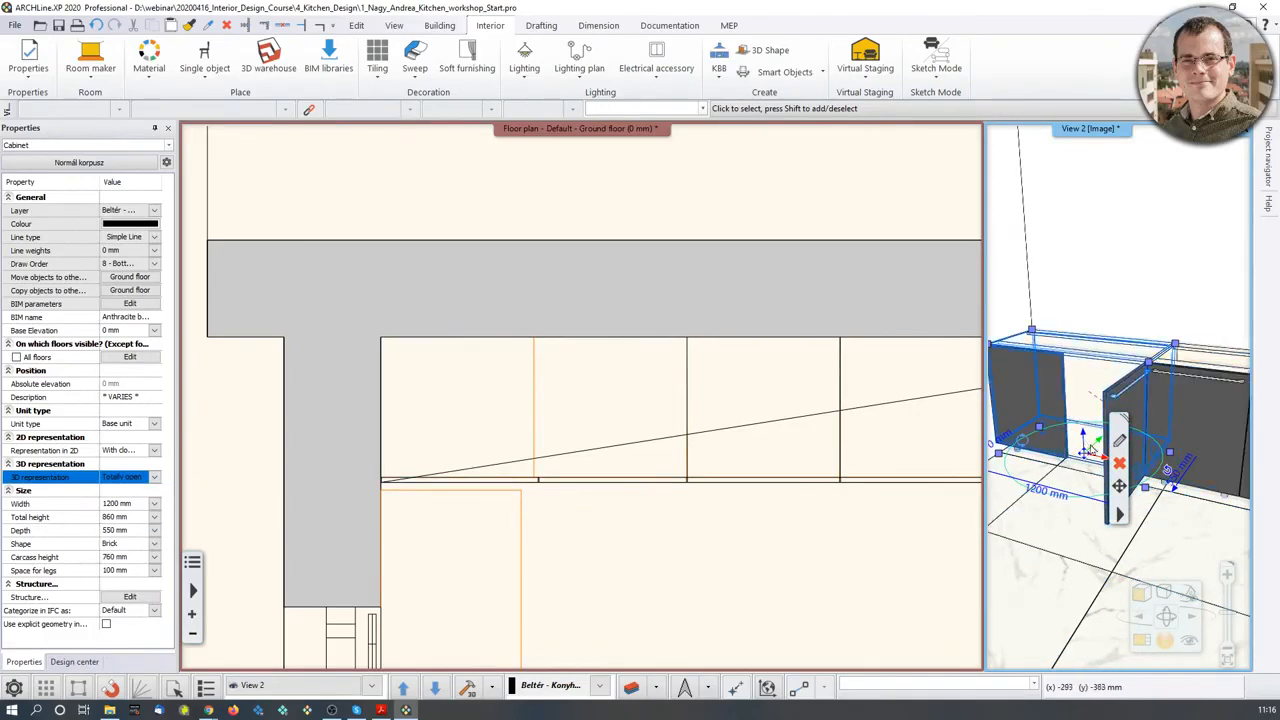
{"action": "right_click", "coordinate": [1057, 444]}
{"action": "middle_click_drag", "start_coordinate": [1056, 545], "coordinate": [1094, 603]}
{"action": "scroll", "coordinate": [1160, 440], "scroll_direction": "up", "scroll_amount": 2}
{"action": "mouse_move", "coordinate": [1058, 451]}
{"action": "right_mouse_down"}
{"action": "mouse_move", "coordinate": [1106, 446]}
{"action": "mouse_move", "coordinate": [1069, 440]}
{"action": "right_mouse_up"}
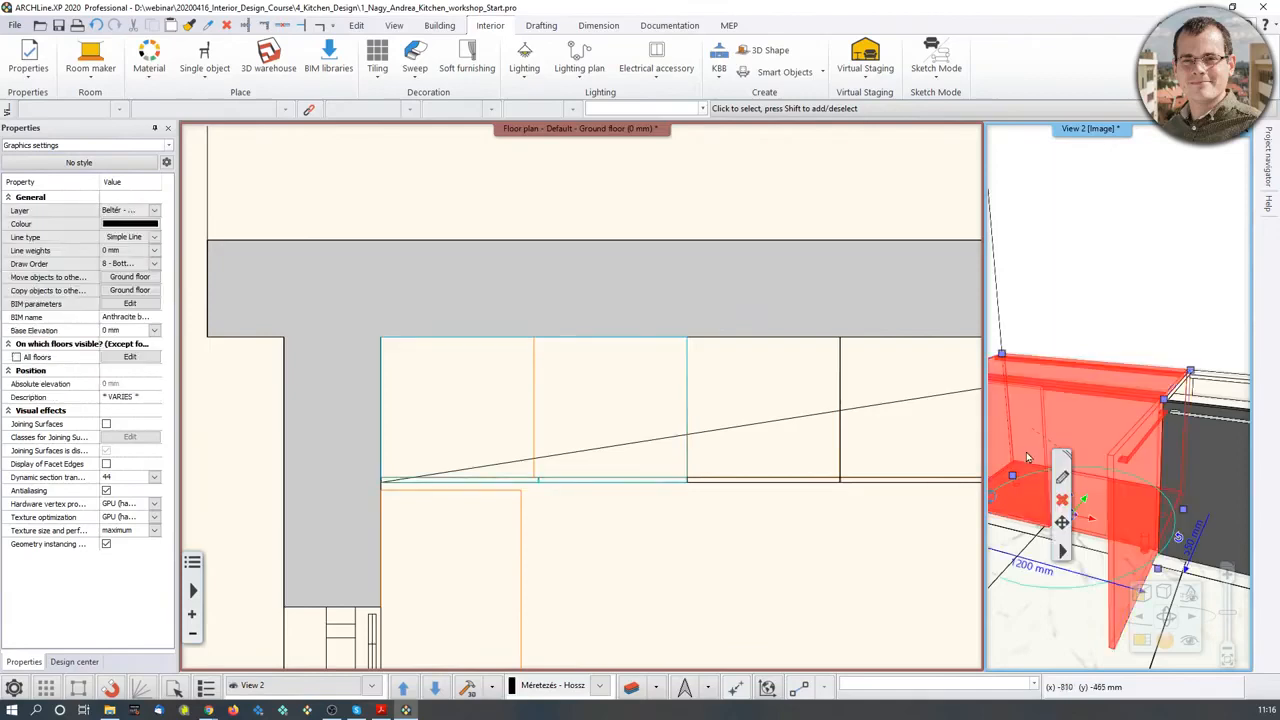
- Review the corner cabinet's 2D representation options and set its 3D representation back to Closed
{"action": "left_click", "coordinate": [1058, 468]}
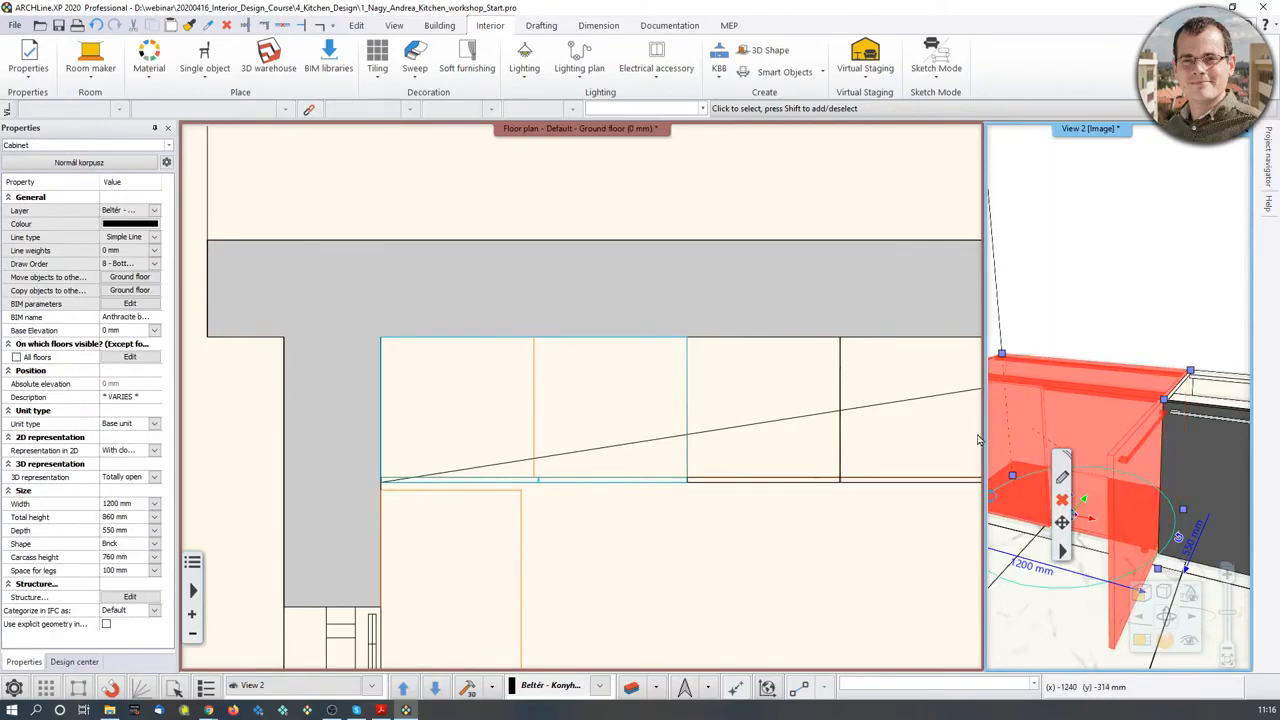
{"action": "left_click", "coordinate": [155, 425]}
{"action": "left_click", "coordinate": [161, 404]}
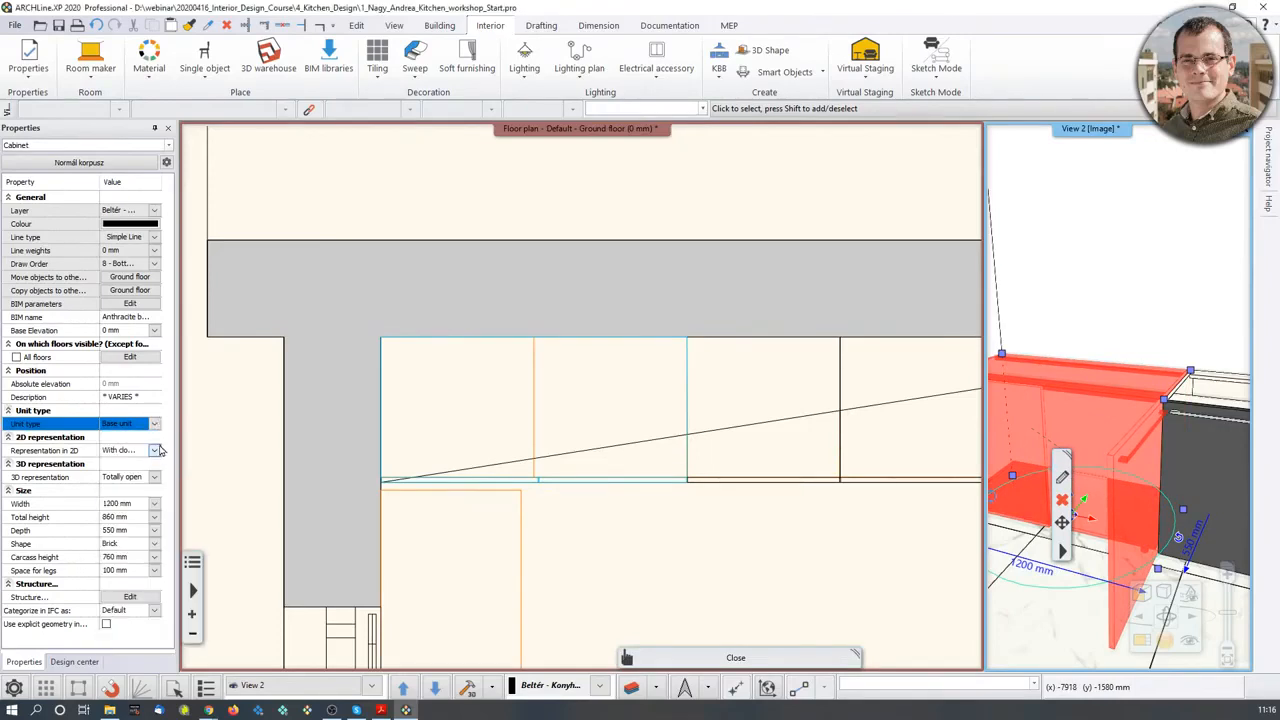
{"action": "left_click", "coordinate": [155, 451]}
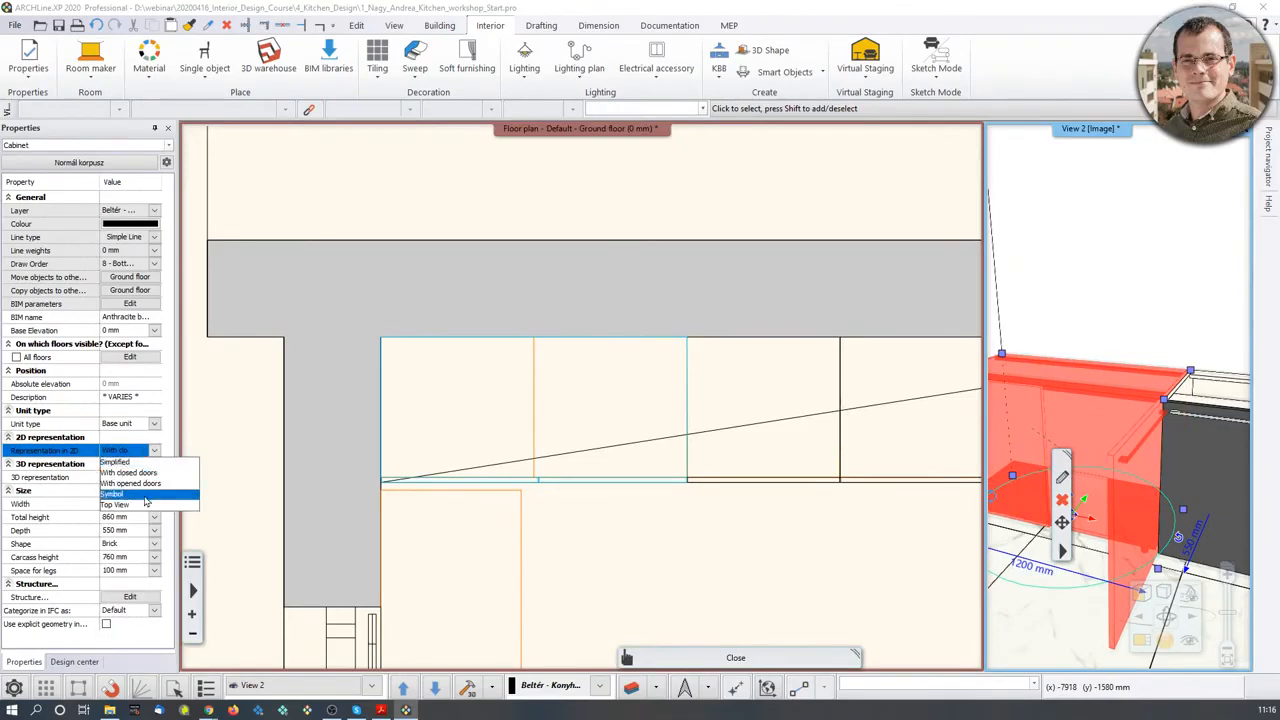
{"action": "left_click", "coordinate": [170, 440]}
{"action": "left_click", "coordinate": [155, 477]}
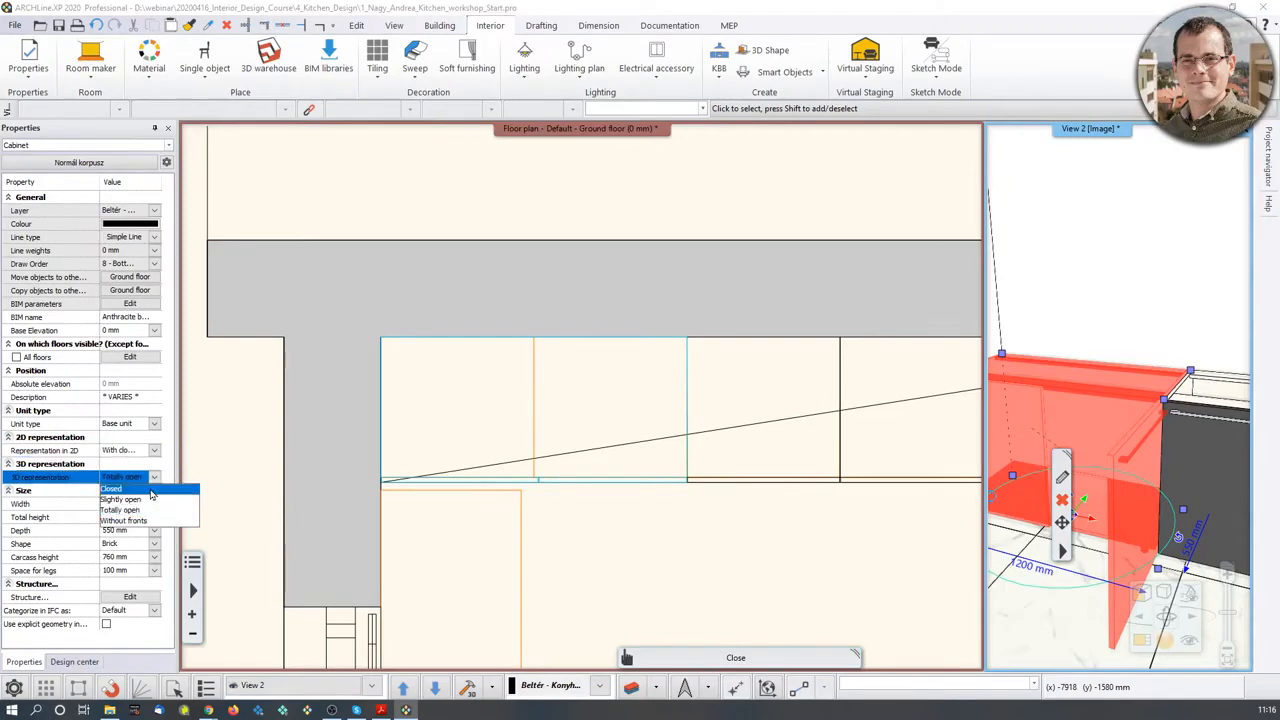
{"action": "left_click", "coordinate": [150, 489]}
{"action": "scroll", "coordinate": [1108, 451], "scroll_direction": "down", "scroll_amount": 3}
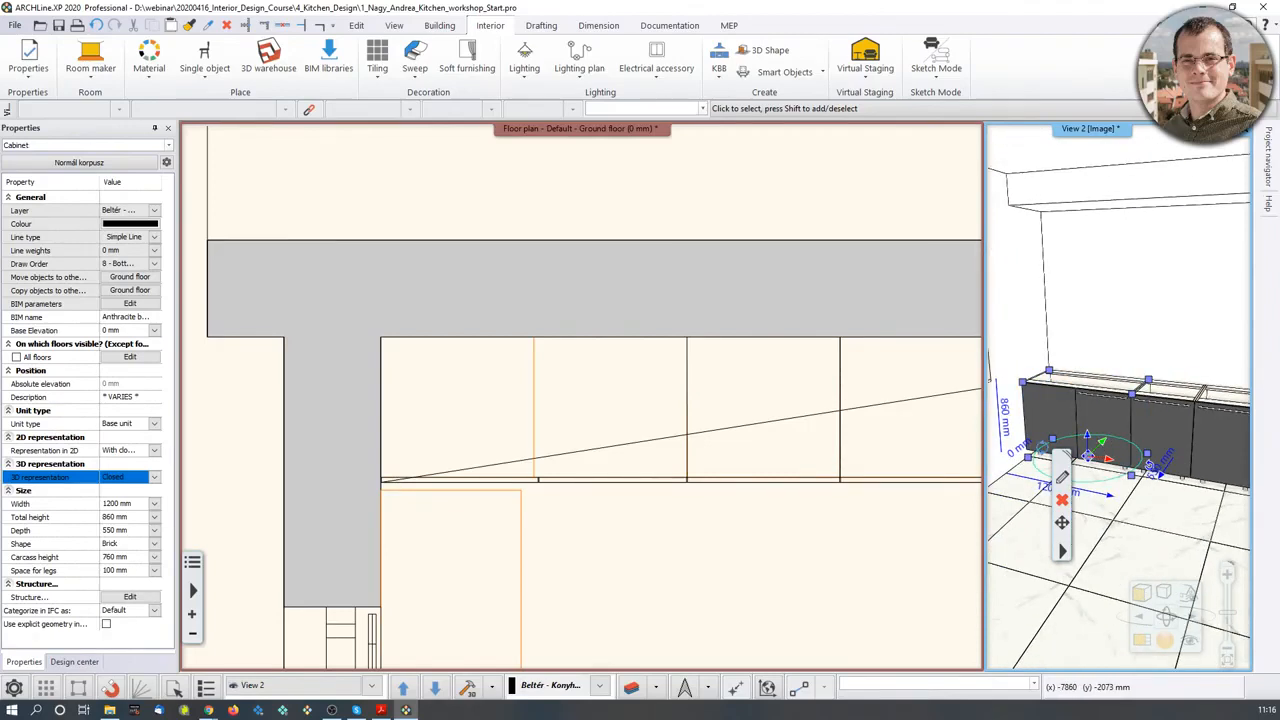
{"action": "middle_click_drag", "start_coordinate": [1145, 408], "coordinate": [1118, 402]}
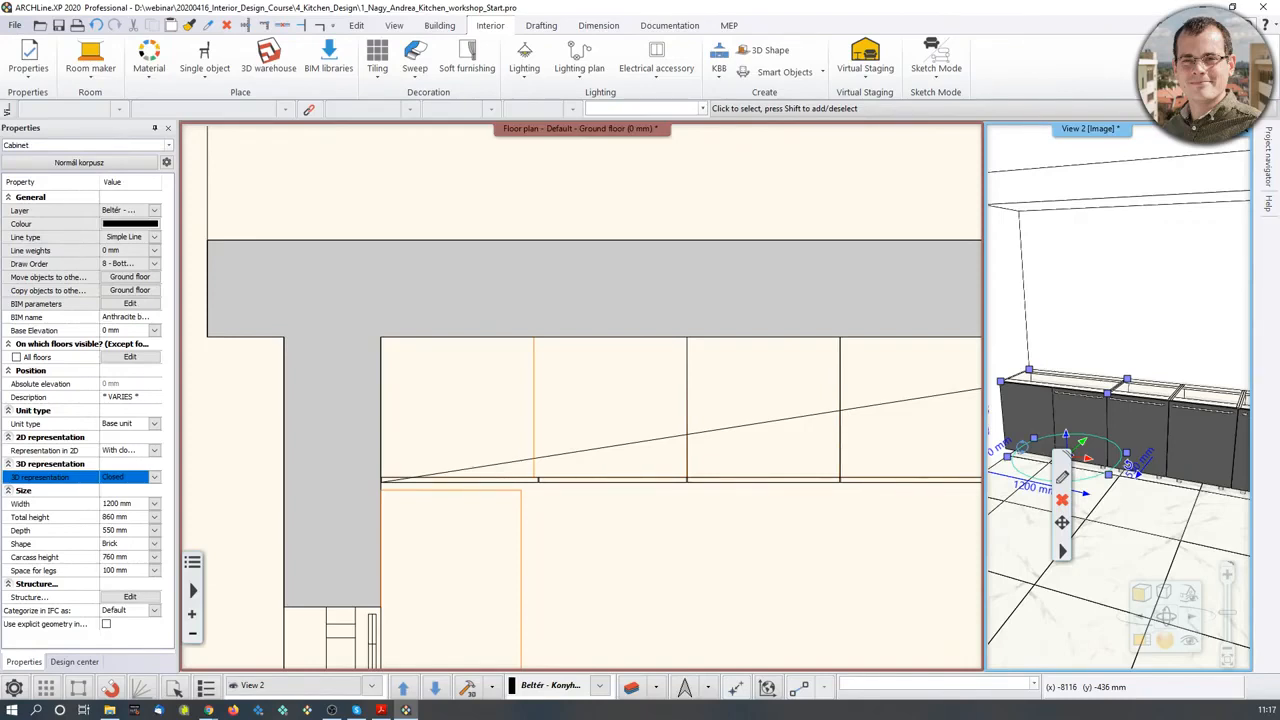
- Open the 600 mm base cabinet next to the corner unit for editing and remove its door
{"action": "left_click", "coordinate": [1148, 438]}
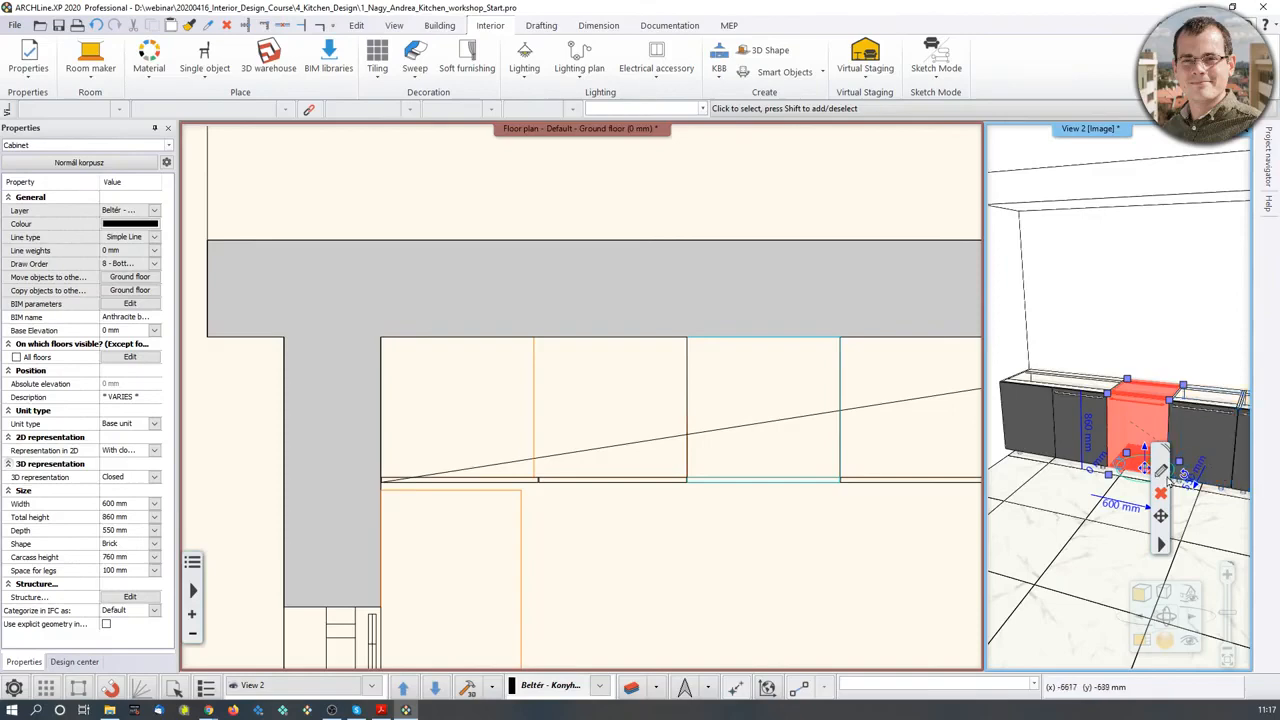
{"action": "left_click", "coordinate": [898, 468]}
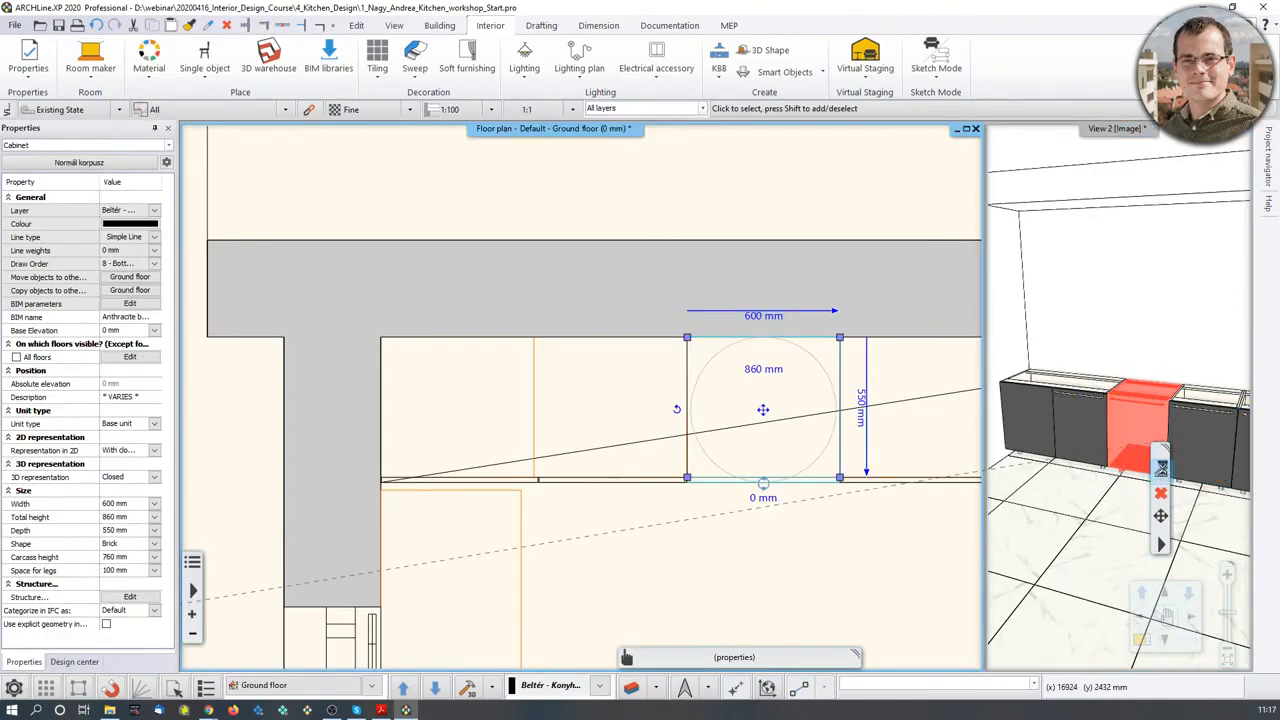
{"action": "left_click", "coordinate": [1160, 471]}
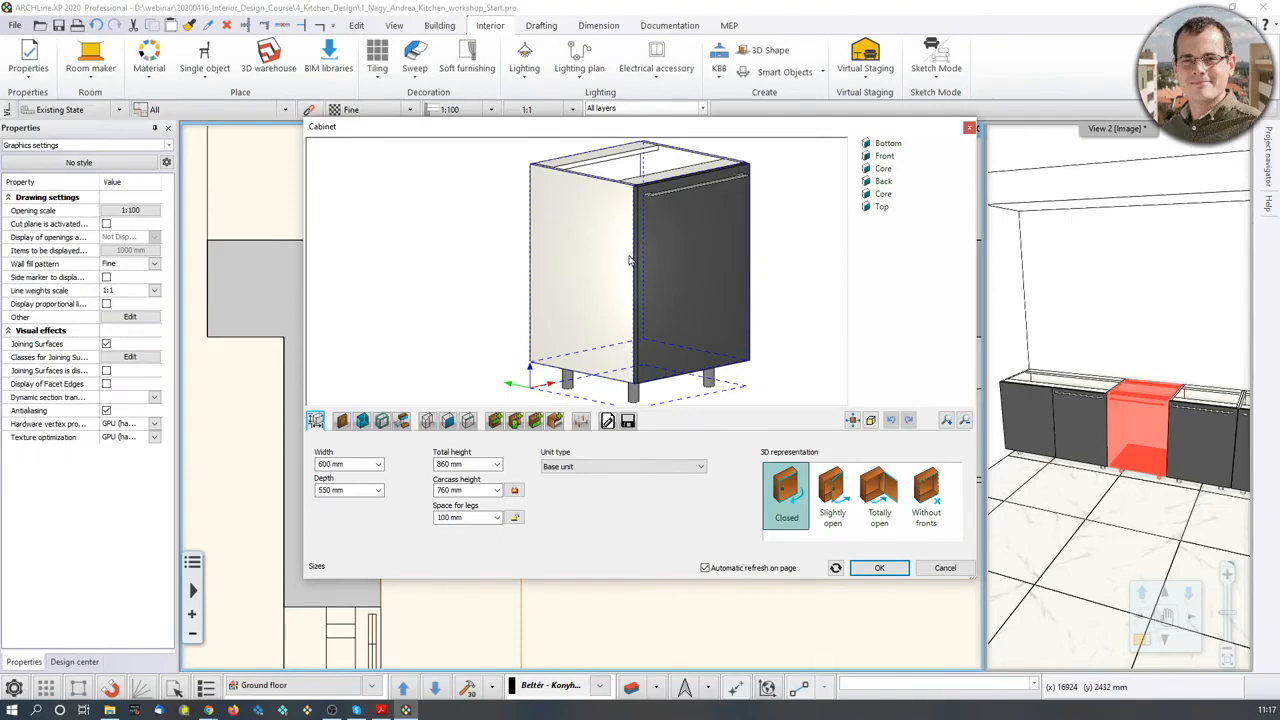
{"action": "left_click", "coordinate": [515, 422]}
{"action": "left_click", "coordinate": [332, 487]}
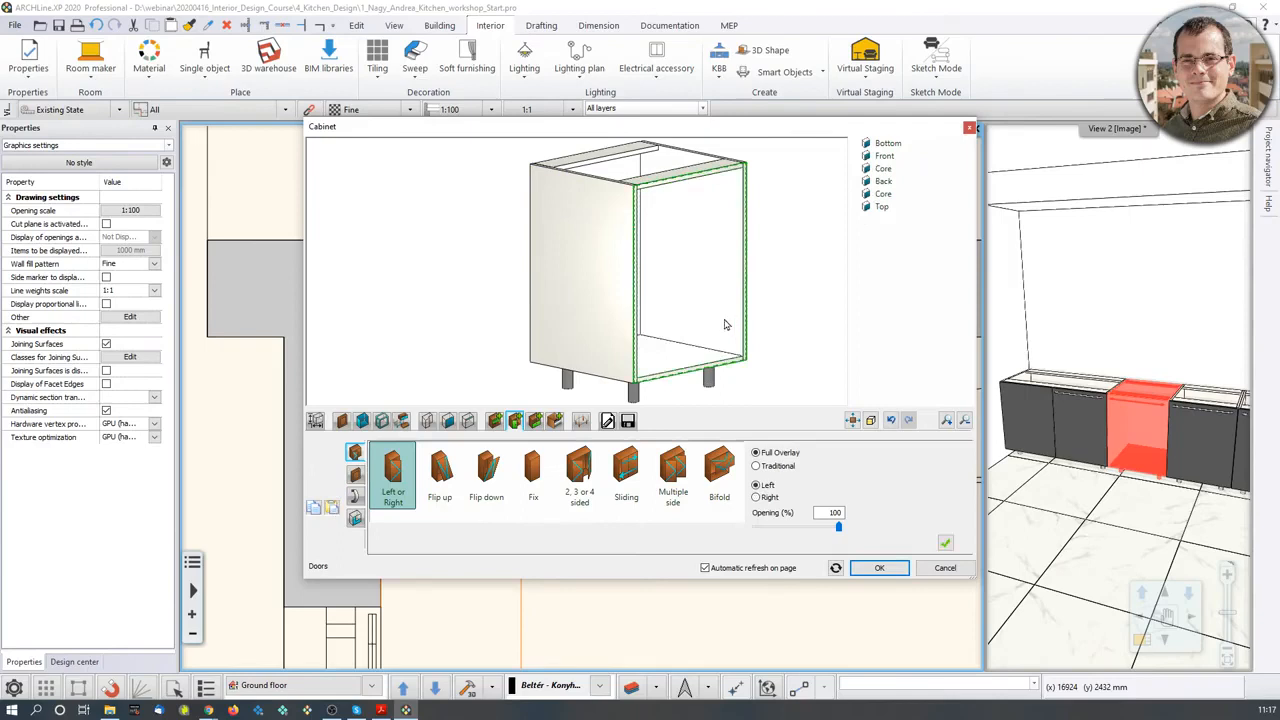
- Divide the cabinet front with a single horizontal shelf, leaving a 150 mm high compartment below it
{"action": "left_click", "coordinate": [495, 421]}
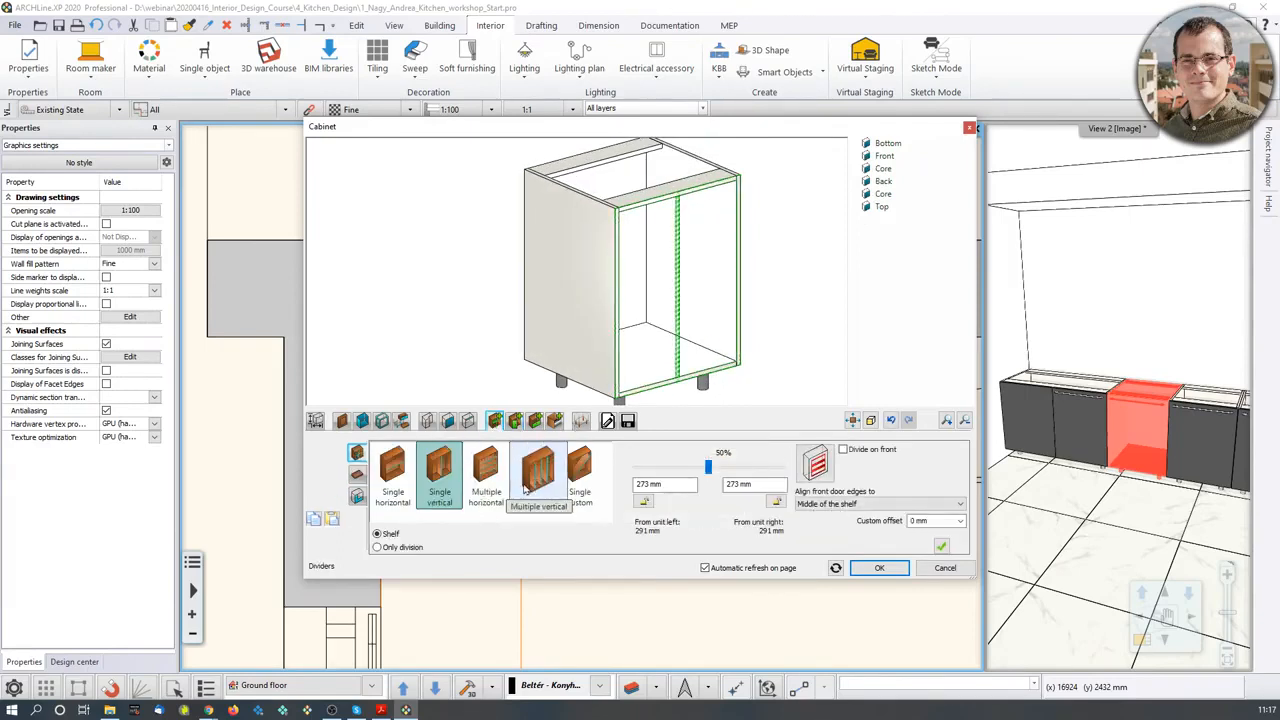
{"action": "left_click", "coordinate": [392, 470]}
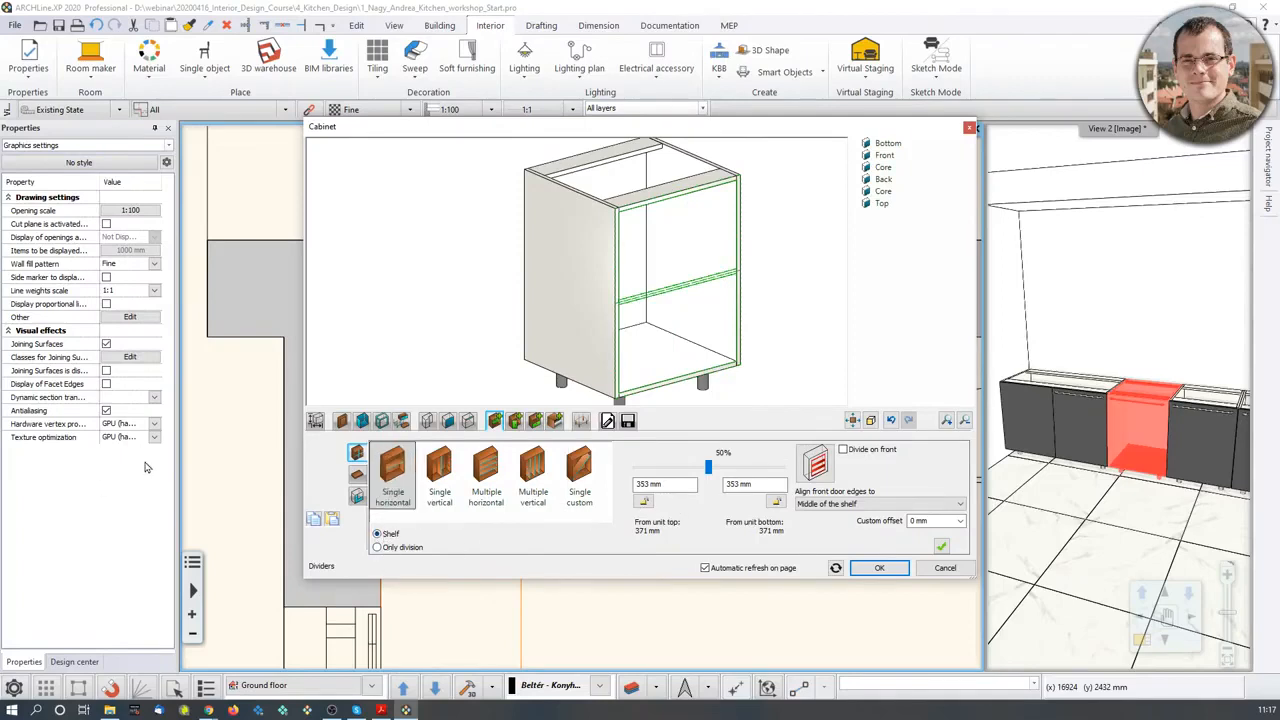
{"action": "double_click", "coordinate": [732, 485]}
{"action": "type", "text": "150"}
{"action": "key", "text": "Return"}
{"action": "left_click", "coordinate": [941, 545]}
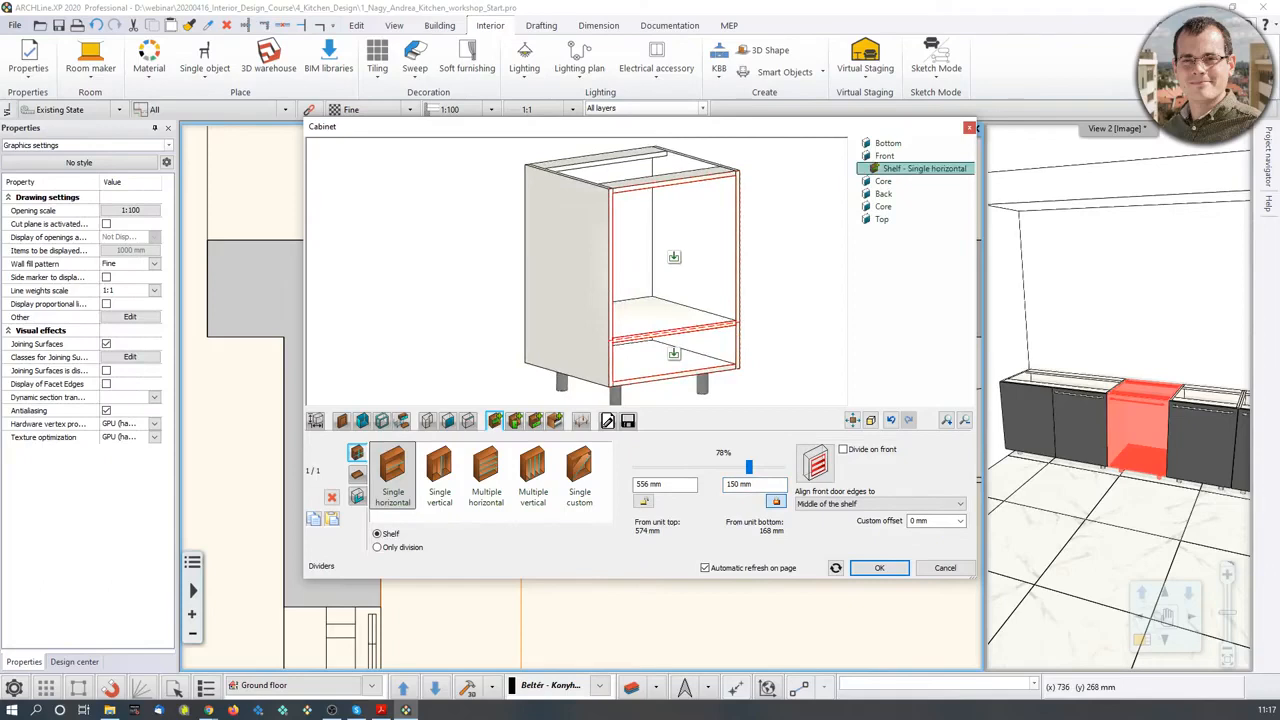
- Add a full overlay Single with front drawer to the lower compartment and hide its handle
{"action": "left_click", "coordinate": [675, 357]}
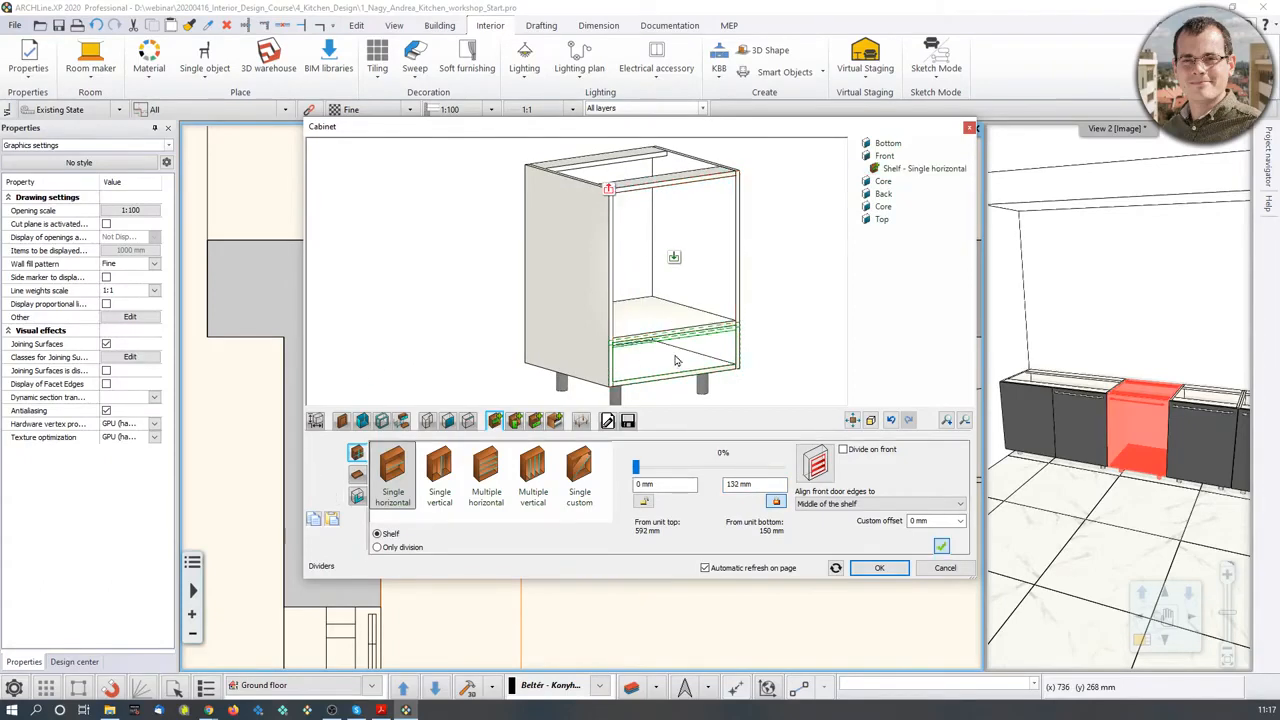
{"action": "left_click", "coordinate": [537, 421]}
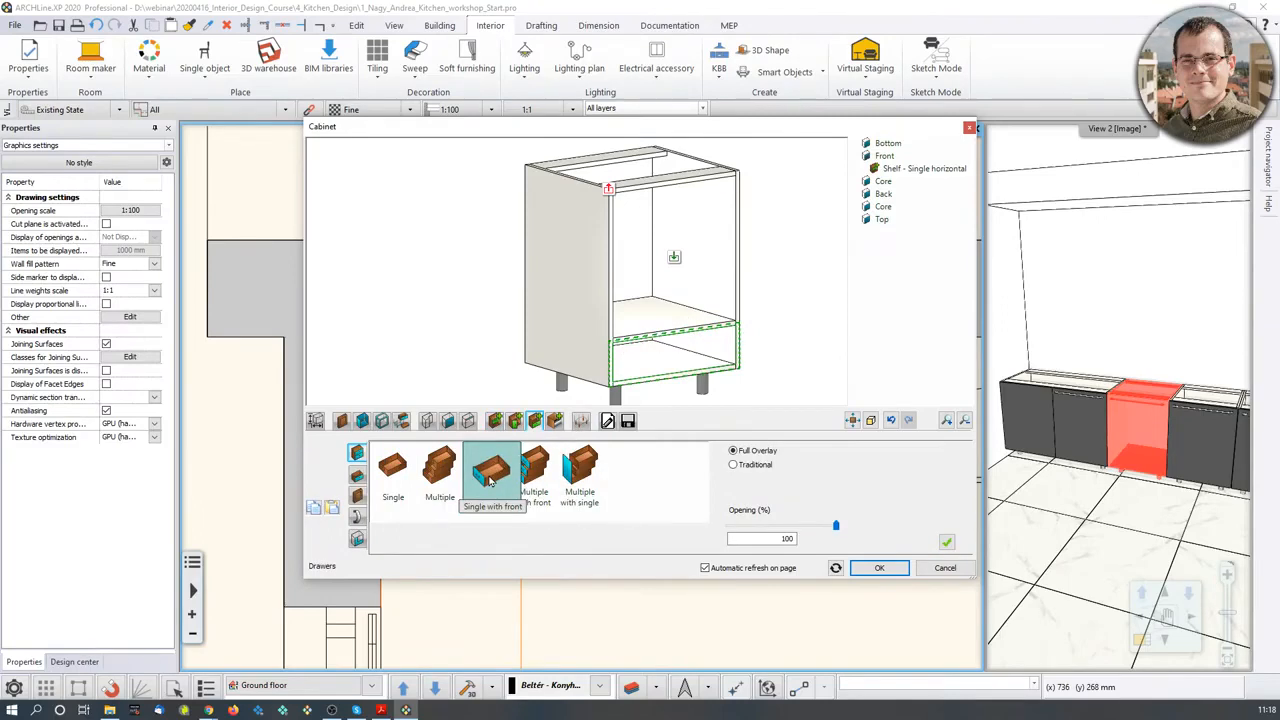
{"action": "left_click", "coordinate": [947, 543]}
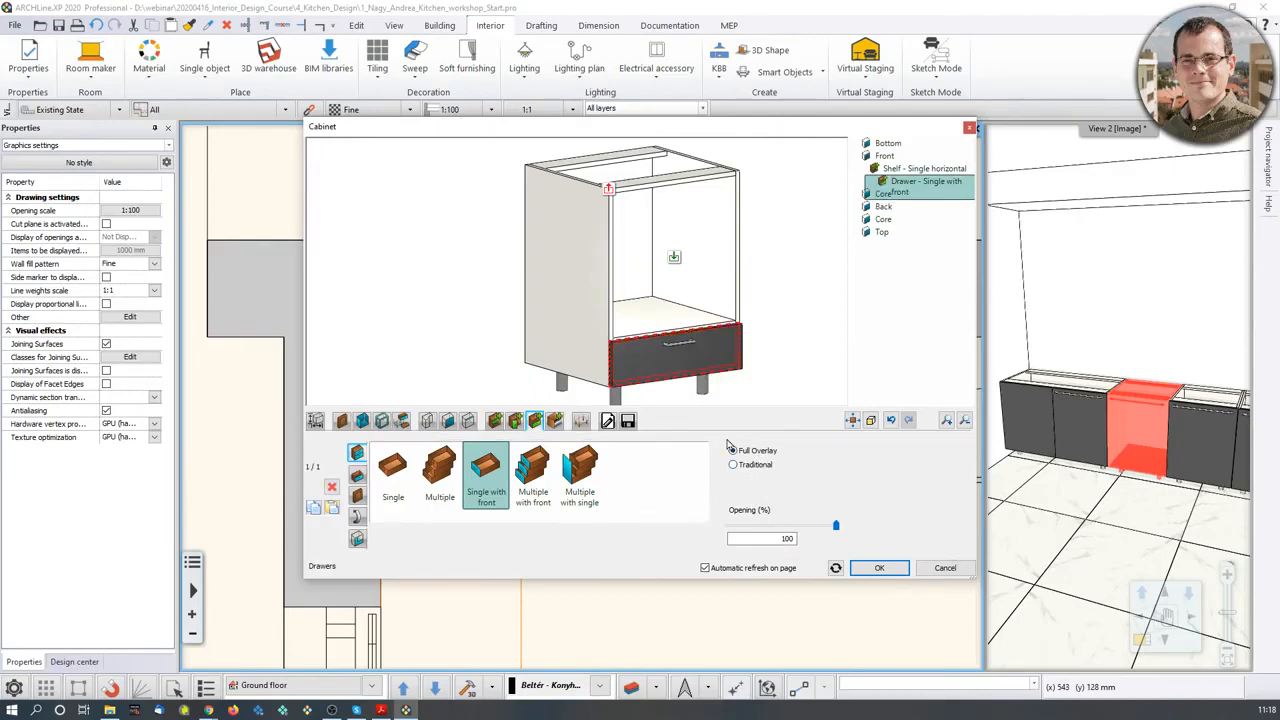
{"action": "left_click", "coordinate": [357, 516]}
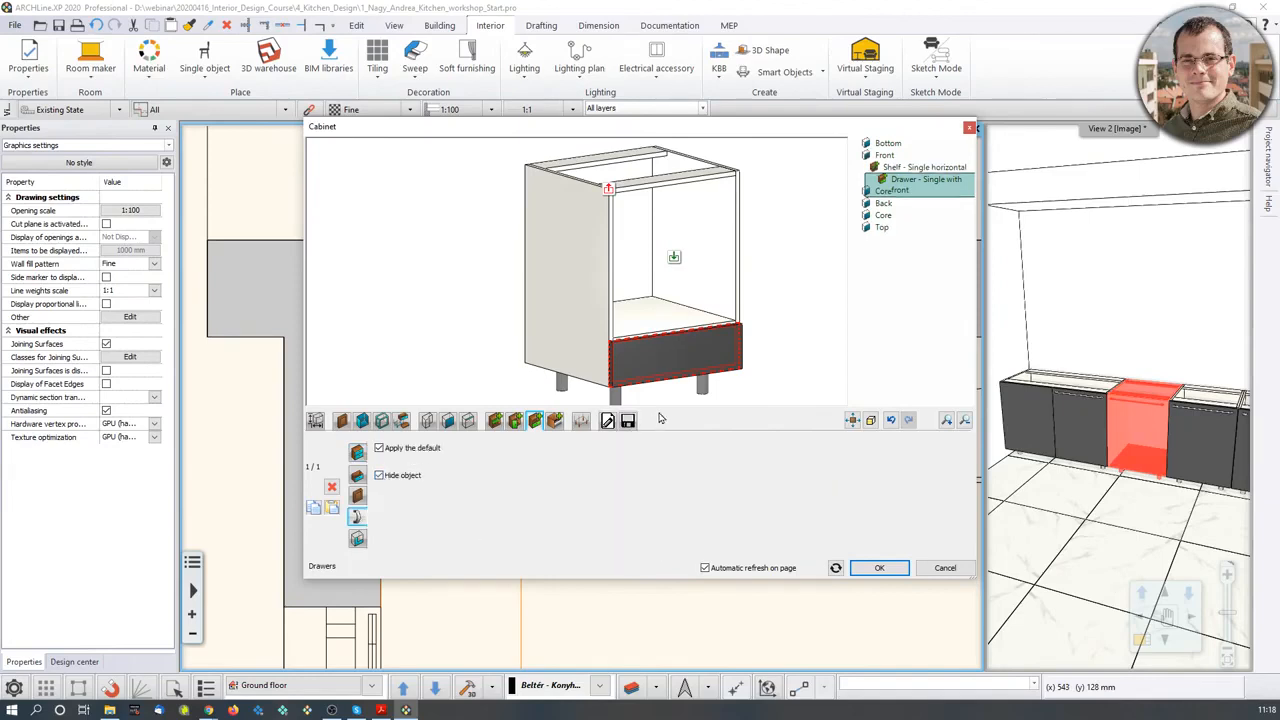
{"action": "scroll", "coordinate": [645, 348], "scroll_direction": "up", "scroll_amount": 3}
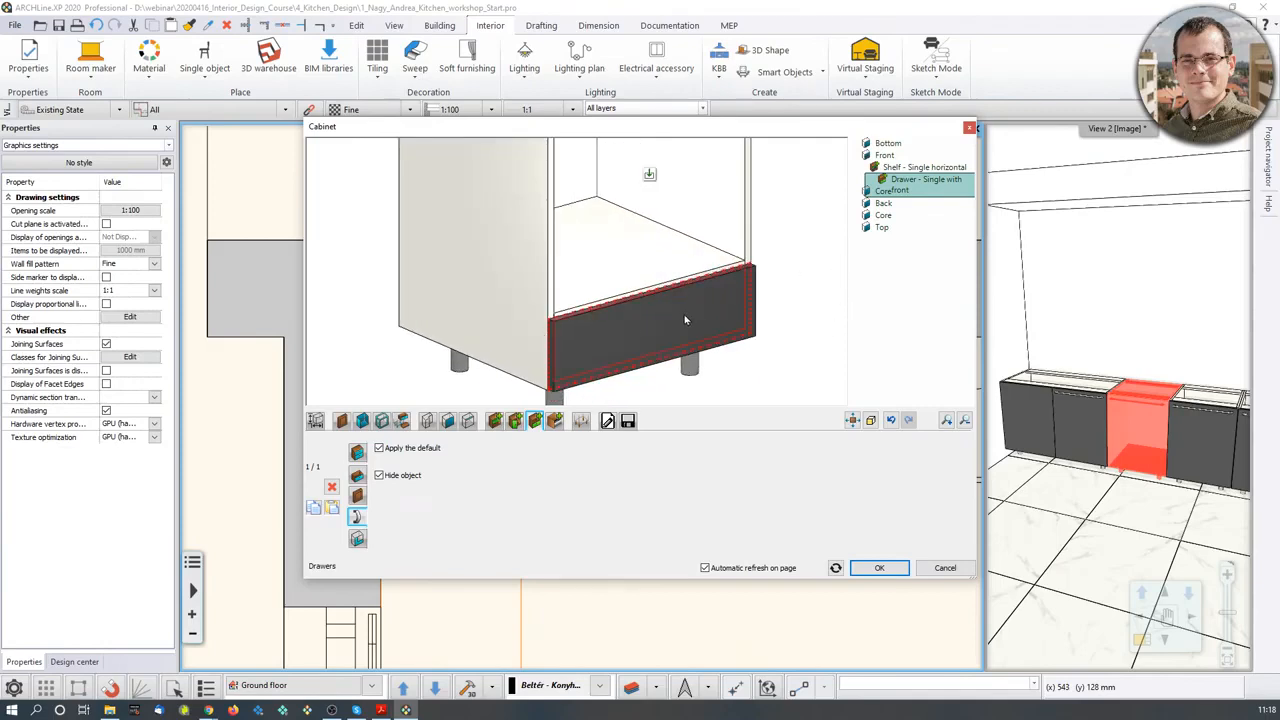
{"action": "scroll", "coordinate": [684, 320], "scroll_direction": "down", "scroll_amount": 2}
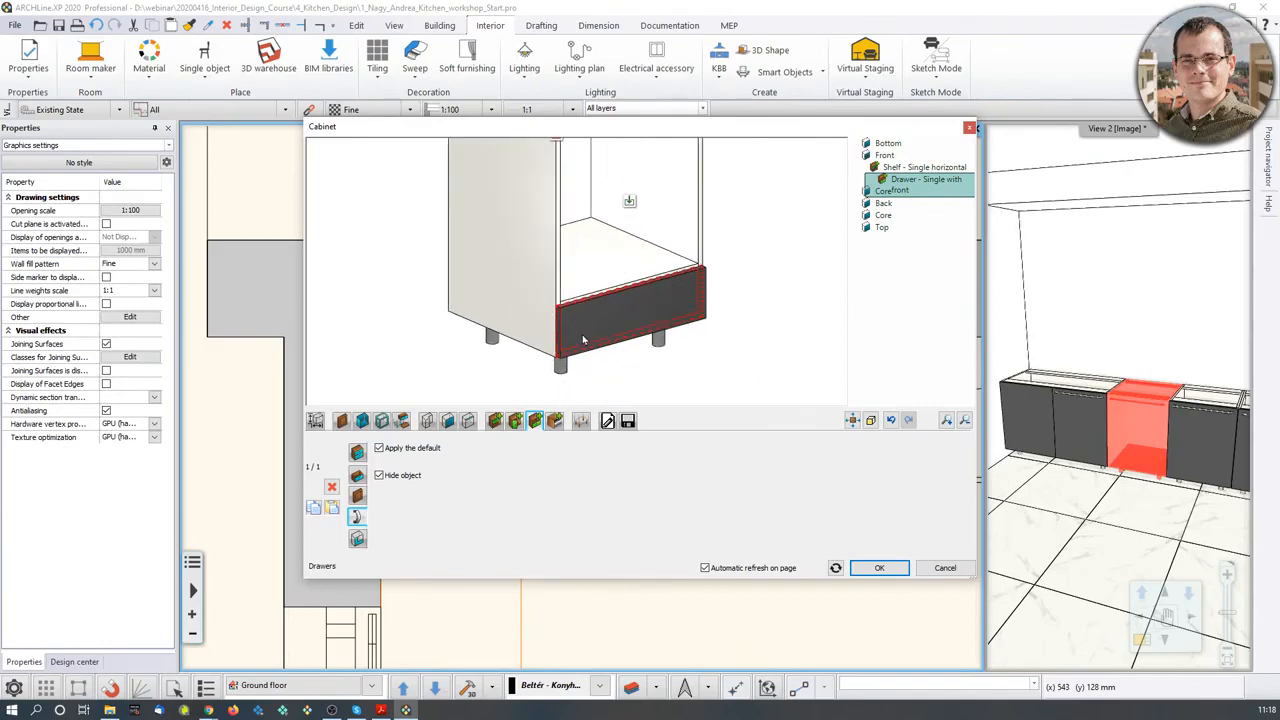
{"action": "middle_click_drag", "start_coordinate": [674, 271], "coordinate": [670, 283]}
{"action": "scroll", "coordinate": [635, 305], "scroll_direction": "down", "scroll_amount": 4}
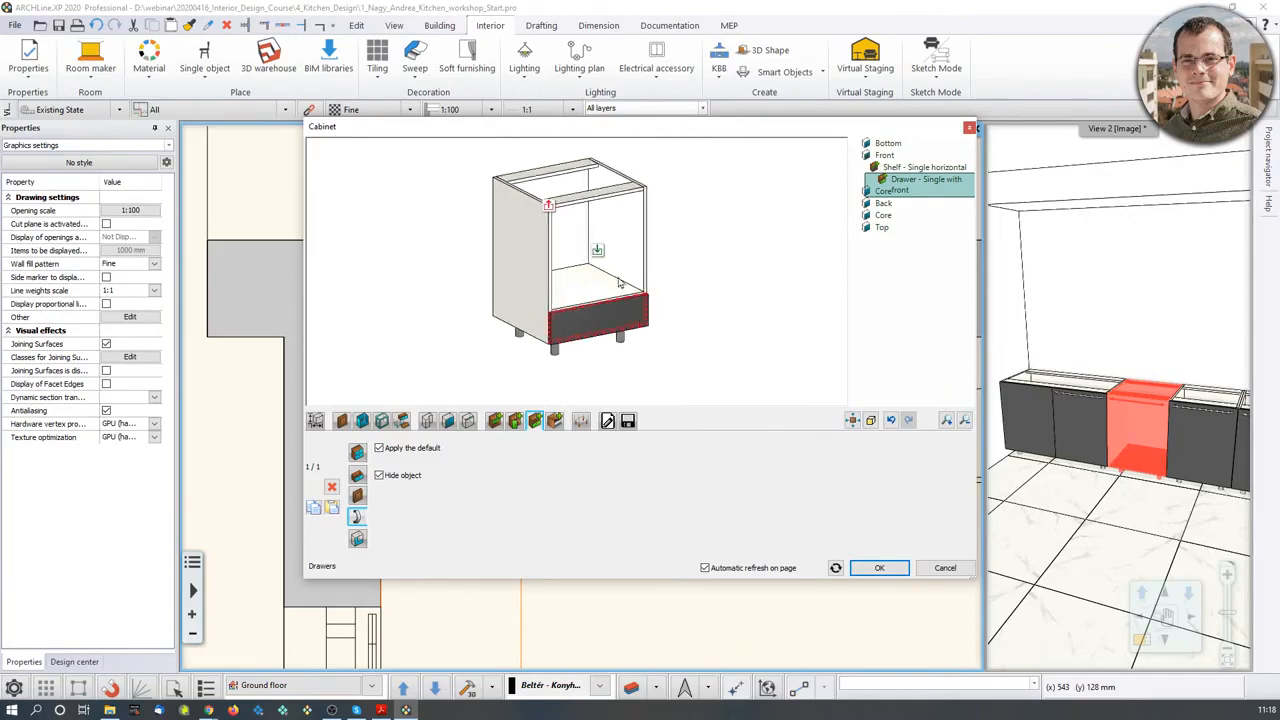
- Find the Miele-combi-oven in the object library and insert it as an appliance in the cabinet's upper compartment
{"action": "left_click", "coordinate": [598, 252]}
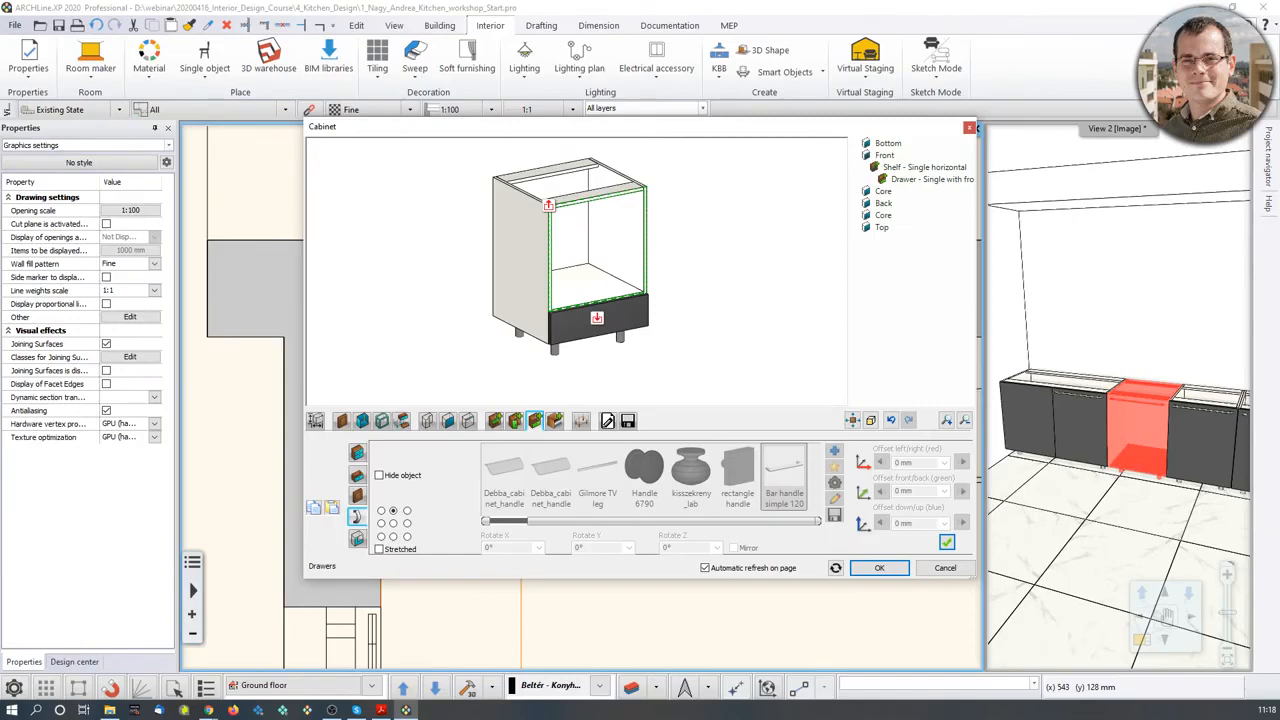
{"action": "left_click", "coordinate": [557, 421]}
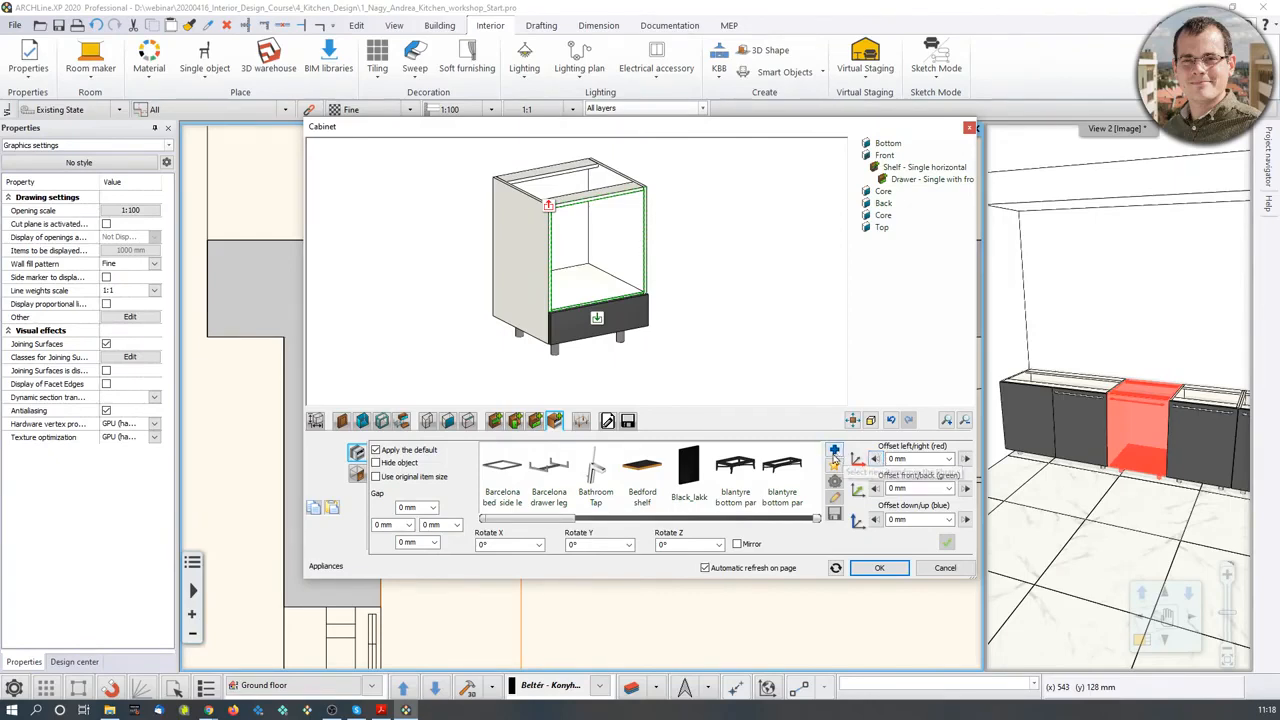
{"action": "left_click", "coordinate": [834, 450]}
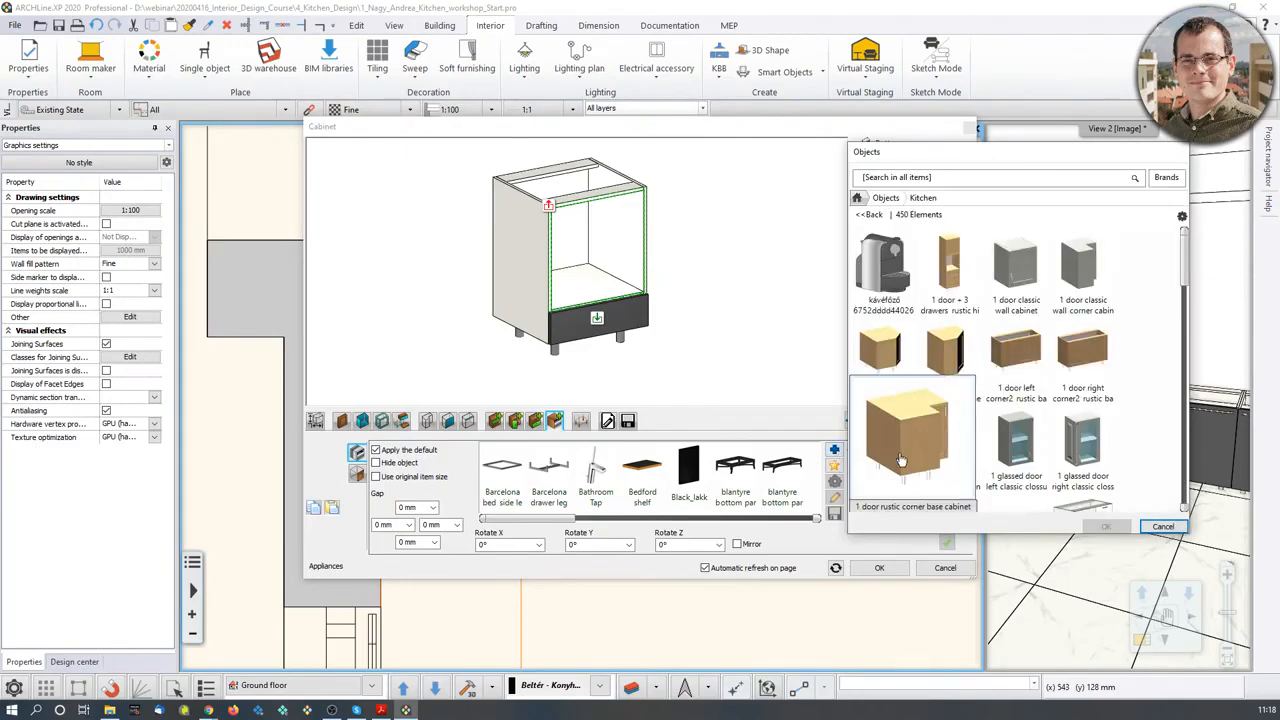
{"action": "left_click", "coordinate": [857, 198]}
{"action": "left_click", "coordinate": [928, 178]}
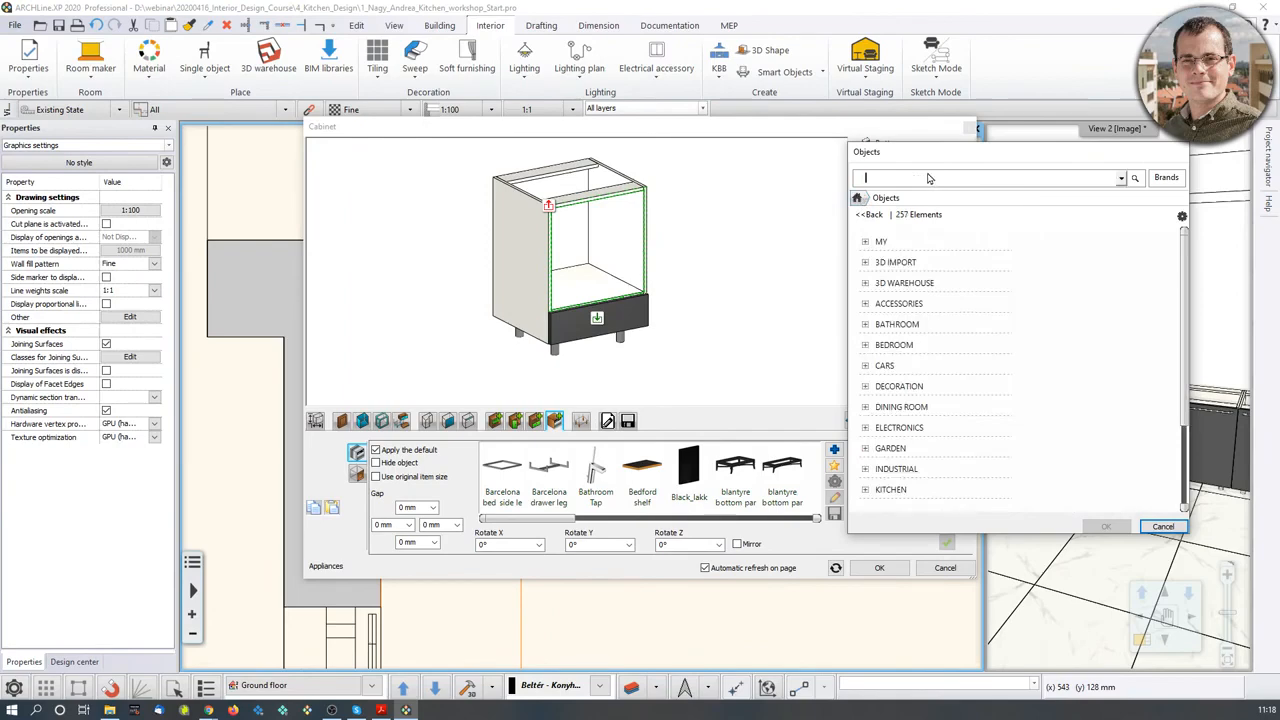
{"action": "type", "text": "Miele-combi-oven"}
{"action": "key", "text": "Return"}
{"action": "left_click", "coordinate": [882, 265]}
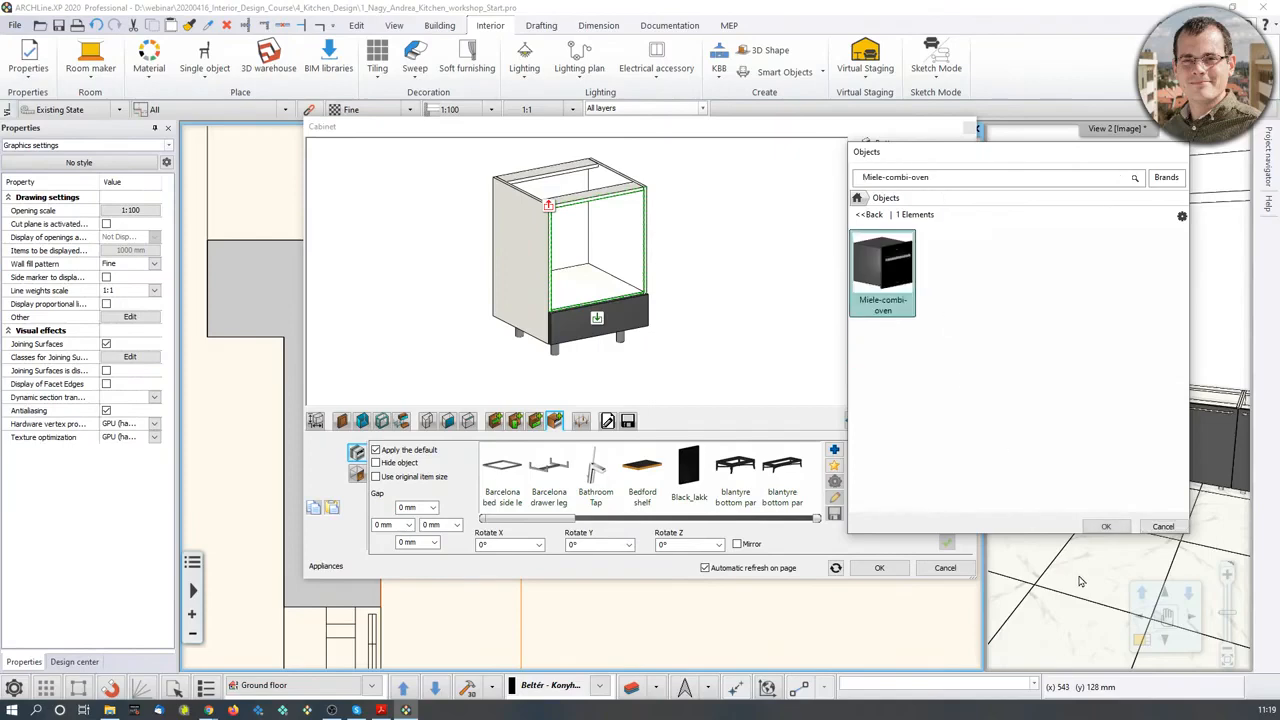
{"action": "left_click", "coordinate": [1106, 526]}
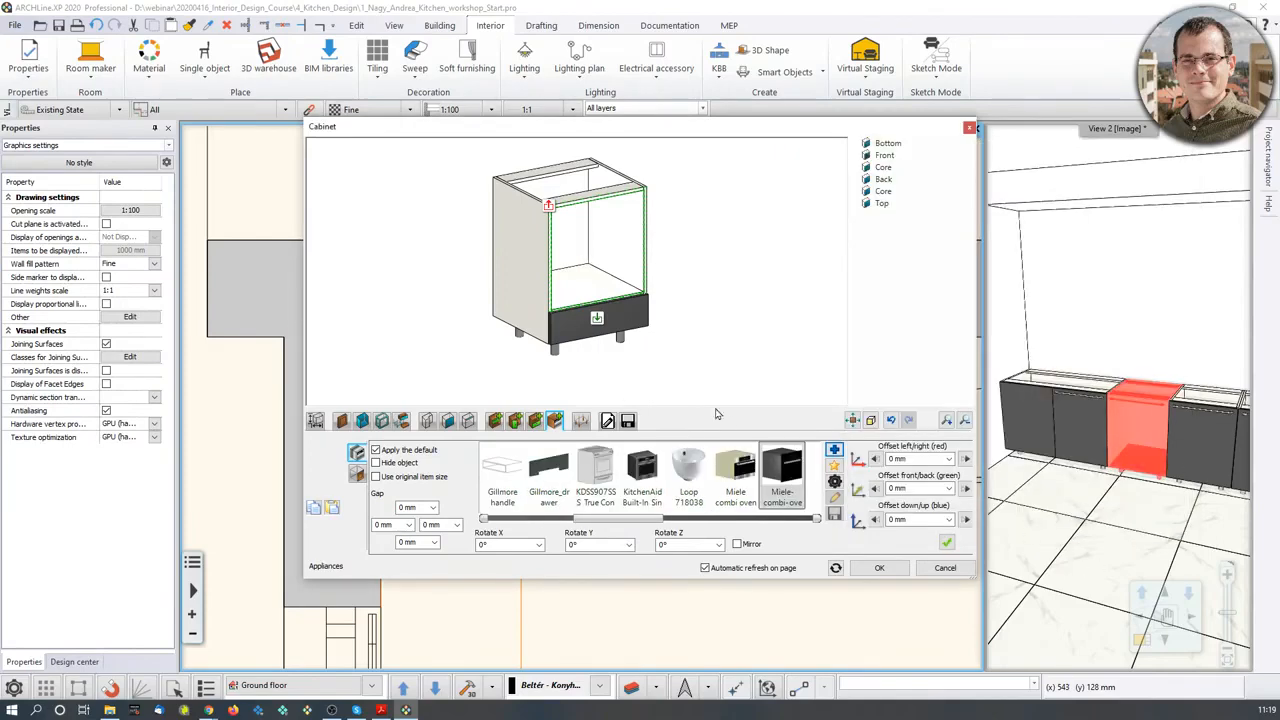
{"action": "left_click", "coordinate": [946, 542]}
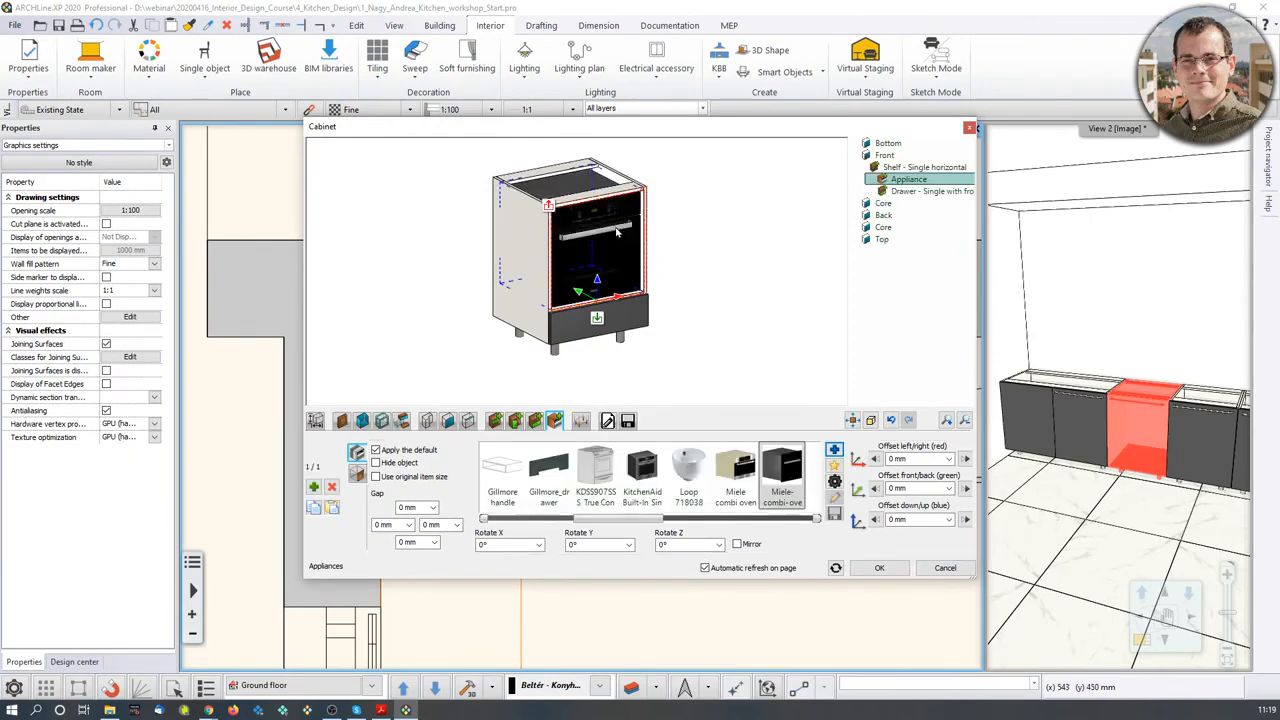
{"action": "scroll", "coordinate": [622, 255], "scroll_direction": "up", "scroll_amount": 3}
{"action": "scroll", "coordinate": [622, 255], "scroll_direction": "down", "scroll_amount": 3}
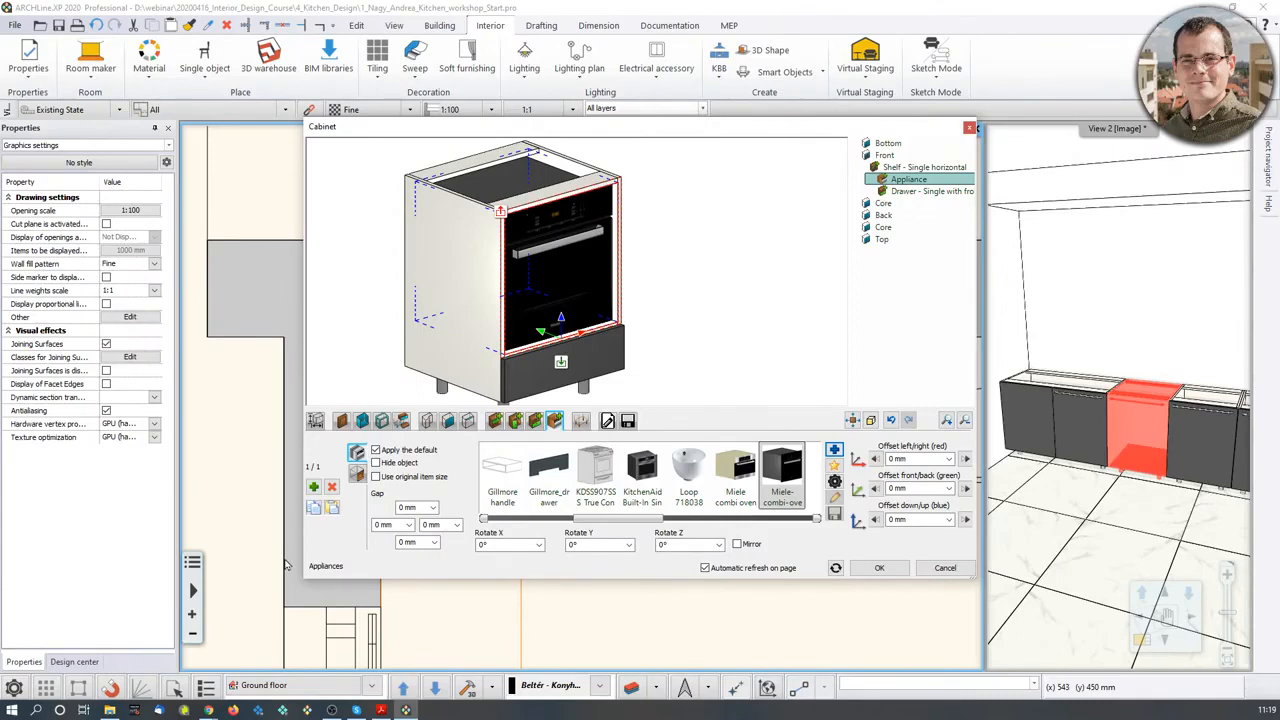
- Use the oven's original item size and offset it -60 mm front/back and -10 mm down/up
{"action": "left_click", "coordinate": [377, 478]}
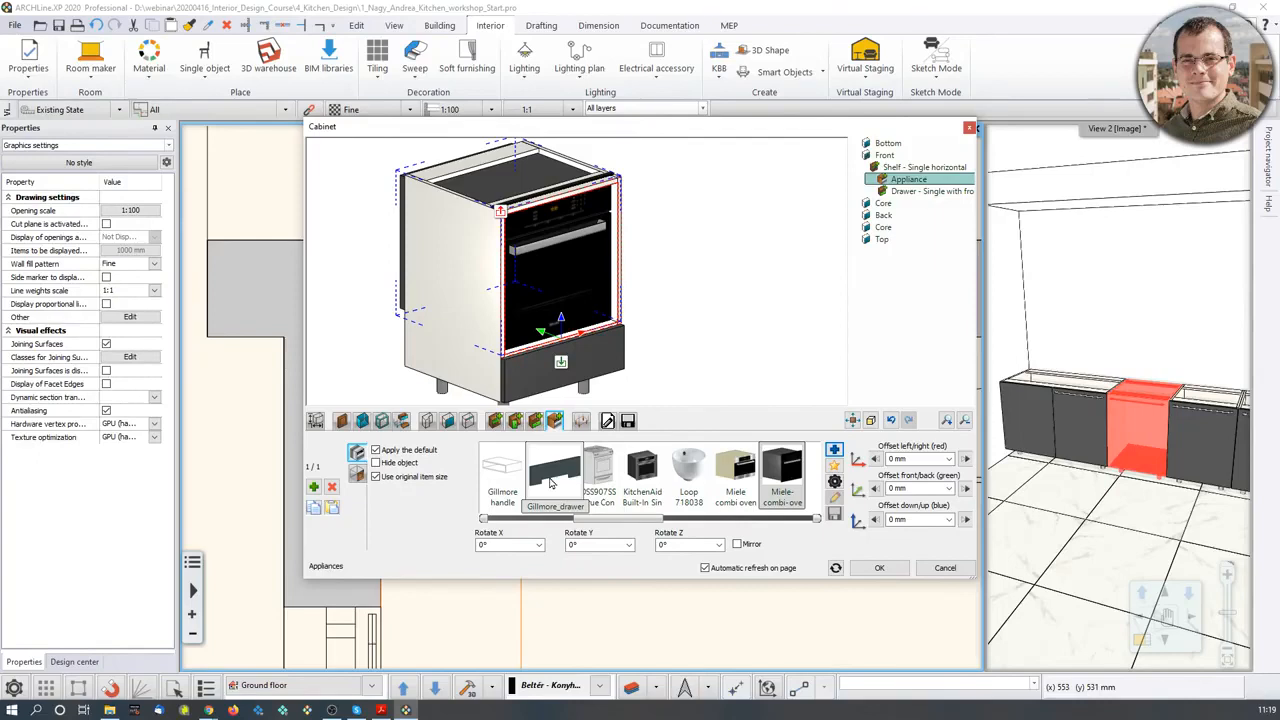
{"action": "left_click", "coordinate": [379, 477]}
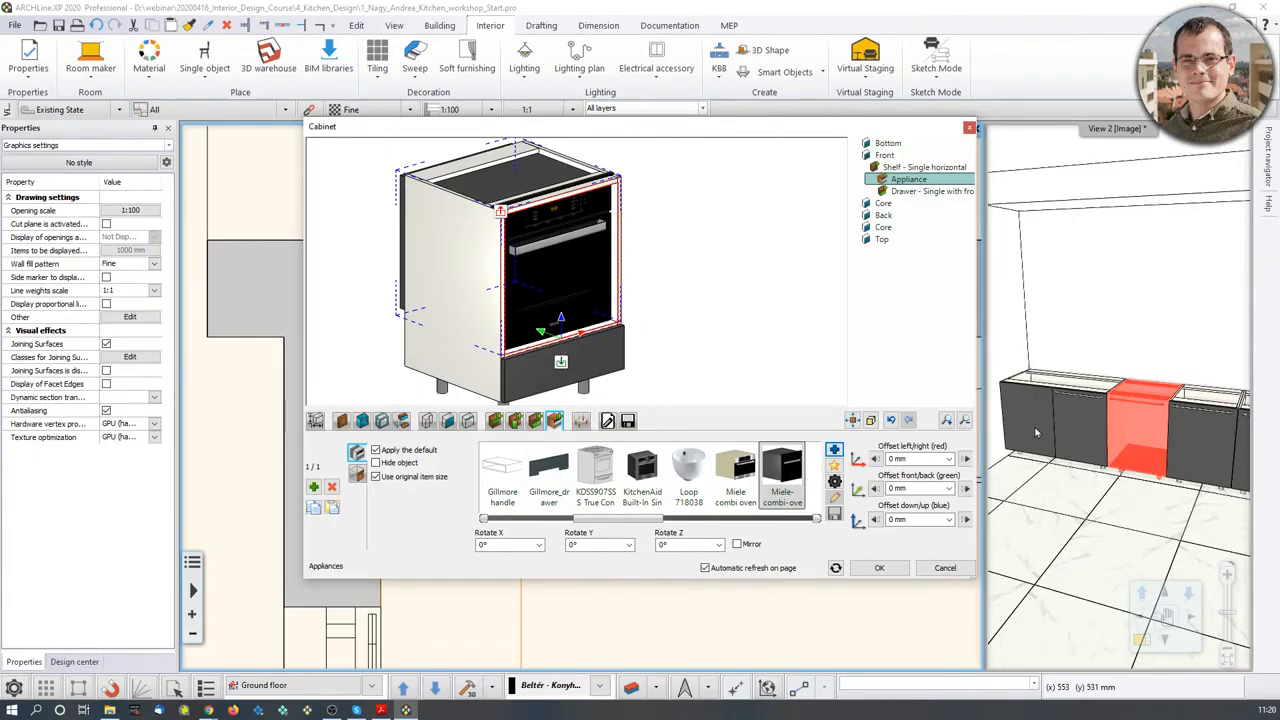
{"action": "double_click", "coordinate": [900, 488]}
{"action": "type", "text": "-60"}
{"action": "key", "text": "Return"}
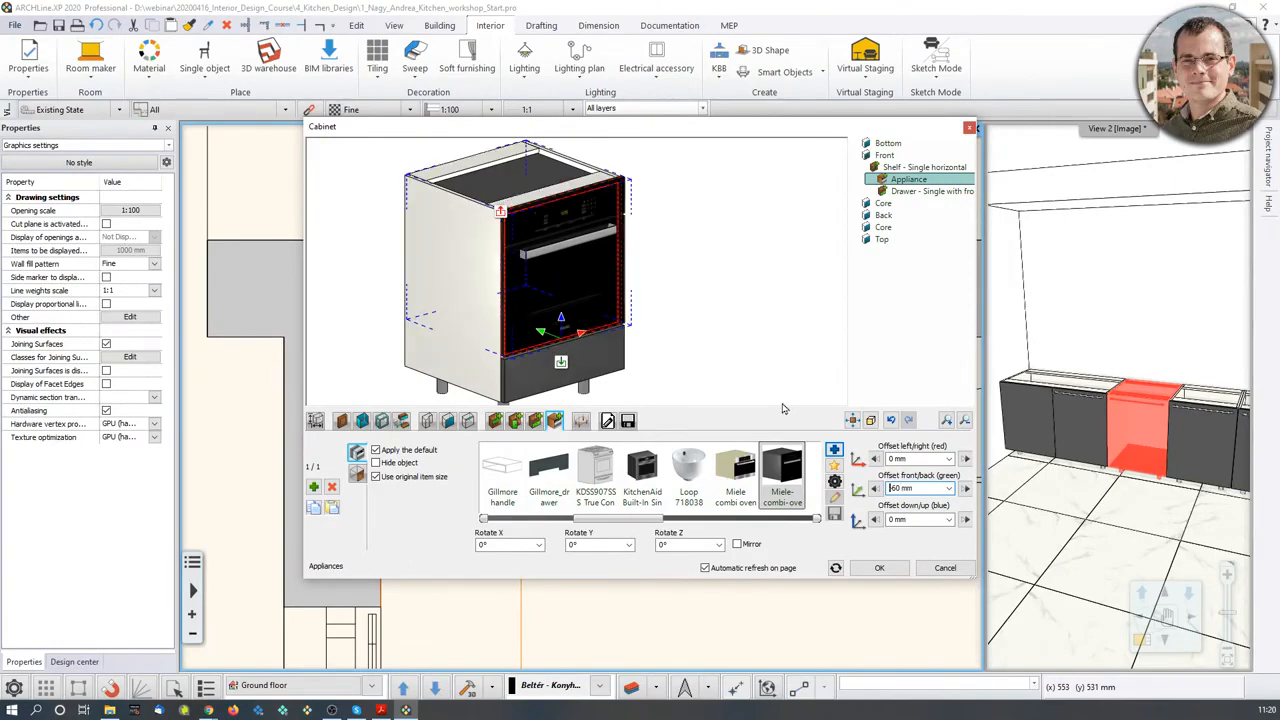
{"action": "left_click_drag", "start_coordinate": [890, 520], "coordinate": [932, 531]}
{"action": "type", "text": "-10"}
{"action": "key", "text": "Return"}
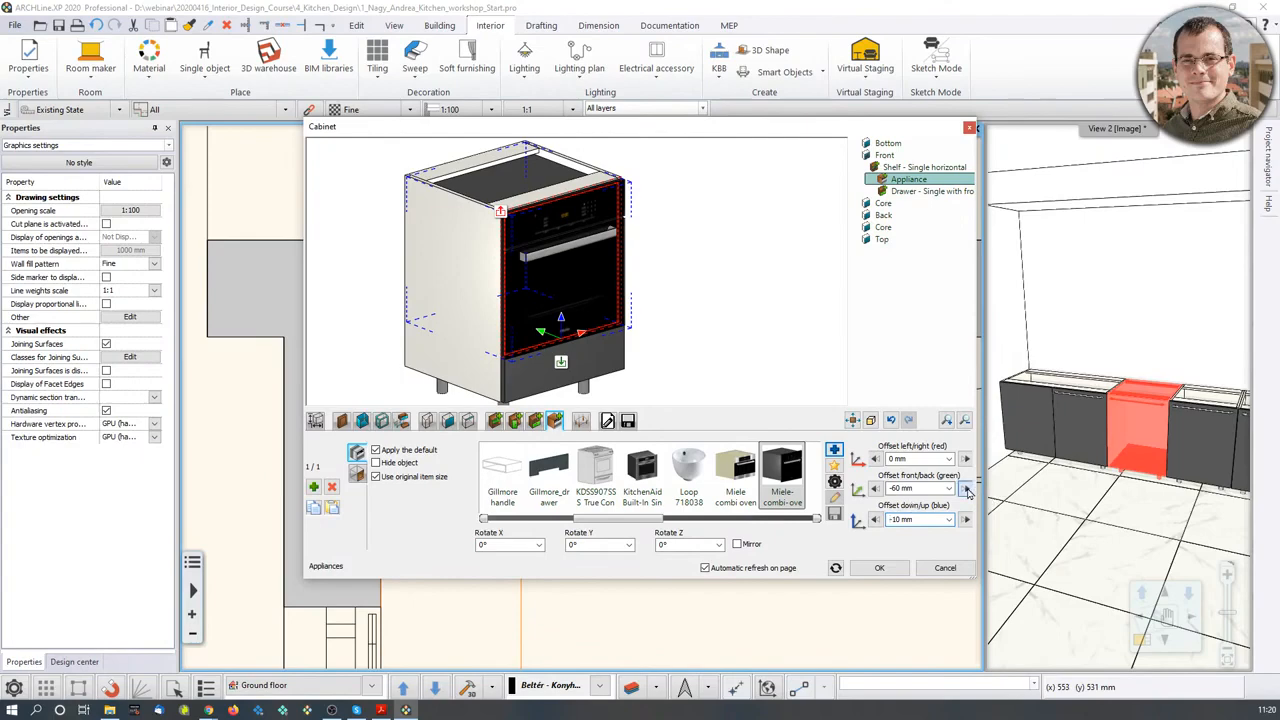
- Try the oven's front/back offset at -30 mm, then return it to -60 mm
{"action": "left_click", "coordinate": [966, 489]}
{"action": "left_click", "coordinate": [966, 489]}
{"action": "left_click", "coordinate": [966, 489]}
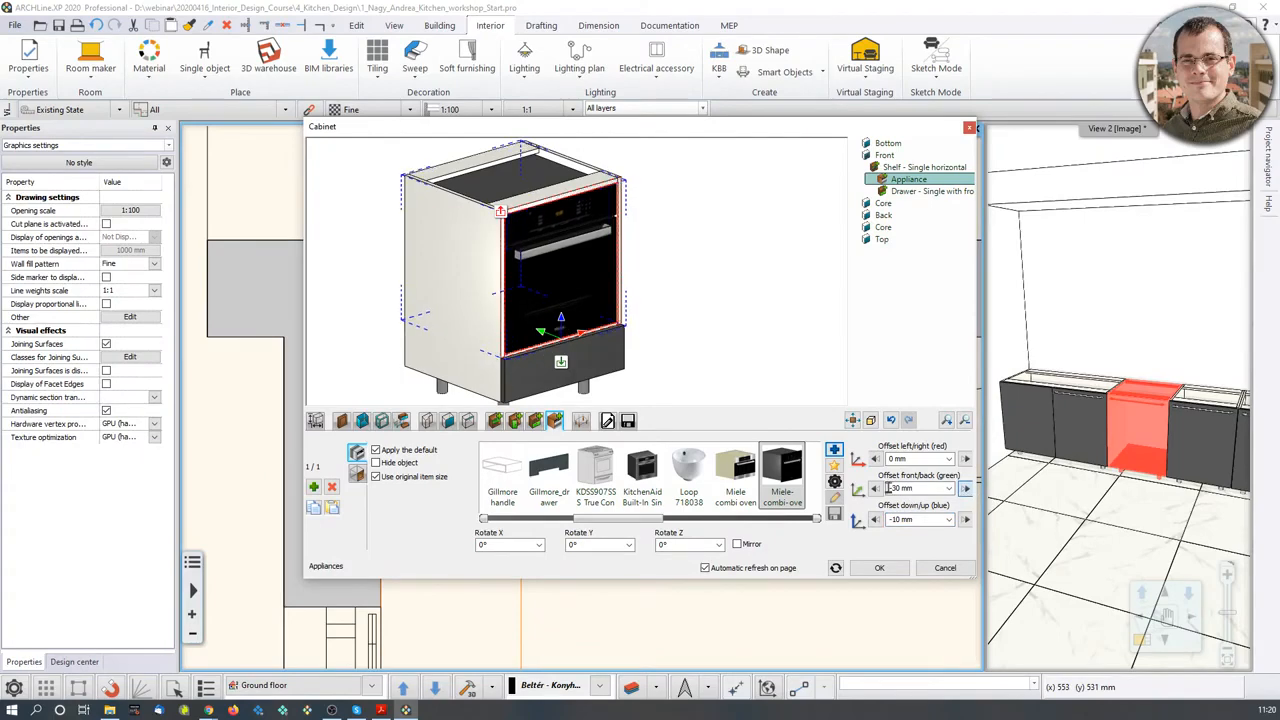
{"action": "left_click", "coordinate": [875, 489]}
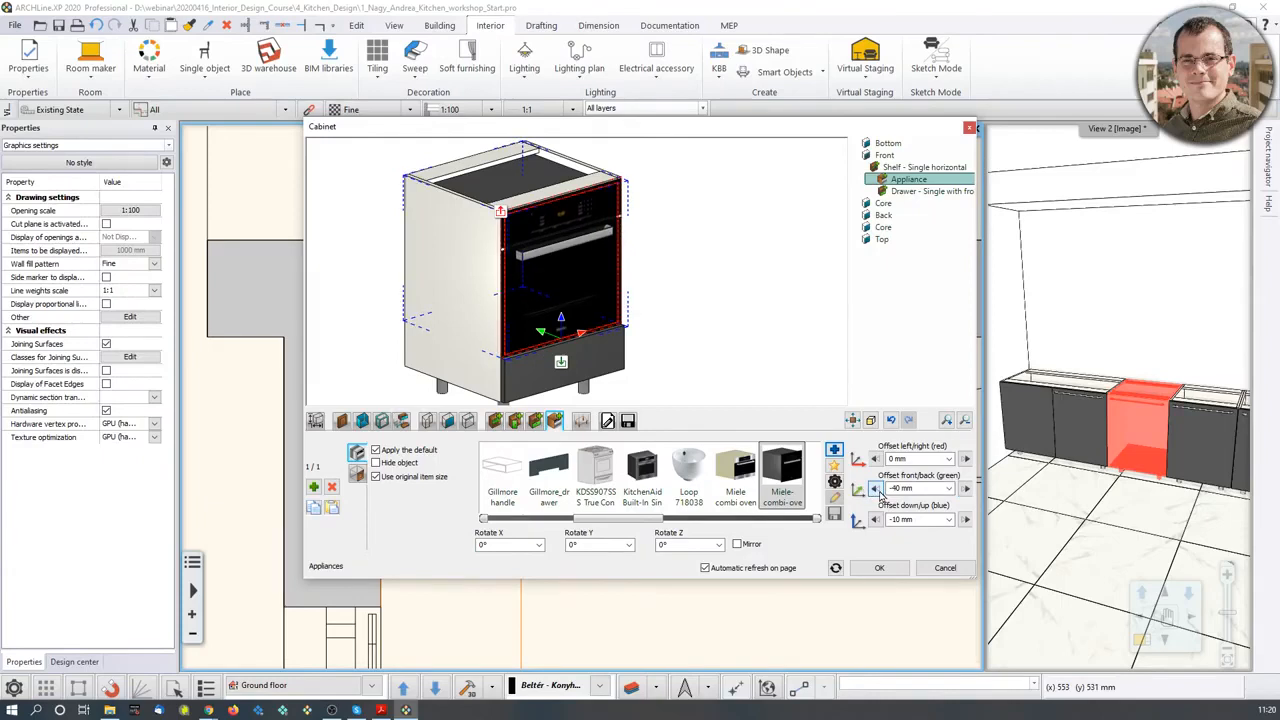
{"action": "left_click", "coordinate": [875, 489]}
{"action": "left_click", "coordinate": [875, 489]}
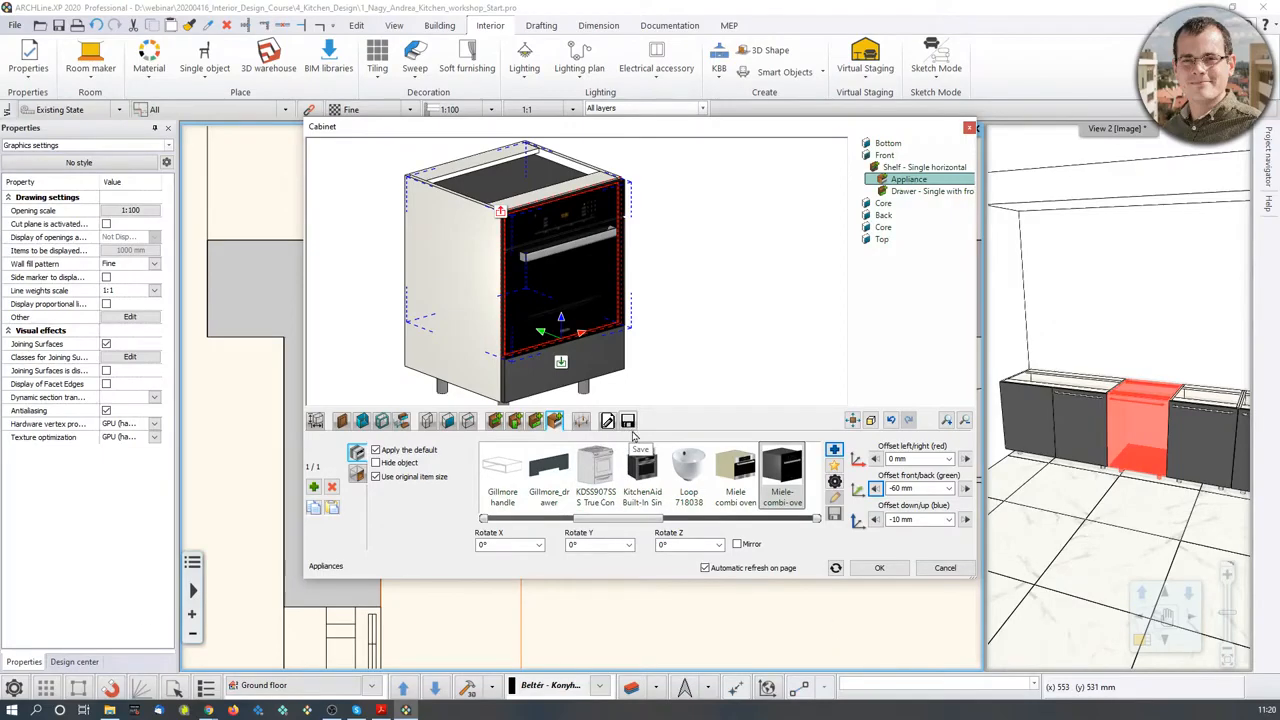
- Apply the oven changes to the cabinet and check it within the kitchen's cabinet row in 3D
{"action": "left_click", "coordinate": [893, 570]}
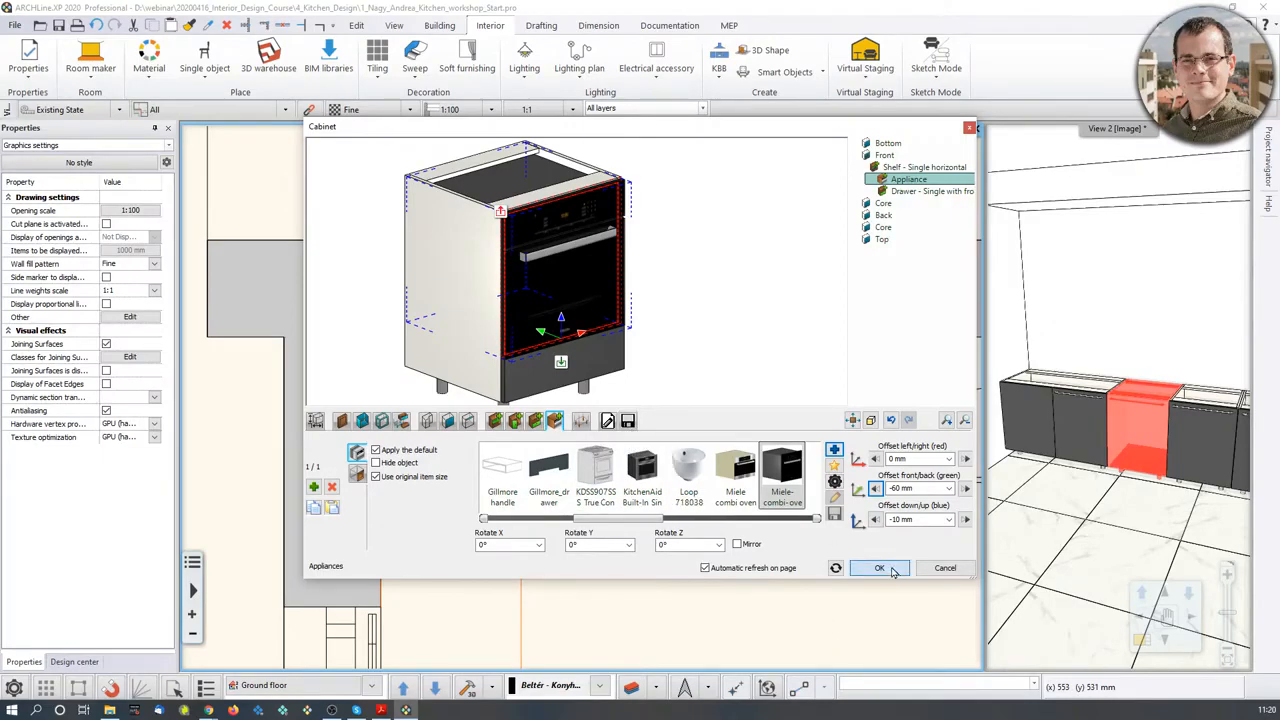
{"action": "scroll", "coordinate": [1078, 345], "scroll_direction": "up", "scroll_amount": 10}
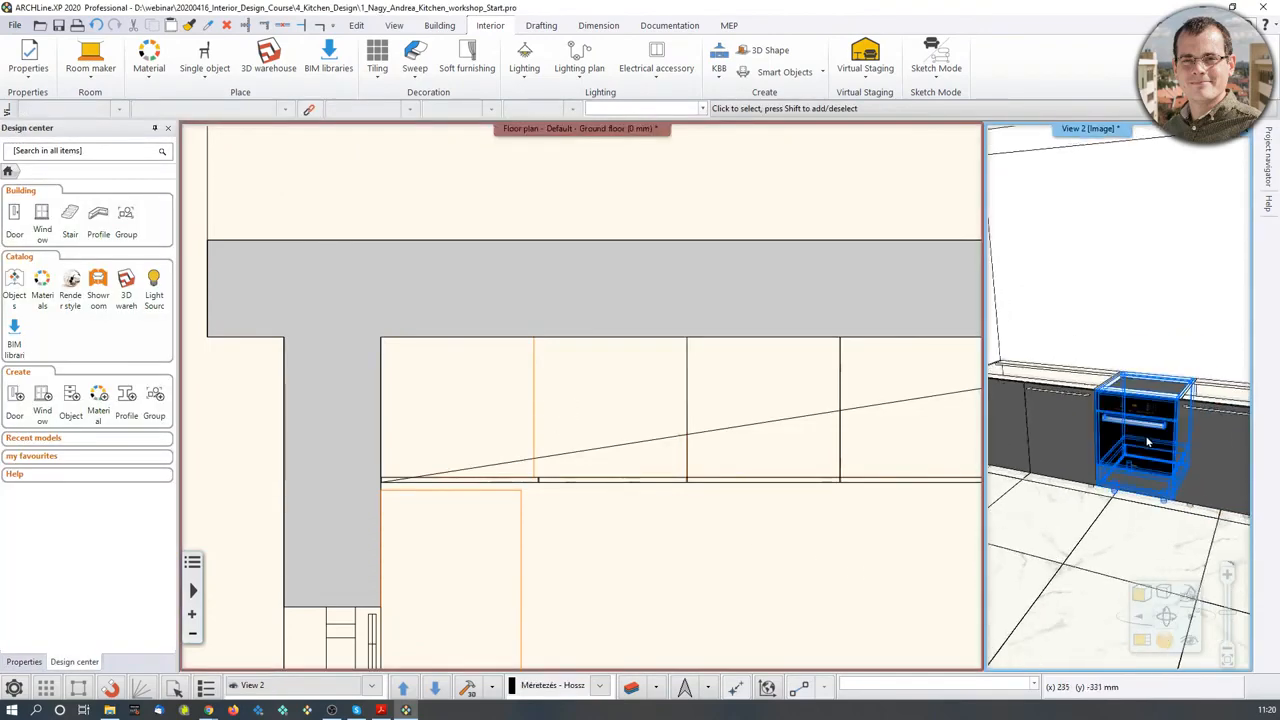
{"action": "scroll", "coordinate": [1078, 345], "scroll_direction": "down", "scroll_amount": 6}
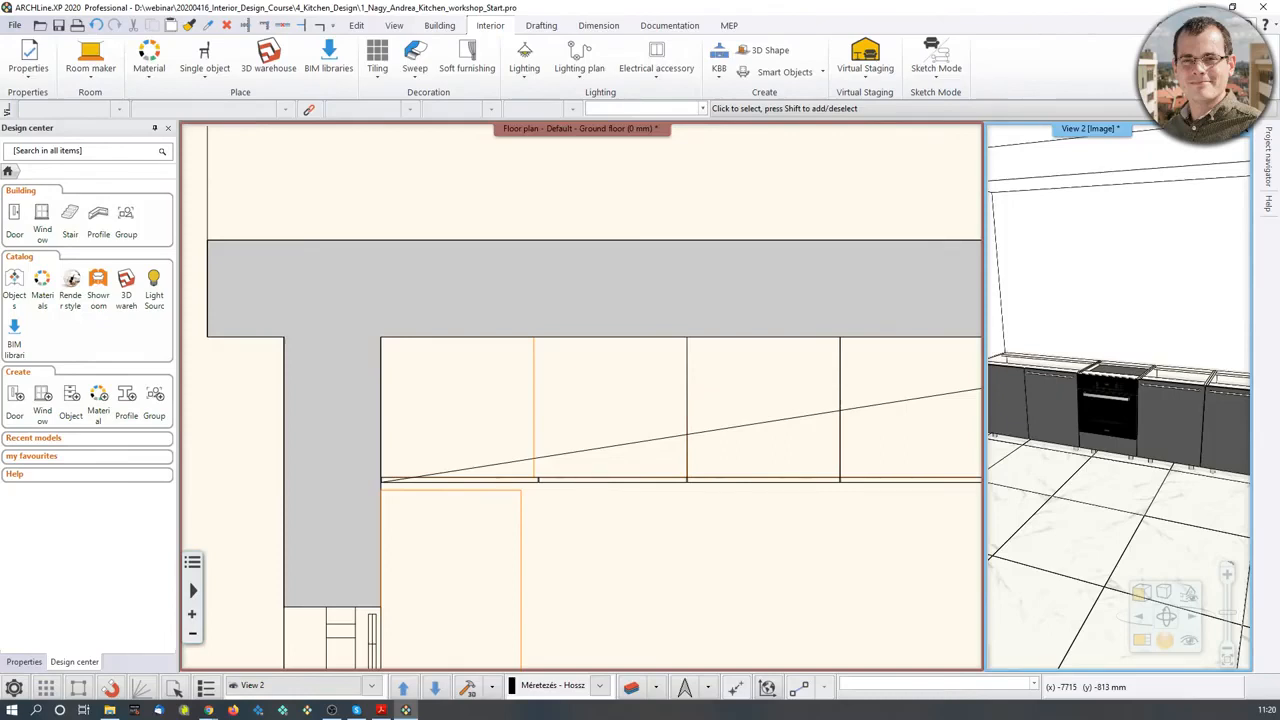
- Open the 600 mm base cabinet beside the oven unit for editing and remove its door
{"action": "left_click", "coordinate": [1177, 417]}
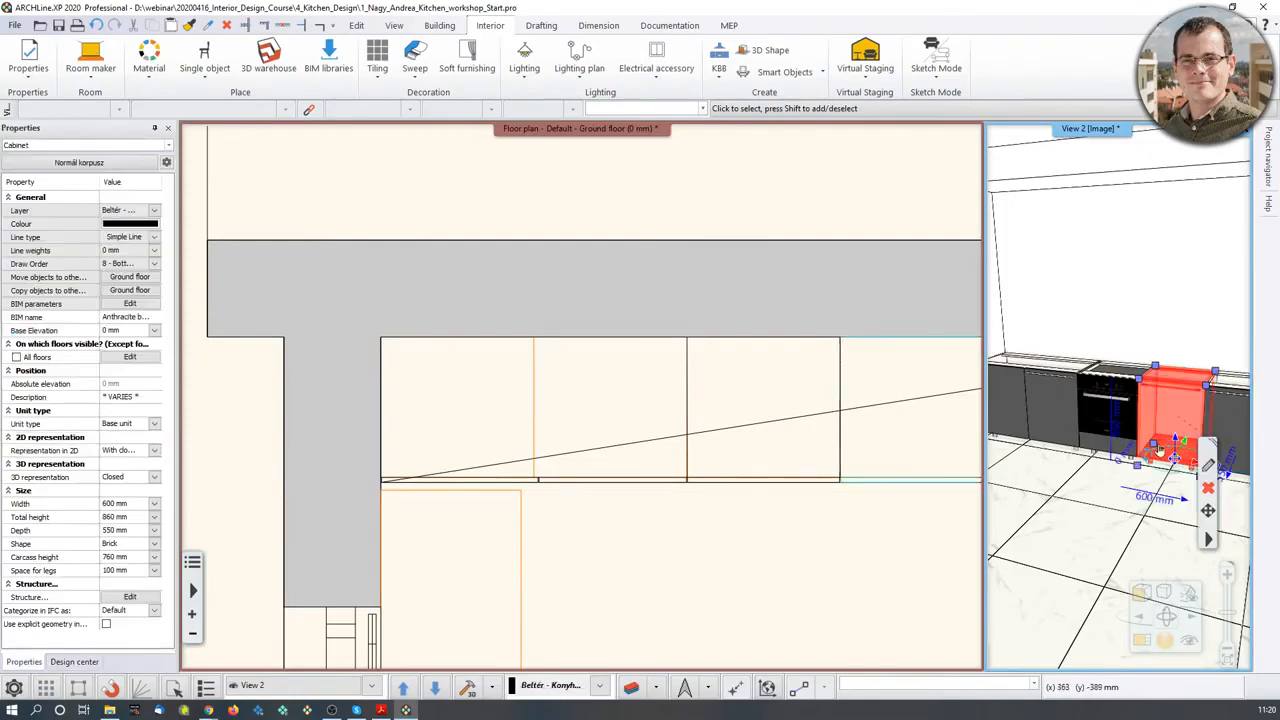
{"action": "mouse_move", "coordinate": [1140, 460]}
{"action": "middle_mouse_down"}
{"action": "mouse_move", "coordinate": [1122, 446]}
{"action": "mouse_move", "coordinate": [1134, 482]}
{"action": "middle_mouse_up"}
{"action": "scroll", "coordinate": [1134, 482], "scroll_direction": "up", "scroll_amount": 2}
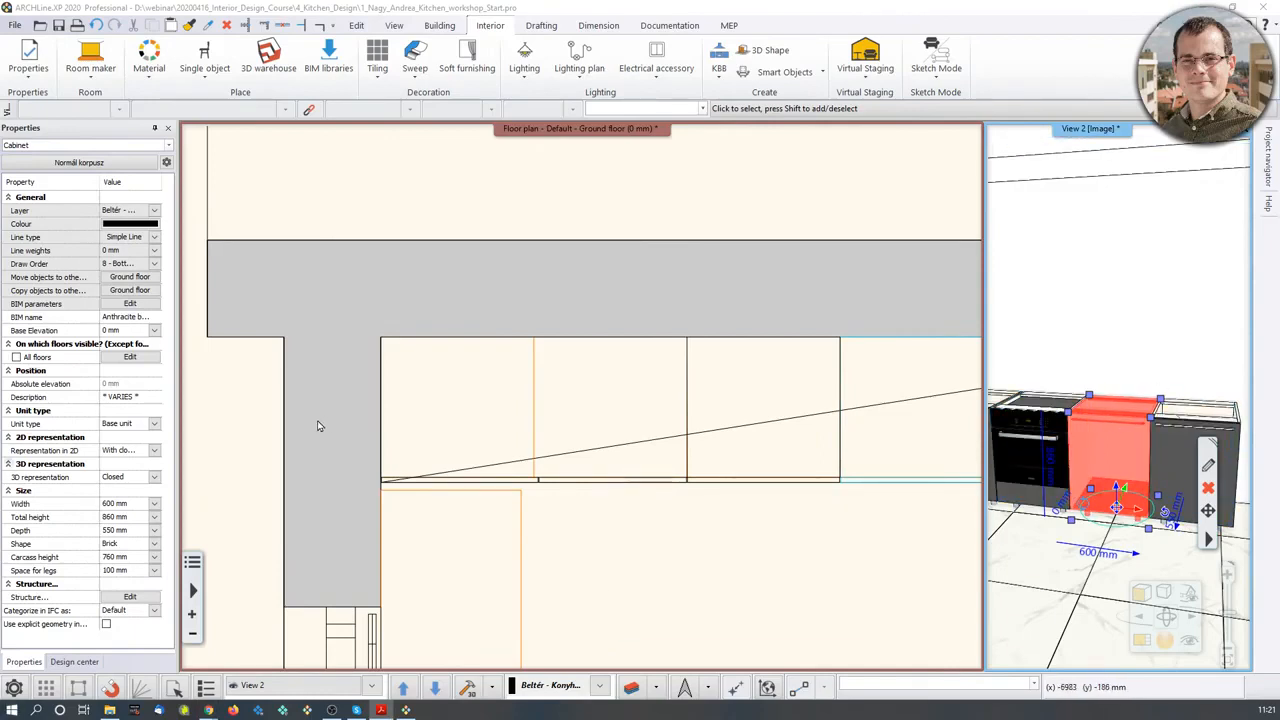
{"action": "left_click", "coordinate": [1208, 466]}
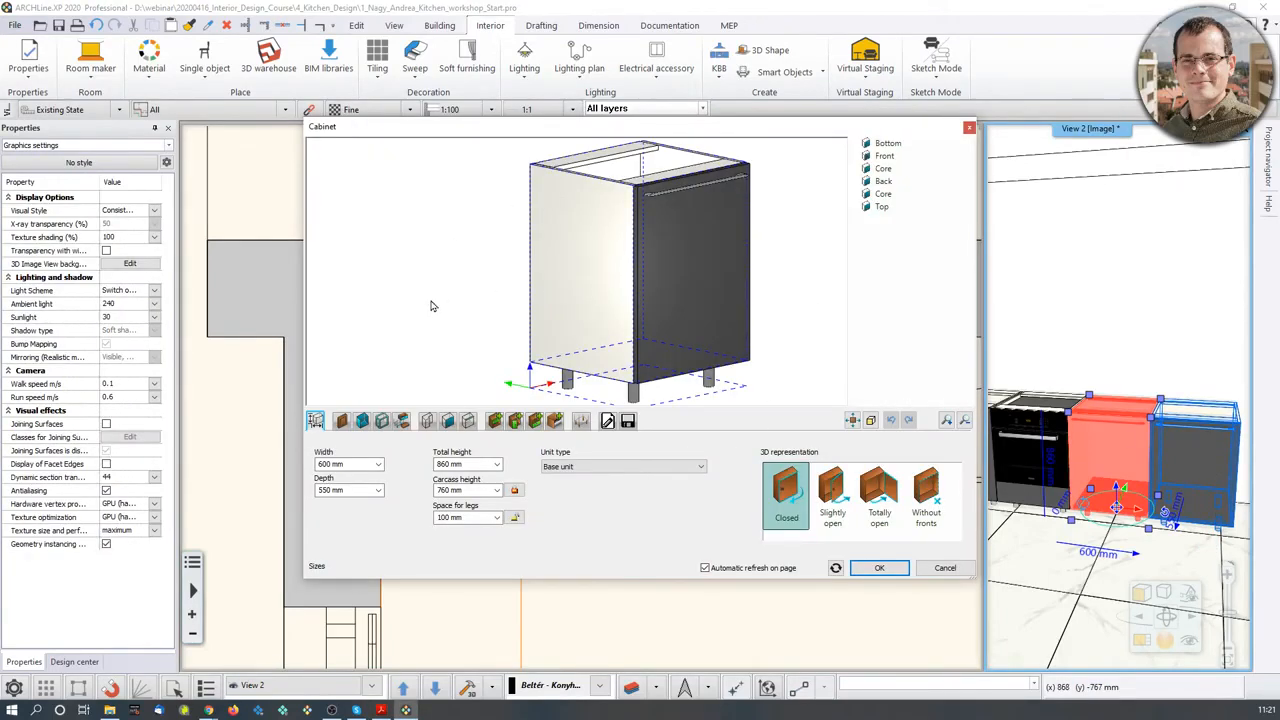
{"action": "left_click_drag", "start_coordinate": [711, 320], "coordinate": [678, 336]}
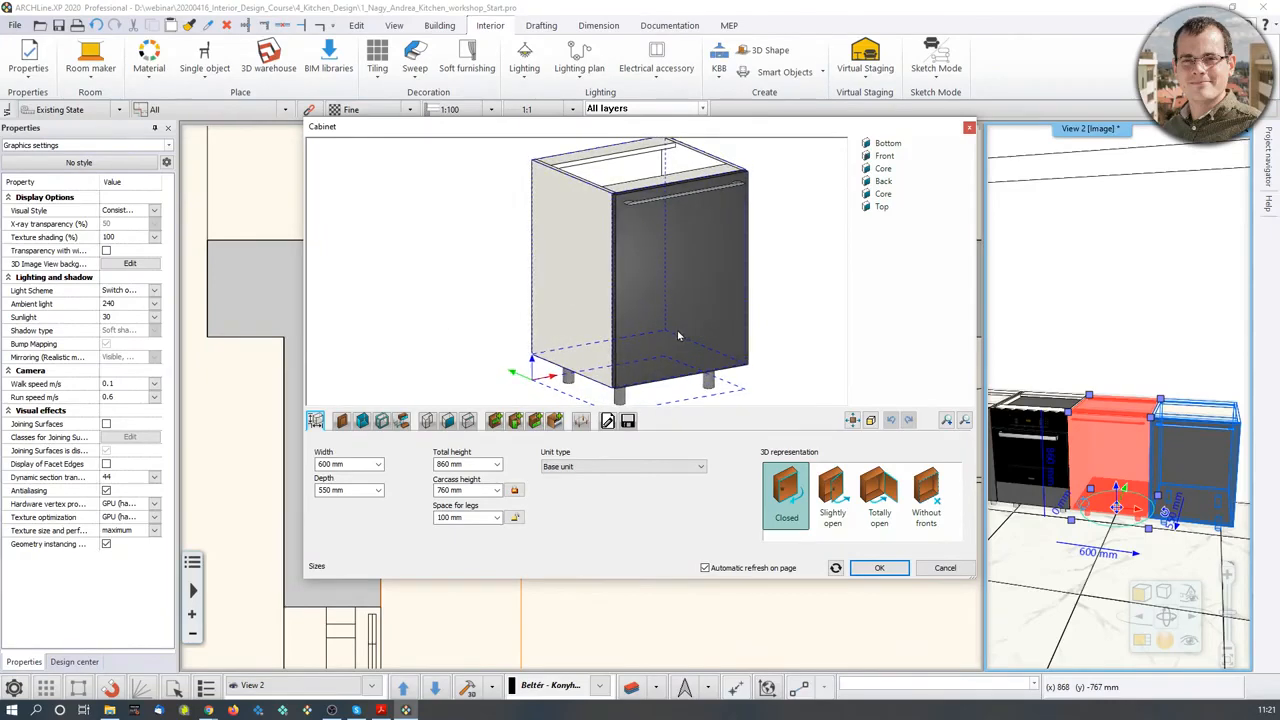
{"action": "left_click", "coordinate": [515, 421]}
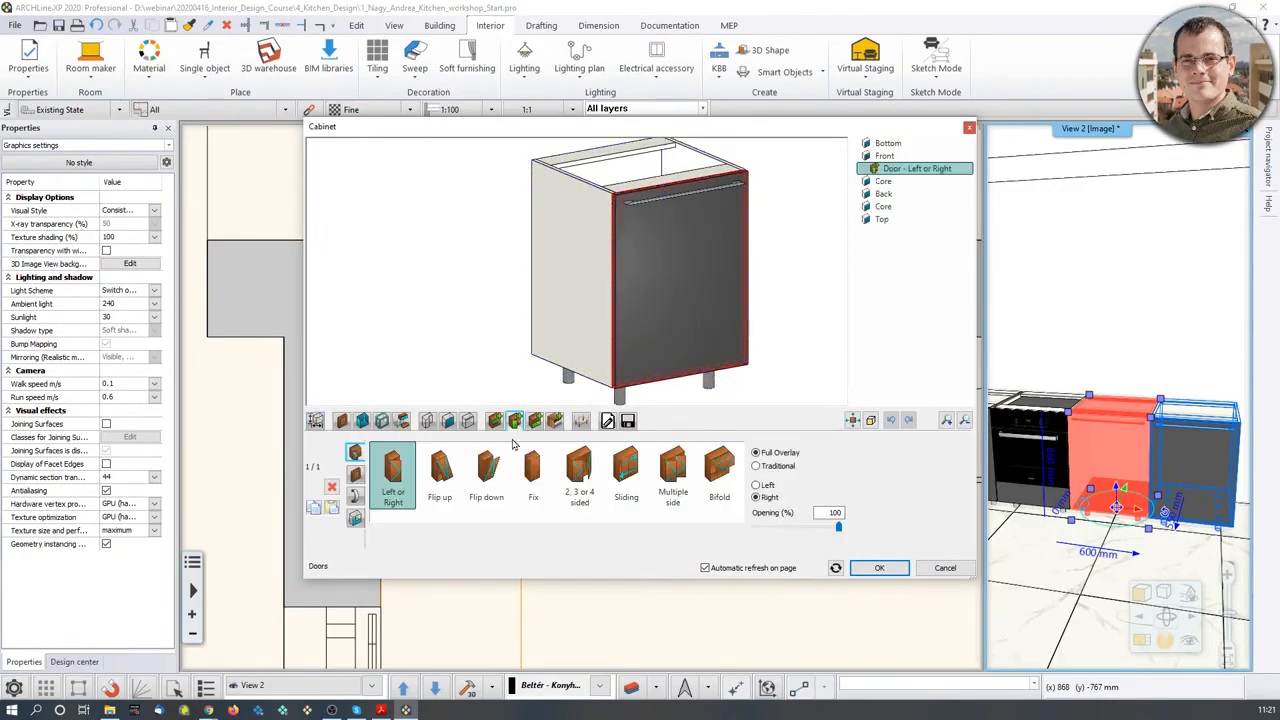
{"action": "left_click", "coordinate": [332, 488]}
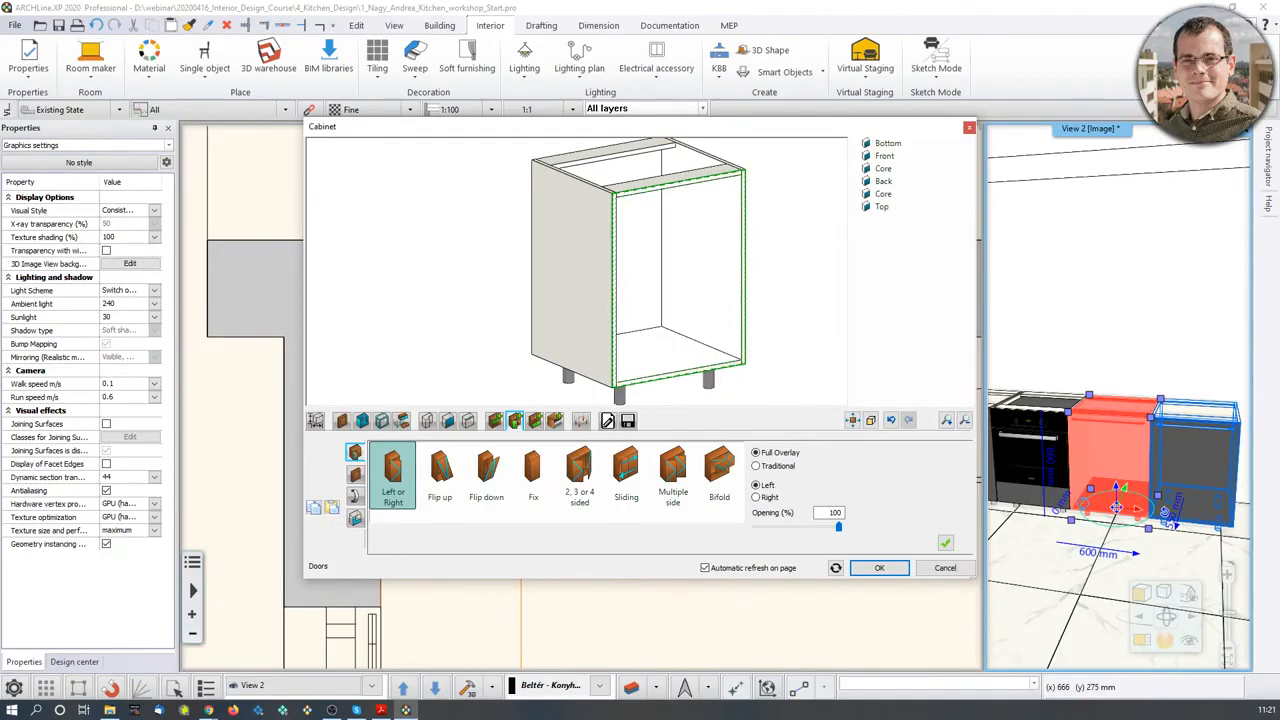
- Add a full overlay Multiple with single front drawer set with 3 items to the empty cabinet
{"action": "left_click", "coordinate": [535, 420]}
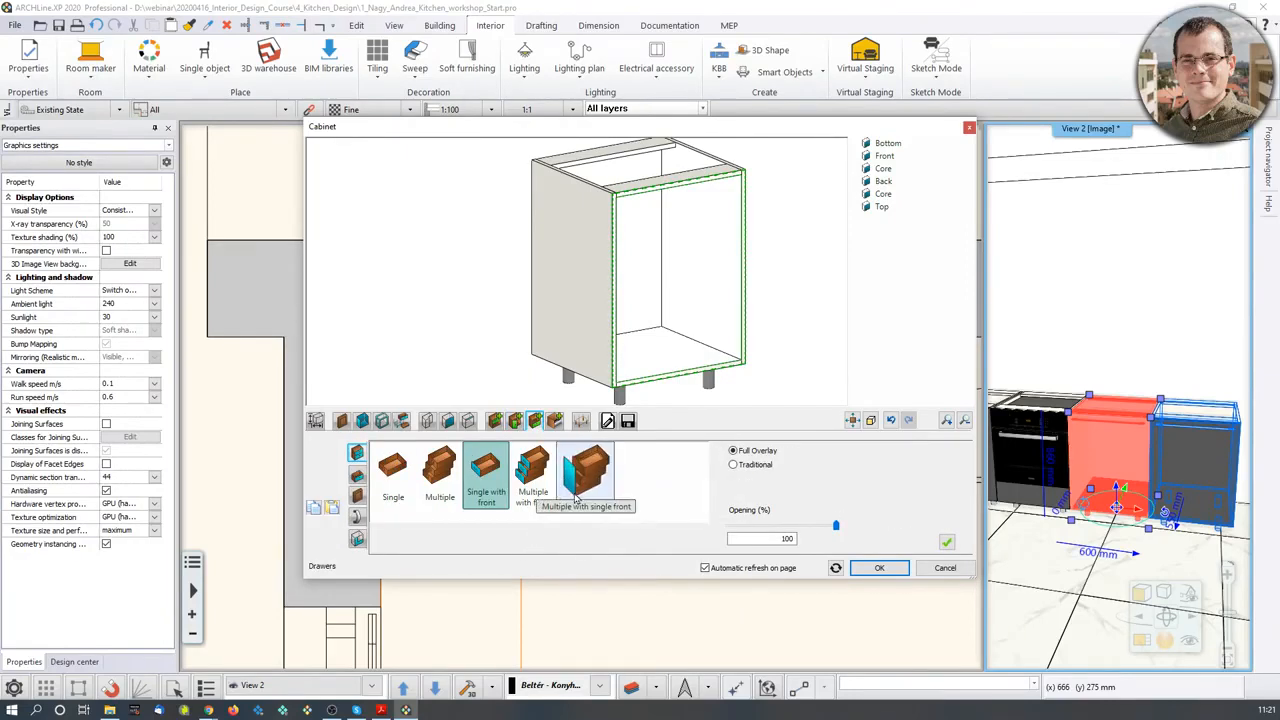
{"action": "left_click", "coordinate": [580, 490]}
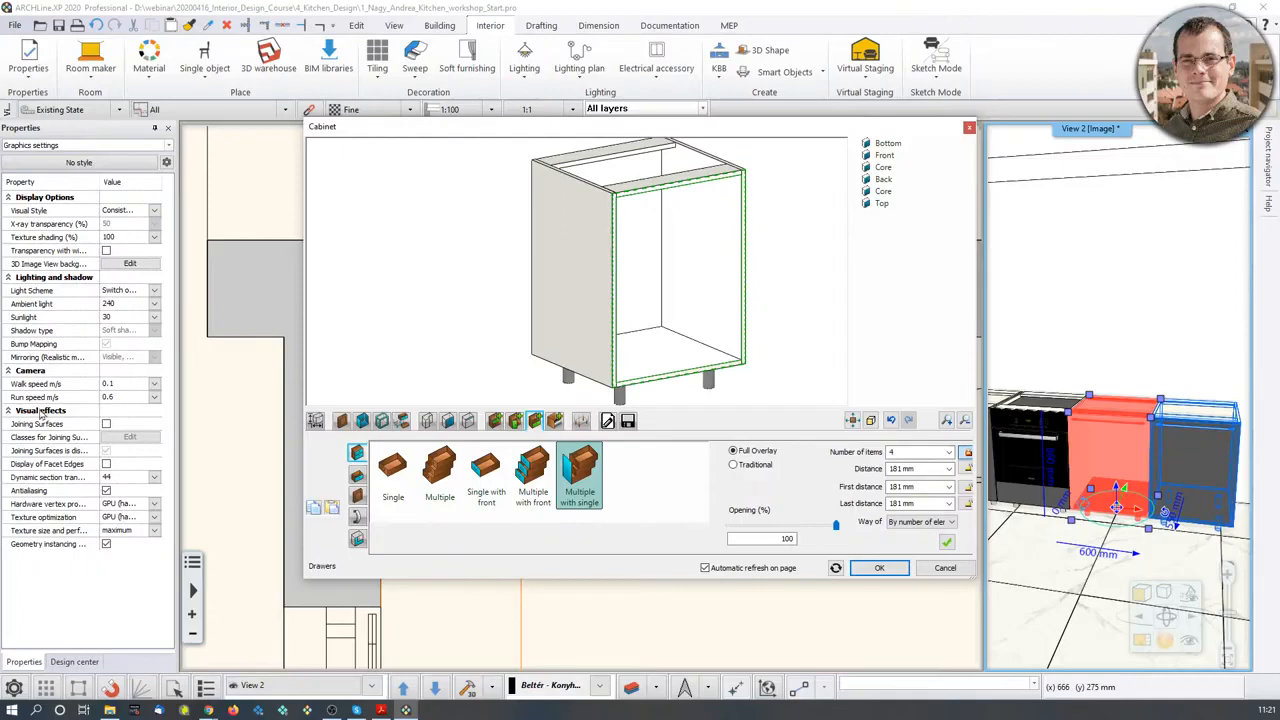
{"action": "double_click", "coordinate": [905, 452]}
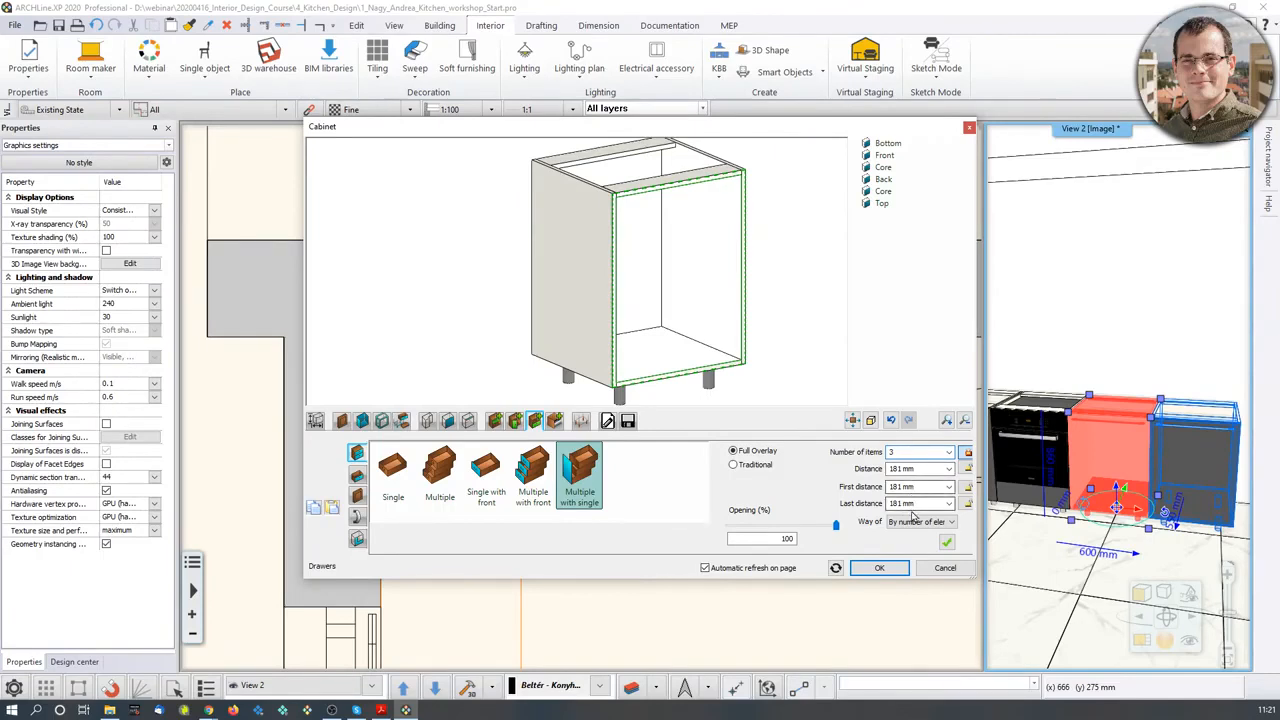
{"action": "key", "text": "Return"}
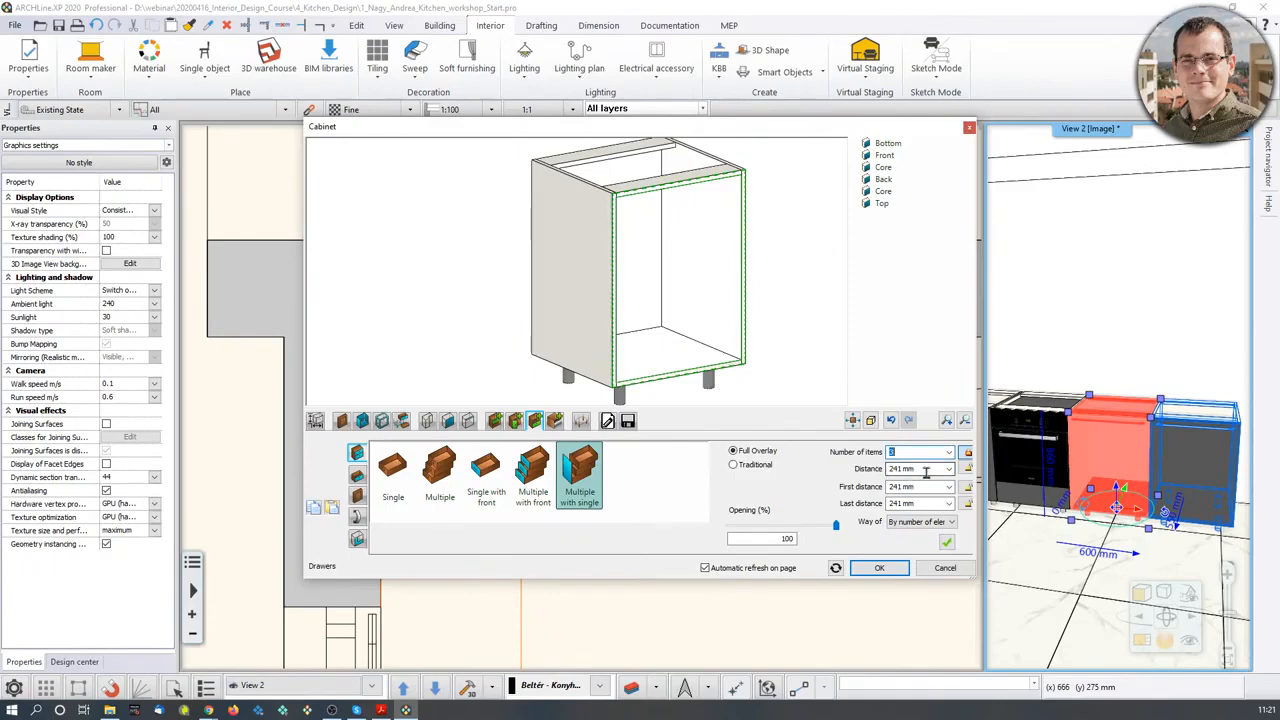
{"action": "left_click", "coordinate": [946, 545]}
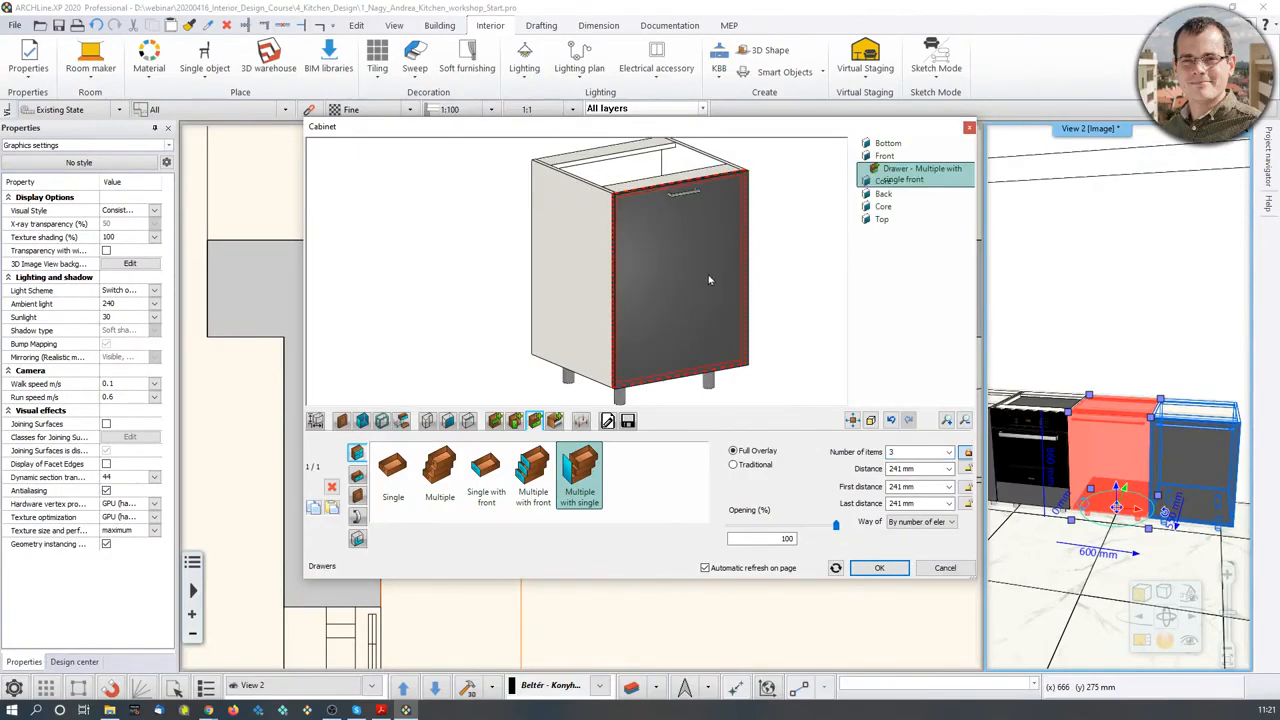
{"action": "left_click_drag", "start_coordinate": [669, 238], "coordinate": [650, 292]}
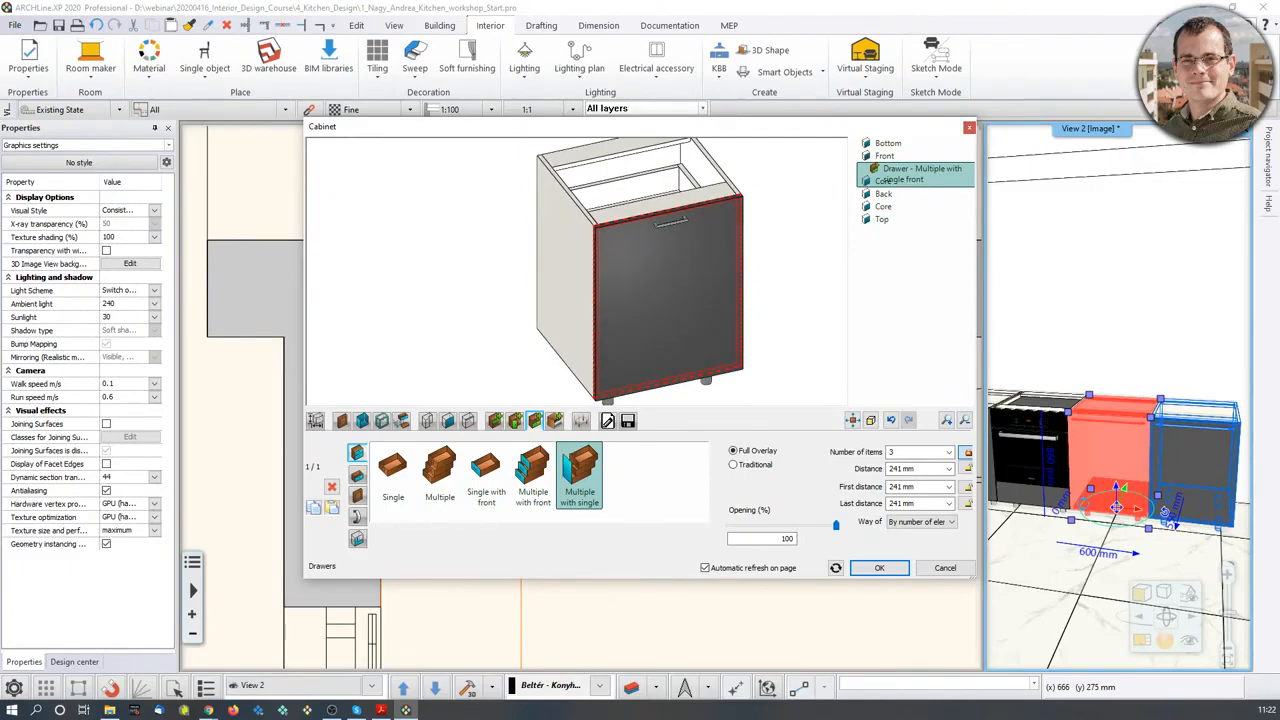
- Give the drawer front's handle a stretched custom position at the upper centre and apply the cabinet changes
{"action": "left_click", "coordinate": [357, 517]}
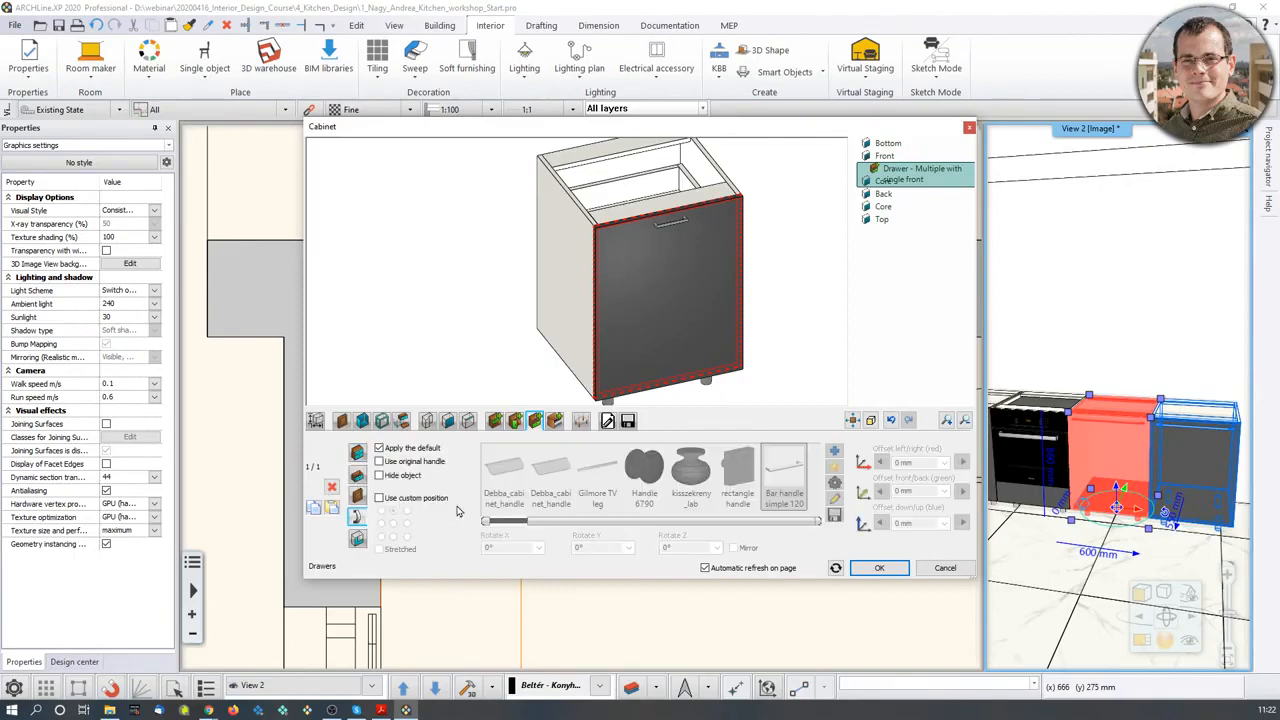
{"action": "left_click", "coordinate": [379, 497]}
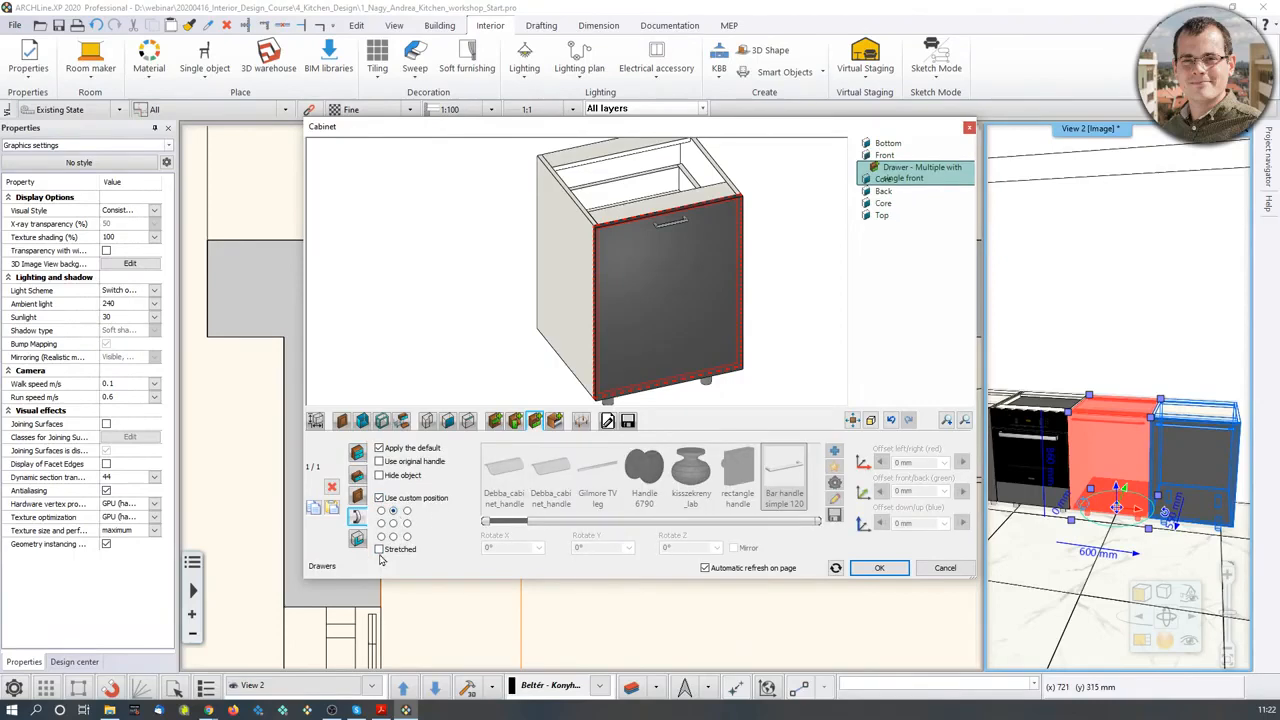
{"action": "left_click", "coordinate": [879, 567]}
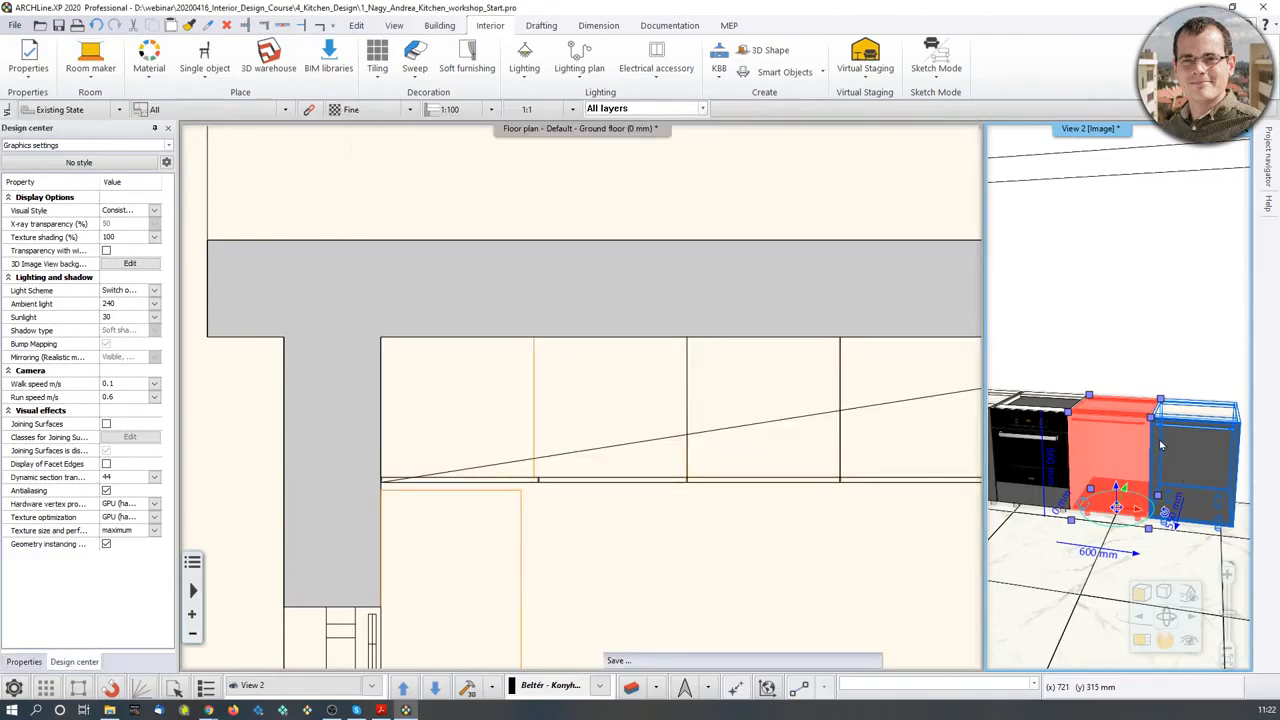
{"action": "key", "text": "Escape"}
{"action": "scroll", "coordinate": [1150, 457], "scroll_direction": "up", "scroll_amount": 4}
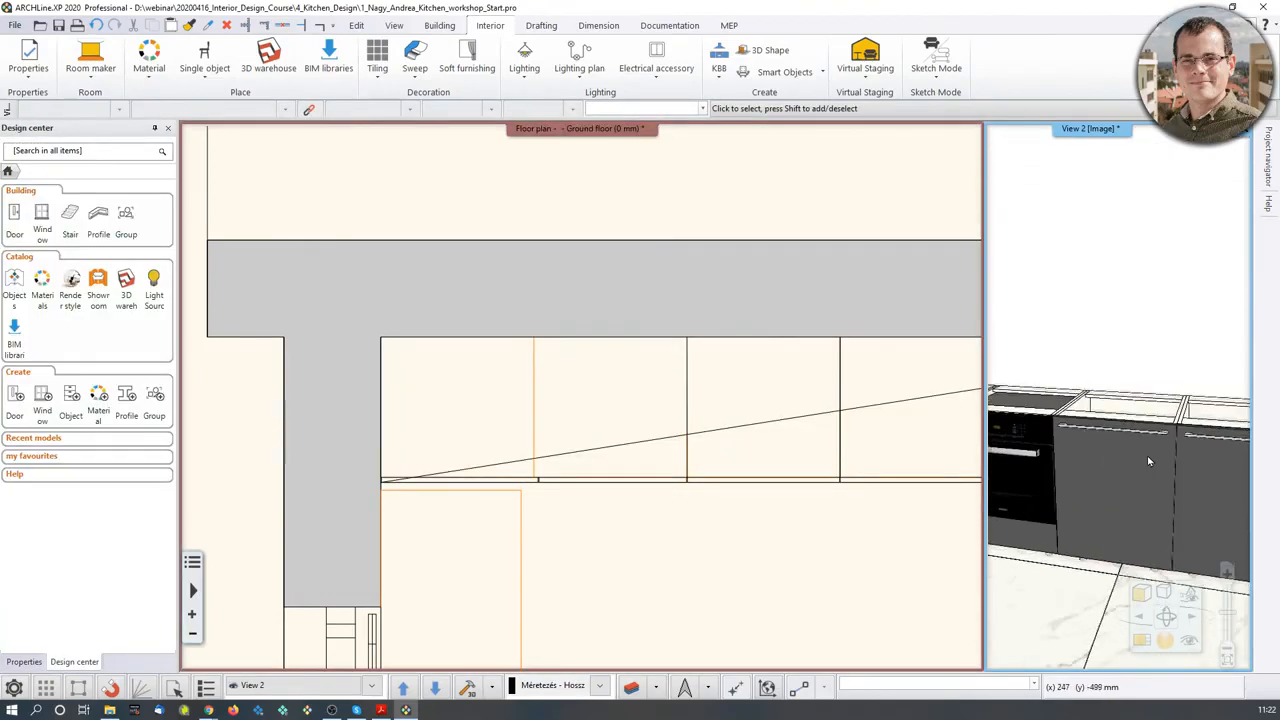
- Show the single-front drawer cabinet totally open in 3D to examine its inner drawers, and return it to the closed representation
{"action": "left_click", "coordinate": [1142, 641]}
{"action": "middle_click_drag", "start_coordinate": [552, 474], "coordinate": [502, 427]}
{"action": "left_click", "coordinate": [502, 428]}
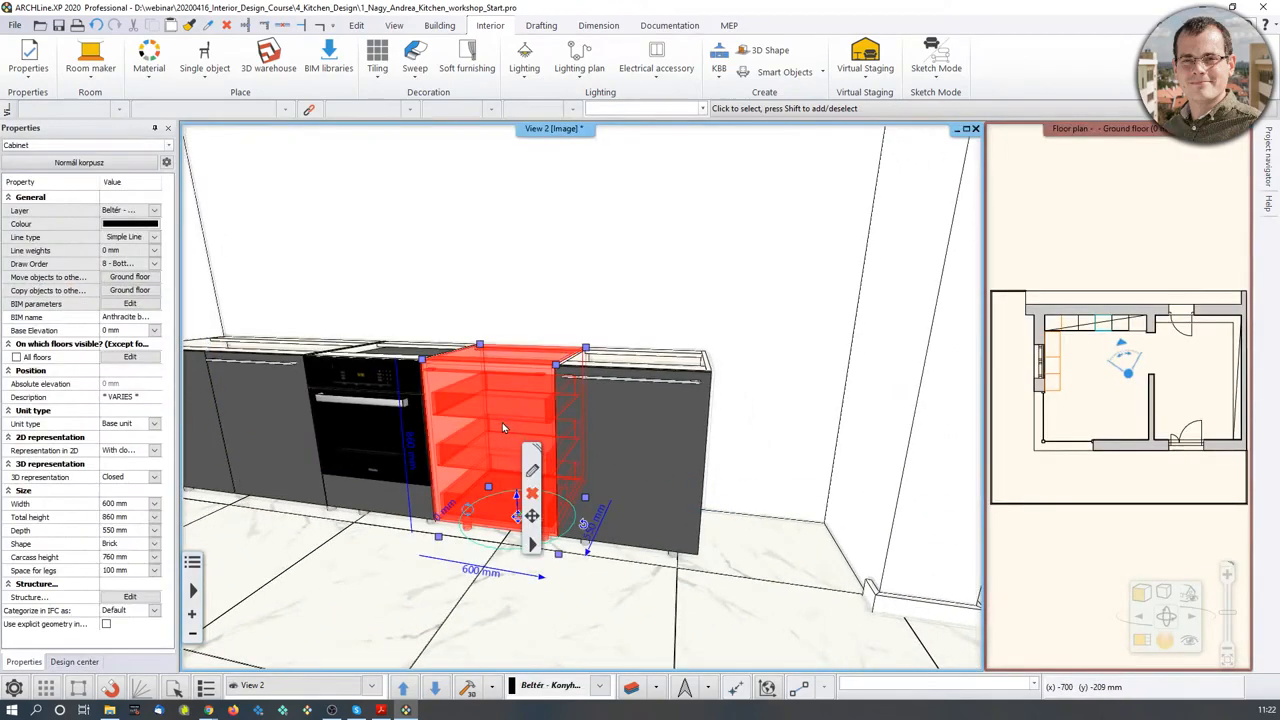
{"action": "left_click", "coordinate": [153, 477]}
{"action": "left_click", "coordinate": [146, 511]}
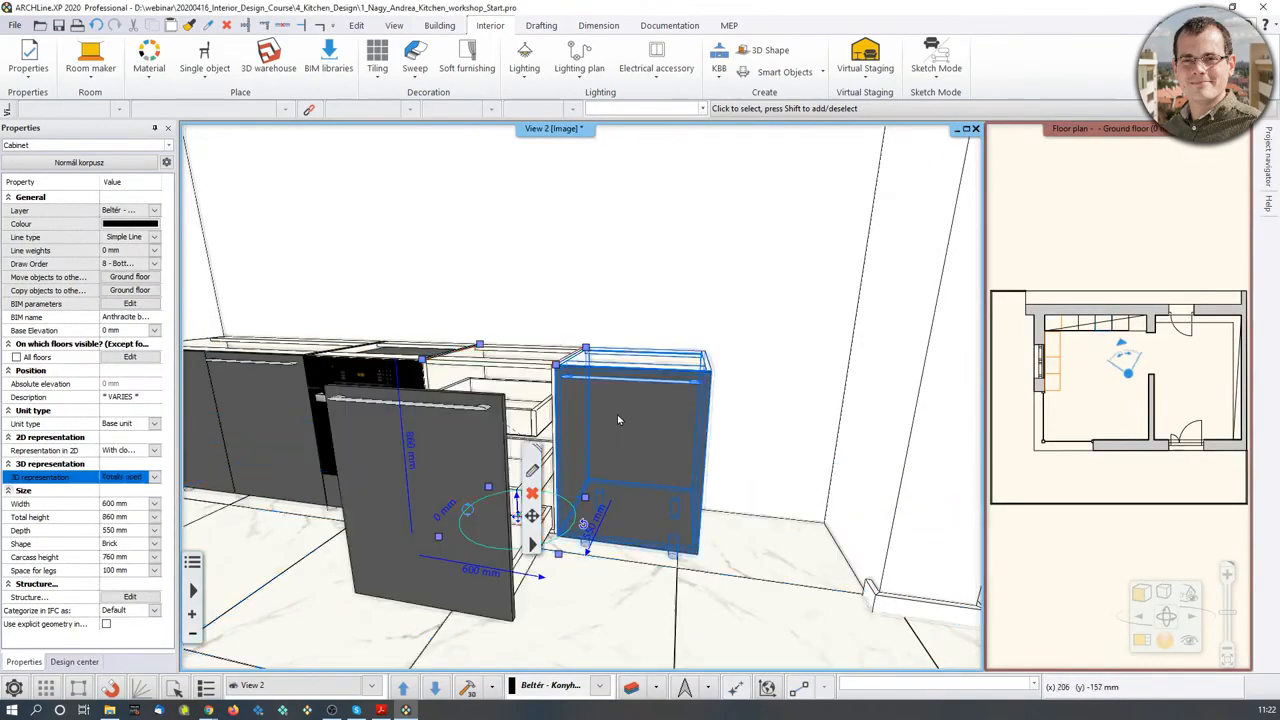
{"action": "middle_click_drag", "start_coordinate": [617, 414], "coordinate": [470, 438]}
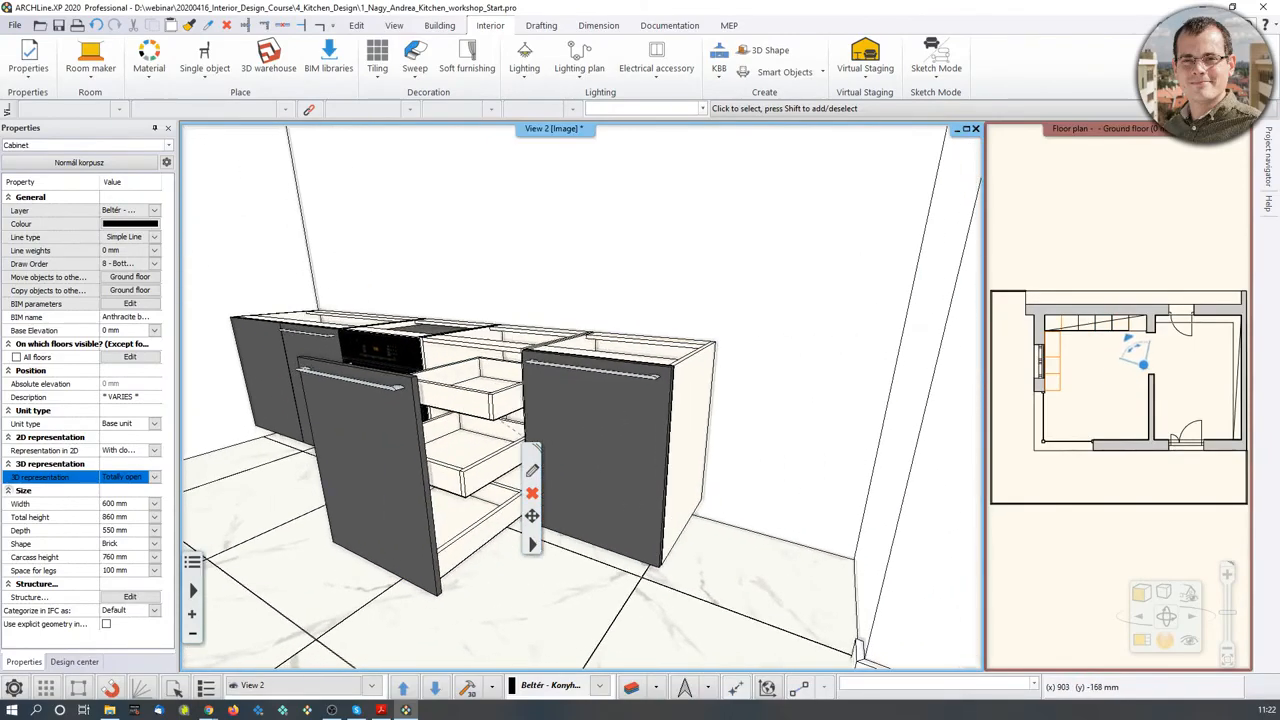
{"action": "left_click", "coordinate": [153, 477]}
{"action": "left_click", "coordinate": [148, 490]}
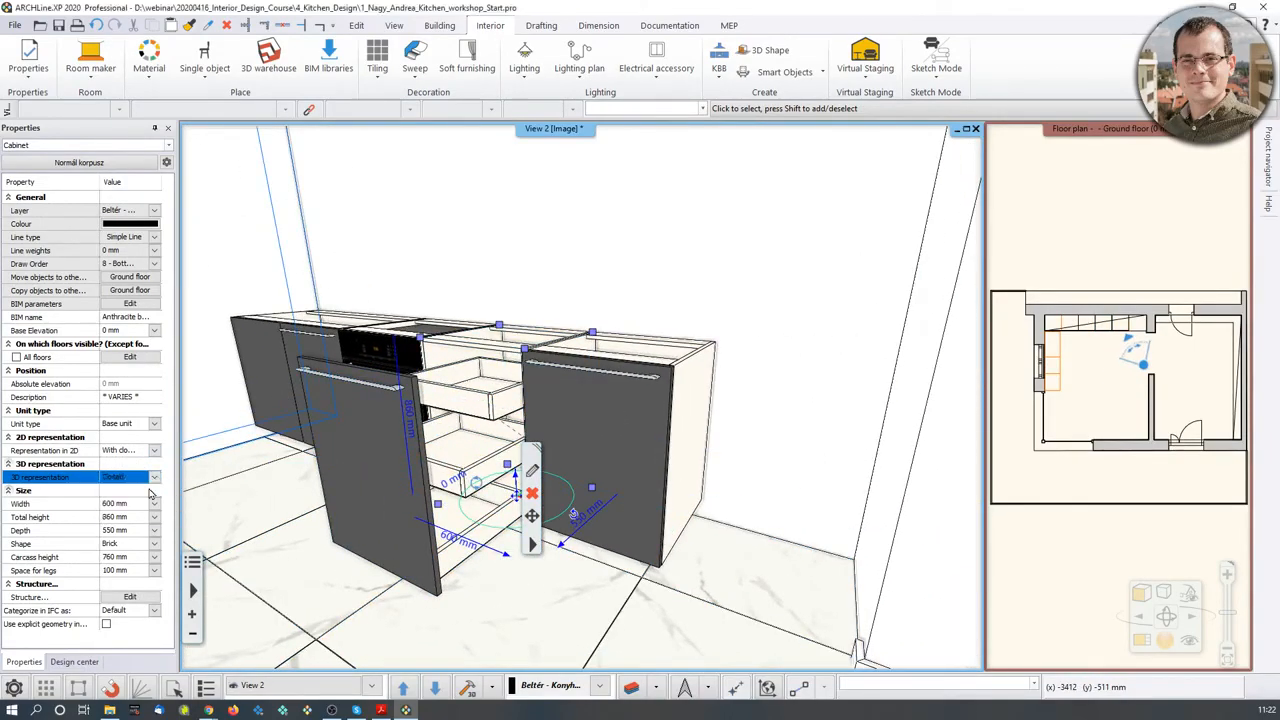
{"action": "mouse_move", "coordinate": [482, 420]}
{"action": "middle_mouse_down"}
{"action": "mouse_move", "coordinate": [546, 411]}
{"action": "mouse_move", "coordinate": [504, 418]}
{"action": "middle_mouse_up"}
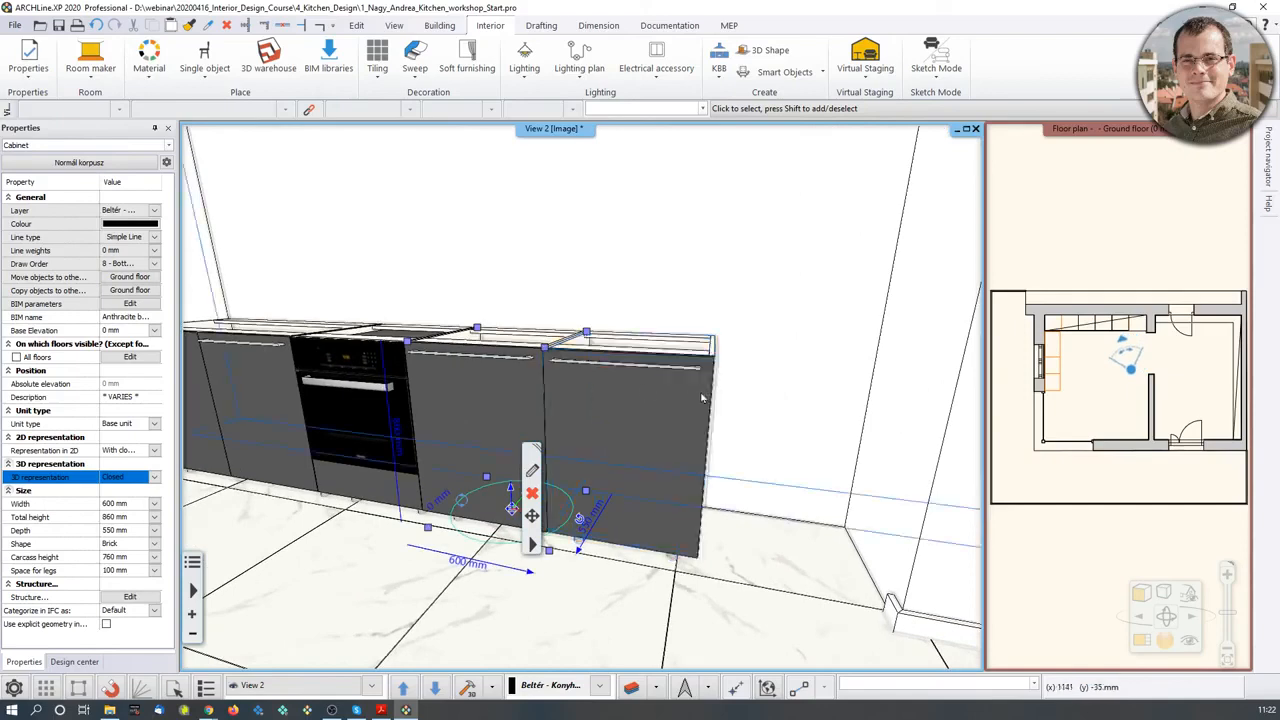
- Open the 600 mm base cabinet at the free end of the row for editing and remove its door
{"action": "left_click", "coordinate": [655, 451]}
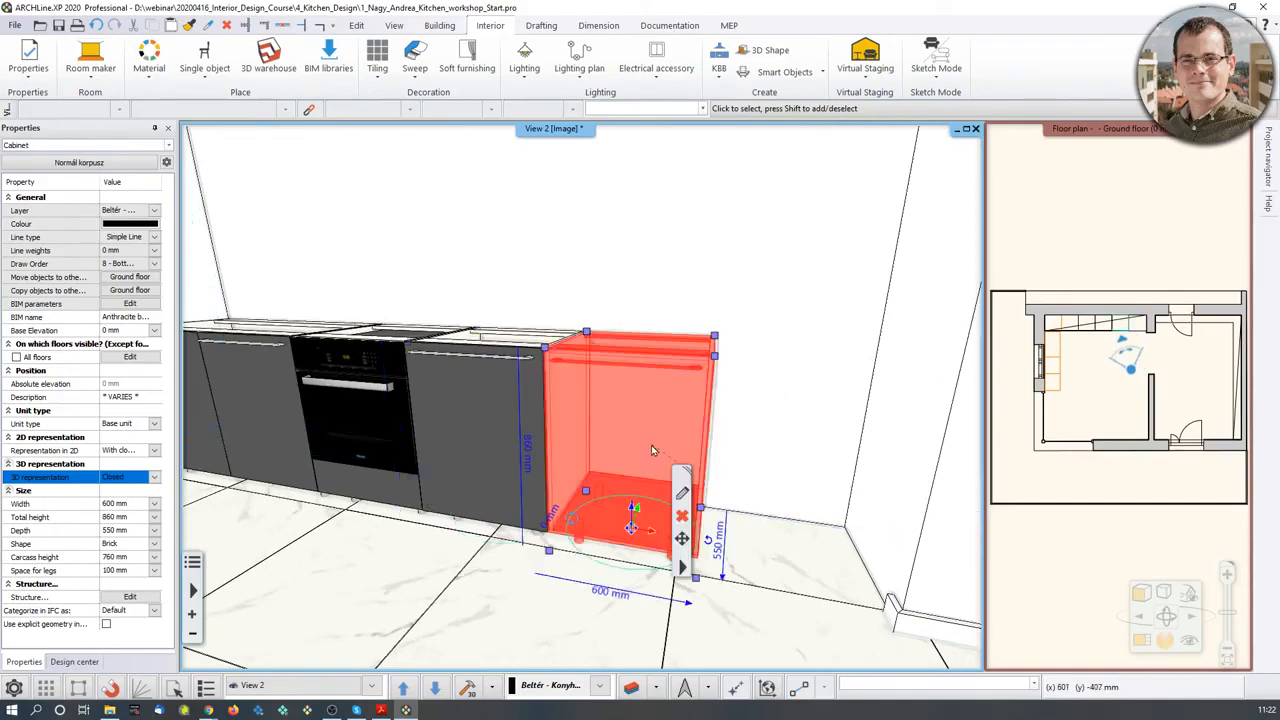
{"action": "left_click", "coordinate": [683, 495]}
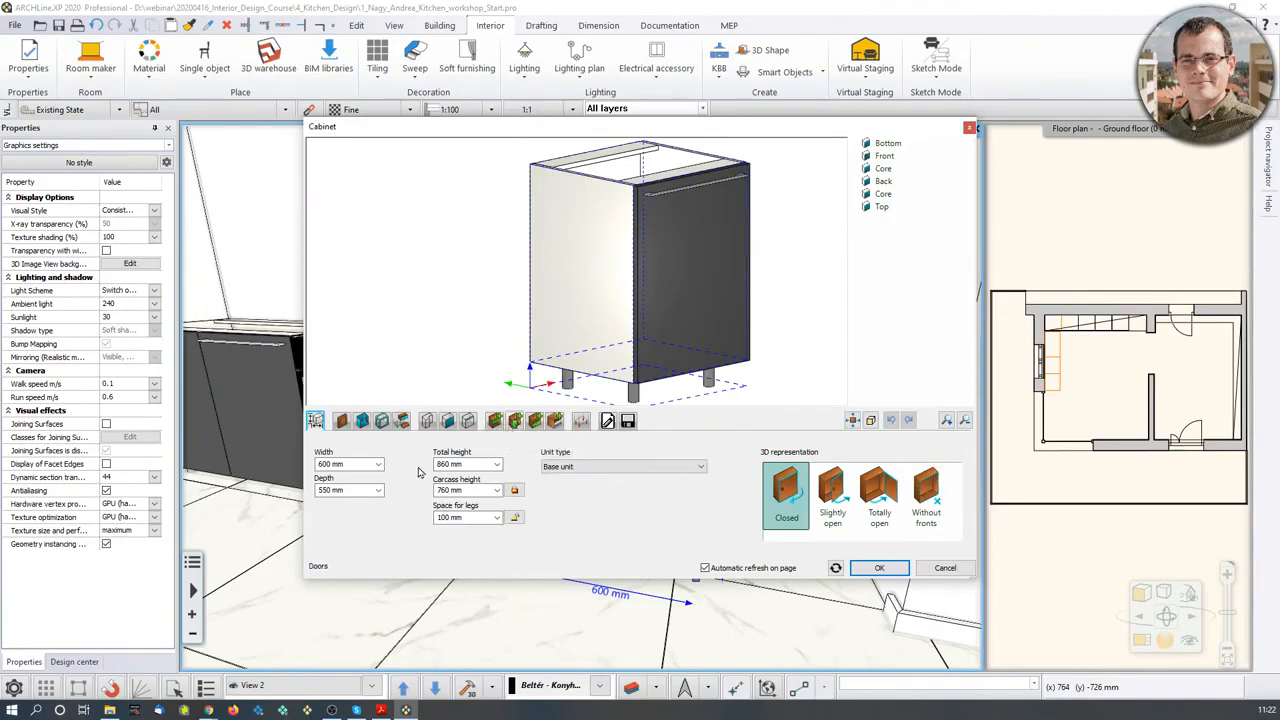
{"action": "left_click", "coordinate": [514, 421]}
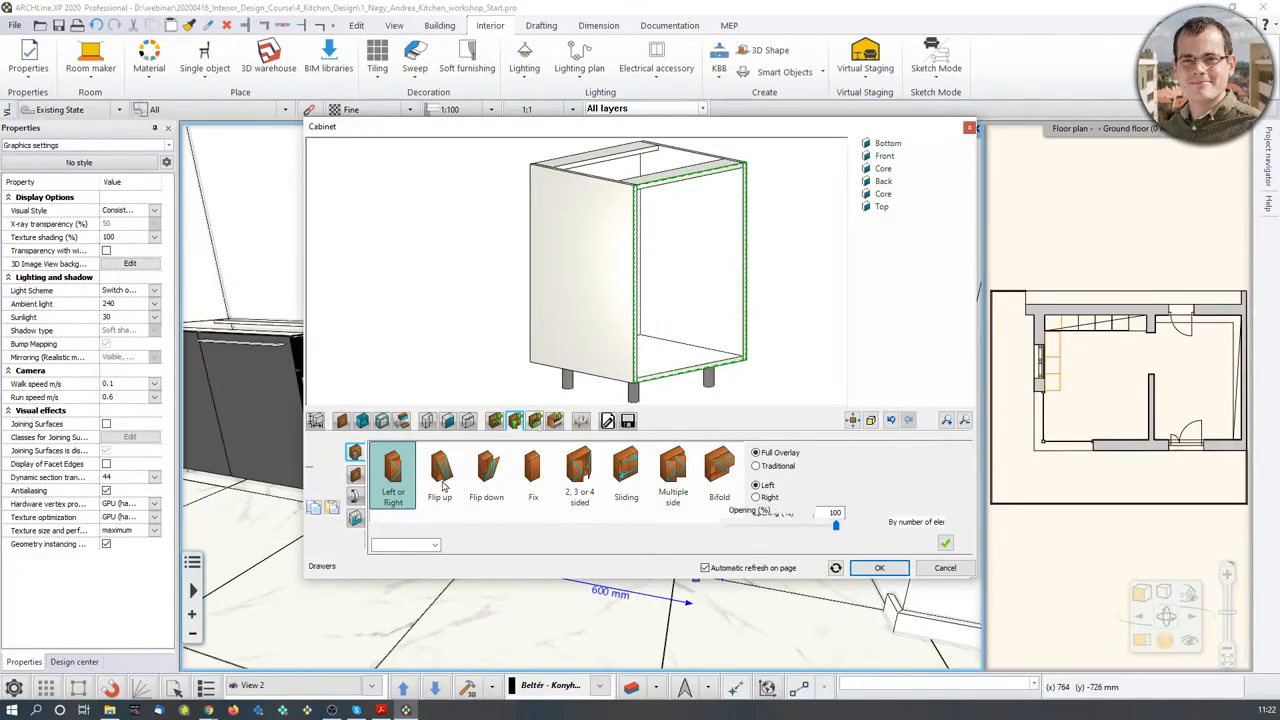
- Add a full overlay Multiple with front drawer set with 3 items to the empty end cabinet
{"action": "left_click", "coordinate": [535, 421]}
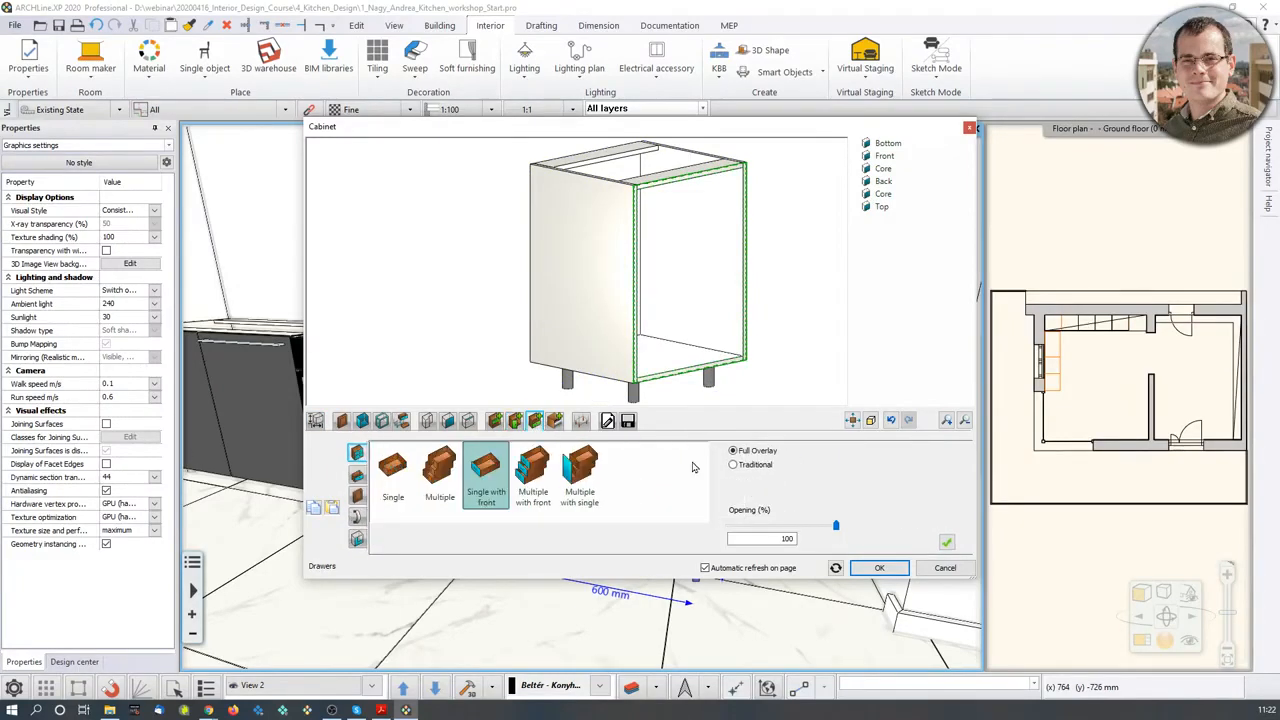
{"action": "left_click", "coordinate": [537, 476]}
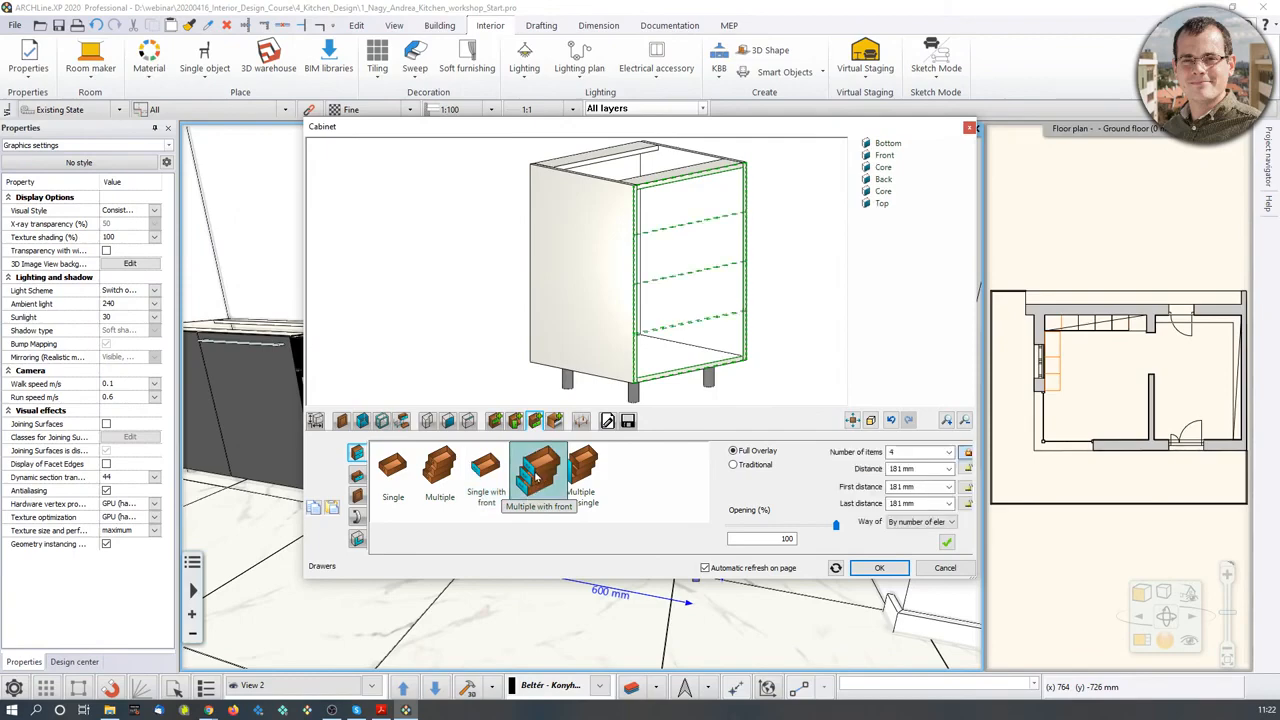
{"action": "left_click", "coordinate": [946, 541]}
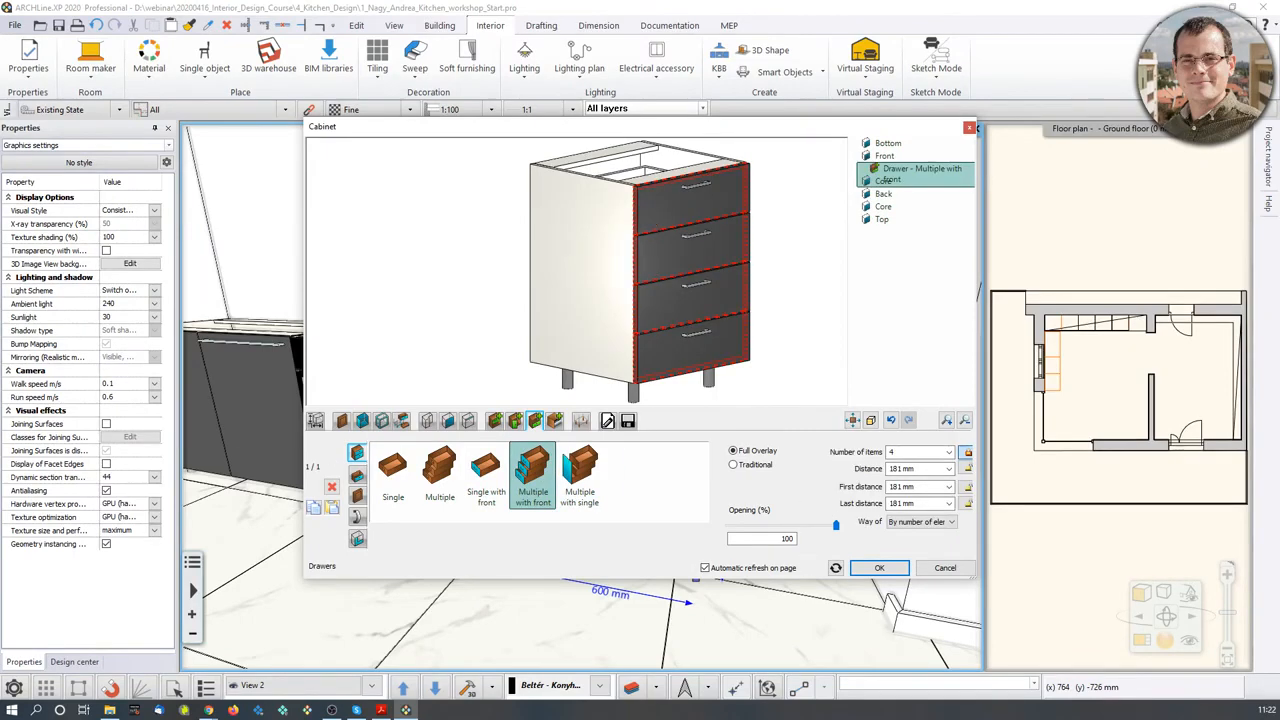
{"action": "double_click", "coordinate": [898, 452]}
{"action": "type", "text": "3"}
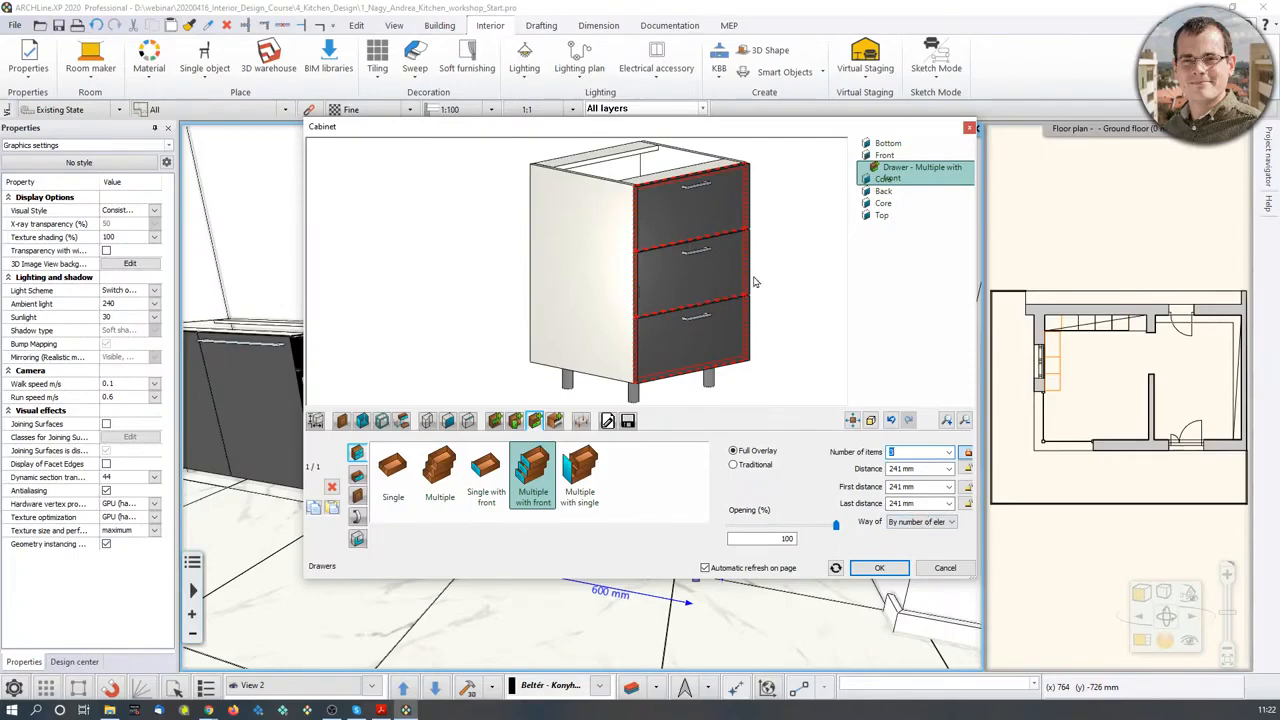
- Set the drawer set's last distance to 400 mm to make the lowest drawer taller
{"action": "left_click_drag", "start_coordinate": [926, 504], "coordinate": [872, 509]}
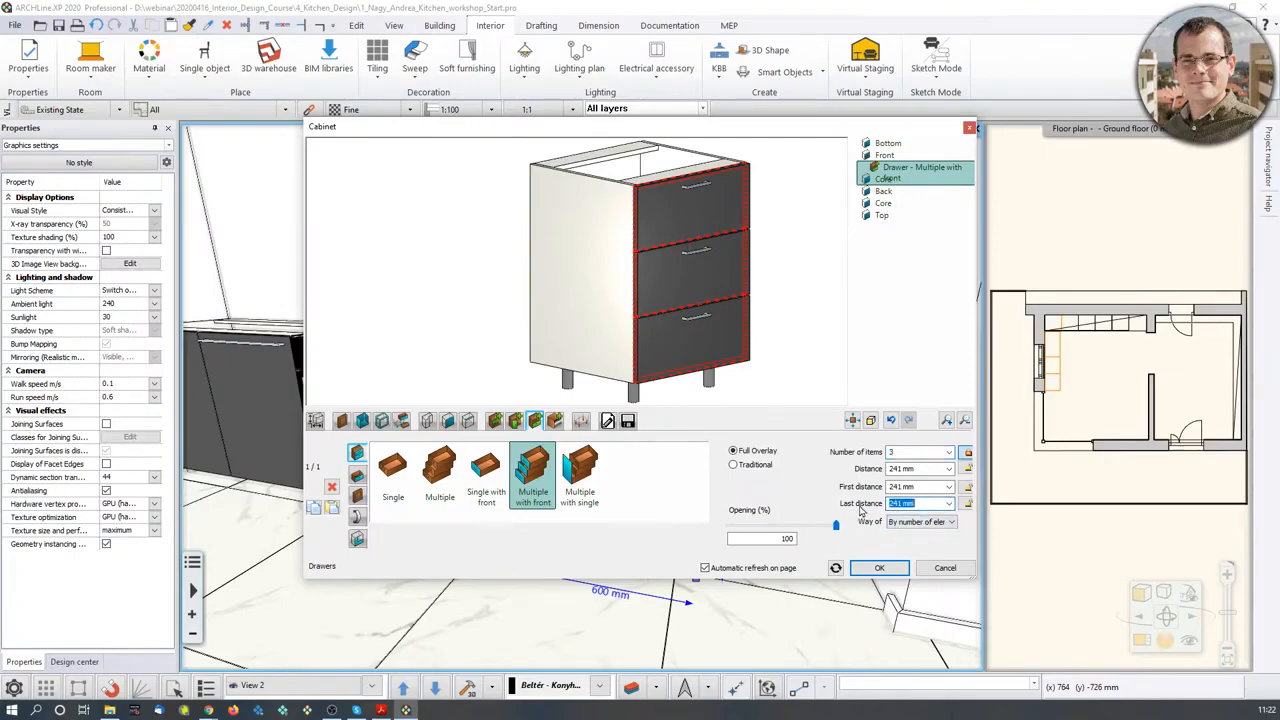
{"action": "type", "text": "400"}
{"action": "key", "text": "Return"}
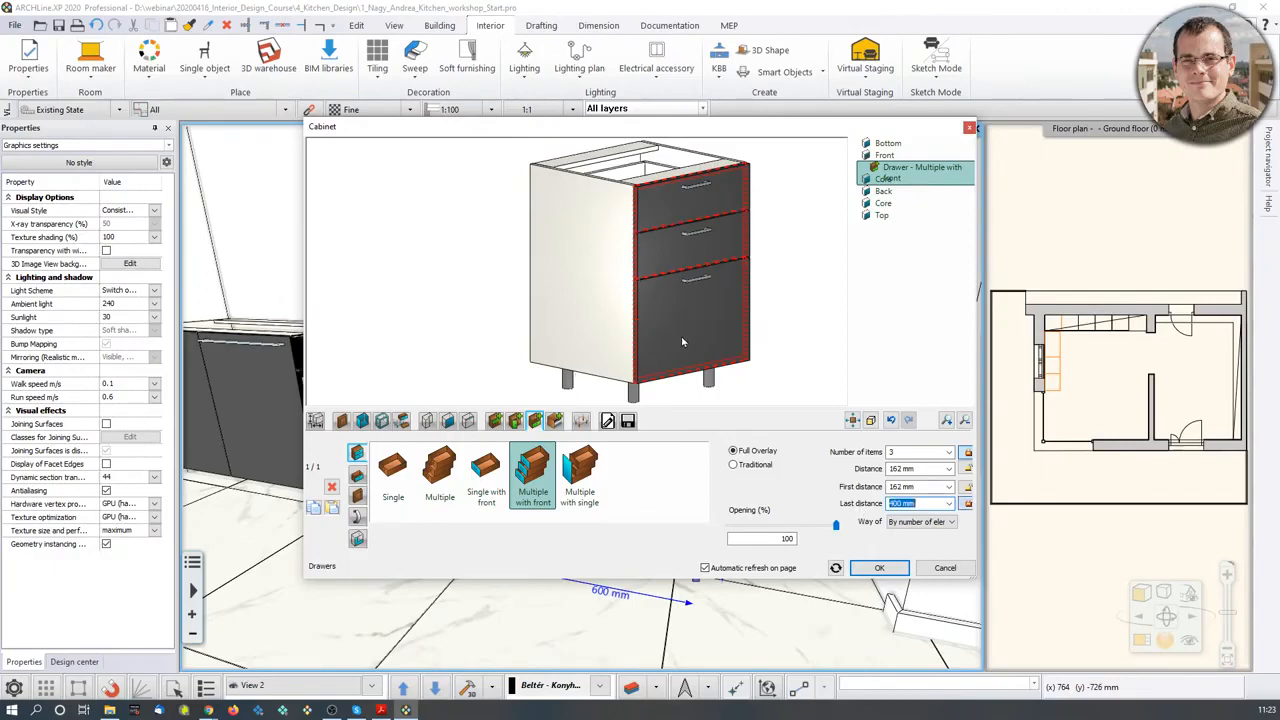
- Give the three drawer fronts' handles a stretched custom position at the upper centre and apply the cabinet changes
{"action": "left_click_drag", "start_coordinate": [683, 342], "coordinate": [689, 314]}
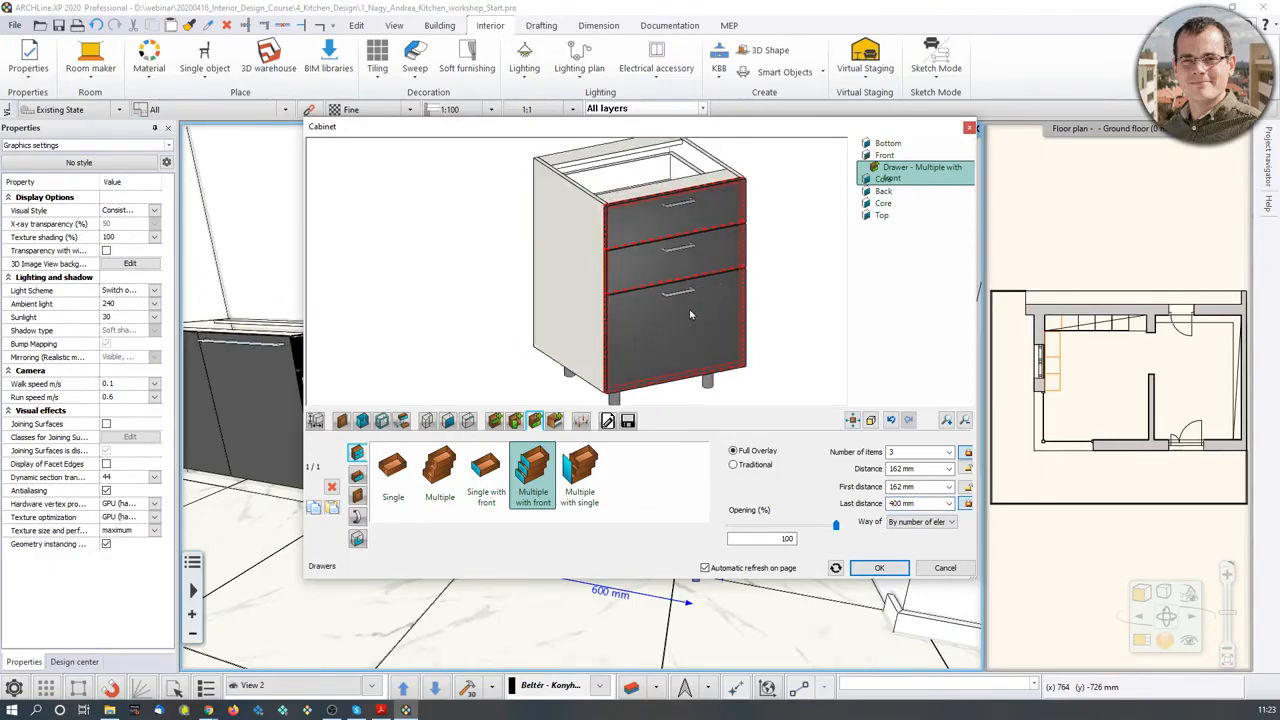
{"action": "left_click", "coordinate": [358, 516]}
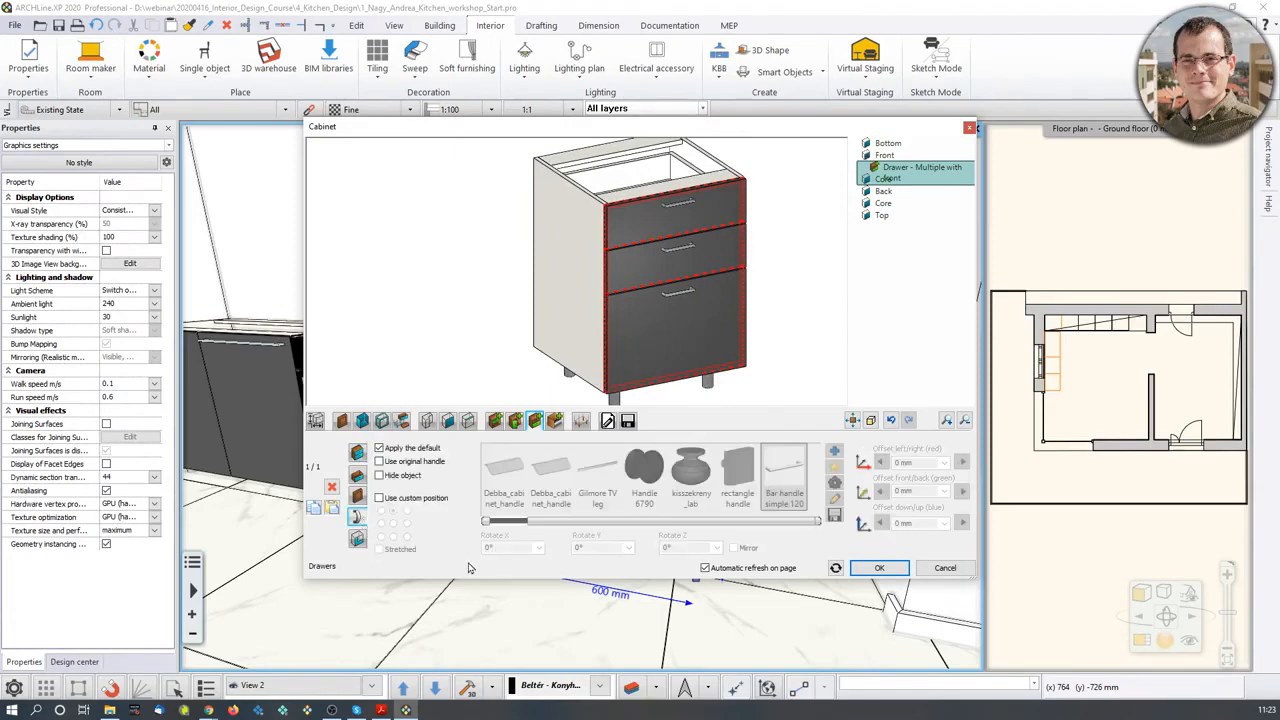
{"action": "left_click", "coordinate": [380, 498]}
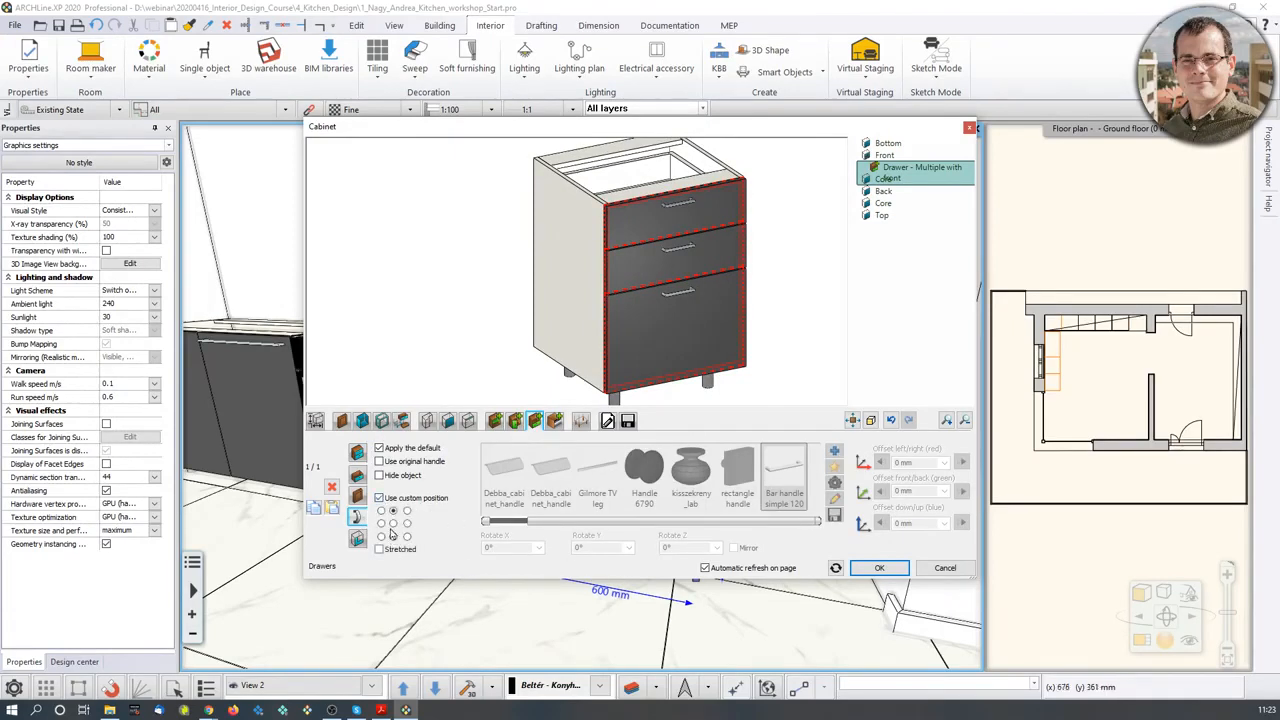
{"action": "left_click", "coordinate": [380, 549]}
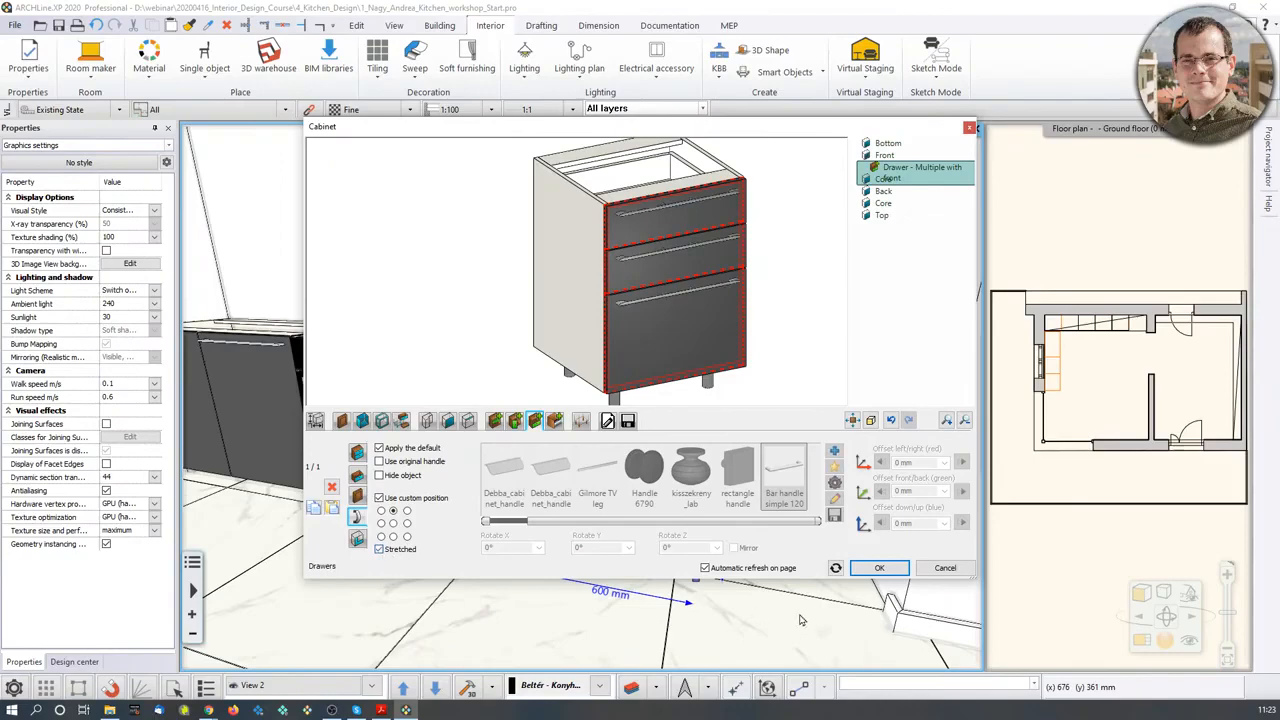
{"action": "left_click", "coordinate": [884, 572]}
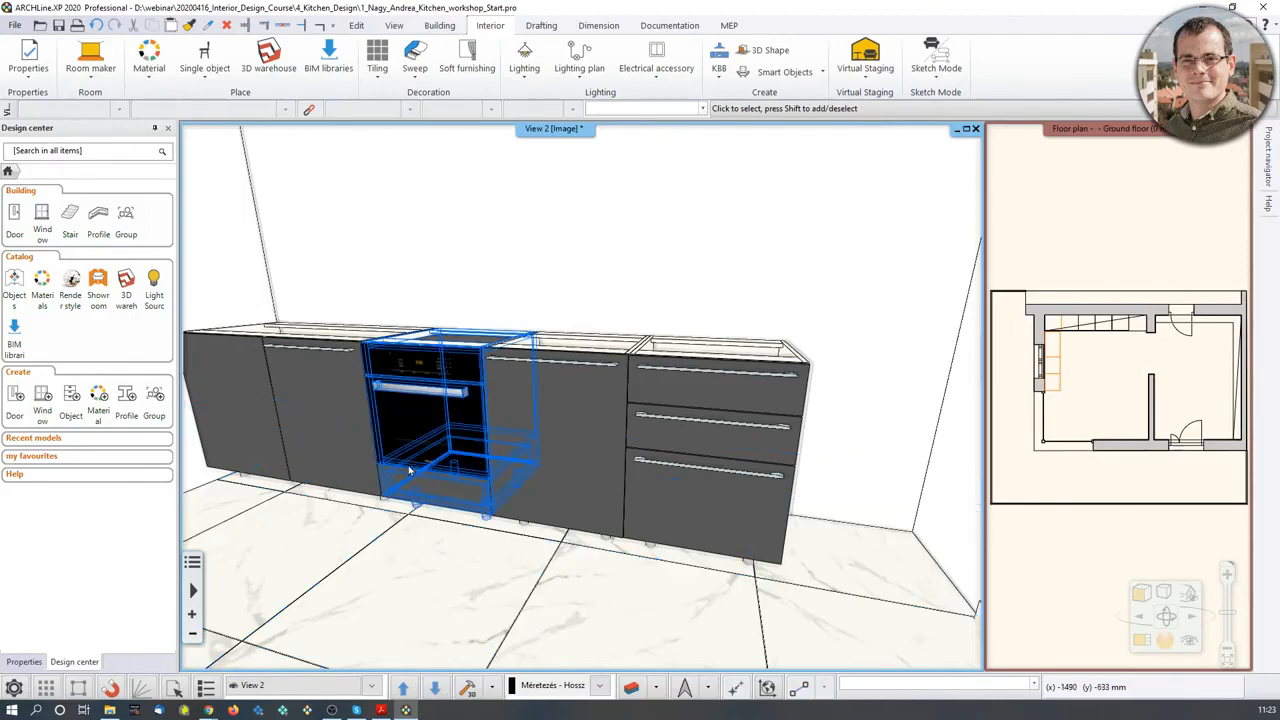
- Examine the complete row of base cabinets in 3D and its layout on the floor plan
{"action": "middle_click_drag", "start_coordinate": [409, 466], "coordinate": [670, 470]}
{"action": "middle_click_drag", "start_coordinate": [370, 482], "coordinate": [526, 450]}
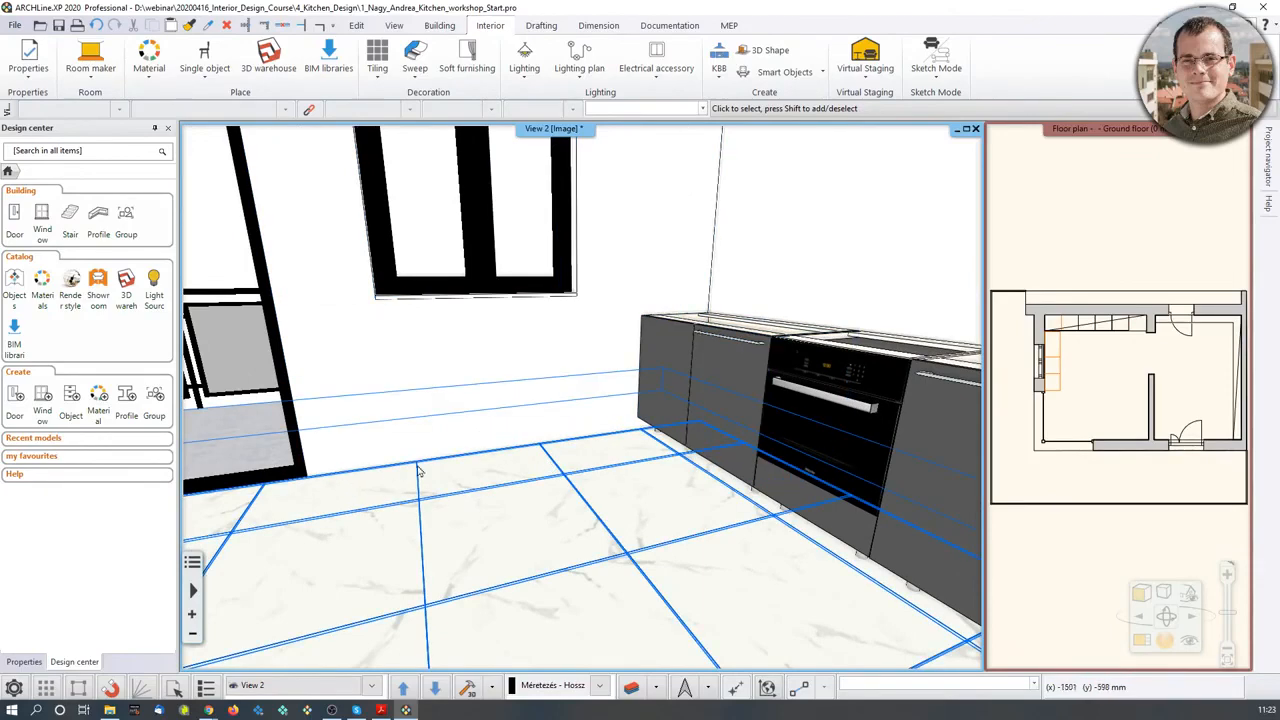
{"action": "middle_click_drag", "start_coordinate": [419, 471], "coordinate": [596, 468]}
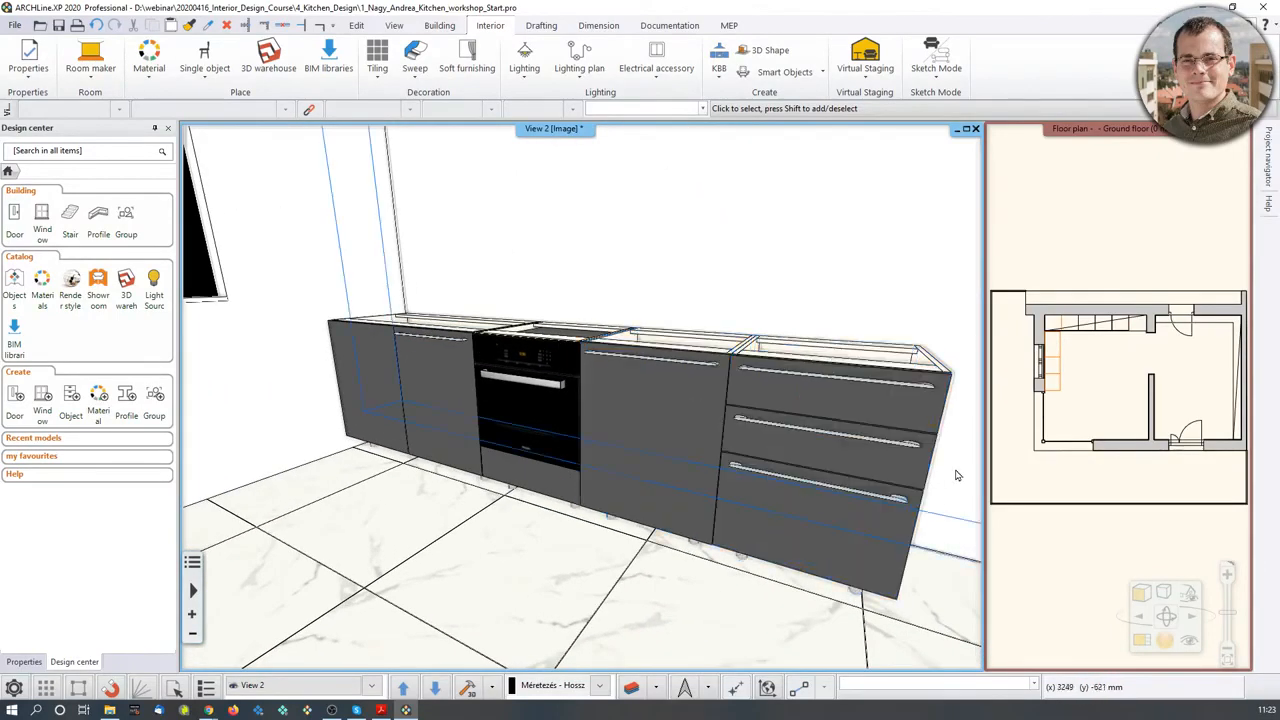
{"action": "middle_click_drag", "start_coordinate": [1071, 458], "coordinate": [1071, 477]}
{"action": "scroll", "coordinate": [1072, 478], "scroll_direction": "down", "scroll_amount": 3}
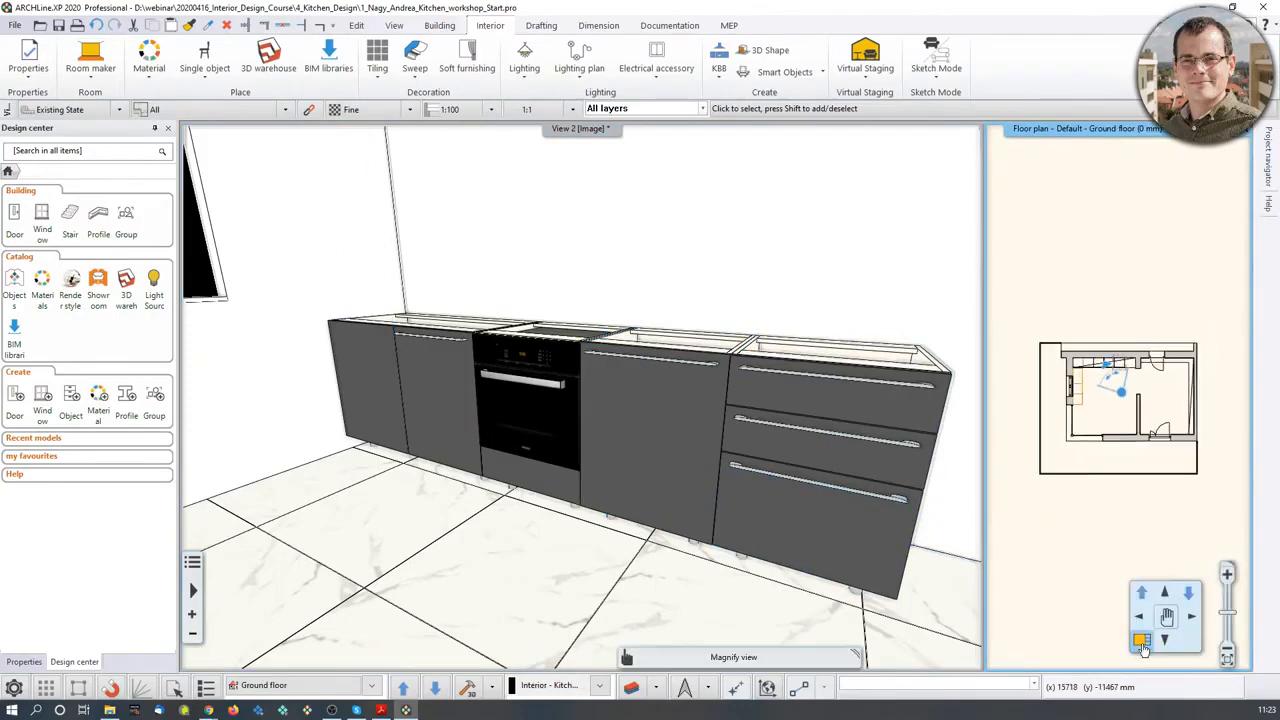
{"action": "left_click", "coordinate": [1143, 644]}
{"action": "scroll", "coordinate": [581, 326], "scroll_direction": "up", "scroll_amount": 5}
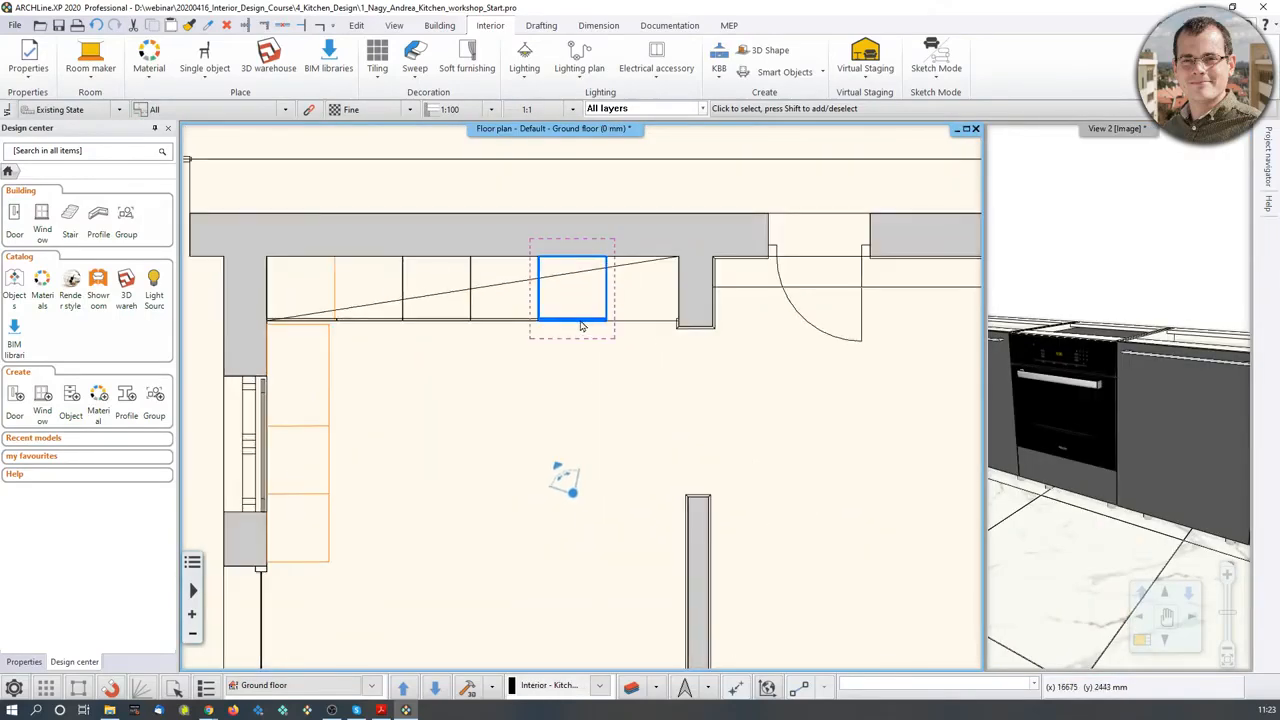
{"action": "right_click", "coordinate": [1156, 403]}
{"action": "left_click", "coordinate": [1172, 409]}
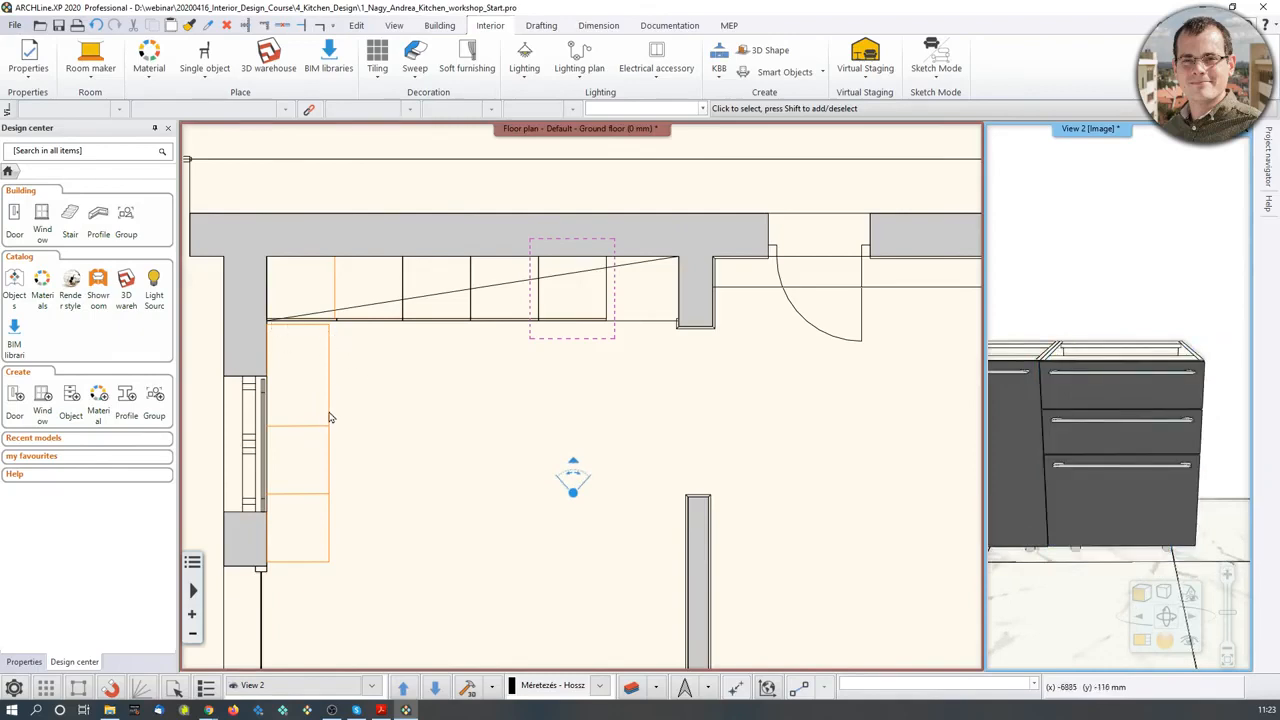
- Copy the three-drawer end cabinet by its back corner to the open floor near the outlined units on the window wall
{"action": "left_click", "coordinate": [563, 326]}
{"action": "mouse_move", "coordinate": [538, 259]}
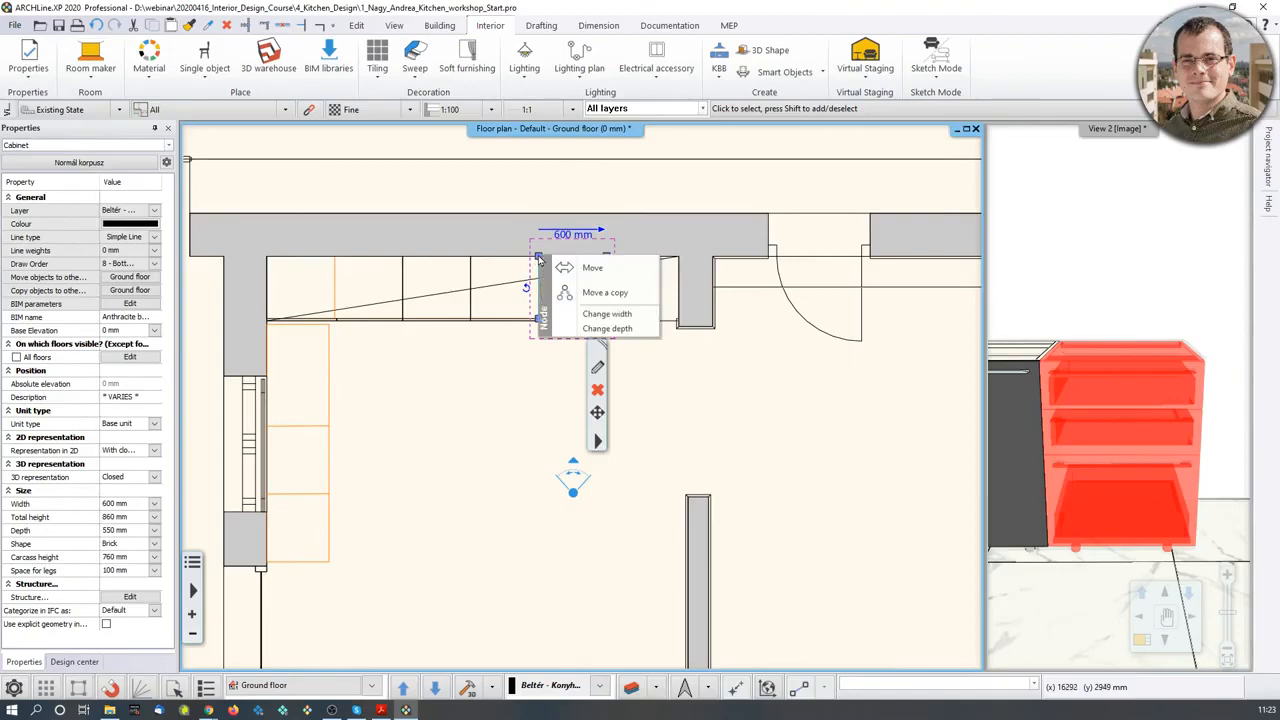
{"action": "left_click", "coordinate": [571, 291]}
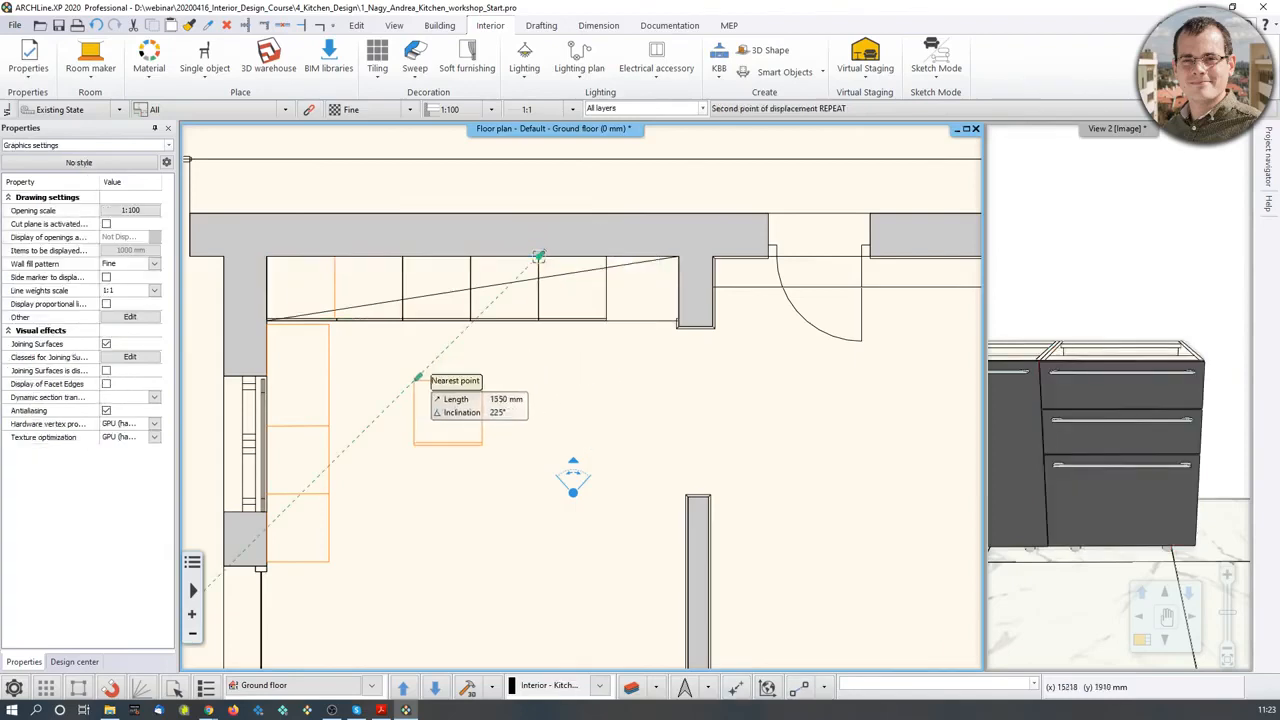
{"action": "left_click", "coordinate": [367, 386]}
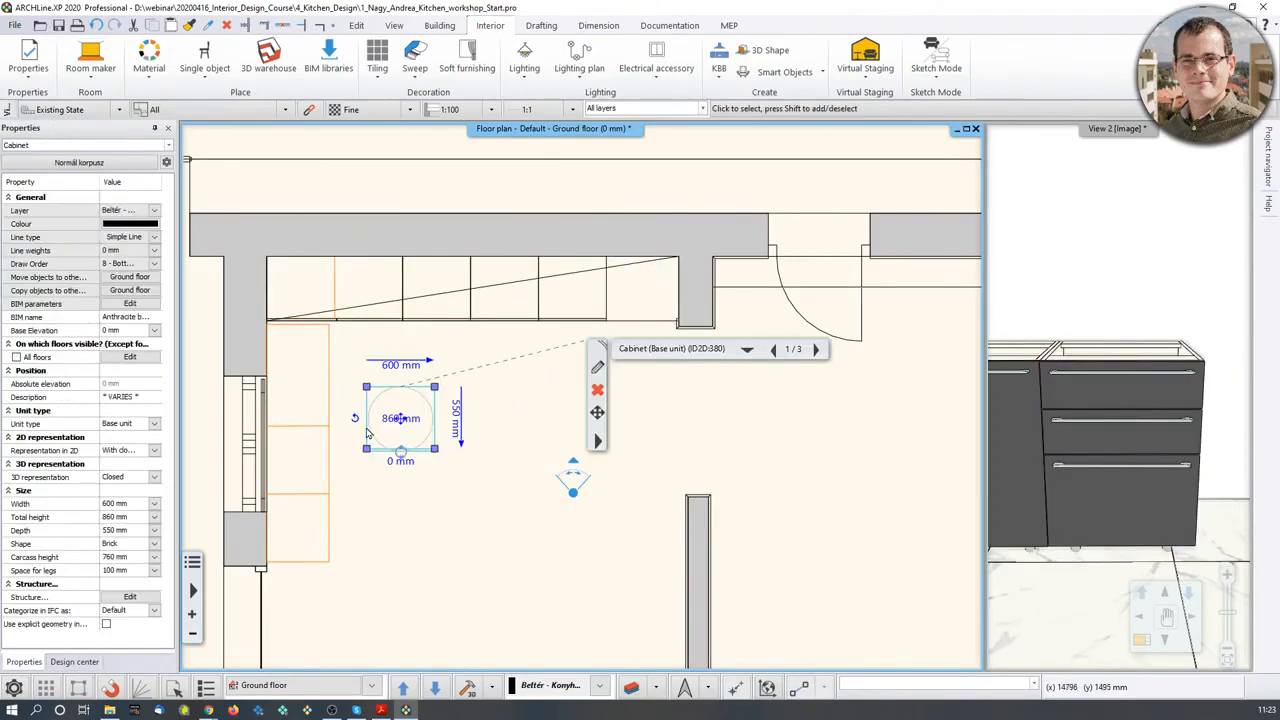
{"action": "mouse_move", "coordinate": [1149, 400]}
{"action": "middle_mouse_down"}
{"action": "mouse_move", "coordinate": [966, 386]}
{"action": "mouse_move", "coordinate": [1162, 396]}
{"action": "mouse_move", "coordinate": [1146, 401]}
{"action": "middle_mouse_up"}
{"action": "key", "text": "Escape"}
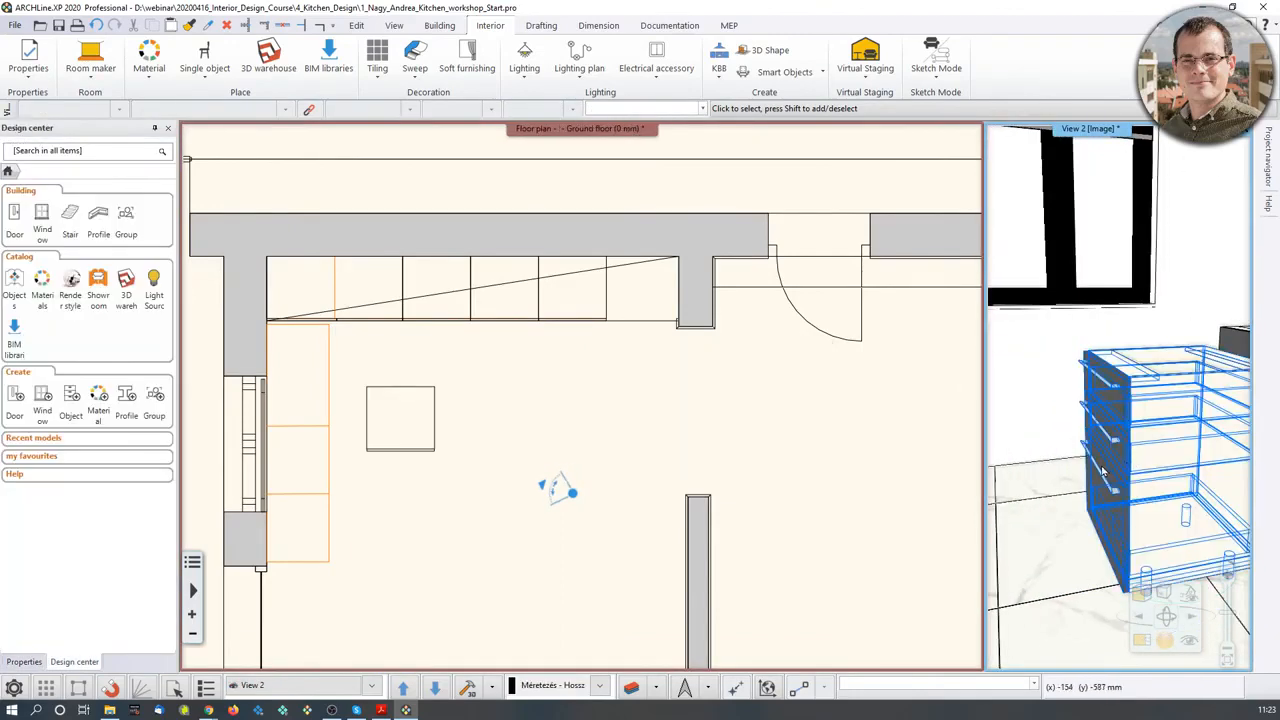
- Rotate the copied drawer cabinet a quarter turn so its back faces the window wall
{"action": "left_click", "coordinate": [408, 456]}
{"action": "left_click", "coordinate": [407, 456]}
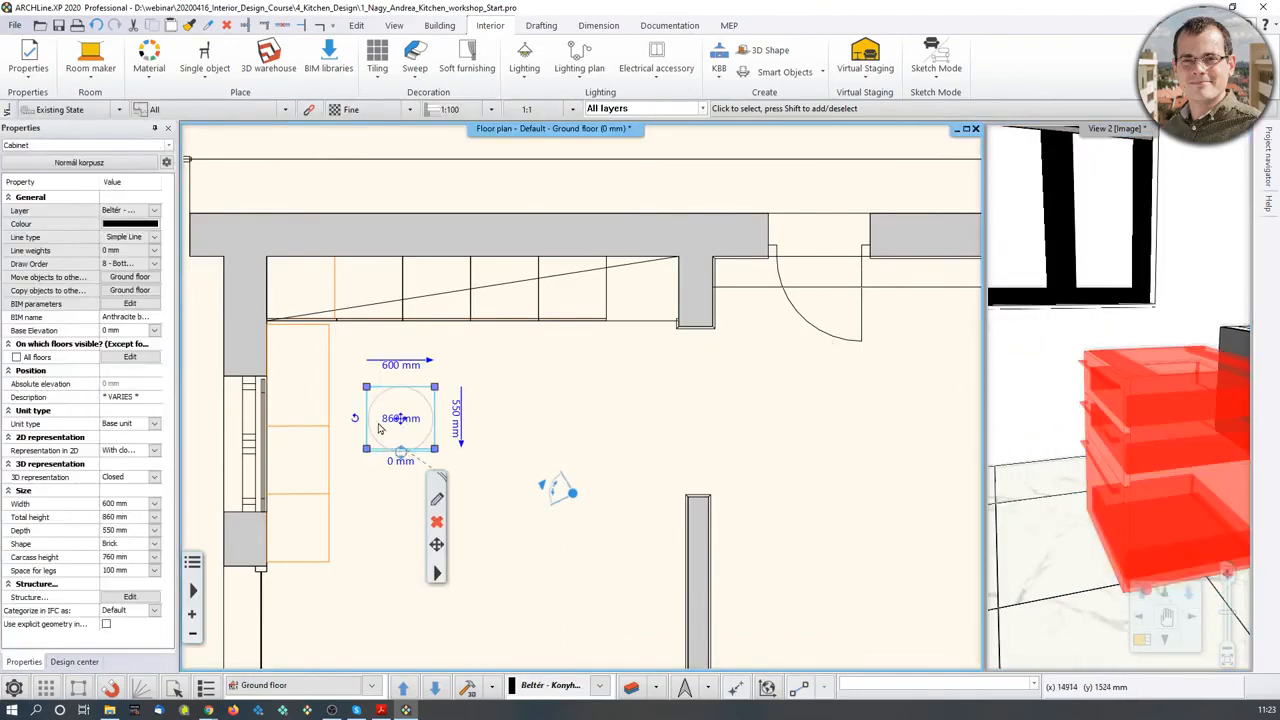
{"action": "mouse_move", "coordinate": [356, 418]}
{"action": "left_click", "coordinate": [390, 432]}
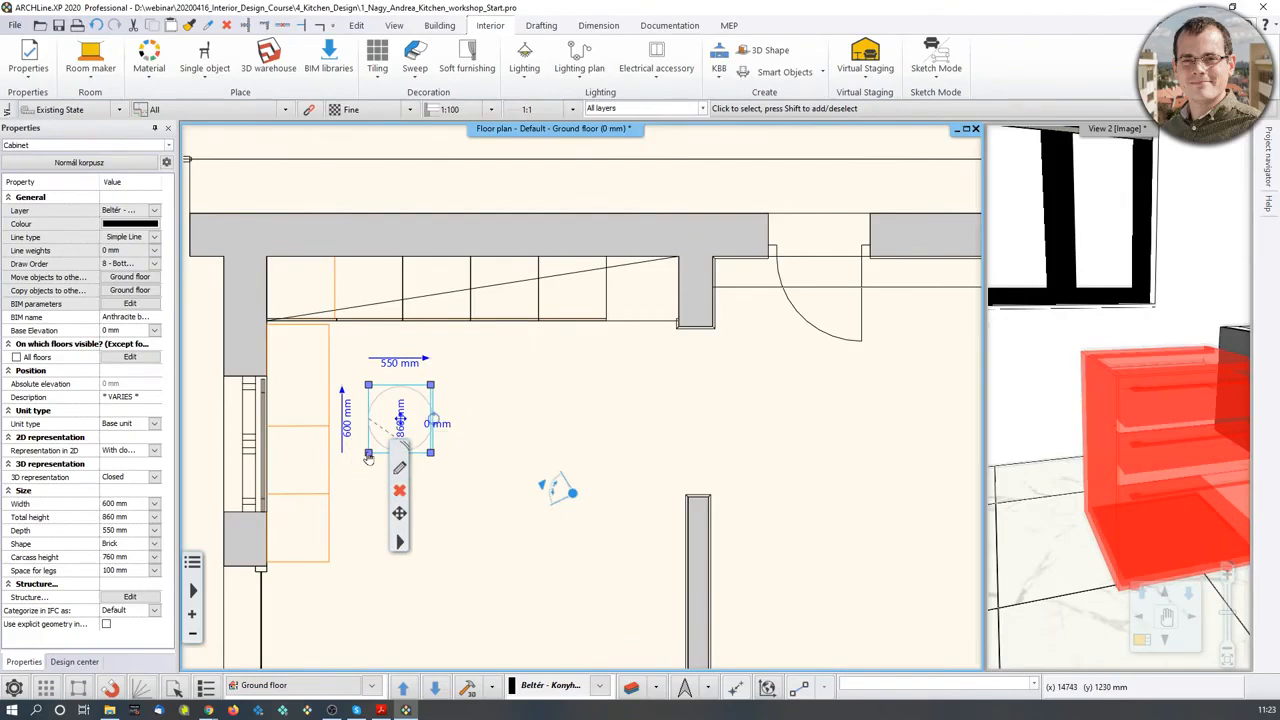
- Move the rotated drawer cabinet against the window wall, with its back corner where the first and second orange outlines meet
{"action": "left_click", "coordinate": [400, 461]}
{"action": "scroll", "coordinate": [281, 421], "scroll_direction": "up", "scroll_amount": 5}
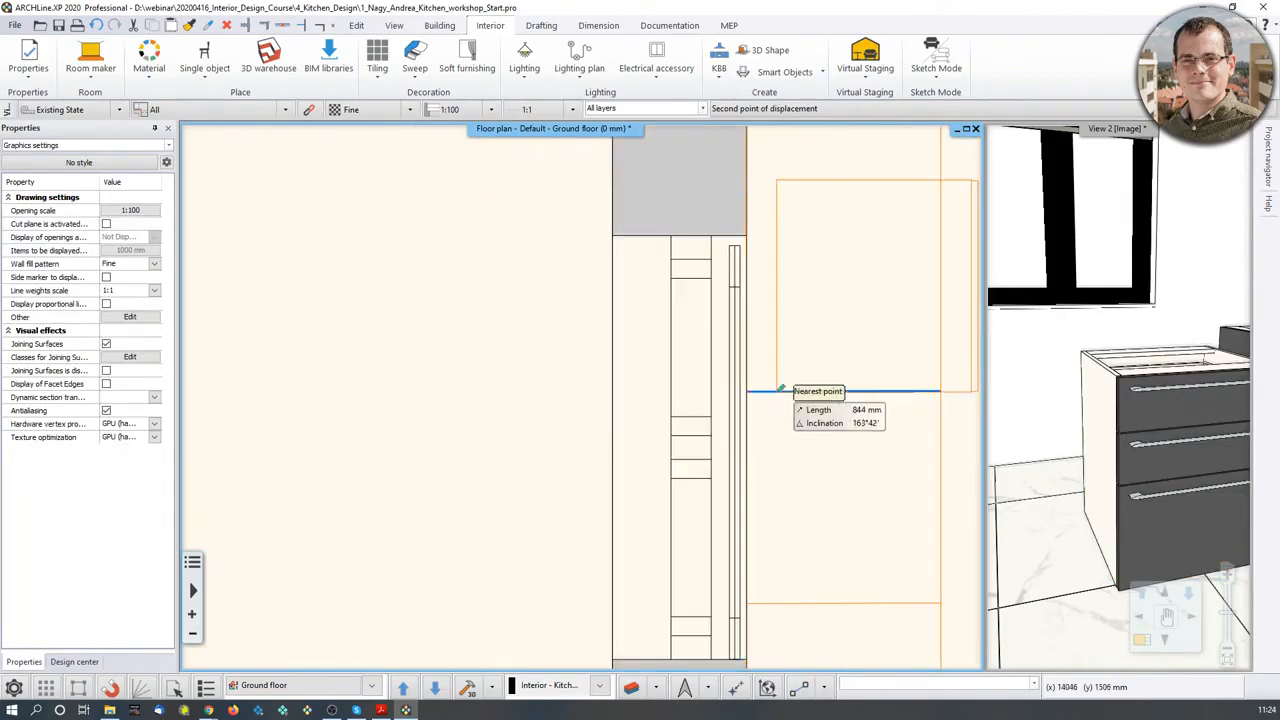
{"action": "left_click", "coordinate": [745, 391]}
- Set the window-wall drawer cabinet's width to 900 mm to fill the first orange outline, and deselect it
{"action": "scroll", "coordinate": [837, 320], "scroll_direction": "down", "scroll_amount": 2}
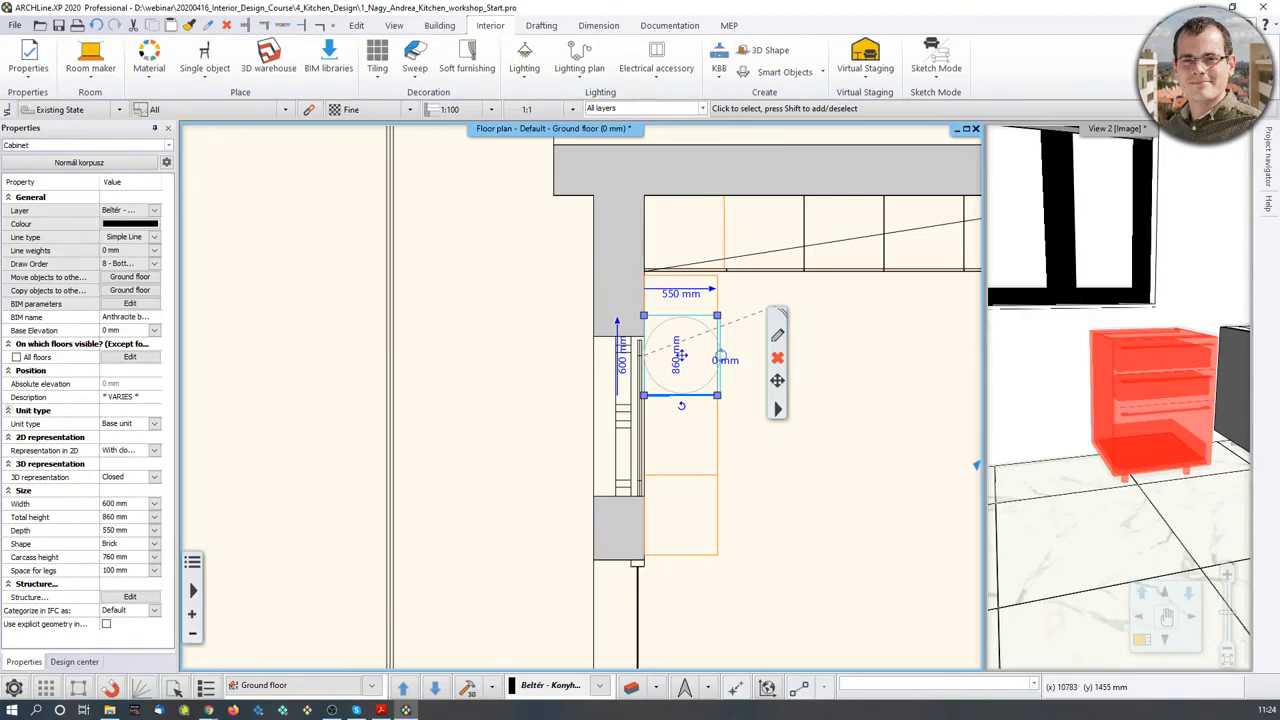
{"action": "left_click", "coordinate": [624, 371]}
{"action": "type", "text": "900"}
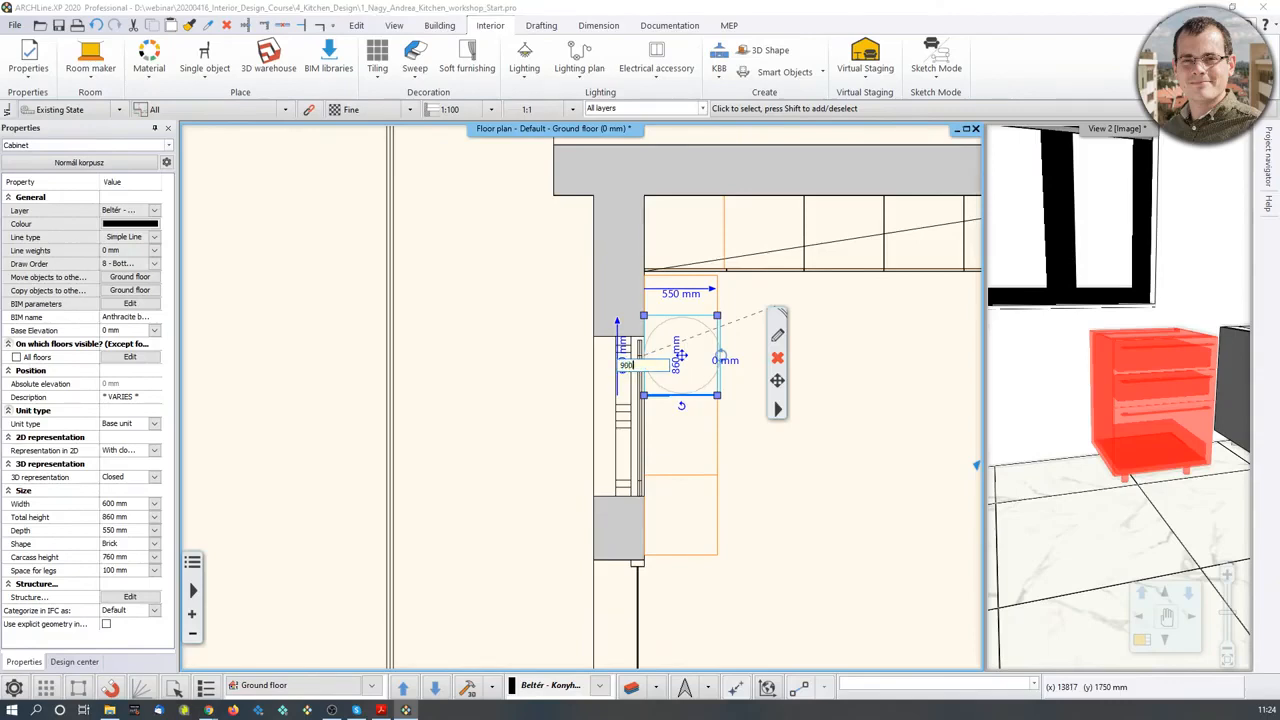
{"action": "key", "text": "Return"}
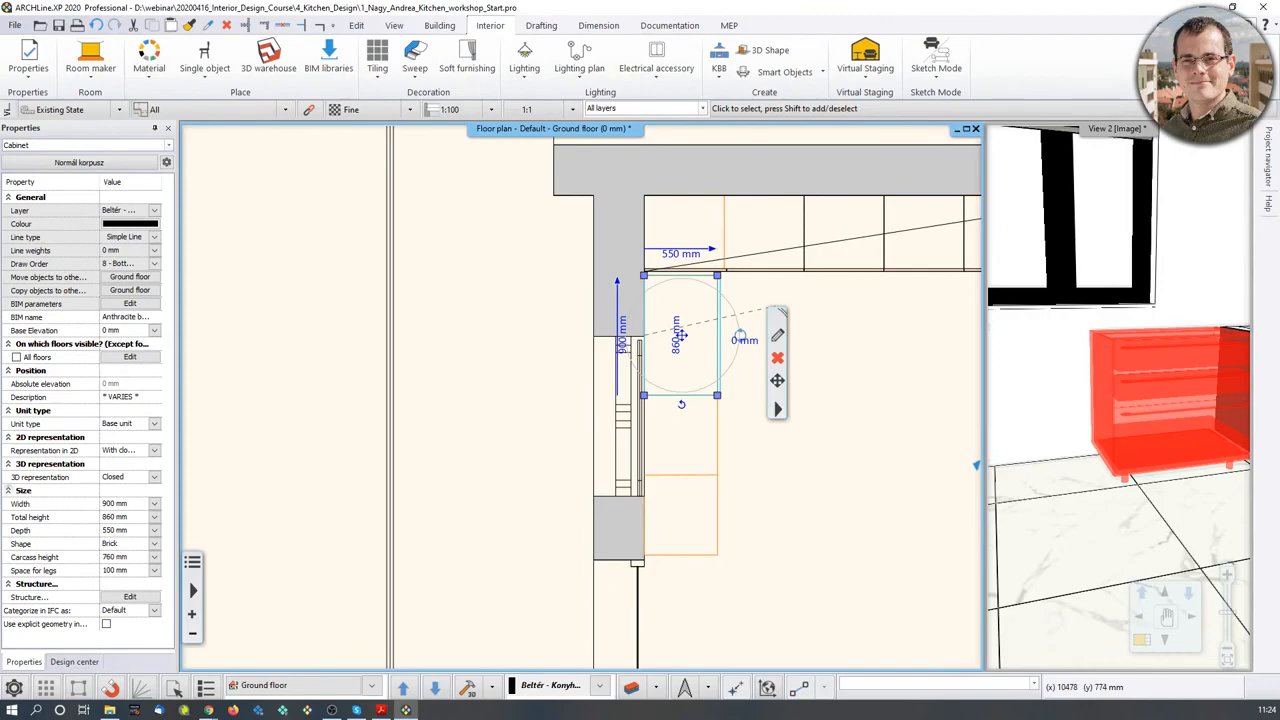
{"action": "left_click", "coordinate": [846, 484]}
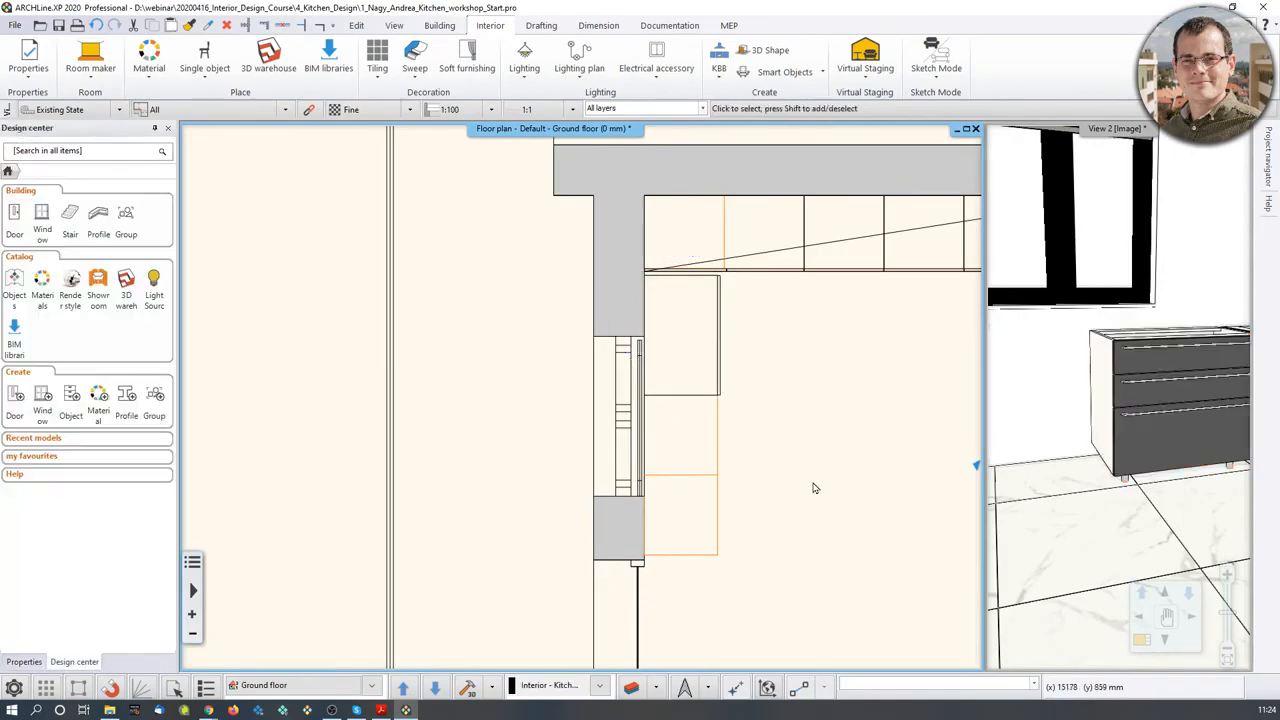
- Place two copies of Anthracite base cabinet 1 in the remaining two orange outlines along the window wall, backs to the wall
{"action": "middle_click_drag", "start_coordinate": [806, 473], "coordinate": [722, 471]}
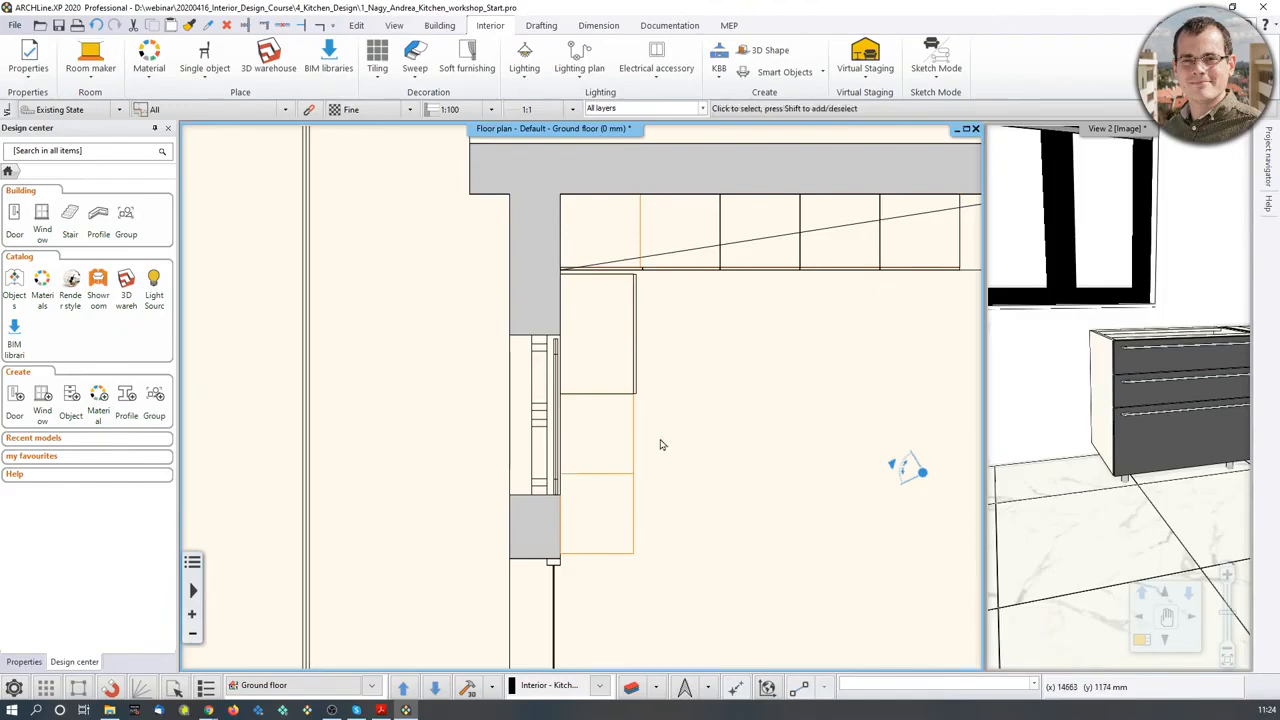
{"action": "left_click", "coordinate": [53, 152]}
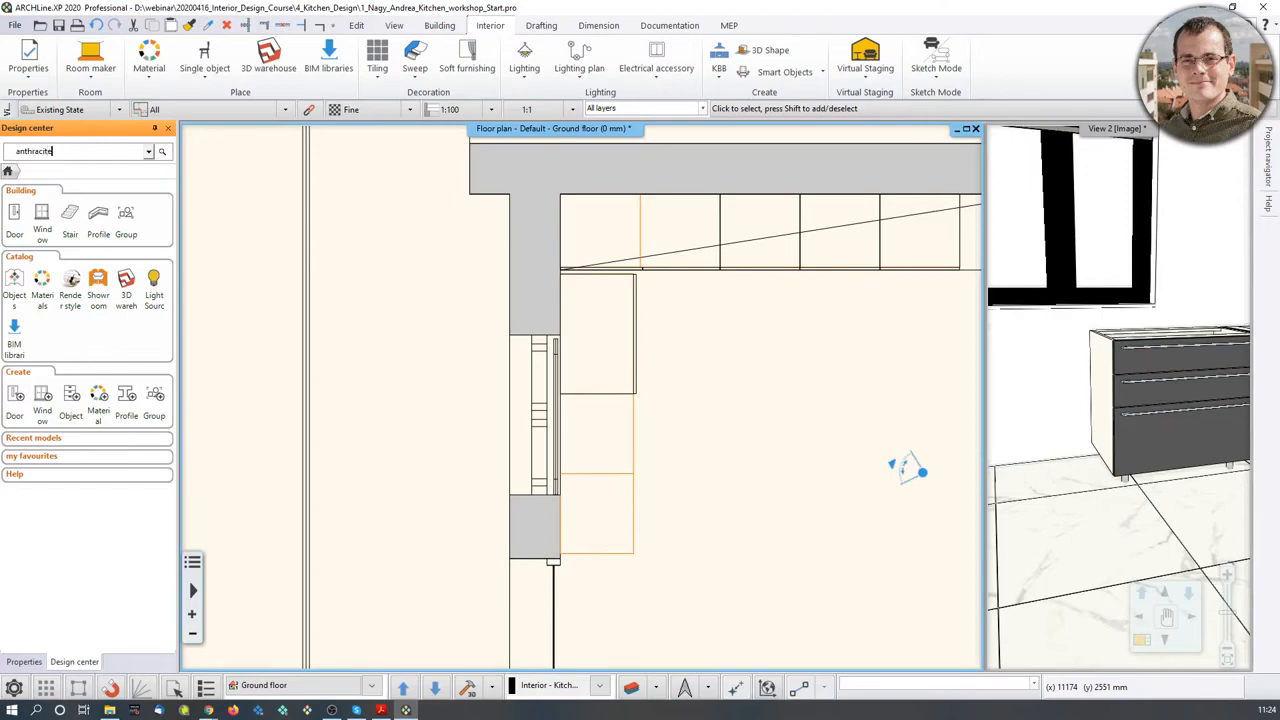
{"action": "key", "text": "Return"}
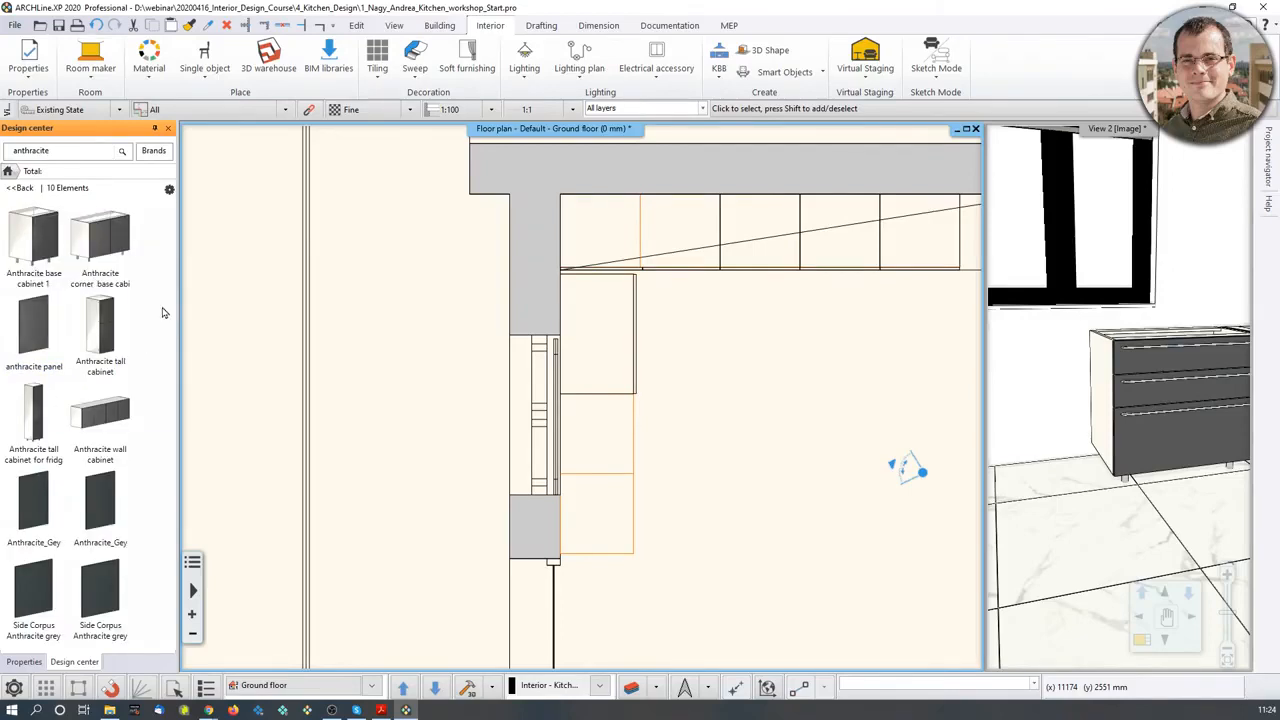
{"action": "left_click", "coordinate": [40, 250]}
{"action": "left_click_drag", "start_coordinate": [522, 438], "coordinate": [530, 440]}
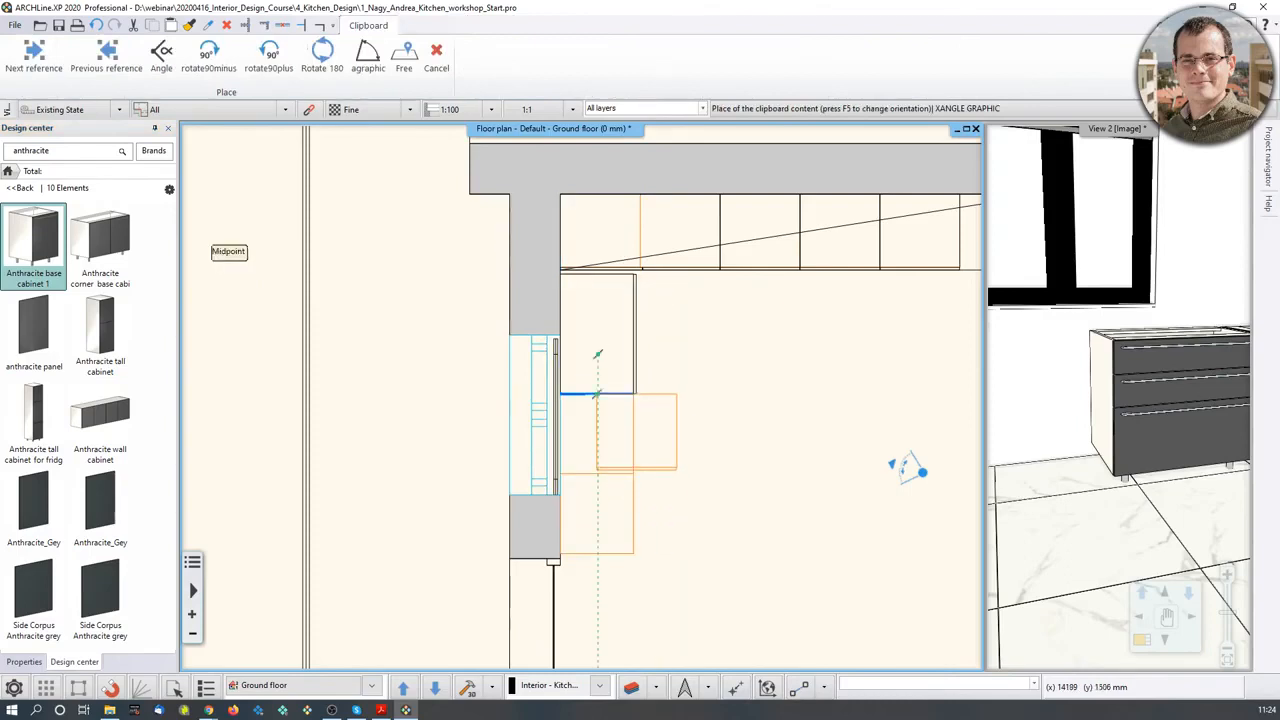
{"action": "left_click", "coordinate": [598, 340]}
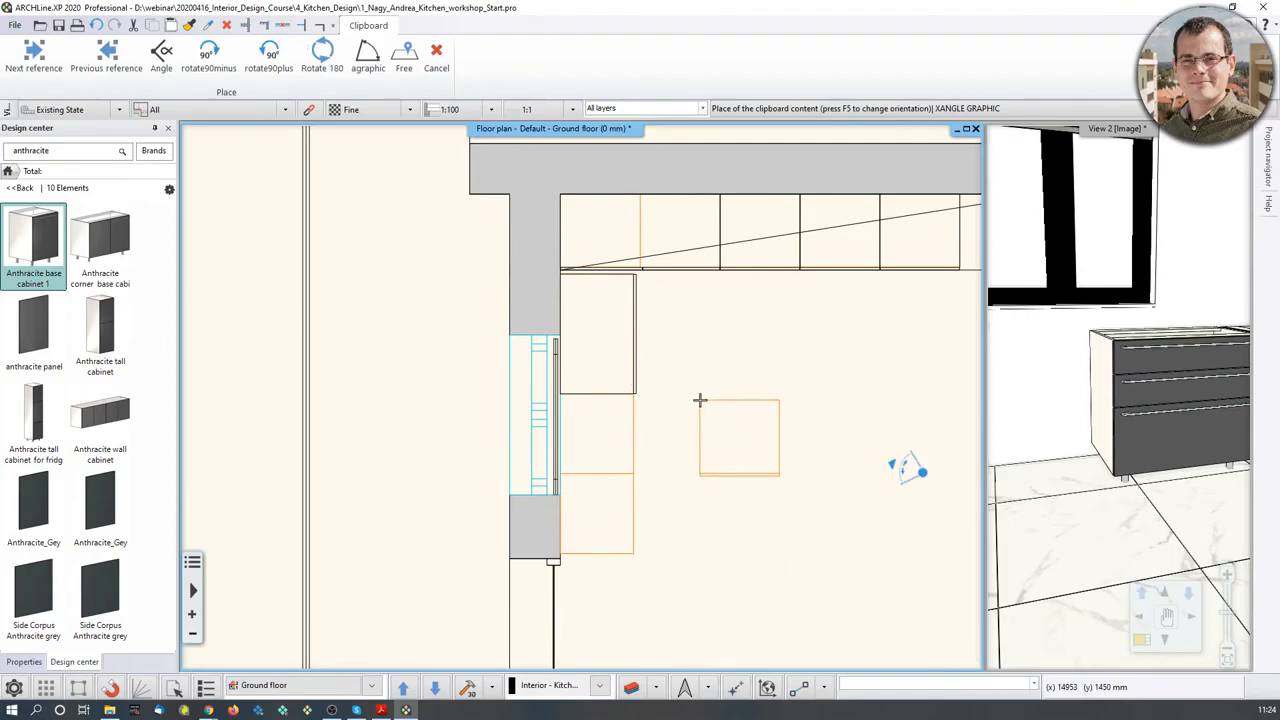
{"action": "scroll", "coordinate": [686, 471], "scroll_direction": "up", "scroll_amount": 3}
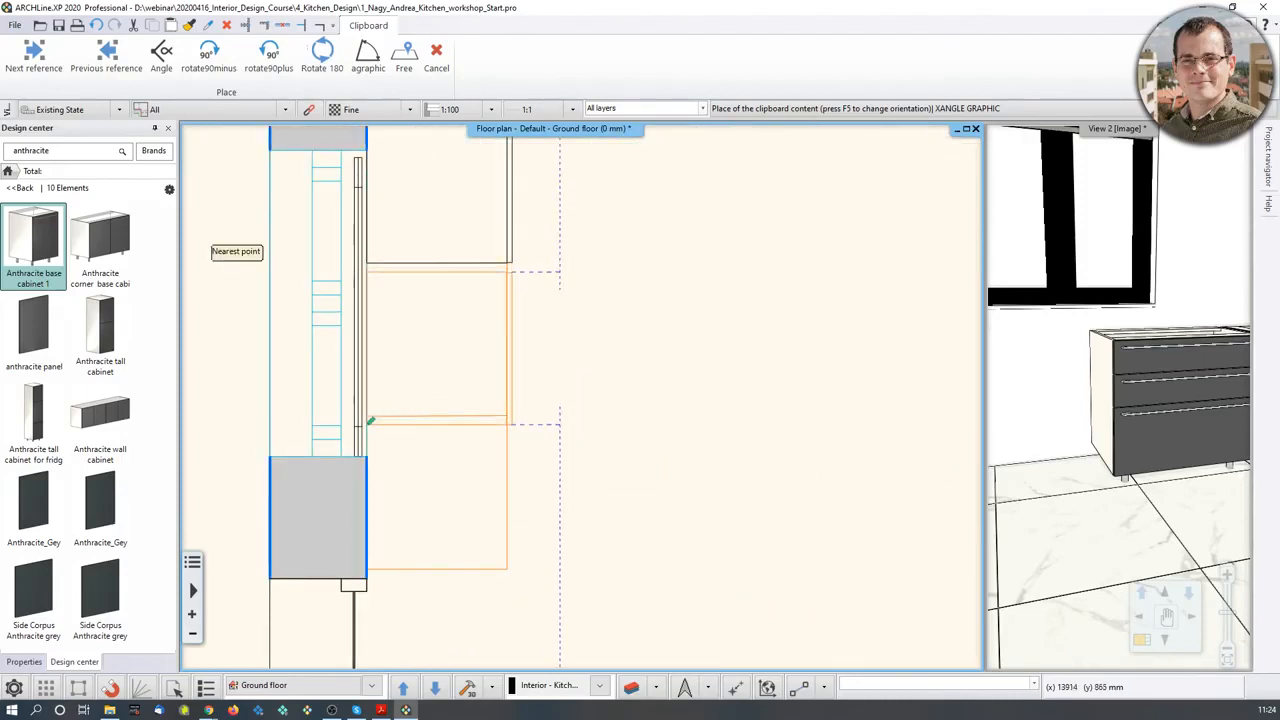
{"action": "left_click", "coordinate": [368, 416]}
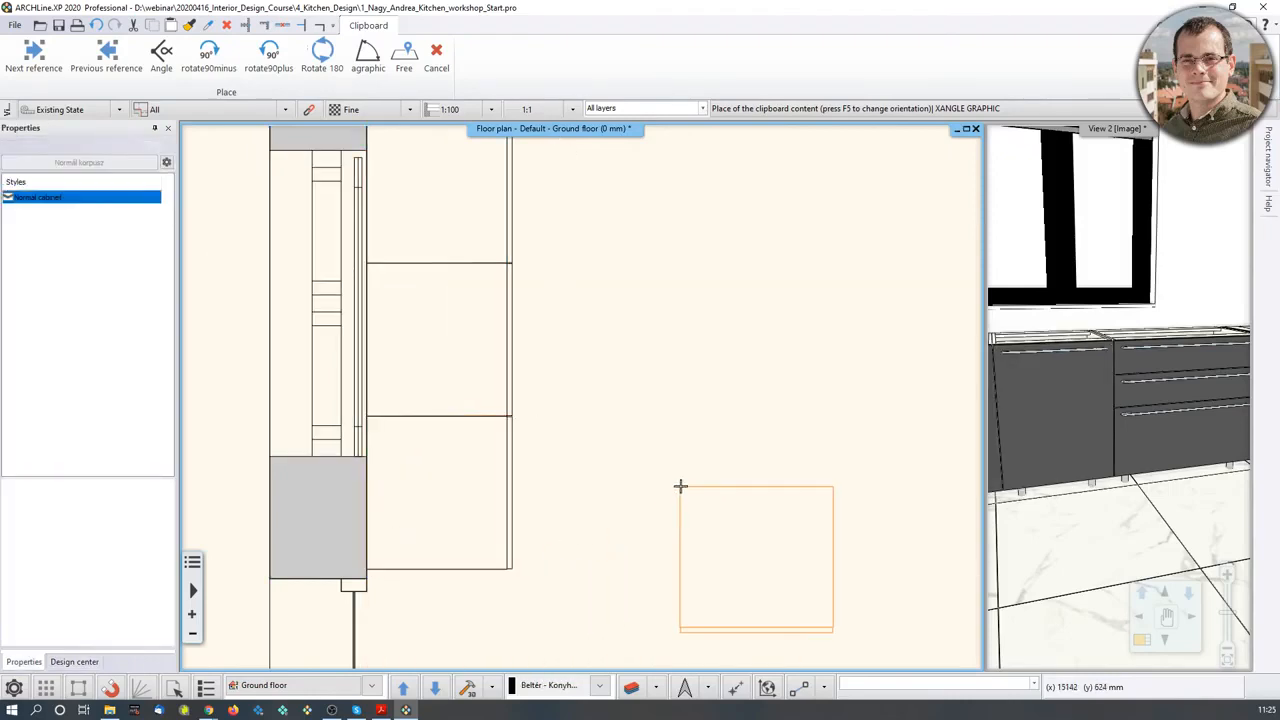
{"action": "key", "text": "Escape"}
- Enlarge the 3D view and examine the base cabinets along both walls
{"action": "scroll", "coordinate": [1158, 398], "scroll_direction": "down", "scroll_amount": 4}
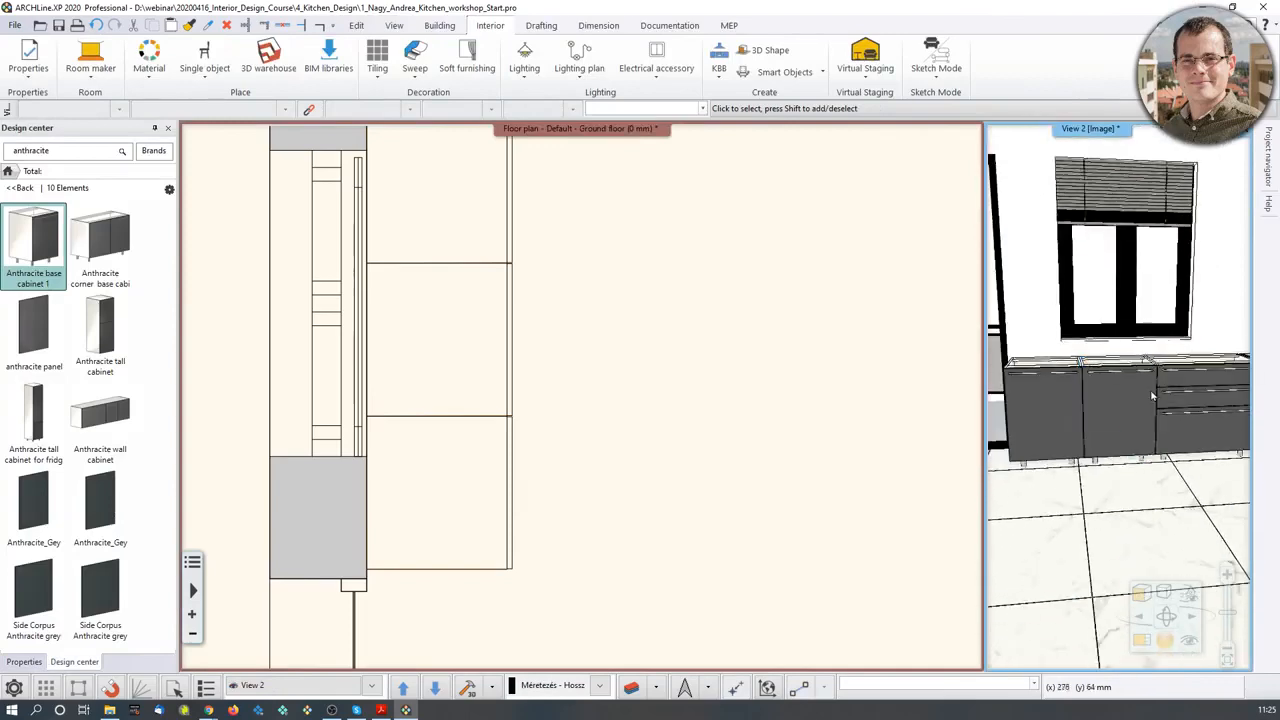
{"action": "middle_click_drag", "start_coordinate": [1152, 396], "coordinate": [1157, 467]}
{"action": "scroll", "coordinate": [1168, 376], "scroll_direction": "down", "scroll_amount": 1}
{"action": "scroll", "coordinate": [1123, 377], "scroll_direction": "up", "scroll_amount": 1}
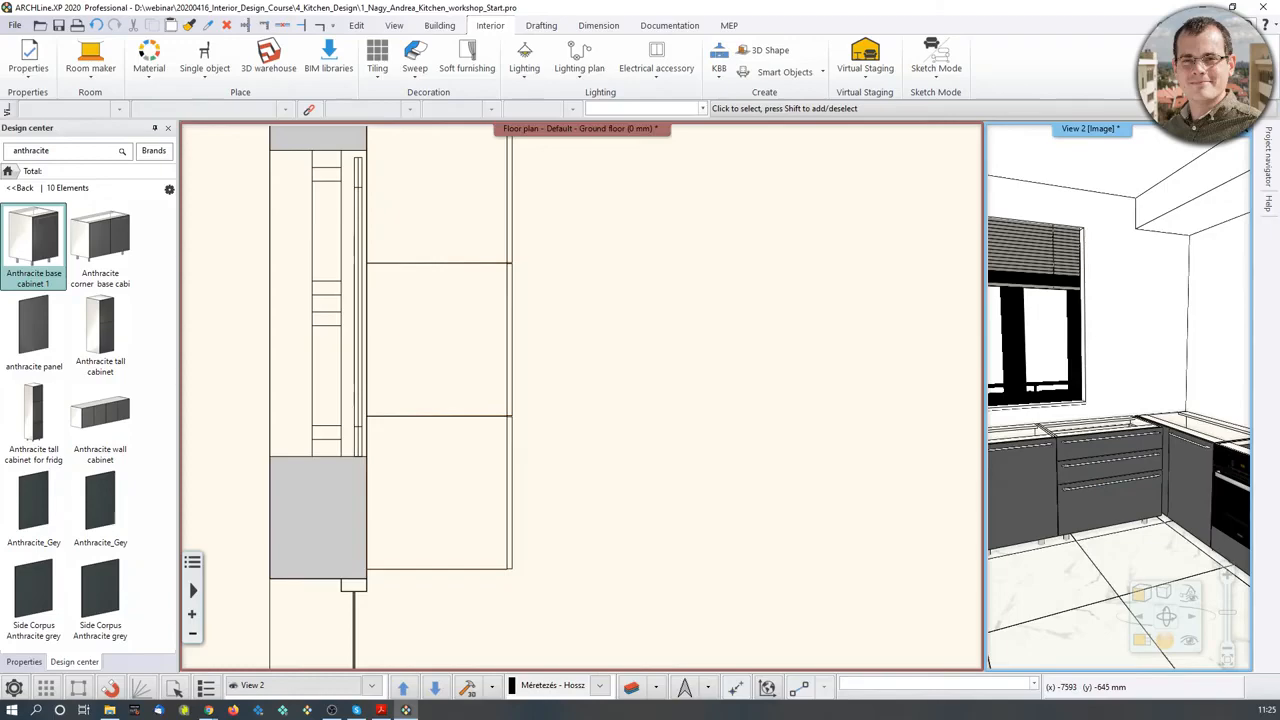
{"action": "left_click", "coordinate": [1141, 641]}
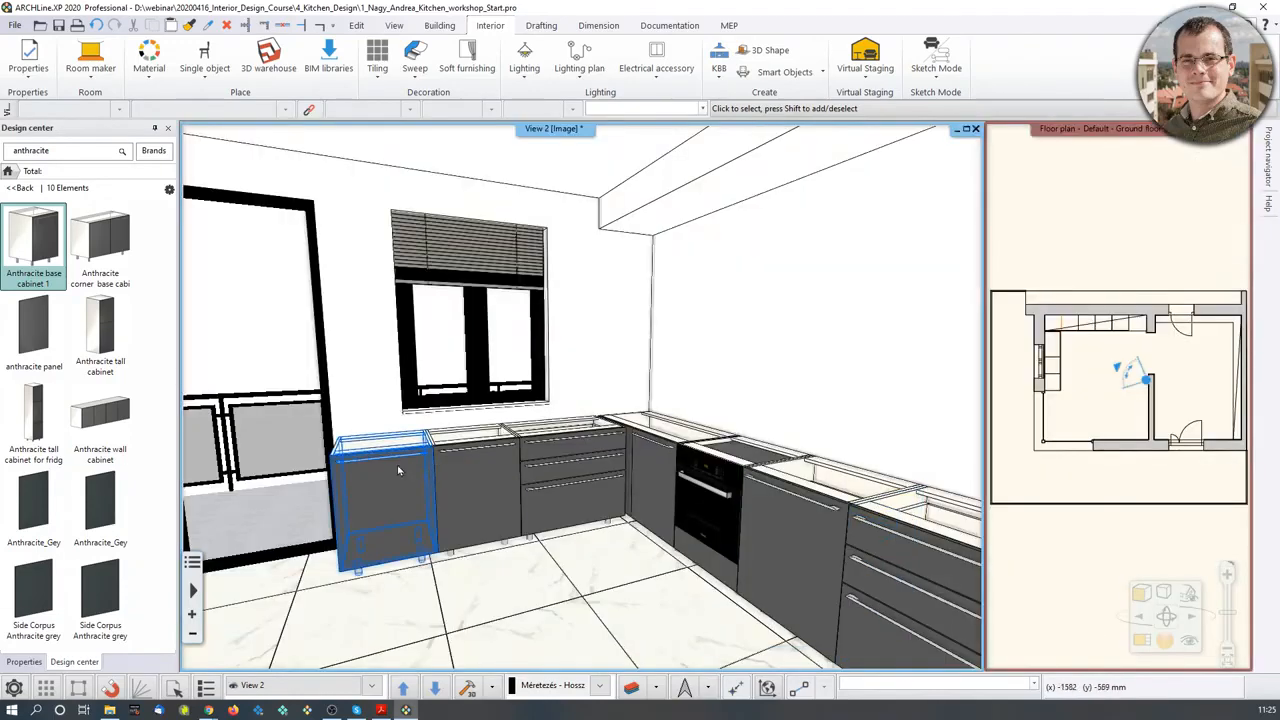
{"action": "middle_click_drag", "start_coordinate": [410, 470], "coordinate": [618, 448]}
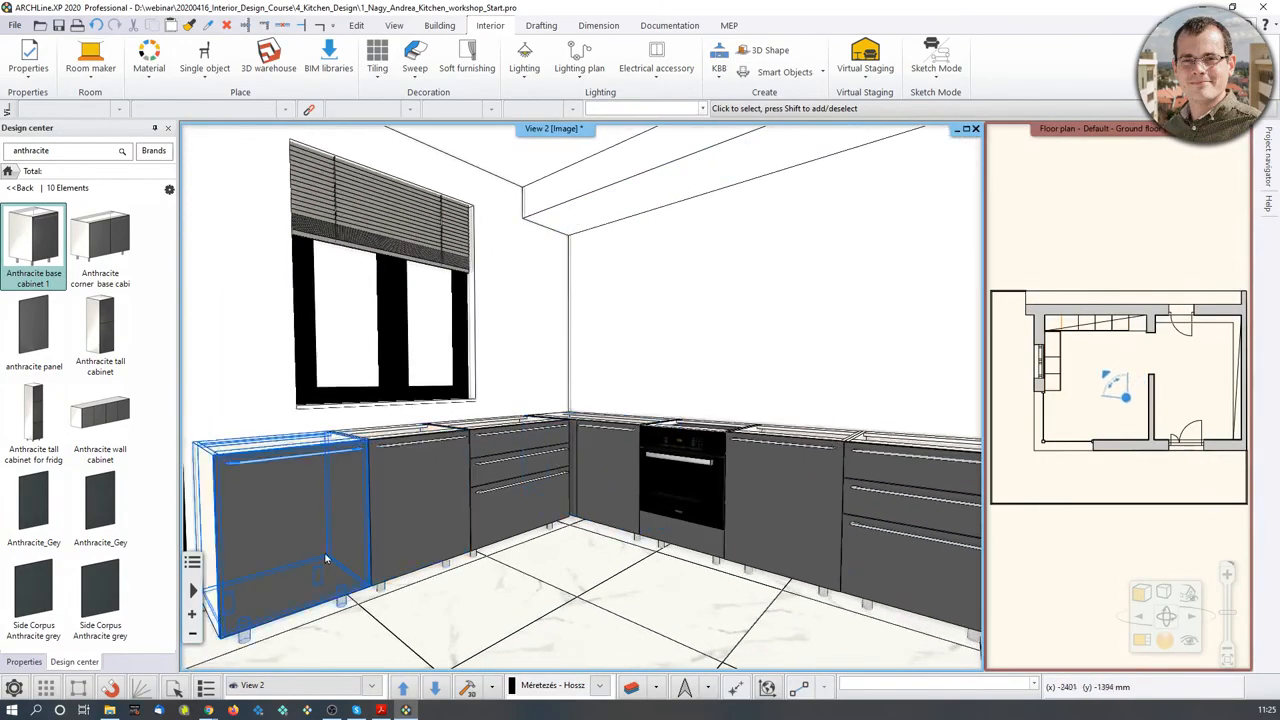
{"action": "scroll", "coordinate": [716, 514], "scroll_direction": "down", "scroll_amount": 4}
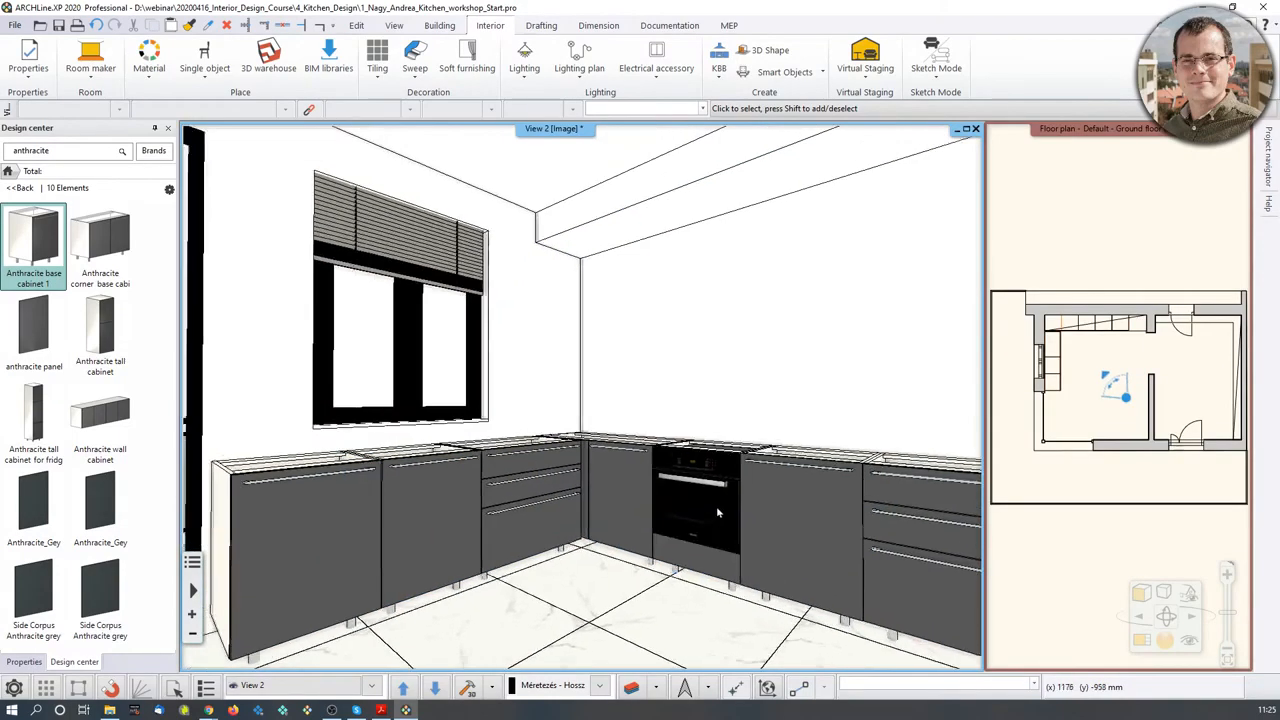
{"action": "scroll", "coordinate": [659, 471], "scroll_direction": "up", "scroll_amount": 2}
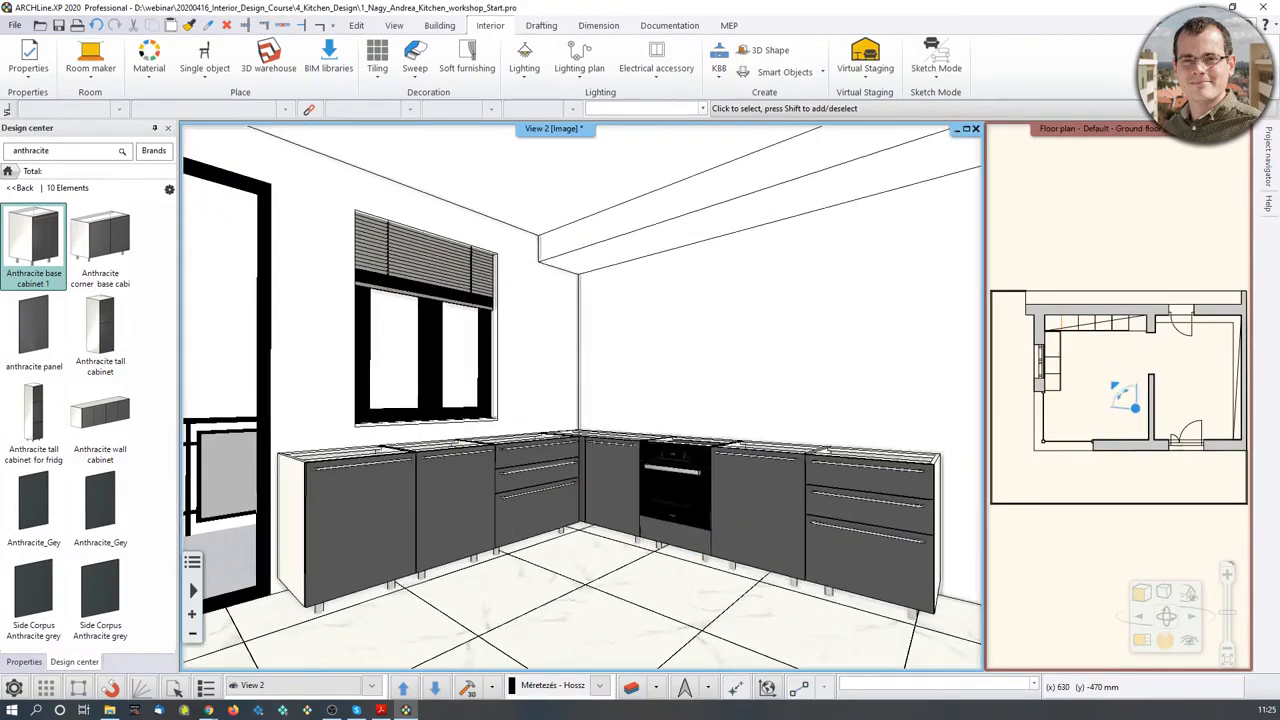
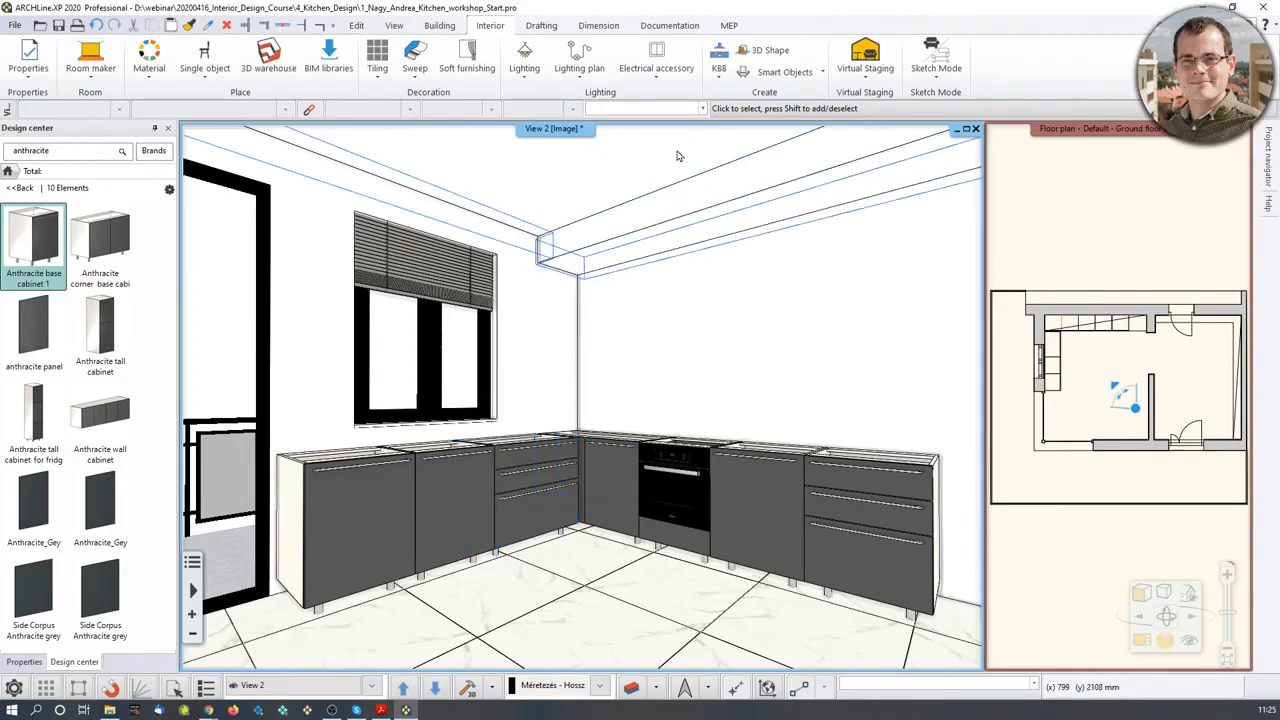
- Create a new cabinet door and set its panel material to Matt fehér 2
{"action": "left_click", "coordinate": [719, 80]}
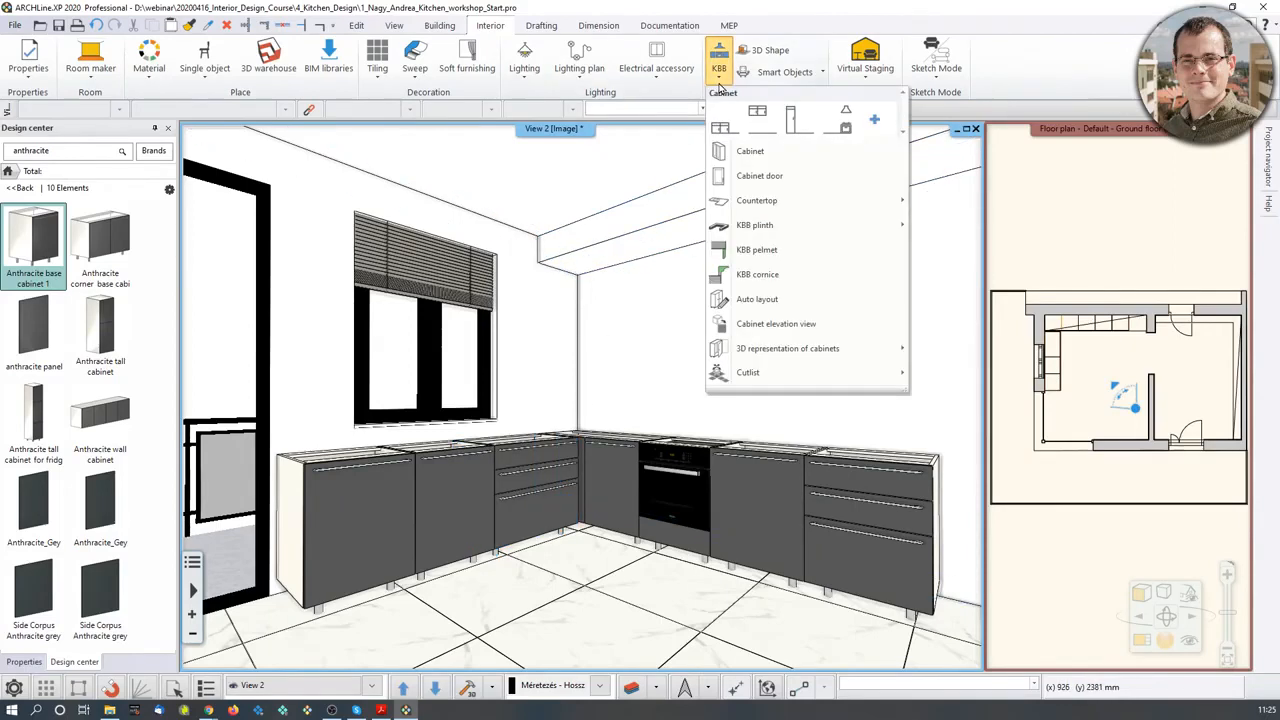
{"action": "left_click", "coordinate": [753, 178]}
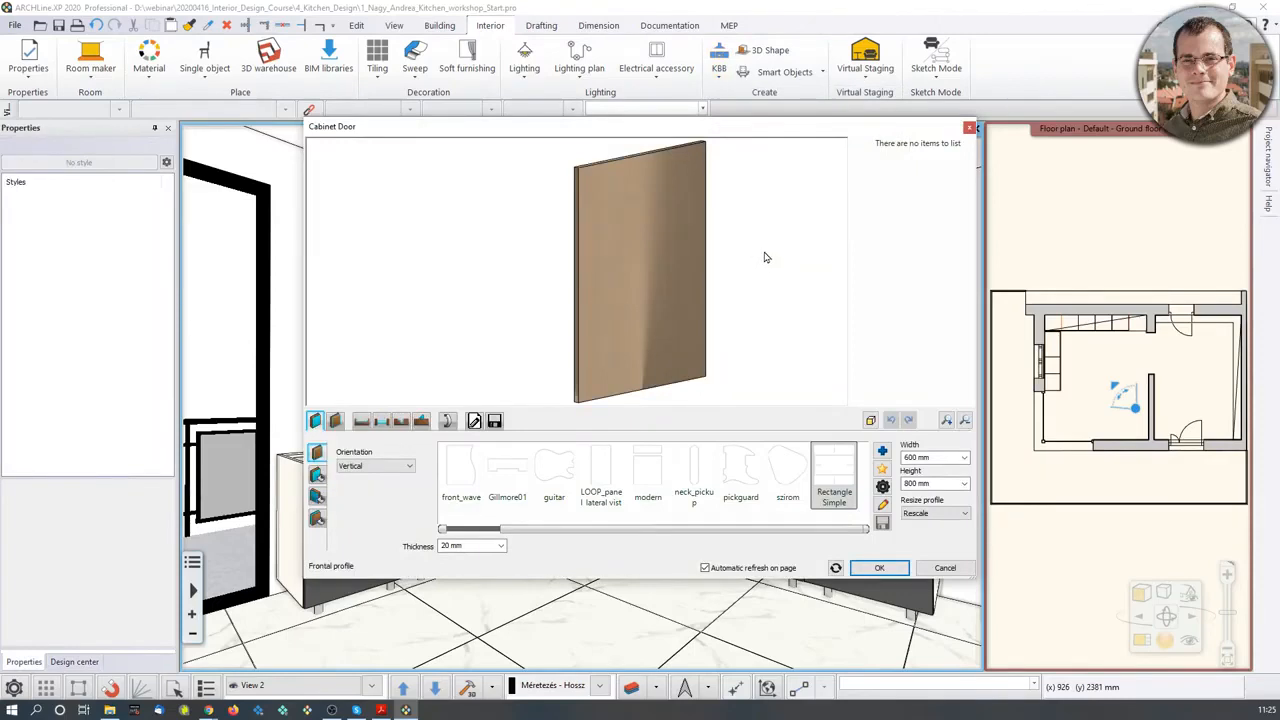
{"action": "left_click_drag", "start_coordinate": [601, 246], "coordinate": [630, 345]}
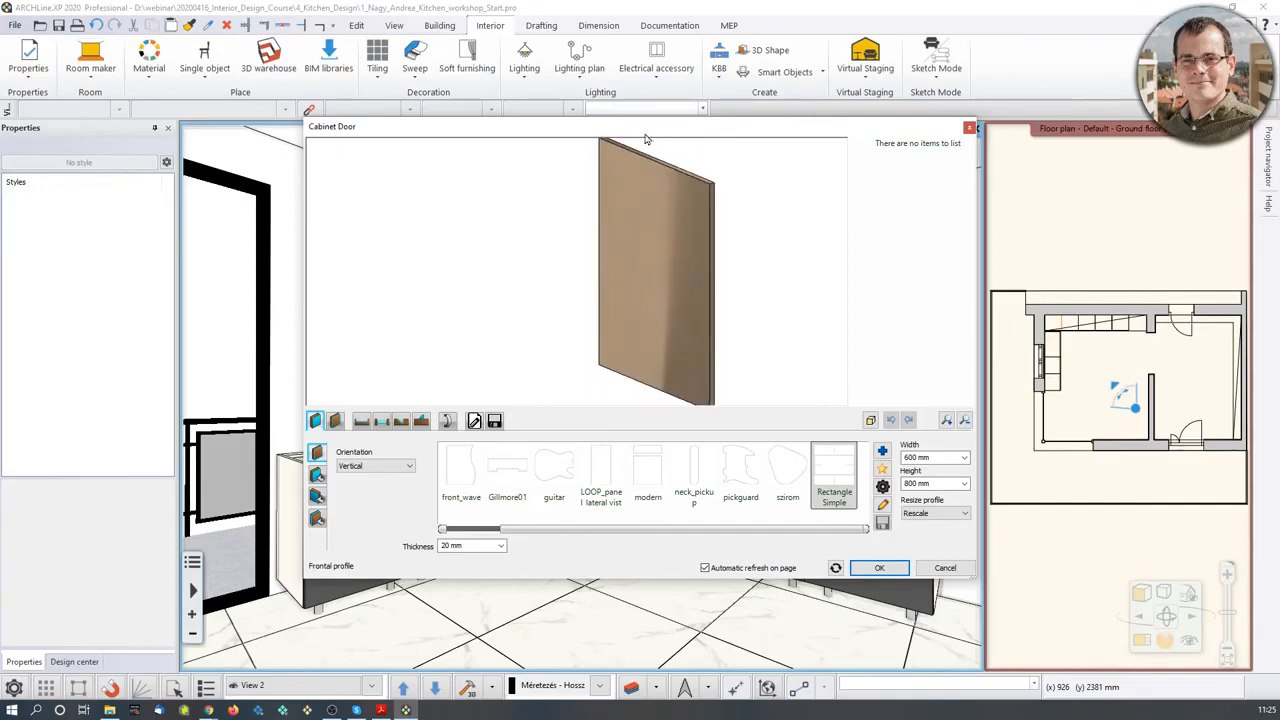
{"action": "left_click_drag", "start_coordinate": [711, 237], "coordinate": [624, 266]}
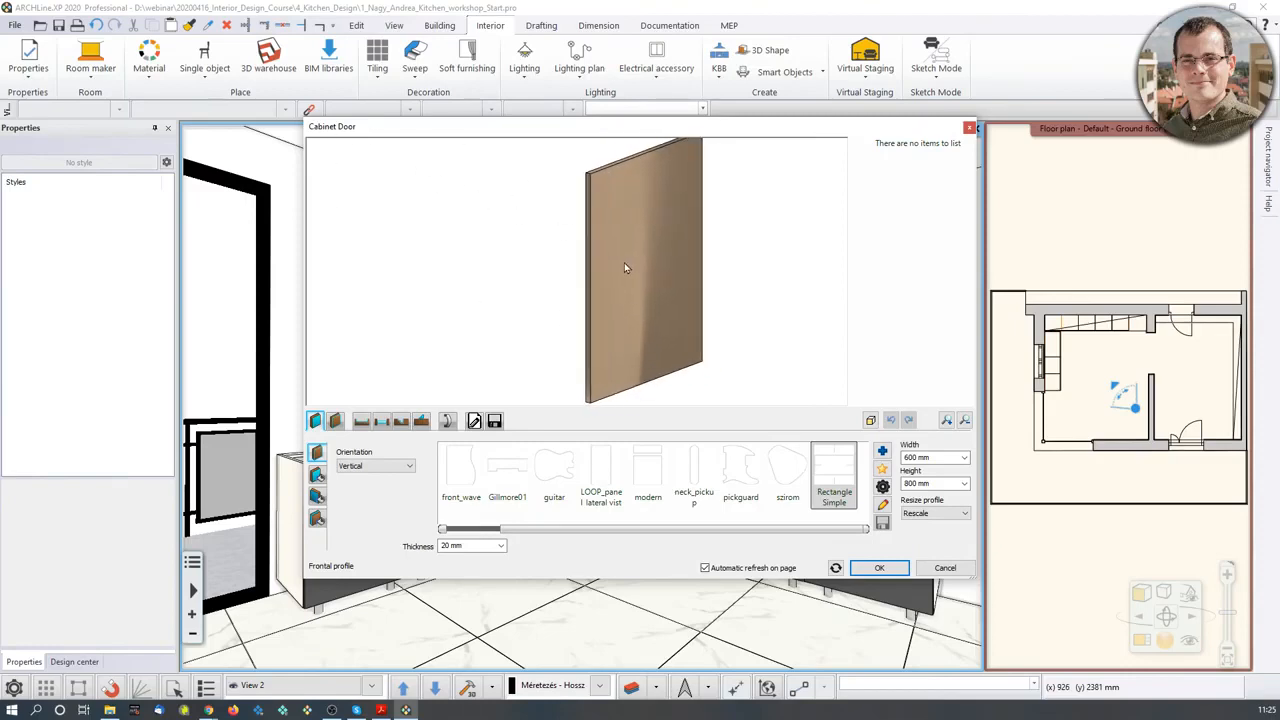
{"action": "scroll", "coordinate": [622, 266], "scroll_direction": "down", "scroll_amount": 2}
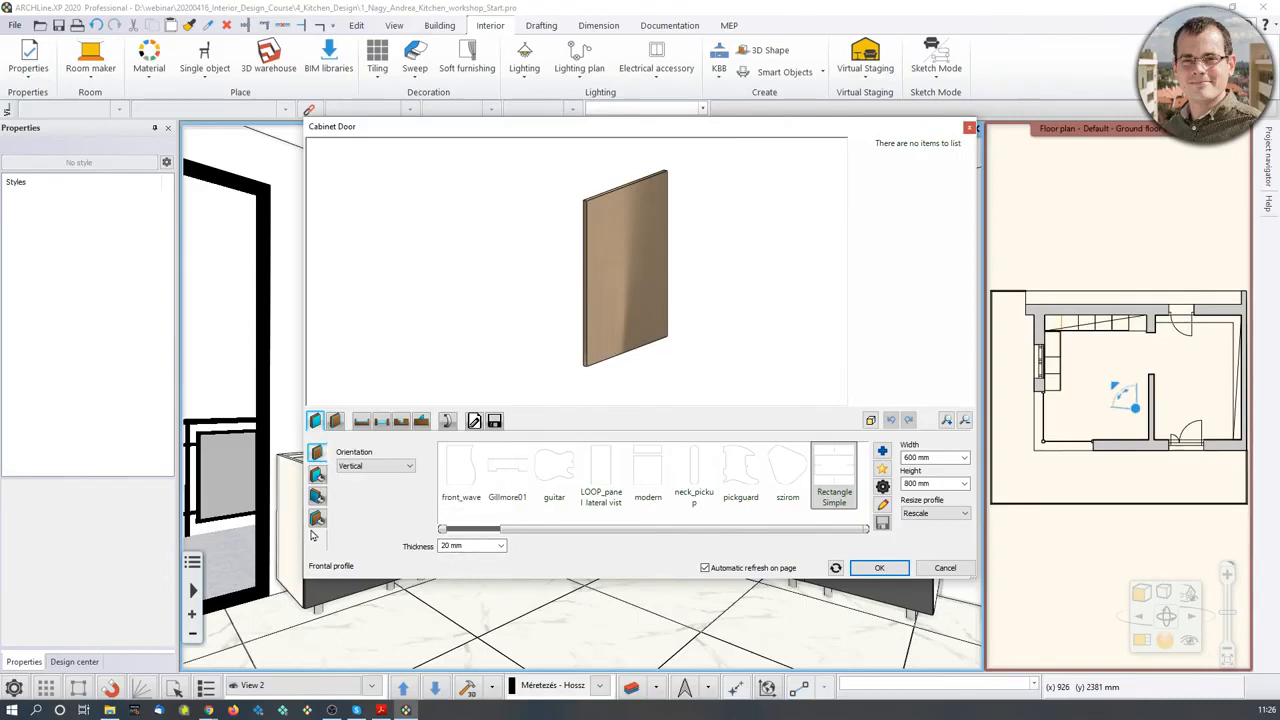
{"action": "left_click", "coordinate": [317, 477]}
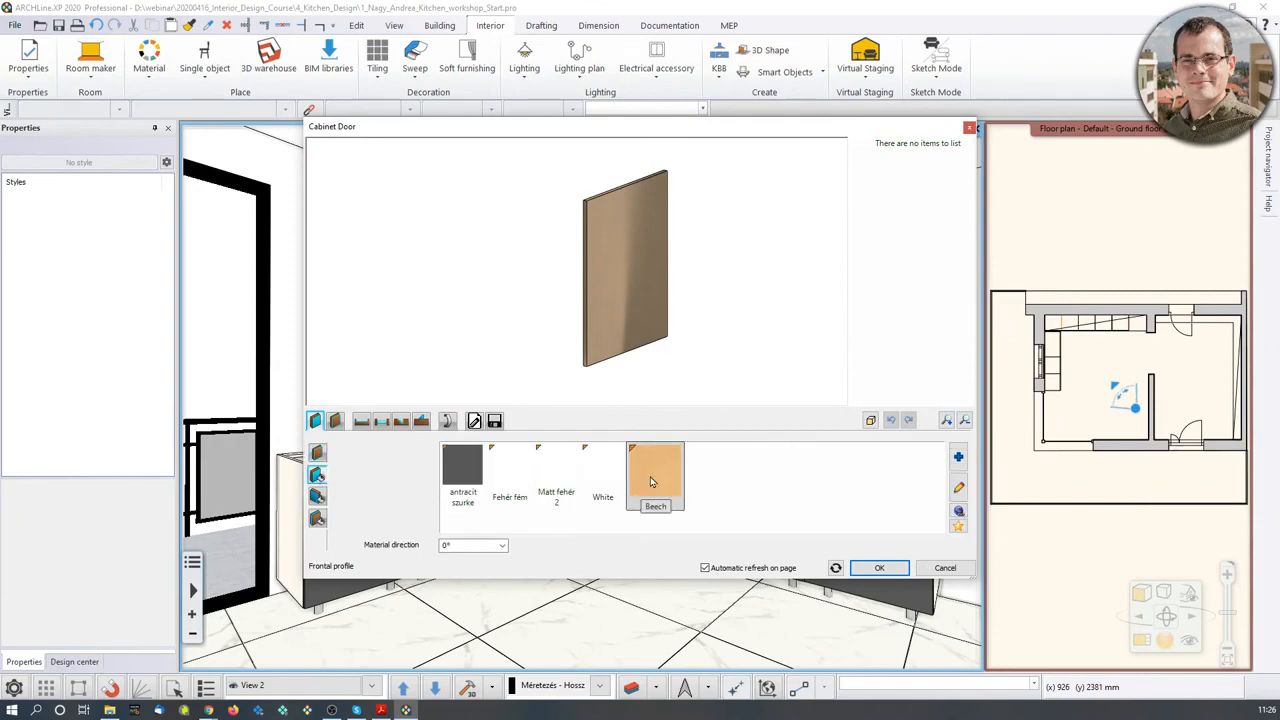
{"action": "left_click", "coordinate": [603, 475]}
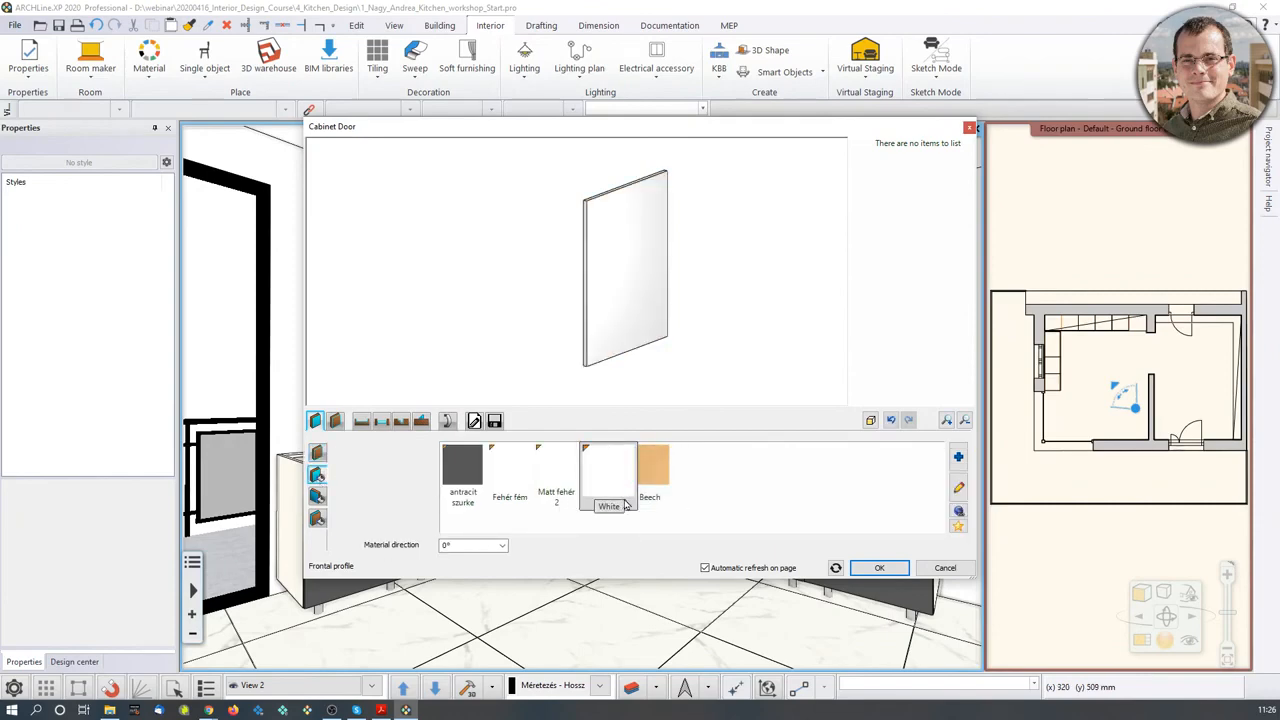
{"action": "left_click", "coordinate": [554, 490]}
{"action": "left_click", "coordinate": [612, 487]}
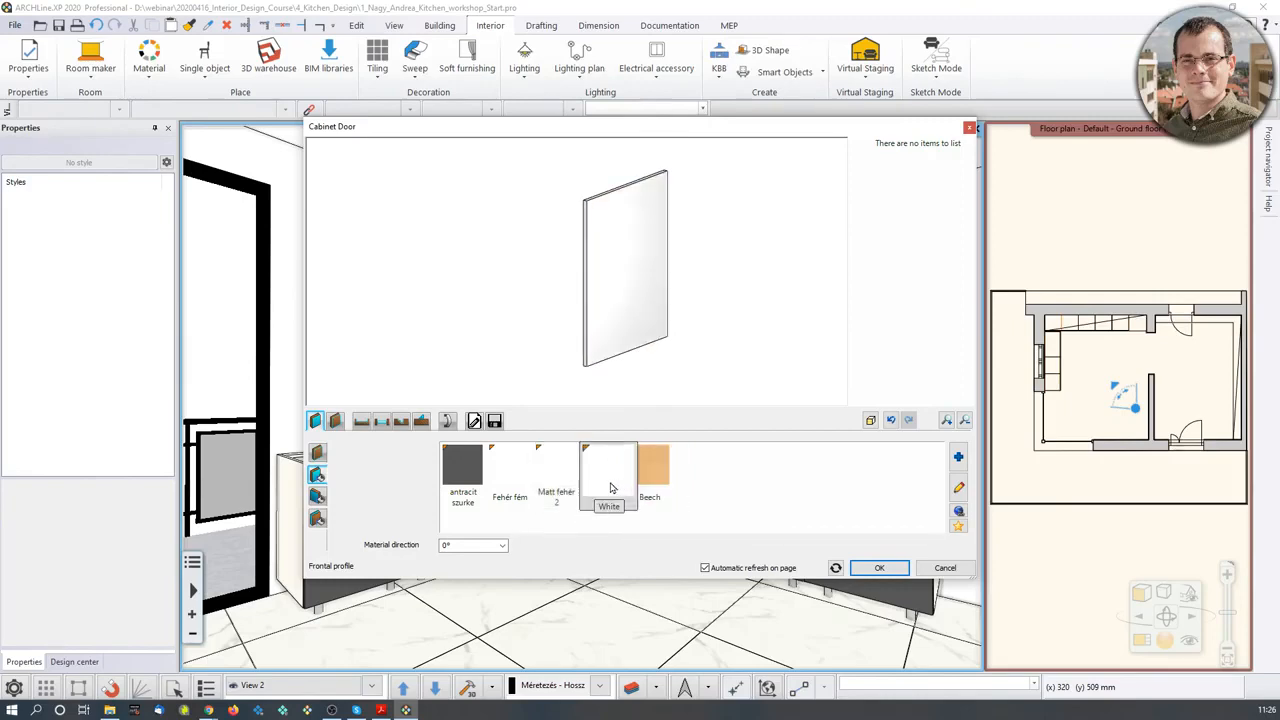
{"action": "left_click", "coordinate": [555, 485]}
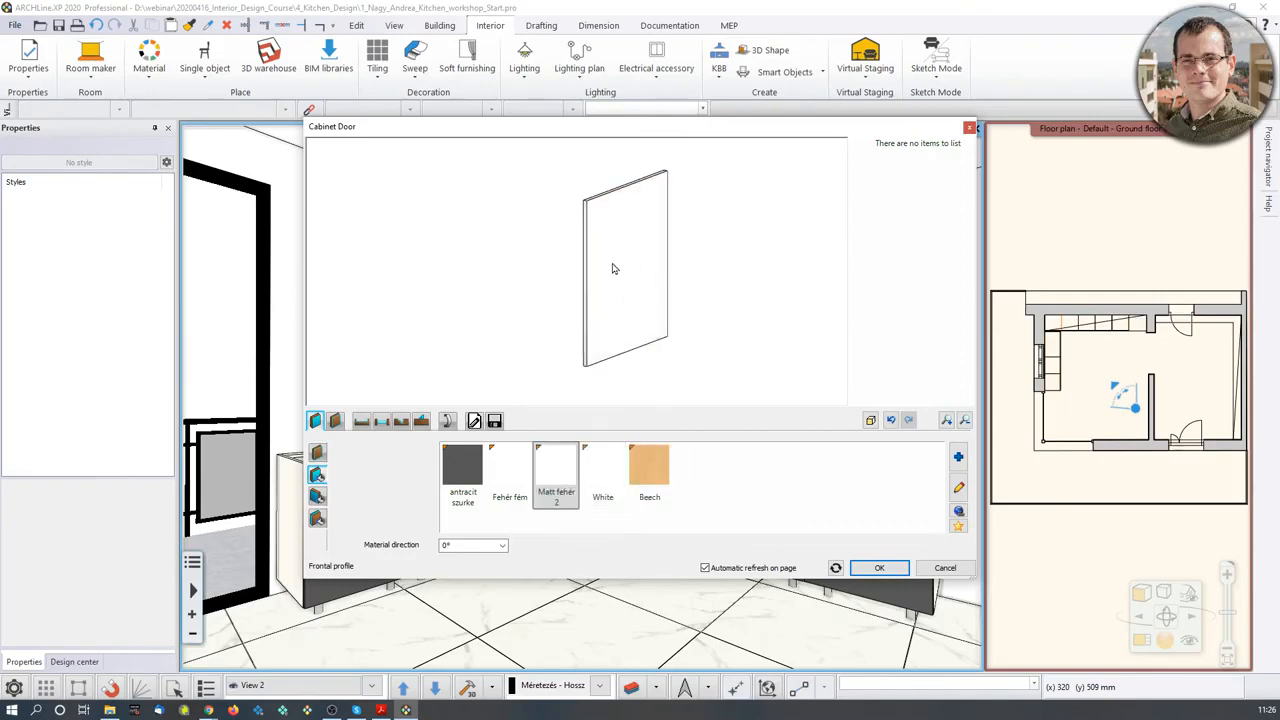
{"action": "mouse_move", "coordinate": [628, 269]}
{"action": "left_mouse_down"}
{"action": "mouse_move", "coordinate": [700, 260]}
{"action": "mouse_move", "coordinate": [621, 268]}
{"action": "left_mouse_up"}
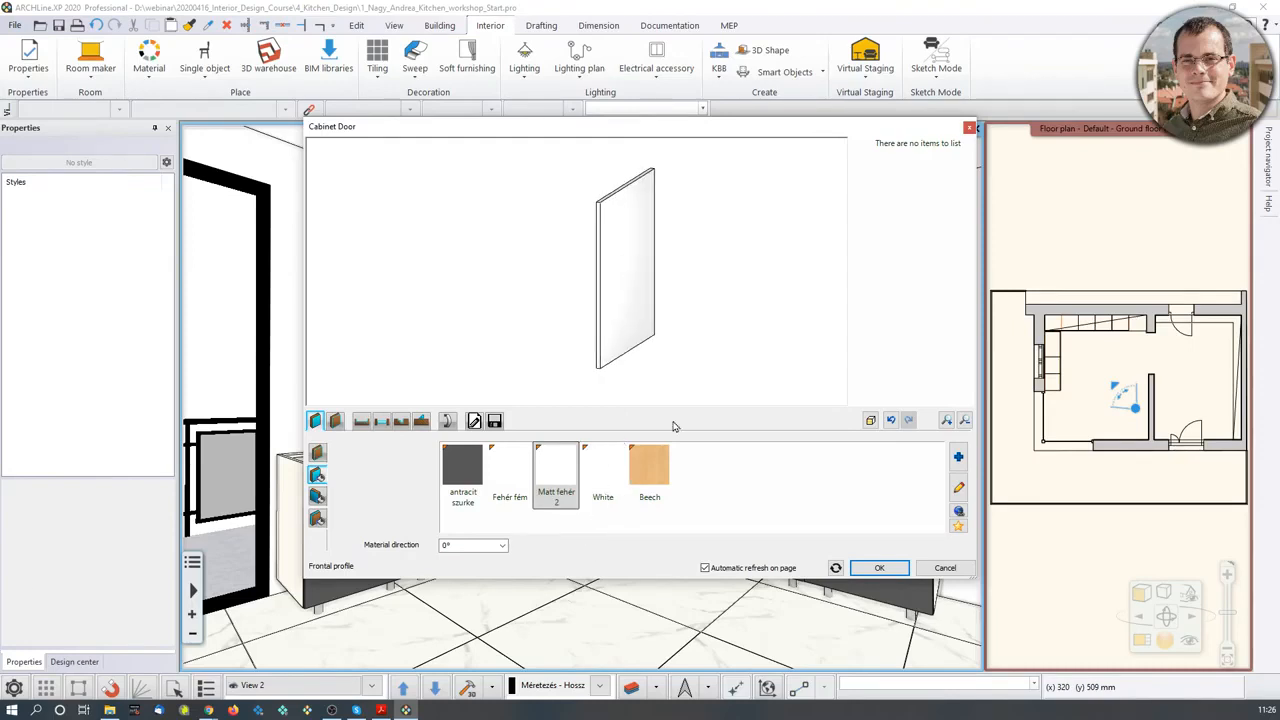
{"action": "left_click_drag", "start_coordinate": [701, 349], "coordinate": [645, 332]}
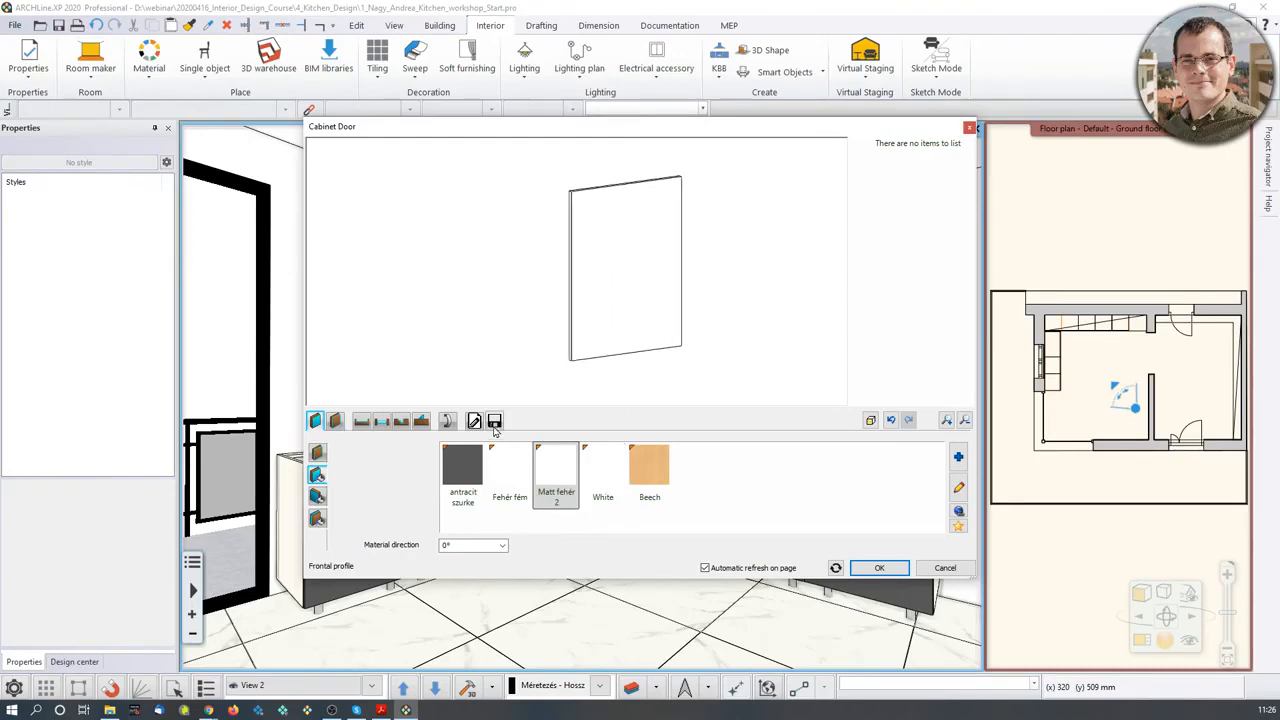
- Save the door to the library as "WS matte white front", category KITCHEN, sub category "Cabinet doors", without placing it in the room
{"action": "left_click", "coordinate": [495, 421]}
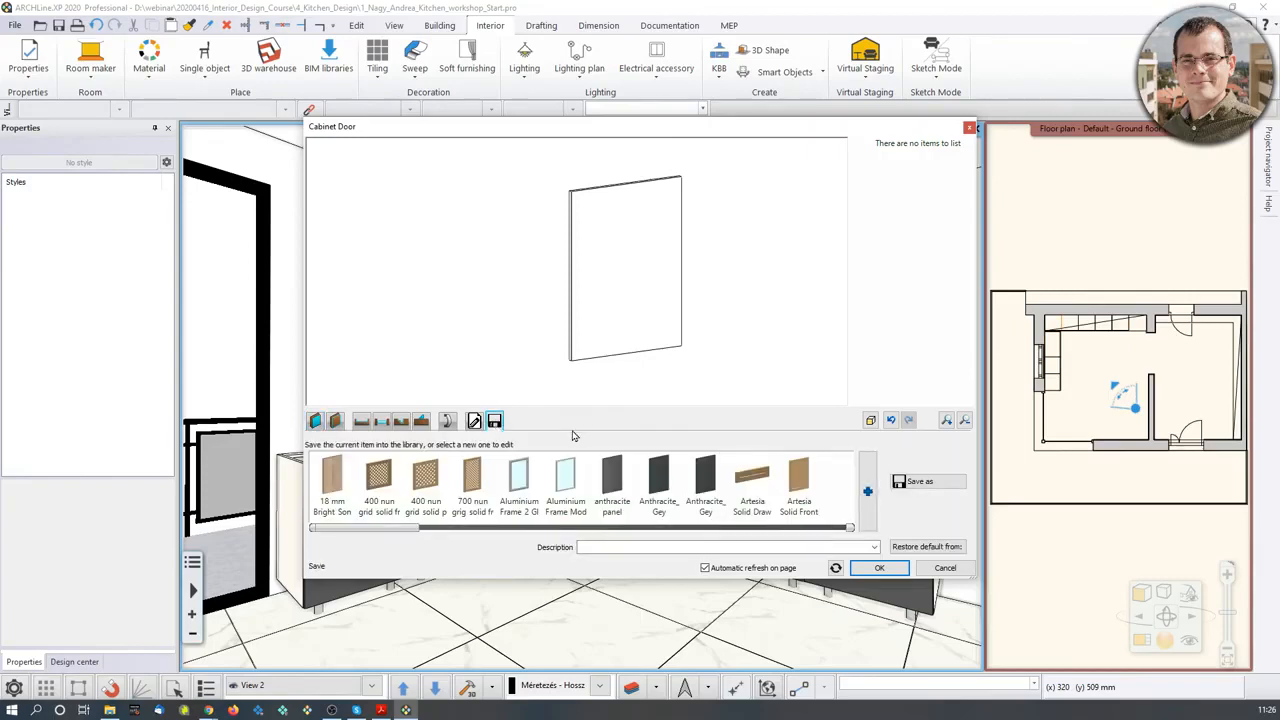
{"action": "left_click", "coordinate": [928, 483]}
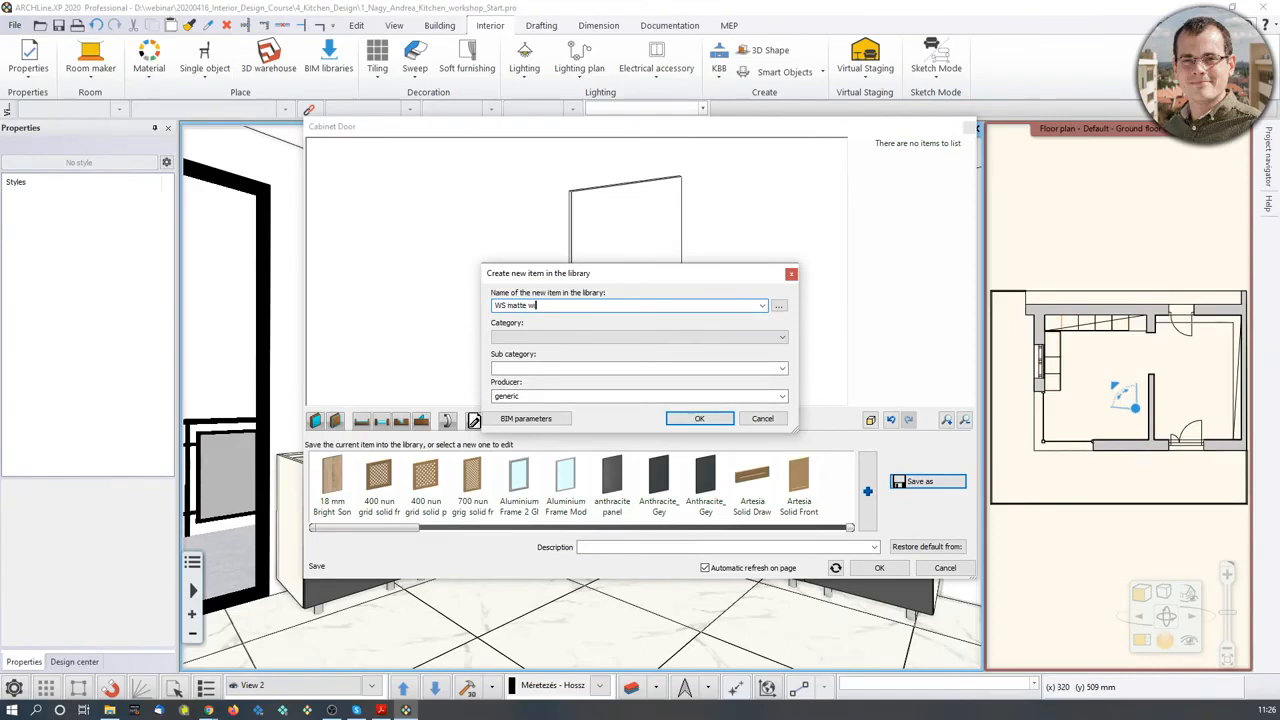
{"action": "type", "text": "WS matte white front"}
{"action": "left_click", "coordinate": [521, 338]}
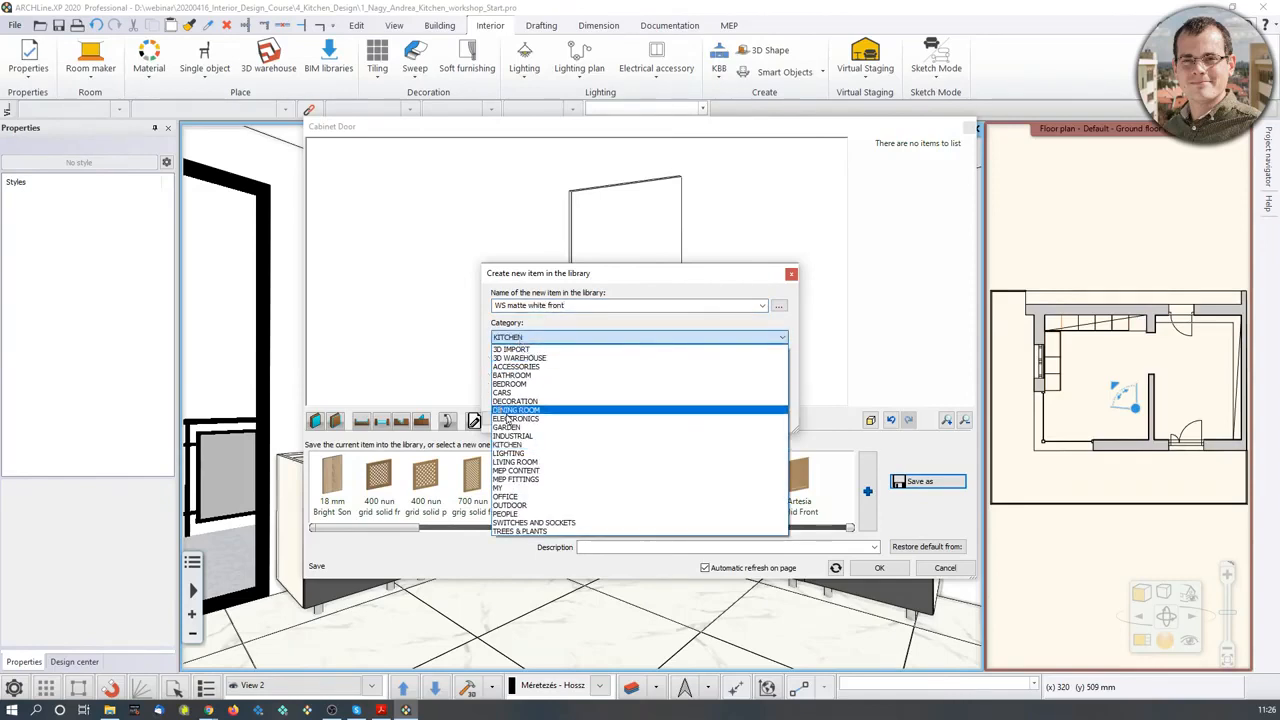
{"action": "left_click", "coordinate": [560, 444]}
{"action": "left_click", "coordinate": [574, 367]}
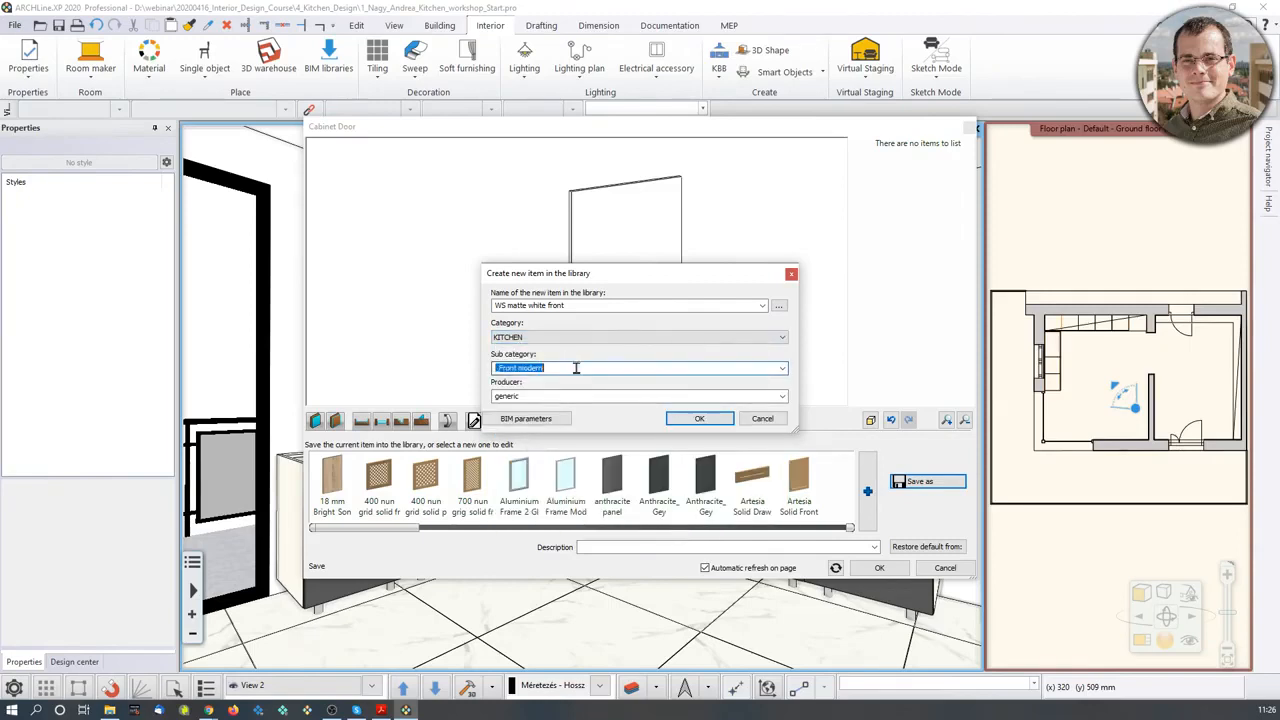
{"action": "type", "text": "Cabinet doors"}
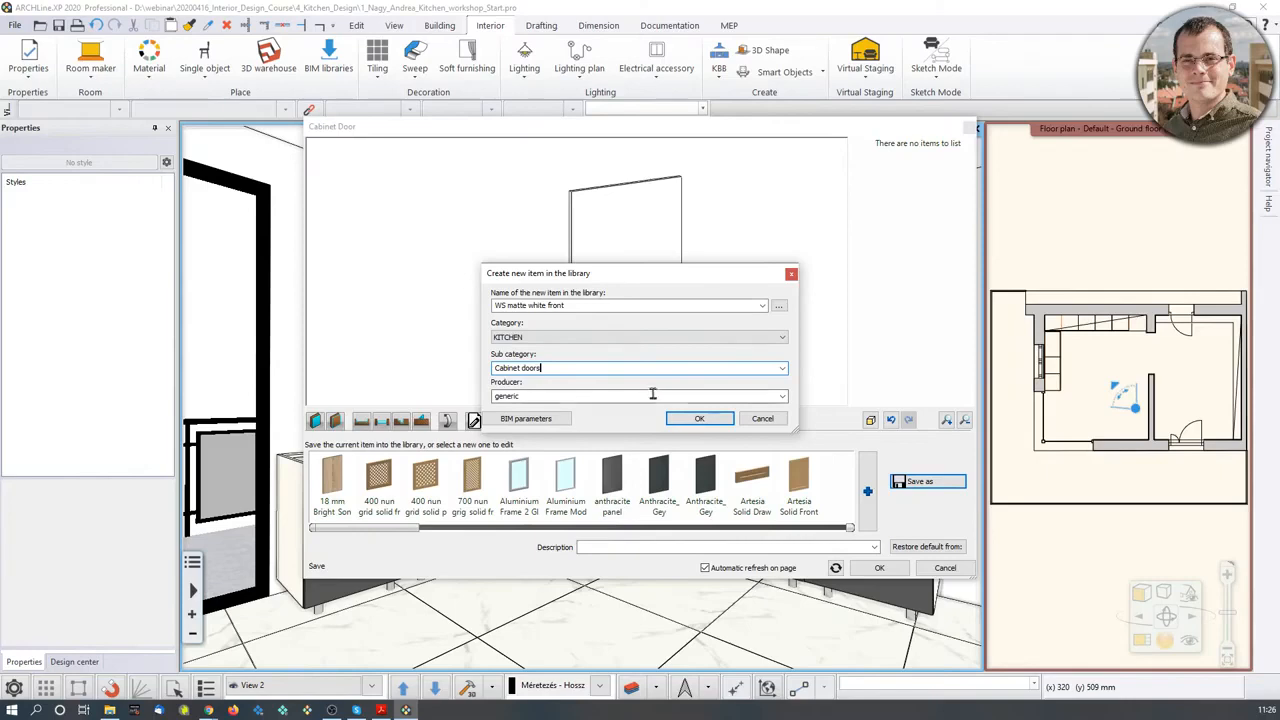
{"action": "left_click", "coordinate": [696, 418]}
{"action": "left_click", "coordinate": [879, 567]}
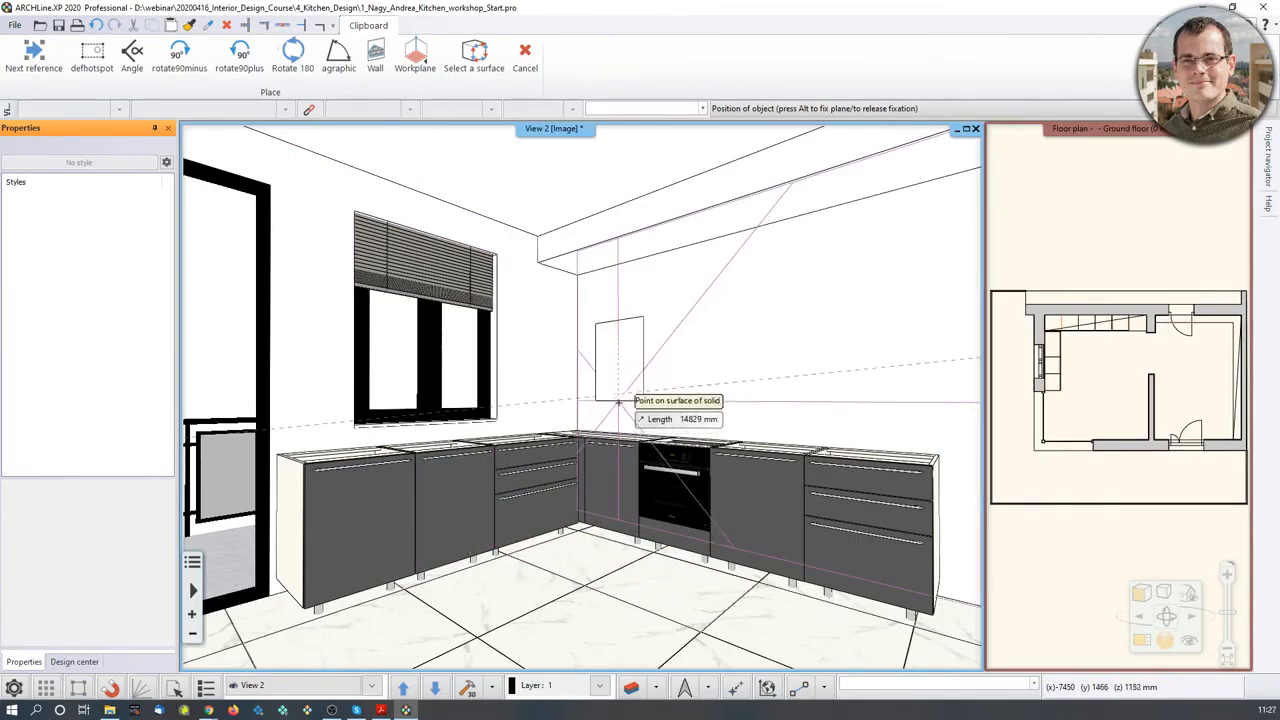
{"action": "key", "text": "Escape"}
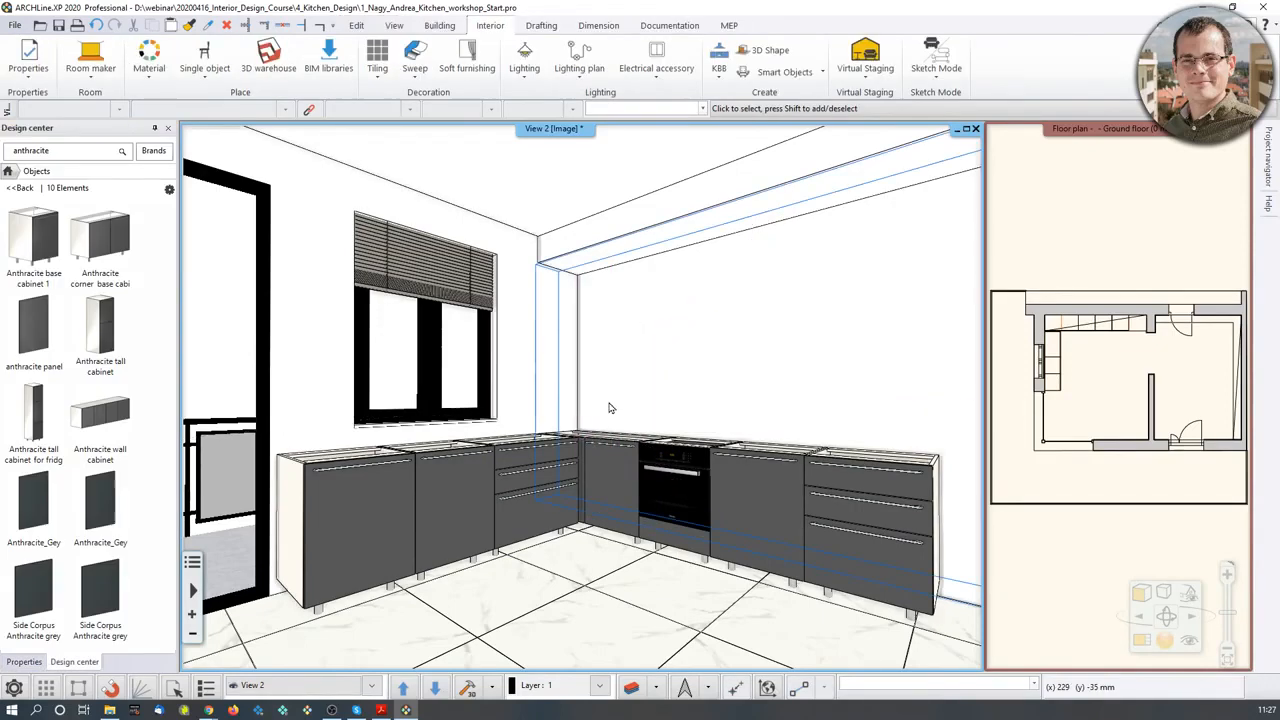
- Search the object library for "WS matte white front"
{"action": "left_click", "coordinate": [8, 172]}
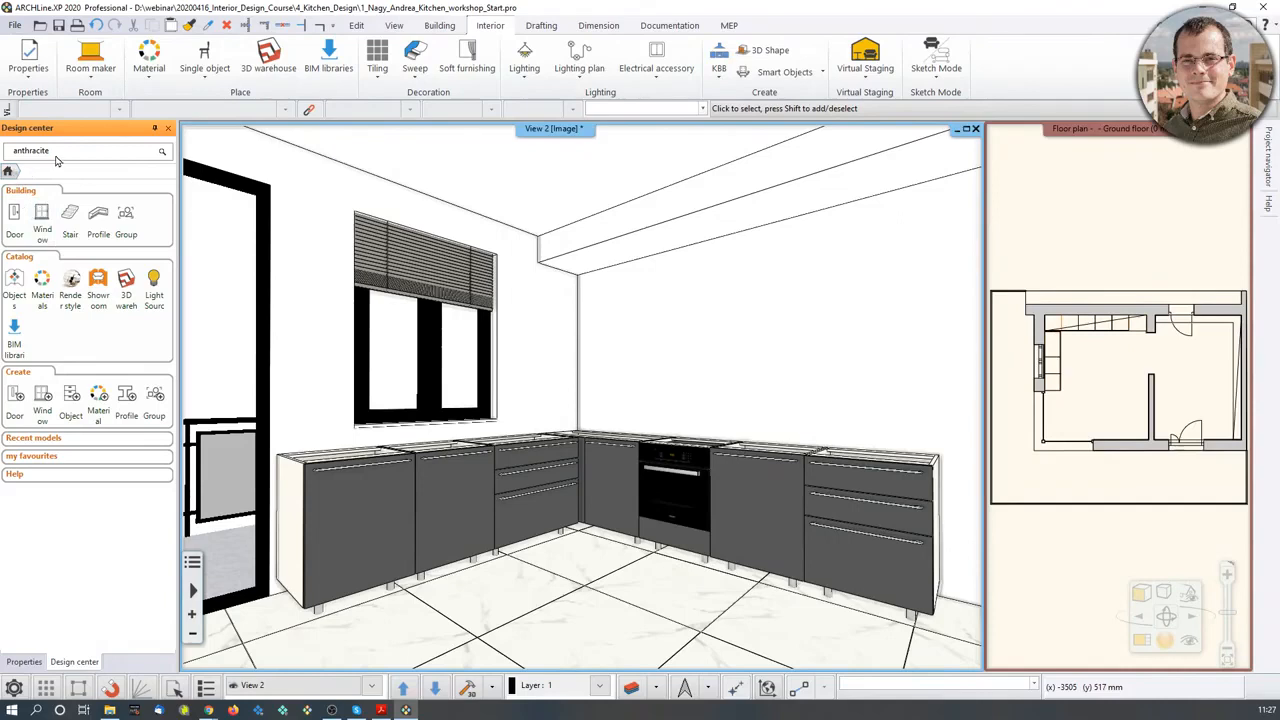
{"action": "left_click", "coordinate": [56, 157]}
{"action": "type", "text": "WS matte white front"}
{"action": "key", "text": "Return"}
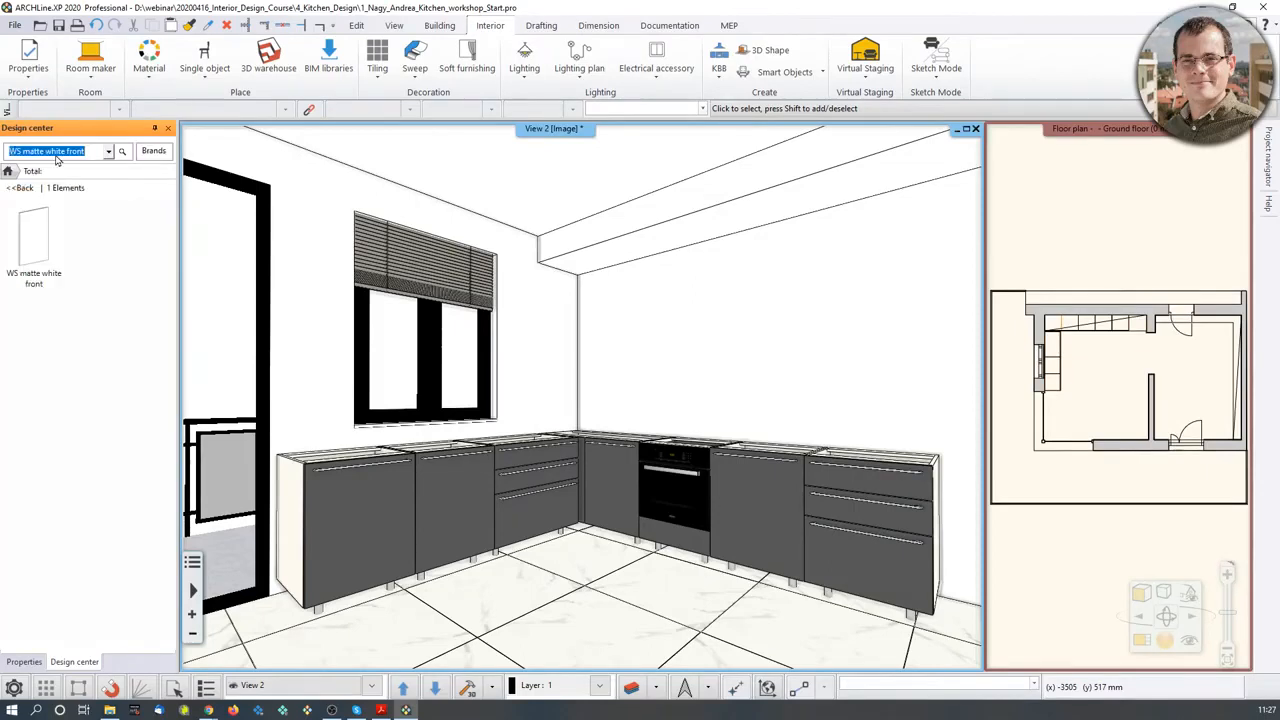
- Use WS matte white front as the carcass front on the three base cabinets along the window wall
{"action": "left_click", "coordinate": [40, 258]}
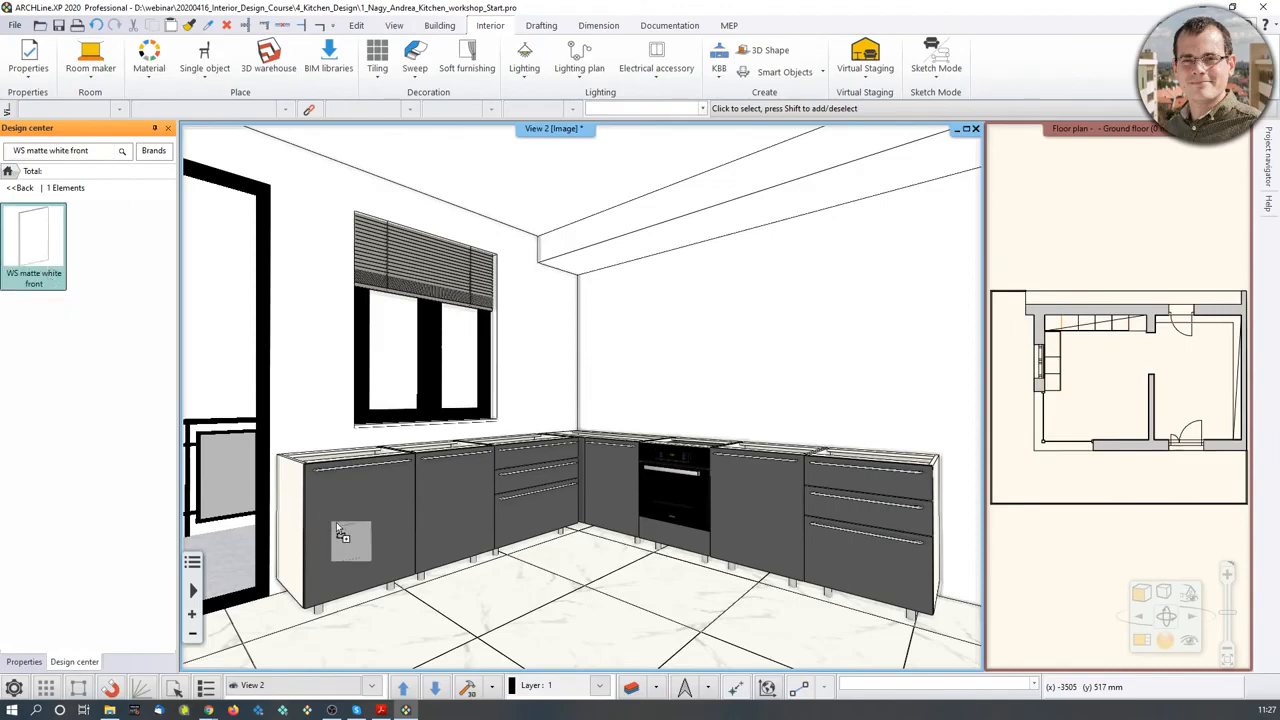
{"action": "left_click_drag", "start_coordinate": [337, 530], "coordinate": [358, 502]}
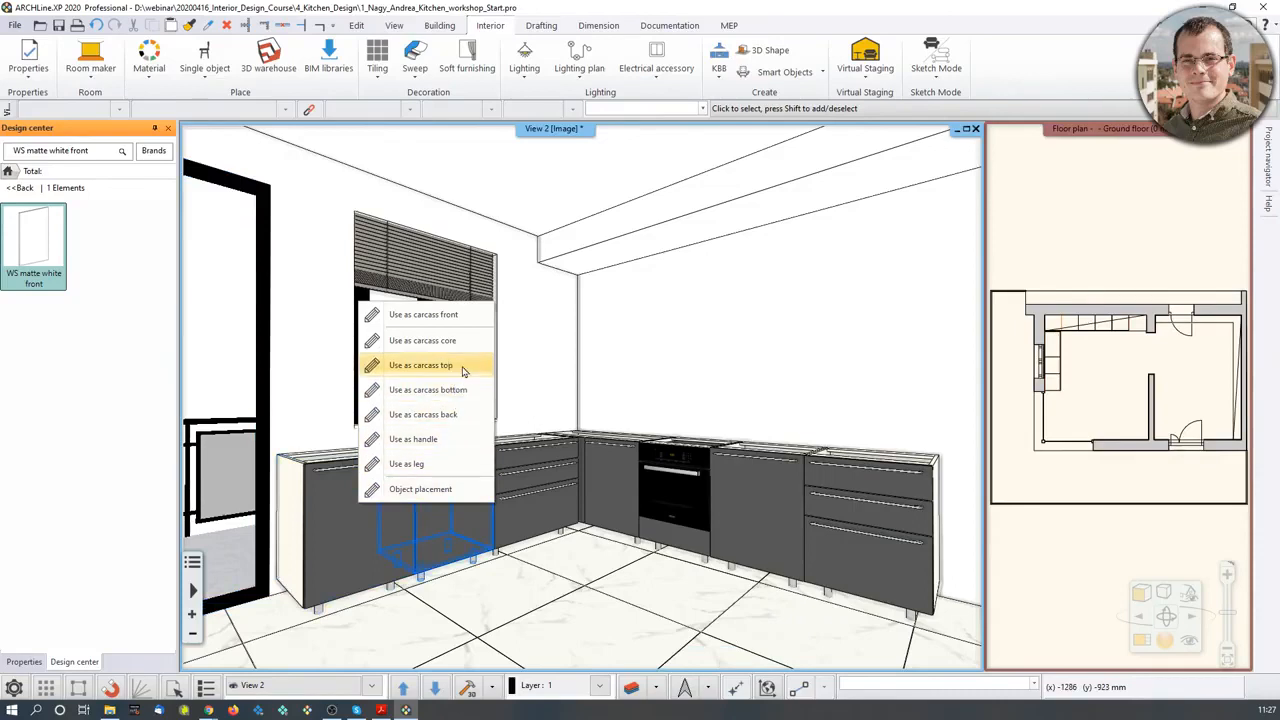
{"action": "left_click", "coordinate": [451, 316]}
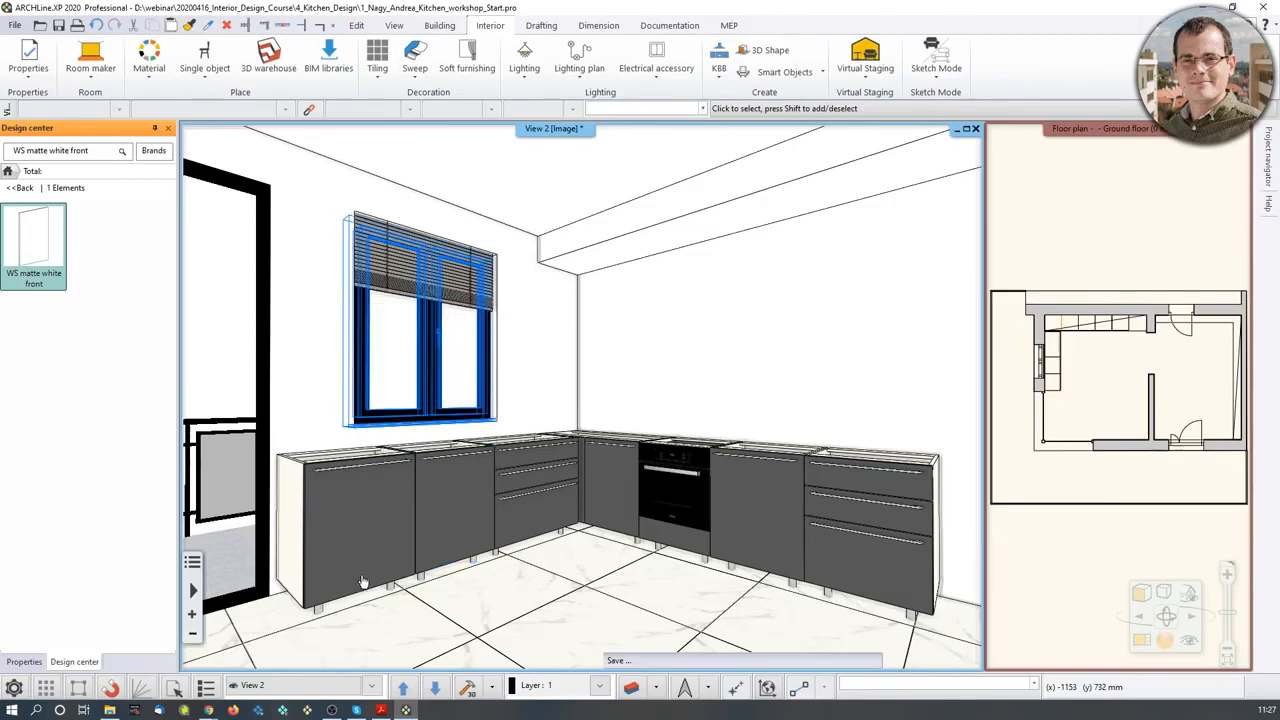
{"action": "left_click", "coordinate": [410, 528]}
{"action": "left_click", "coordinate": [449, 512]}
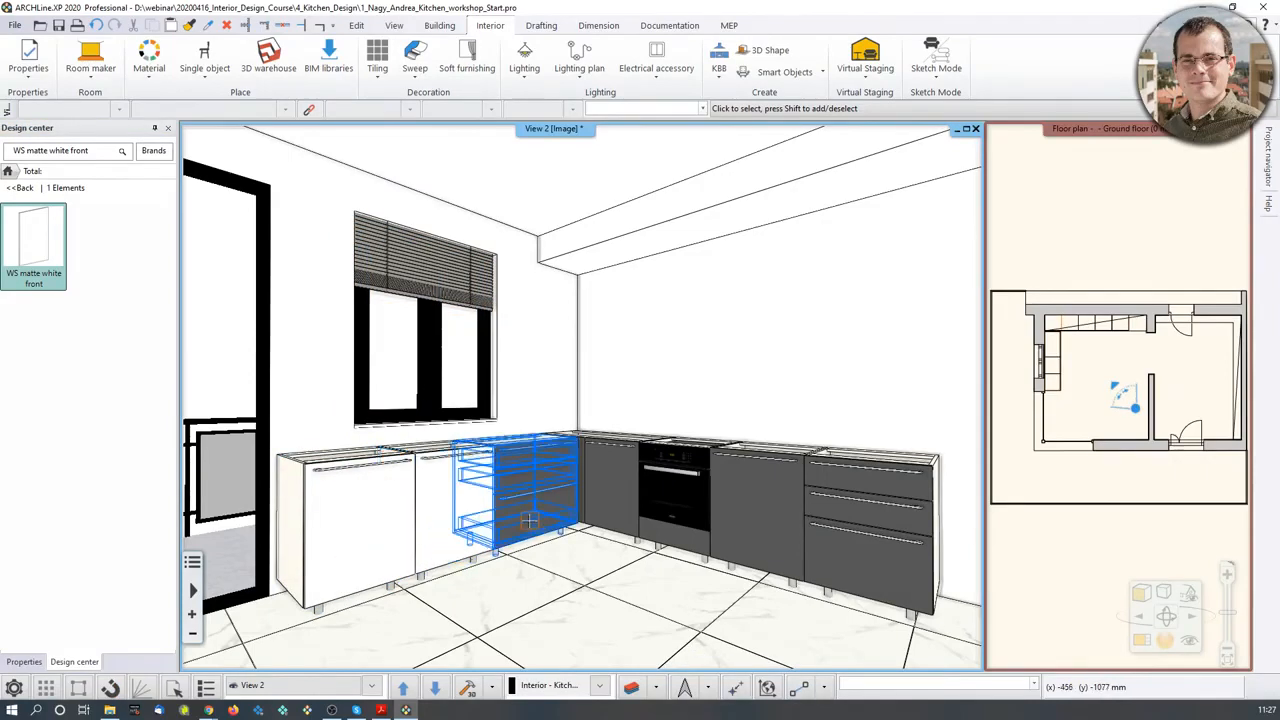
{"action": "left_click", "coordinate": [527, 521]}
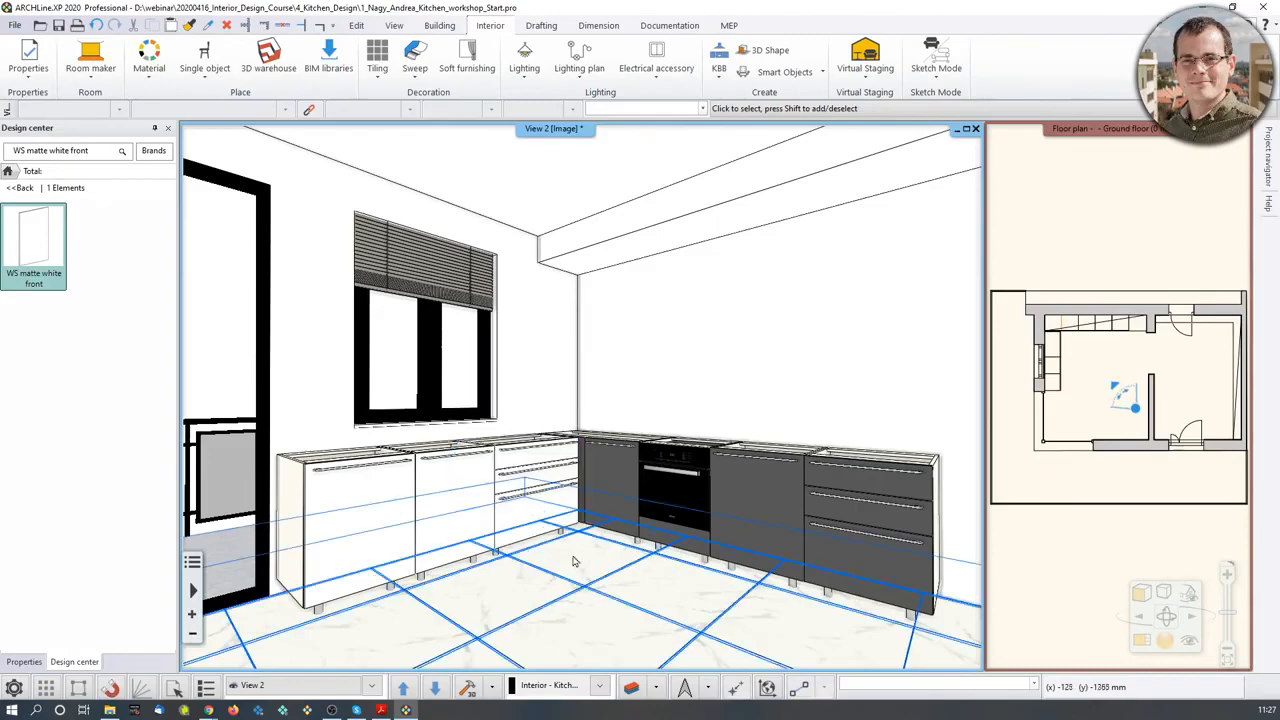
{"action": "scroll", "coordinate": [527, 521], "scroll_direction": "up", "scroll_amount": 5}
{"action": "middle_click_drag", "start_coordinate": [527, 521], "coordinate": [548, 488]}
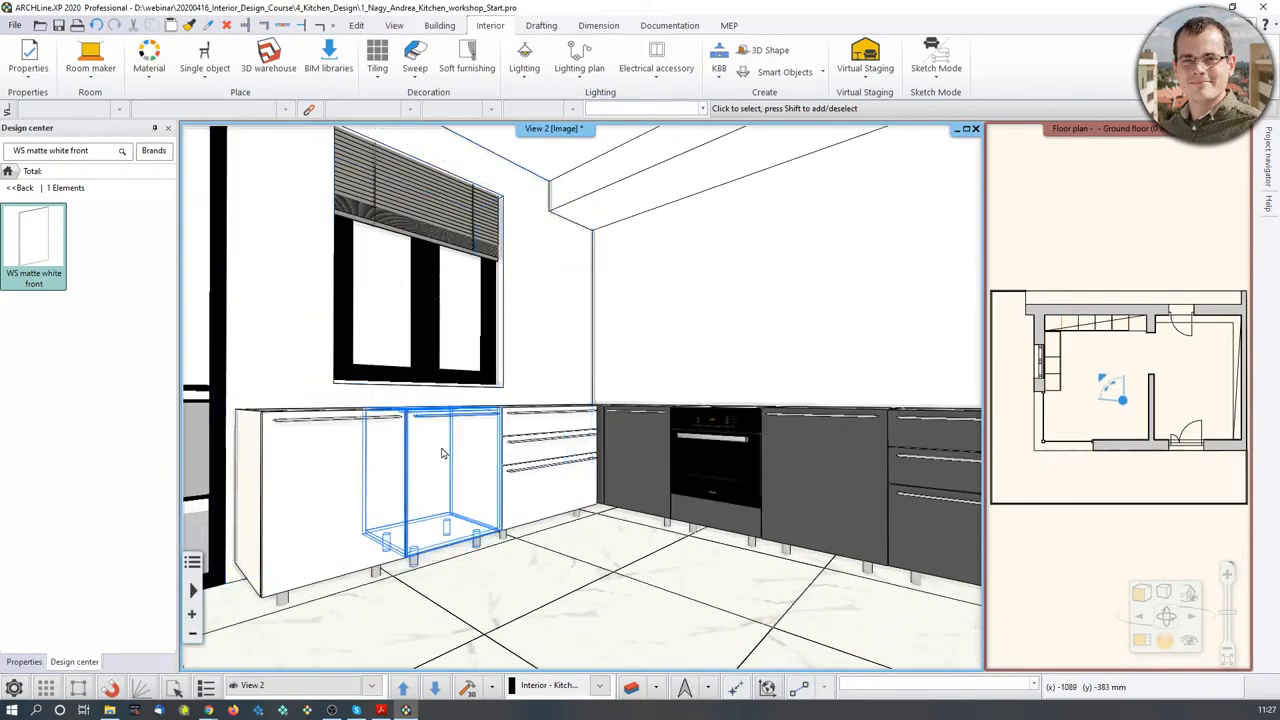
{"action": "left_click", "coordinate": [350, 455]}
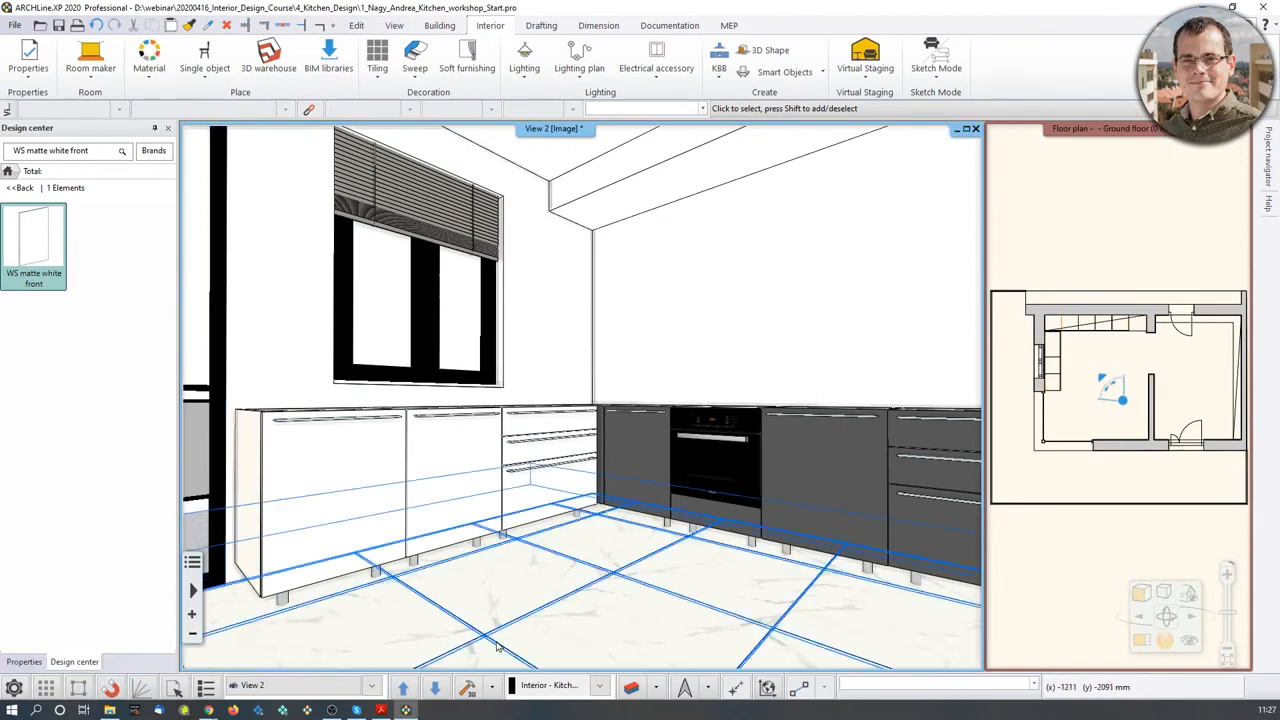
{"action": "left_click", "coordinate": [489, 457]}
{"action": "middle_click_drag", "start_coordinate": [518, 484], "coordinate": [461, 552]}
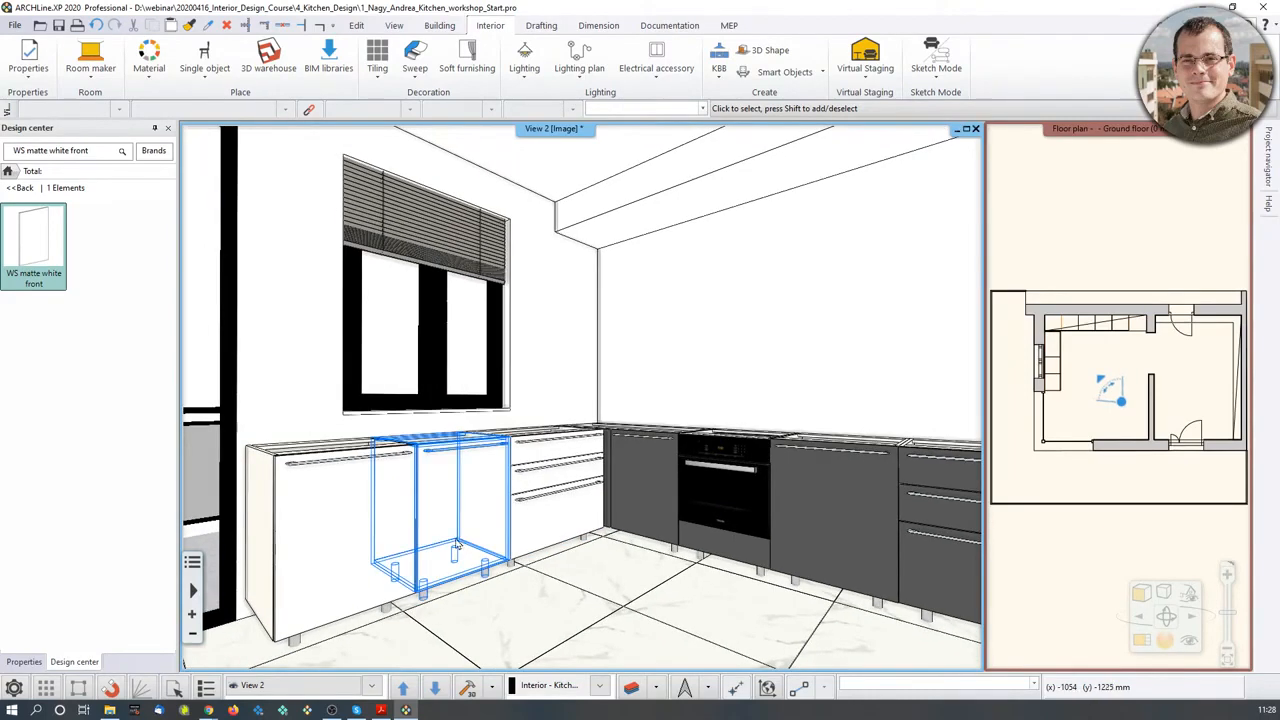
- Find the White dishwasher in the library and replace the end cabinet beside the balcony door with it, keeping the same dimensions
{"action": "left_click", "coordinate": [8, 171]}
{"action": "left_click", "coordinate": [80, 156]}
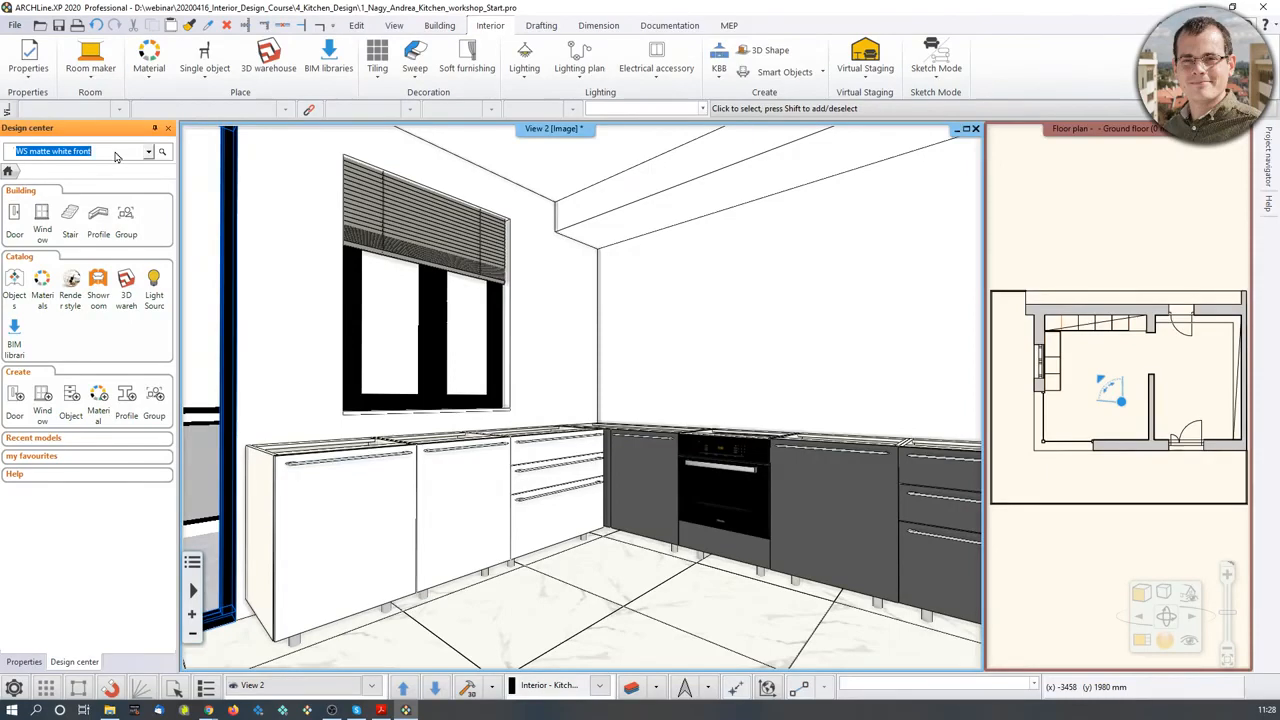
{"action": "type", "text": "white dishwasher"}
{"action": "key", "text": "Return"}
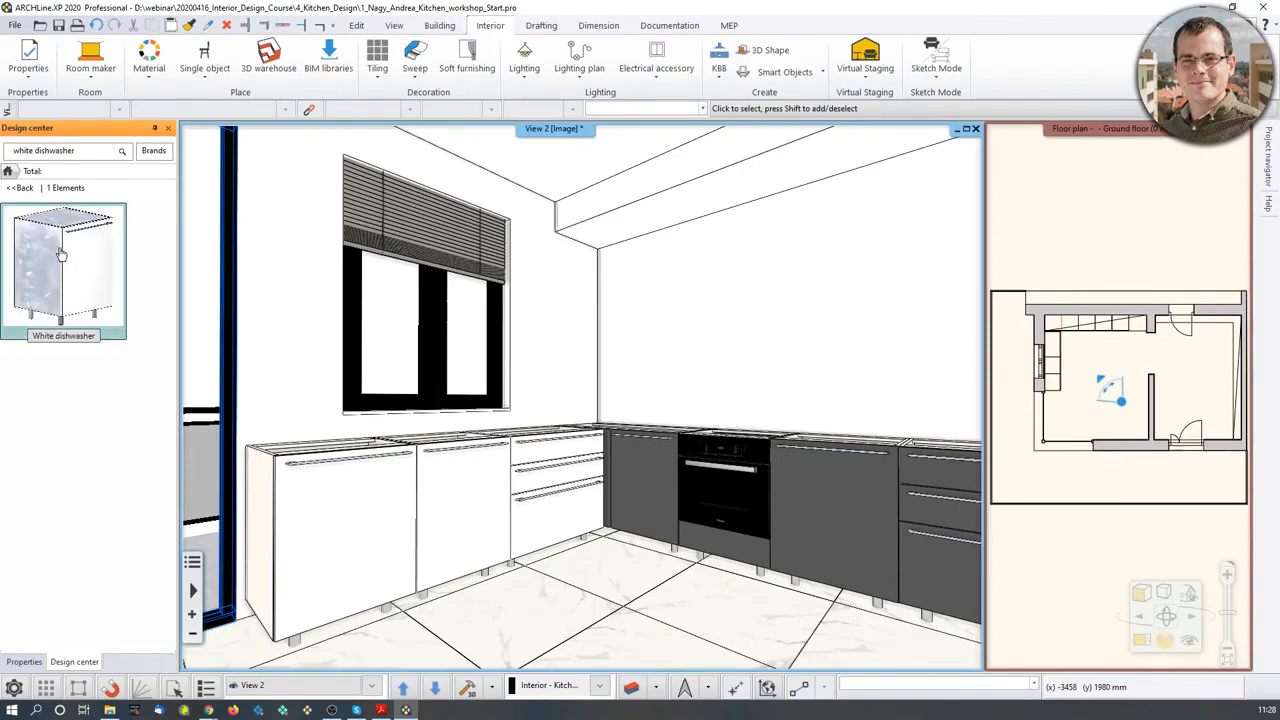
{"action": "left_click_drag", "start_coordinate": [58, 255], "coordinate": [334, 511]}
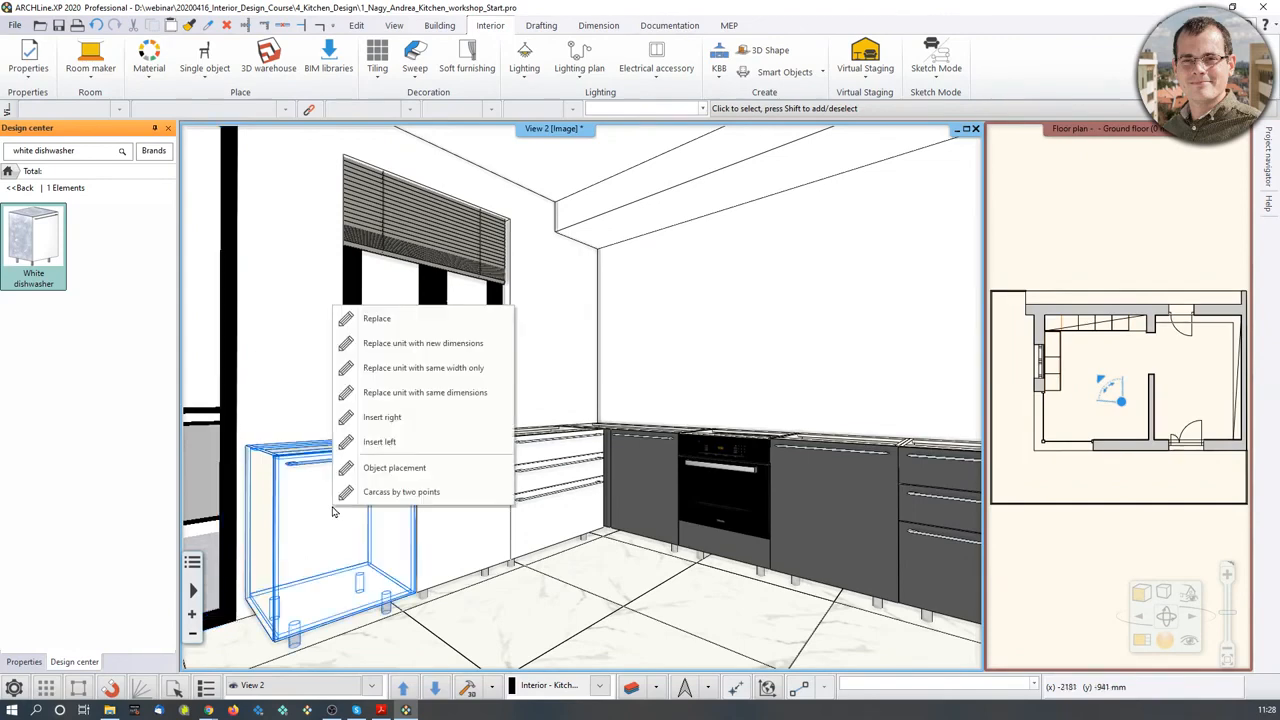
{"action": "left_click", "coordinate": [420, 393]}
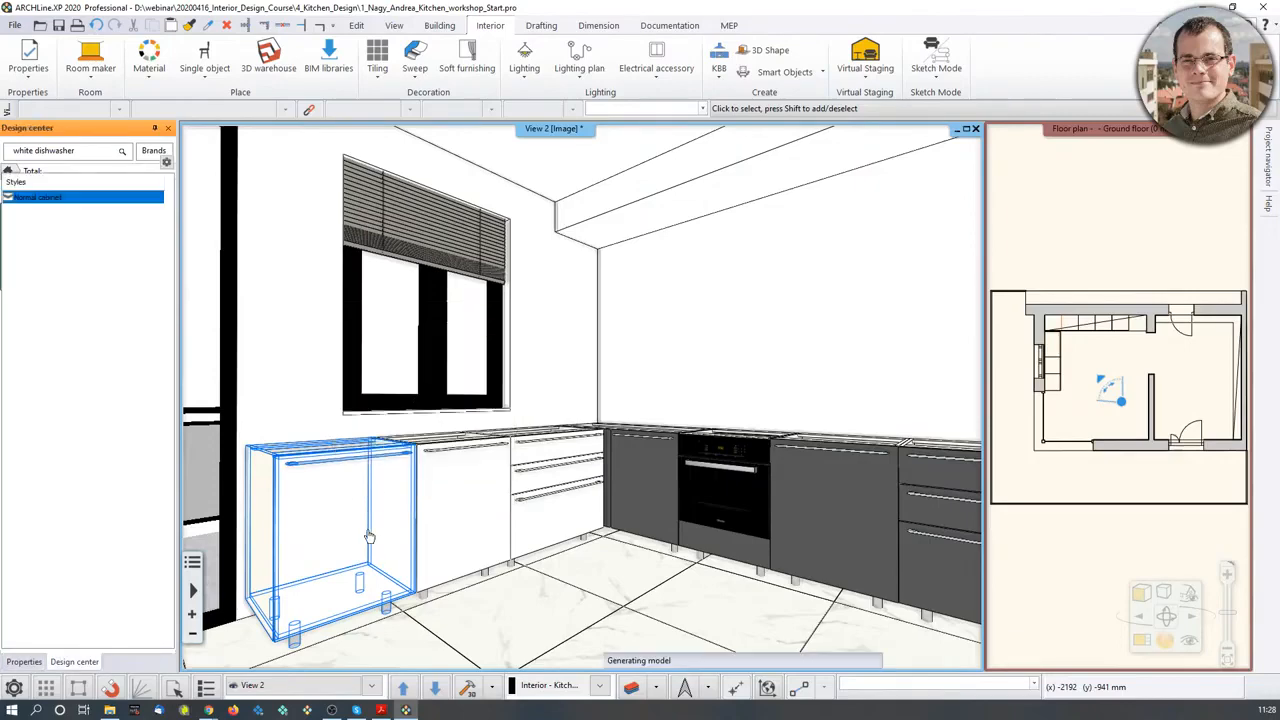
{"action": "scroll", "coordinate": [355, 537], "scroll_direction": "up", "scroll_amount": 5}
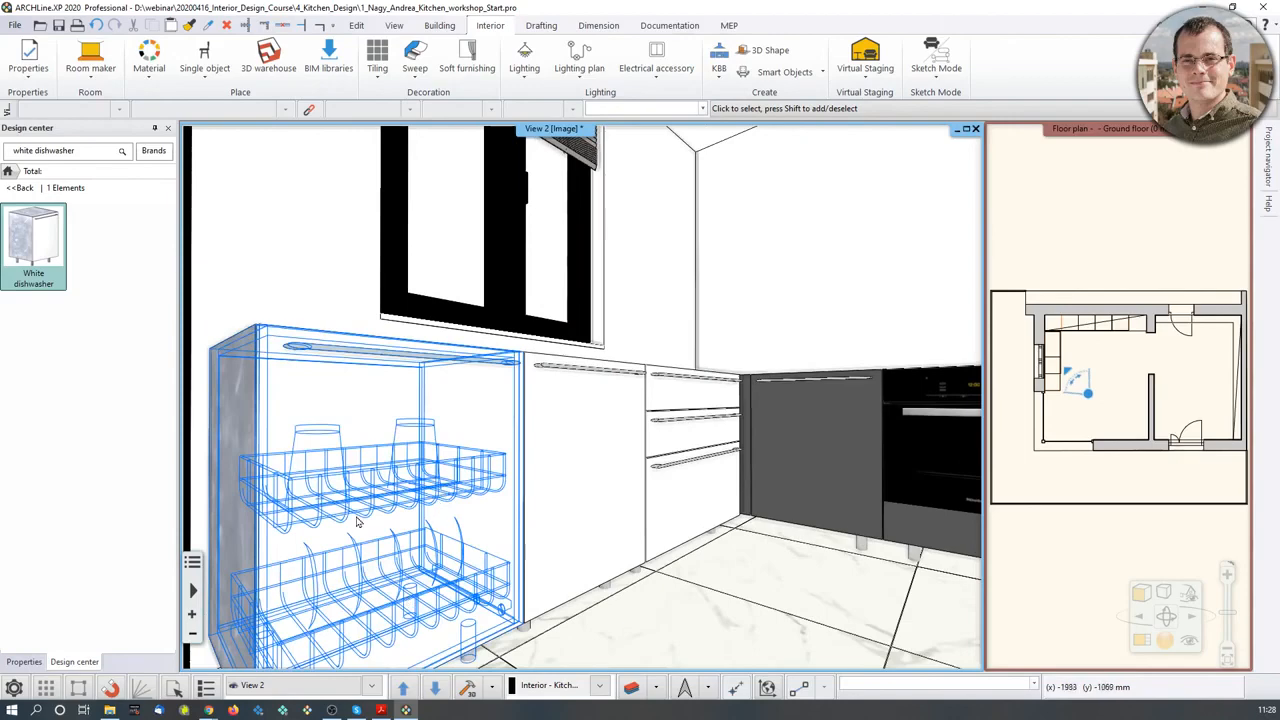
{"action": "scroll", "coordinate": [447, 482], "scroll_direction": "down", "scroll_amount": 5}
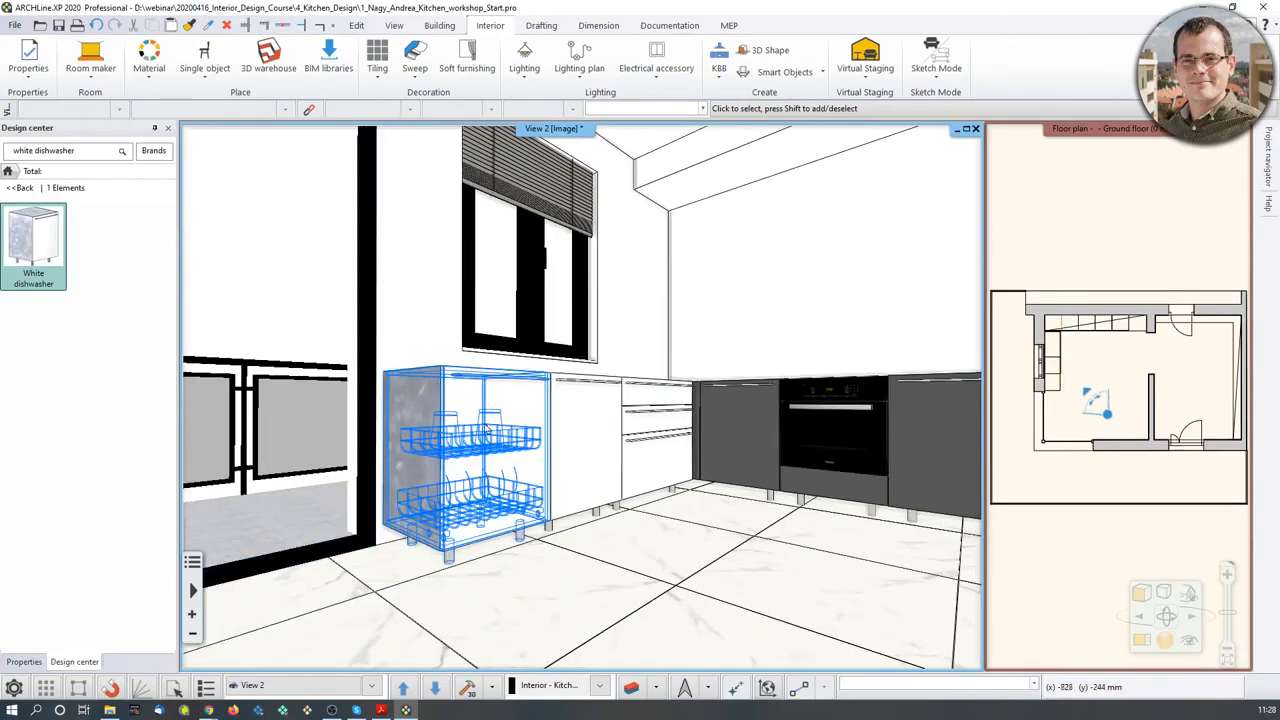
- Set the dishwasher's 3D representation to Totally open and examine its interior
{"action": "left_click", "coordinate": [484, 410]}
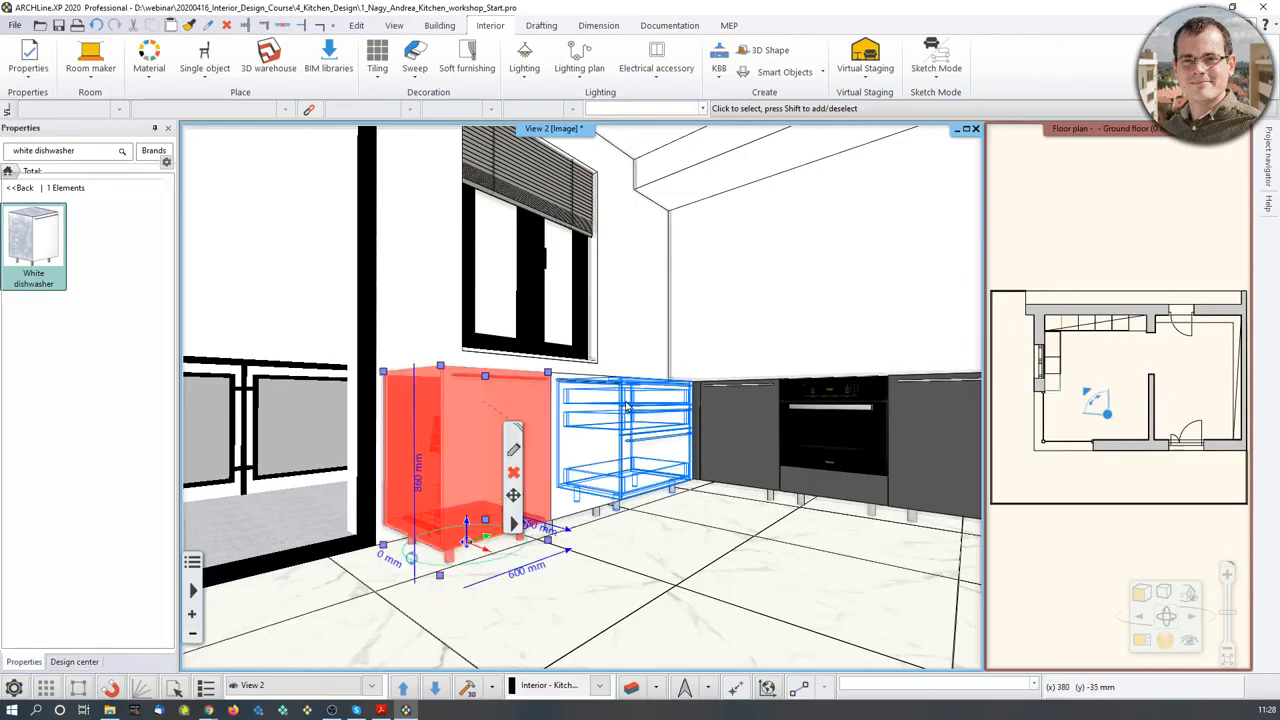
{"action": "scroll", "coordinate": [540, 493], "scroll_direction": "up", "scroll_amount": 1}
{"action": "key", "text": "Escape"}
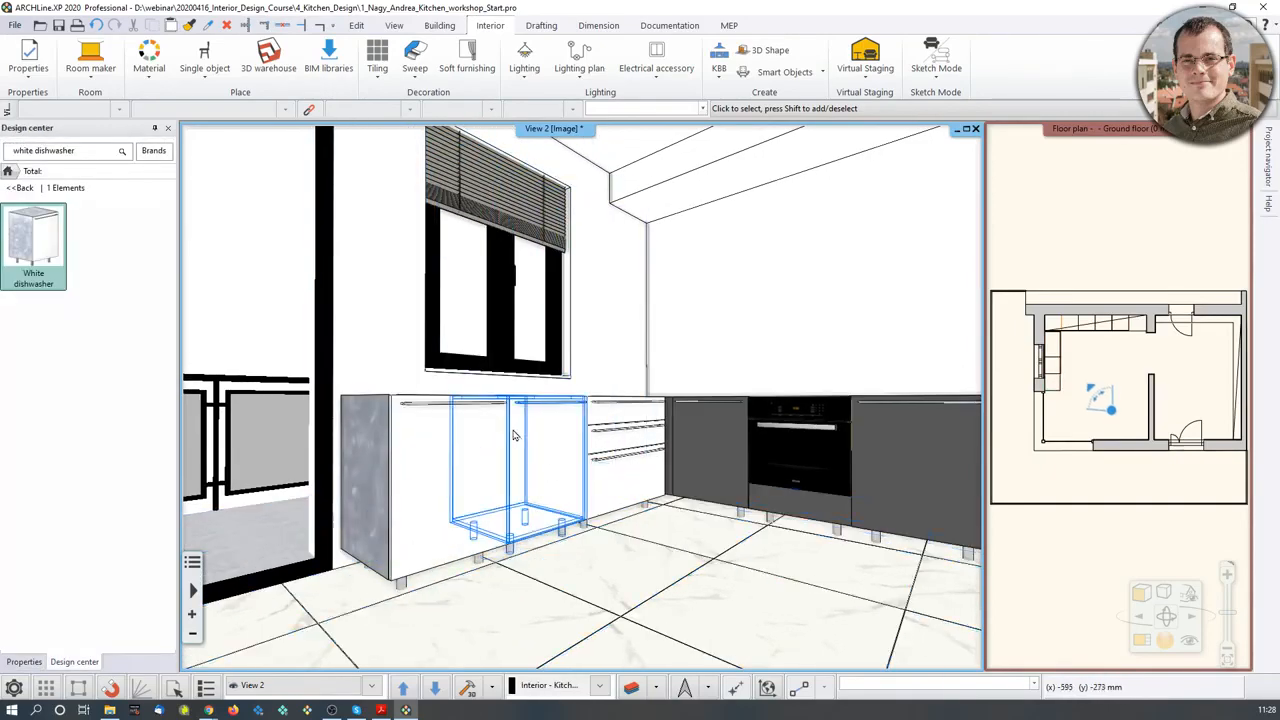
{"action": "left_click", "coordinate": [474, 427]}
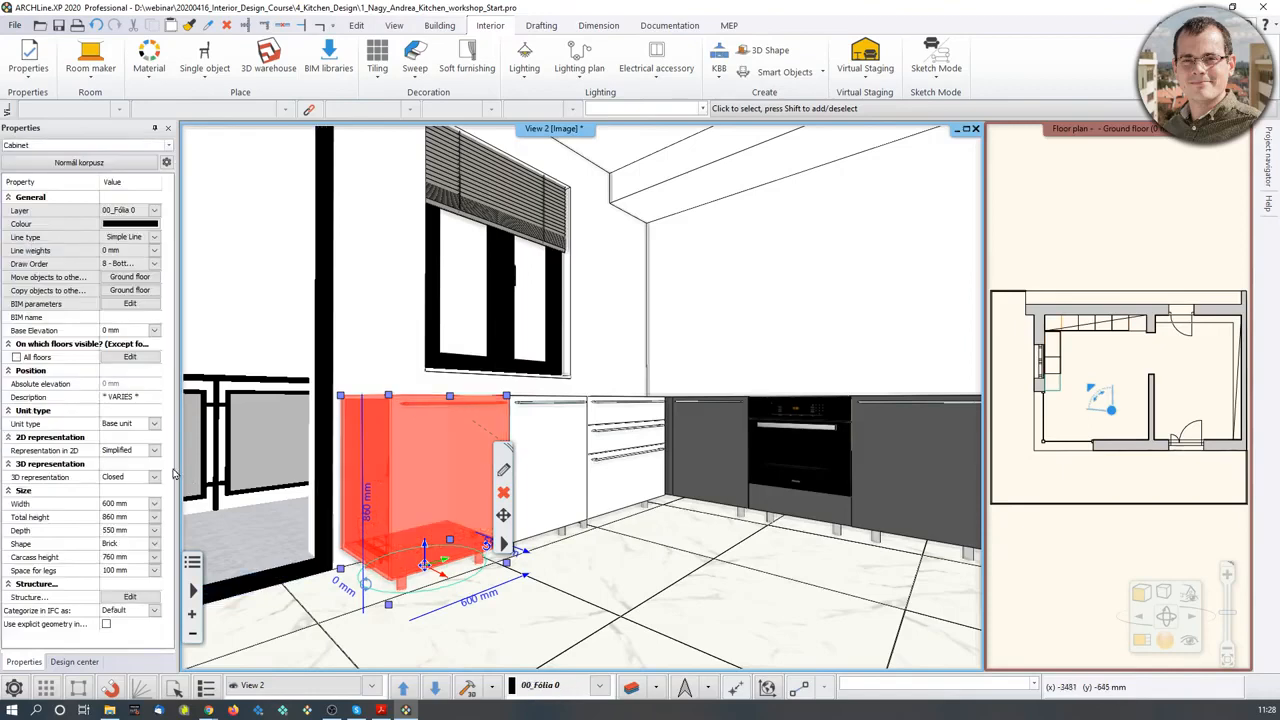
{"action": "left_click", "coordinate": [153, 478]}
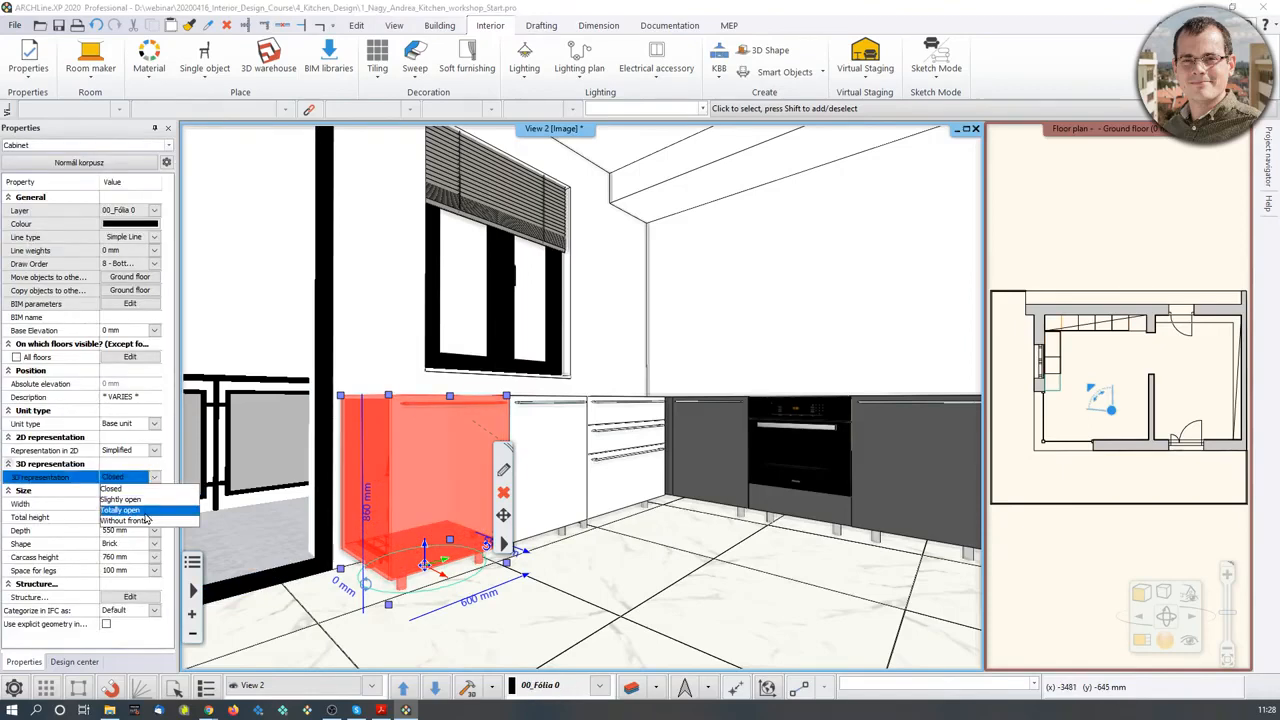
{"action": "left_click", "coordinate": [120, 510]}
{"action": "key", "text": "Escape"}
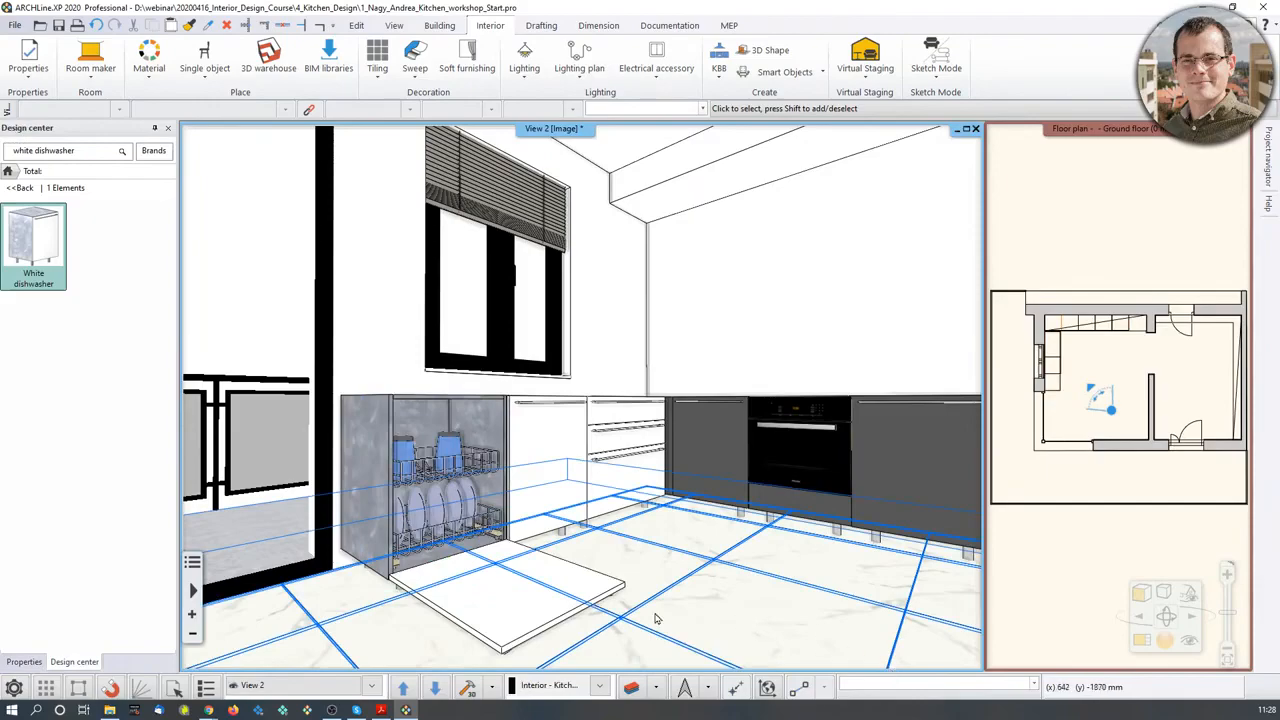
{"action": "scroll", "coordinate": [642, 588], "scroll_direction": "up", "scroll_amount": 2}
{"action": "scroll", "coordinate": [460, 580], "scroll_direction": "up", "scroll_amount": 2}
{"action": "middle_click_drag", "start_coordinate": [460, 580], "coordinate": [500, 562]}
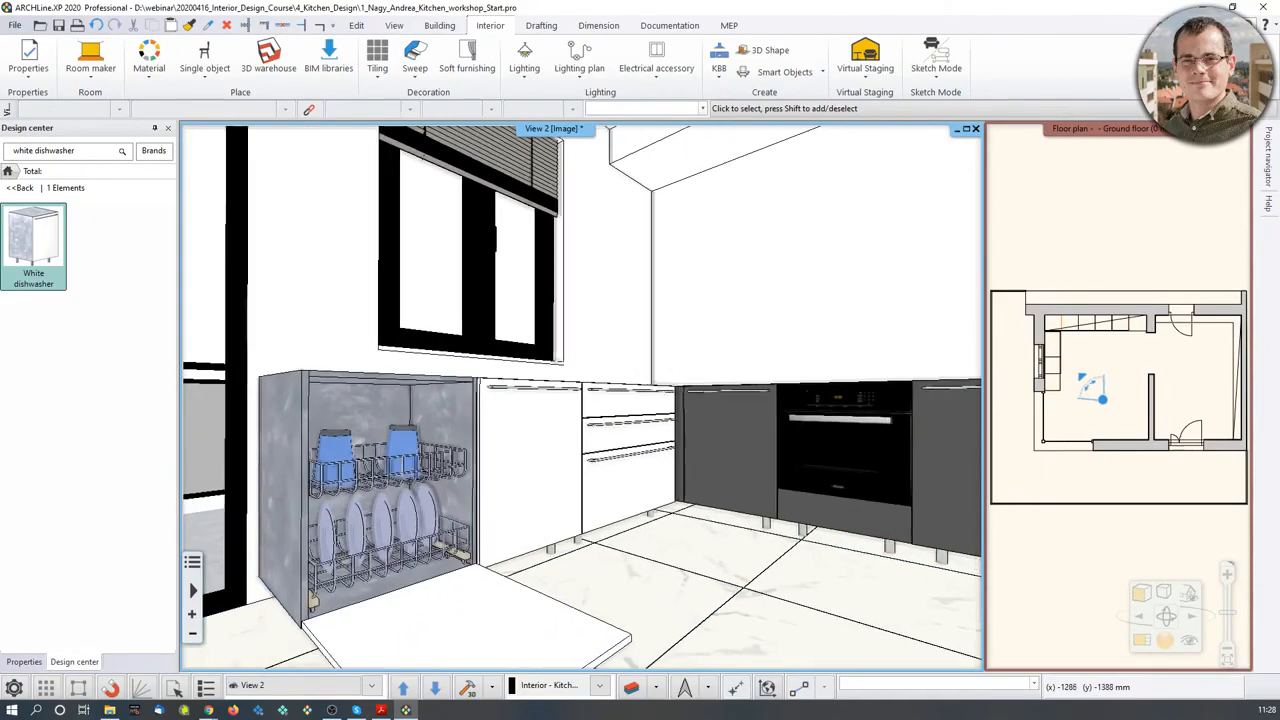
{"action": "middle_click_drag", "start_coordinate": [597, 603], "coordinate": [630, 588]}
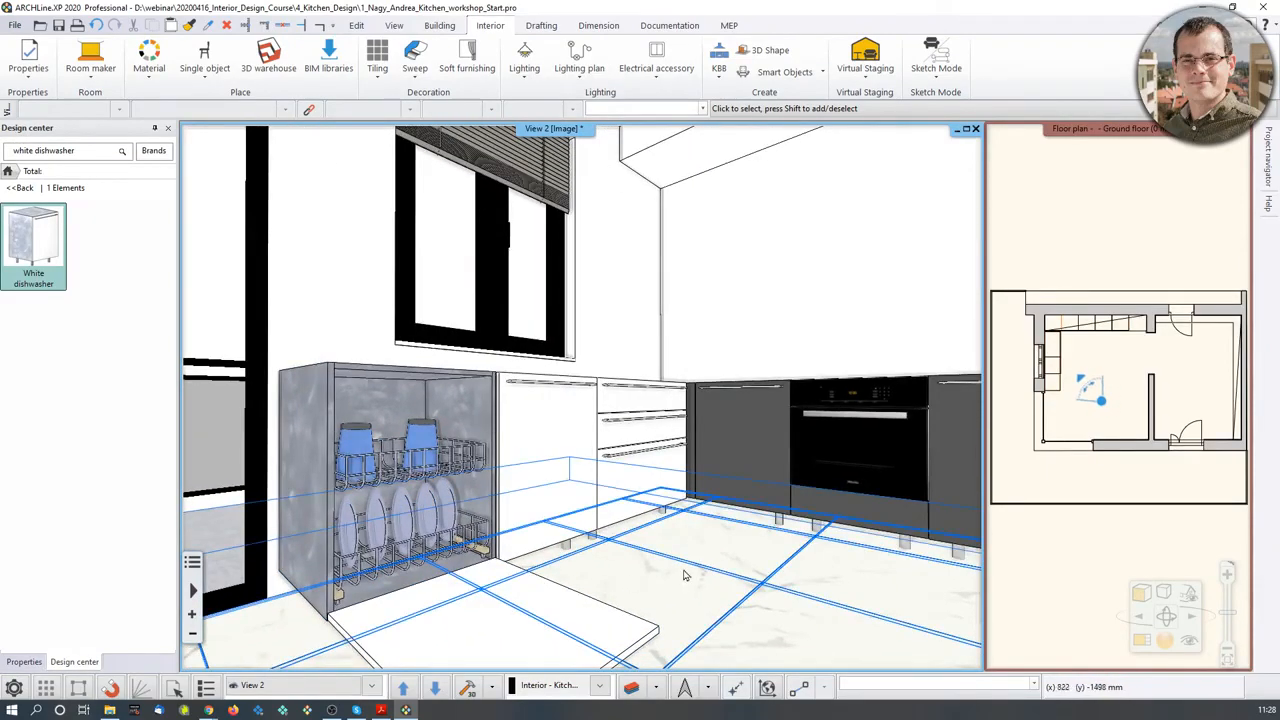
- Set the dishwasher's 3D representation back to Closed
{"action": "left_click", "coordinate": [430, 530]}
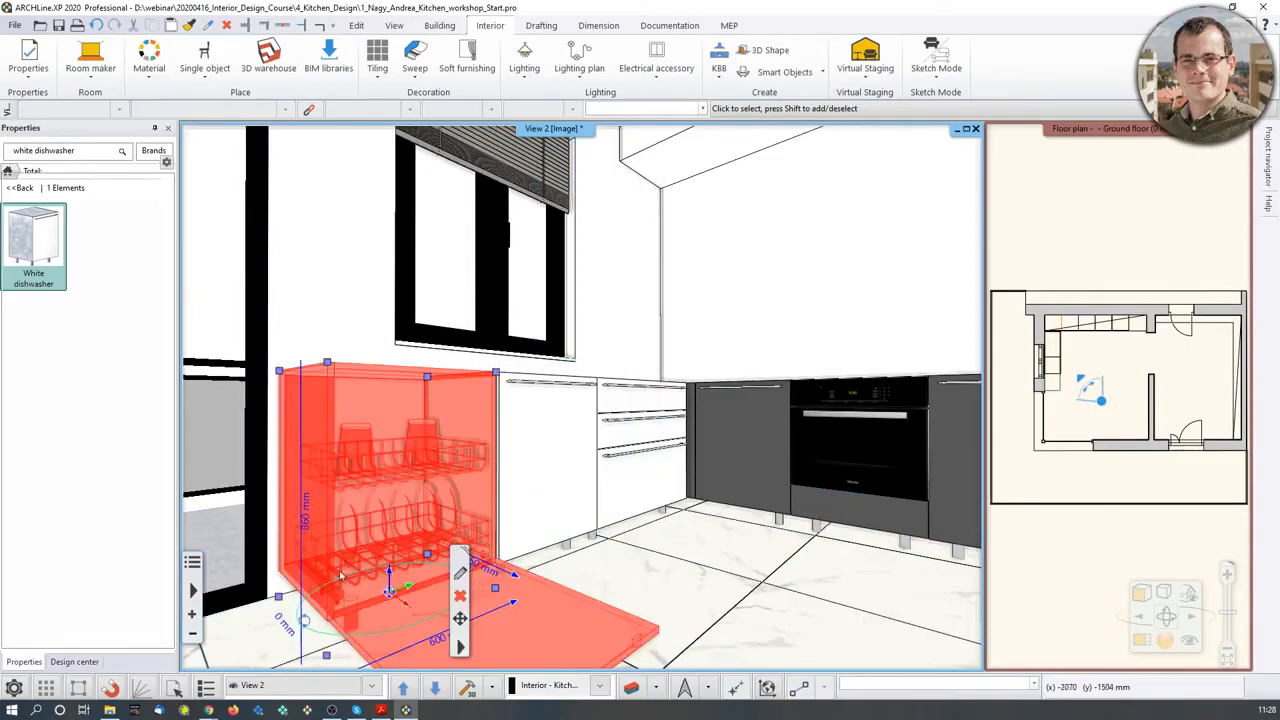
{"action": "left_click", "coordinate": [155, 478]}
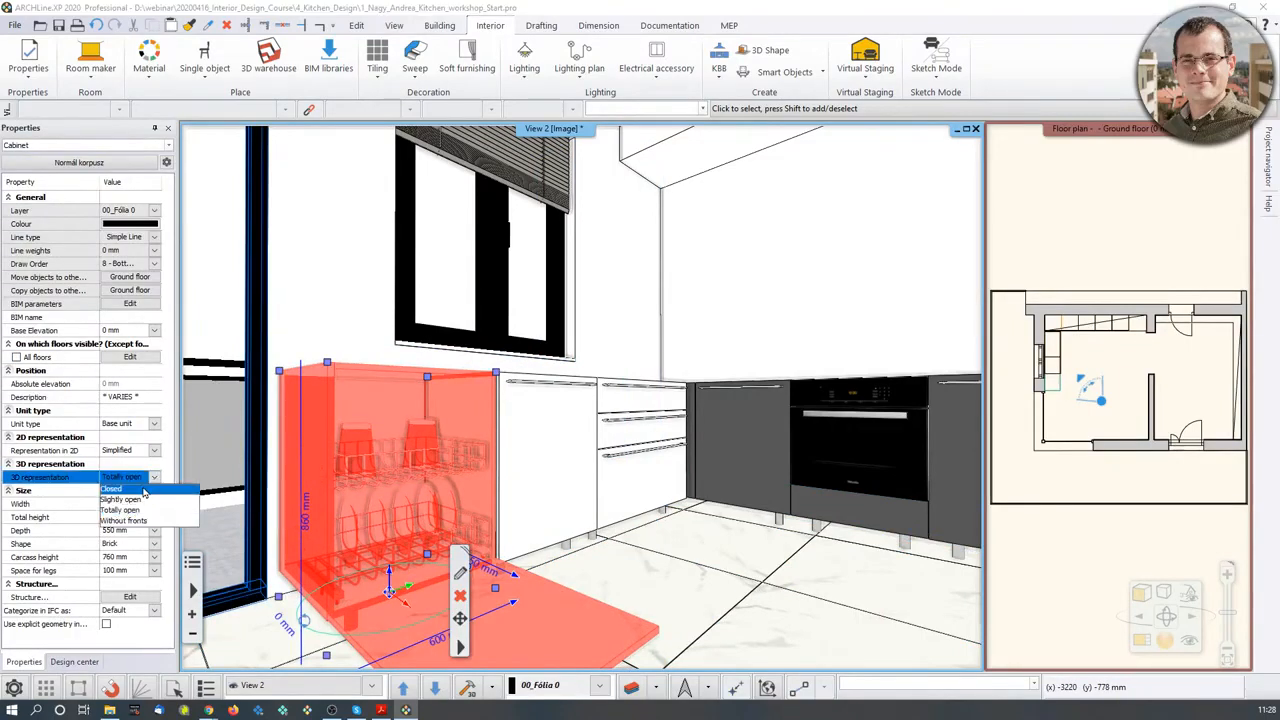
{"action": "left_click", "coordinate": [140, 492]}
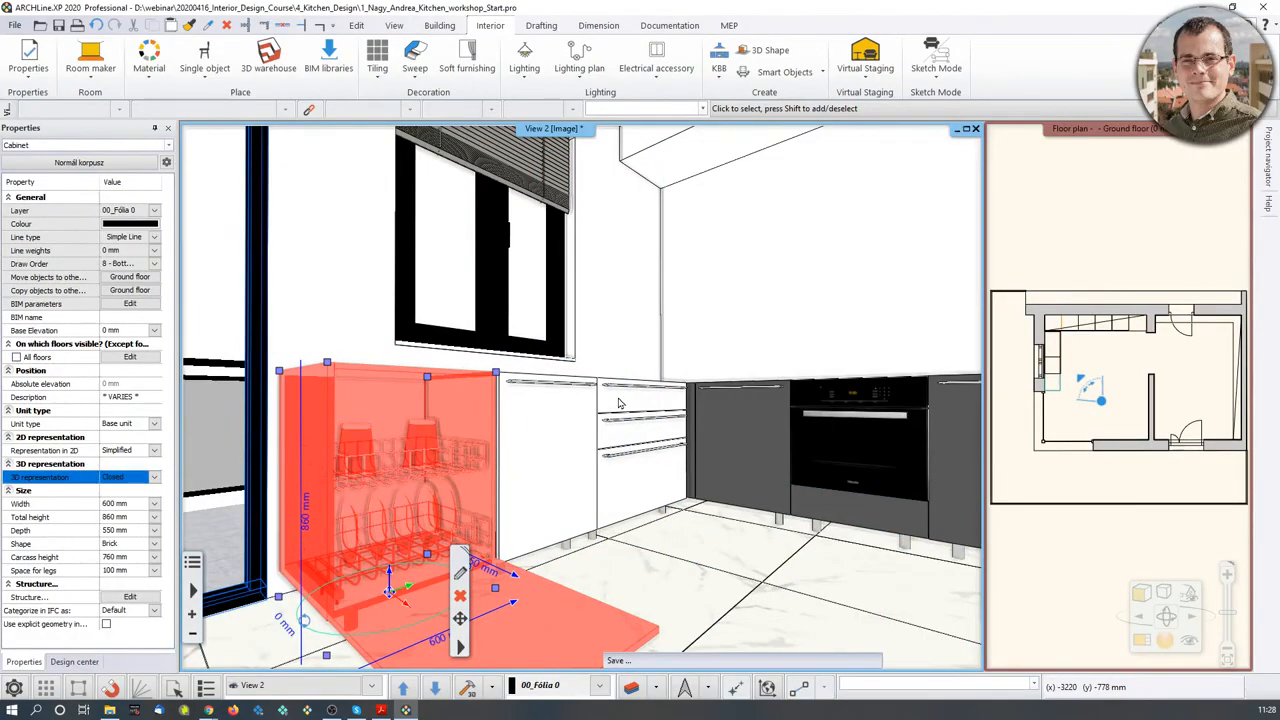
{"action": "middle_click_drag", "start_coordinate": [738, 442], "coordinate": [690, 440]}
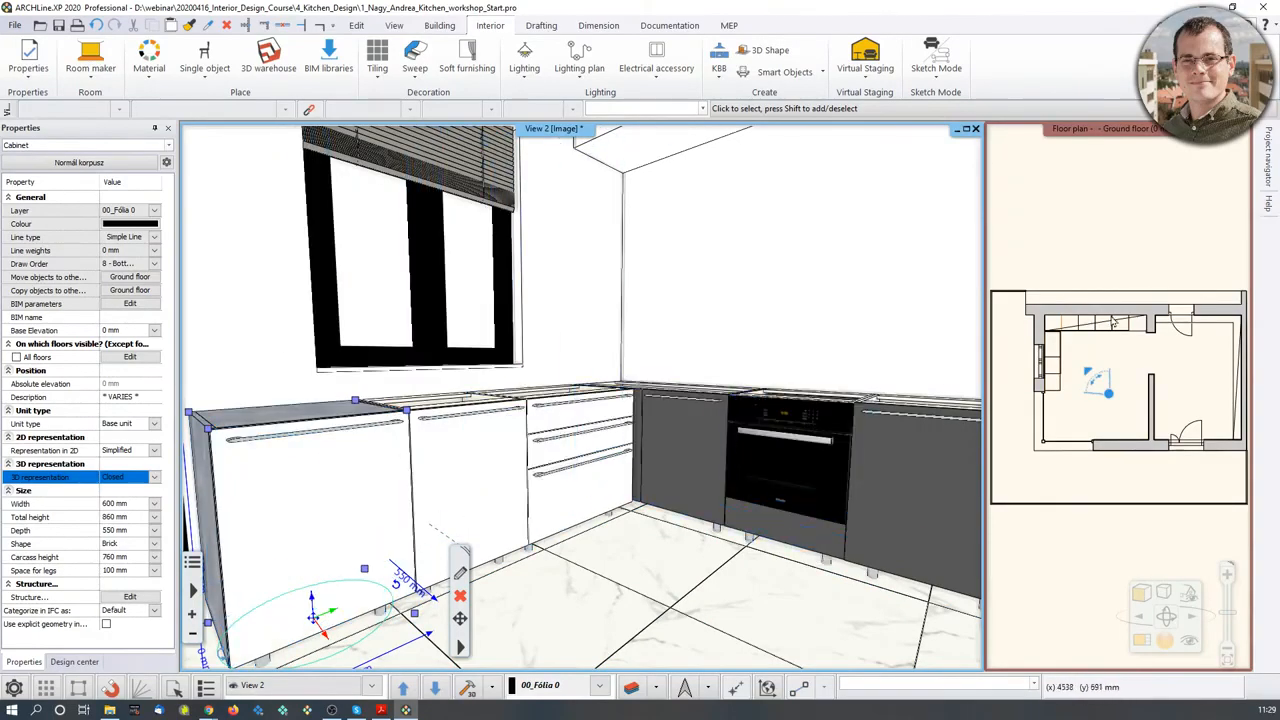
- Enlarge the floor plan and start a countertop by cabinets, picking the dishwasher, the corner cabinet and the far end cabinet of the long run
{"action": "left_click", "coordinate": [1146, 248]}
{"action": "left_click", "coordinate": [1142, 641]}
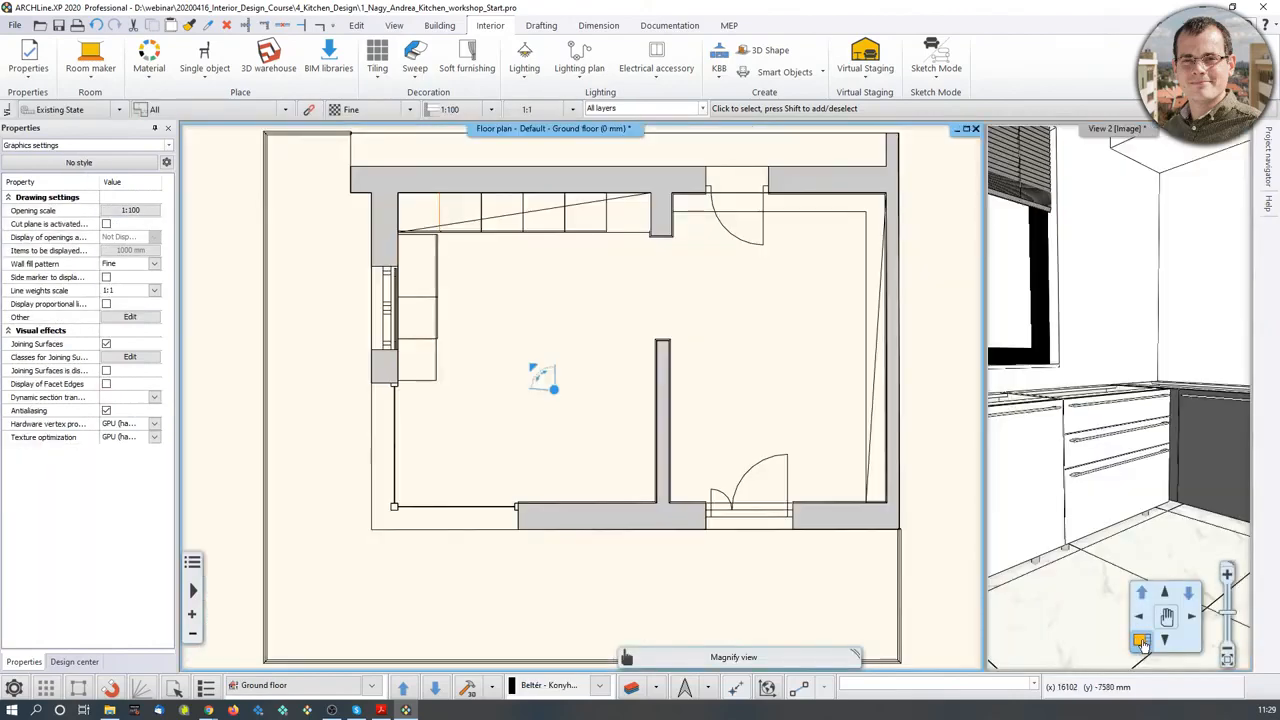
{"action": "middle_click_drag", "start_coordinate": [421, 359], "coordinate": [348, 448]}
{"action": "scroll", "coordinate": [347, 448], "scroll_direction": "up", "scroll_amount": 1}
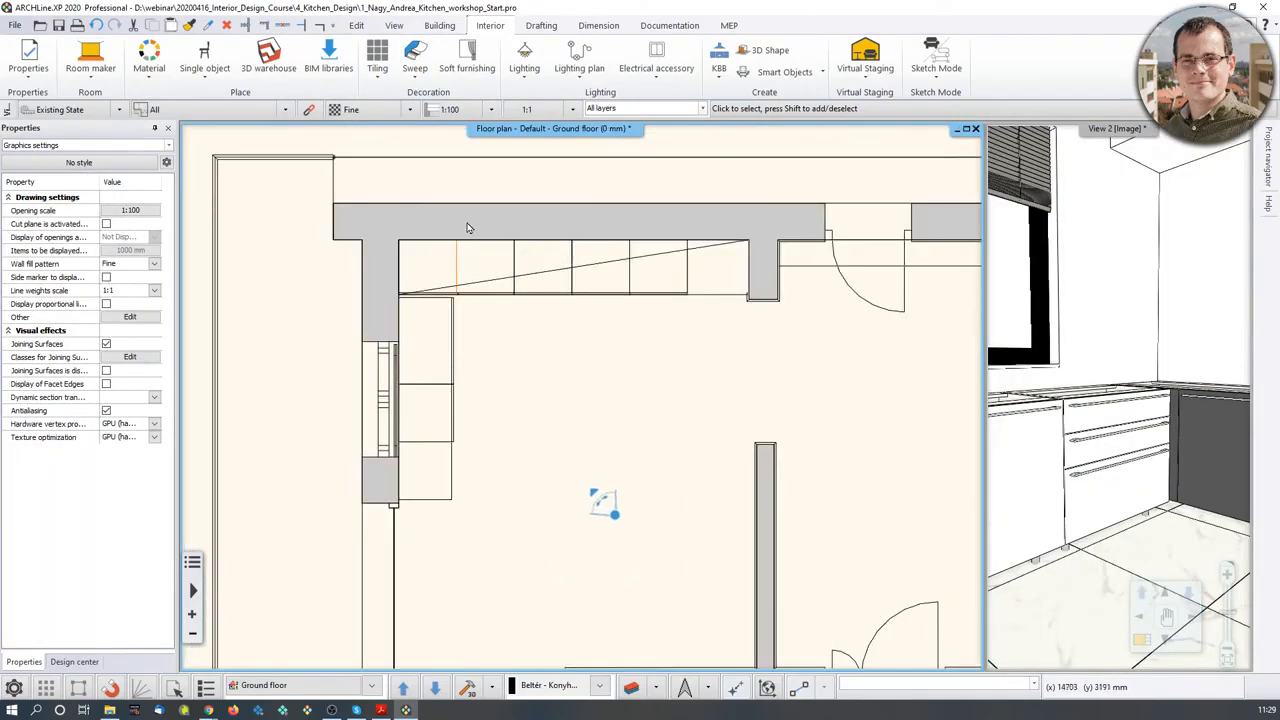
{"action": "left_click", "coordinate": [719, 80]}
{"action": "mouse_move", "coordinate": [752, 202]}
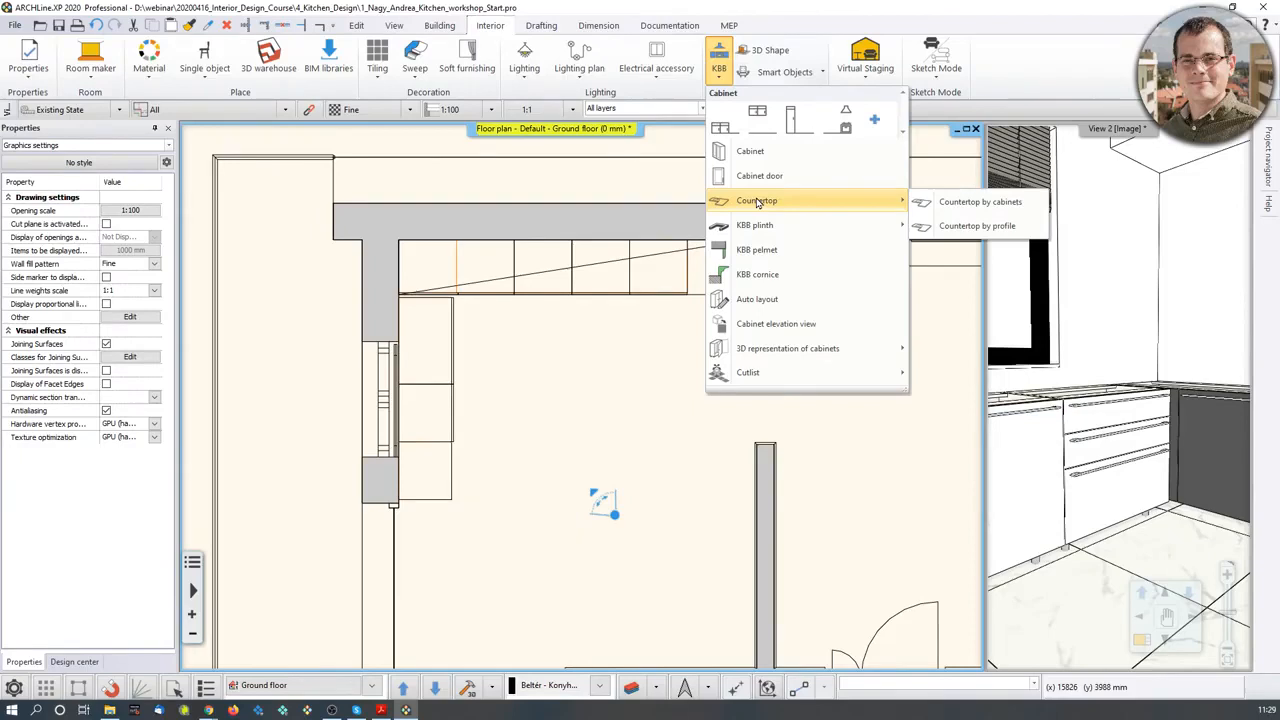
{"action": "left_click", "coordinate": [943, 204]}
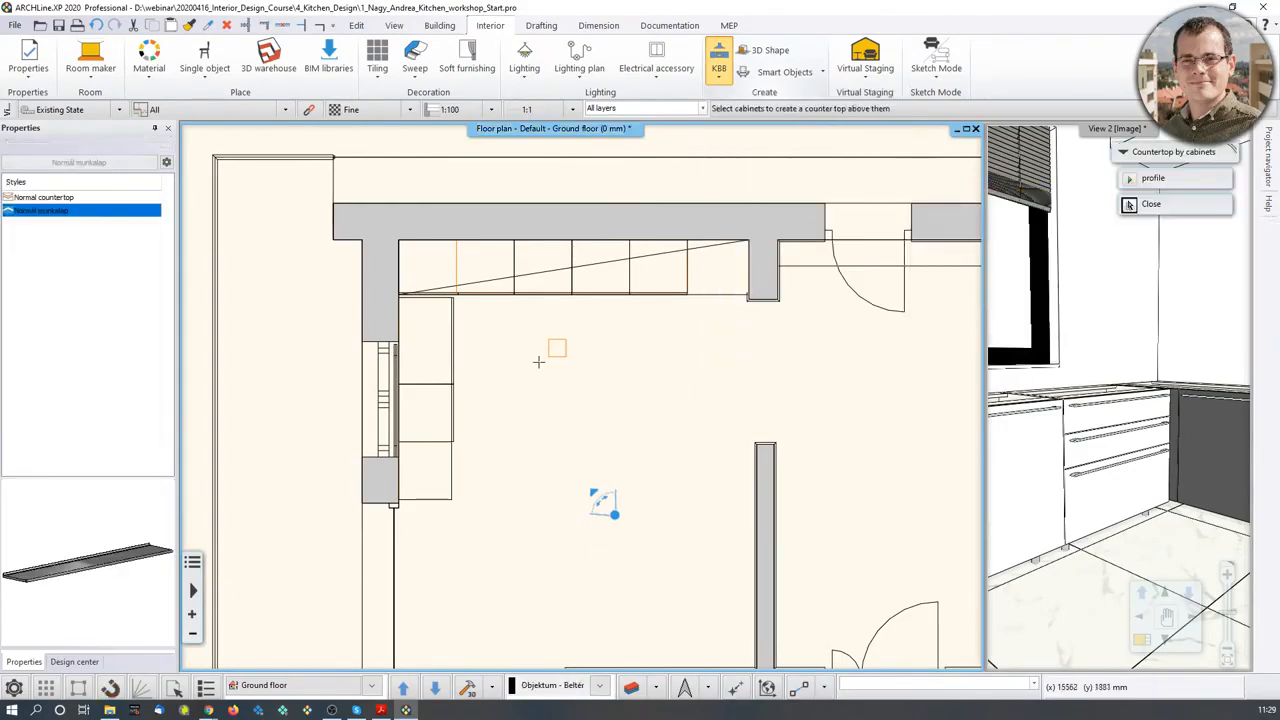
{"action": "left_click", "coordinate": [419, 500]}
{"action": "left_click", "coordinate": [443, 292]}
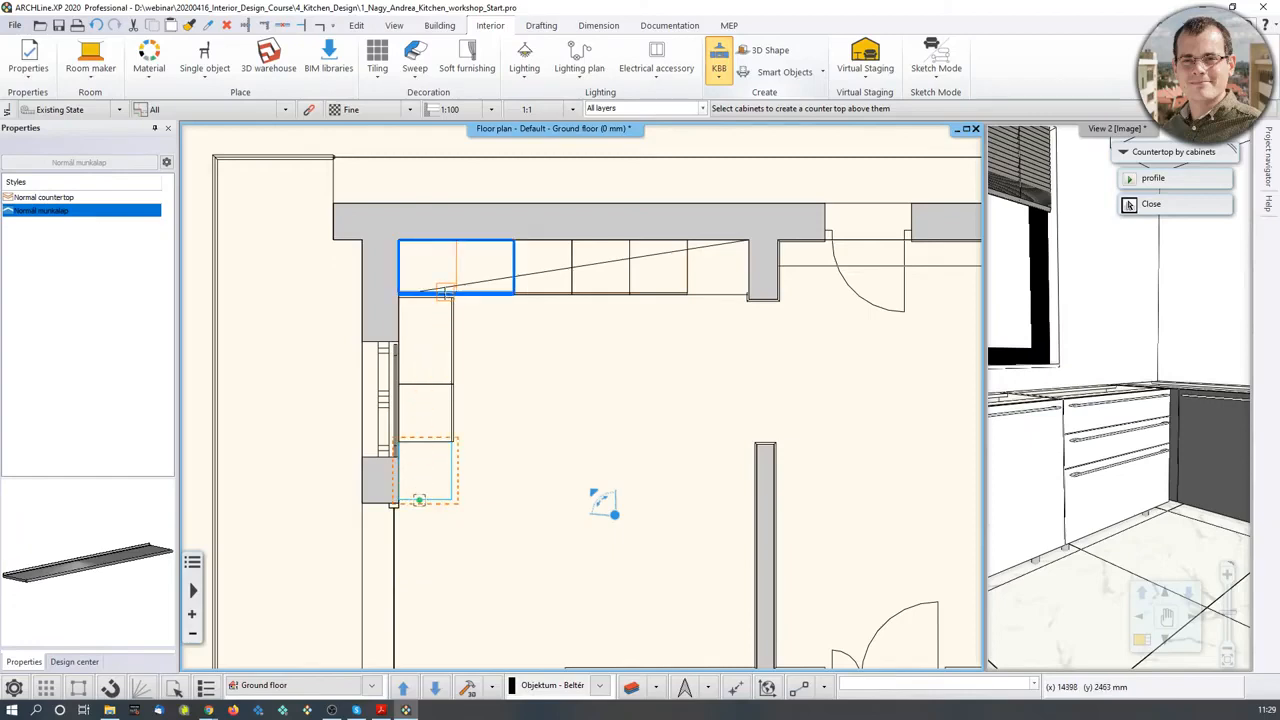
{"action": "left_click", "coordinate": [686, 288]}
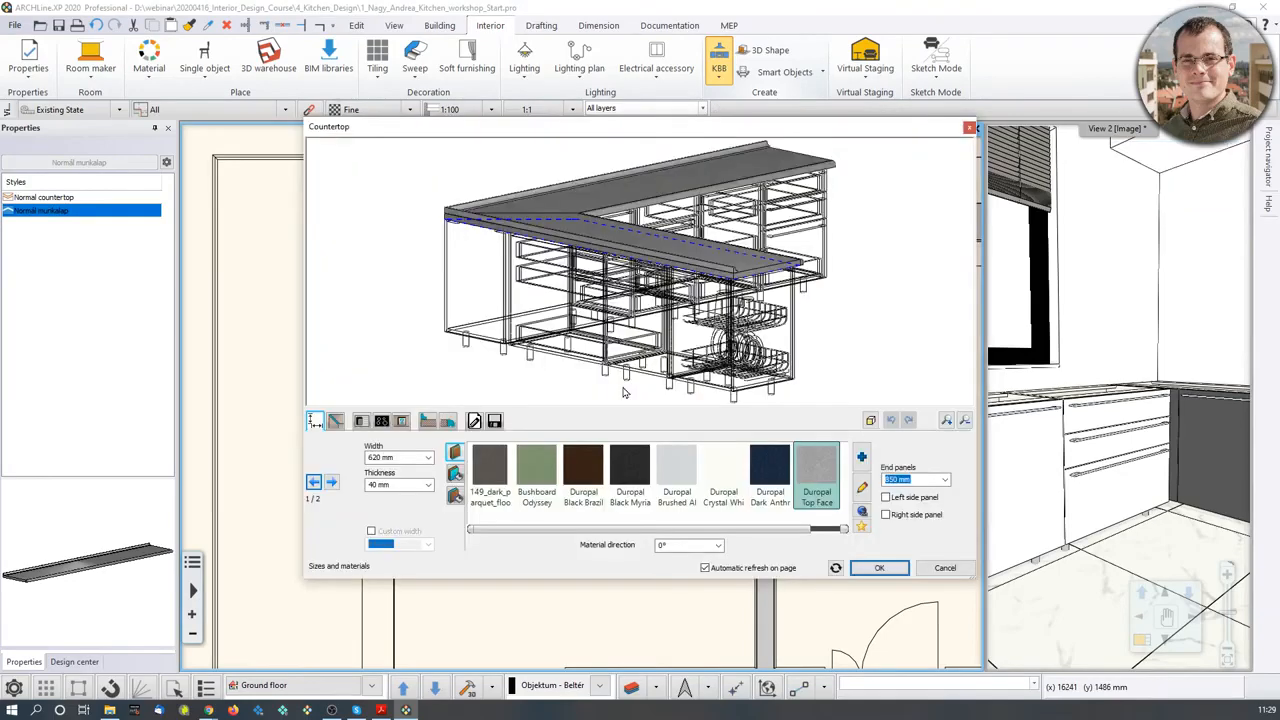
- Set the countertop's width to 600 mm
{"action": "left_click_drag", "start_coordinate": [822, 229], "coordinate": [745, 266]}
{"action": "middle_click_drag", "start_coordinate": [770, 268], "coordinate": [651, 261]}
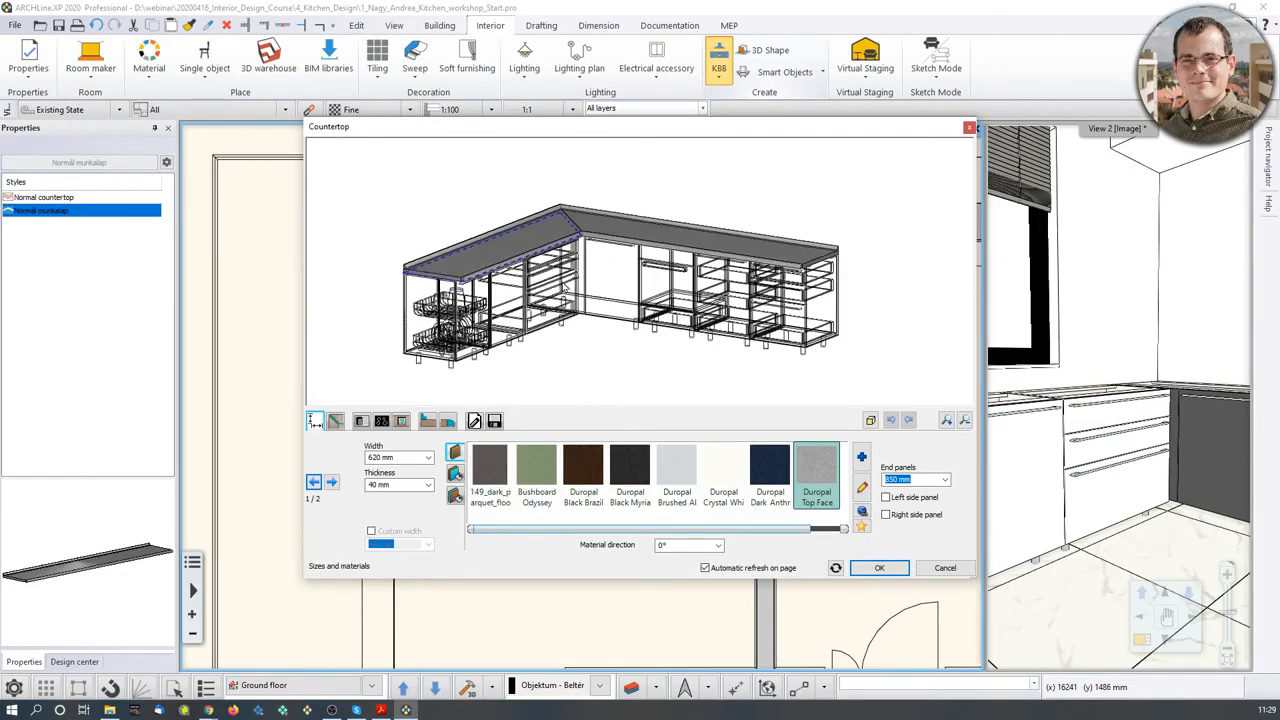
{"action": "scroll", "coordinate": [506, 383], "scroll_direction": "up", "scroll_amount": 3}
{"action": "scroll", "coordinate": [665, 279], "scroll_direction": "down", "scroll_amount": 3}
{"action": "middle_click_drag", "start_coordinate": [718, 248], "coordinate": [651, 257]}
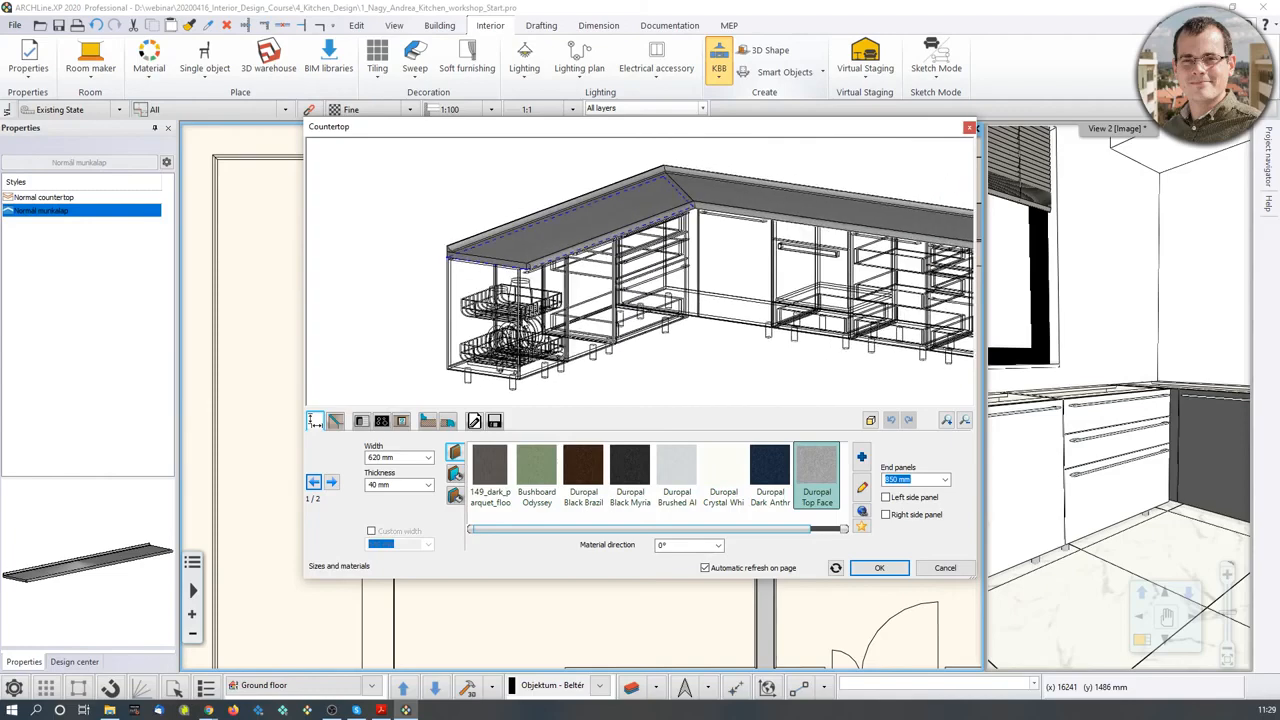
{"action": "left_click", "coordinate": [377, 457]}
{"action": "type", "text": "600"}
{"action": "key", "text": "Return"}
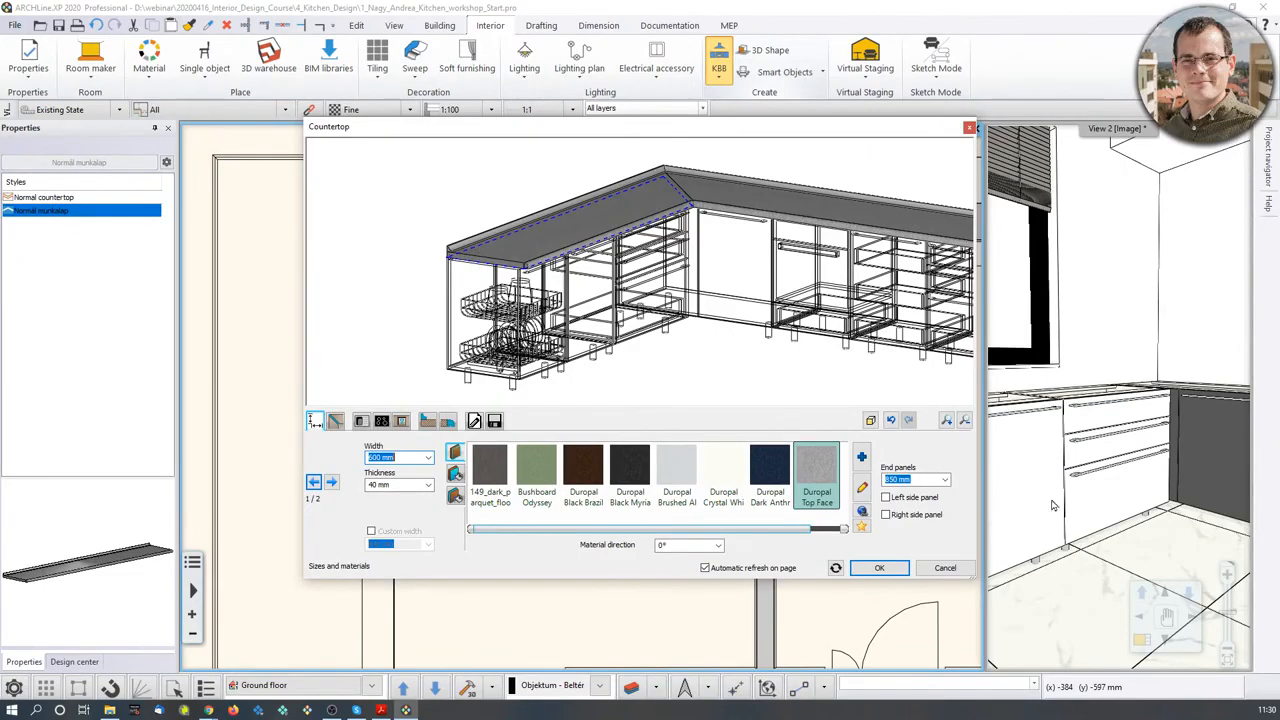
- Add a left side end panel to the countertop beside the dishwasher and set the end panel size to 900 mm
{"action": "left_click", "coordinate": [885, 497]}
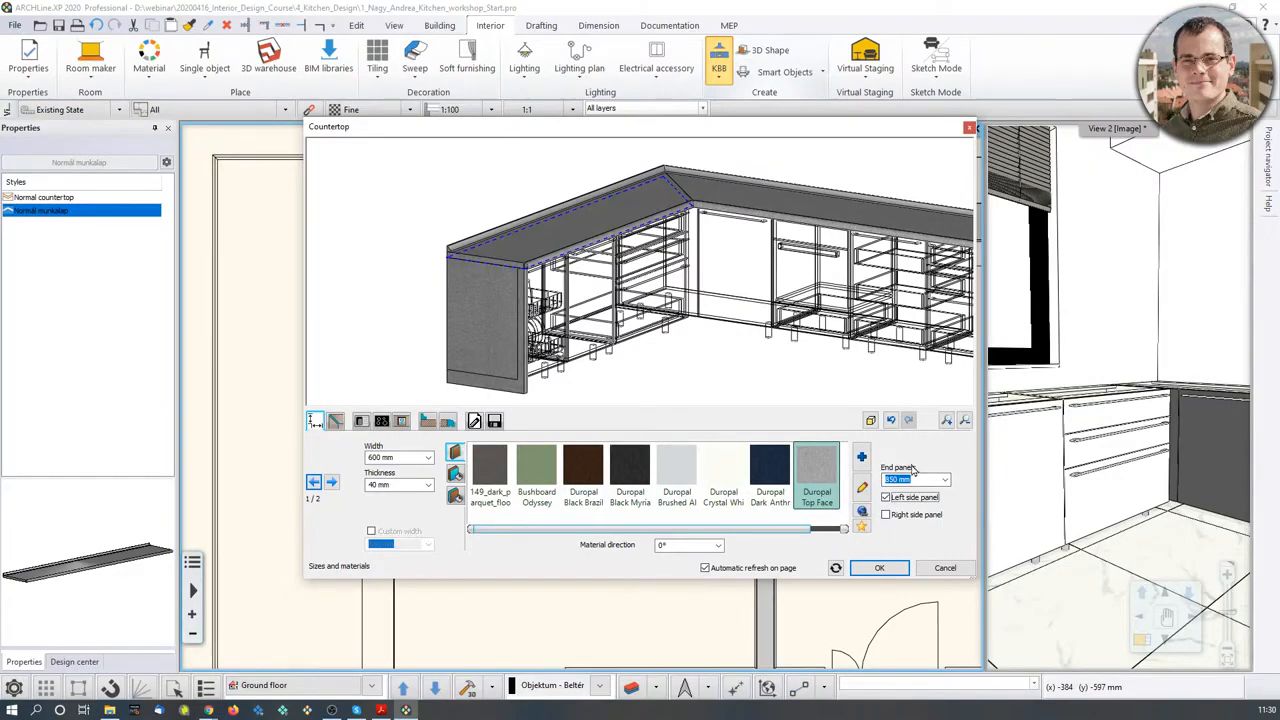
{"action": "type", "text": "900"}
{"action": "key", "text": "Return"}
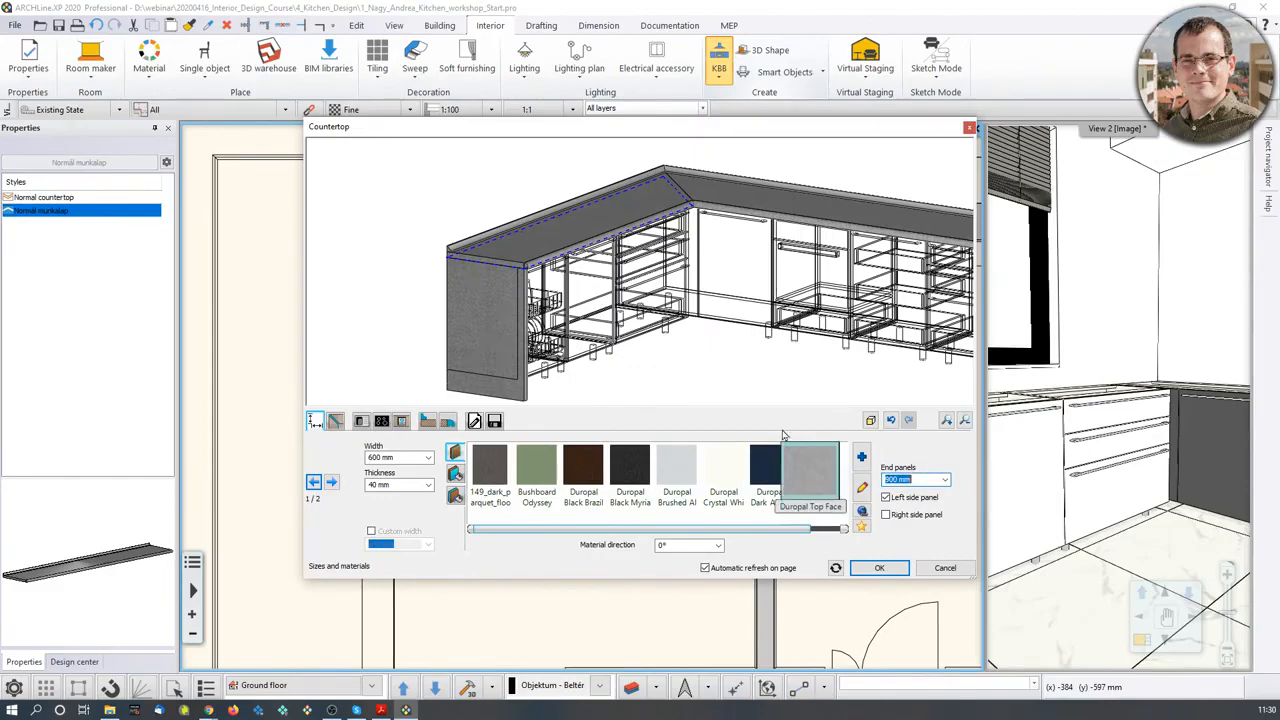
{"action": "left_click_drag", "start_coordinate": [632, 358], "coordinate": [499, 285]}
{"action": "scroll", "coordinate": [499, 284], "scroll_direction": "up", "scroll_amount": 3}
{"action": "left_click_drag", "start_coordinate": [647, 203], "coordinate": [657, 187]}
{"action": "scroll", "coordinate": [658, 279], "scroll_direction": "down", "scroll_amount": 2}
{"action": "scroll", "coordinate": [658, 279], "scroll_direction": "down", "scroll_amount": 1}
{"action": "left_click_drag", "start_coordinate": [653, 243], "coordinate": [693, 332]}
{"action": "middle_click_drag", "start_coordinate": [789, 316], "coordinate": [733, 304]}
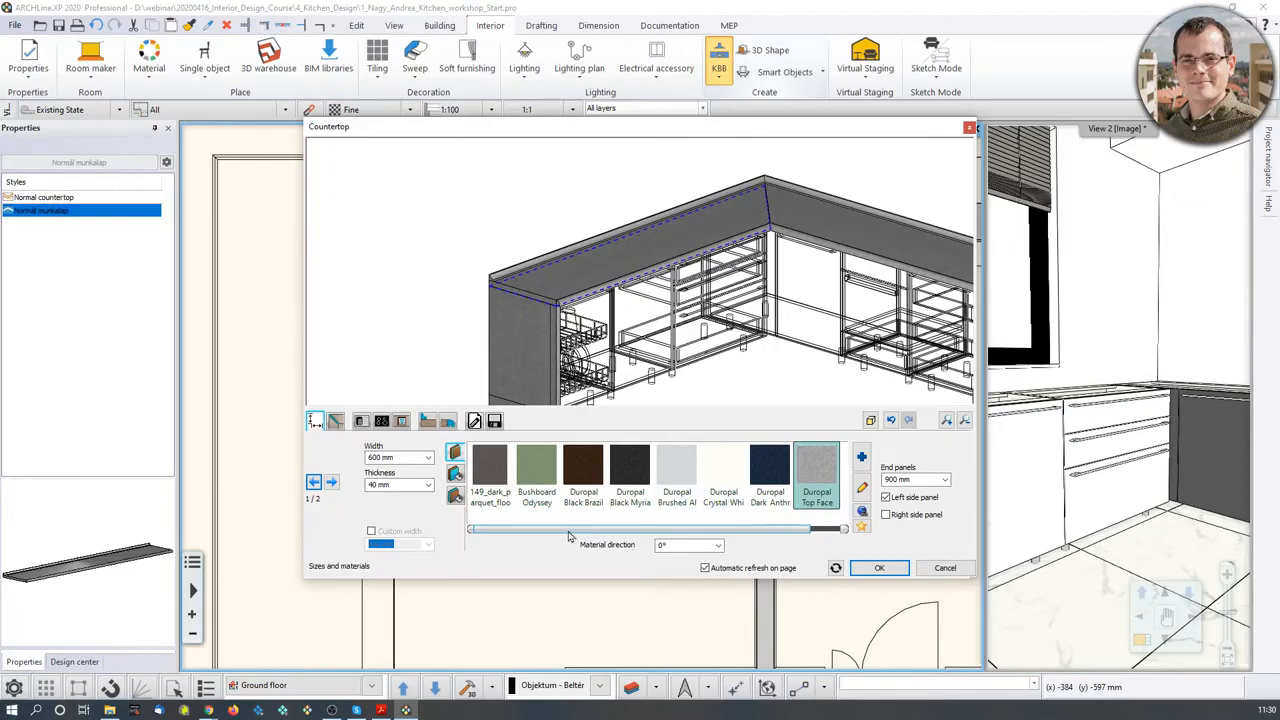
- Search the materials for walnut and apply walnut light wood to the countertop
{"action": "left_click", "coordinate": [458, 476]}
{"action": "left_click", "coordinate": [456, 454]}
{"action": "left_click", "coordinate": [862, 457]}
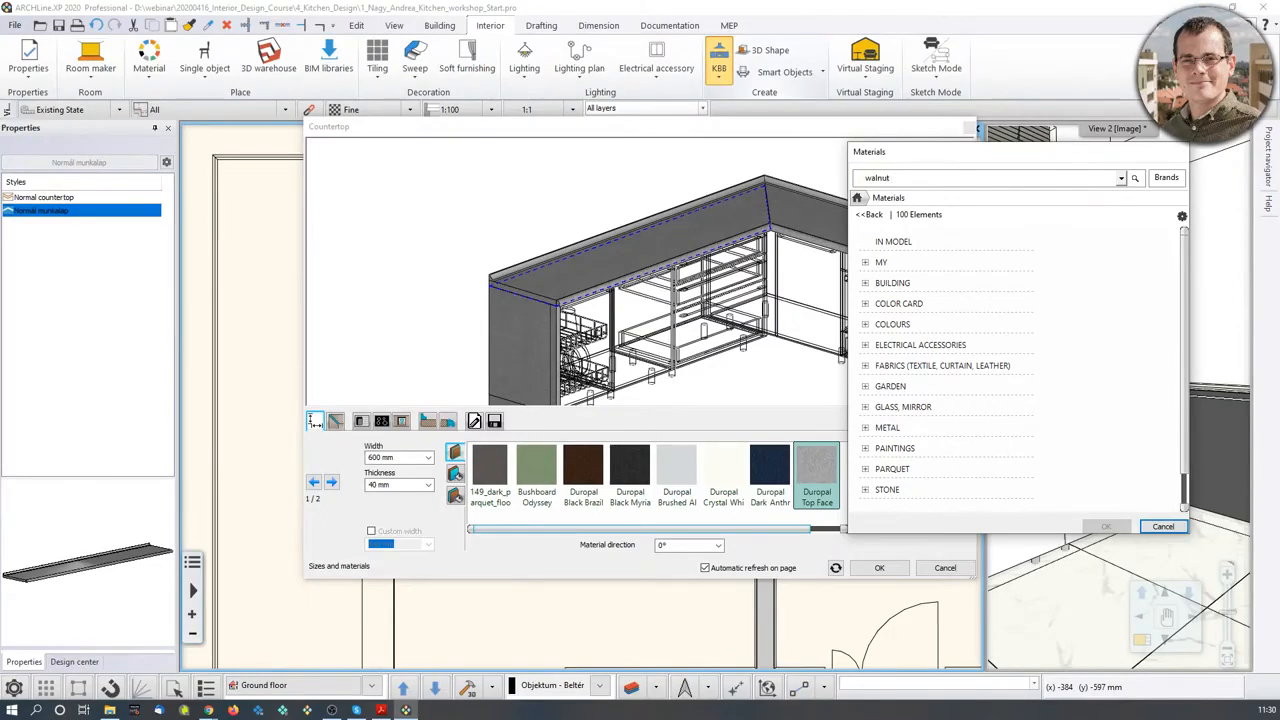
{"action": "key", "text": "Return"}
{"action": "left_click", "coordinate": [866, 280]}
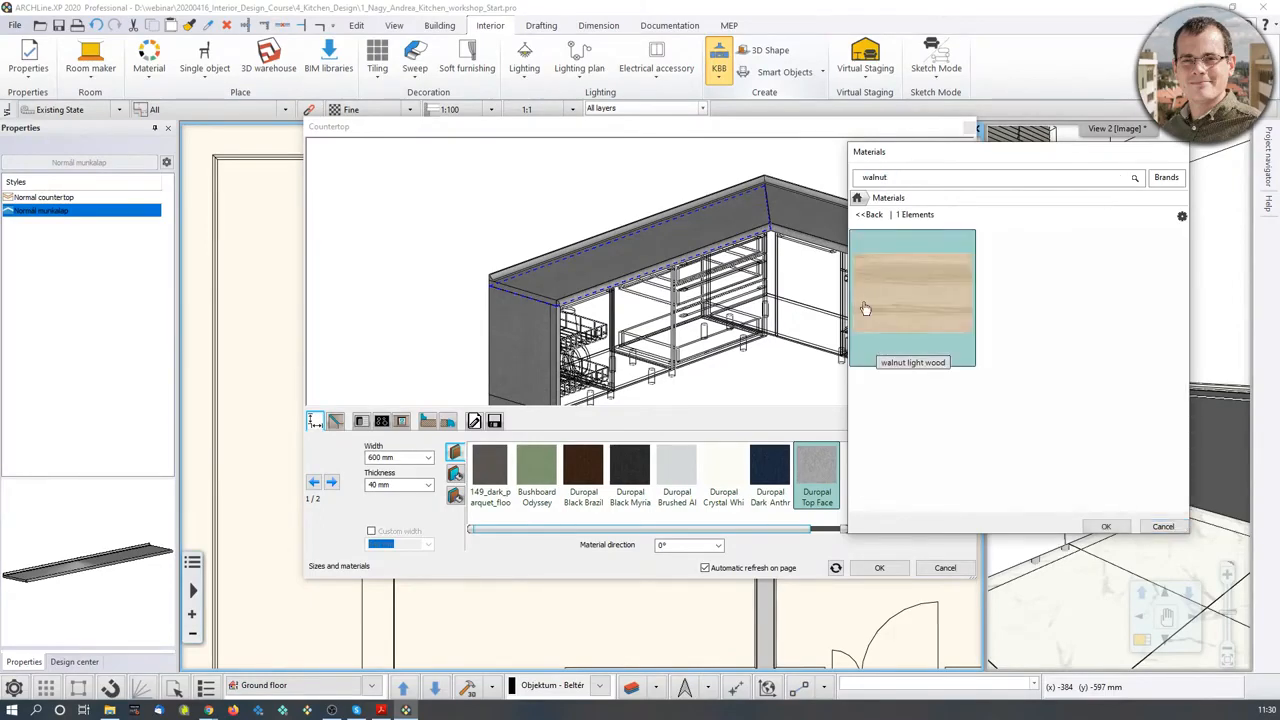
{"action": "left_click", "coordinate": [1106, 526]}
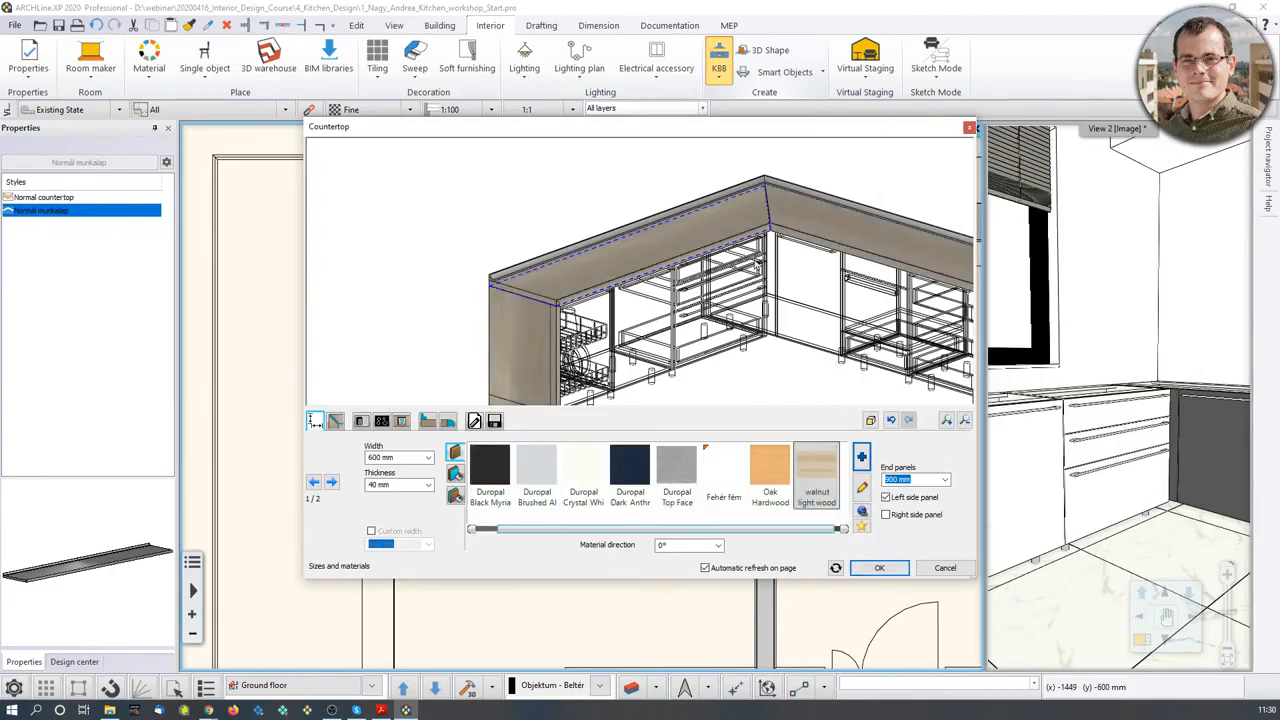
- Set the countertop's corner joint to Joint 2
{"action": "middle_click_drag", "start_coordinate": [814, 215], "coordinate": [757, 208]}
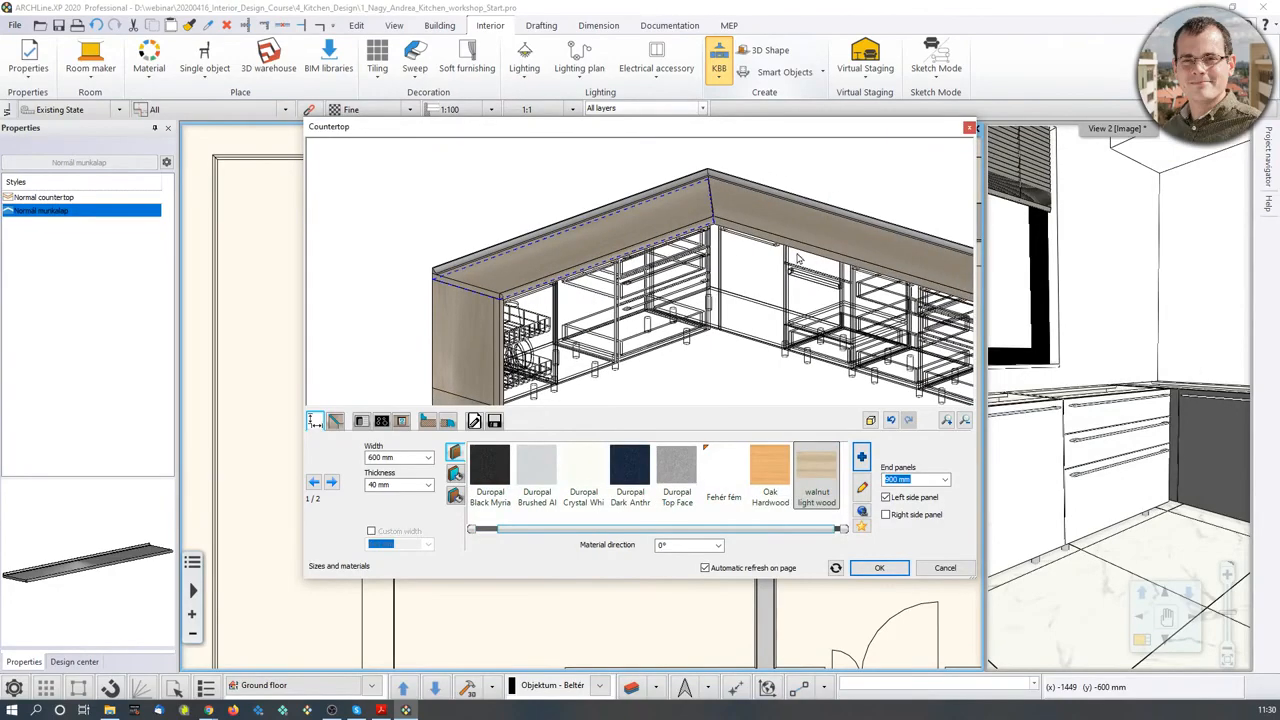
{"action": "scroll", "coordinate": [598, 326], "scroll_direction": "up", "scroll_amount": 2}
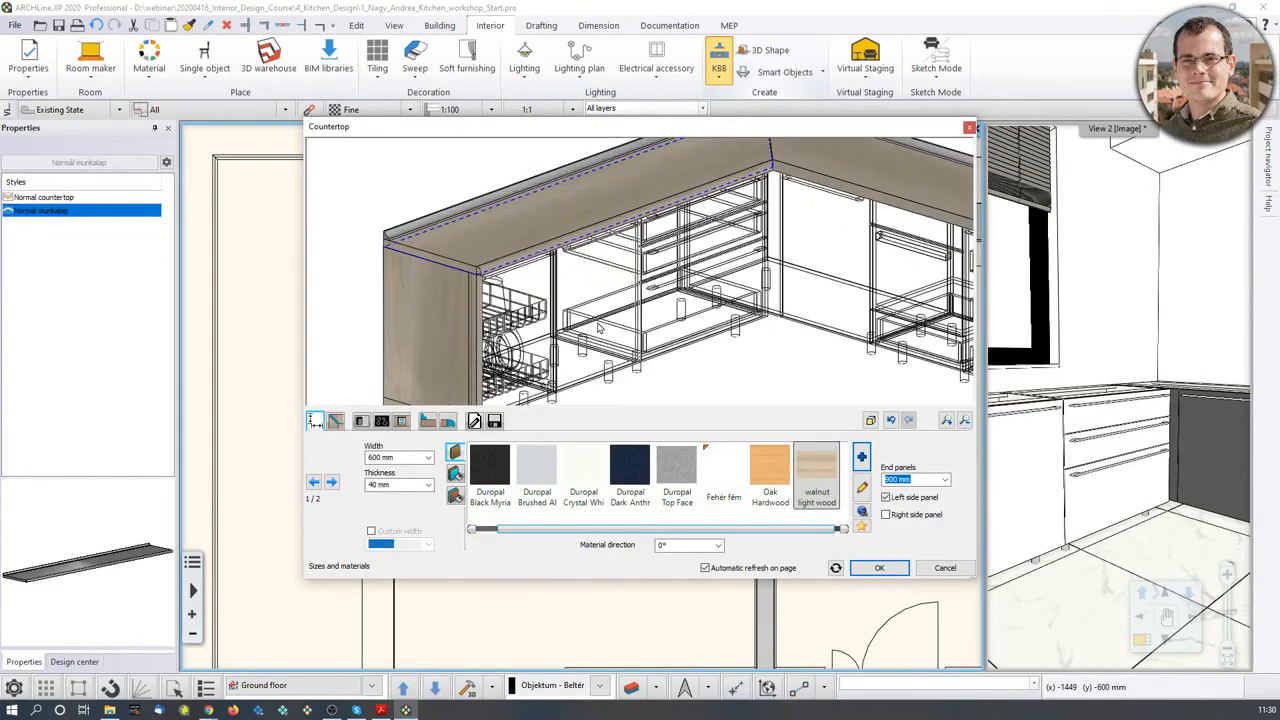
{"action": "middle_click_drag", "start_coordinate": [850, 308], "coordinate": [710, 296]}
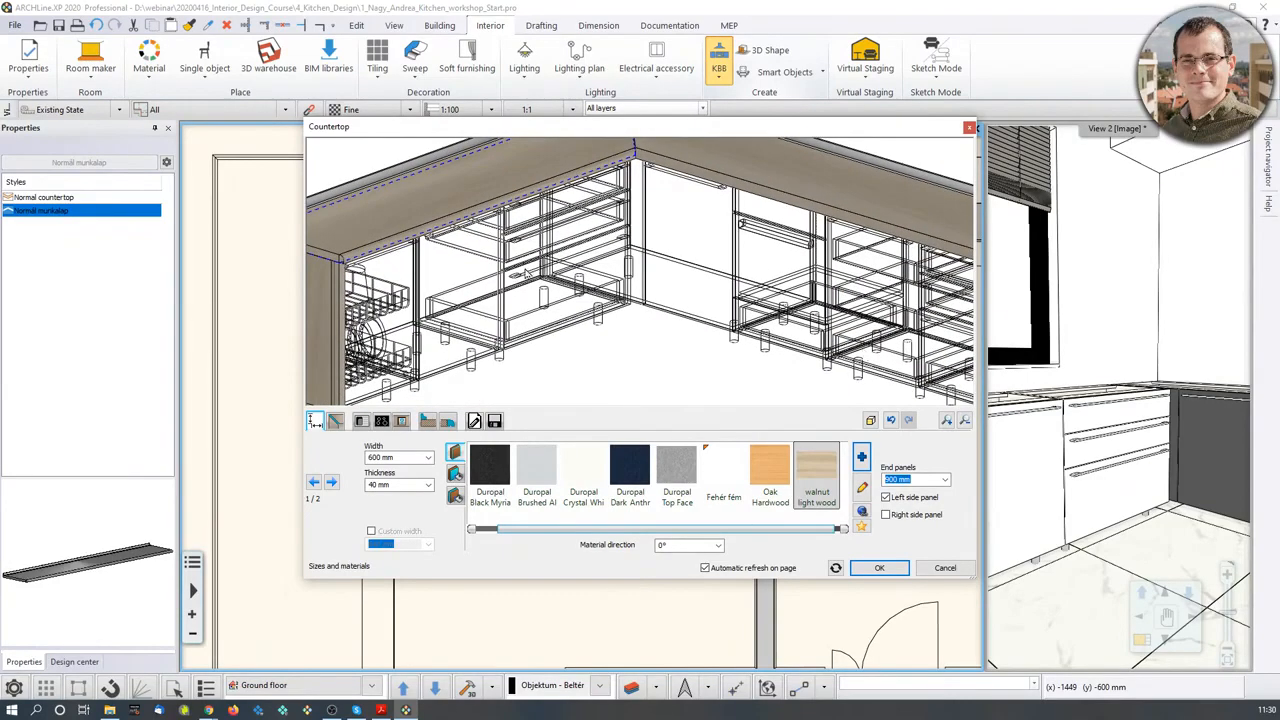
{"action": "scroll", "coordinate": [524, 273], "scroll_direction": "down", "scroll_amount": 3}
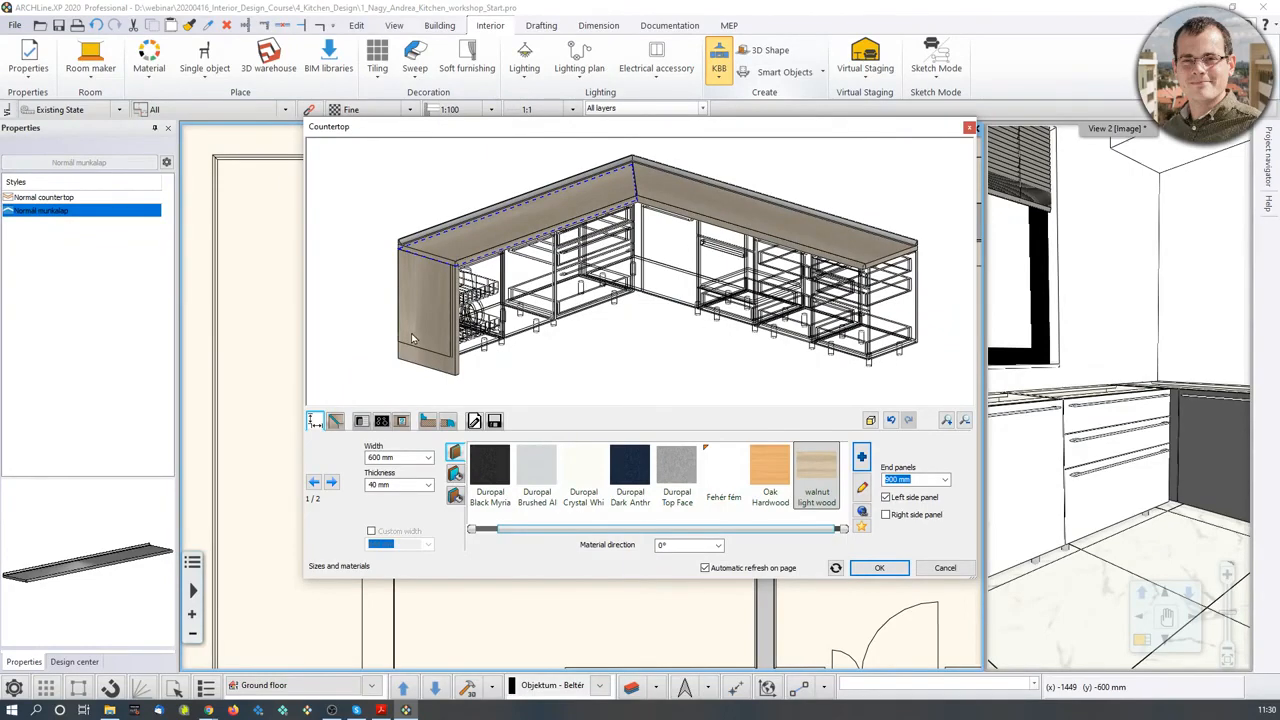
{"action": "middle_click_drag", "start_coordinate": [613, 242], "coordinate": [604, 284]}
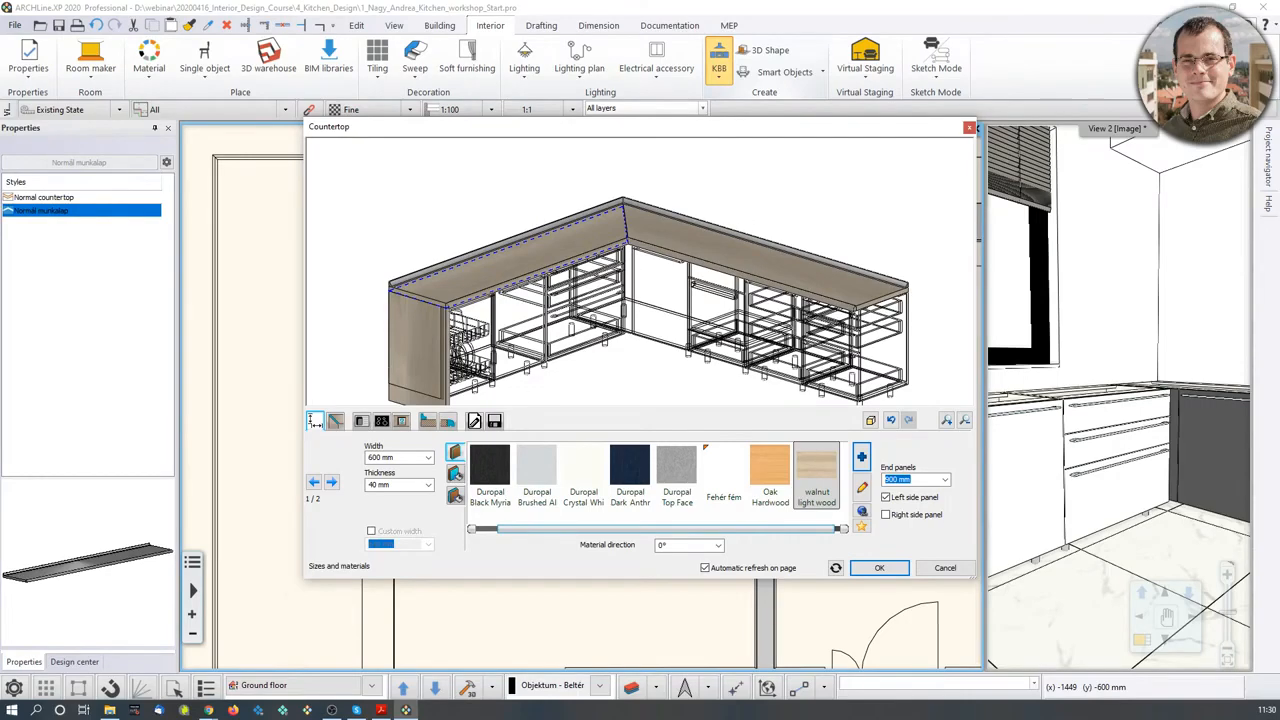
{"action": "left_click", "coordinate": [337, 421]}
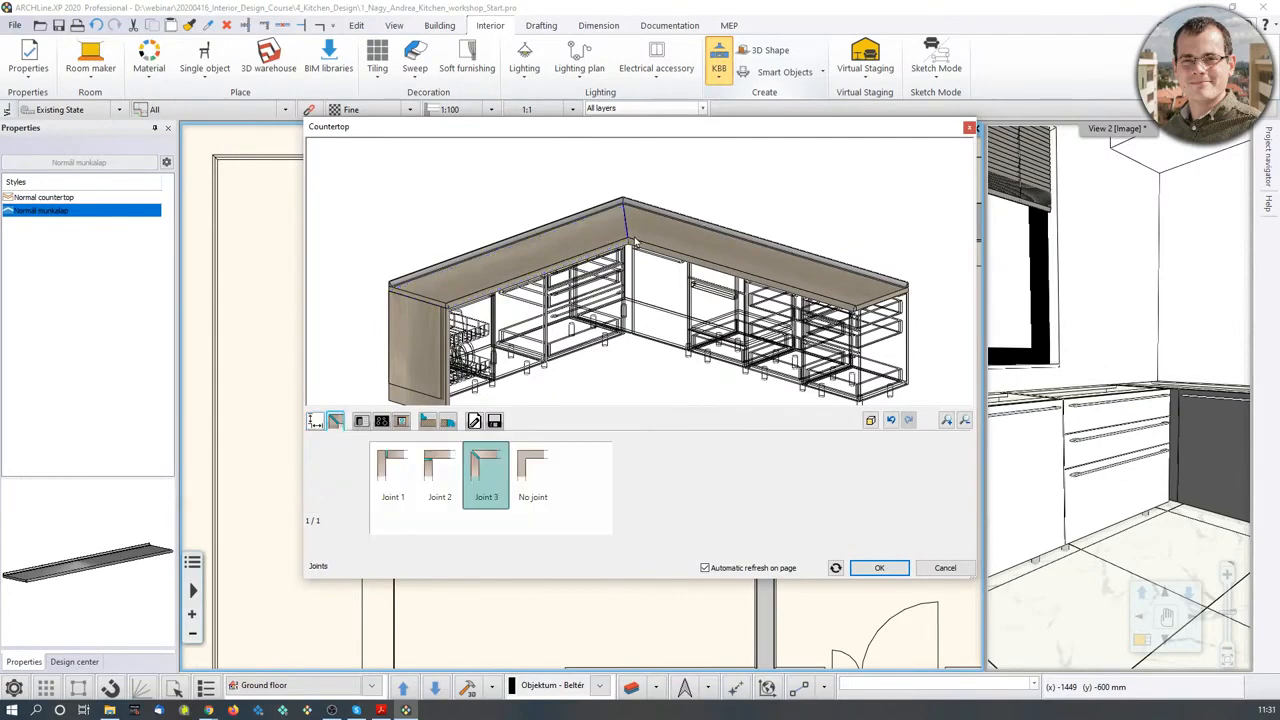
{"action": "left_click", "coordinate": [440, 470]}
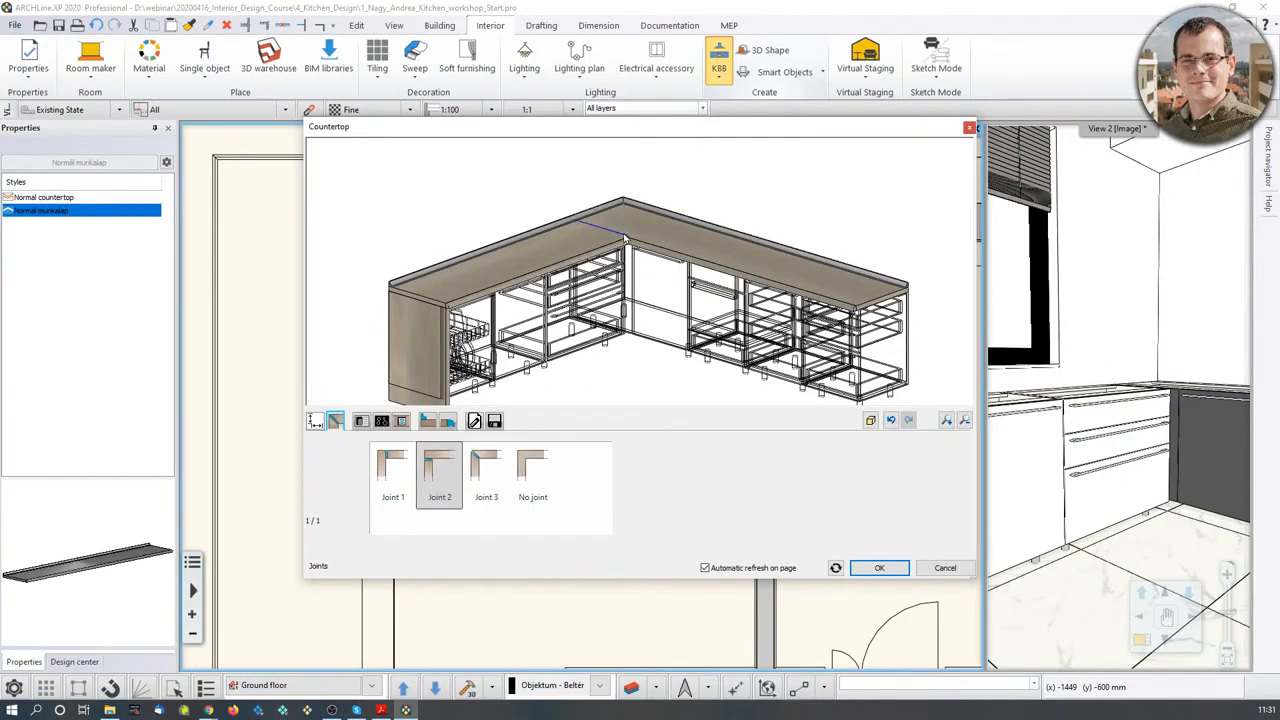
{"action": "scroll", "coordinate": [624, 238], "scroll_direction": "up", "scroll_amount": 4}
{"action": "scroll", "coordinate": [662, 264], "scroll_direction": "down", "scroll_amount": 6}
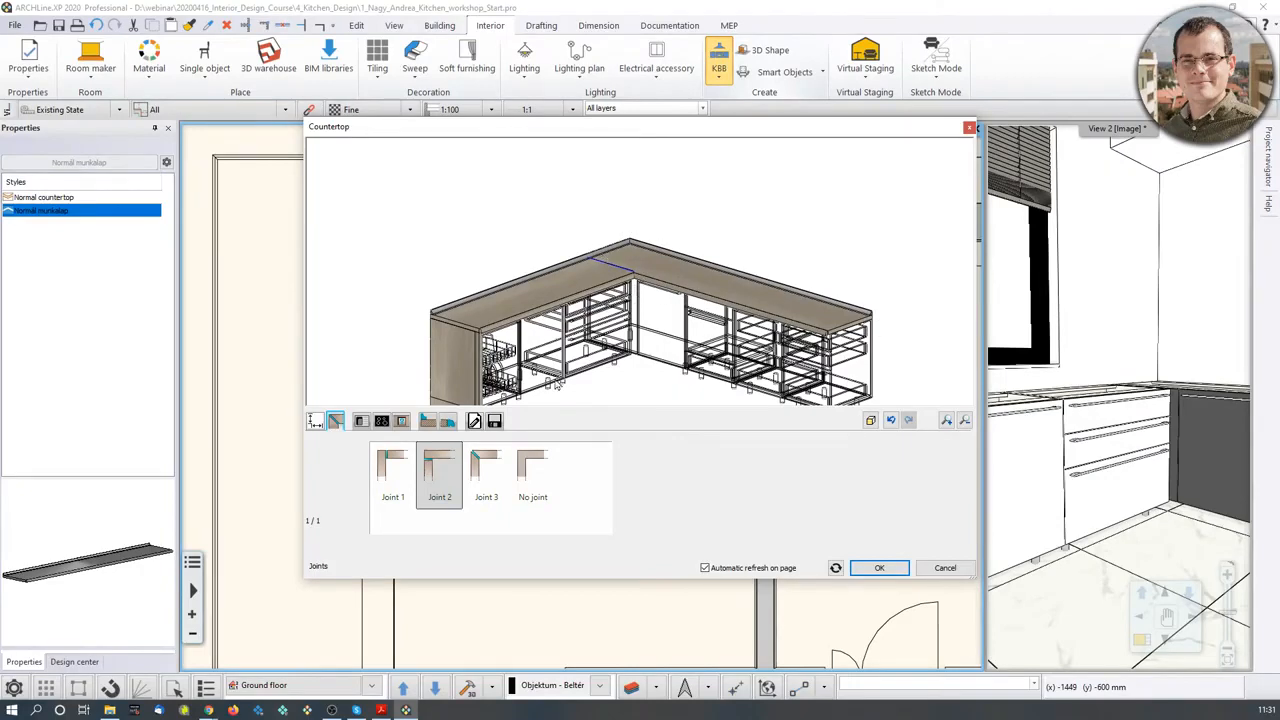
- Try Joint 3 and No joint at the countertop's corner, and switch back to Joint 2
{"action": "left_click", "coordinate": [486, 472]}
{"action": "left_click", "coordinate": [533, 476]}
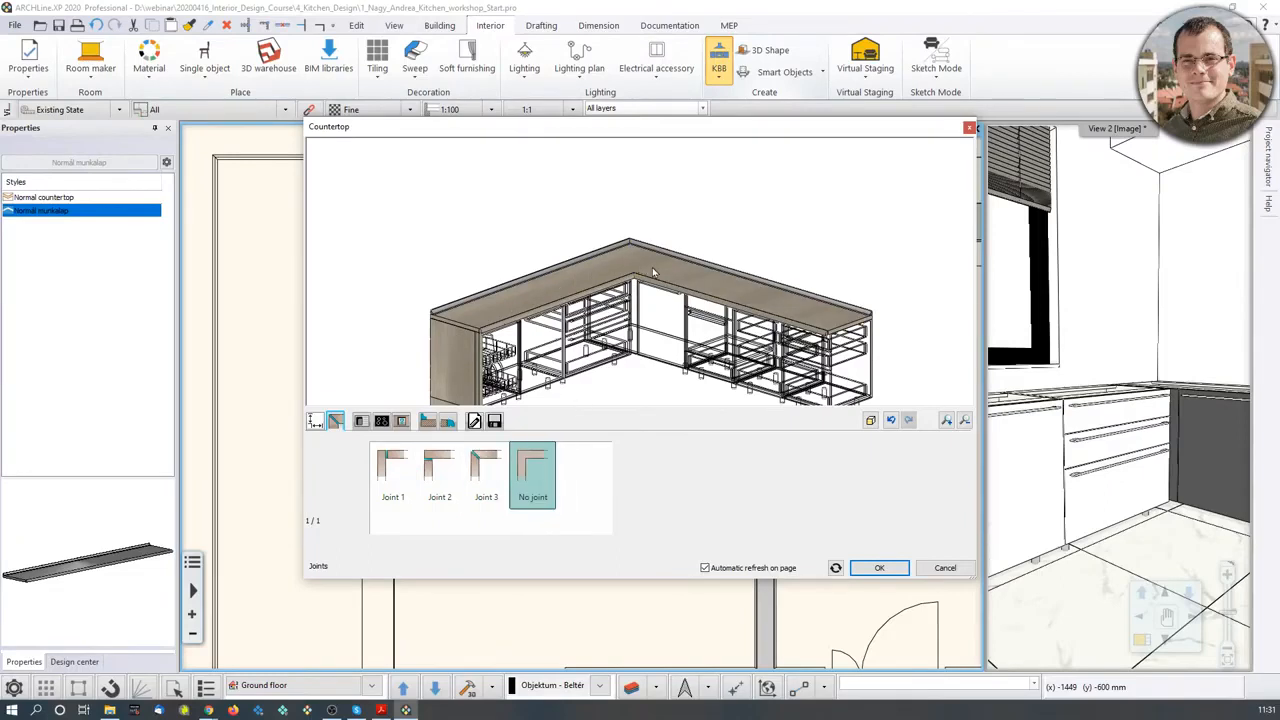
{"action": "left_click", "coordinate": [440, 472]}
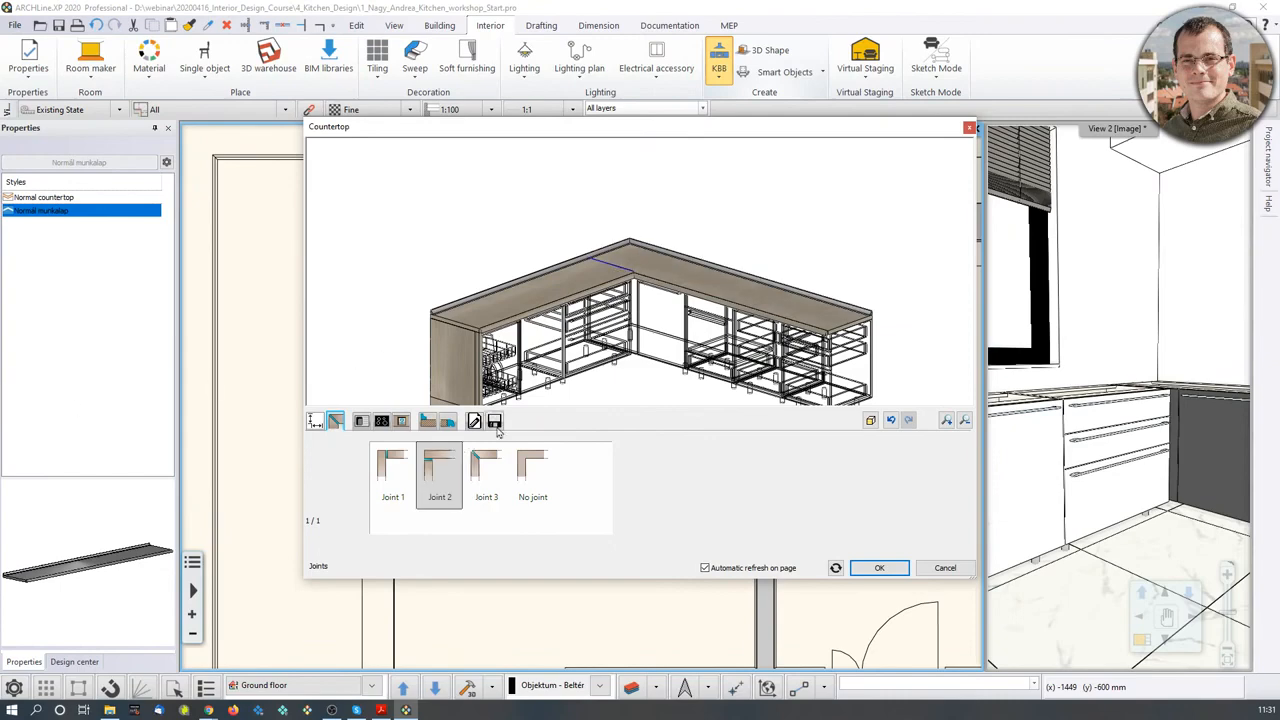
- Remove the wall strip from the back of the countertop
{"action": "left_click", "coordinate": [427, 421]}
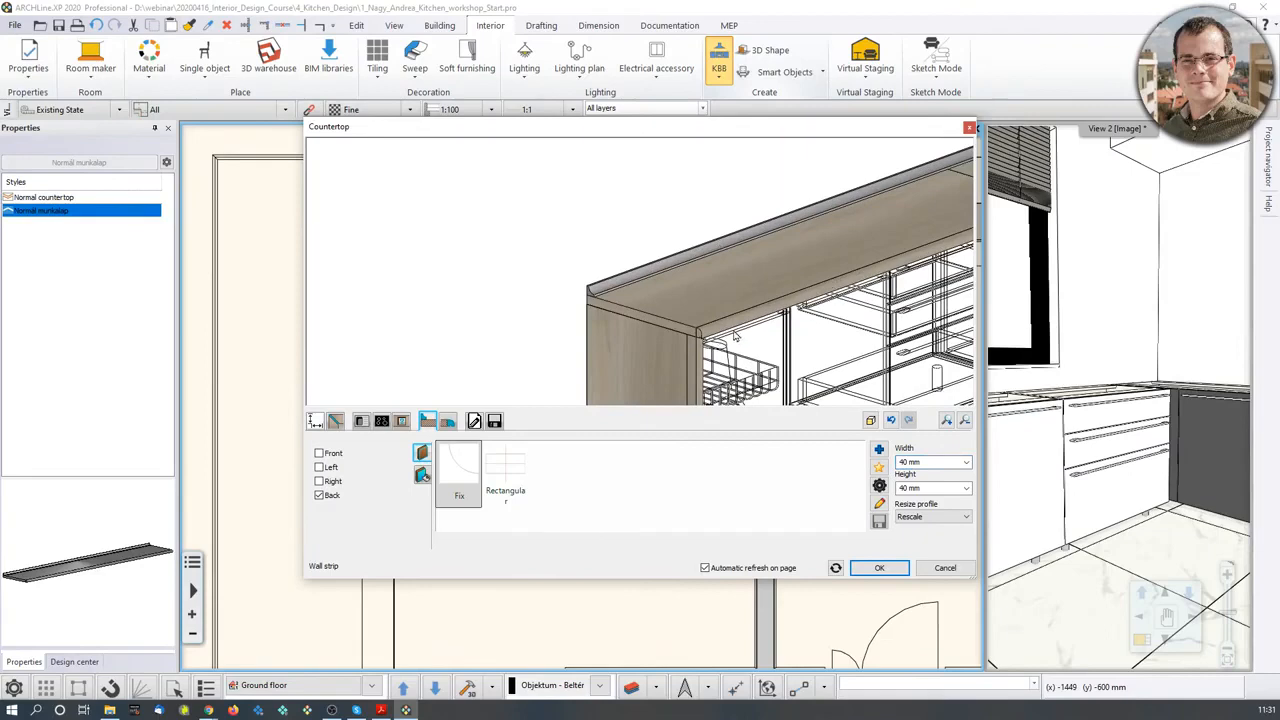
{"action": "middle_click_drag", "start_coordinate": [825, 305], "coordinate": [737, 316]}
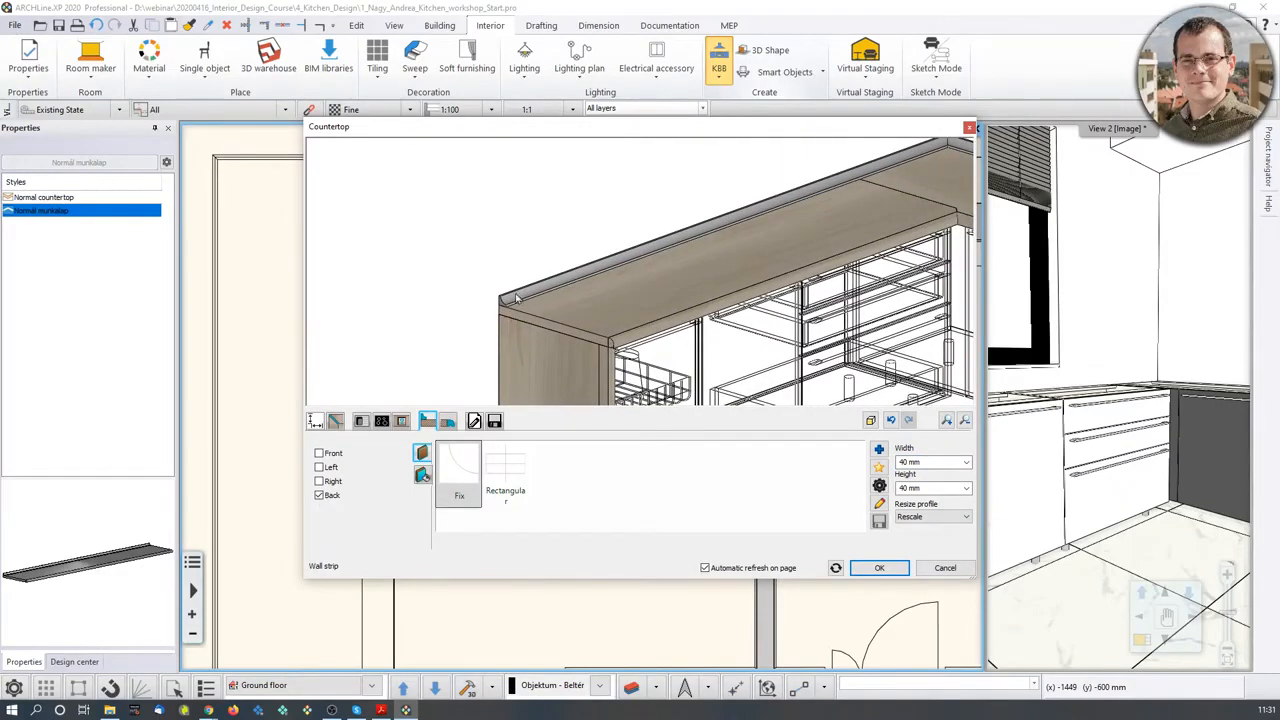
{"action": "left_click", "coordinate": [319, 495]}
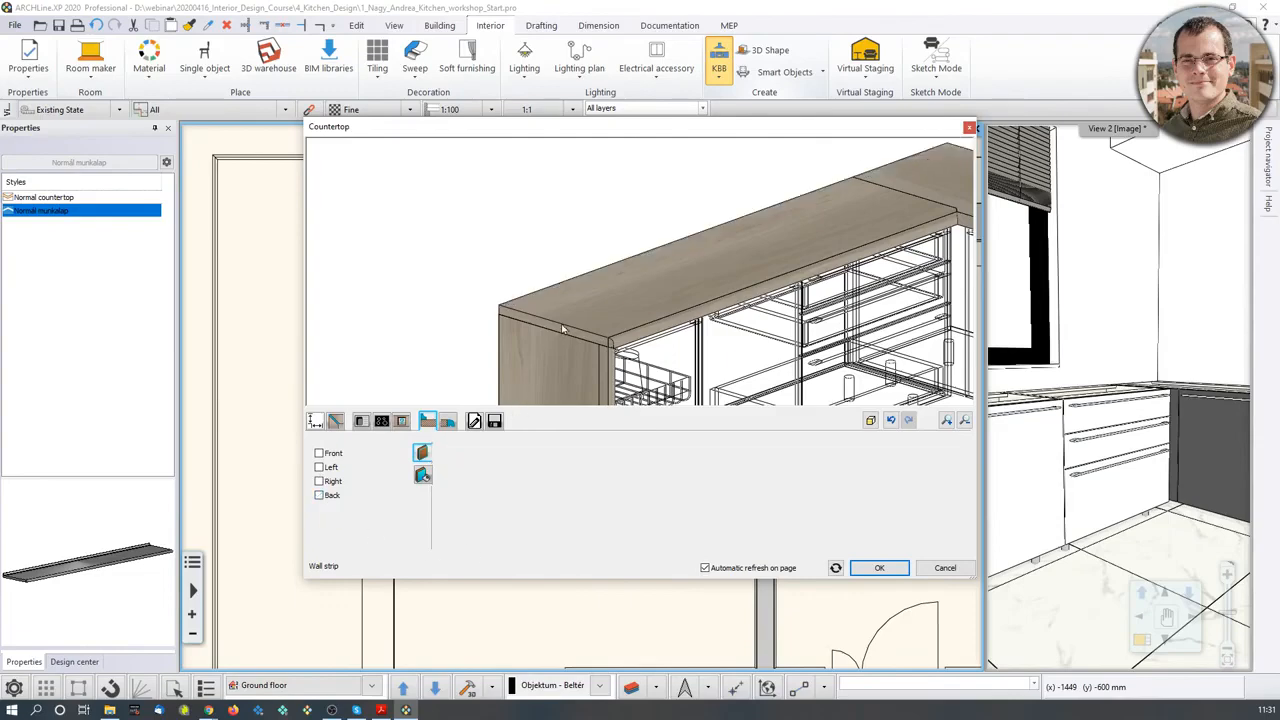
{"action": "middle_click_drag", "start_coordinate": [603, 310], "coordinate": [543, 289]}
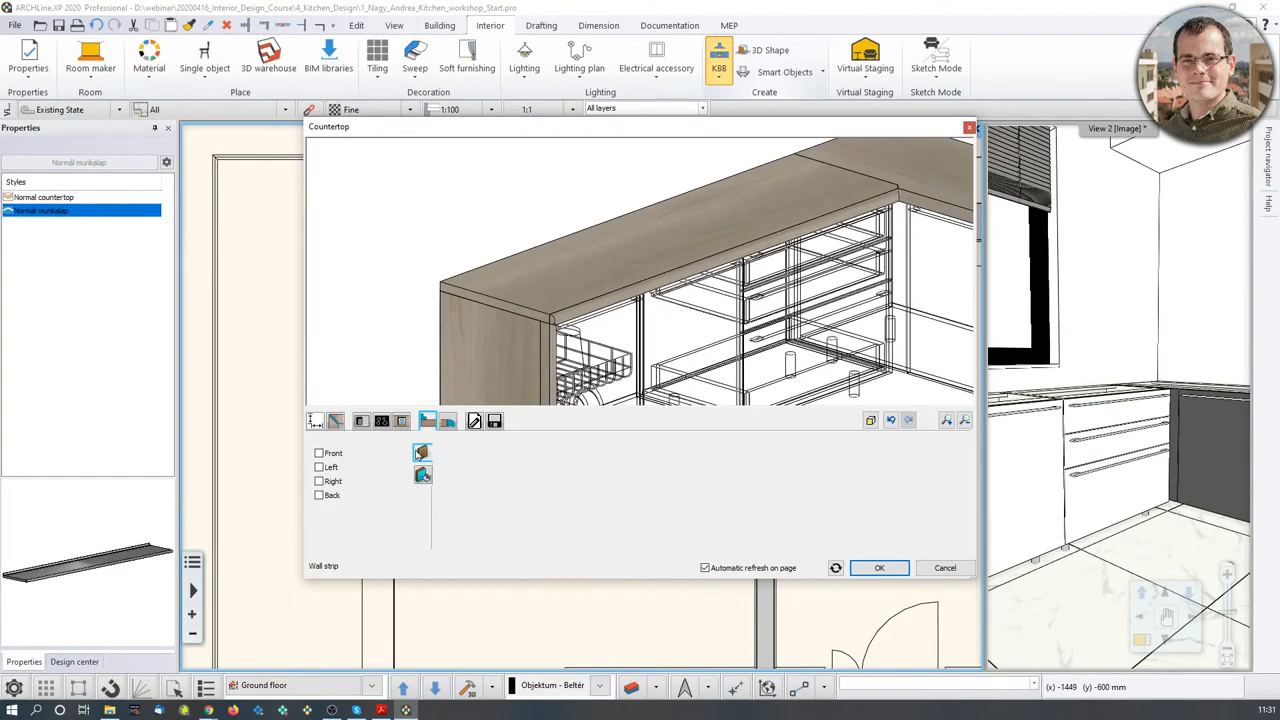
- Remove the edge profile from the countertop's front and create the countertop with these settings
{"action": "left_click", "coordinate": [447, 420]}
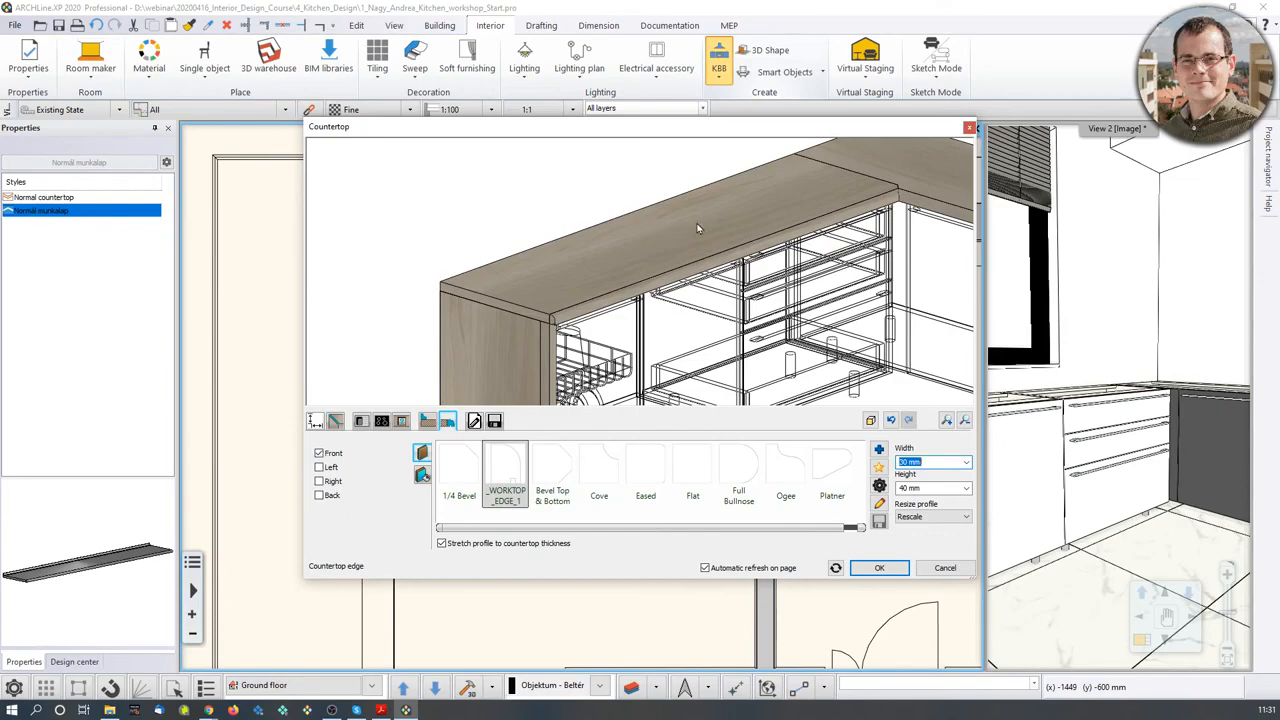
{"action": "left_click", "coordinate": [319, 453]}
{"action": "middle_click_drag", "start_coordinate": [795, 264], "coordinate": [633, 291]}
{"action": "scroll", "coordinate": [633, 291], "scroll_direction": "down", "scroll_amount": 1}
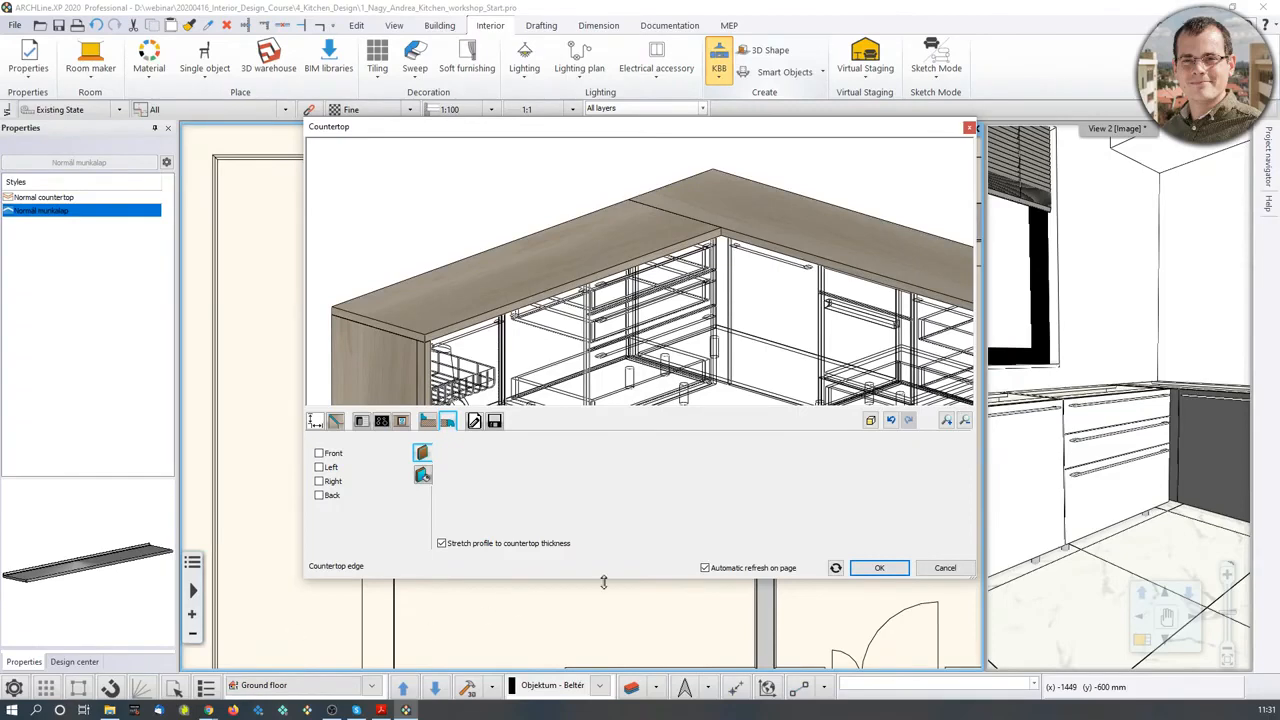
{"action": "left_click", "coordinate": [879, 567]}
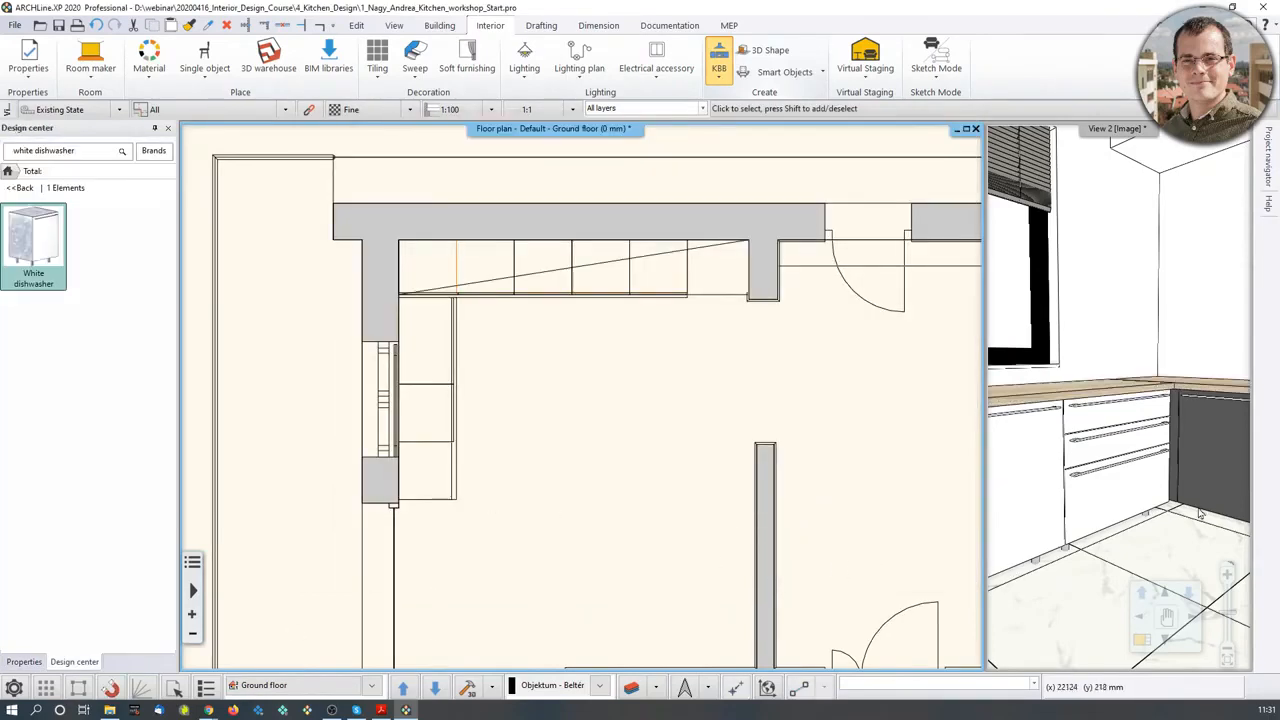
- Enlarge the 3D view and examine how the dishwasher's side meets the countertop's end panel
{"action": "mouse_move", "coordinate": [1200, 513]}
{"action": "middle_mouse_down"}
{"action": "mouse_move", "coordinate": [1194, 478]}
{"action": "mouse_move", "coordinate": [1107, 512]}
{"action": "mouse_move", "coordinate": [1078, 506]}
{"action": "middle_mouse_up"}
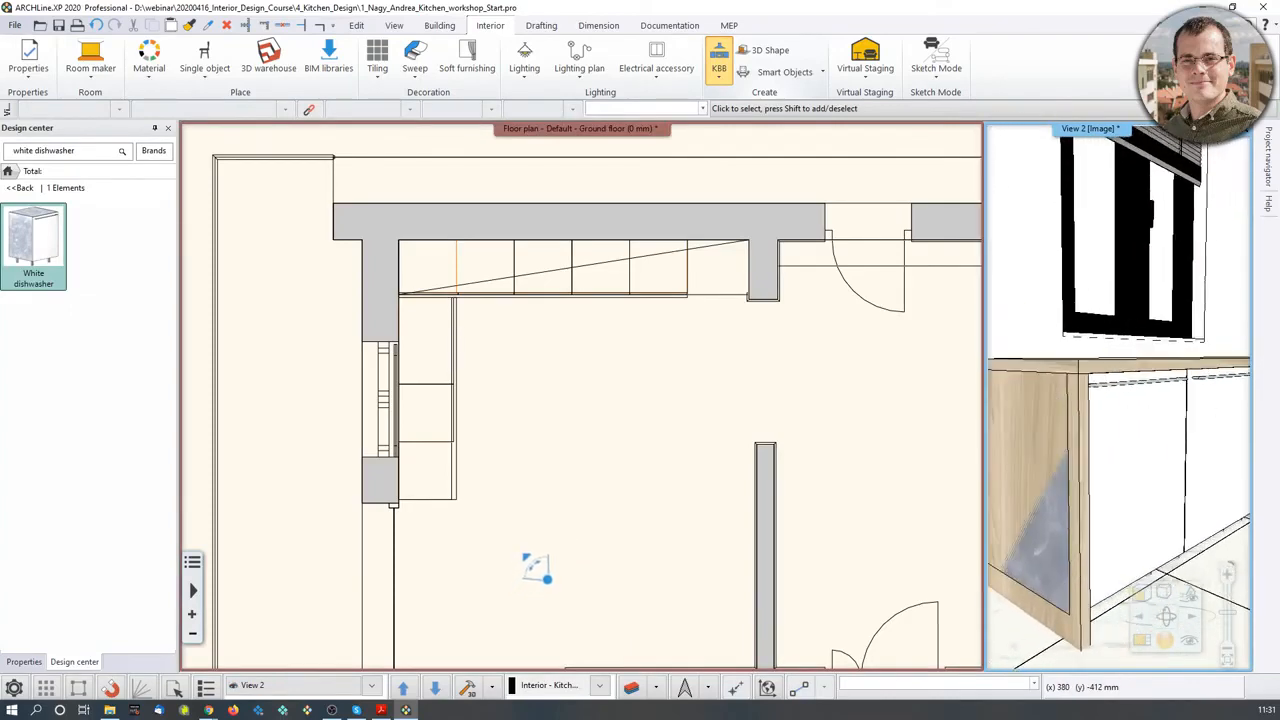
{"action": "left_click", "coordinate": [1142, 641]}
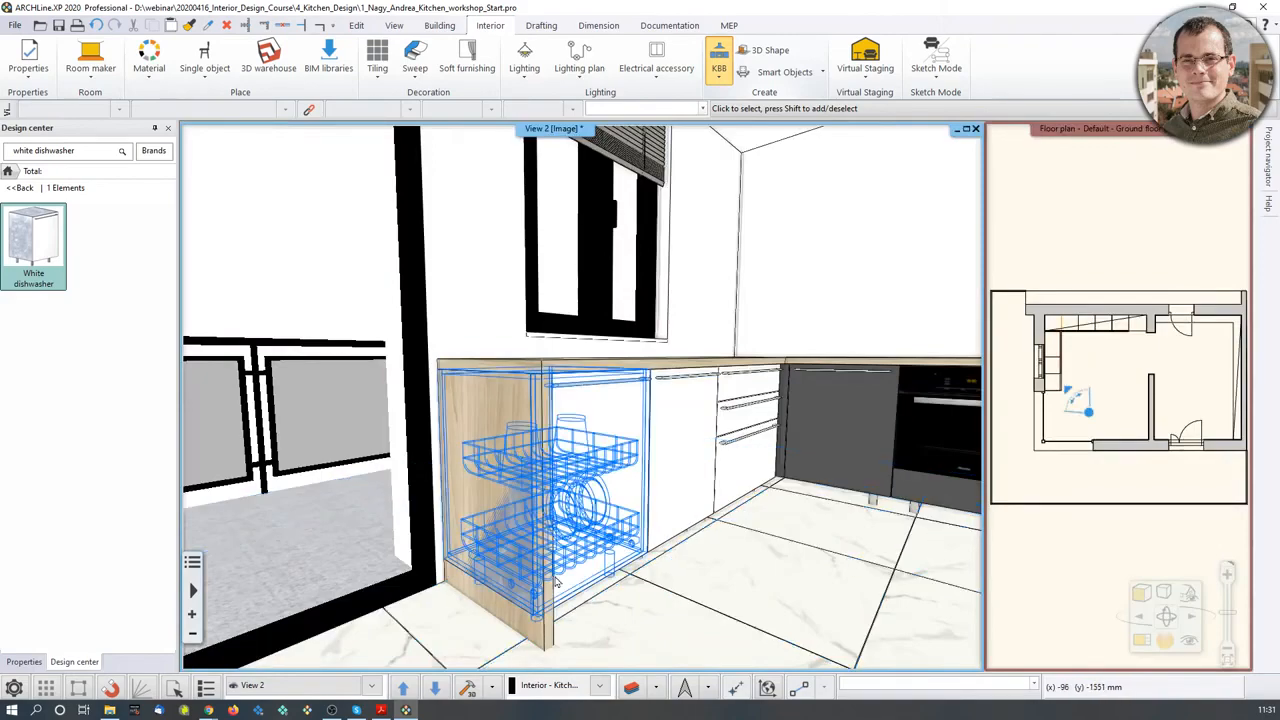
{"action": "scroll", "coordinate": [503, 560], "scroll_direction": "up", "scroll_amount": 5}
{"action": "middle_click_drag", "start_coordinate": [468, 570], "coordinate": [620, 480]}
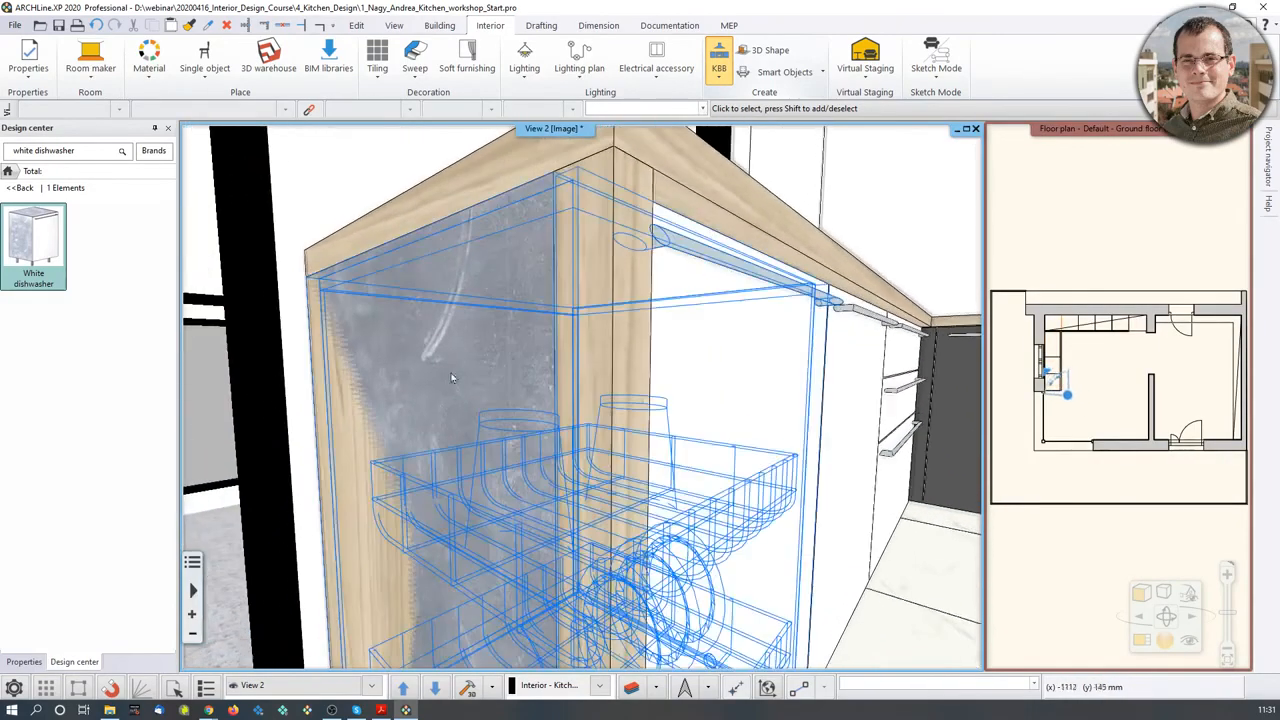
{"action": "mouse_move", "coordinate": [718, 438]}
{"action": "right_mouse_down"}
{"action": "mouse_move", "coordinate": [940, 440]}
{"action": "mouse_move", "coordinate": [723, 440]}
{"action": "right_mouse_up"}
{"action": "scroll", "coordinate": [723, 440], "scroll_direction": "down", "scroll_amount": 5}
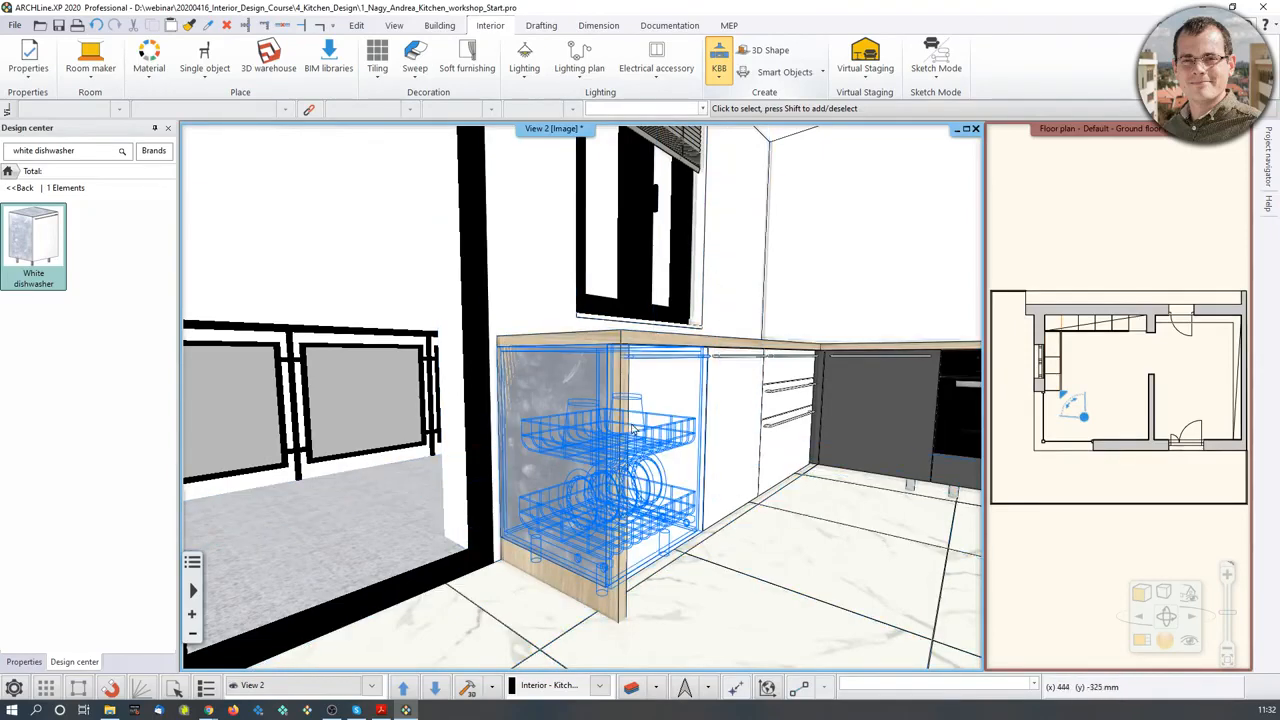
- Select the countertop in the floor plan and open the editing options of its wall-side end node beside the balcony door
{"action": "left_click", "coordinate": [1069, 382]}
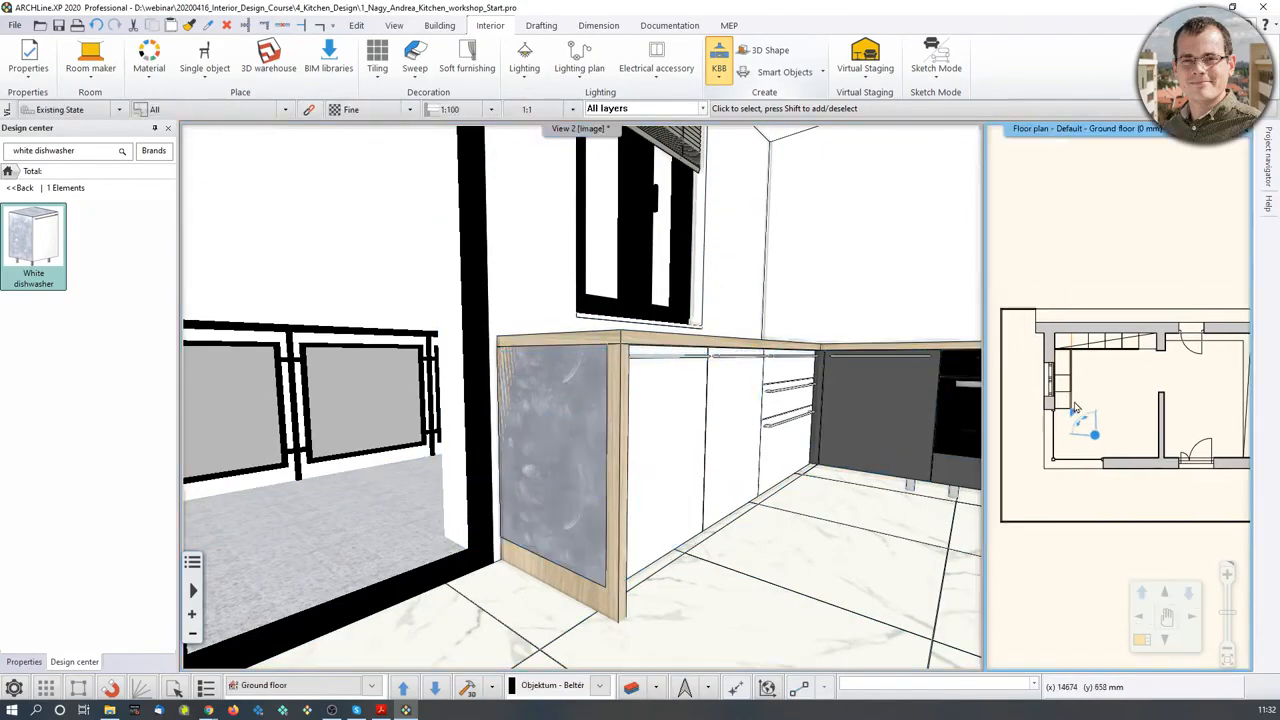
{"action": "scroll", "coordinate": [1085, 405], "scroll_direction": "up", "scroll_amount": 6}
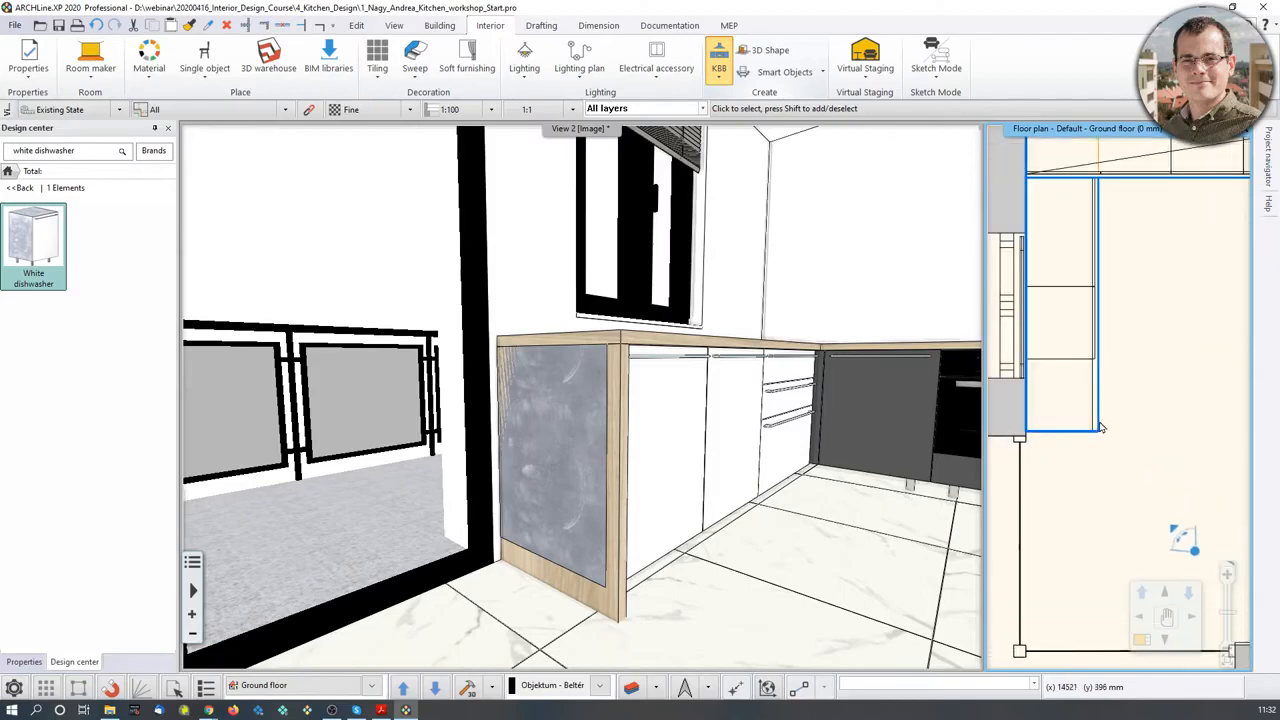
{"action": "left_click", "coordinate": [1100, 426]}
{"action": "middle_click_drag", "start_coordinate": [1063, 173], "coordinate": [1048, 257]}
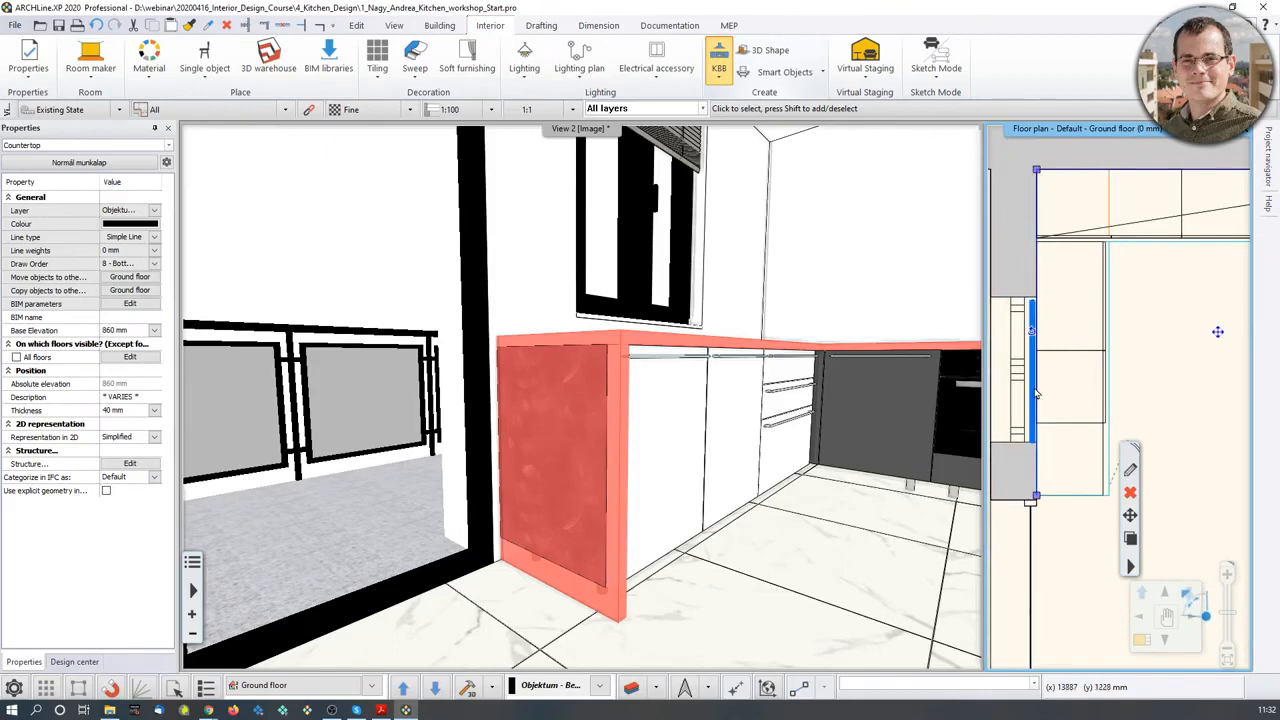
{"action": "scroll", "coordinate": [1024, 528], "scroll_direction": "up", "scroll_amount": 3}
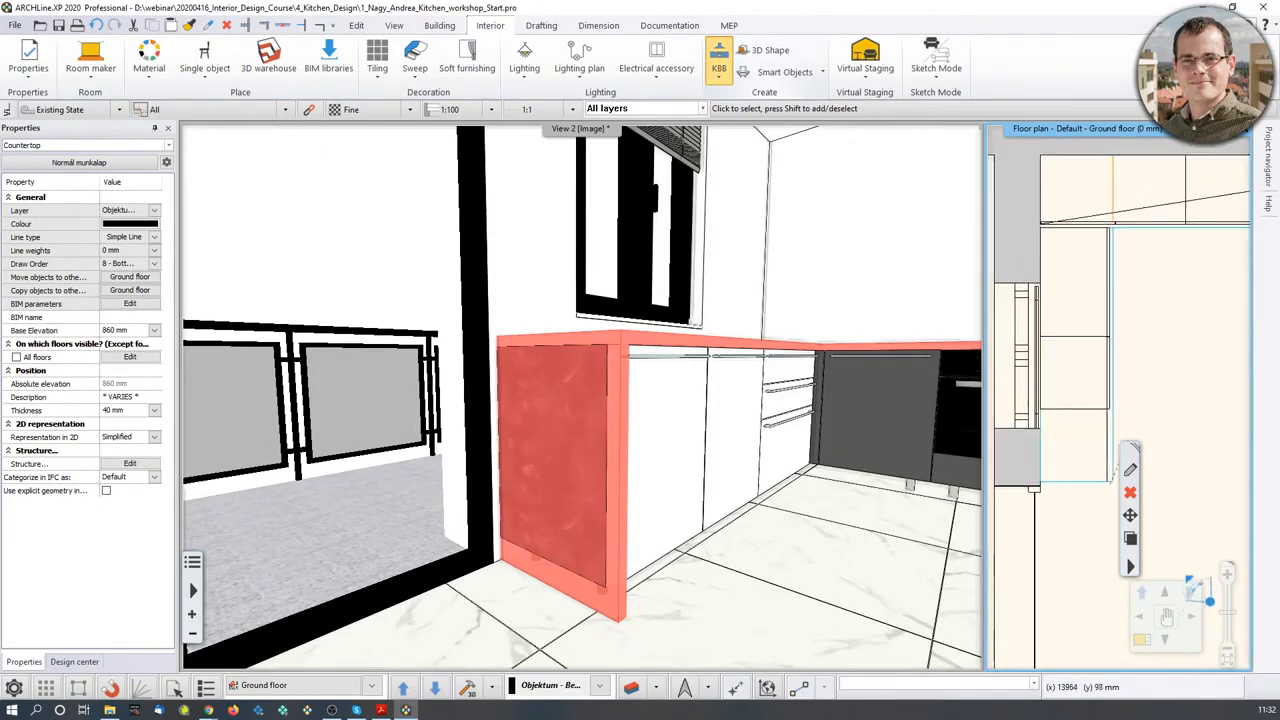
{"action": "middle_click_drag", "start_coordinate": [1024, 528], "coordinate": [1060, 434]}
{"action": "left_click", "coordinate": [1081, 381]}
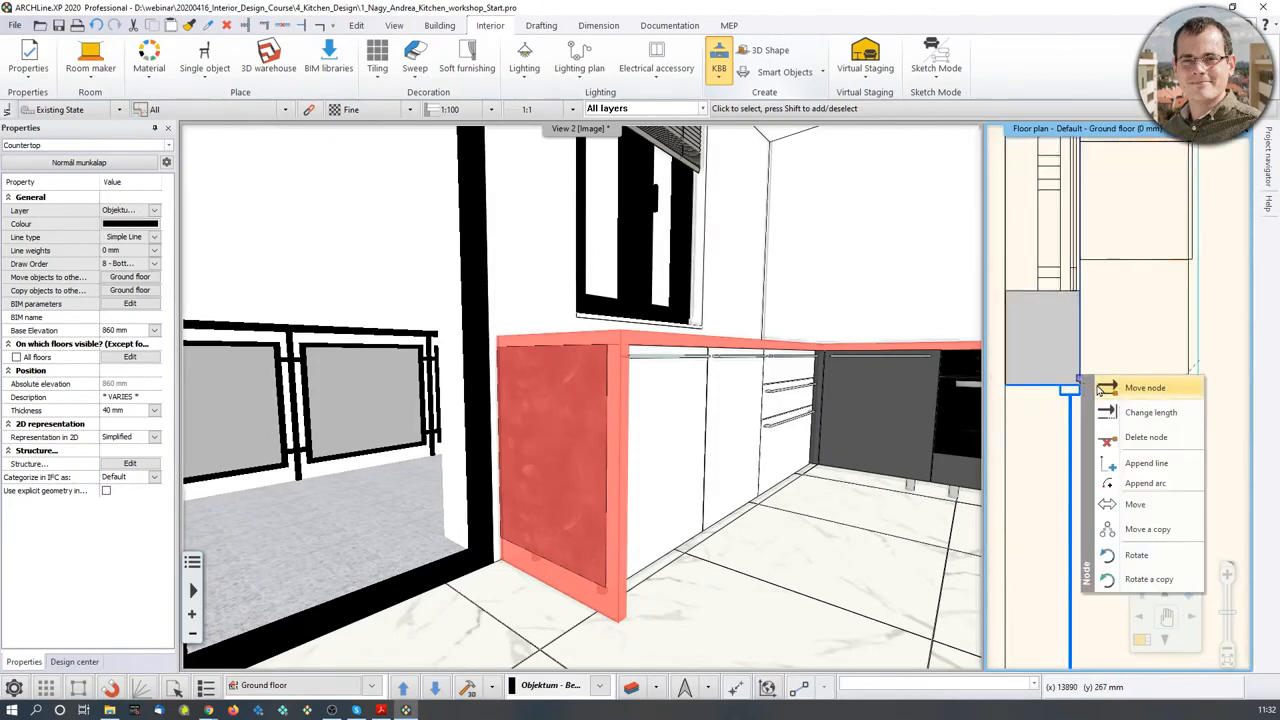
- Extend the countertop past the dishwasher cabinet by moving its end node 40 mm straight outward along the wall in the floor plan
{"action": "left_click", "coordinate": [1100, 389]}
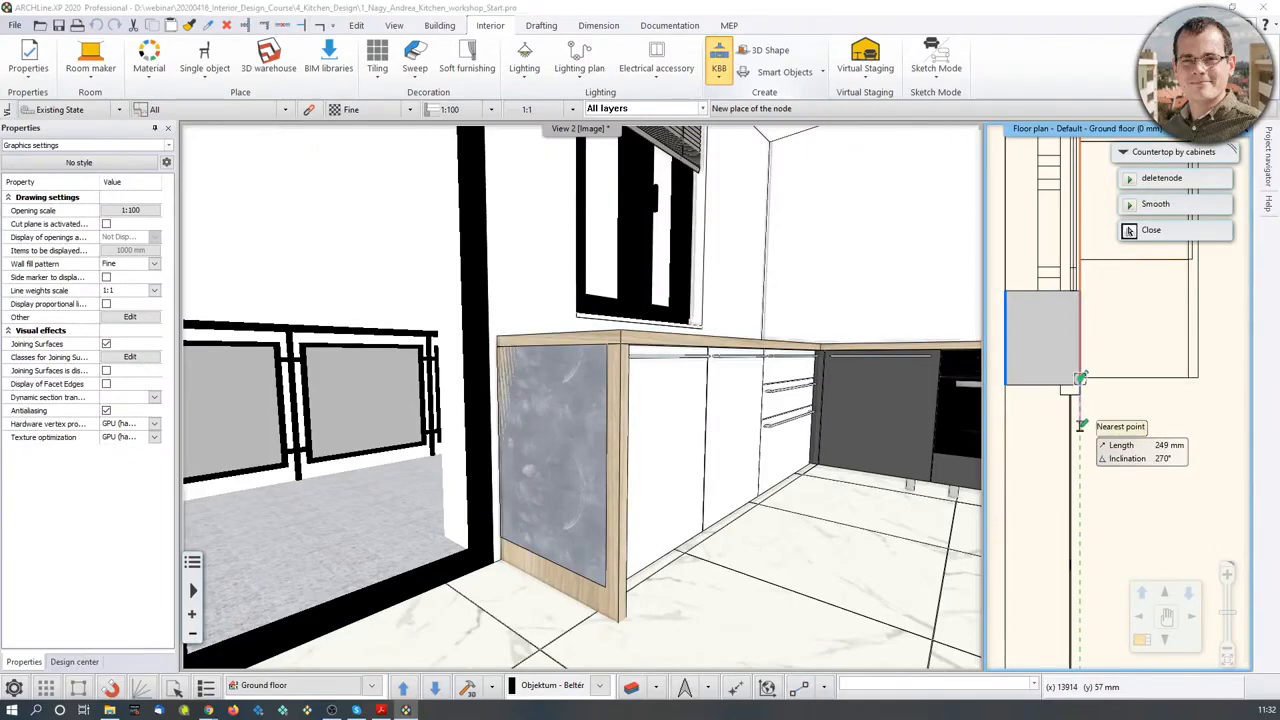
{"action": "type", "text": "40"}
{"action": "key", "text": "Return"}
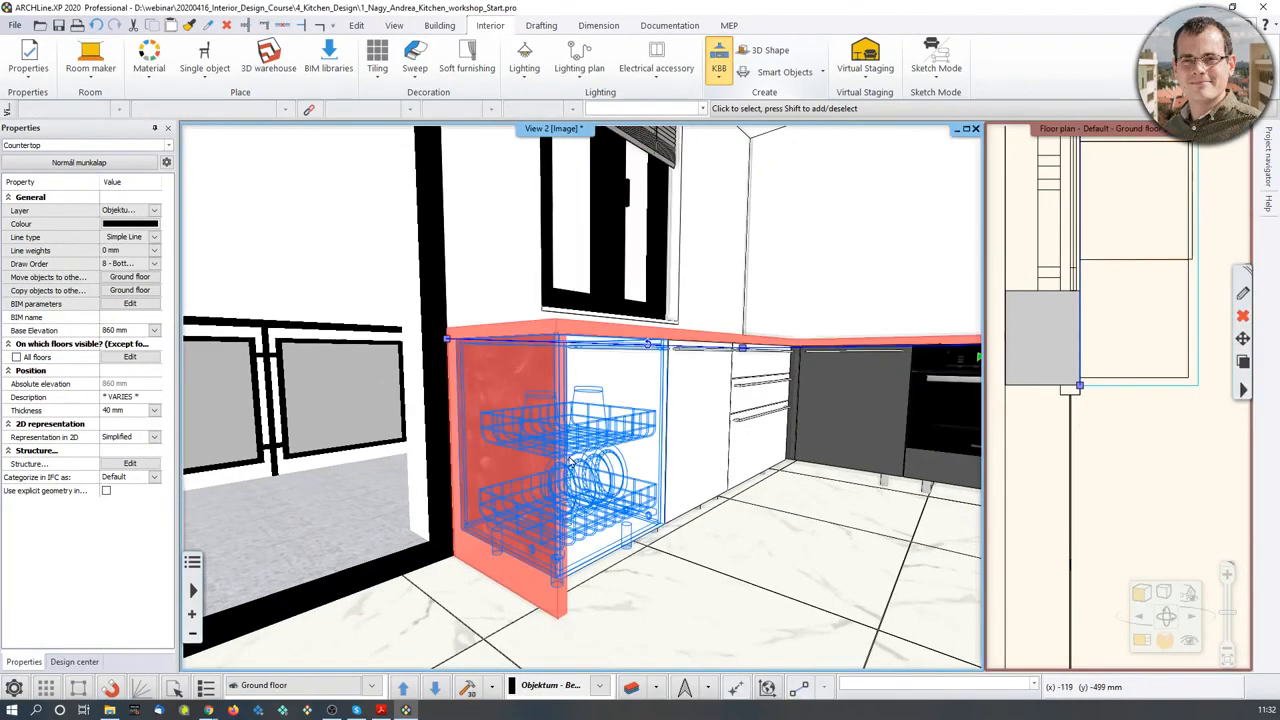
{"action": "middle_click_drag", "start_coordinate": [697, 448], "coordinate": [490, 540]}
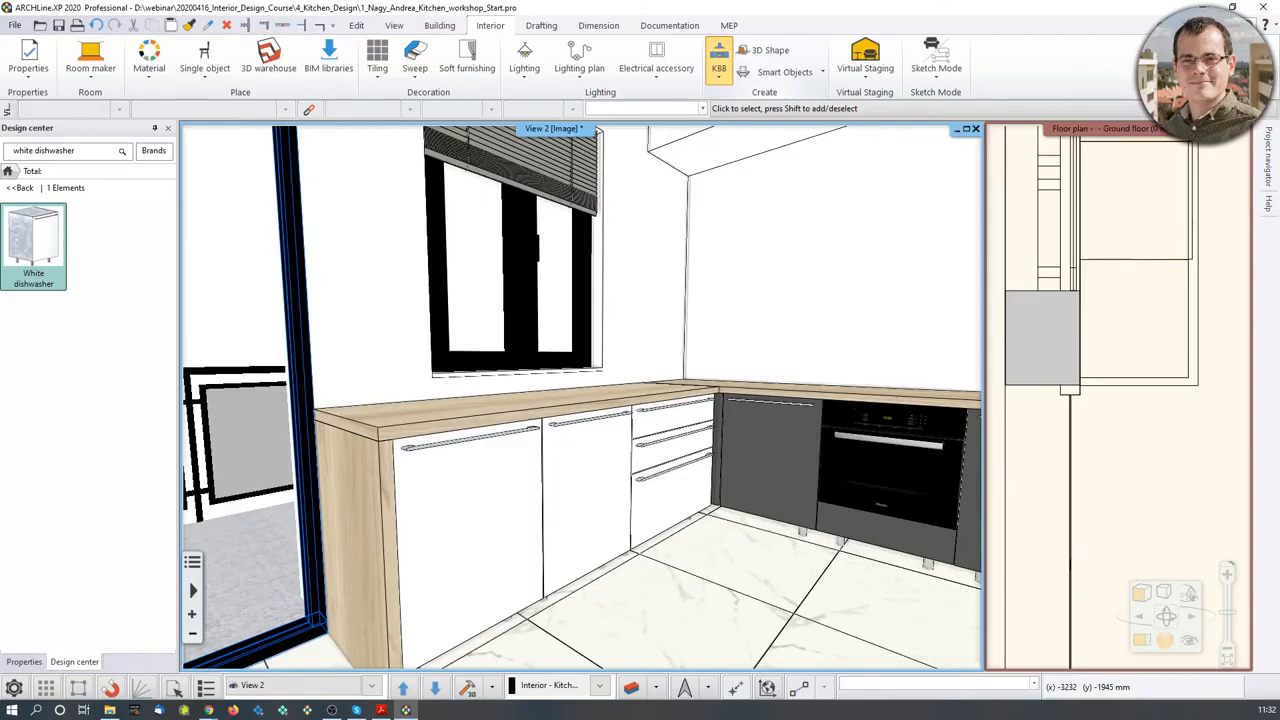
- Select the L-shaped kitchen countertop in the floor plan and open its settings for editing
{"action": "left_click", "coordinate": [1184, 396]}
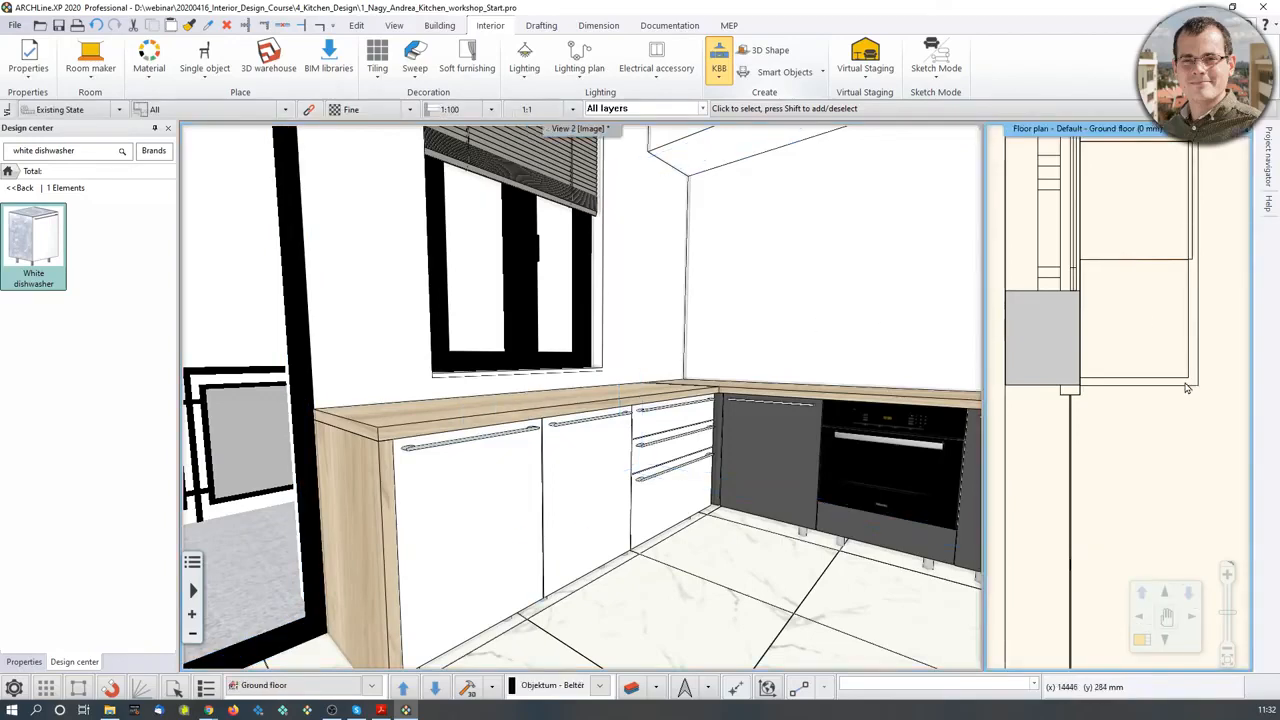
{"action": "left_click", "coordinate": [1128, 396]}
{"action": "scroll", "coordinate": [1190, 500], "scroll_direction": "up", "scroll_amount": 3}
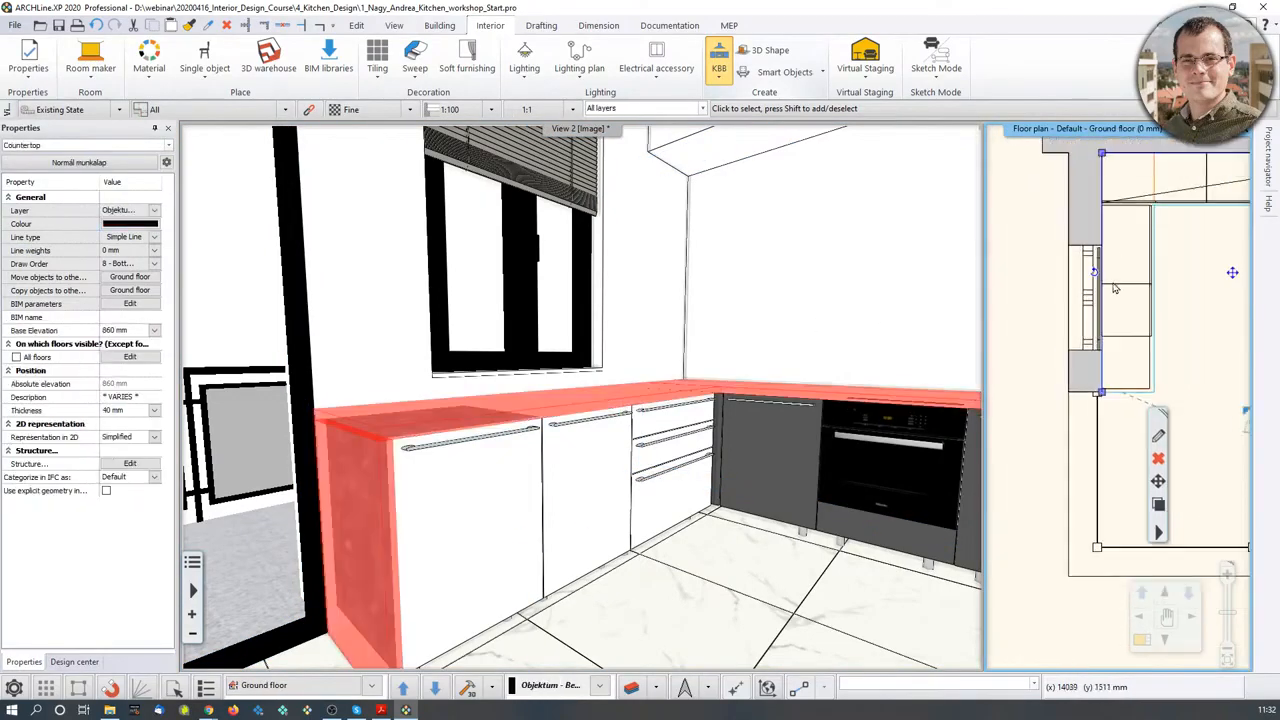
{"action": "middle_click_drag", "start_coordinate": [1240, 243], "coordinate": [1170, 256]}
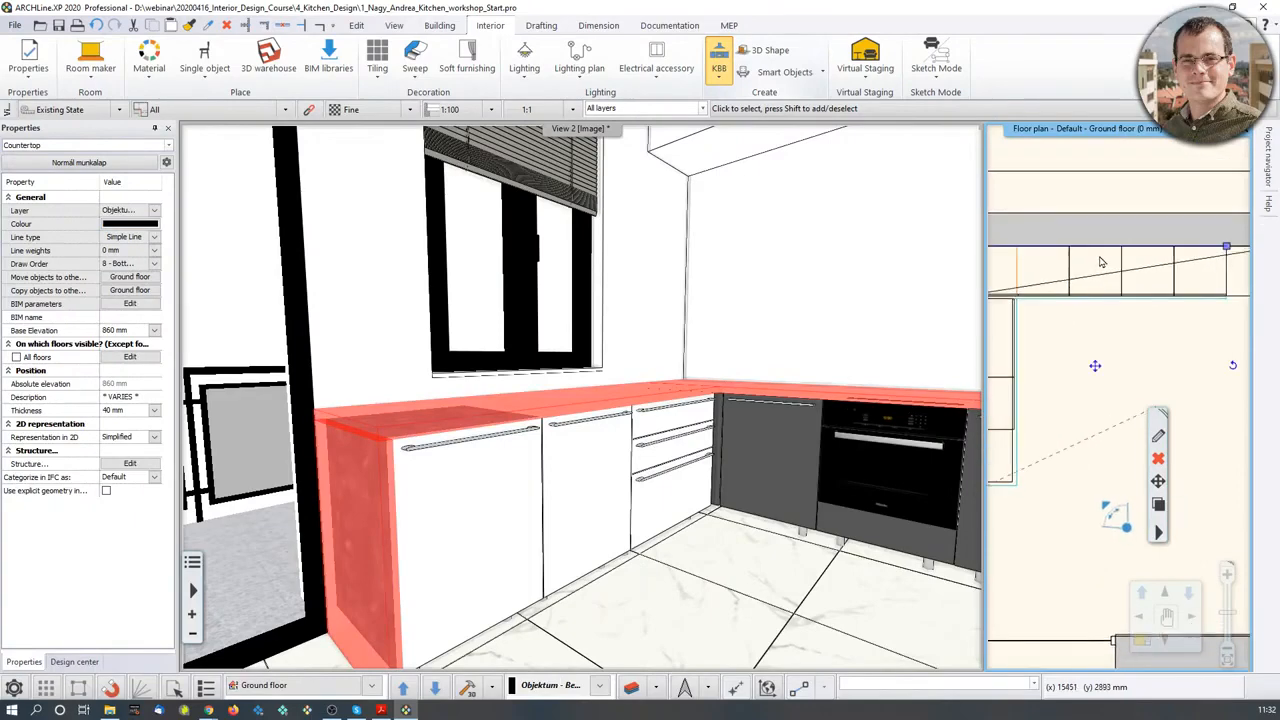
{"action": "scroll", "coordinate": [1030, 298], "scroll_direction": "down", "scroll_amount": 3}
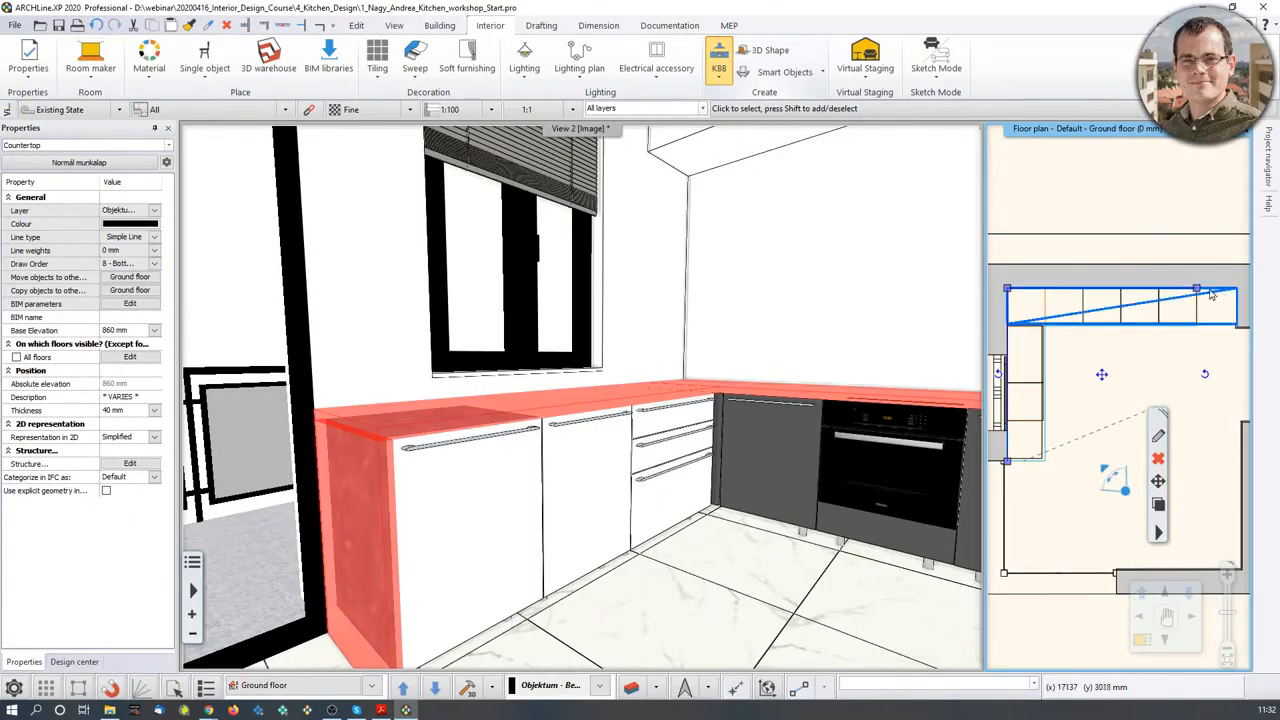
{"action": "mouse_move", "coordinate": [1123, 394]}
{"action": "middle_mouse_down"}
{"action": "mouse_move", "coordinate": [1135, 366]}
{"action": "mouse_move", "coordinate": [1161, 367]}
{"action": "middle_mouse_up"}
{"action": "left_click", "coordinate": [1158, 437]}
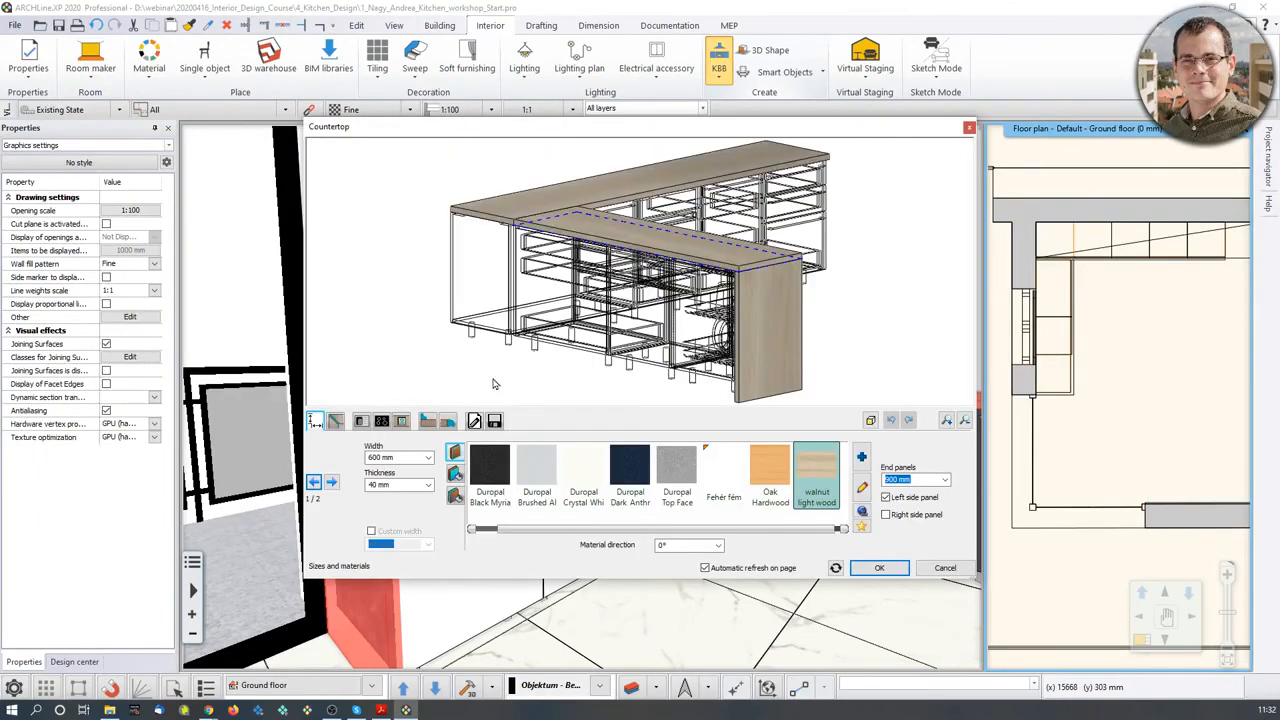
- Add the Kennon one-basin sink to the countertop section with the end panel
{"action": "left_click_drag", "start_coordinate": [680, 322], "coordinate": [497, 324]}
{"action": "middle_click_drag", "start_coordinate": [681, 298], "coordinate": [647, 320]}
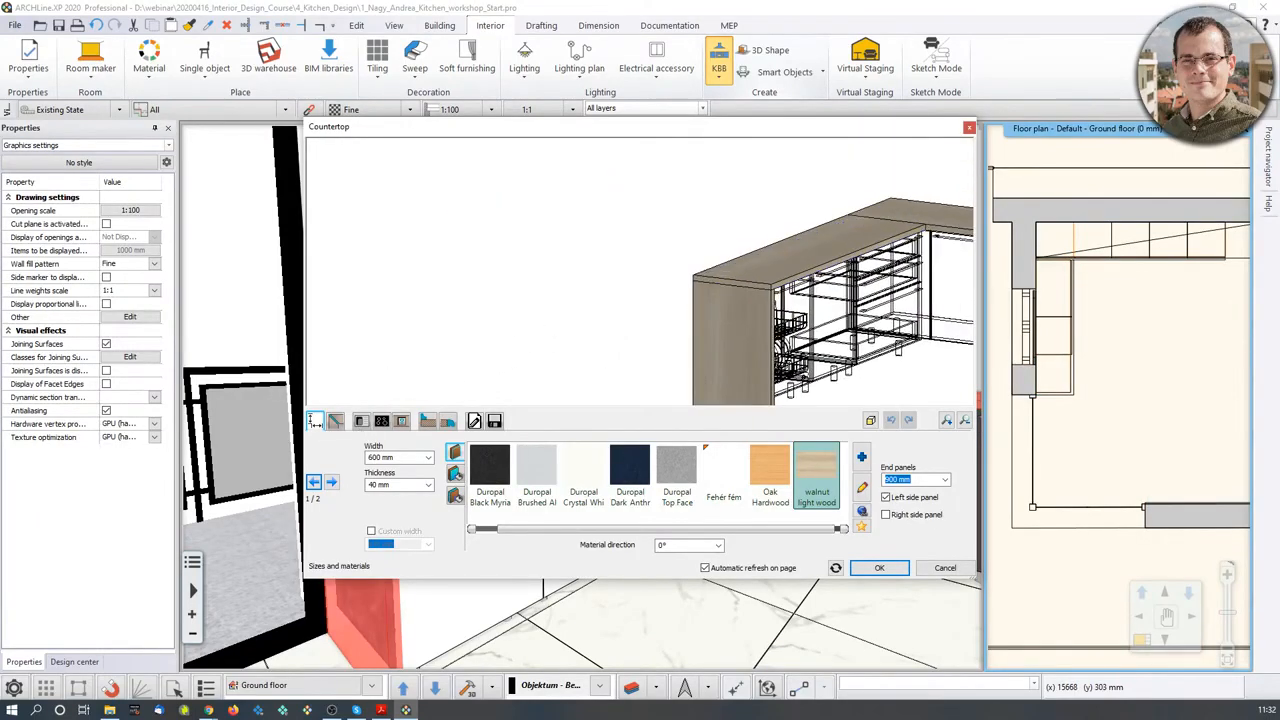
{"action": "scroll", "coordinate": [590, 350], "scroll_direction": "down", "scroll_amount": 2}
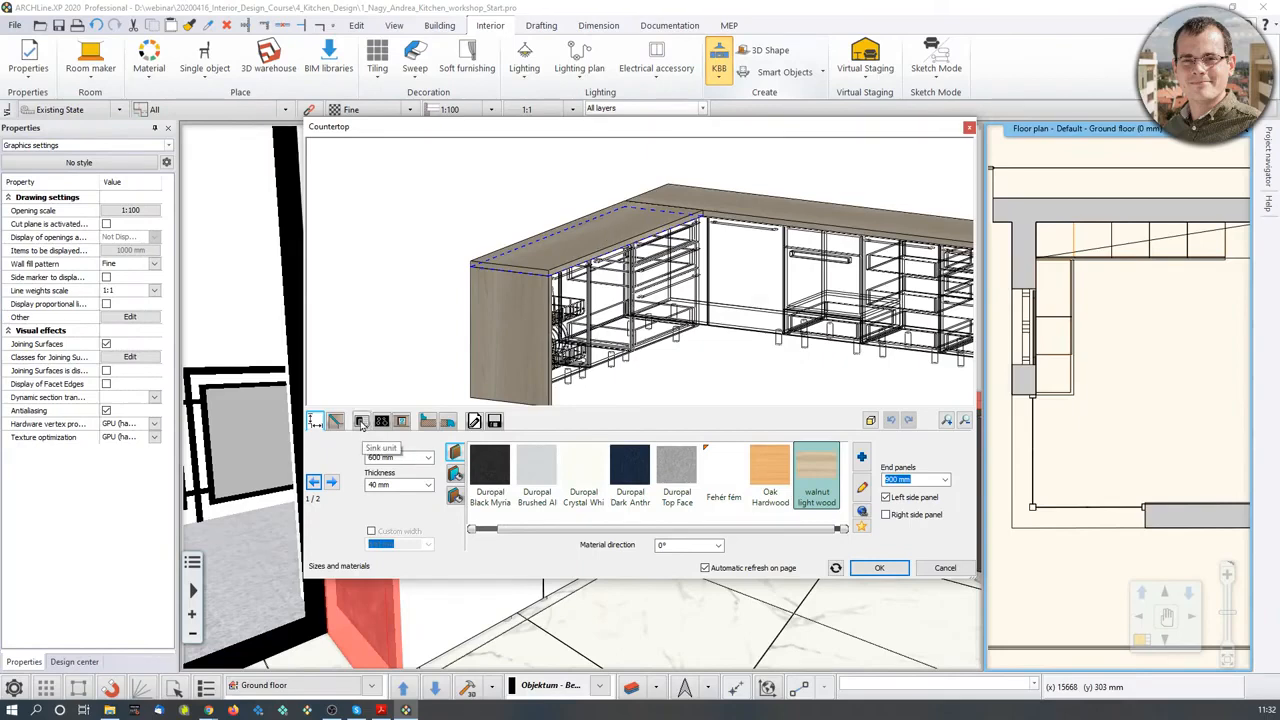
{"action": "left_click", "coordinate": [362, 422]}
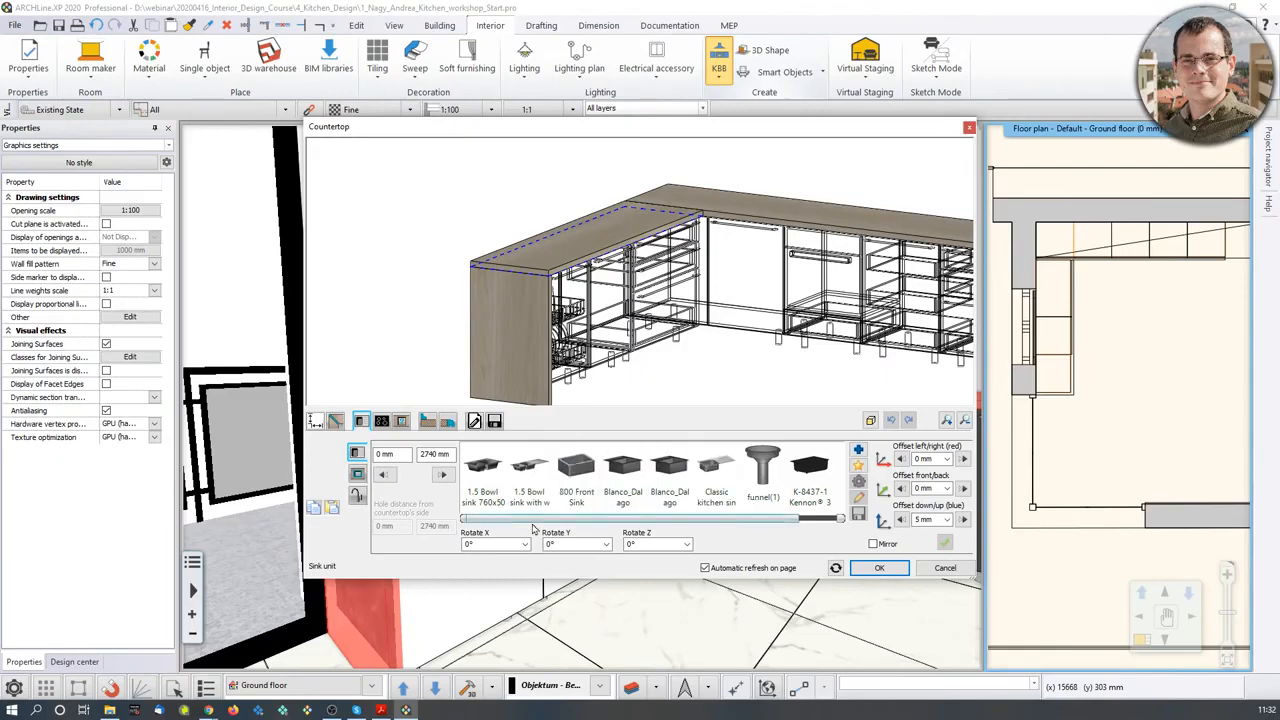
{"action": "left_click_drag", "start_coordinate": [800, 521], "coordinate": [815, 521]}
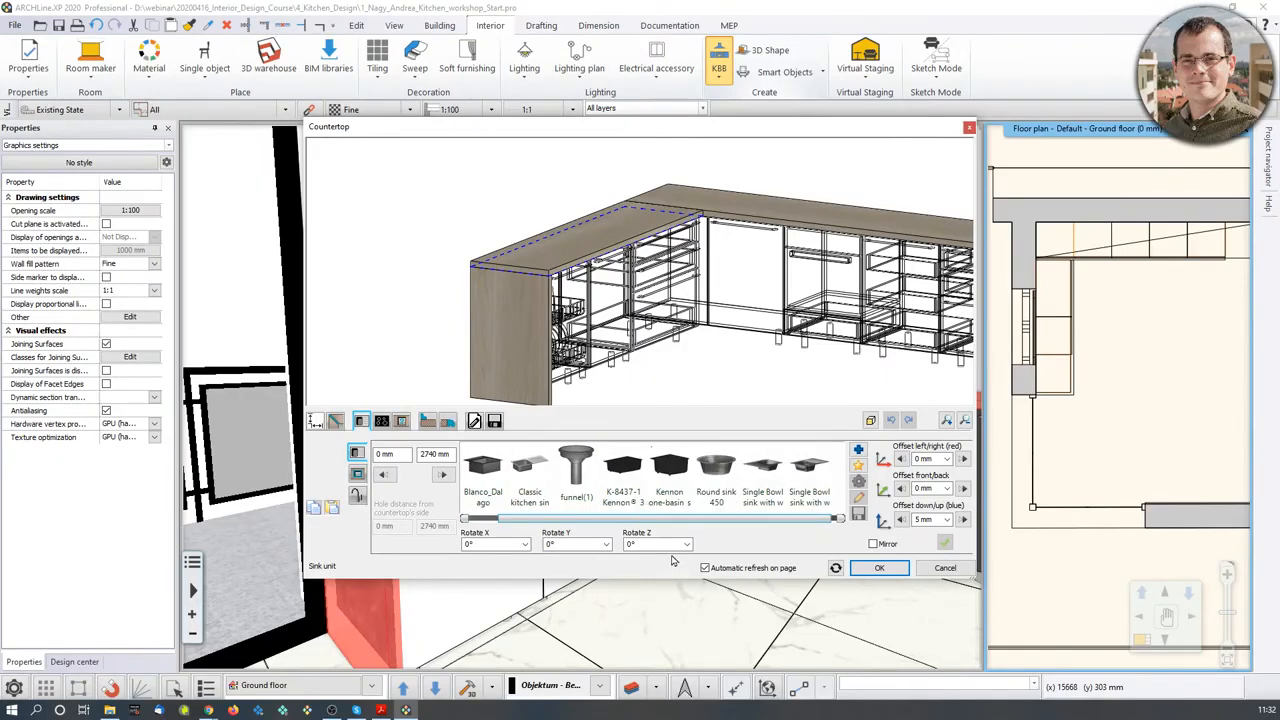
{"action": "left_click", "coordinate": [681, 489]}
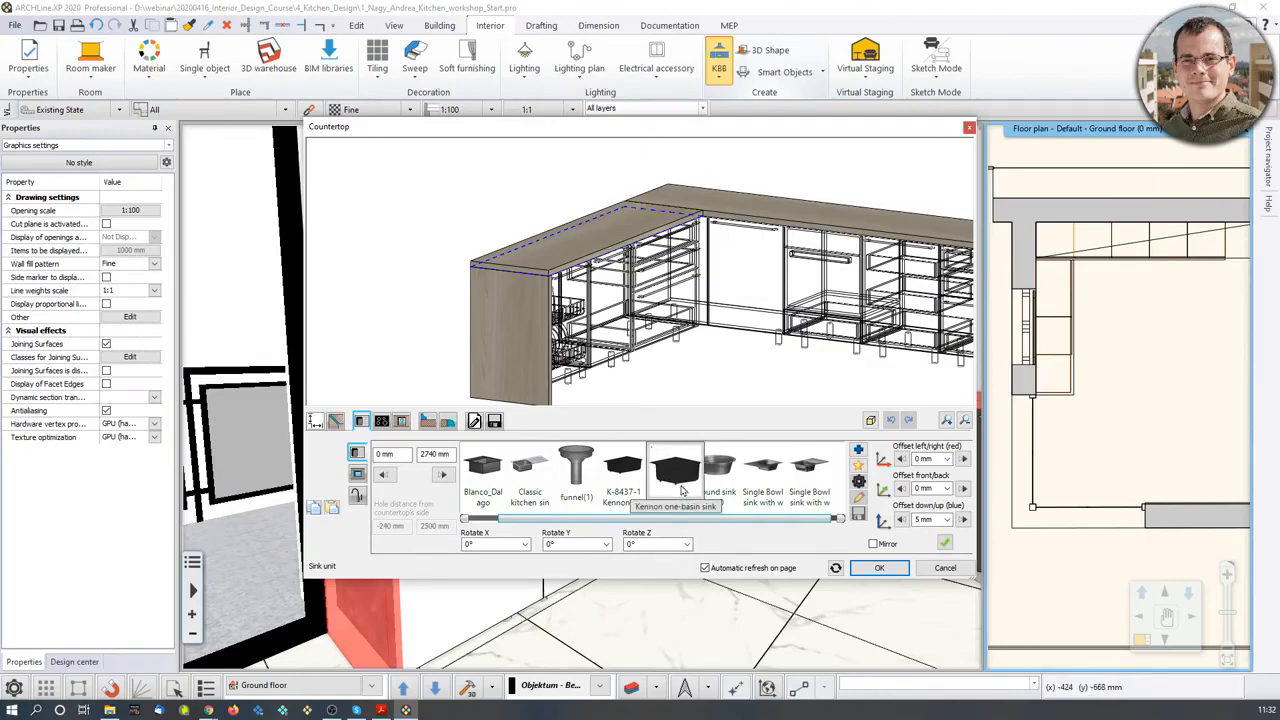
{"action": "left_click", "coordinate": [944, 543]}
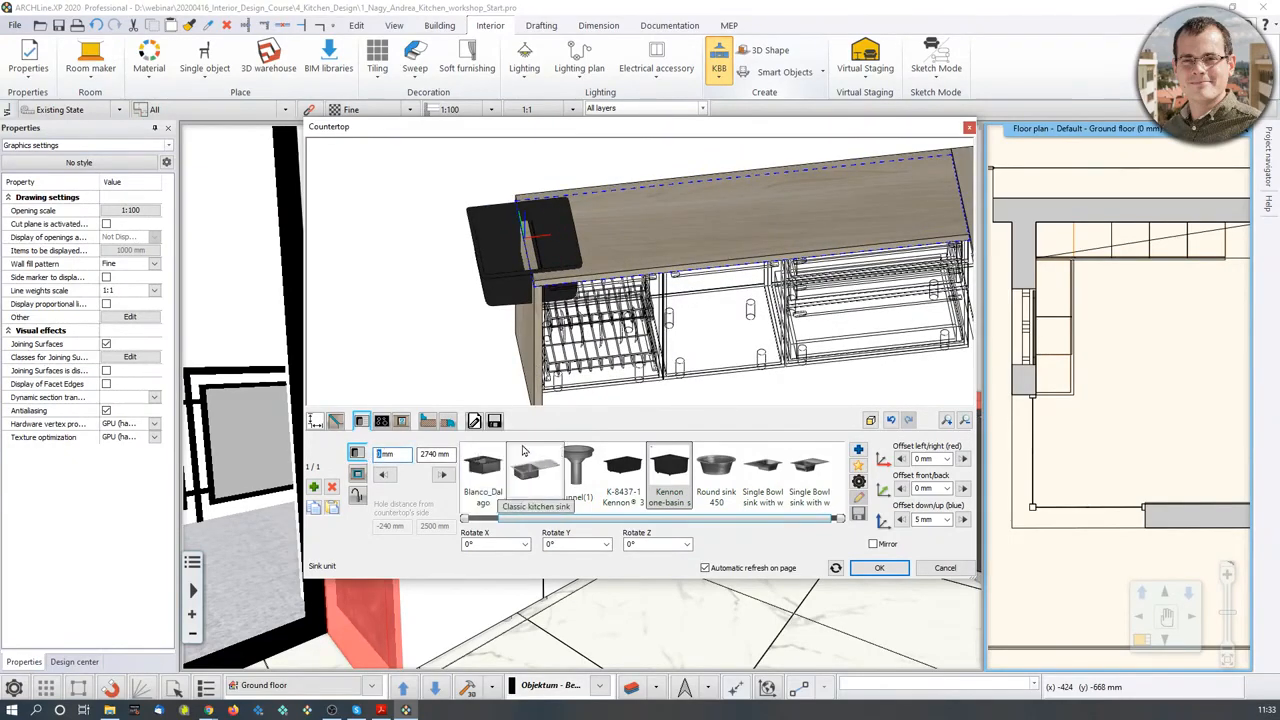
- Set the sink's distance from the end-panel side of the countertop to 940 mm
{"action": "type", "text": "94"}
{"action": "left_click", "coordinate": [518, 290]}
{"action": "middle_click_drag", "start_coordinate": [792, 325], "coordinate": [820, 285]}
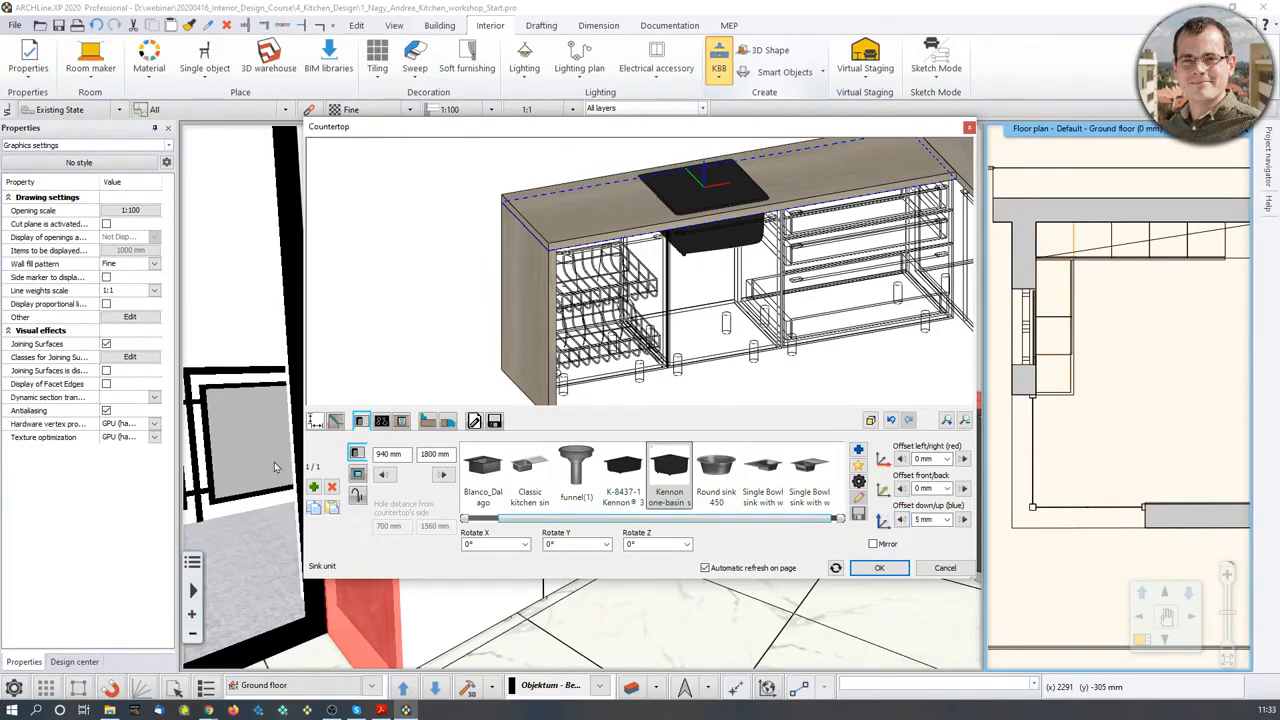
- Fit the sink with the Cotterman tap and set the tap's front/back offset to 10 mm
{"action": "left_click", "coordinate": [360, 494]}
{"action": "middle_click_drag", "start_coordinate": [693, 226], "coordinate": [693, 241]}
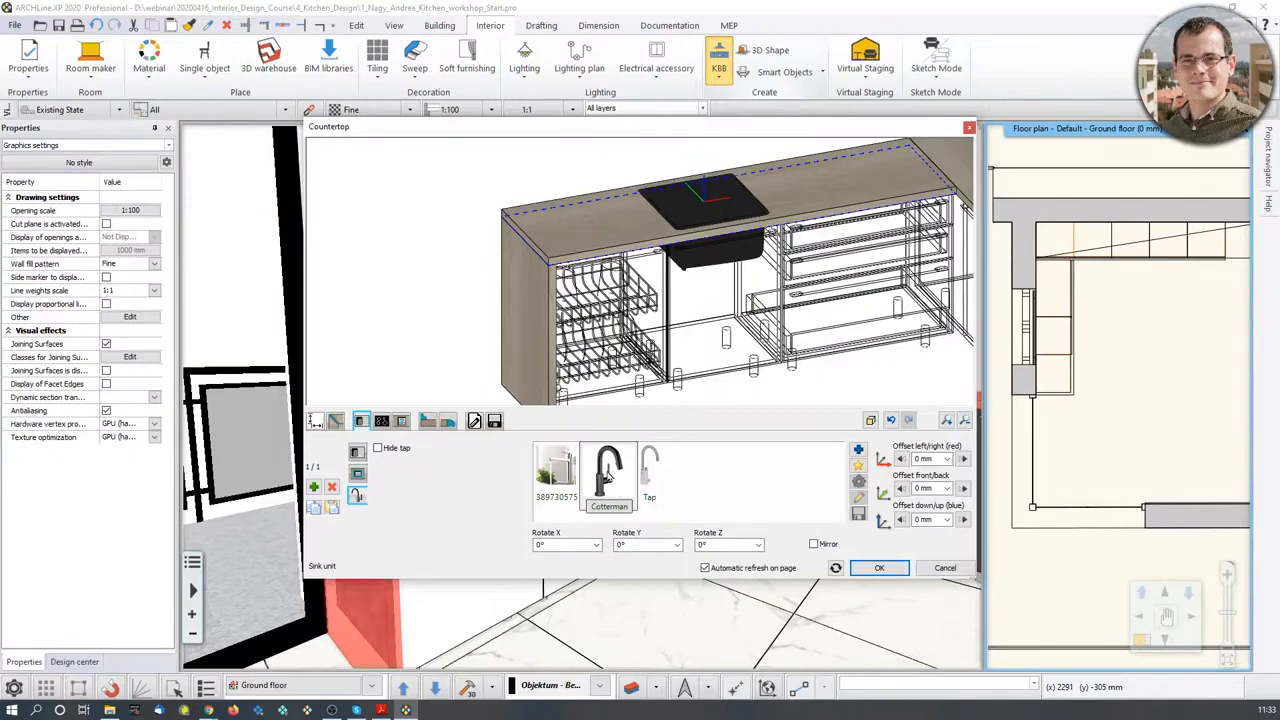
{"action": "left_click", "coordinate": [608, 478]}
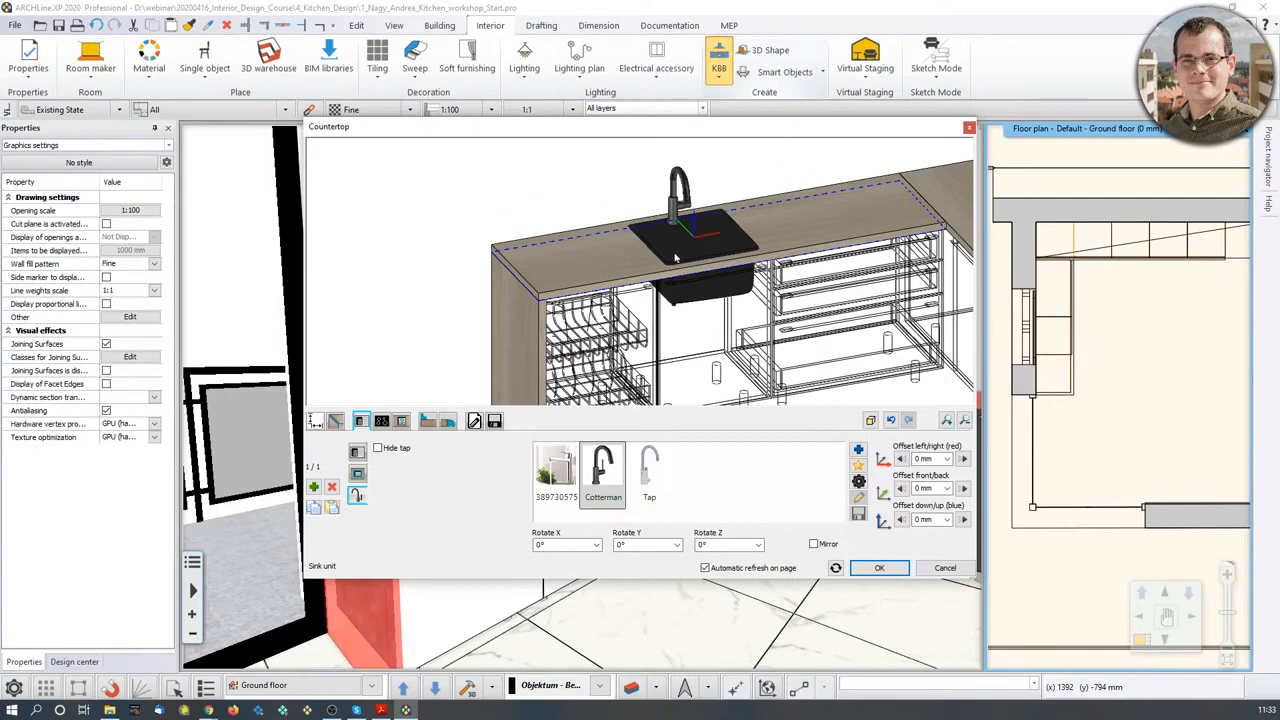
{"action": "left_click", "coordinate": [964, 488]}
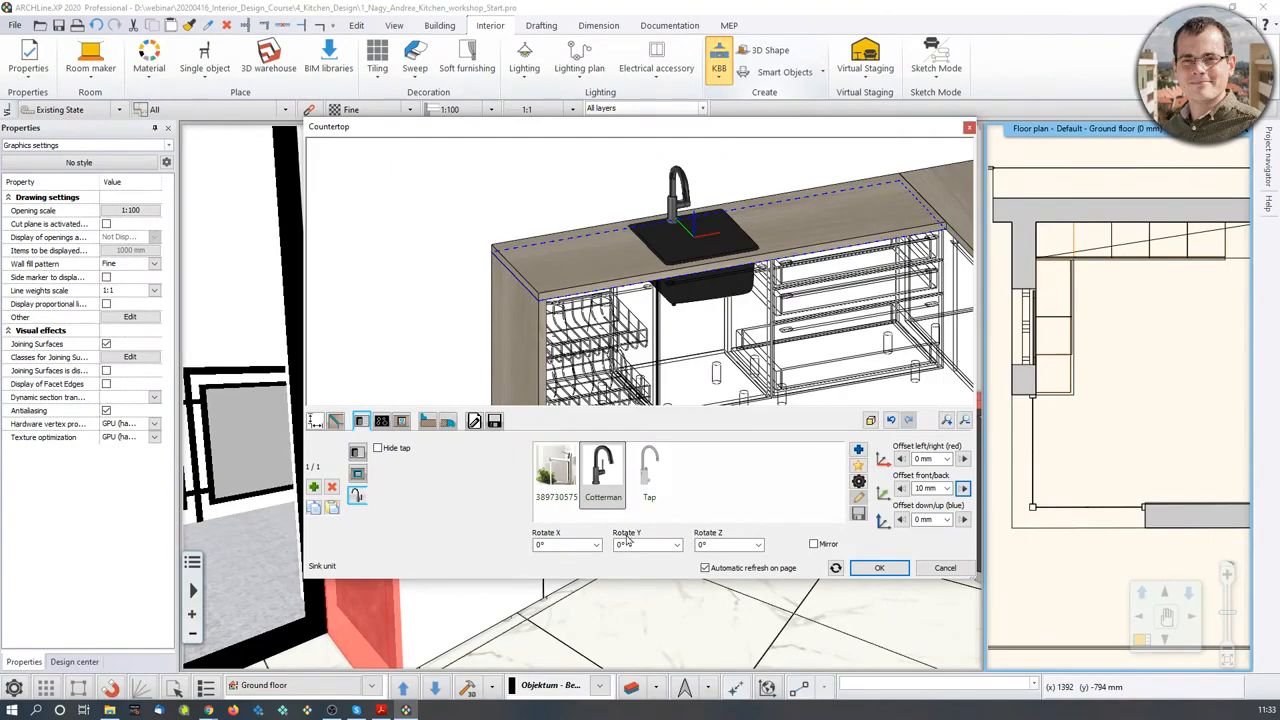
{"action": "left_click_drag", "start_coordinate": [723, 283], "coordinate": [440, 400]}
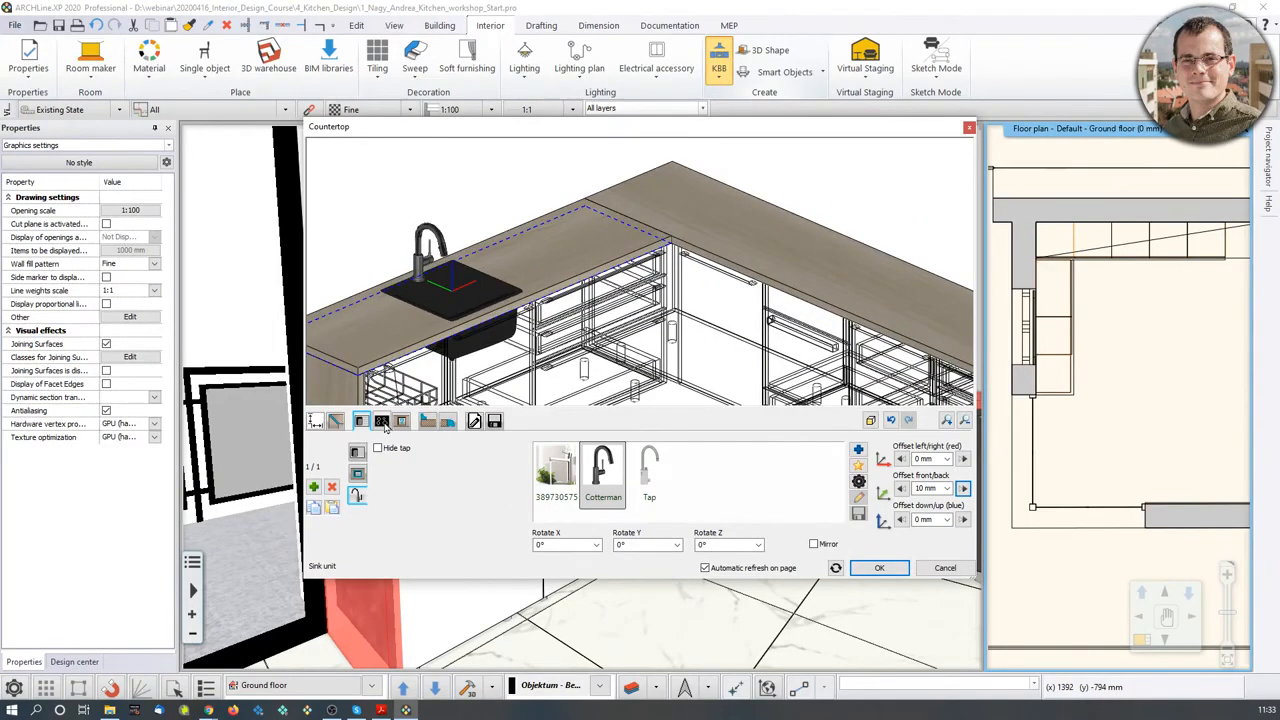
{"action": "left_click", "coordinate": [382, 421]}
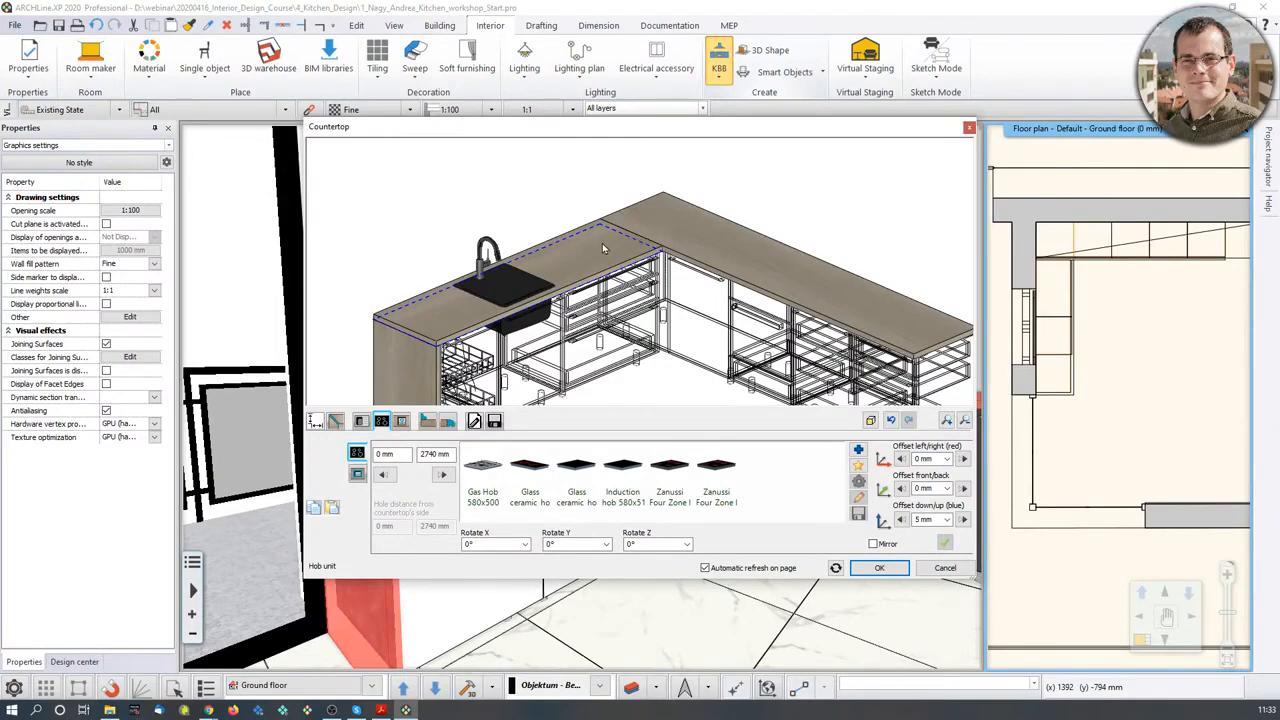
{"action": "left_click", "coordinate": [577, 468]}
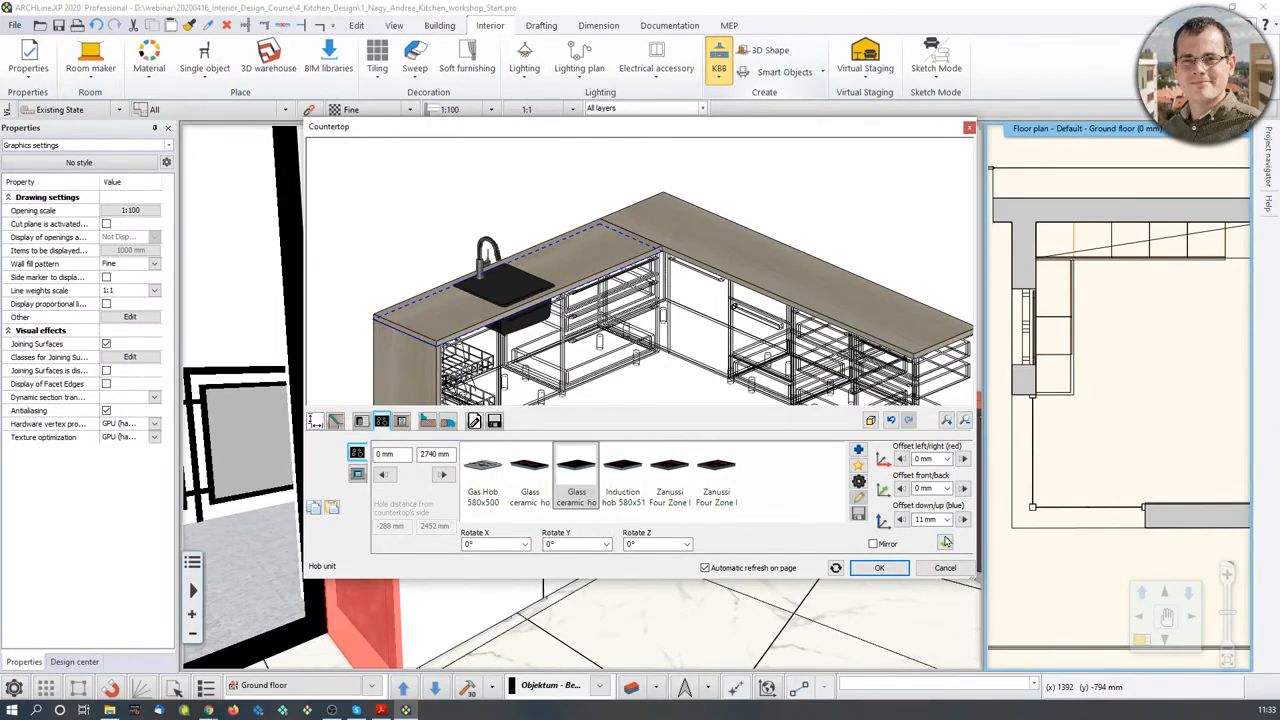
{"action": "left_click", "coordinate": [945, 542]}
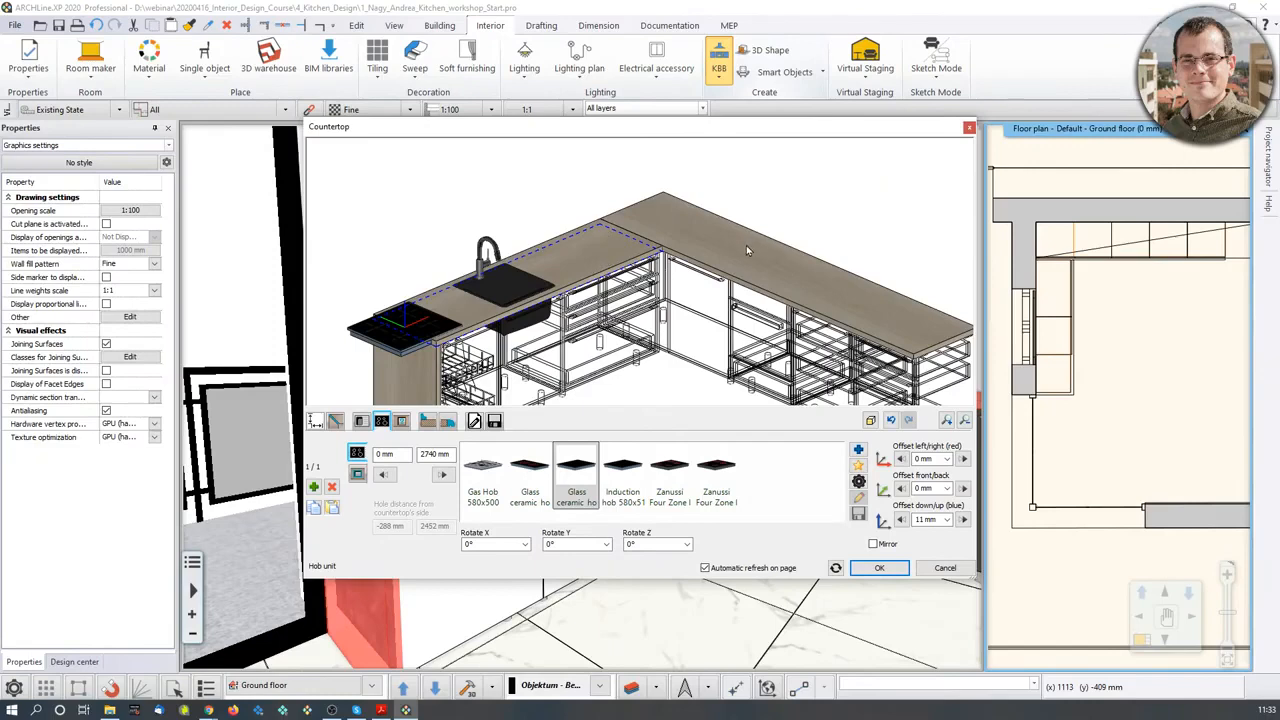
{"action": "left_click", "coordinate": [332, 488]}
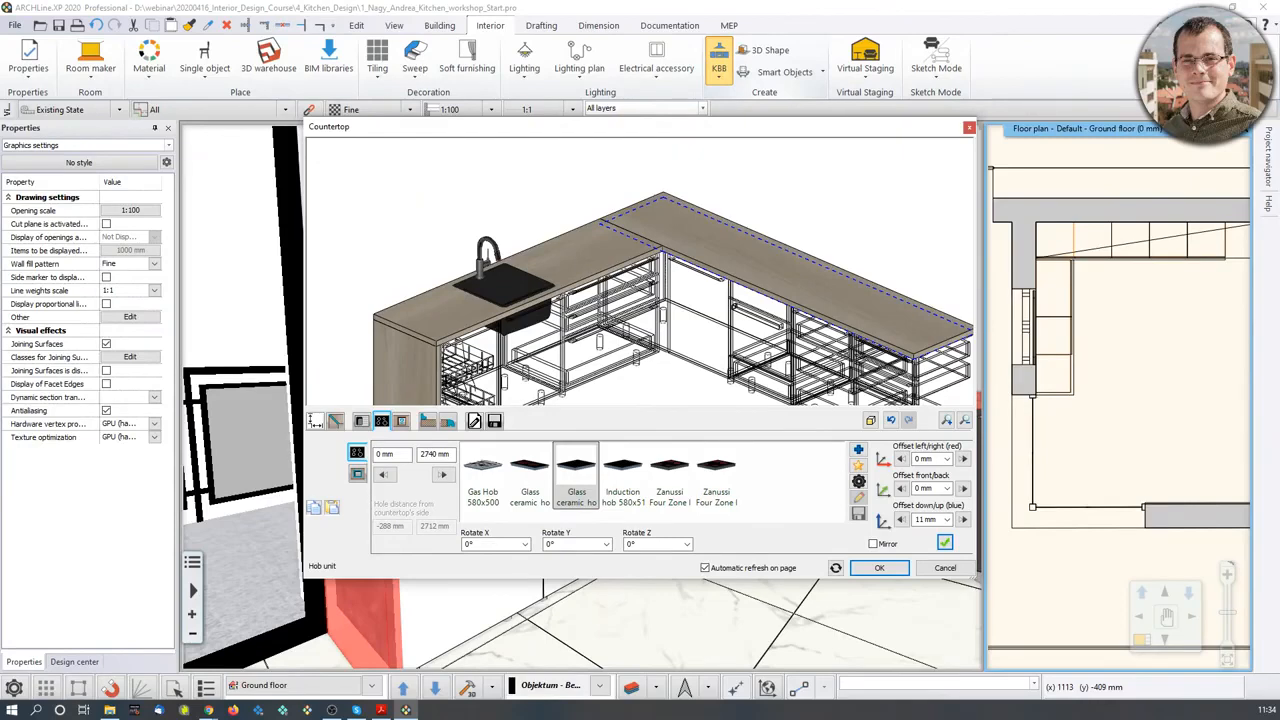
- Add the 580 mm wide induction hob to the other countertop section, 1500 mm from the section's corner end
{"action": "left_click", "coordinate": [624, 478]}
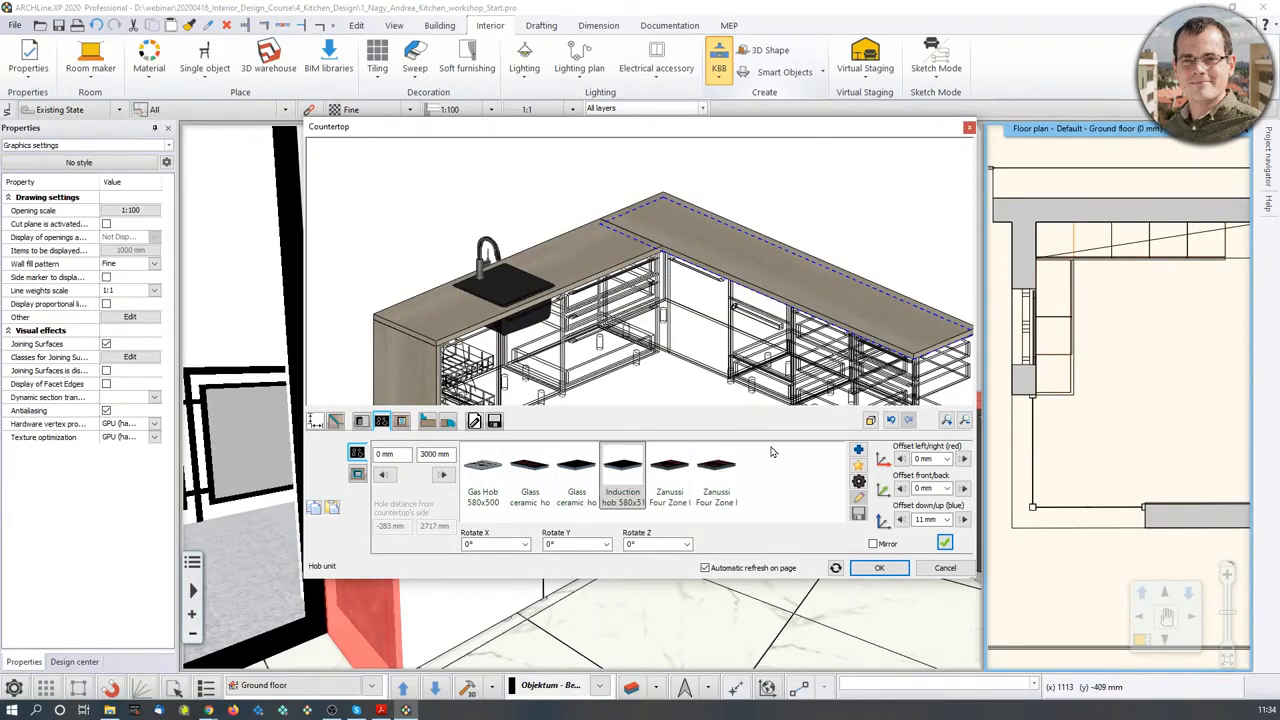
{"action": "left_click", "coordinate": [945, 543]}
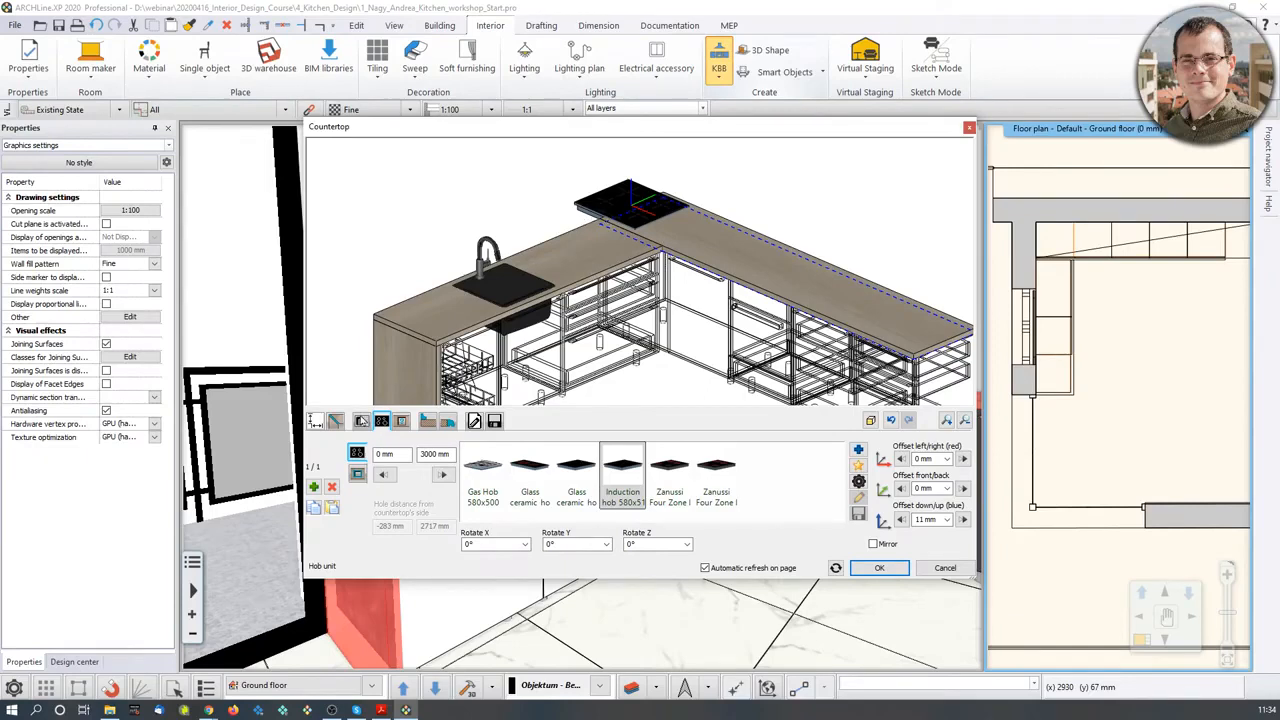
{"action": "left_click", "coordinate": [384, 453]}
{"action": "type", "text": "1500"}
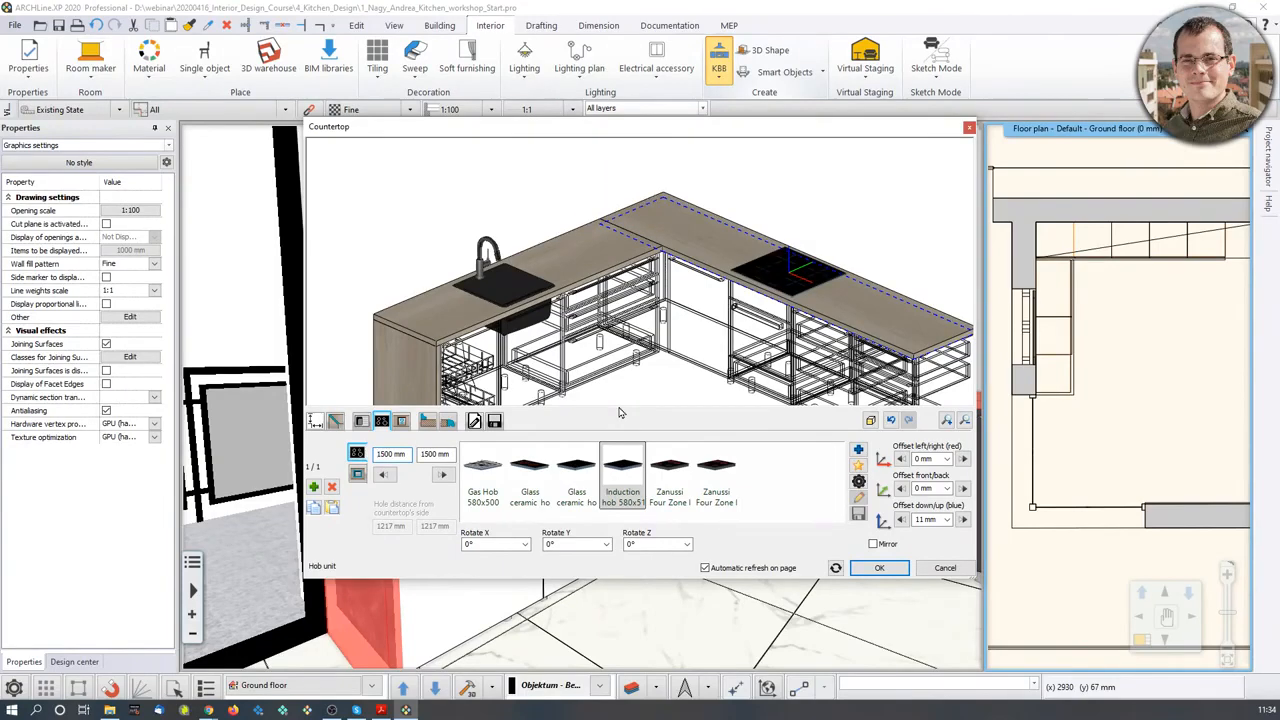
- Set the induction hob's front/back offset to 10 mm and its down/up offset to 5 mm
{"action": "left_click", "coordinate": [963, 489]}
{"action": "left_click", "coordinate": [960, 489]}
{"action": "left_click_drag", "start_coordinate": [728, 350], "coordinate": [806, 274]}
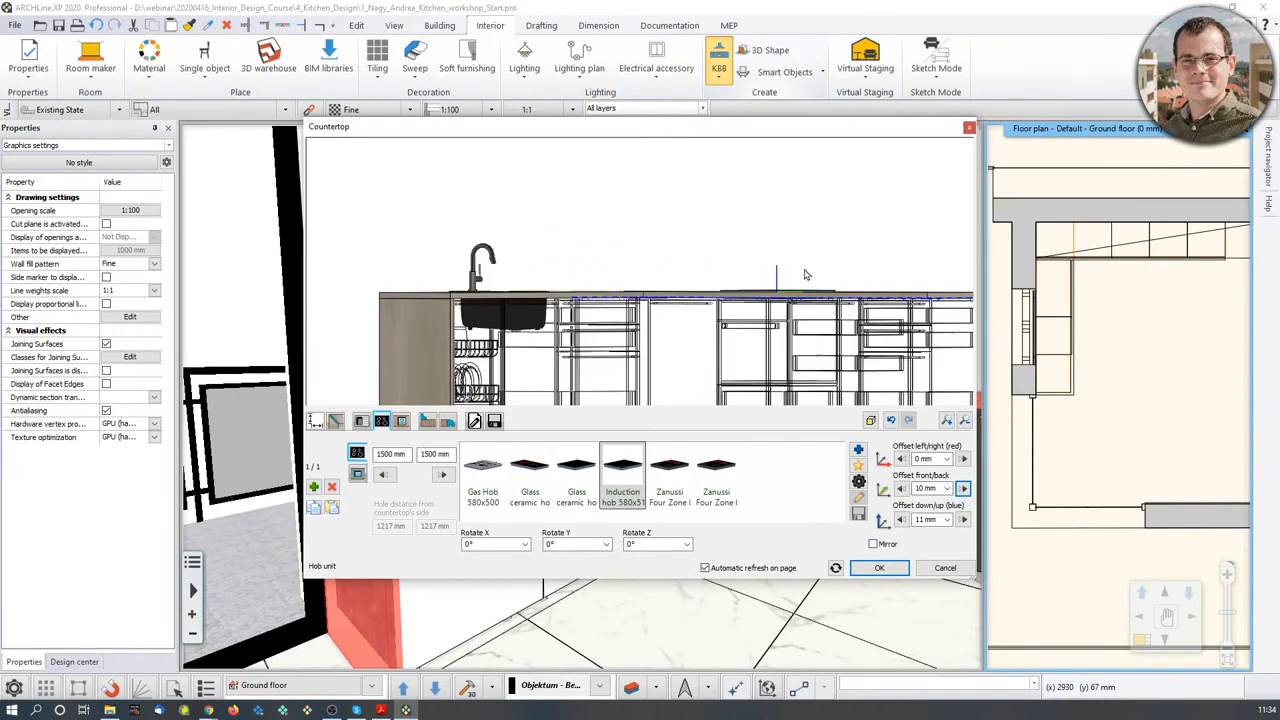
{"action": "scroll", "coordinate": [777, 300], "scroll_direction": "up", "scroll_amount": 5}
{"action": "left_click", "coordinate": [924, 519]}
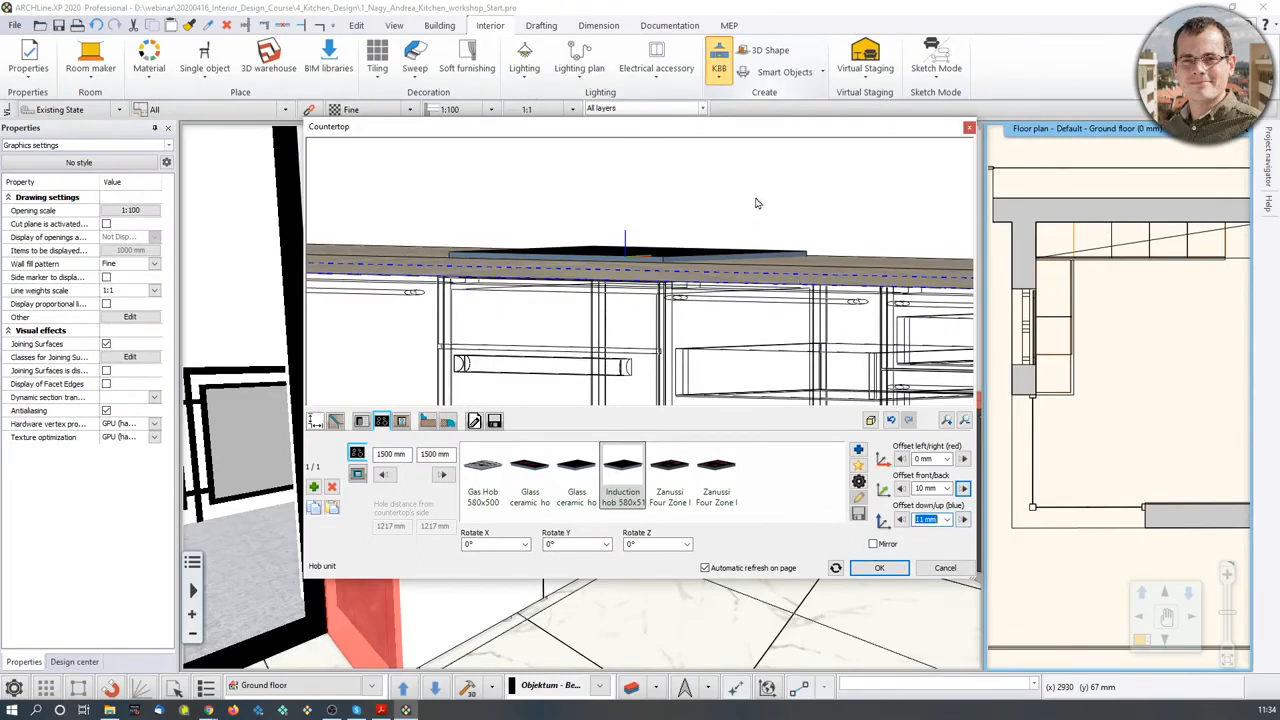
{"action": "scroll", "coordinate": [622, 266], "scroll_direction": "up", "scroll_amount": 3}
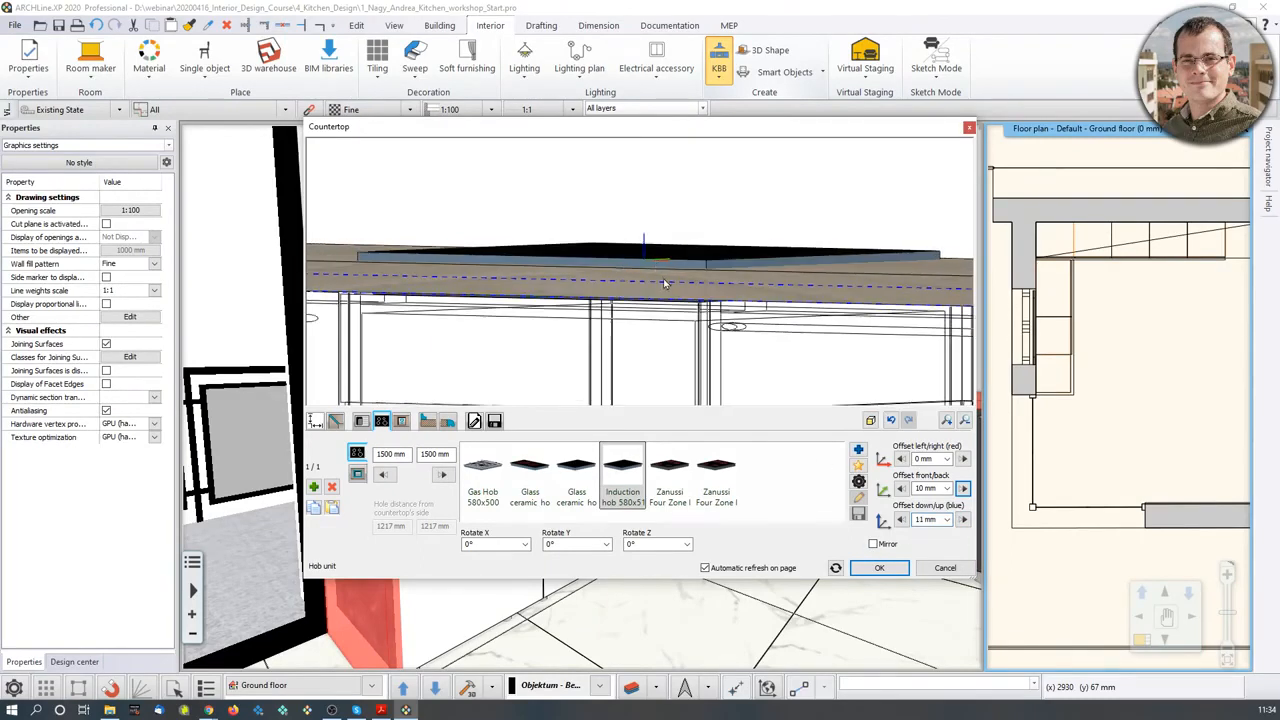
{"action": "left_click", "coordinate": [925, 520]}
{"action": "type", "text": "5"}
{"action": "left_click_drag", "start_coordinate": [668, 254], "coordinate": [640, 311]}
{"action": "scroll", "coordinate": [640, 311], "scroll_direction": "down", "scroll_amount": 3}
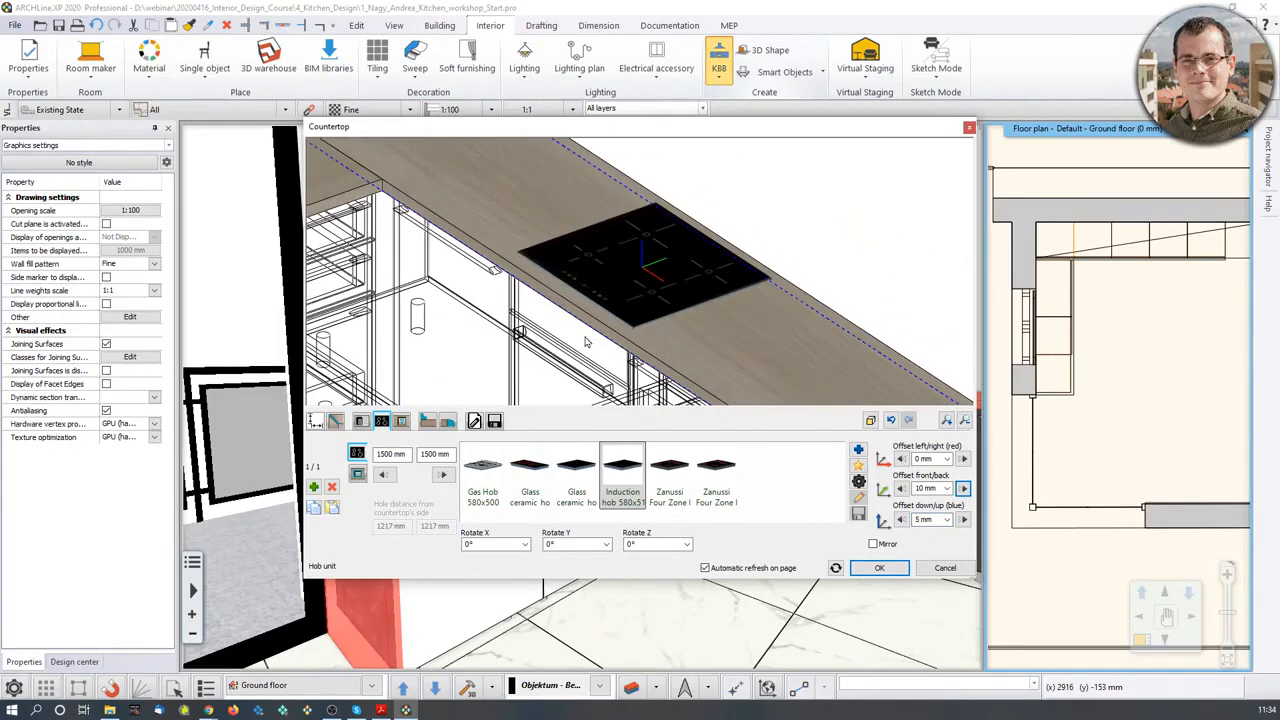
- Start saving the finished countertop as a new library item named Webinar_countertop_001
{"action": "middle_click_drag", "start_coordinate": [588, 343], "coordinate": [642, 292]}
{"action": "scroll", "coordinate": [642, 292], "scroll_direction": "down", "scroll_amount": 3}
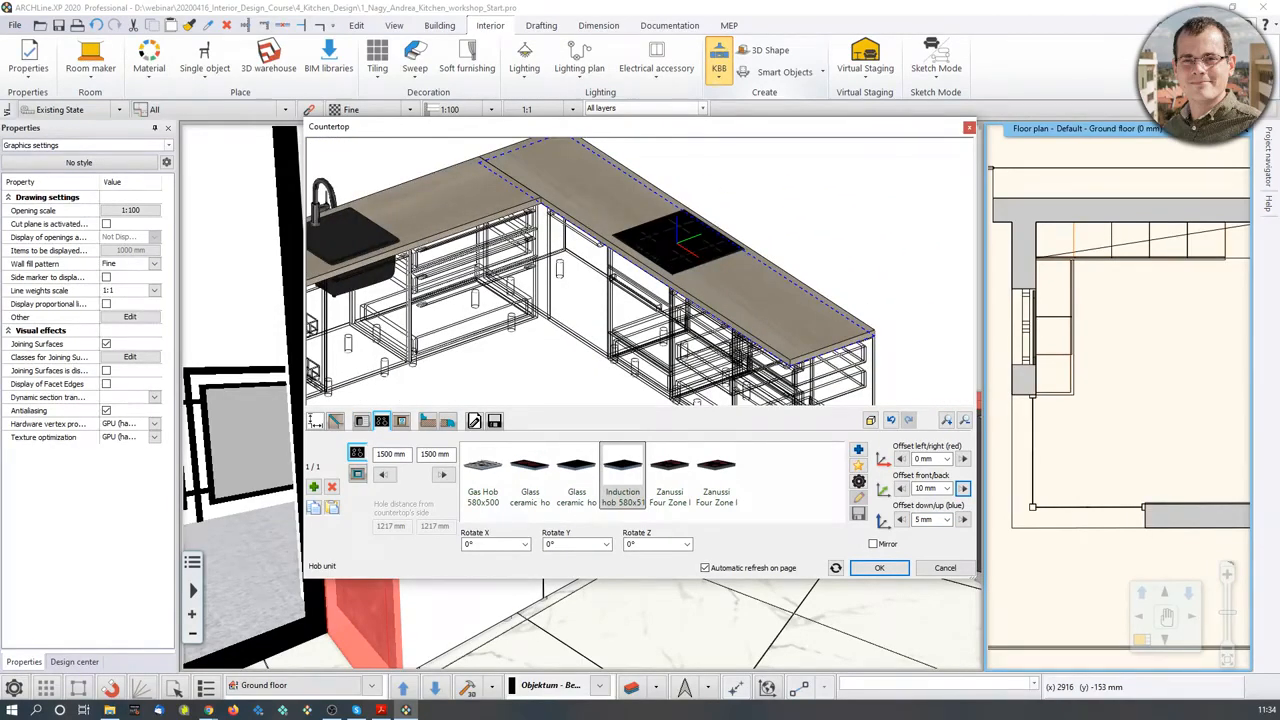
{"action": "left_click_drag", "start_coordinate": [742, 303], "coordinate": [763, 288]}
{"action": "left_click_drag", "start_coordinate": [633, 291], "coordinate": [689, 318]}
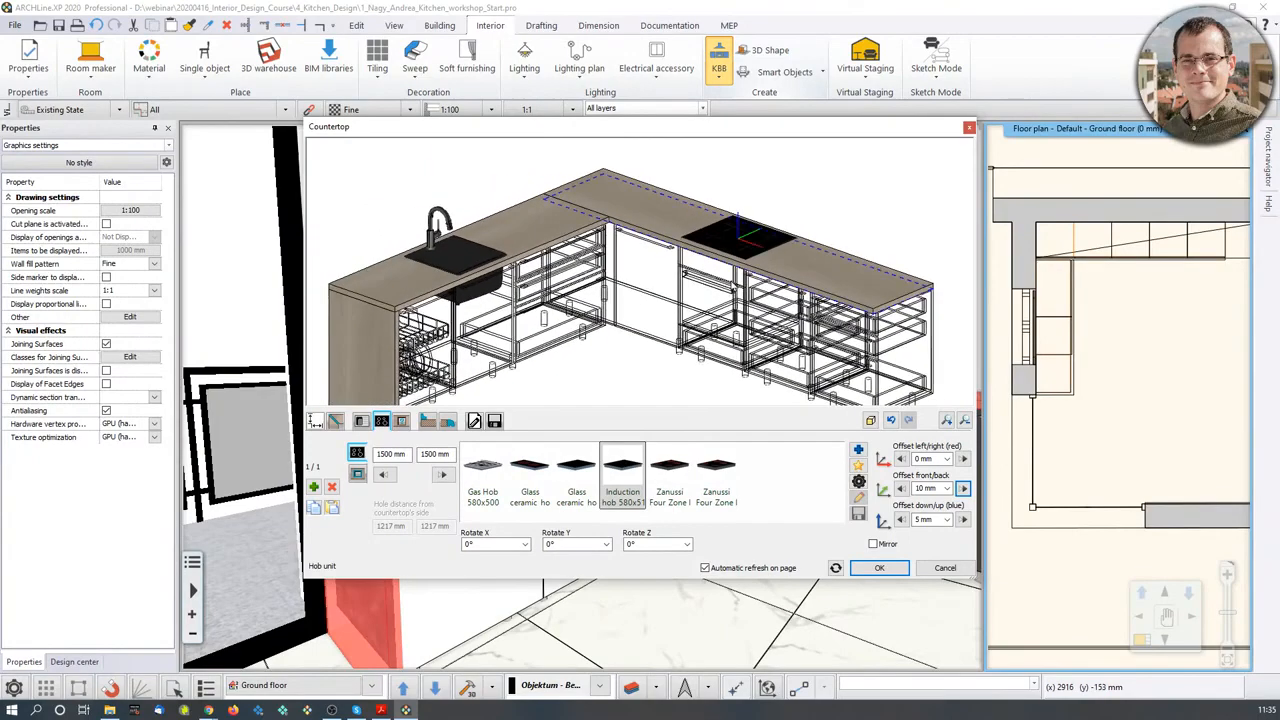
{"action": "left_click", "coordinate": [494, 421]}
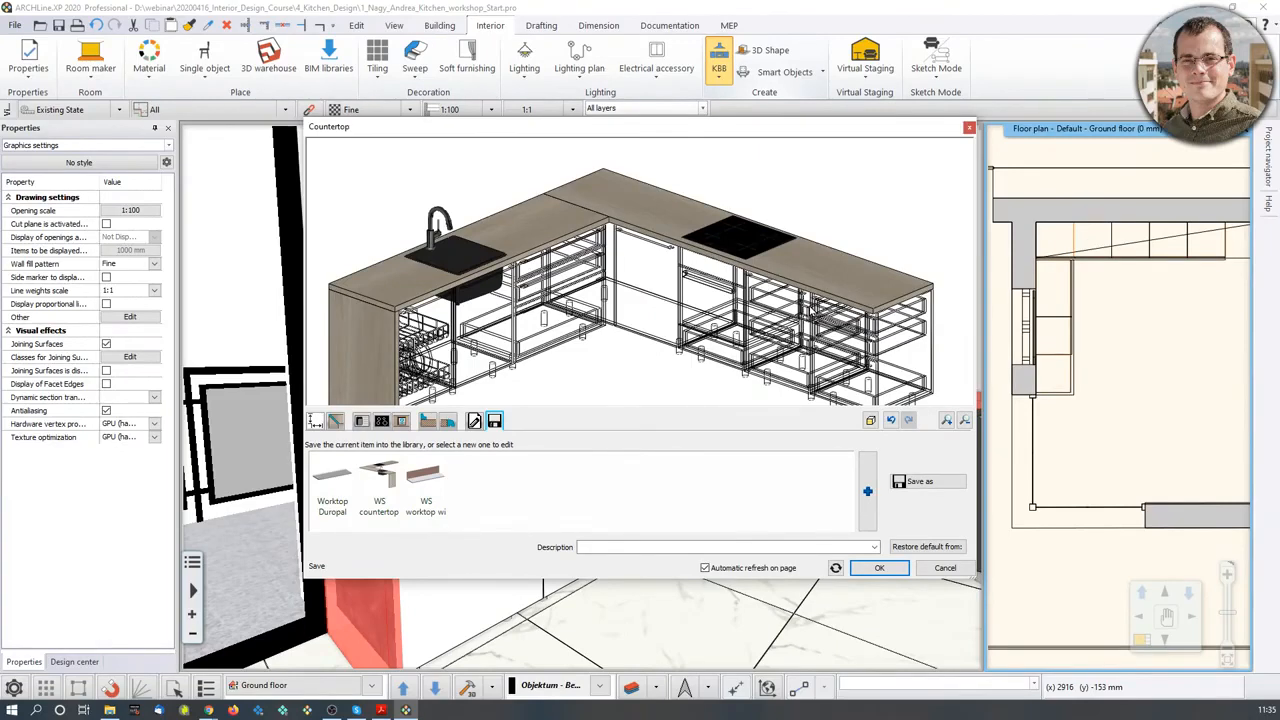
{"action": "left_click", "coordinate": [920, 482]}
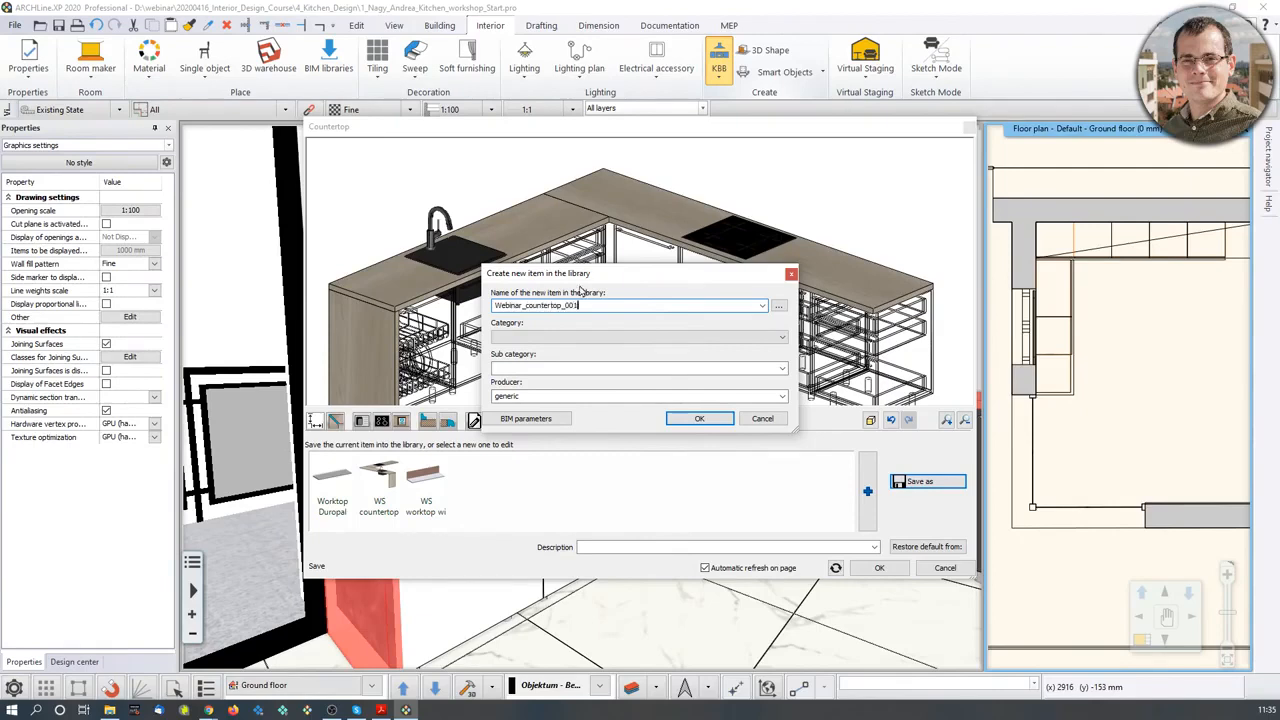
- File the new library item under category KITCHEN and sub category Countertop, and apply the edited countertop to the kitchen
{"action": "left_click", "coordinate": [570, 337]}
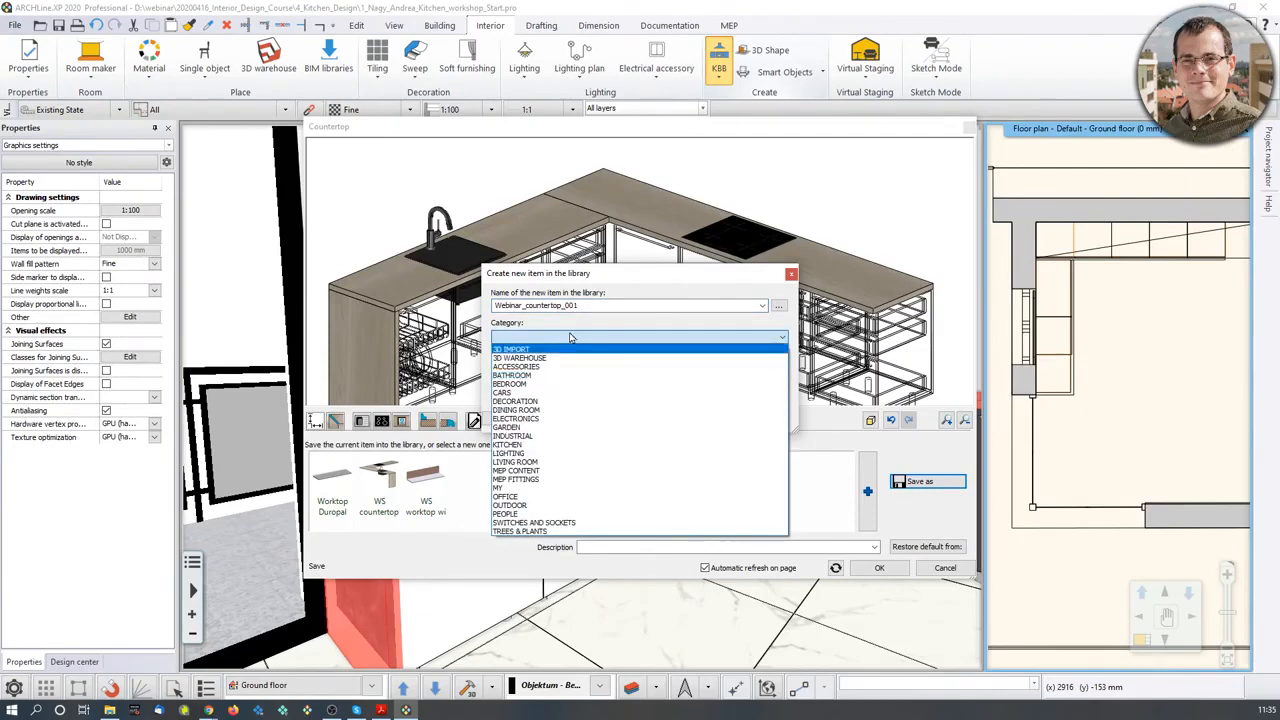
{"action": "key", "text": "k"}
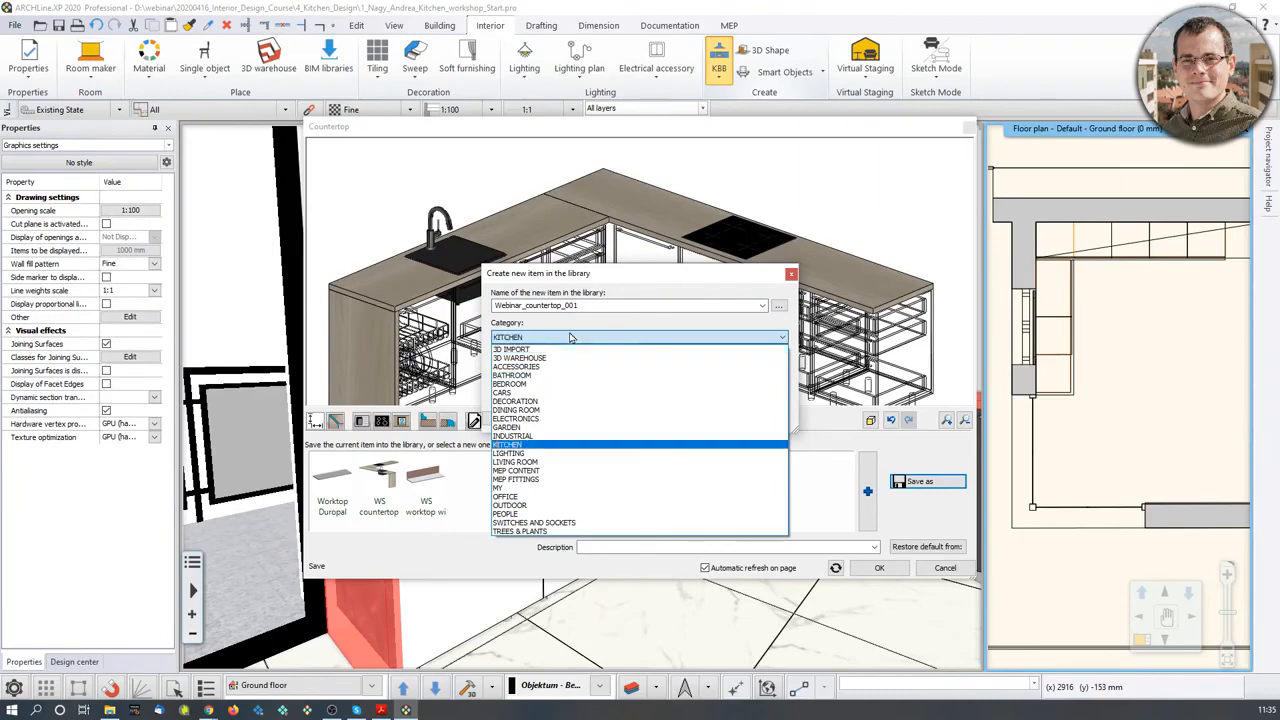
{"action": "left_click", "coordinate": [509, 446]}
{"action": "left_click_drag", "start_coordinate": [577, 368], "coordinate": [434, 362]}
{"action": "type", "text": "Countertop"}
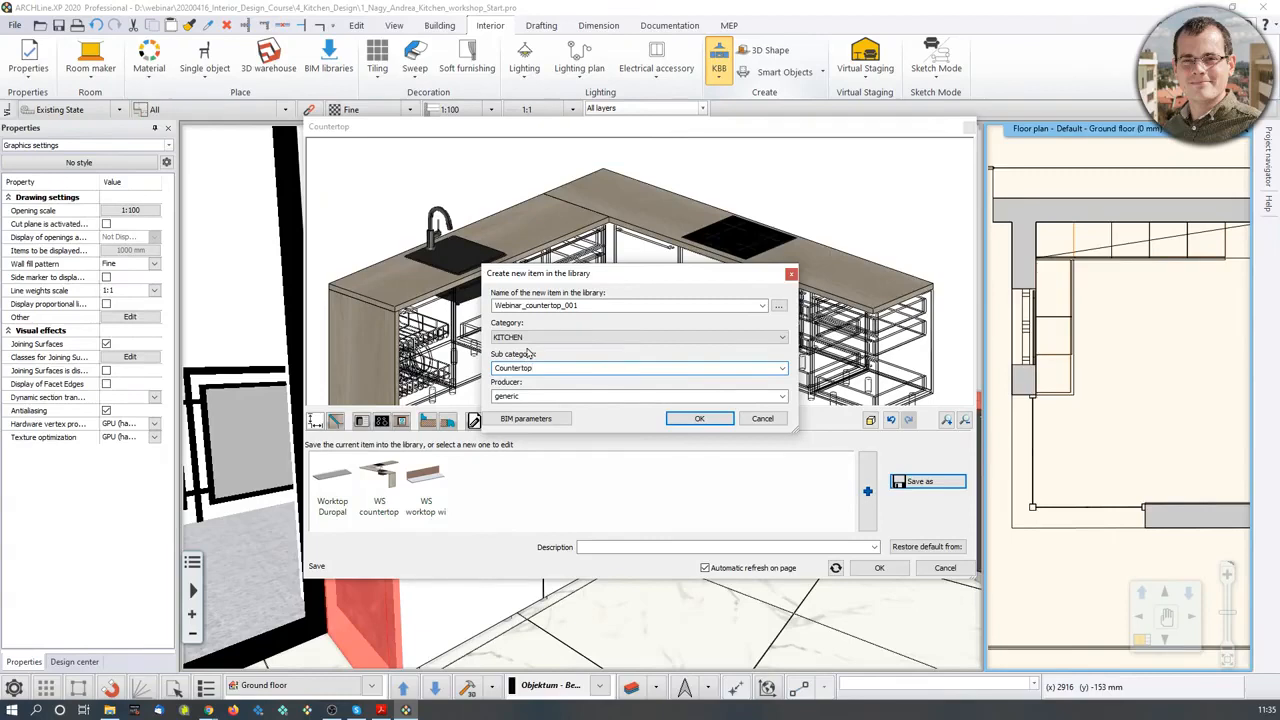
{"action": "left_click", "coordinate": [699, 418]}
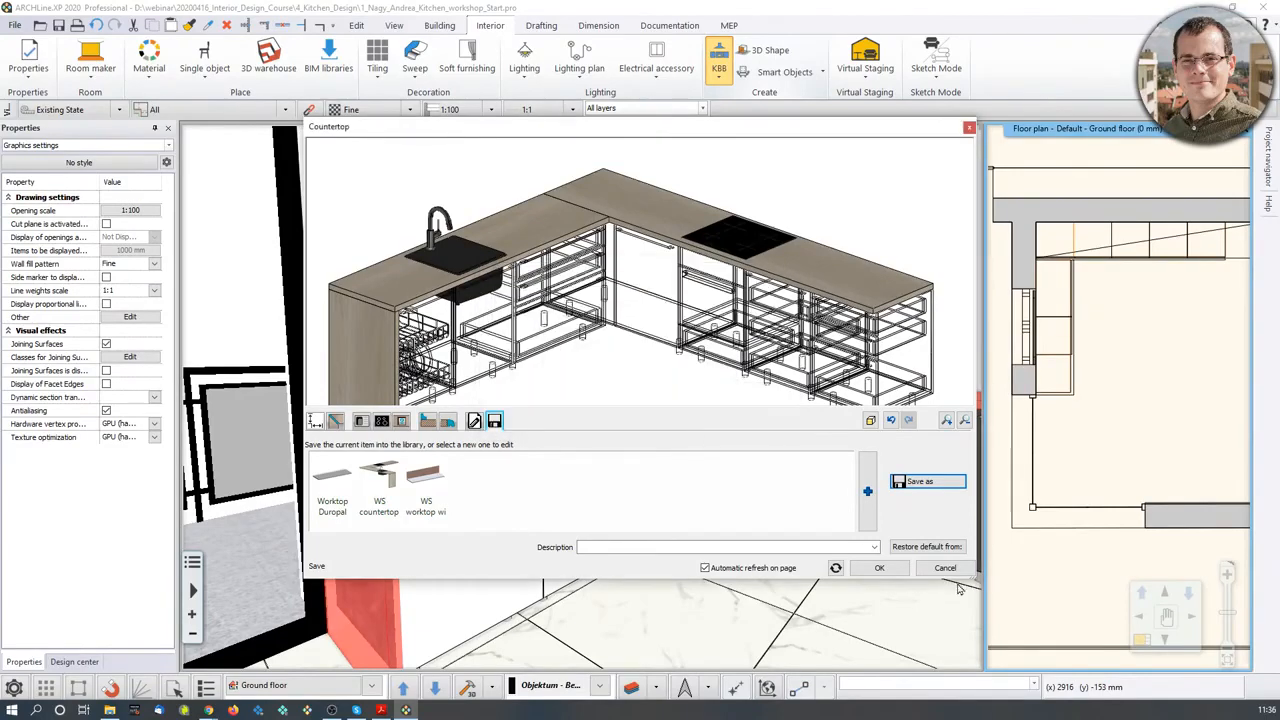
{"action": "left_click", "coordinate": [881, 568]}
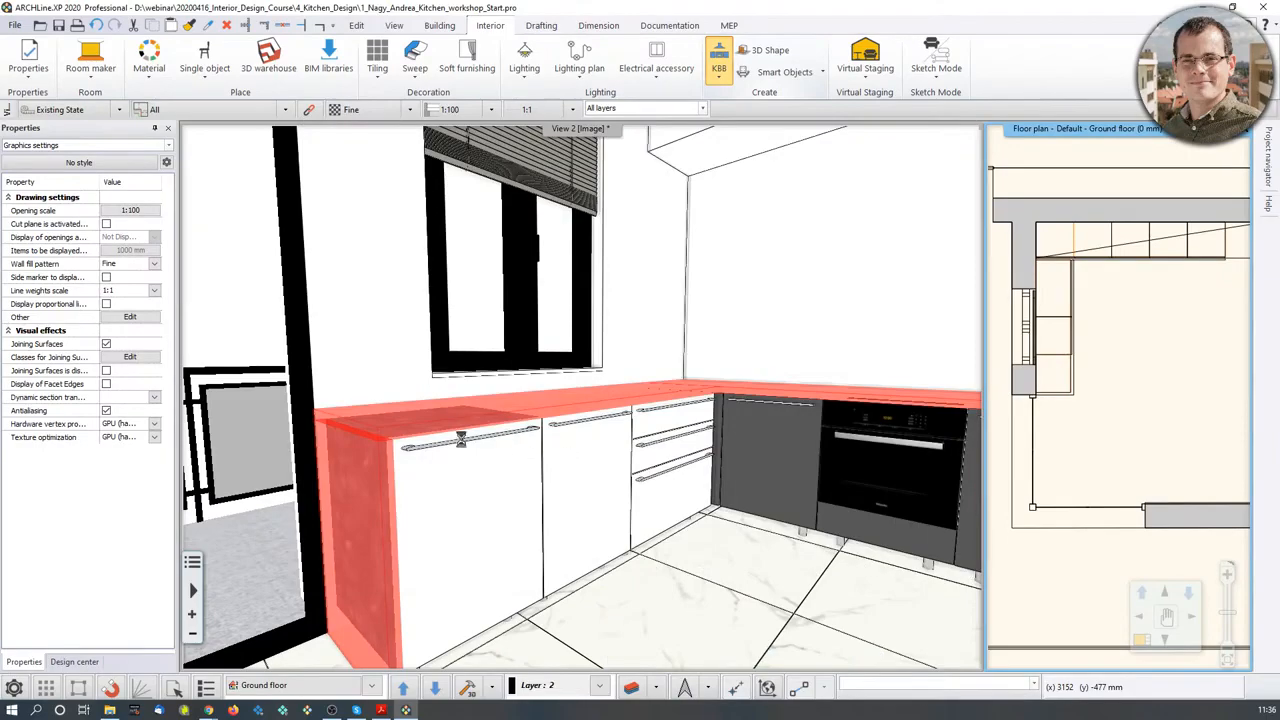
{"action": "mouse_move", "coordinate": [562, 453]}
{"action": "middle_mouse_down"}
{"action": "mouse_move", "coordinate": [626, 455]}
{"action": "mouse_move", "coordinate": [677, 434]}
{"action": "mouse_move", "coordinate": [592, 495]}
{"action": "middle_mouse_up"}
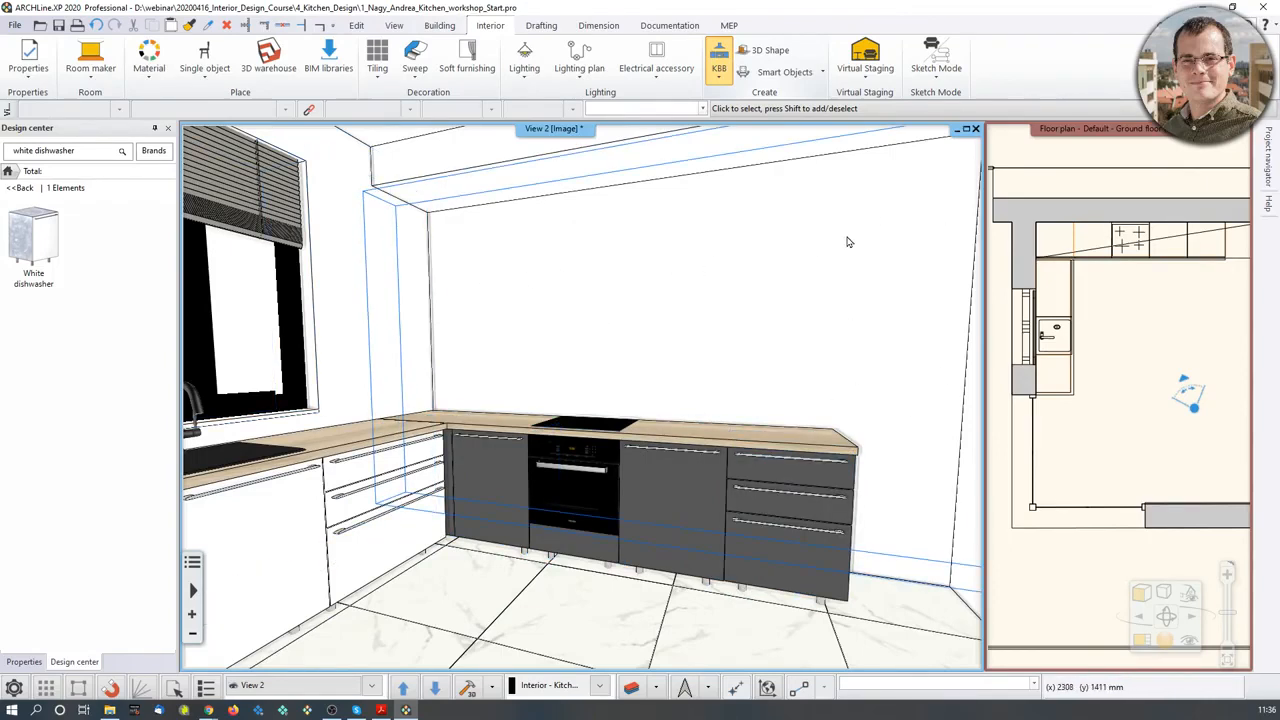
- Search the design library for "anthracite" and list only the matching objects
{"action": "left_click", "coordinate": [1095, 464]}
{"action": "scroll", "coordinate": [1095, 464], "scroll_direction": "down", "scroll_amount": 2}
{"action": "scroll", "coordinate": [1095, 464], "scroll_direction": "up", "scroll_amount": 3}
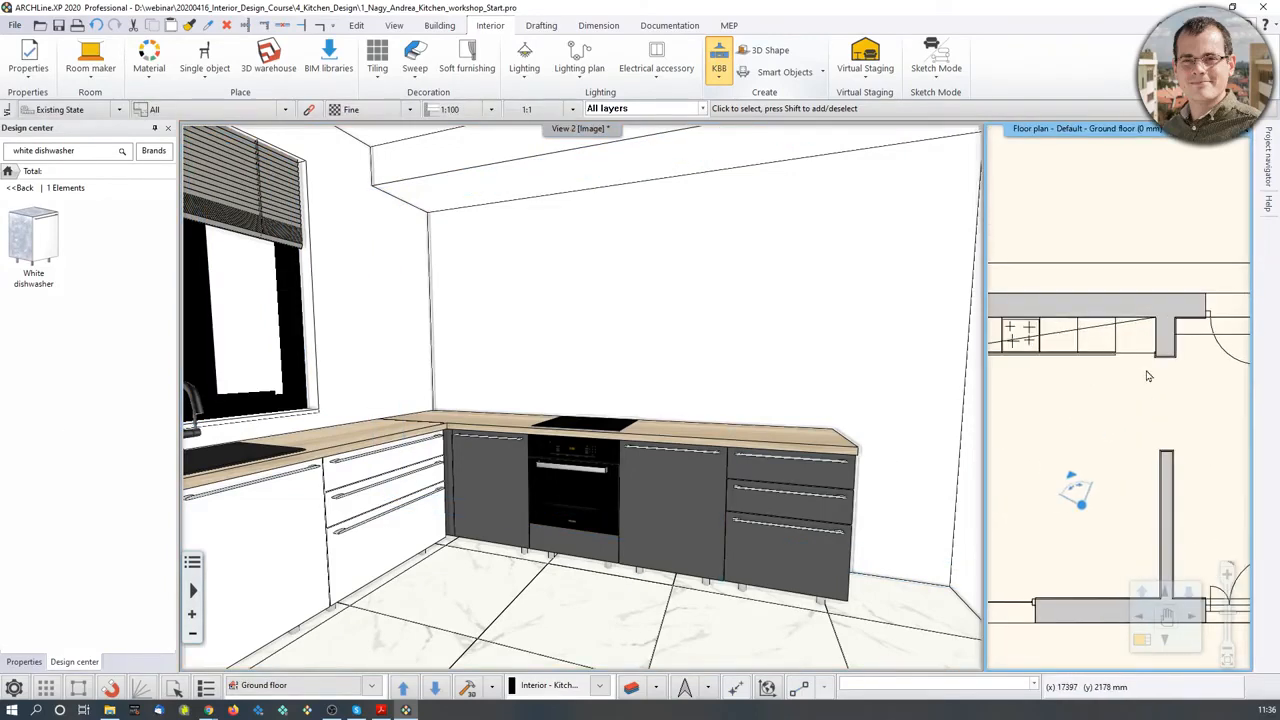
{"action": "left_click", "coordinate": [9, 172]}
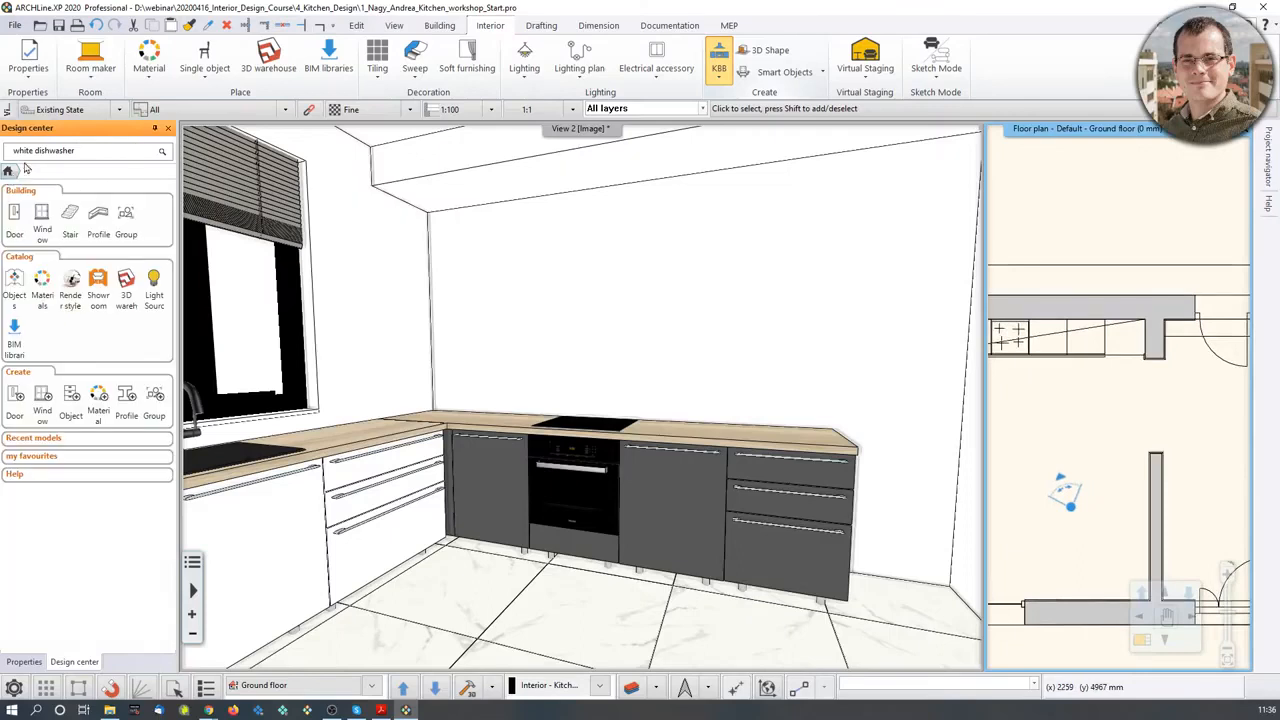
{"action": "left_click", "coordinate": [80, 151]}
{"action": "triple_click", "coordinate": [65, 151]}
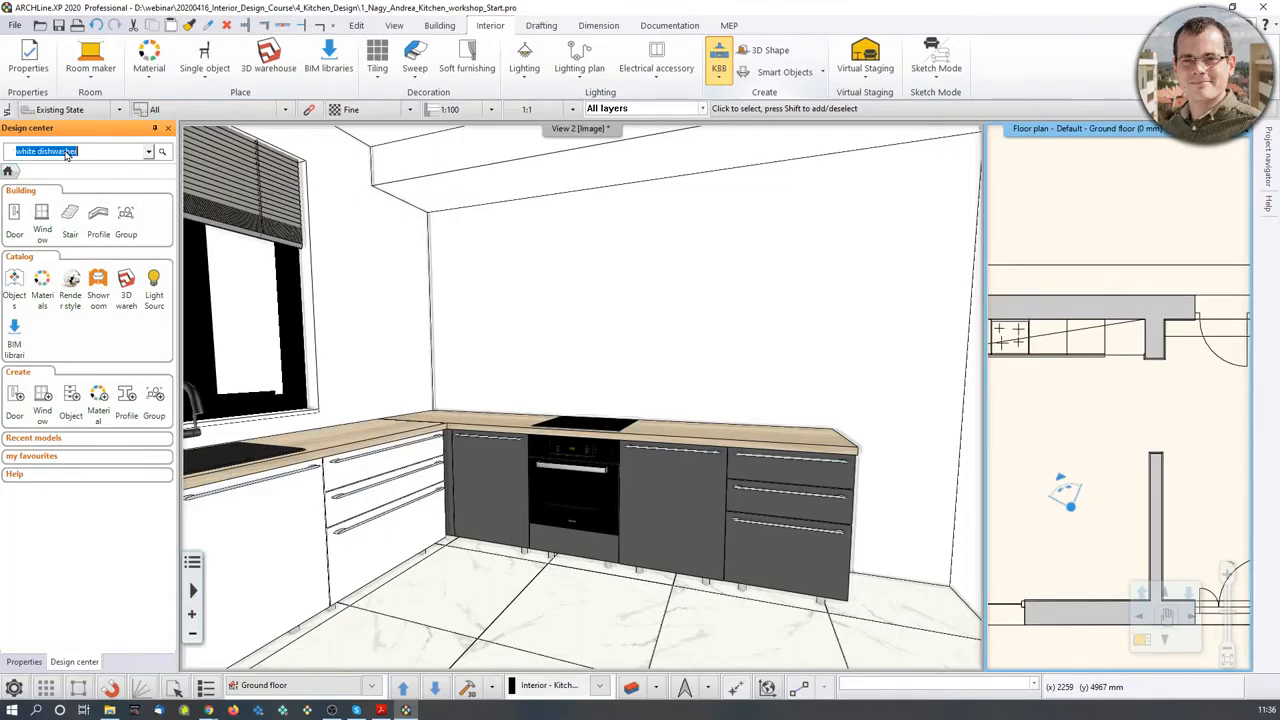
{"action": "key", "text": "BackSpace"}
{"action": "type", "text": "anthracite"}
{"action": "key", "text": "Return"}
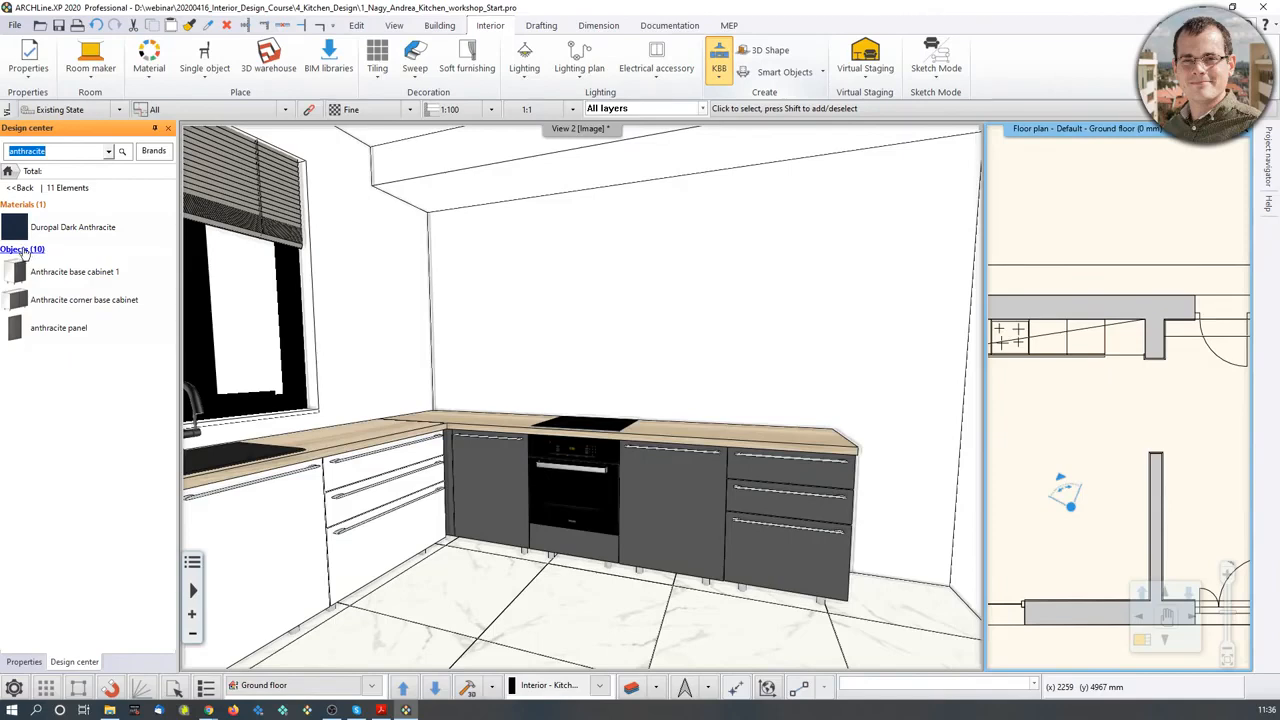
{"action": "left_click", "coordinate": [22, 249]}
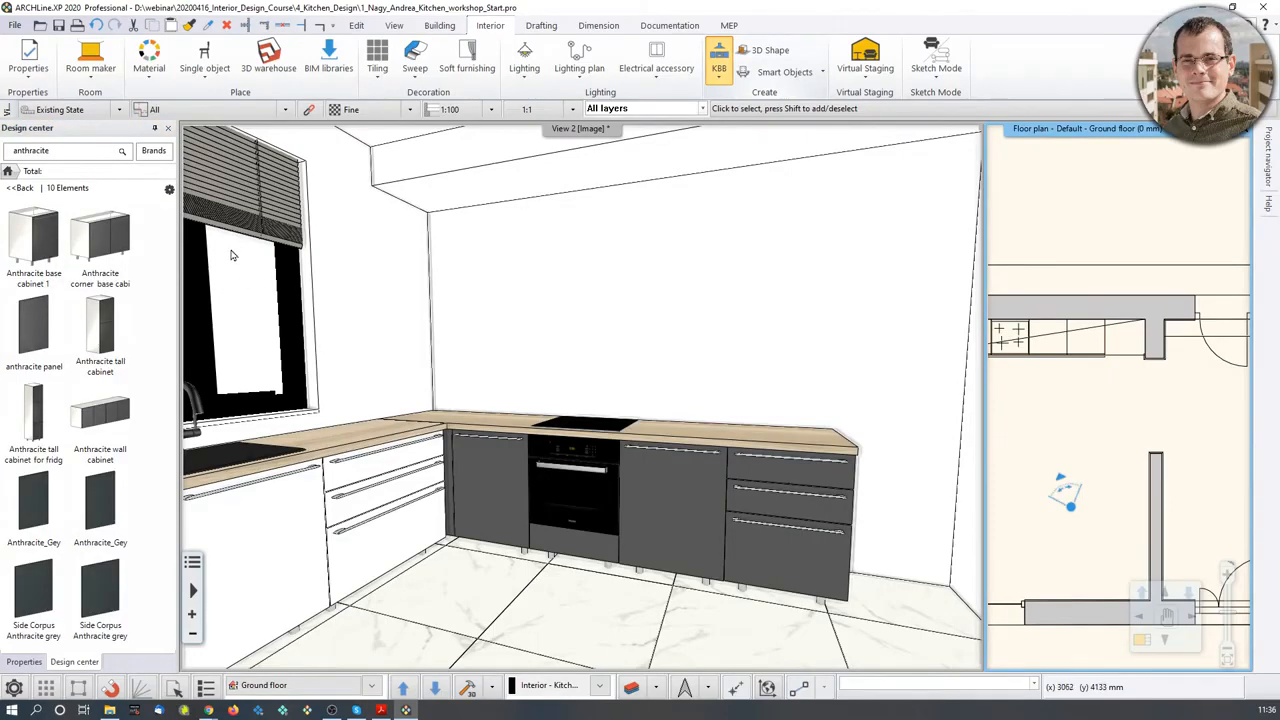
{"action": "mouse_move", "coordinate": [44, 440]}
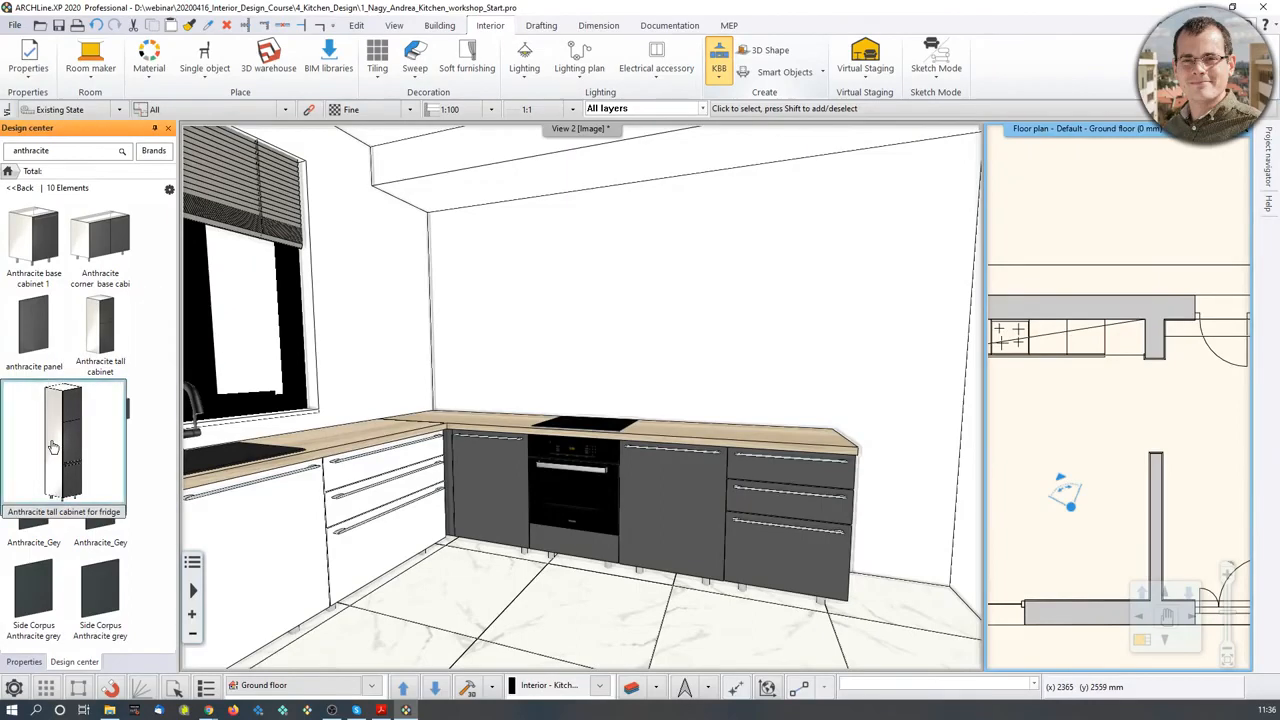
{"action": "left_click", "coordinate": [55, 445]}
{"action": "right_click", "coordinate": [1118, 342]}
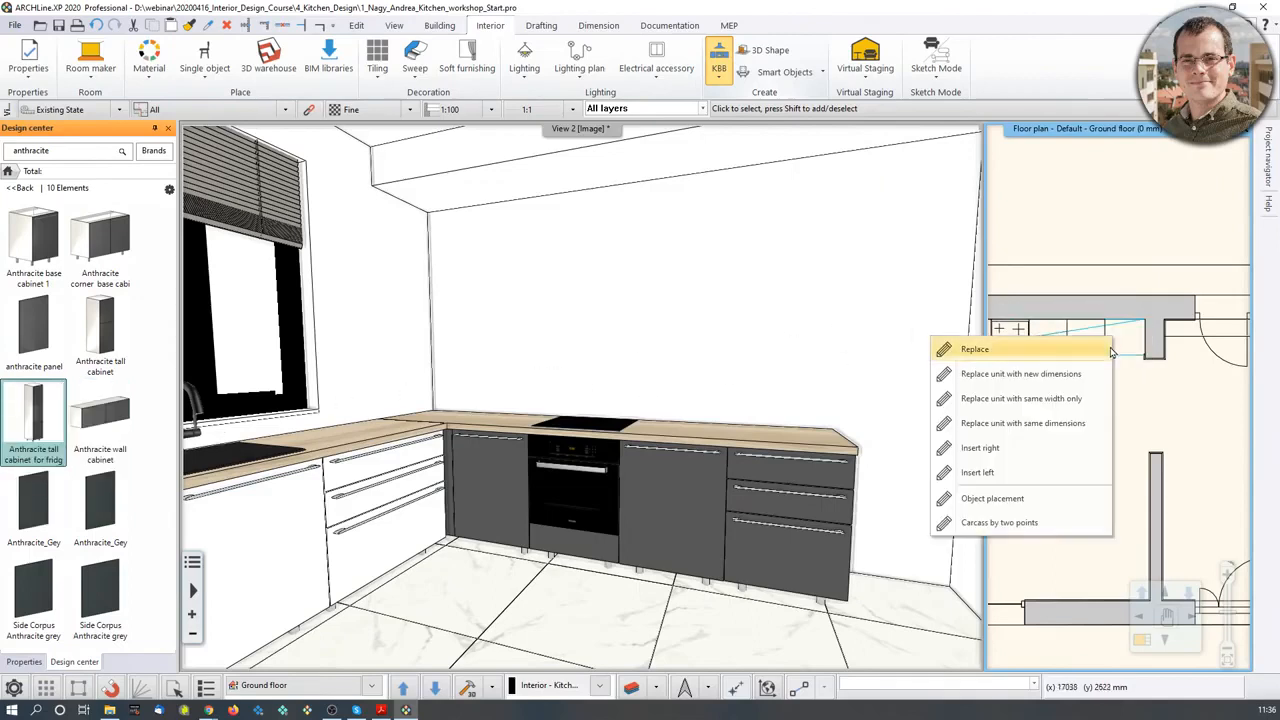
{"action": "middle_click_drag", "start_coordinate": [1149, 409], "coordinate": [1142, 390]}
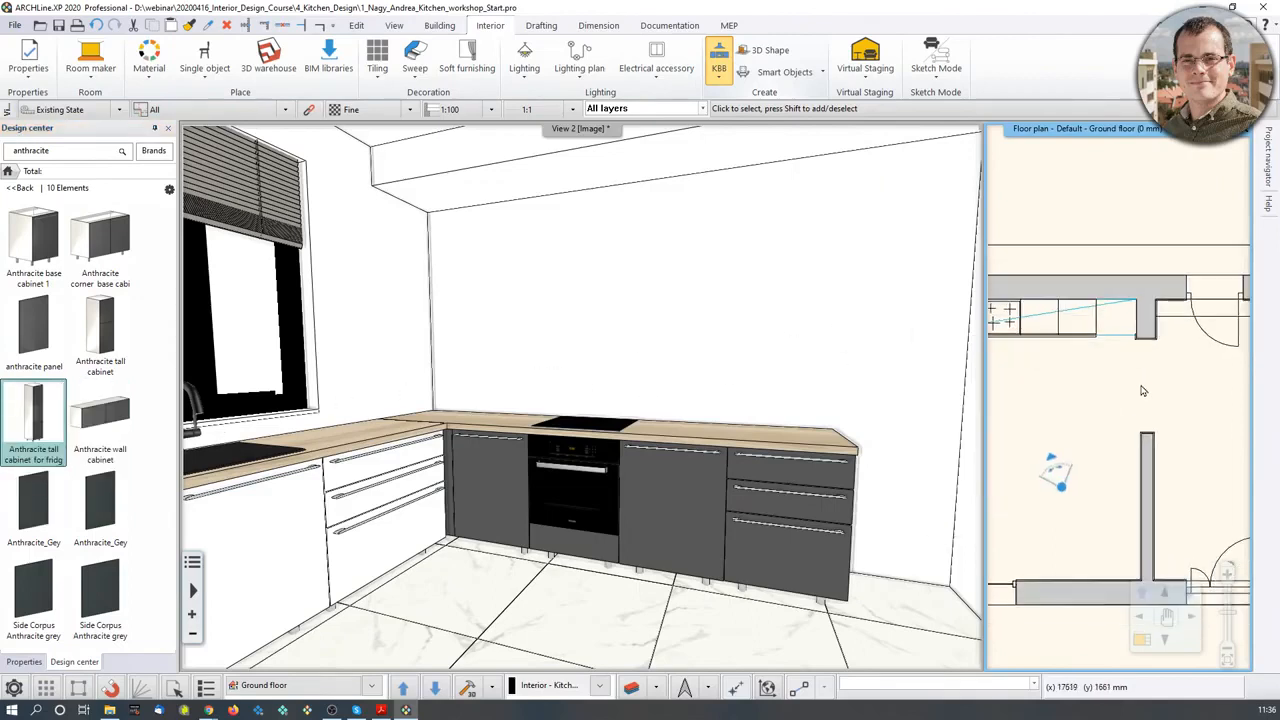
{"action": "key", "text": "Escape"}
- Place the Anthracite tall cabinet for fridge against the back wall, directly beside the drawer base cabinet at the run's end
{"action": "mouse_move", "coordinate": [97, 415]}
{"action": "left_click_drag", "start_coordinate": [42, 425], "coordinate": [1129, 402]}
{"action": "scroll", "coordinate": [1096, 333], "scroll_direction": "up", "scroll_amount": 1}
{"action": "scroll", "coordinate": [1097, 327], "scroll_direction": "up", "scroll_amount": 2}
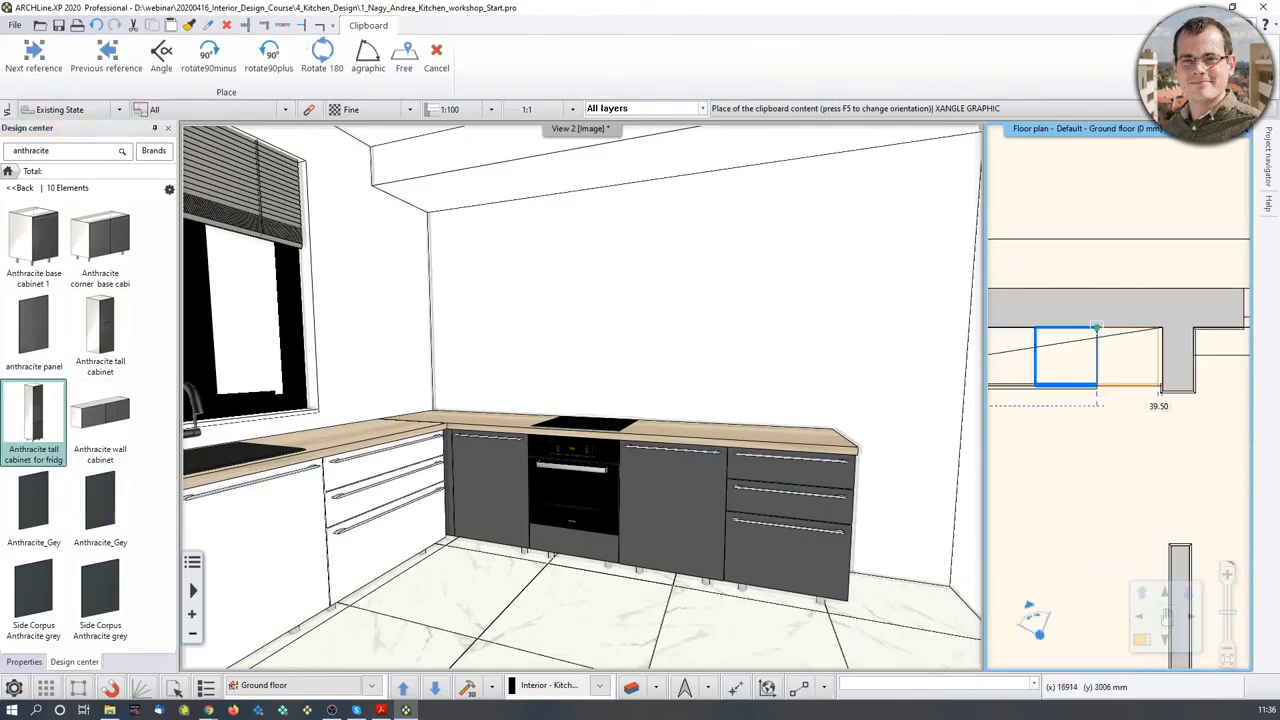
{"action": "left_click", "coordinate": [1096, 328]}
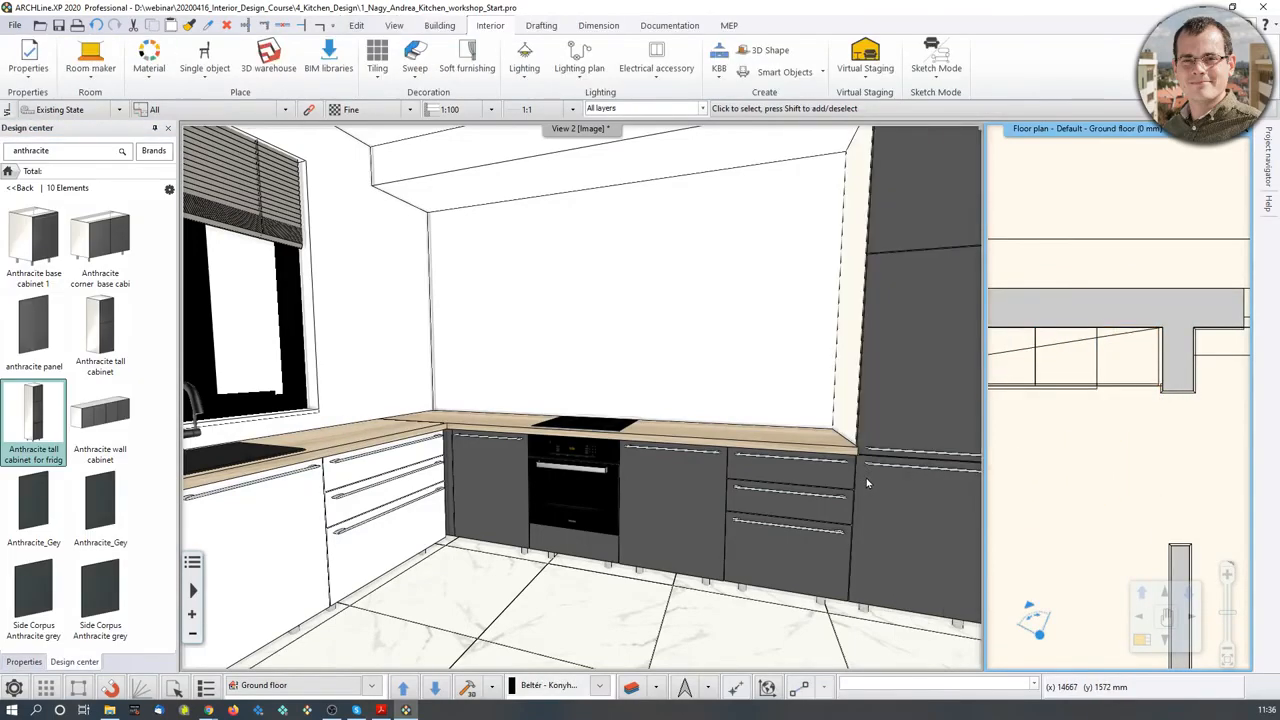
{"action": "scroll", "coordinate": [866, 478], "scroll_direction": "up", "scroll_amount": 2}
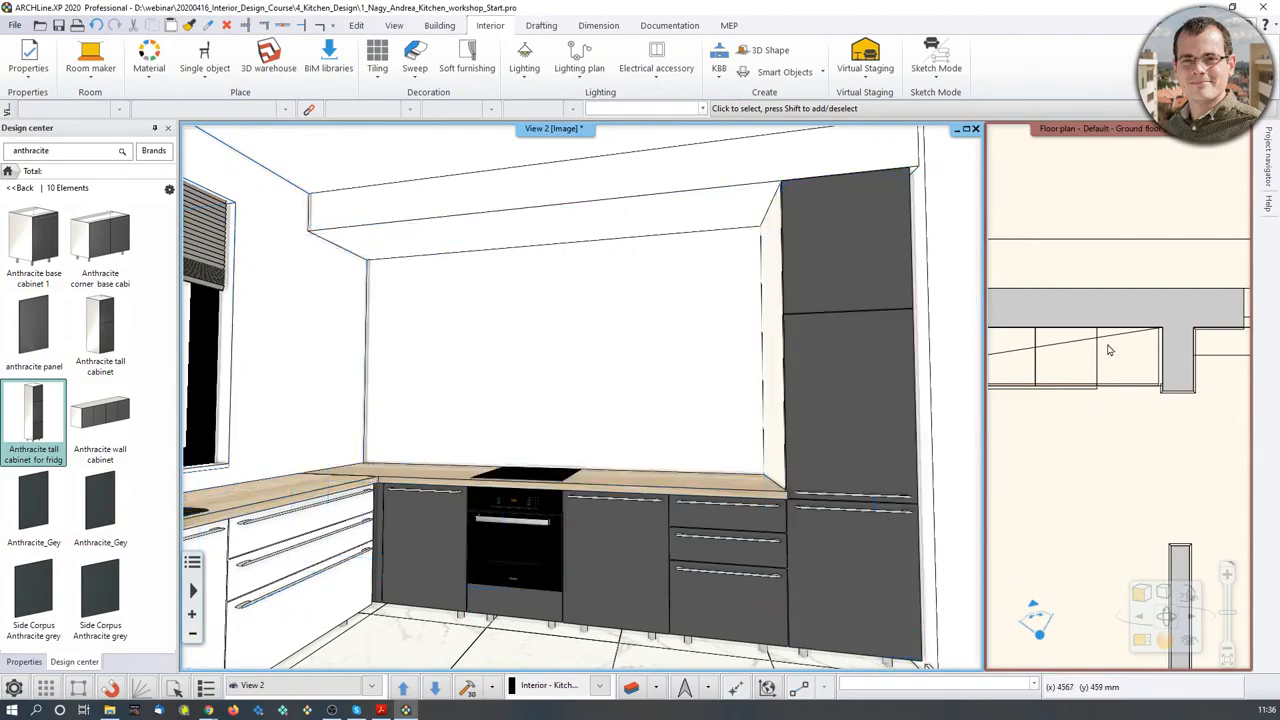
- Place the Anthracite tall cabinet on the countertop in the inner wall corner between the sink and hob sections
{"action": "middle_click_drag", "start_coordinate": [992, 358], "coordinate": [1212, 338]}
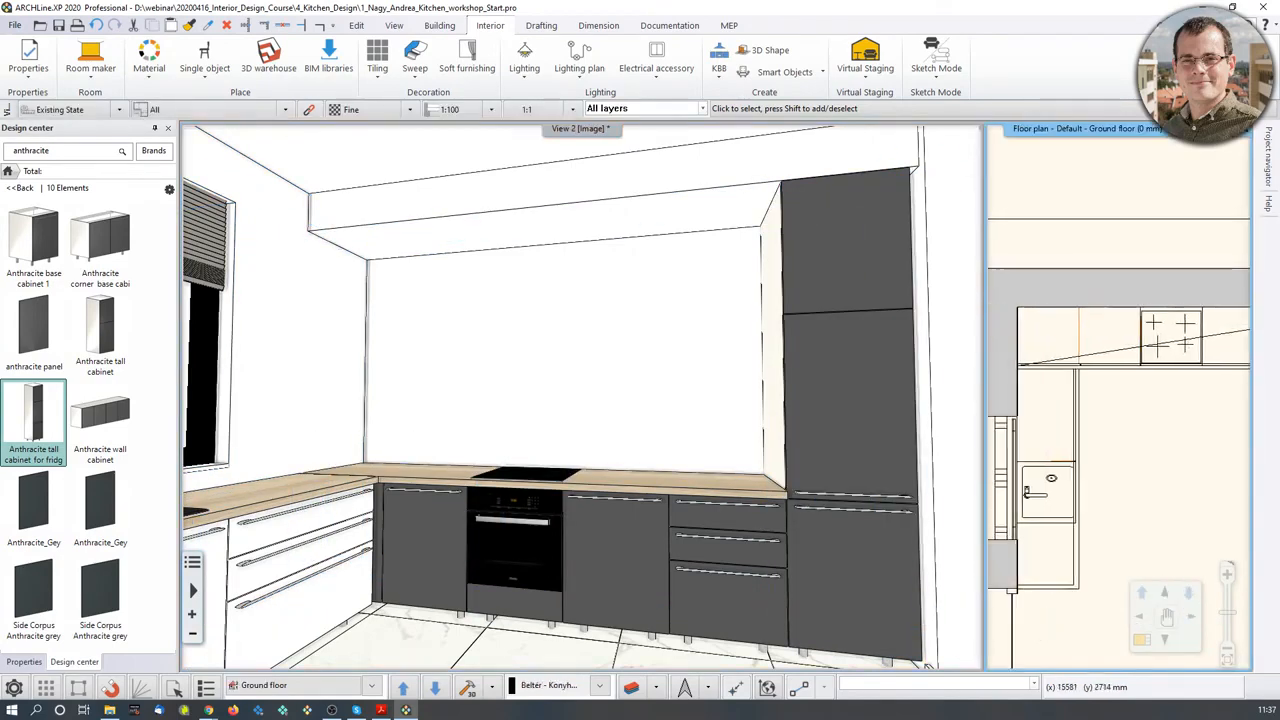
{"action": "left_click", "coordinate": [115, 371]}
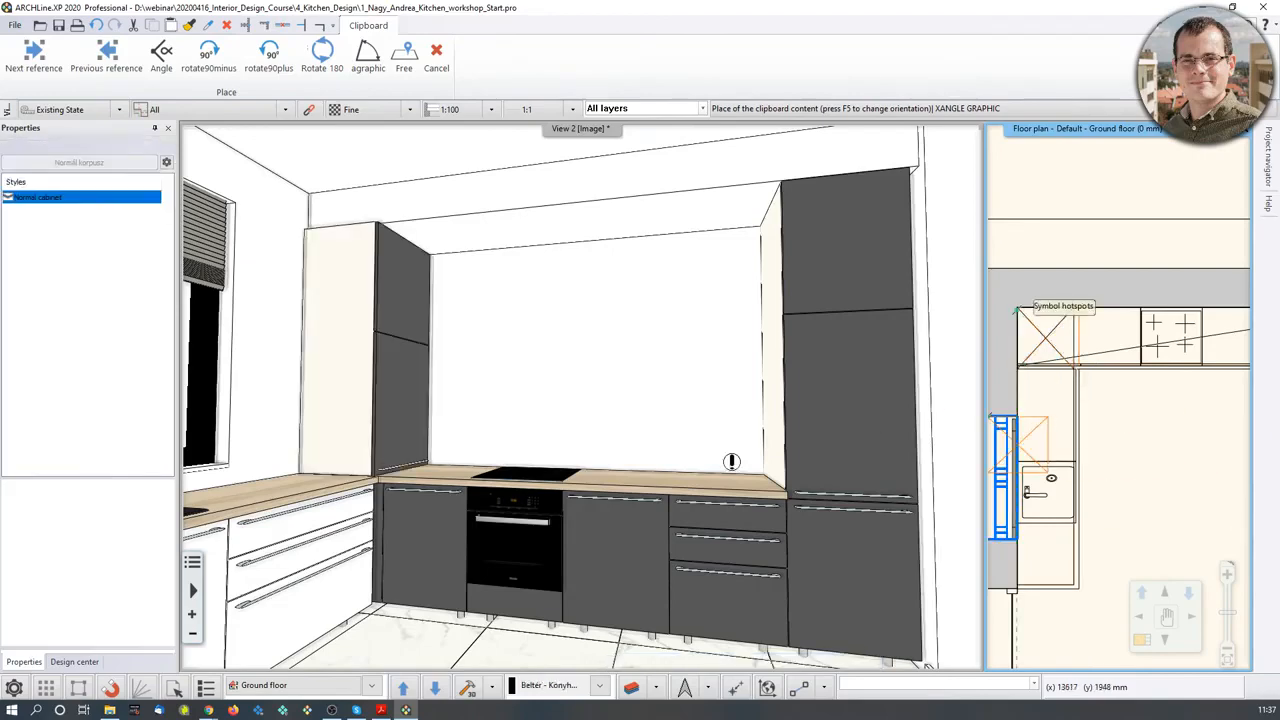
{"action": "scroll", "coordinate": [386, 451], "scroll_direction": "up", "scroll_amount": 4}
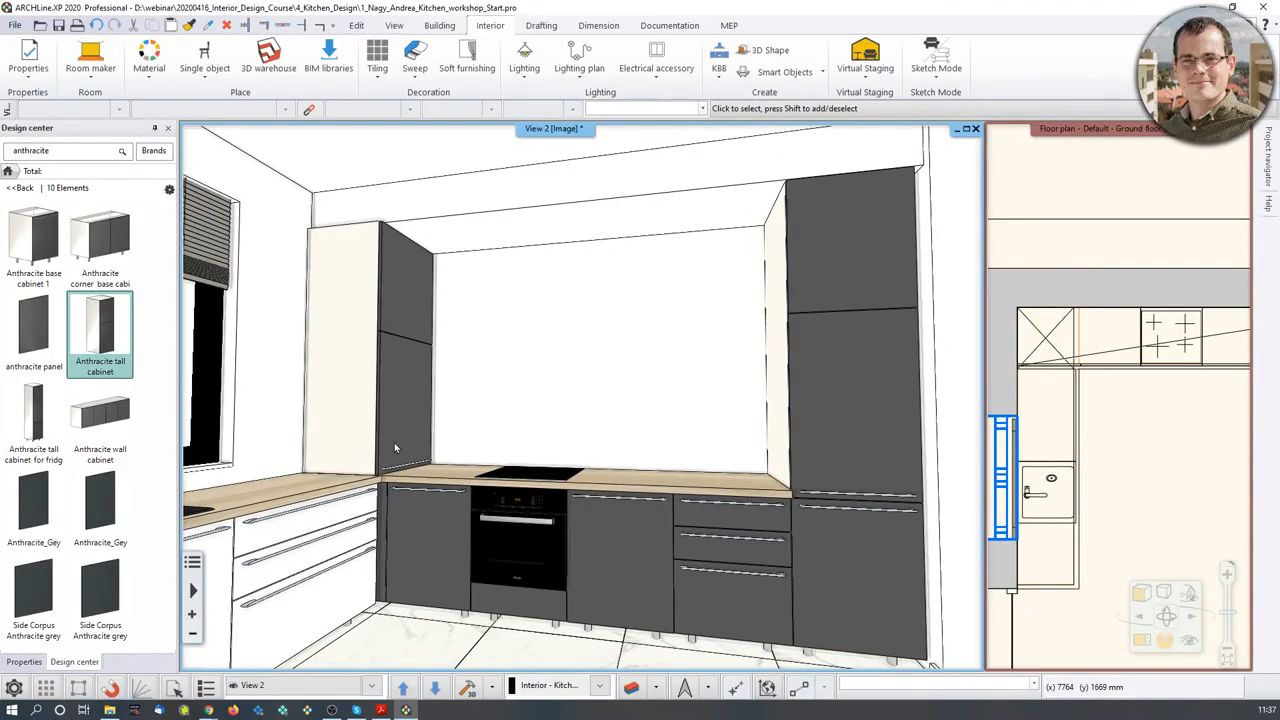
- Rotate the corner tall cabinet on the countertop 90 degrees clockwise so its doors face the room along the sink run
{"action": "left_click", "coordinate": [344, 448]}
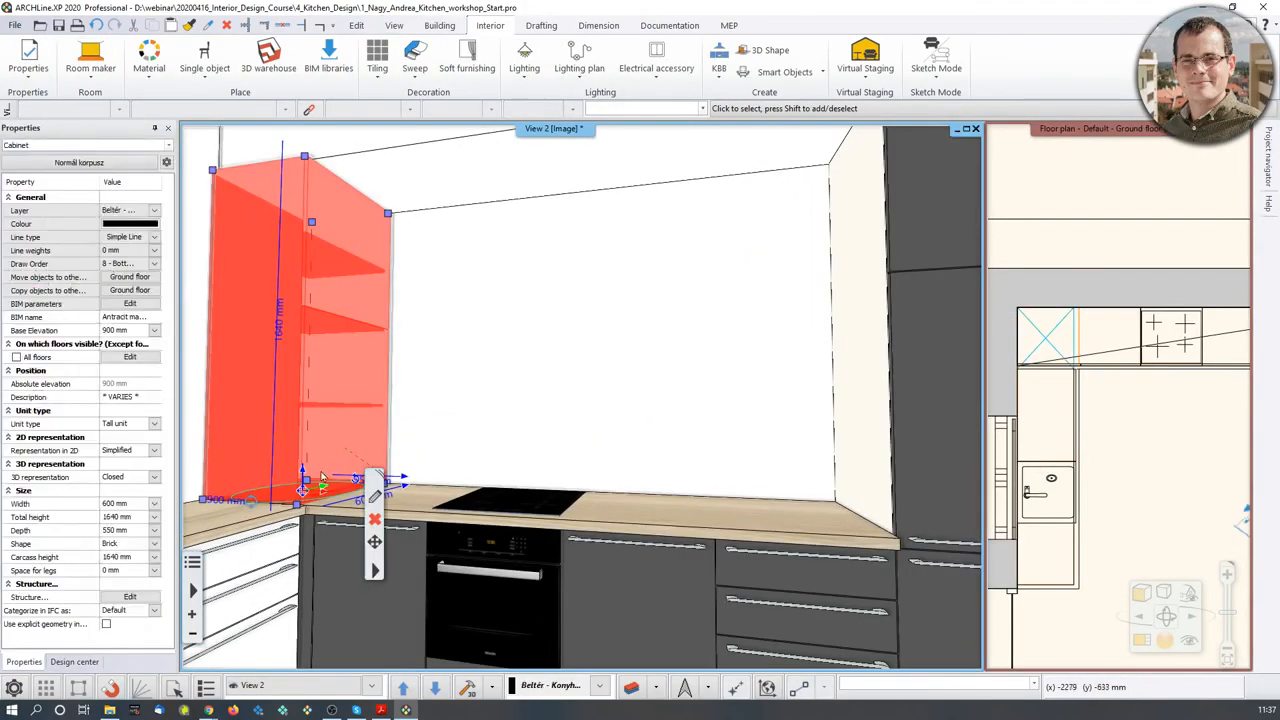
{"action": "right_click_drag", "start_coordinate": [328, 413], "coordinate": [306, 310]}
{"action": "right_click_drag", "start_coordinate": [308, 524], "coordinate": [308, 521]}
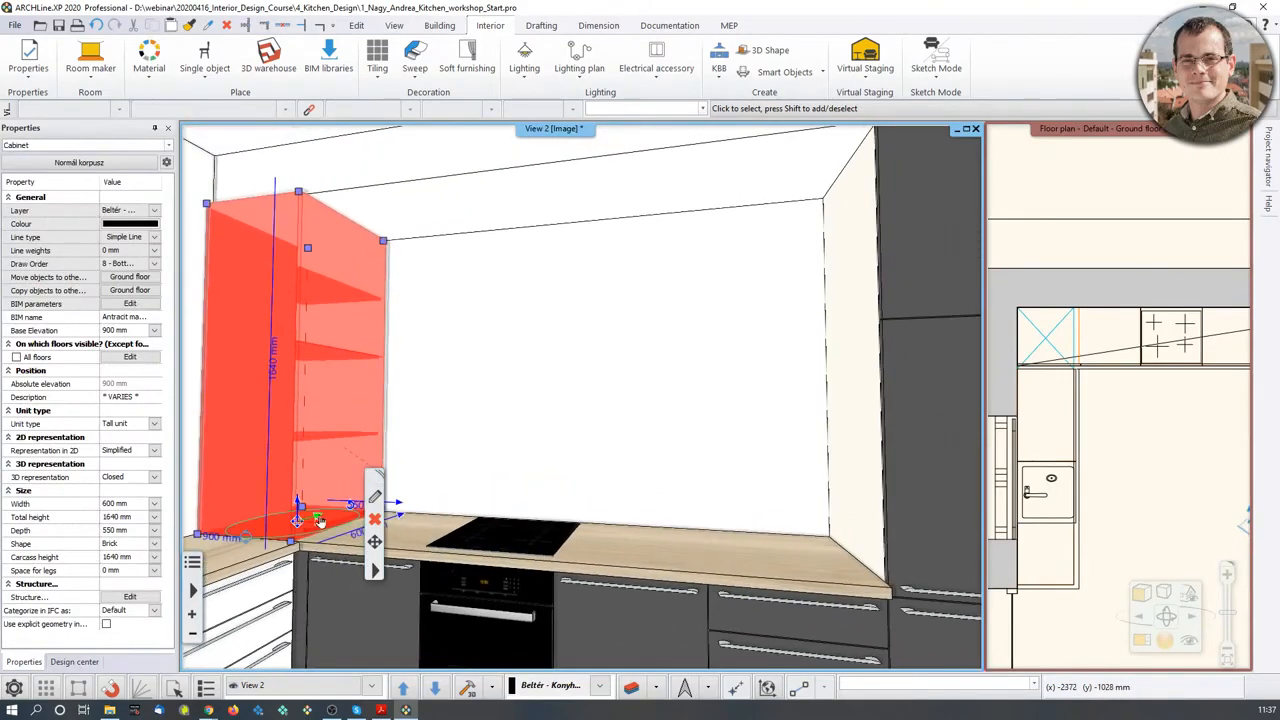
{"action": "left_click", "coordinate": [1189, 443]}
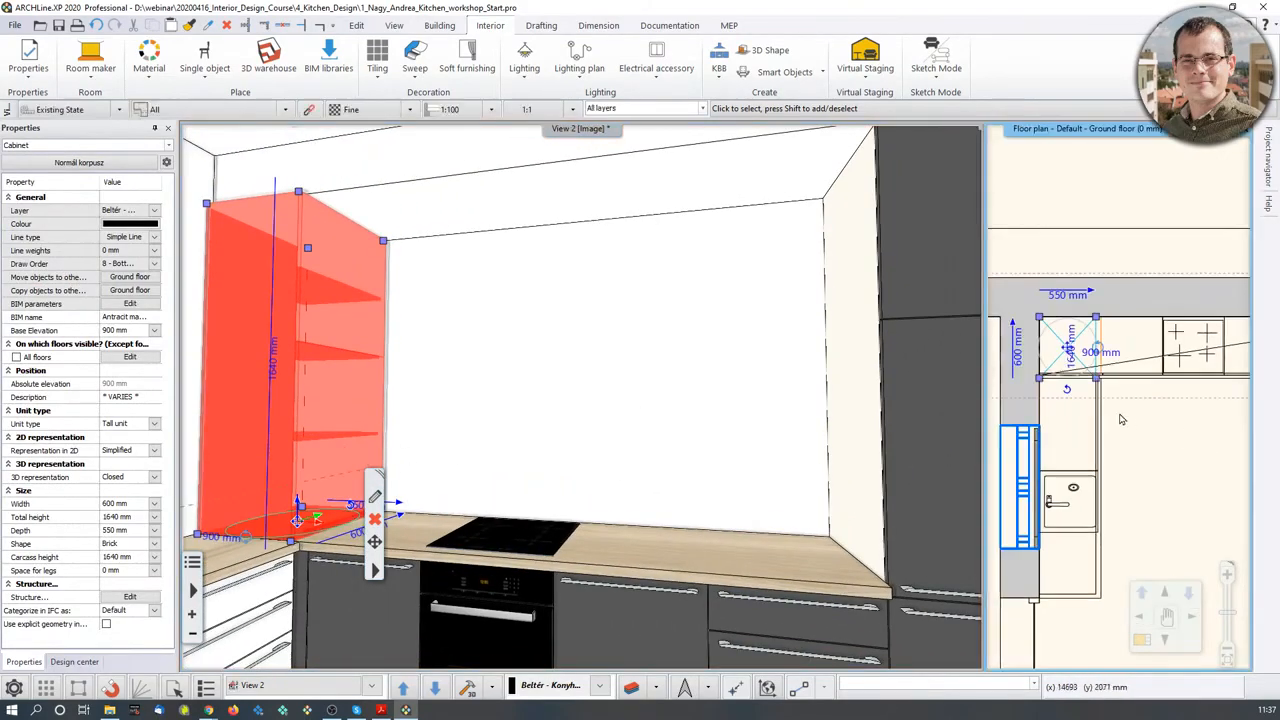
{"action": "scroll", "coordinate": [1049, 340], "scroll_direction": "up", "scroll_amount": 3}
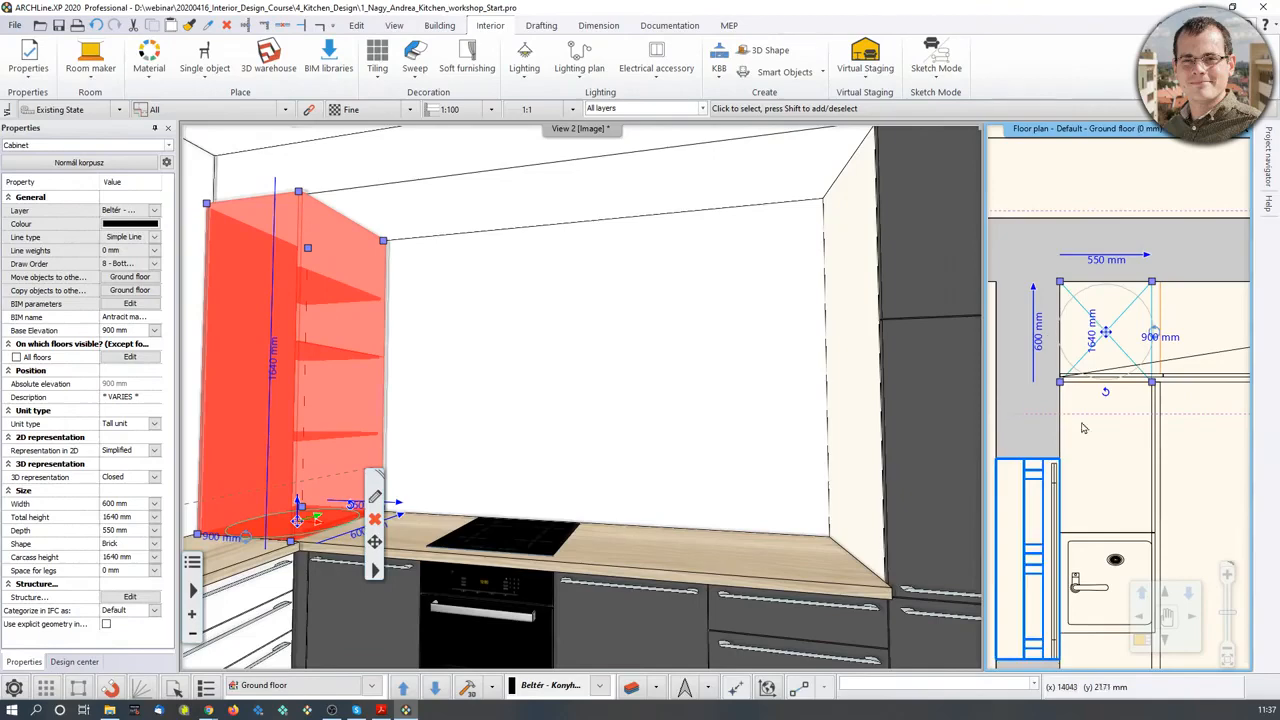
{"action": "left_click", "coordinate": [1226, 471]}
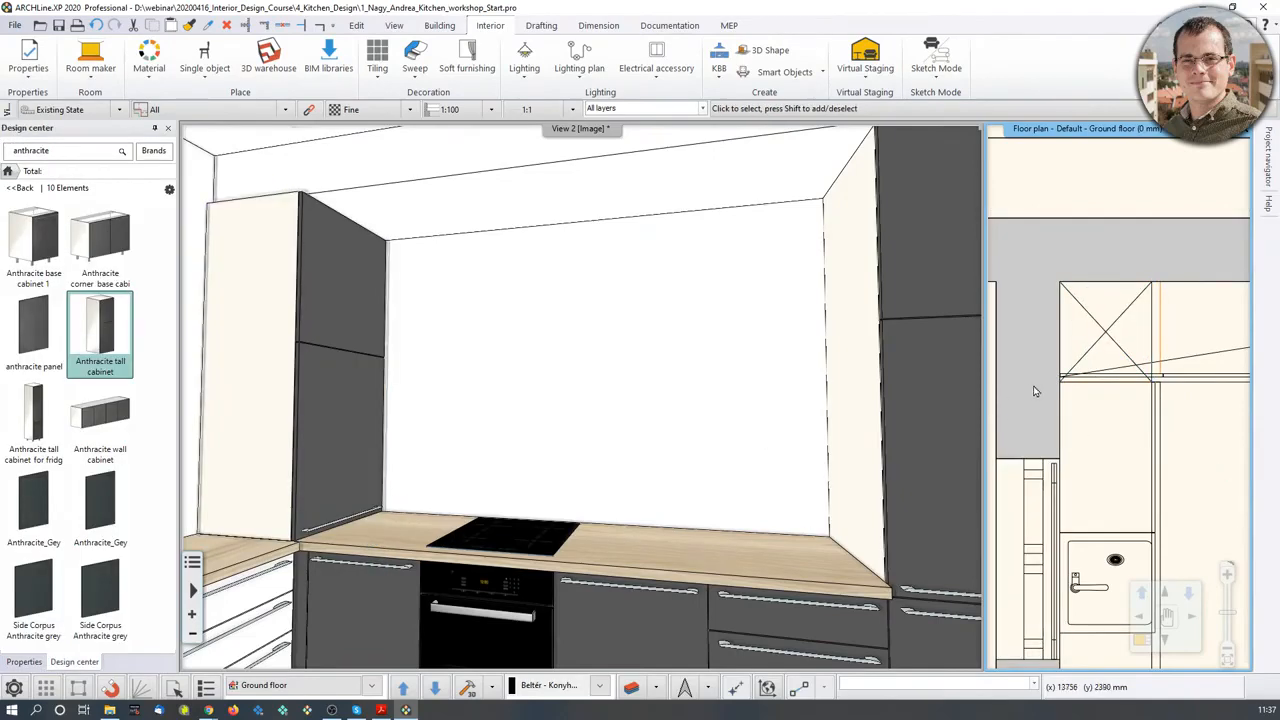
{"action": "left_click", "coordinate": [1110, 335]}
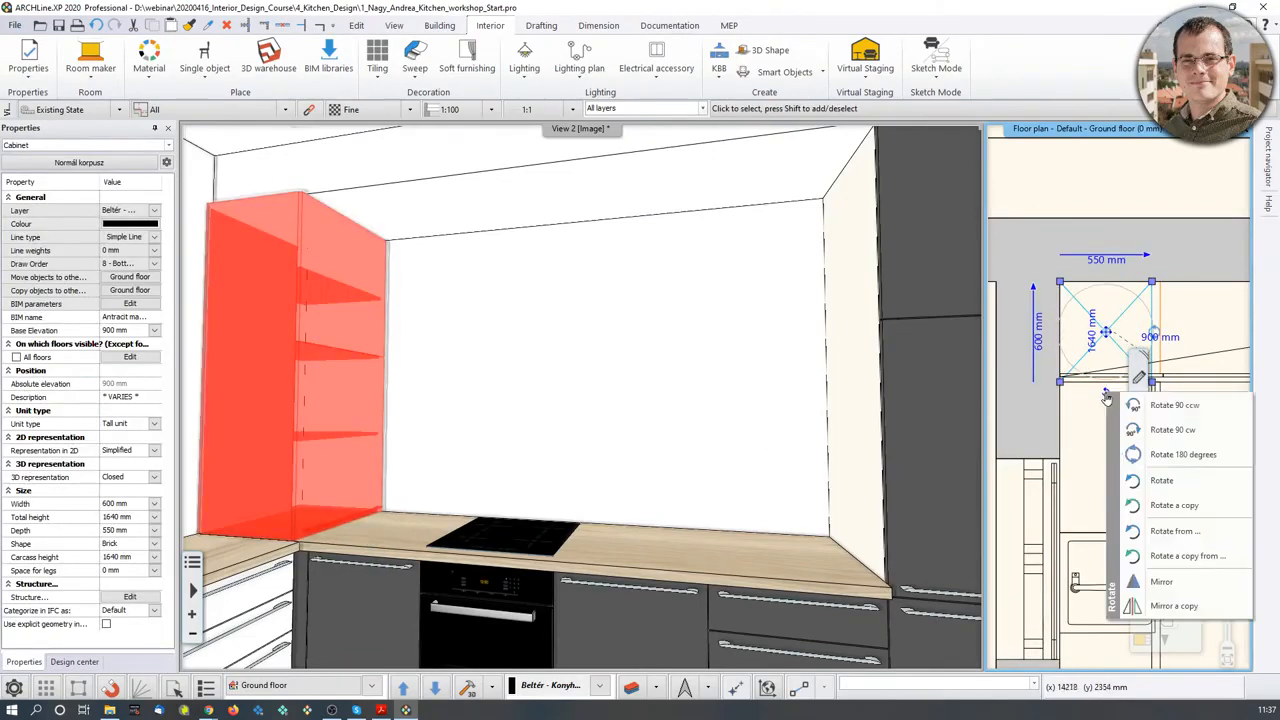
{"action": "left_click", "coordinate": [1095, 434]}
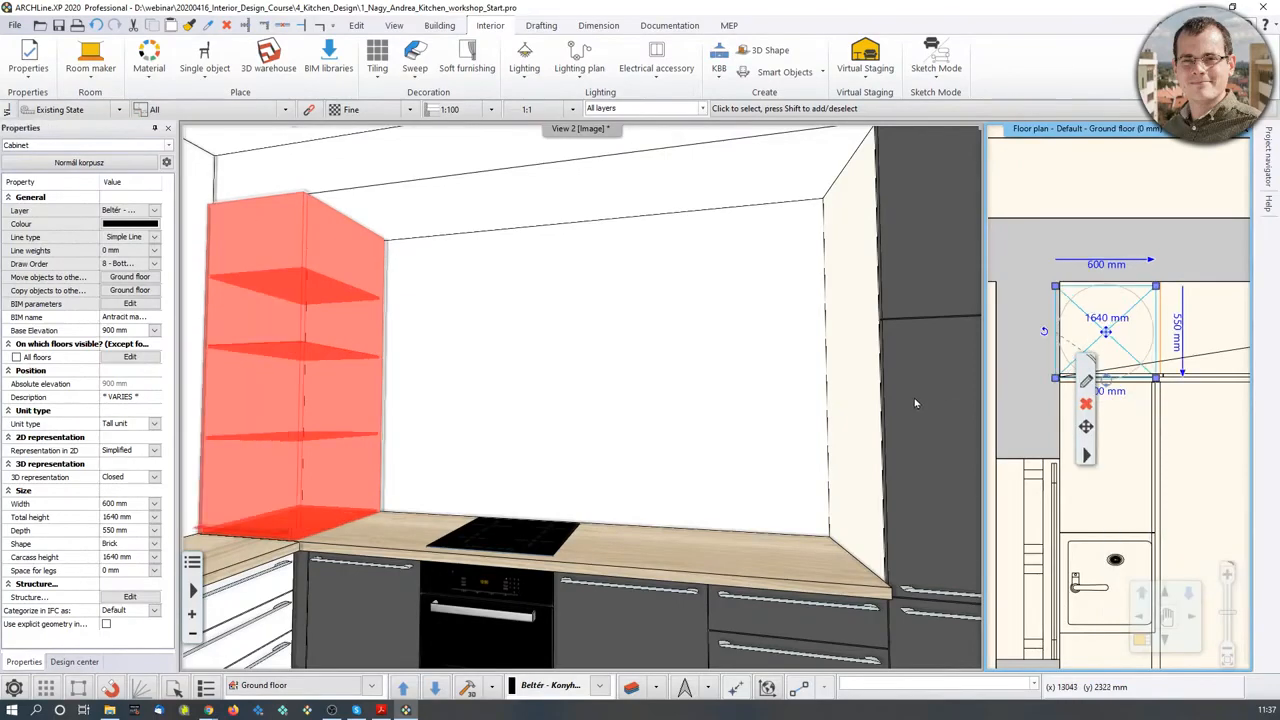
- Move the rotated tall cabinet by its back corner point so it sits exactly in the inner corner of the walls
{"action": "middle_click_drag", "start_coordinate": [1186, 402], "coordinate": [1175, 379]}
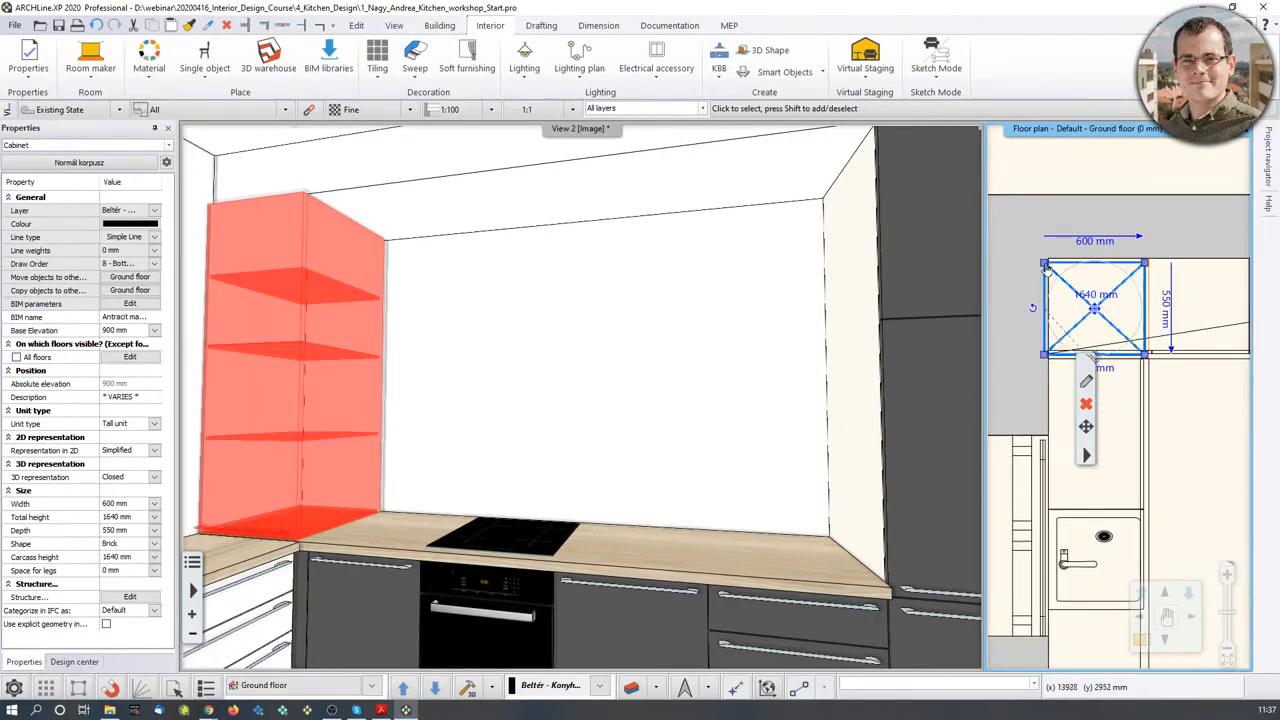
{"action": "mouse_move", "coordinate": [1045, 264]}
{"action": "left_click", "coordinate": [1088, 276]}
{"action": "scroll", "coordinate": [1045, 330], "scroll_direction": "up", "scroll_amount": 3}
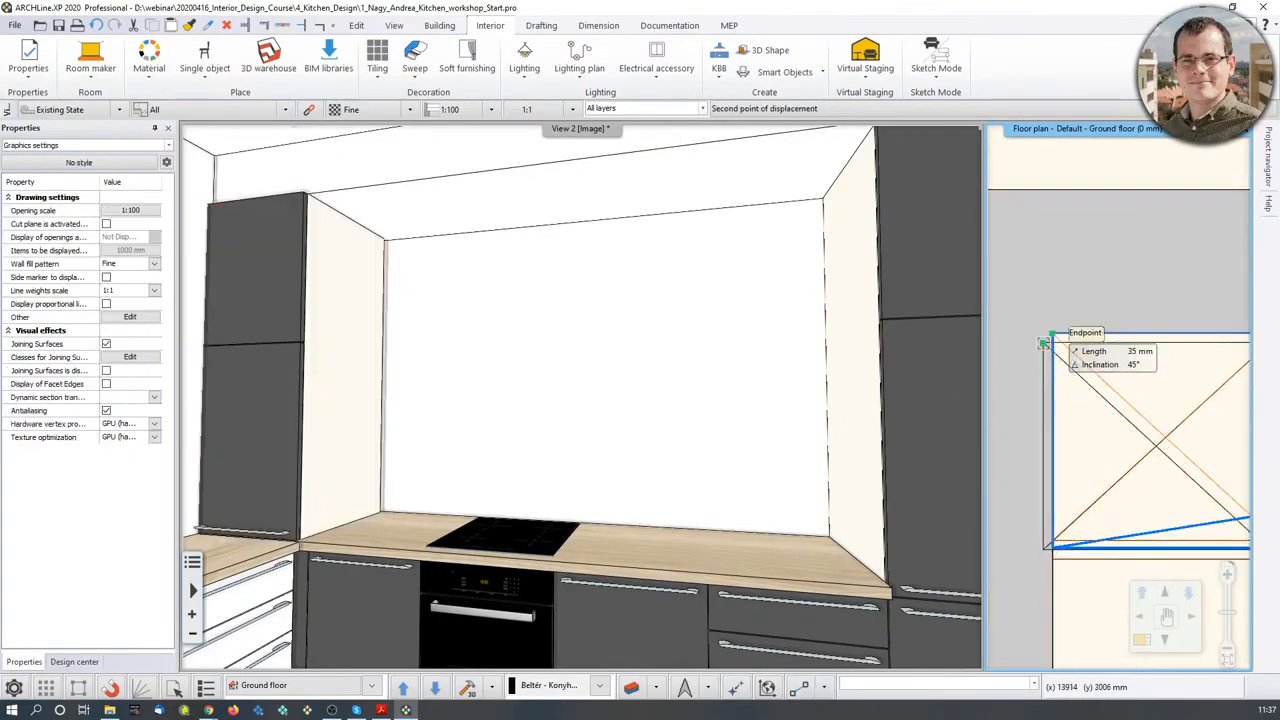
{"action": "left_click", "coordinate": [1045, 342]}
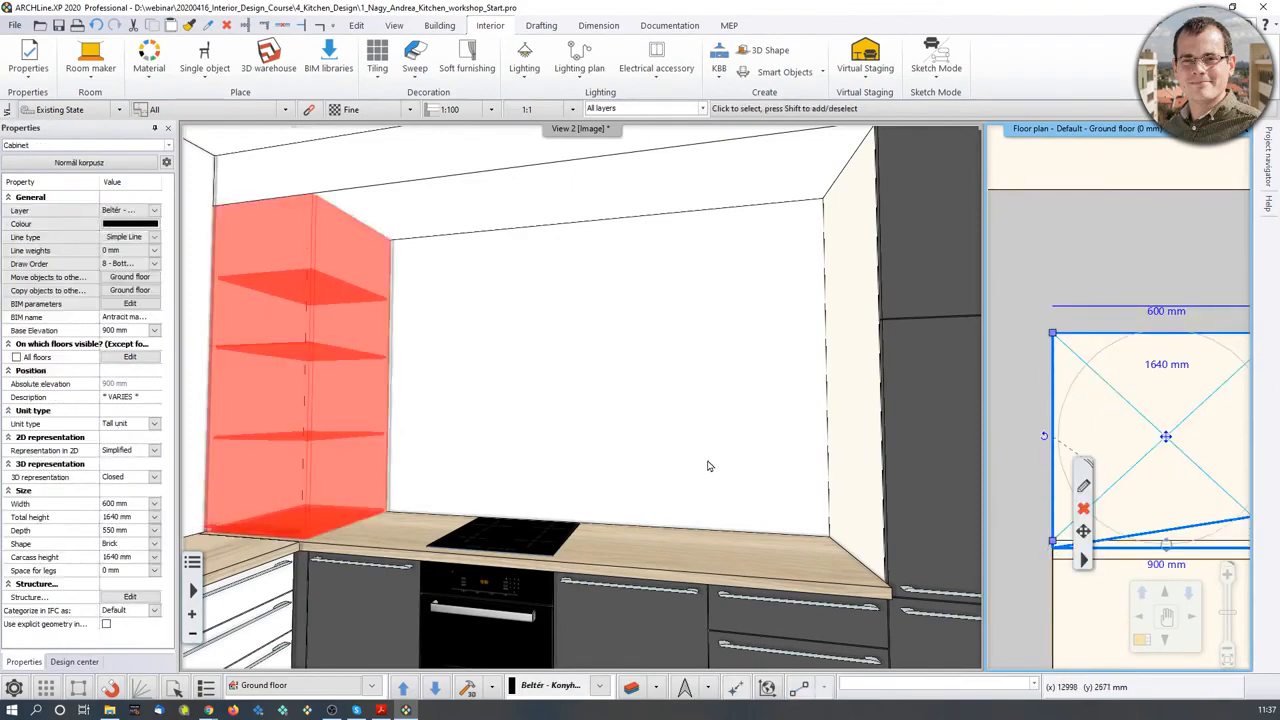
{"action": "key", "text": "Escape"}
{"action": "middle_click_drag", "start_coordinate": [583, 513], "coordinate": [606, 424]}
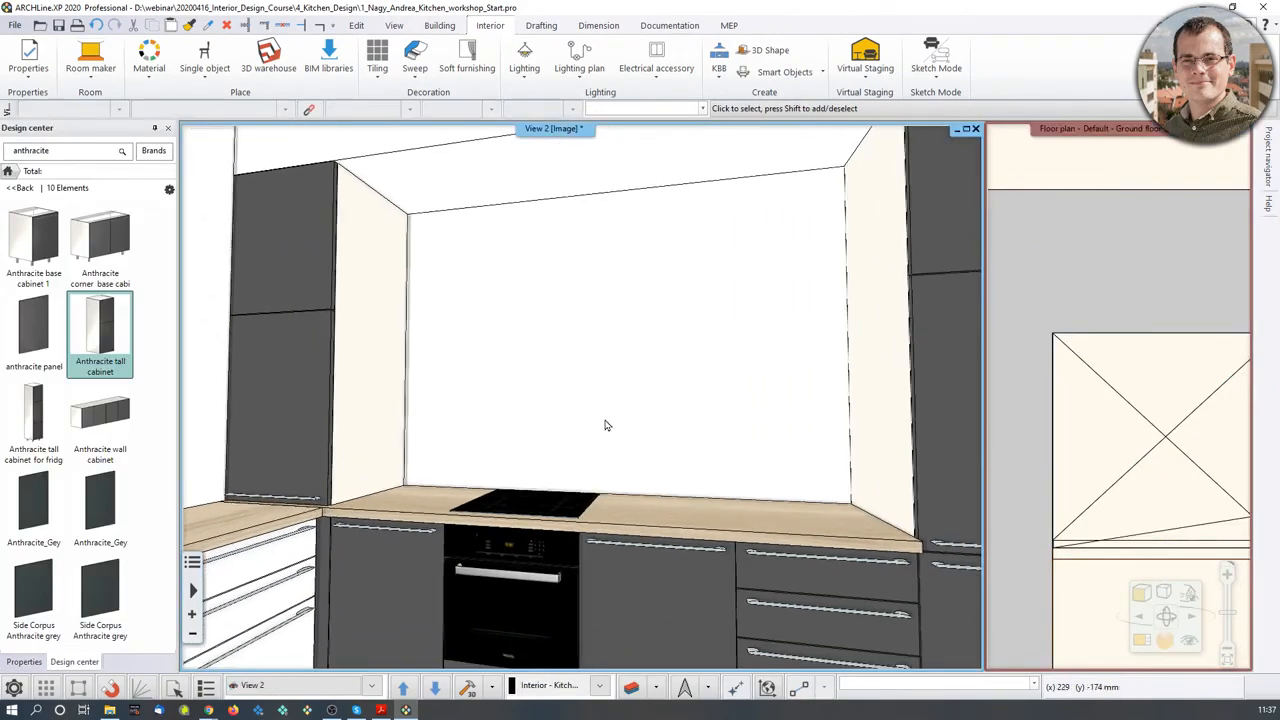
- Switch to the workshop PDF in Adobe Acrobat Reader and check the reference picture of the wall cabinets above the hob section
{"action": "scroll", "coordinate": [606, 422], "scroll_direction": "down", "scroll_amount": 2}
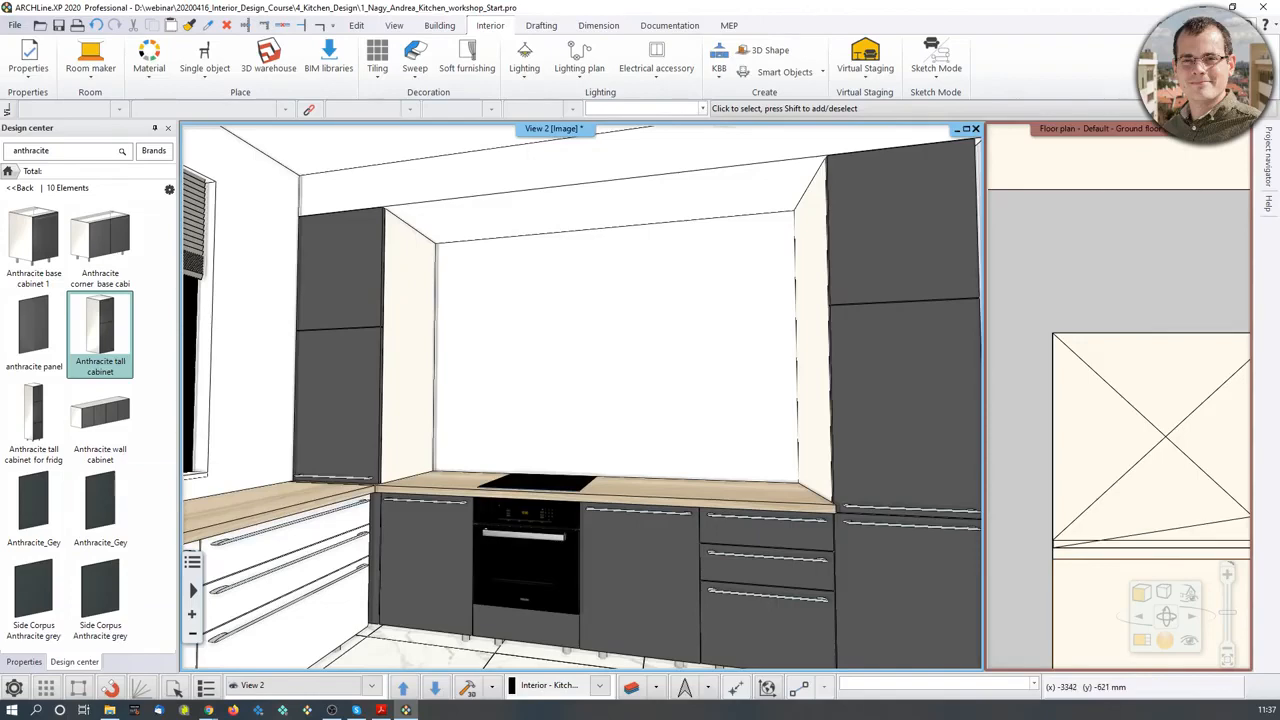
{"action": "key", "text": "alt+Tab"}
{"action": "left_click_drag", "start_coordinate": [329, 124], "coordinate": [667, 89]}
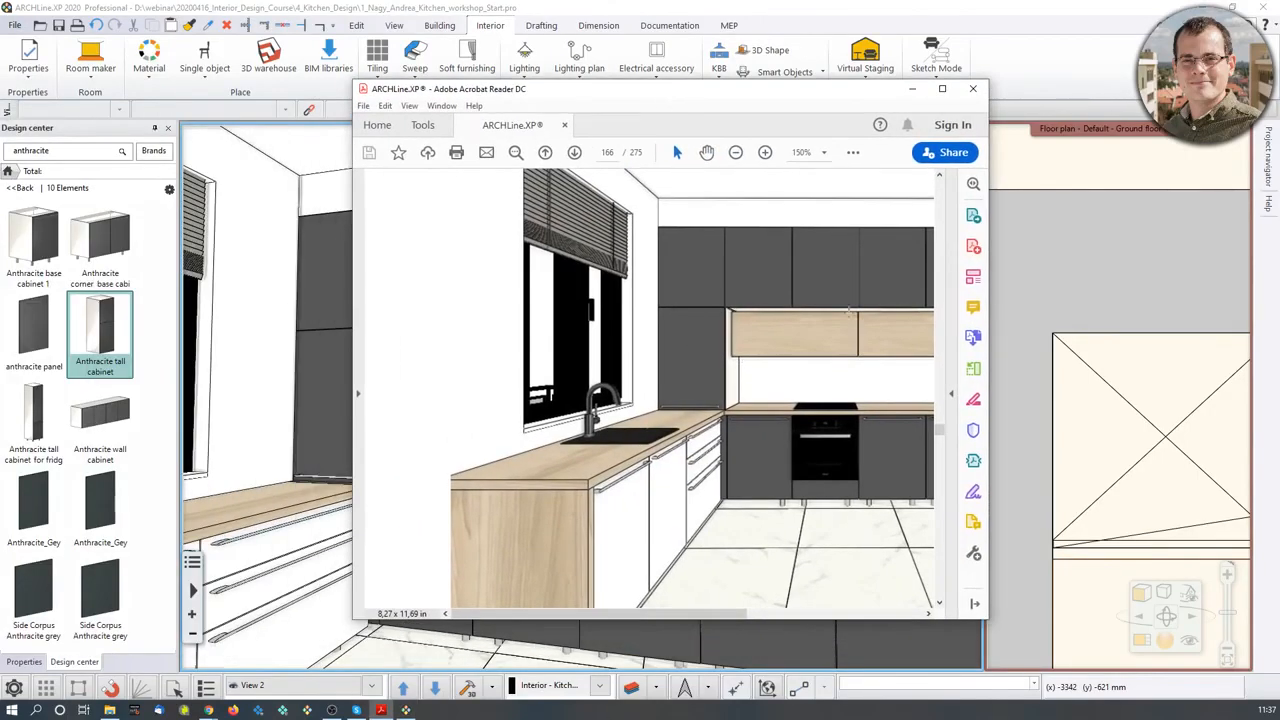
{"action": "left_click", "coordinate": [941, 89]}
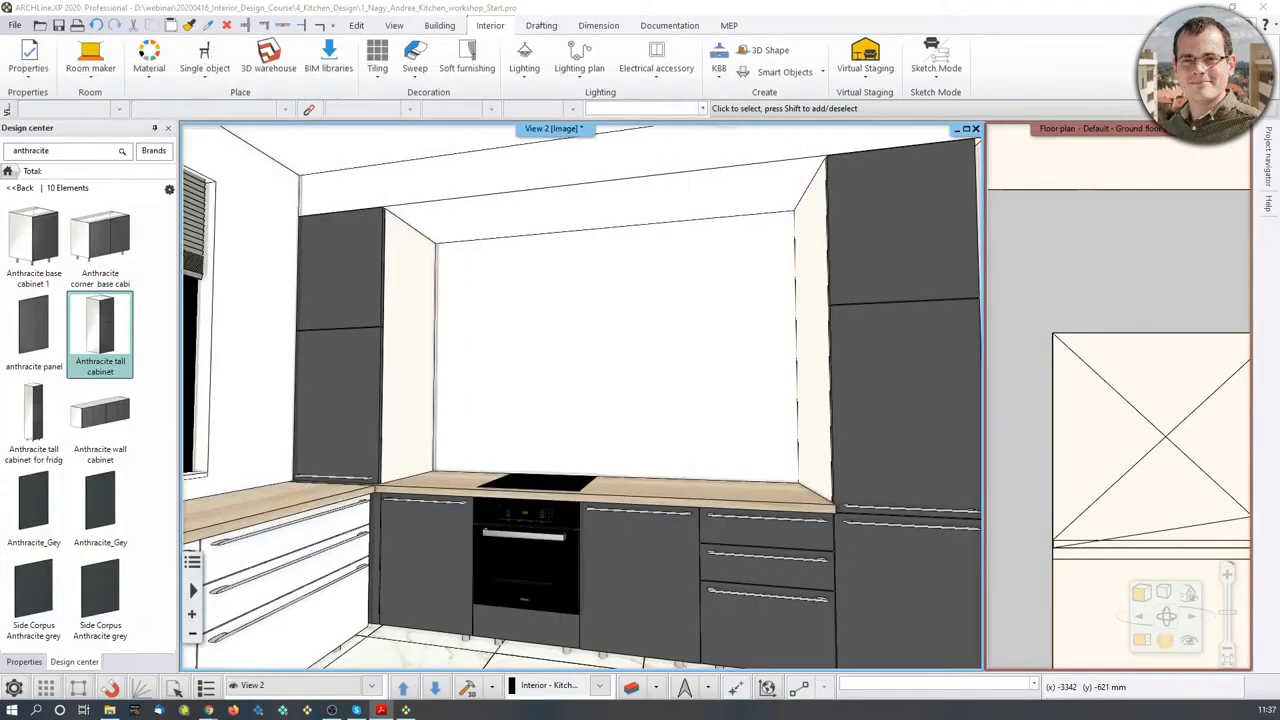
- Place the Anthracite wall cabinet on the floor plan over the hob section, near the corner tall cabinet
{"action": "middle_click_drag", "start_coordinate": [603, 323], "coordinate": [607, 328]}
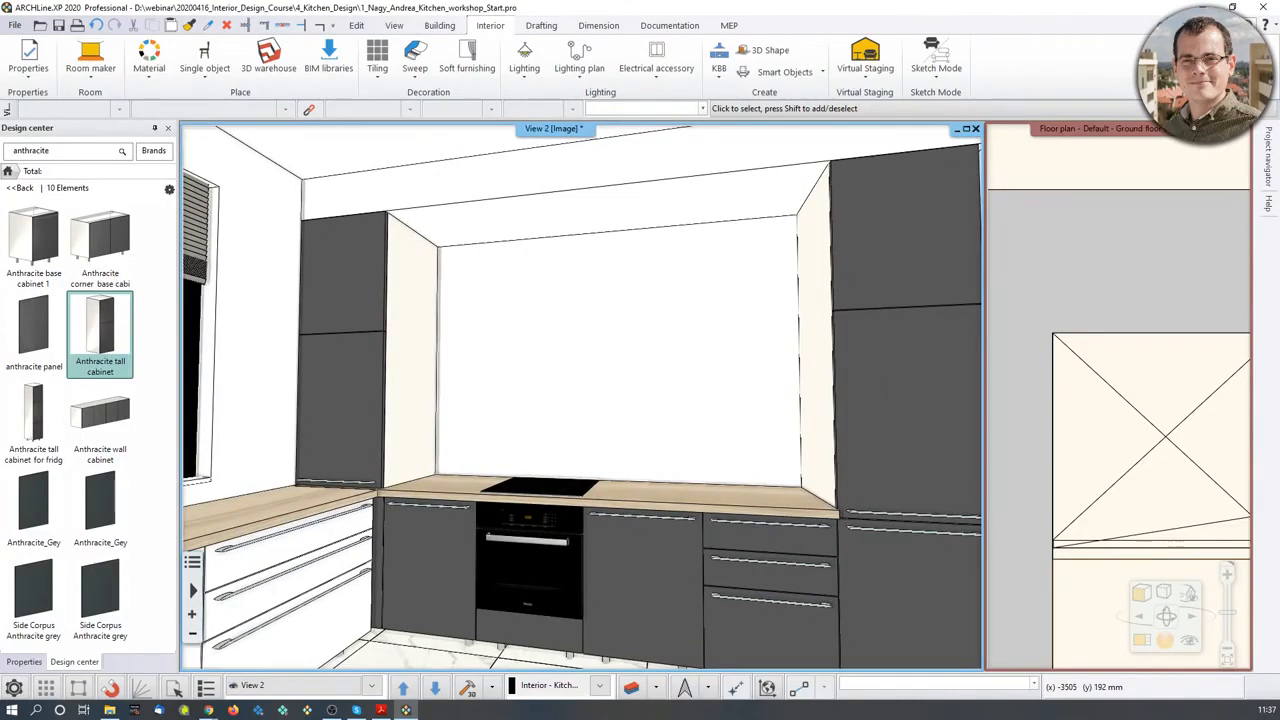
{"action": "mouse_move", "coordinate": [104, 428]}
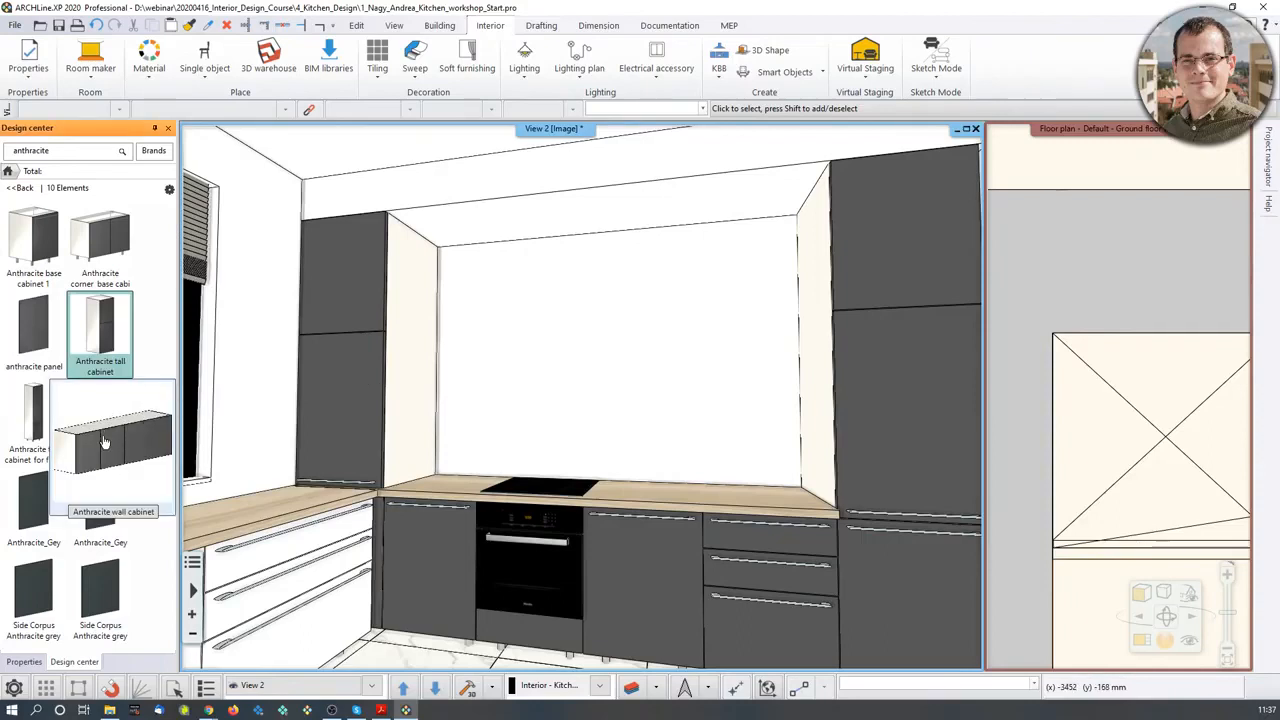
{"action": "middle_click_drag", "start_coordinate": [1184, 384], "coordinate": [1052, 326]}
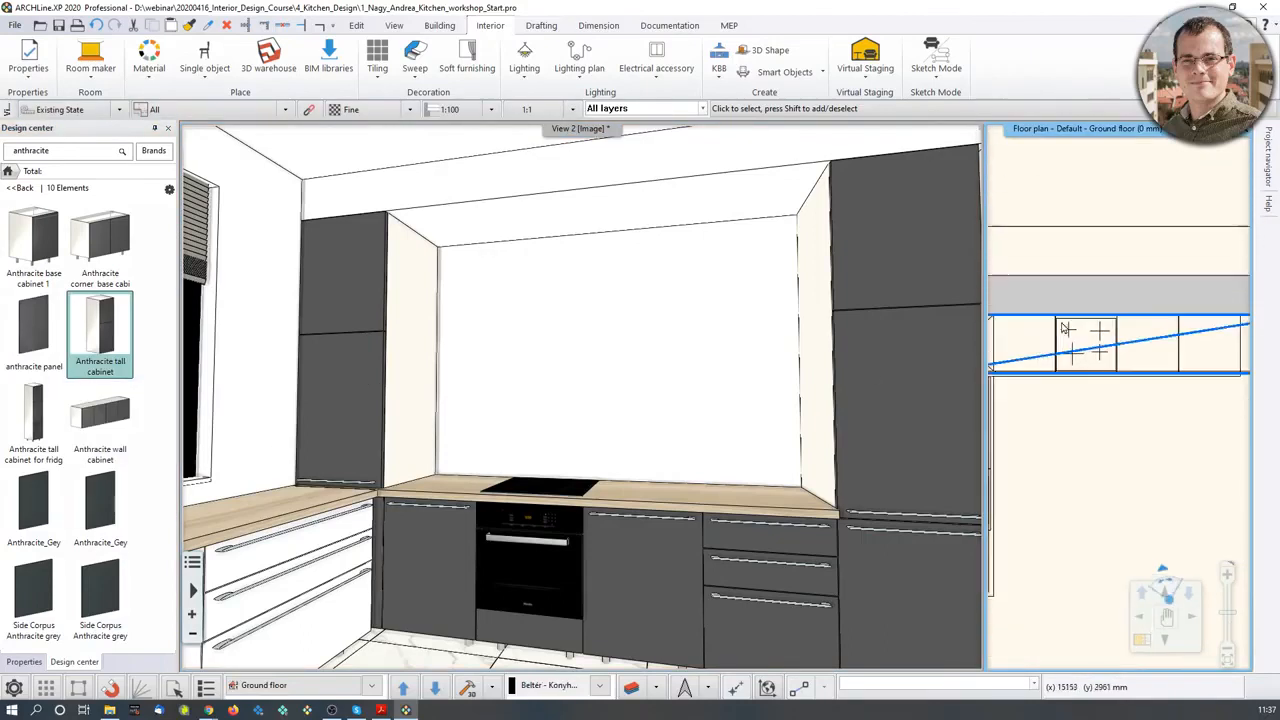
{"action": "left_click_drag", "start_coordinate": [102, 424], "coordinate": [1096, 436]}
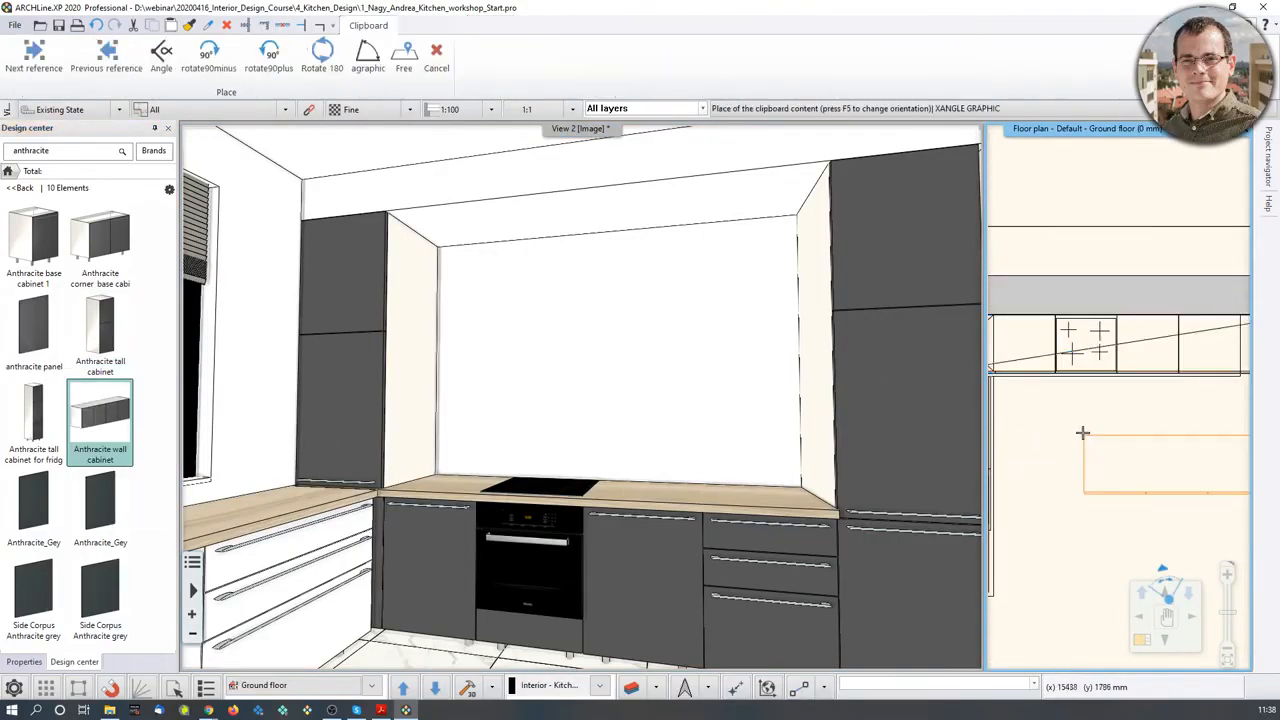
{"action": "middle_click_drag", "start_coordinate": [1027, 407], "coordinate": [1066, 427]}
{"action": "scroll", "coordinate": [1003, 355], "scroll_direction": "up", "scroll_amount": 3}
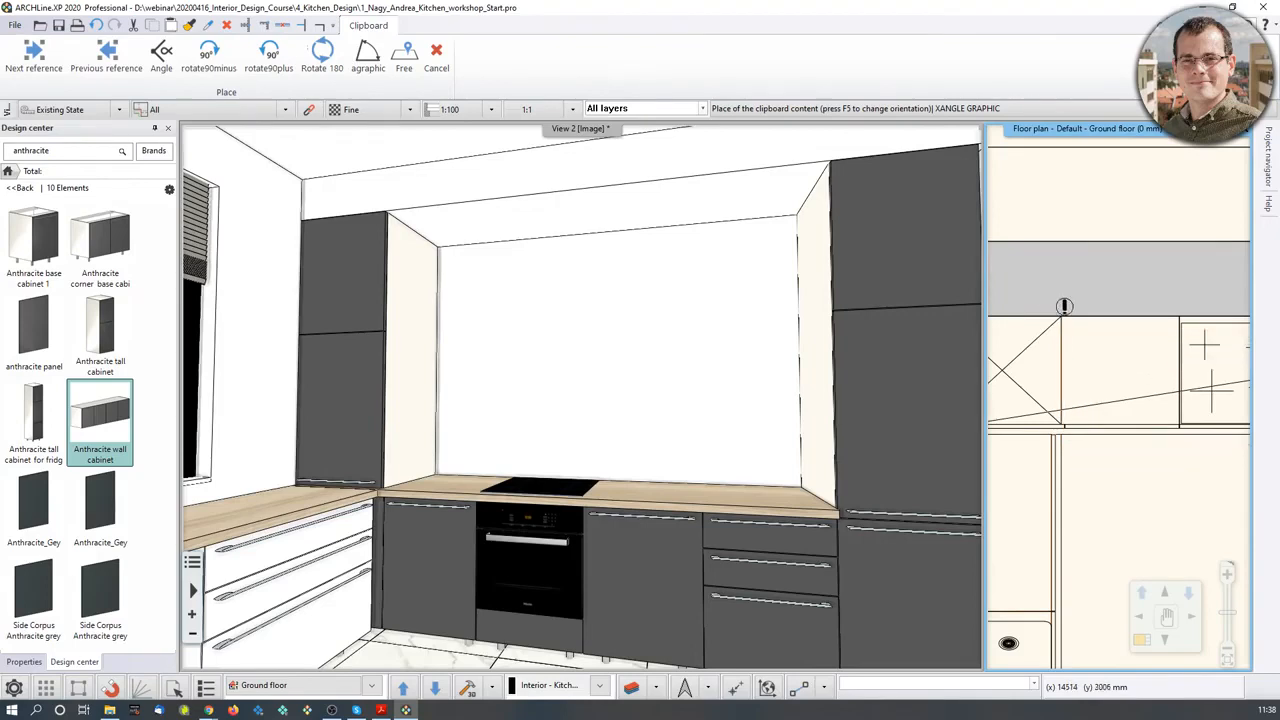
{"action": "left_click", "coordinate": [1090, 353]}
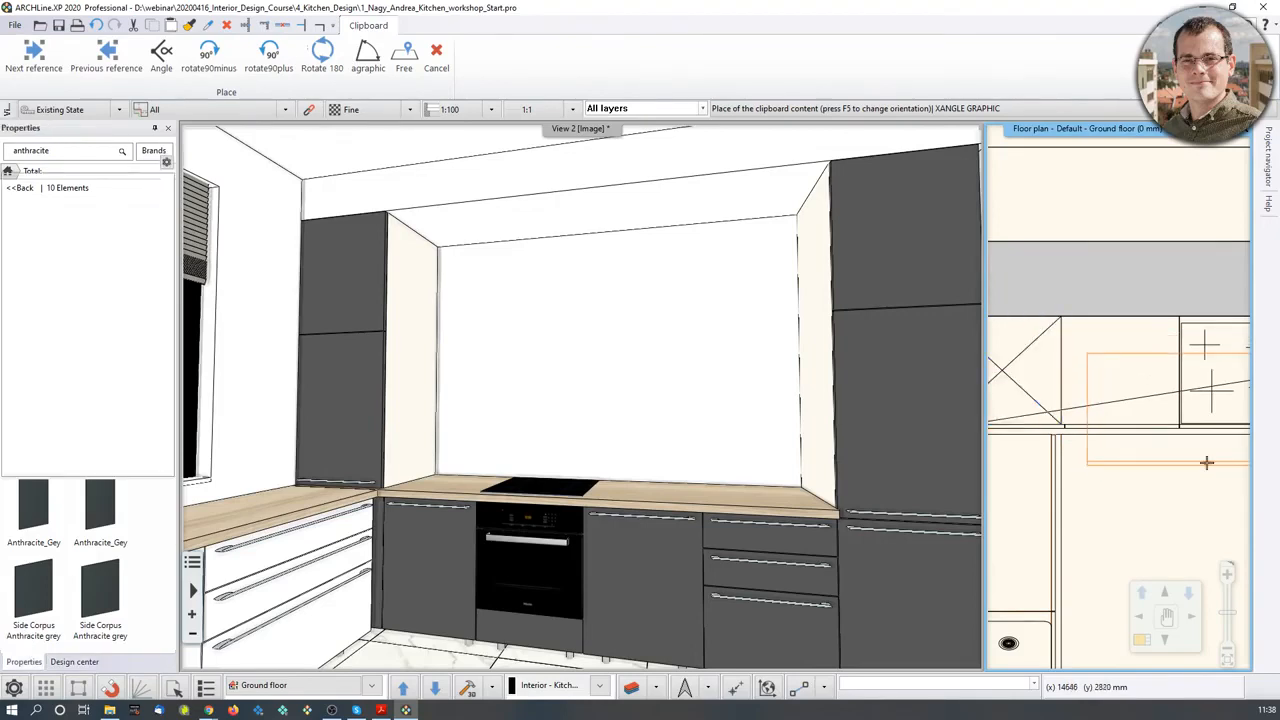
{"action": "left_click", "coordinate": [1098, 358]}
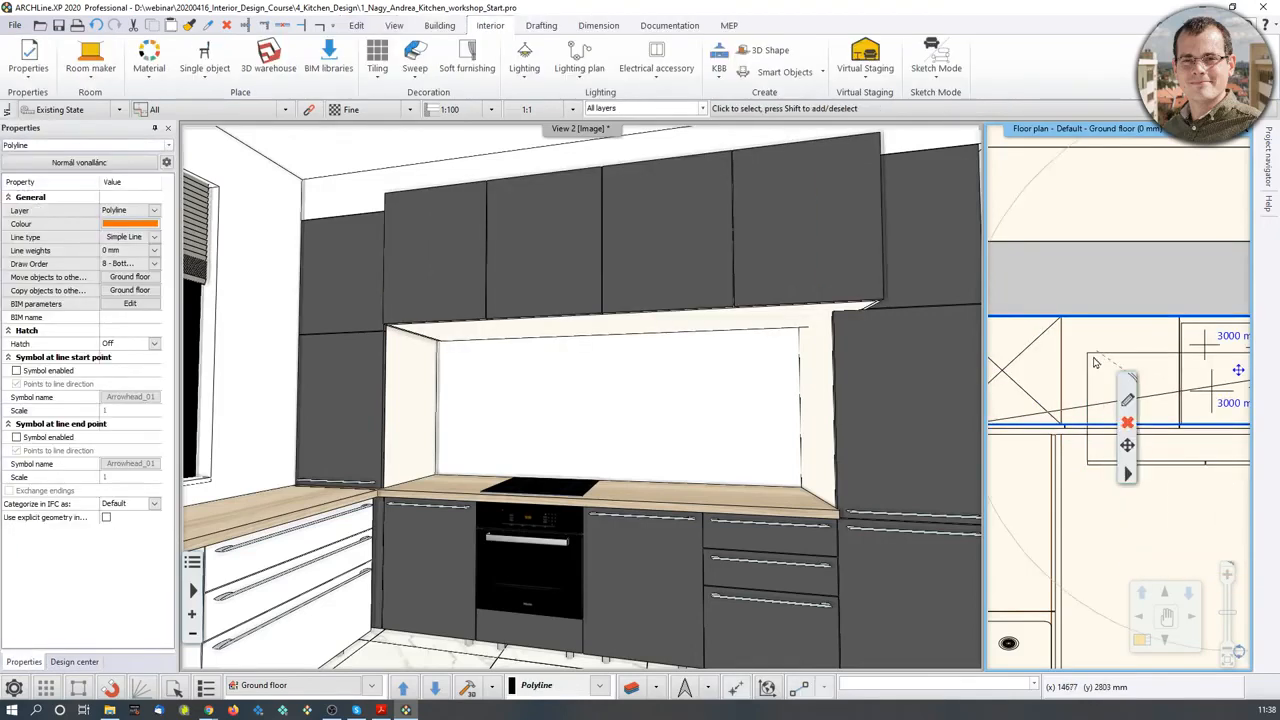
{"action": "left_click", "coordinate": [771, 325]}
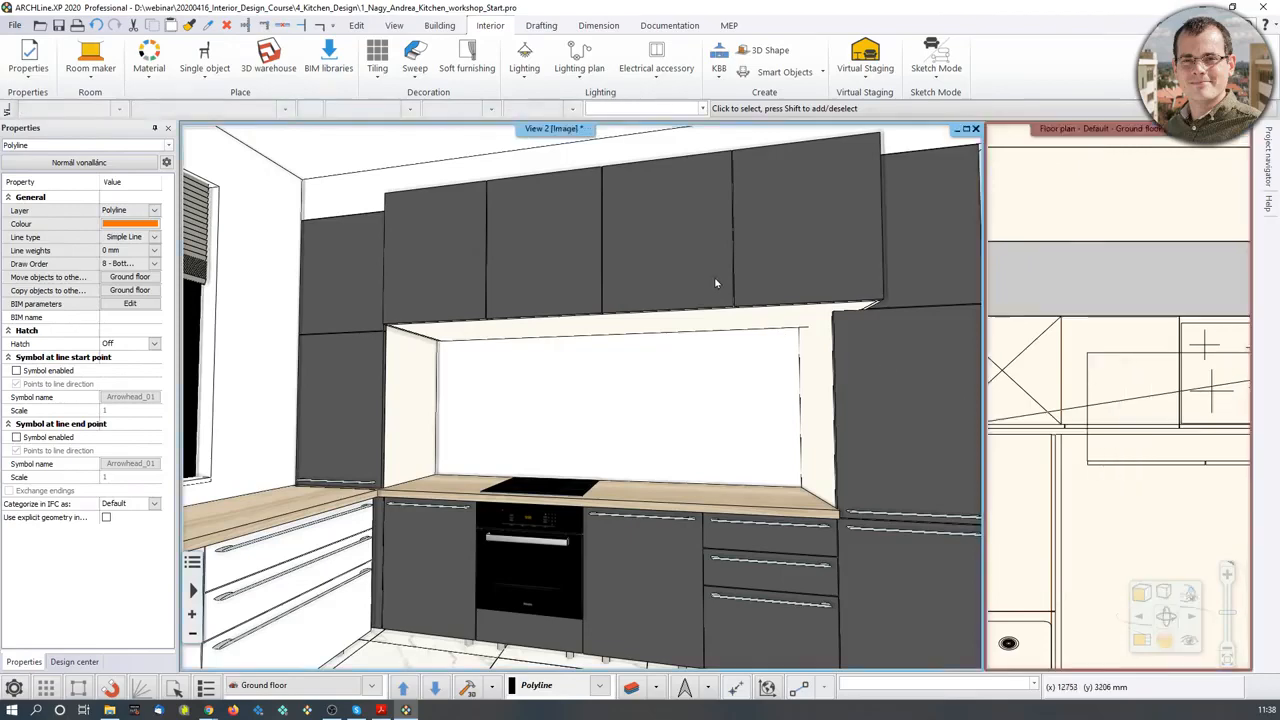
{"action": "scroll", "coordinate": [1115, 409], "scroll_direction": "down", "scroll_amount": 3}
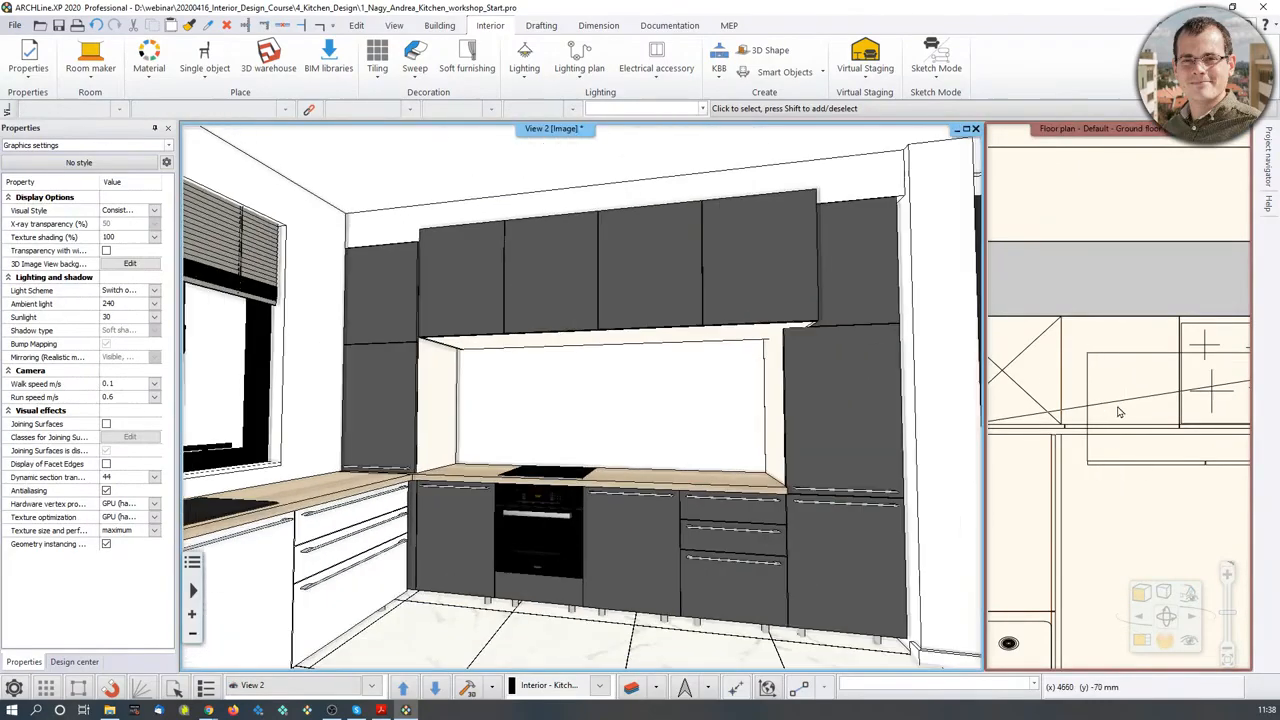
- Show the anthracite wall cabinet on the floor plan and move it by its back corner point to the wall corner beside the corner tall cabinet
{"action": "left_click", "coordinate": [1125, 411]}
{"action": "scroll", "coordinate": [1130, 411], "scroll_direction": "down", "scroll_amount": 3}
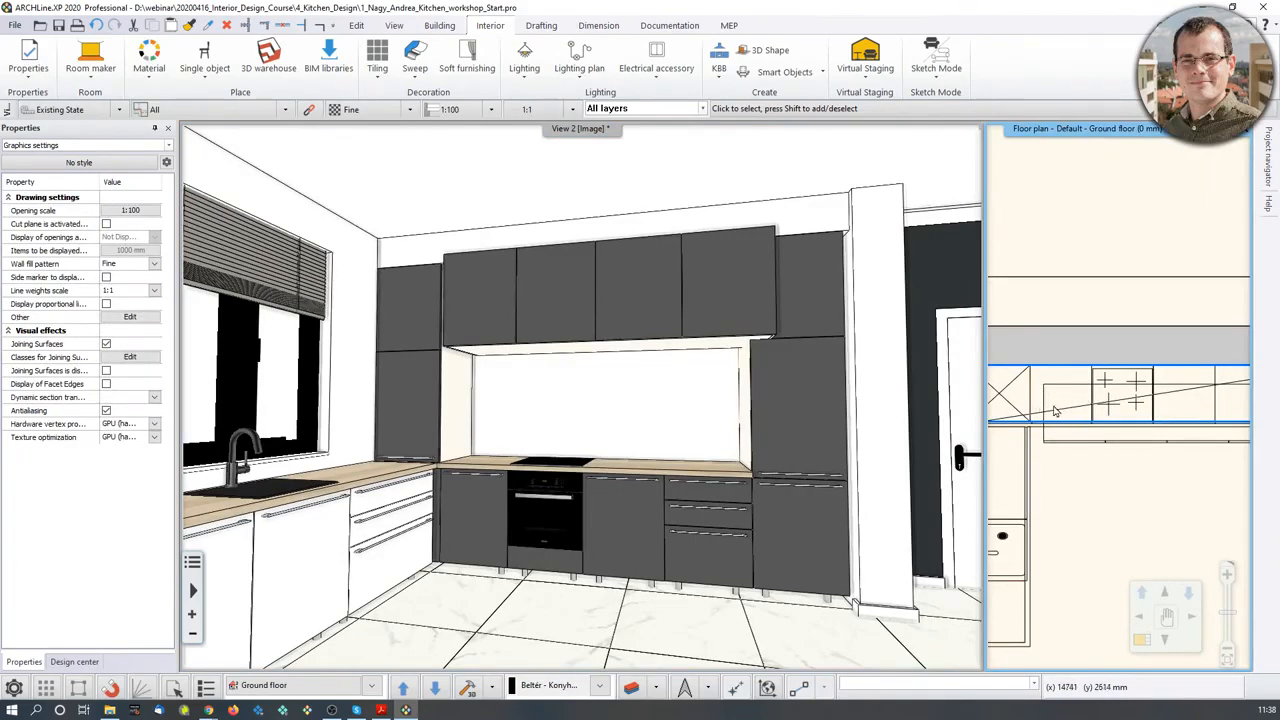
{"action": "left_click", "coordinate": [586, 305]}
{"action": "left_click", "coordinate": [585, 304]}
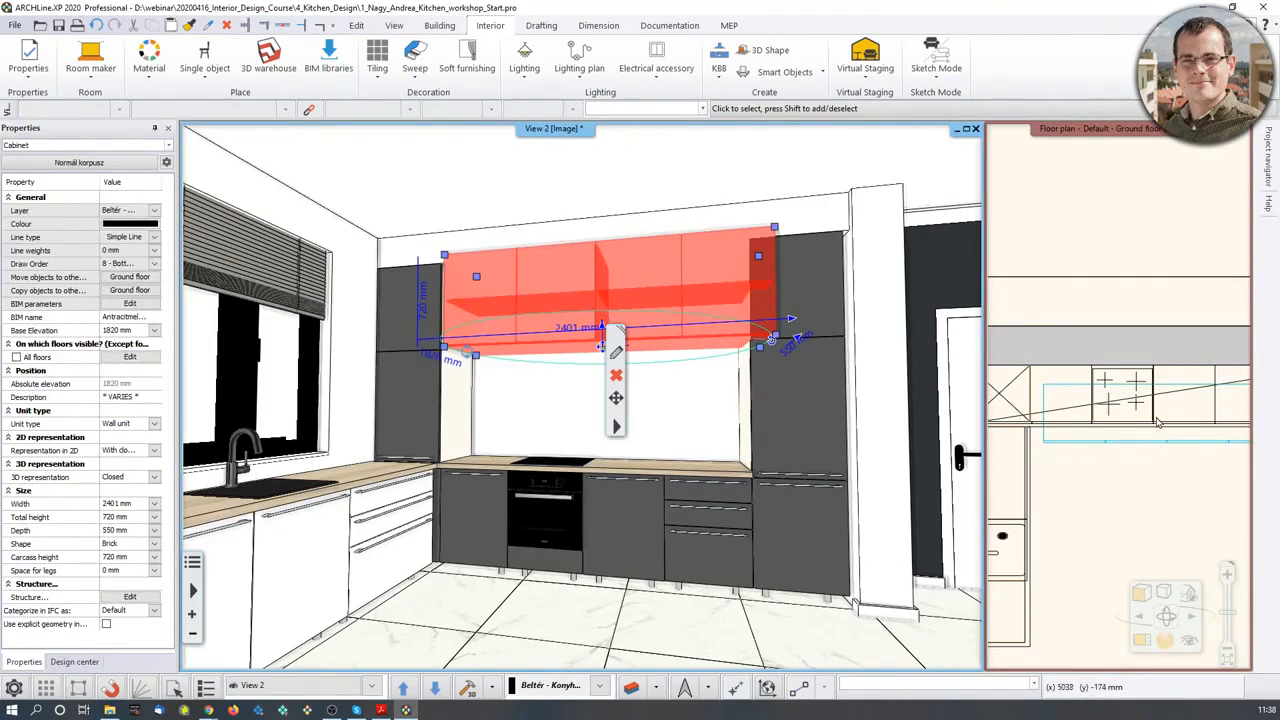
{"action": "right_click", "coordinate": [563, 305]}
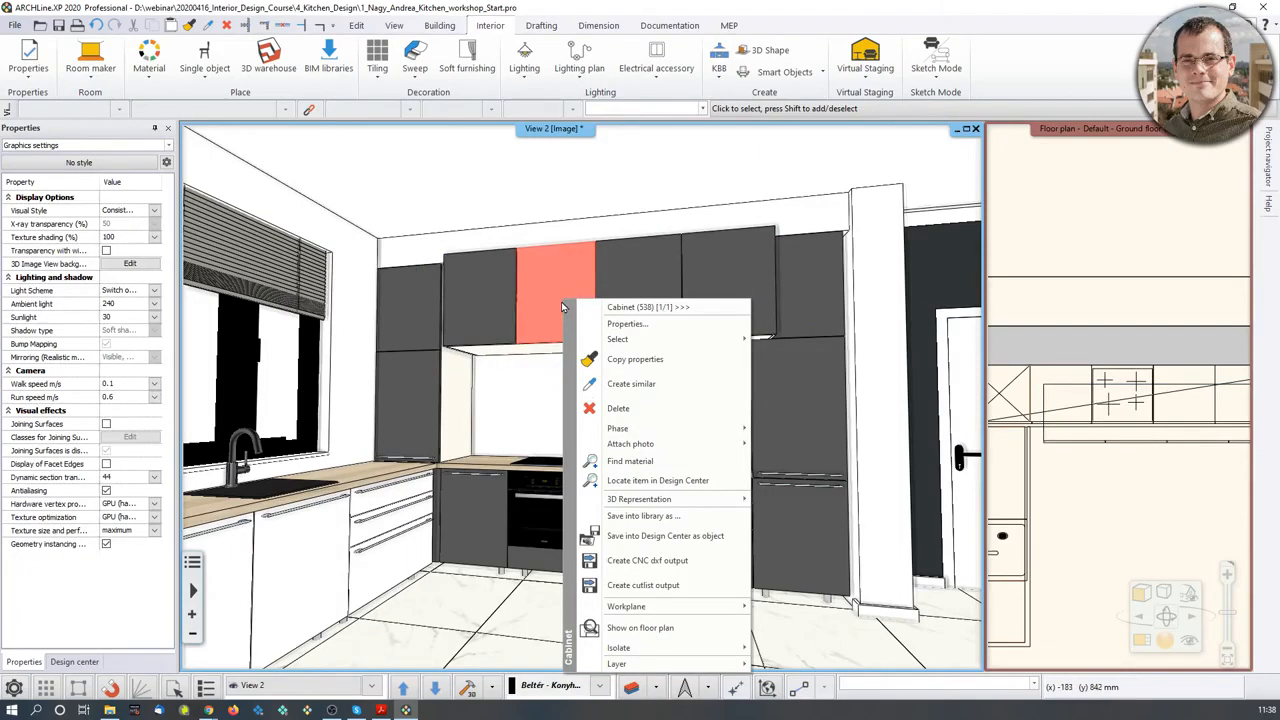
{"action": "left_click", "coordinate": [640, 627]}
{"action": "scroll", "coordinate": [1098, 395], "scroll_direction": "up", "scroll_amount": 5}
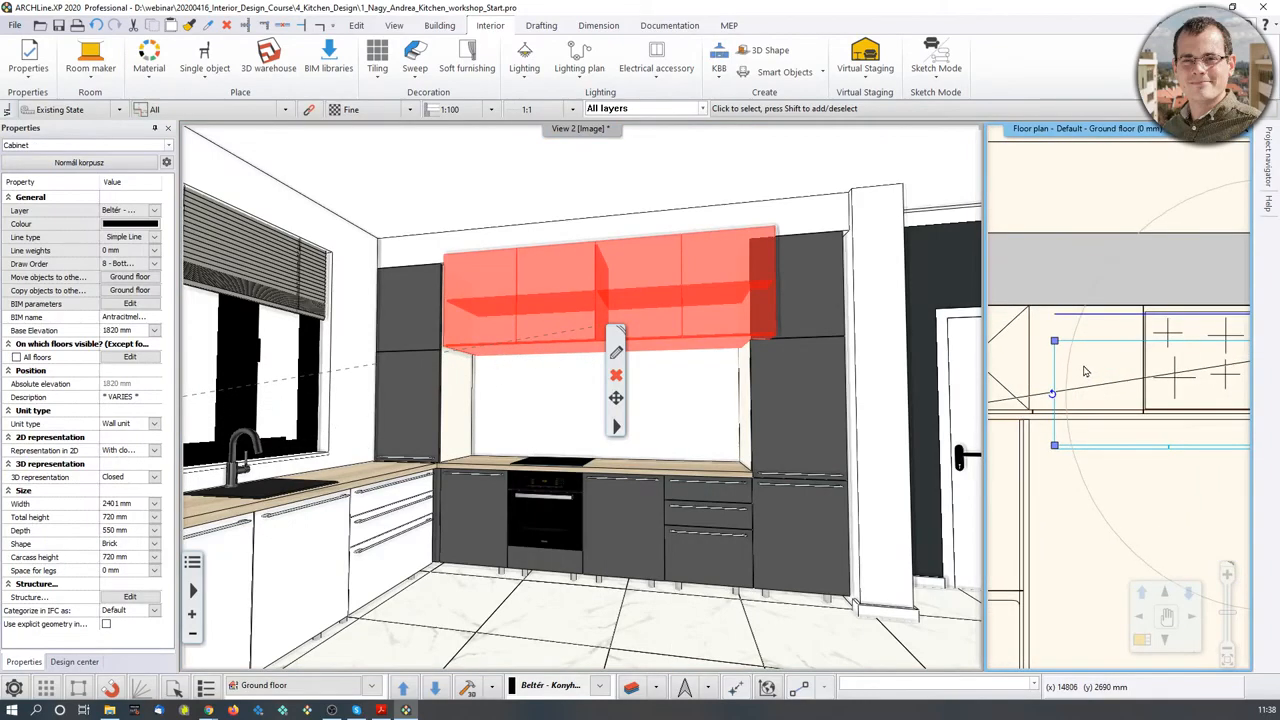
{"action": "left_click", "coordinate": [1054, 341]}
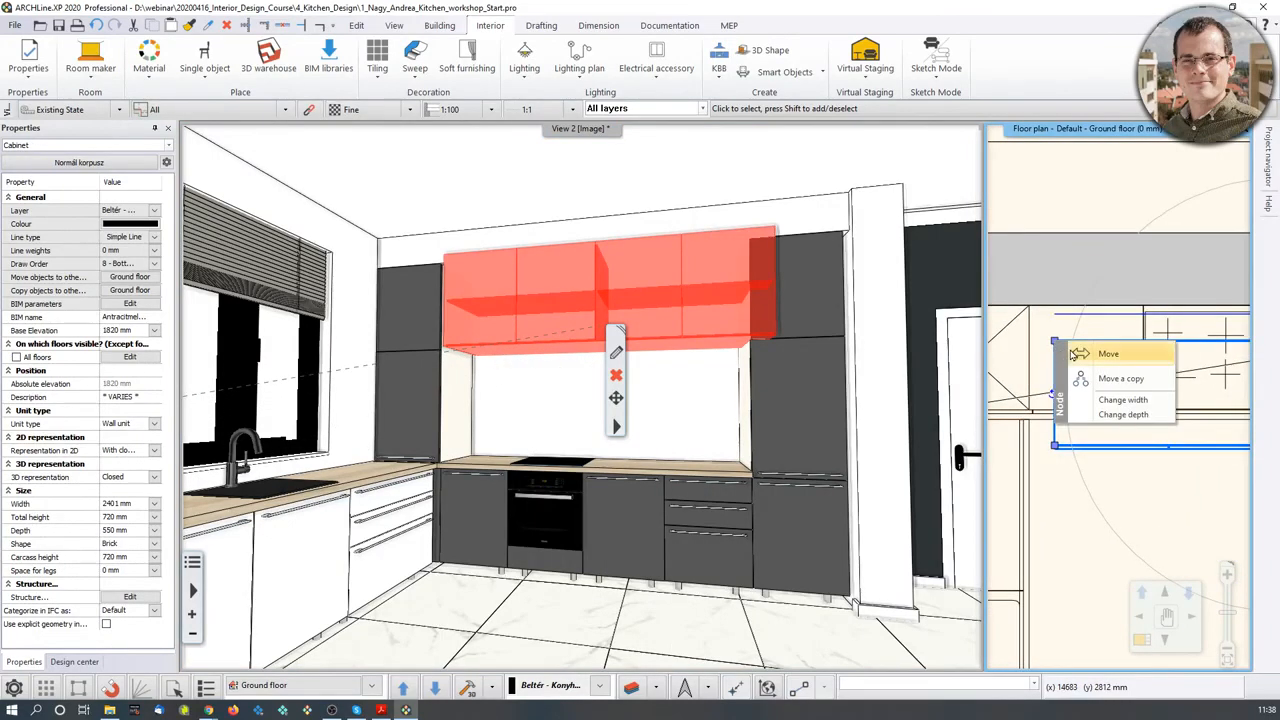
{"action": "left_click", "coordinate": [1075, 354]}
{"action": "left_click", "coordinate": [1052, 338]}
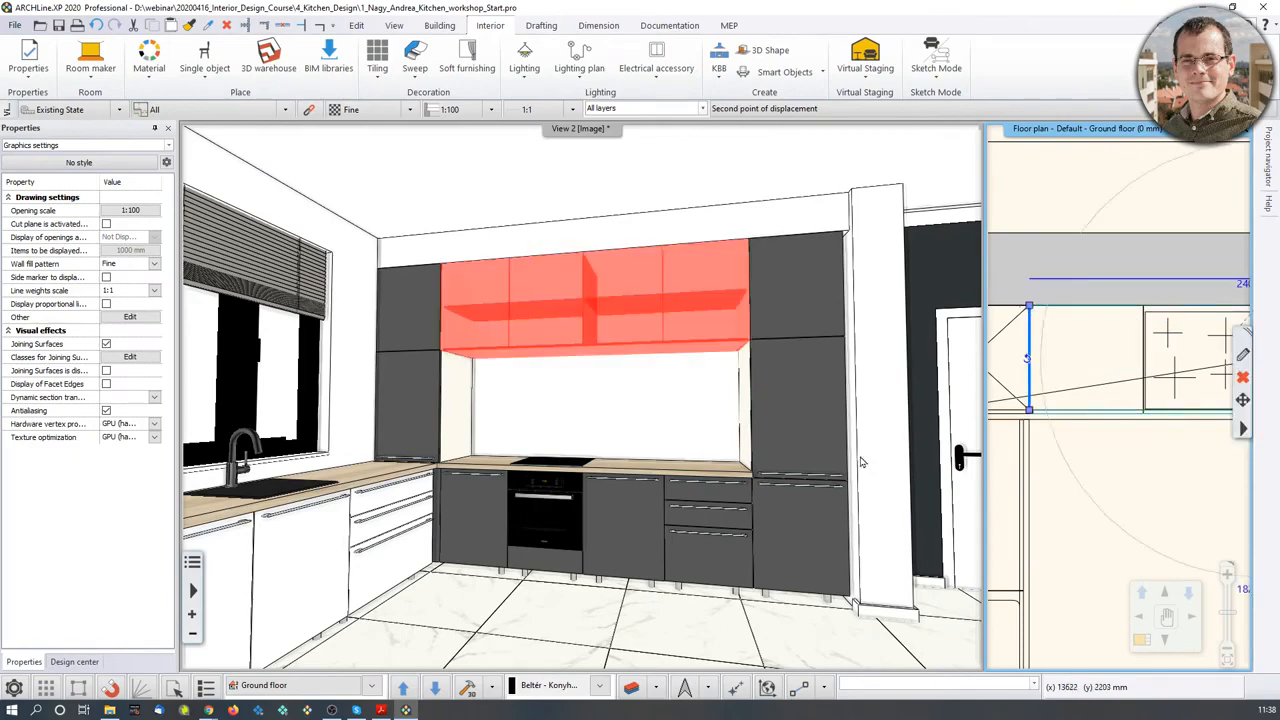
{"action": "left_click", "coordinate": [669, 414]}
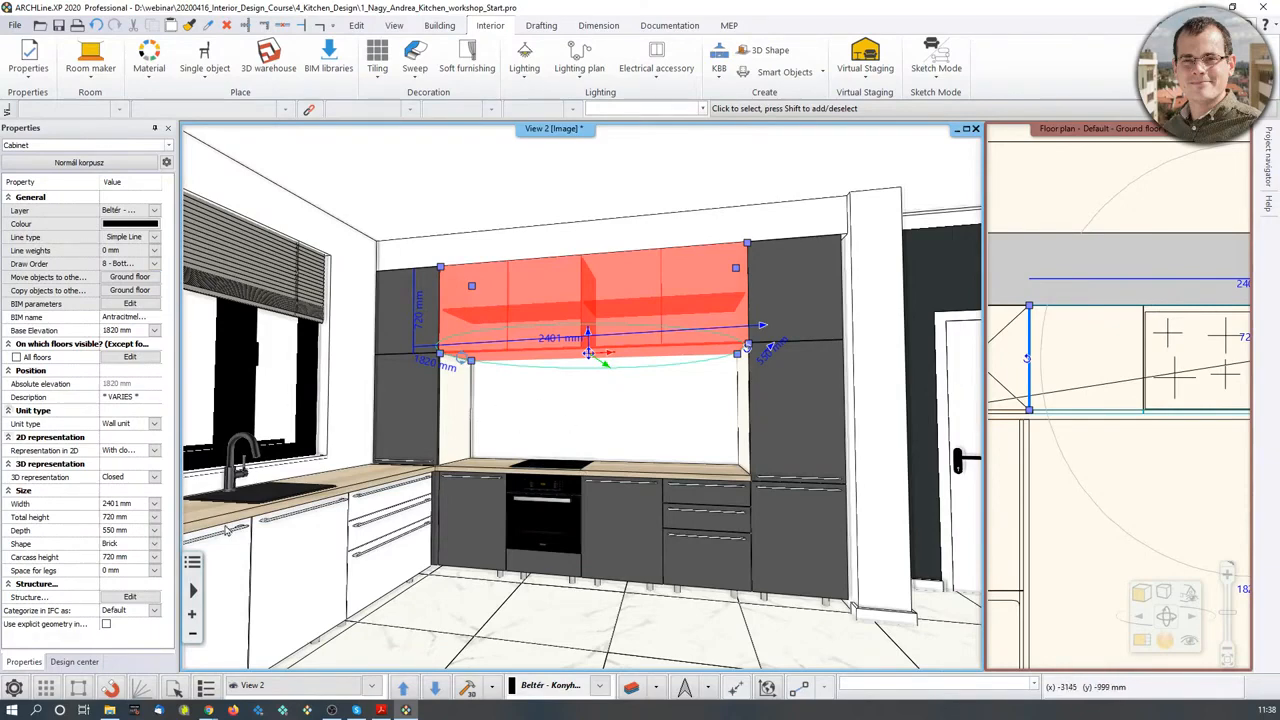
{"action": "key", "text": "Escape"}
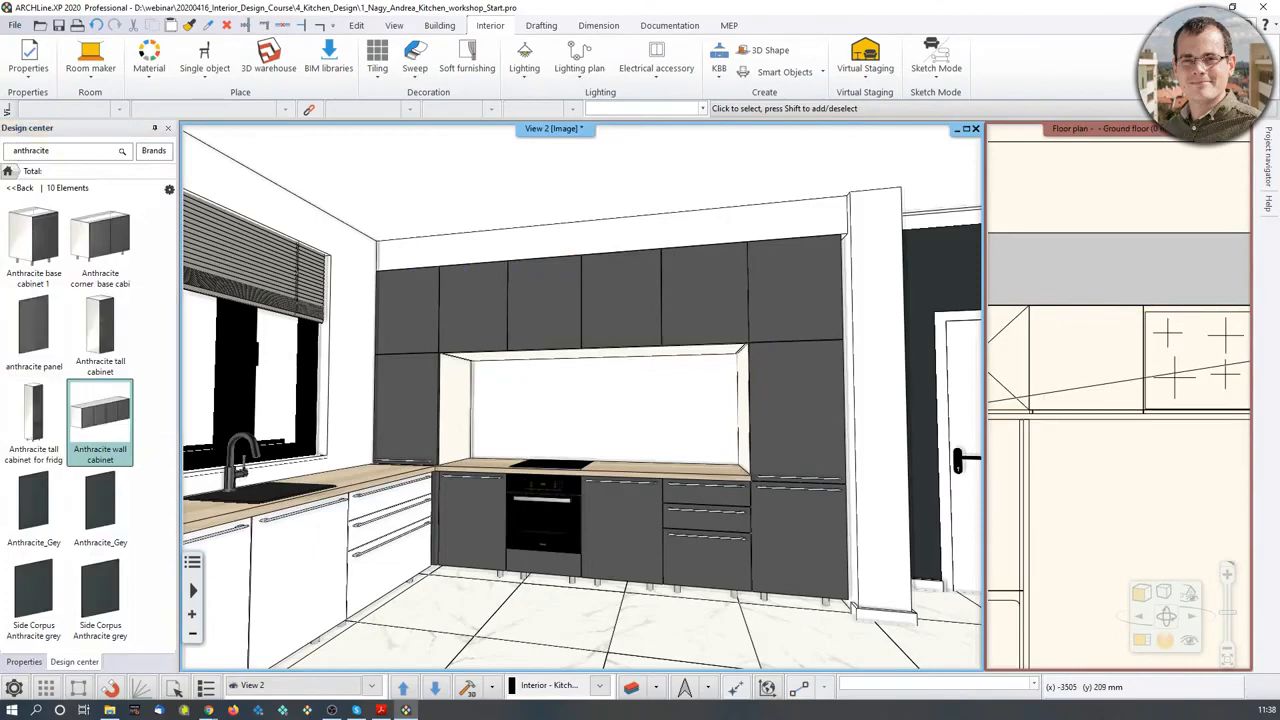
- Search the library for "wall cabinet opening upward" and place that cabinet at the back wall, starting beside the corner tall cabinet
{"action": "double_click", "coordinate": [40, 151]}
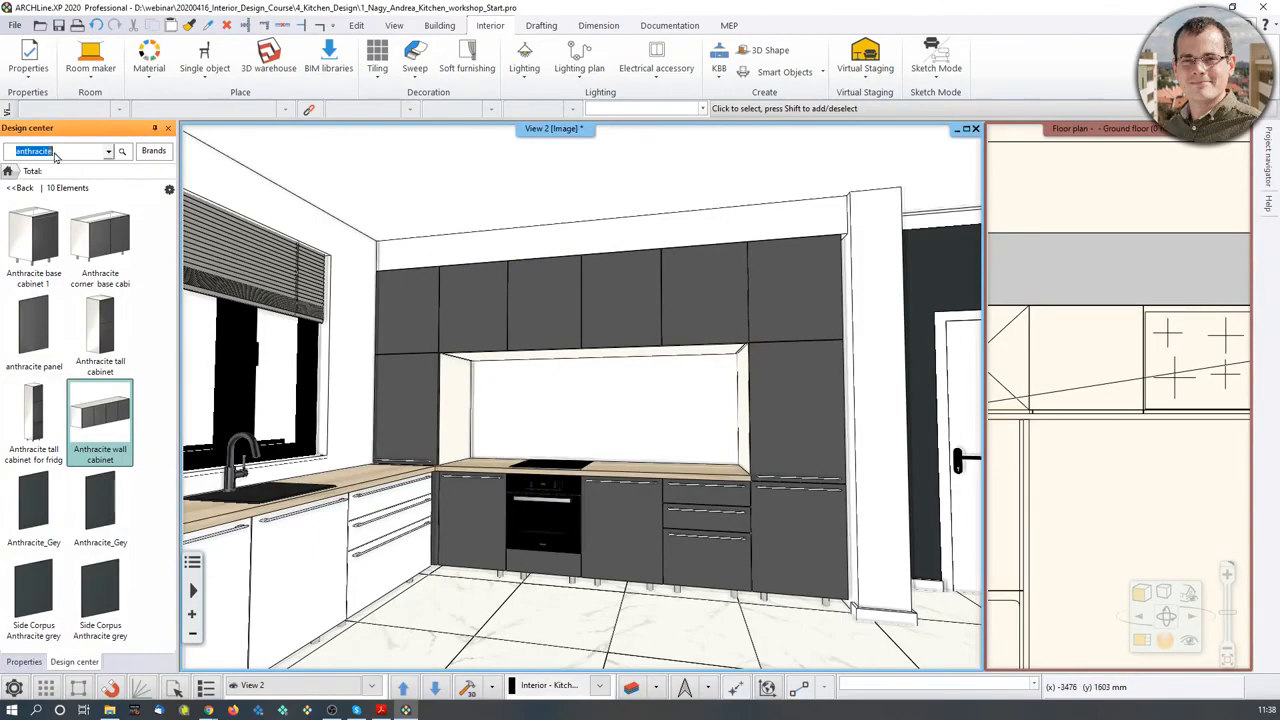
{"action": "type", "text": "wall cab"}
{"action": "type", "text": "inet opening upward"}
{"action": "key", "text": "Return"}
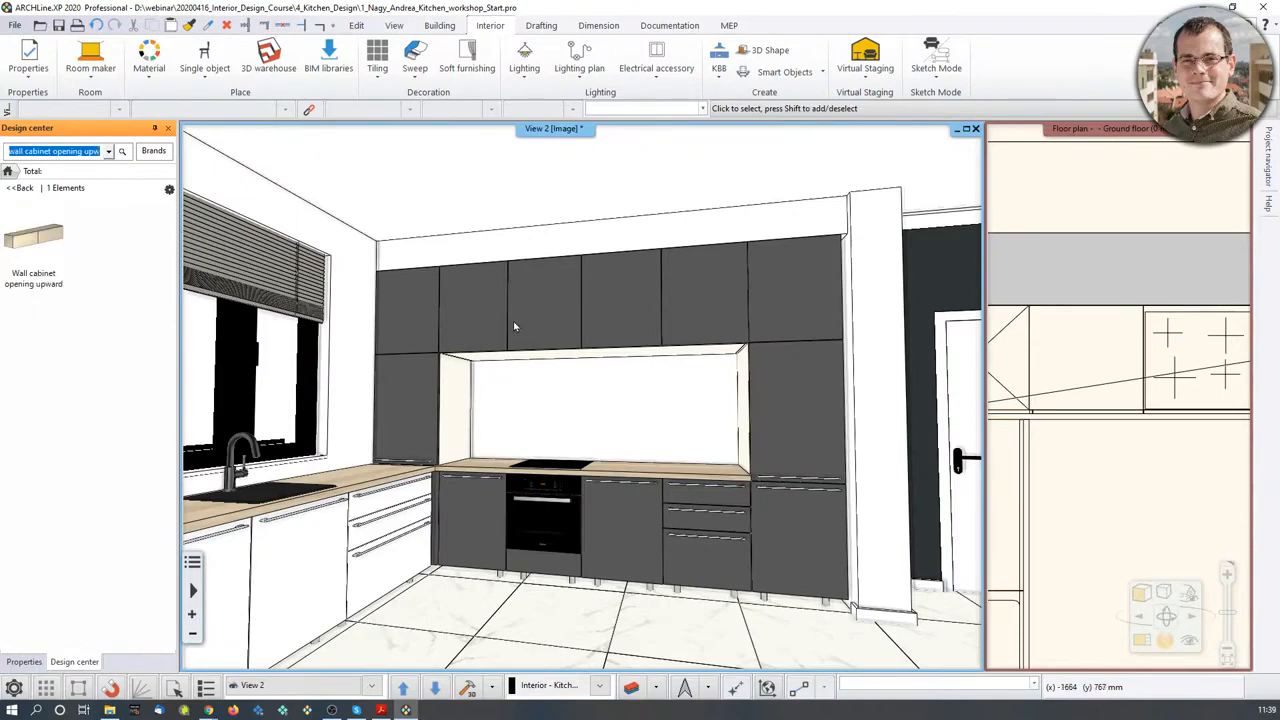
{"action": "left_click", "coordinate": [1098, 372]}
{"action": "scroll", "coordinate": [1094, 373], "scroll_direction": "down", "scroll_amount": 3}
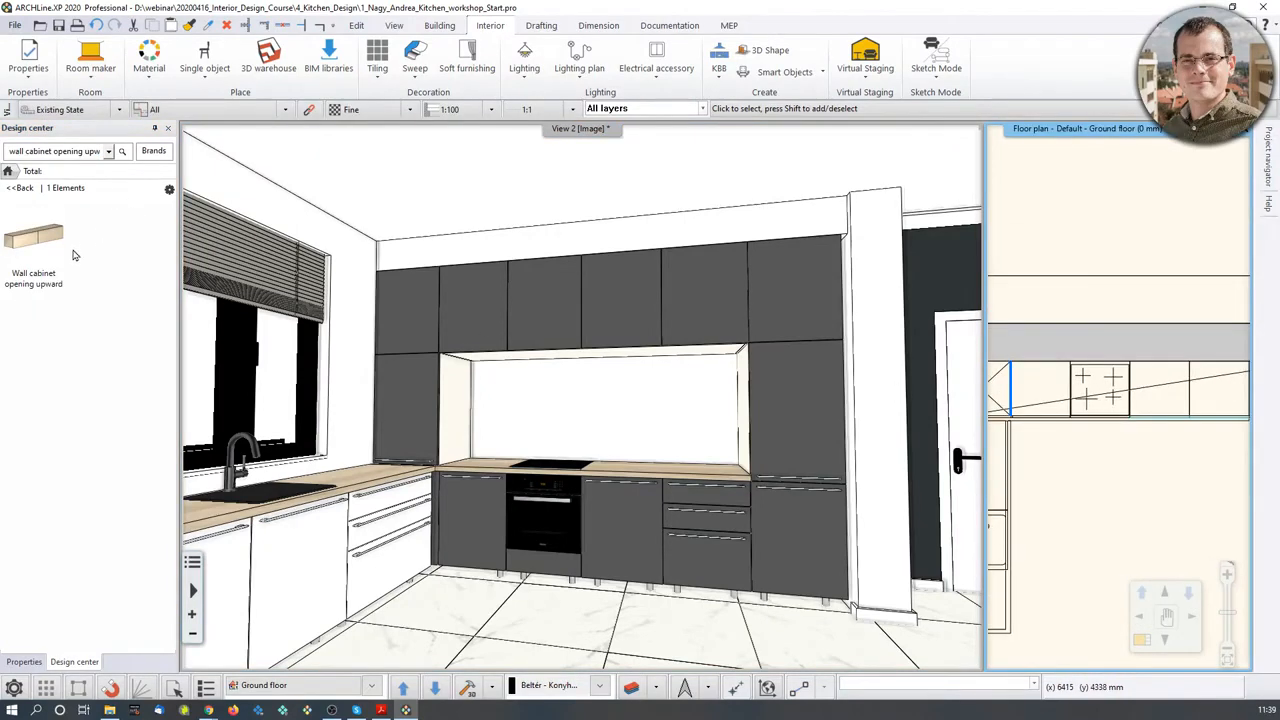
{"action": "left_click", "coordinate": [33, 240]}
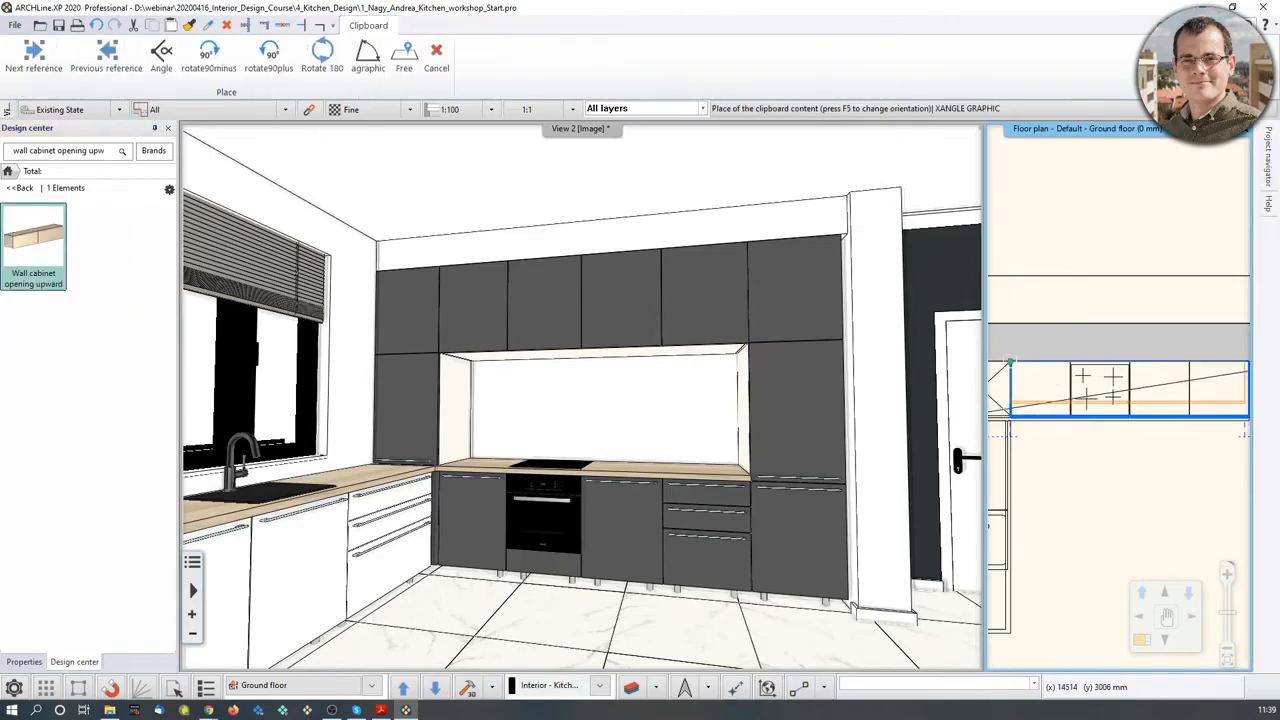
{"action": "left_click", "coordinate": [1011, 362]}
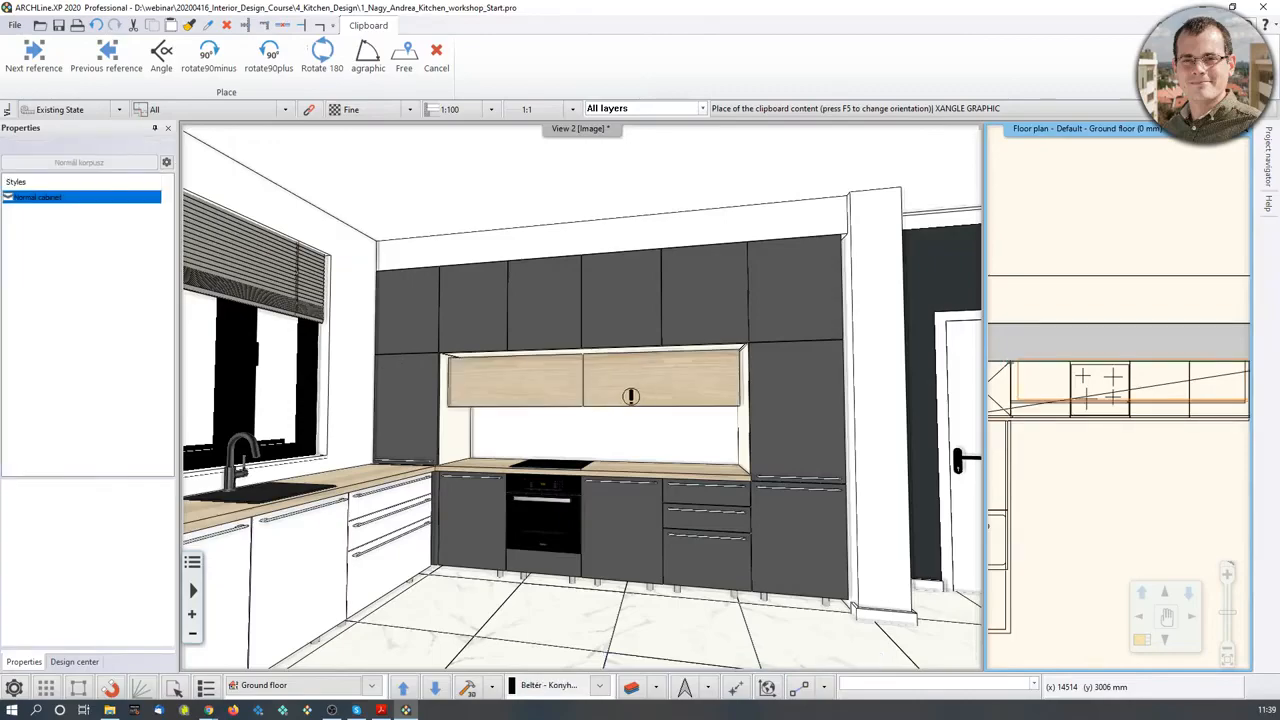
- Examine the niche around the wooden wall cabinet and compare it with the finished kitchen picture on page 169 of the workshop PDF
{"action": "scroll", "coordinate": [562, 400], "scroll_direction": "up", "scroll_amount": 5}
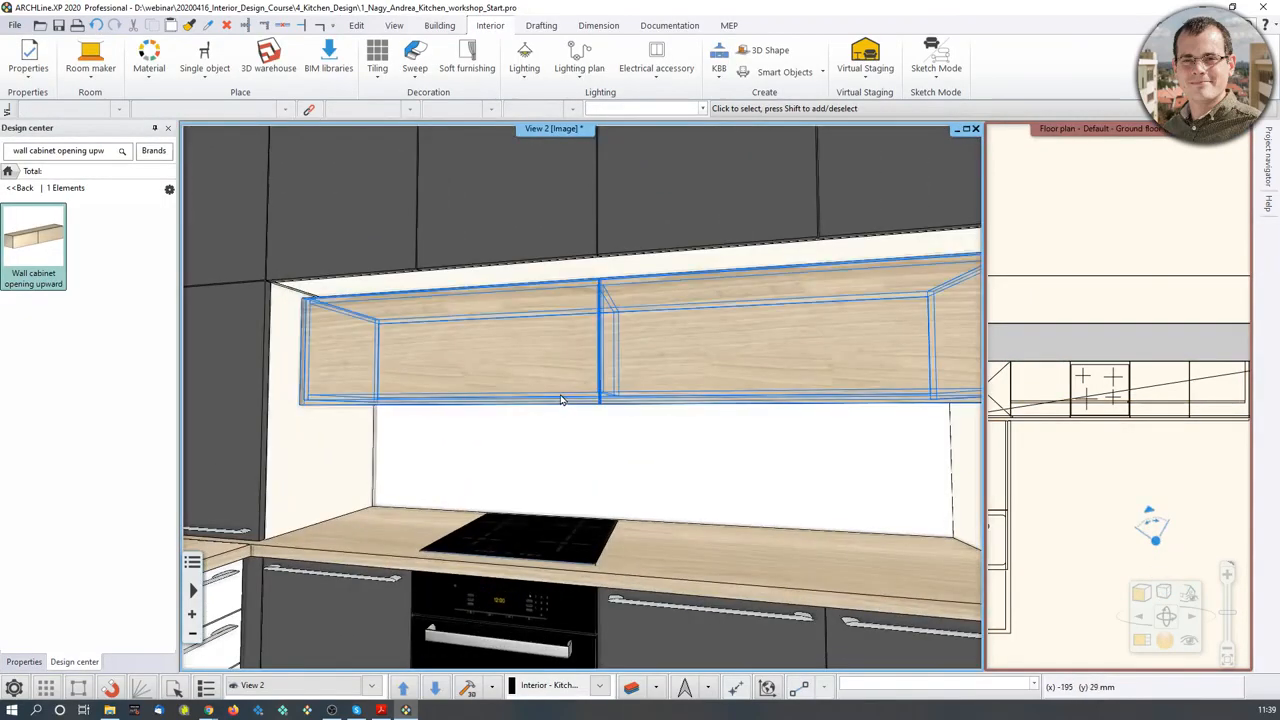
{"action": "scroll", "coordinate": [562, 400], "scroll_direction": "up", "scroll_amount": 5}
{"action": "scroll", "coordinate": [562, 400], "scroll_direction": "down", "scroll_amount": 3}
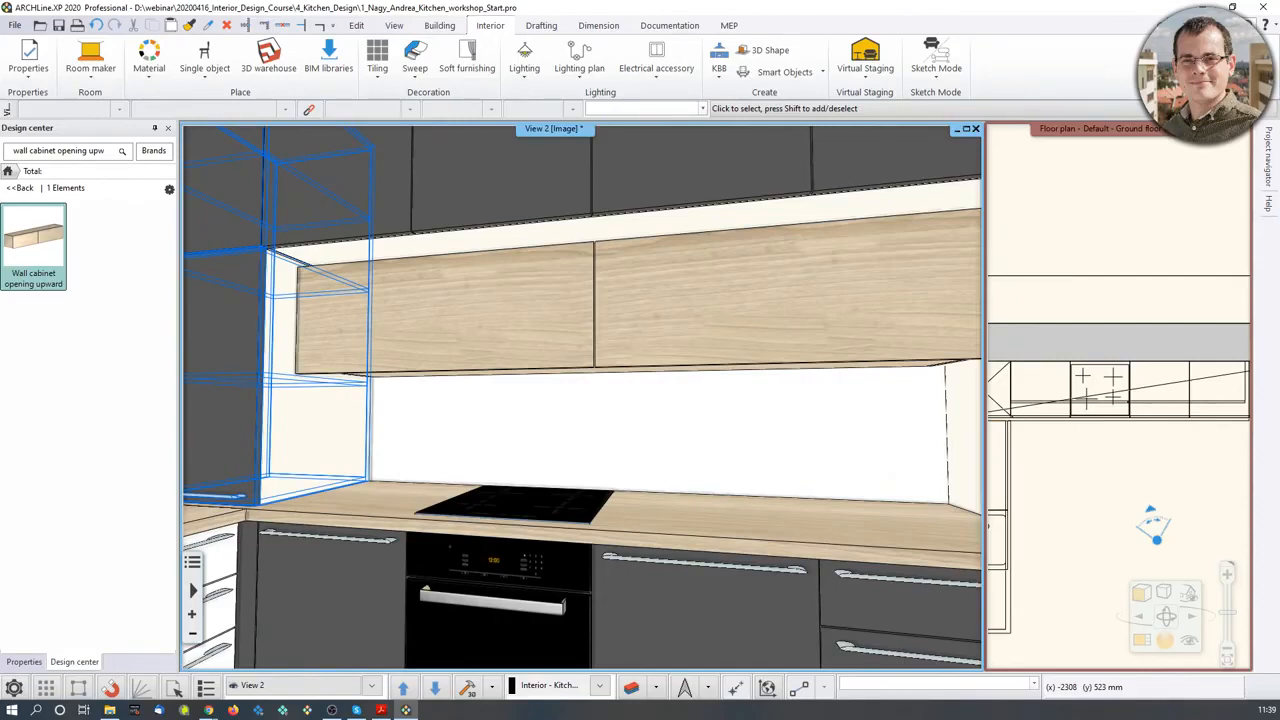
{"action": "left_click_drag", "start_coordinate": [0, 84], "coordinate": [536, 92]}
{"action": "double_click", "coordinate": [536, 92]}
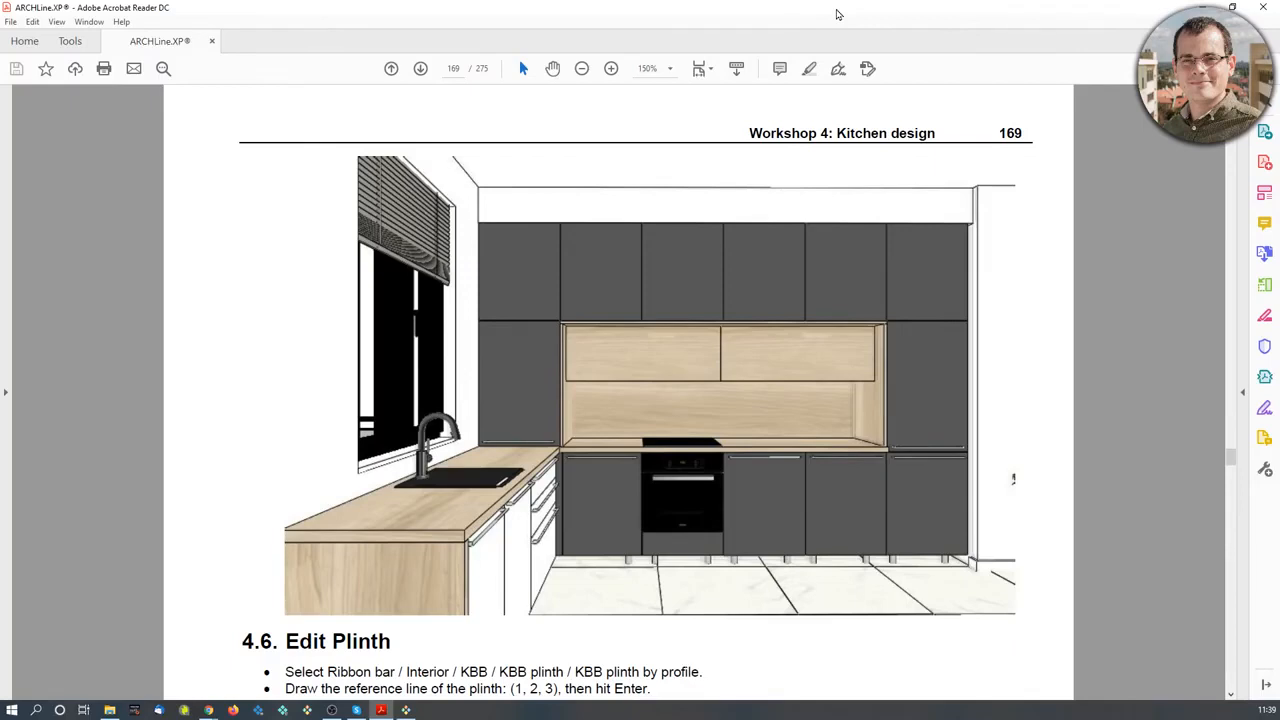
{"action": "left_click_drag", "start_coordinate": [838, 14], "coordinate": [0, 46]}
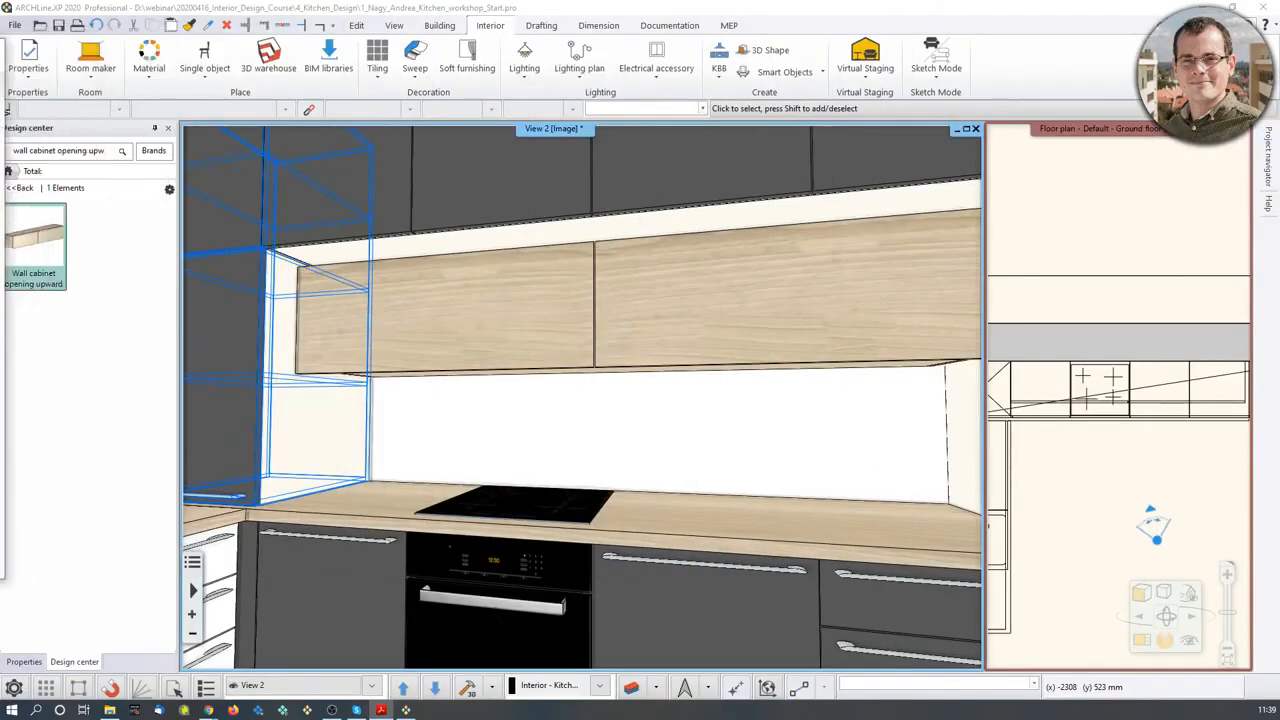
{"action": "left_click", "coordinate": [376, 323]}
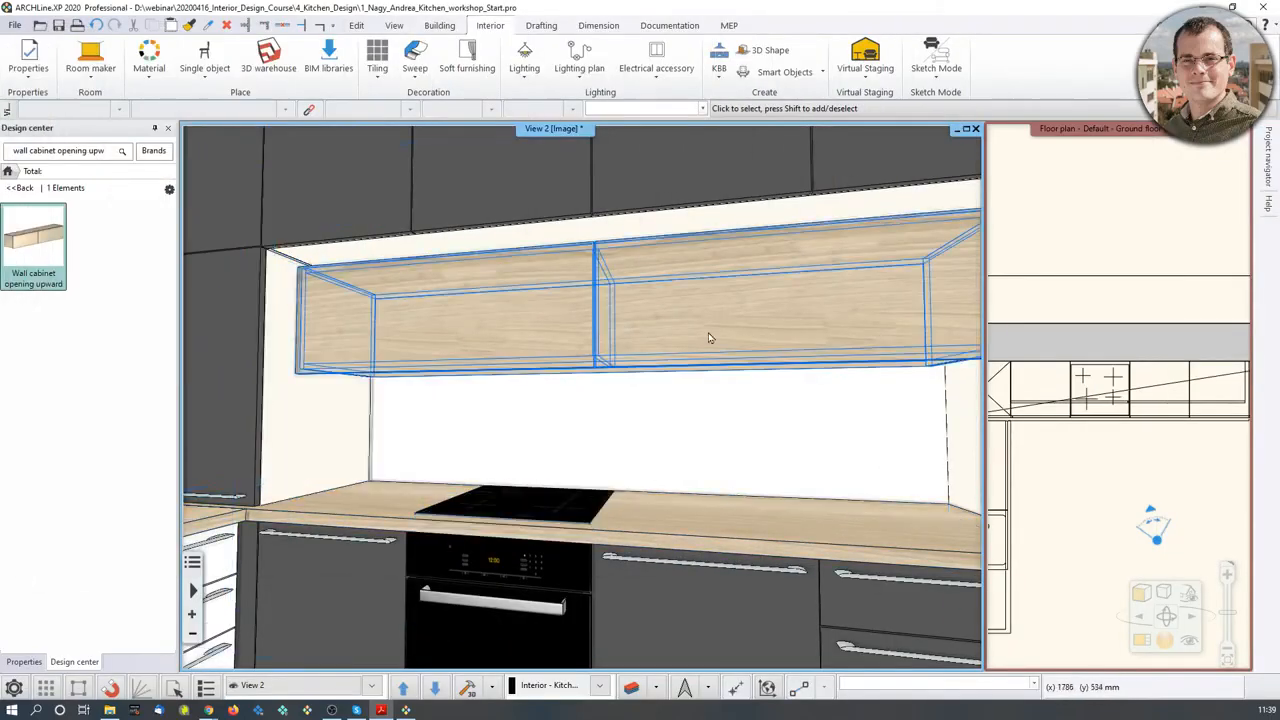
{"action": "right_click_drag", "start_coordinate": [496, 426], "coordinate": [546, 443]}
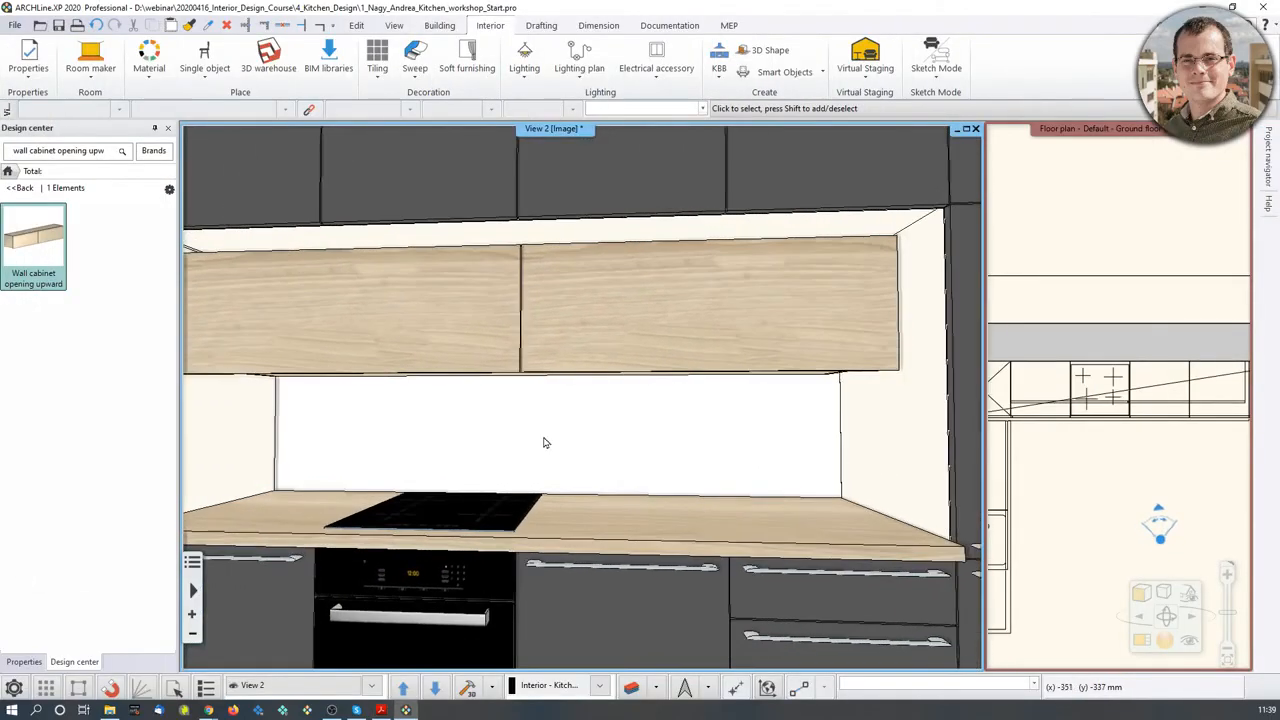
{"action": "middle_click_drag", "start_coordinate": [564, 459], "coordinate": [634, 468]}
{"action": "scroll", "coordinate": [634, 468], "scroll_direction": "down", "scroll_amount": 2}
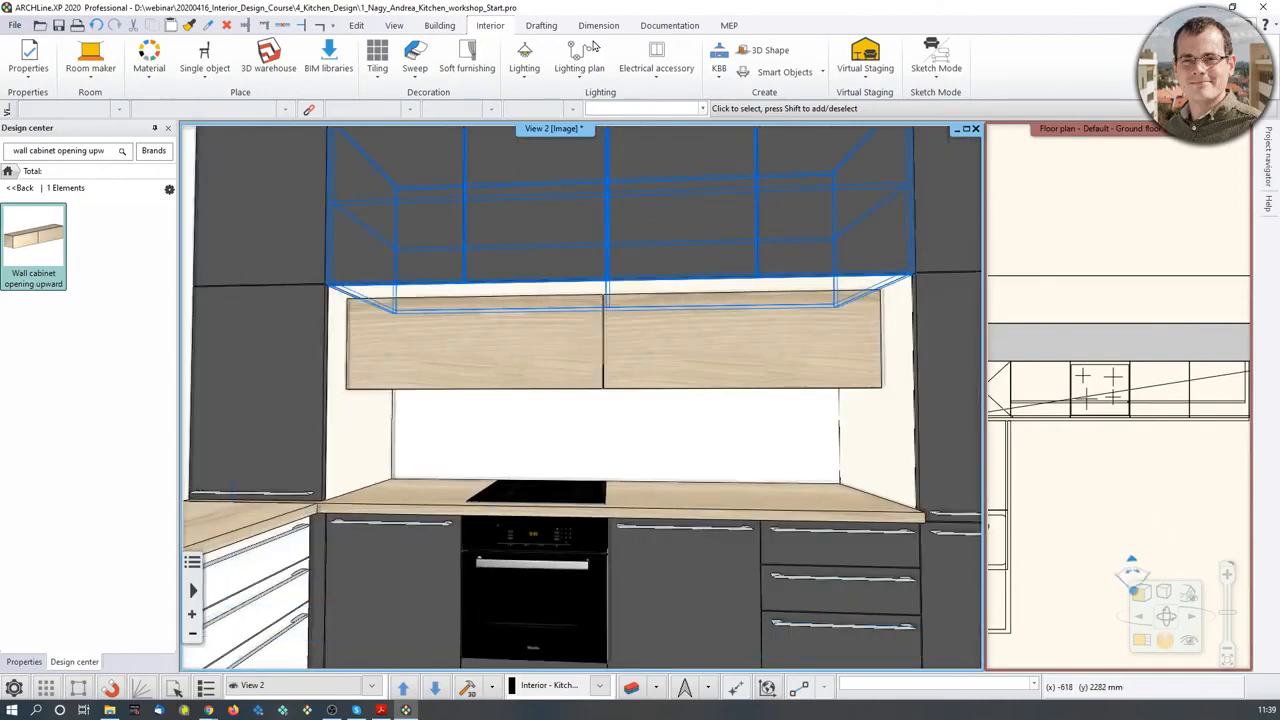
- Make the floor plan the main view and frame the back wall with the hob section
{"action": "left_click", "coordinate": [728, 74]}
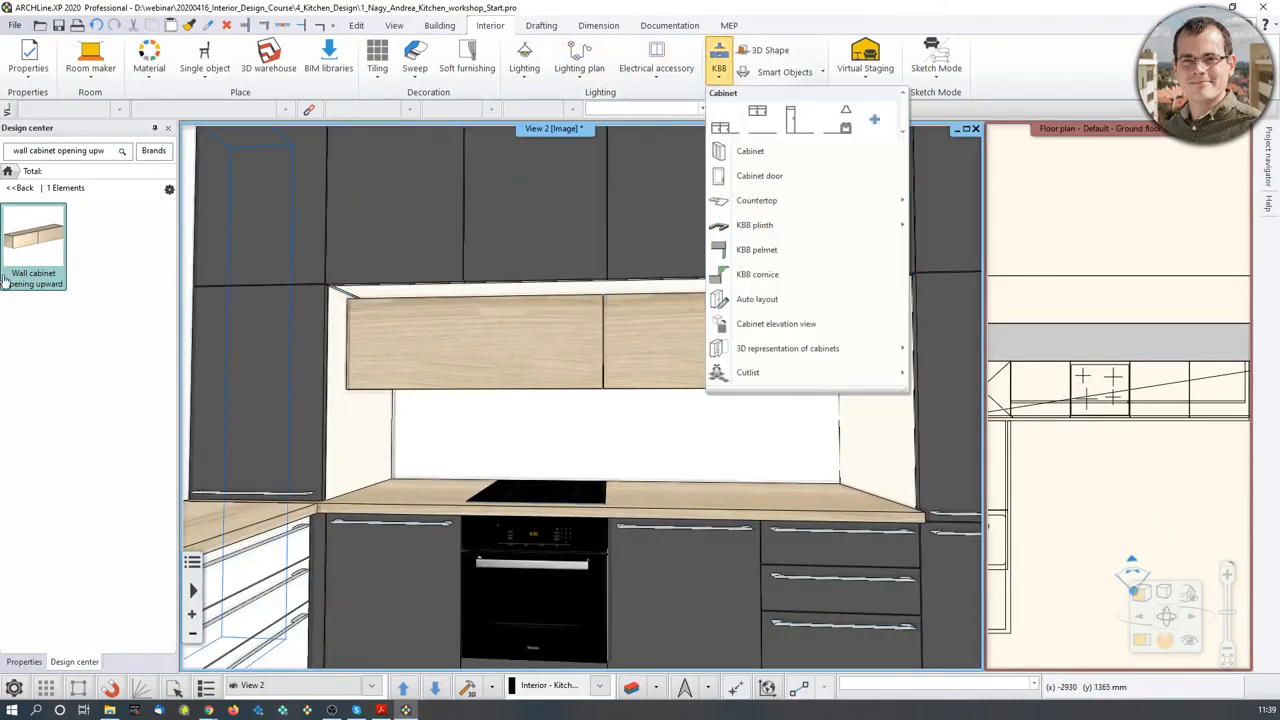
{"action": "left_click", "coordinate": [381, 710]}
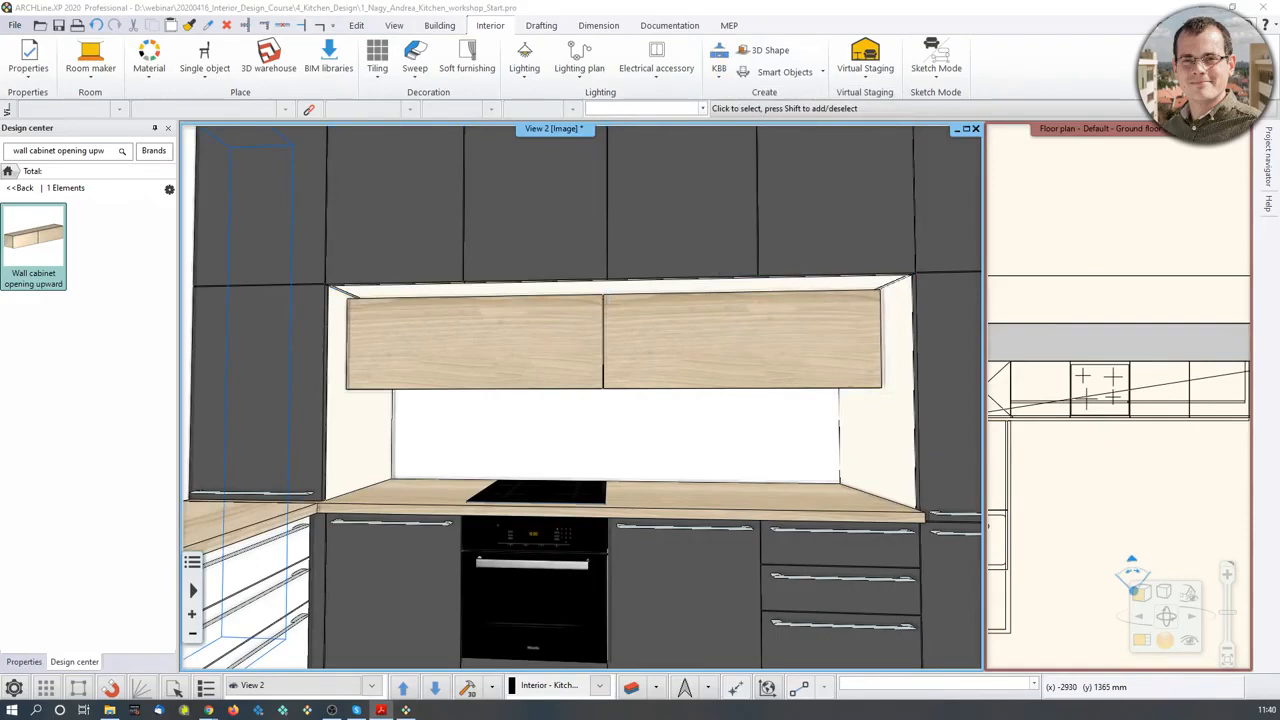
{"action": "middle_click_drag", "start_coordinate": [1166, 543], "coordinate": [1160, 557]}
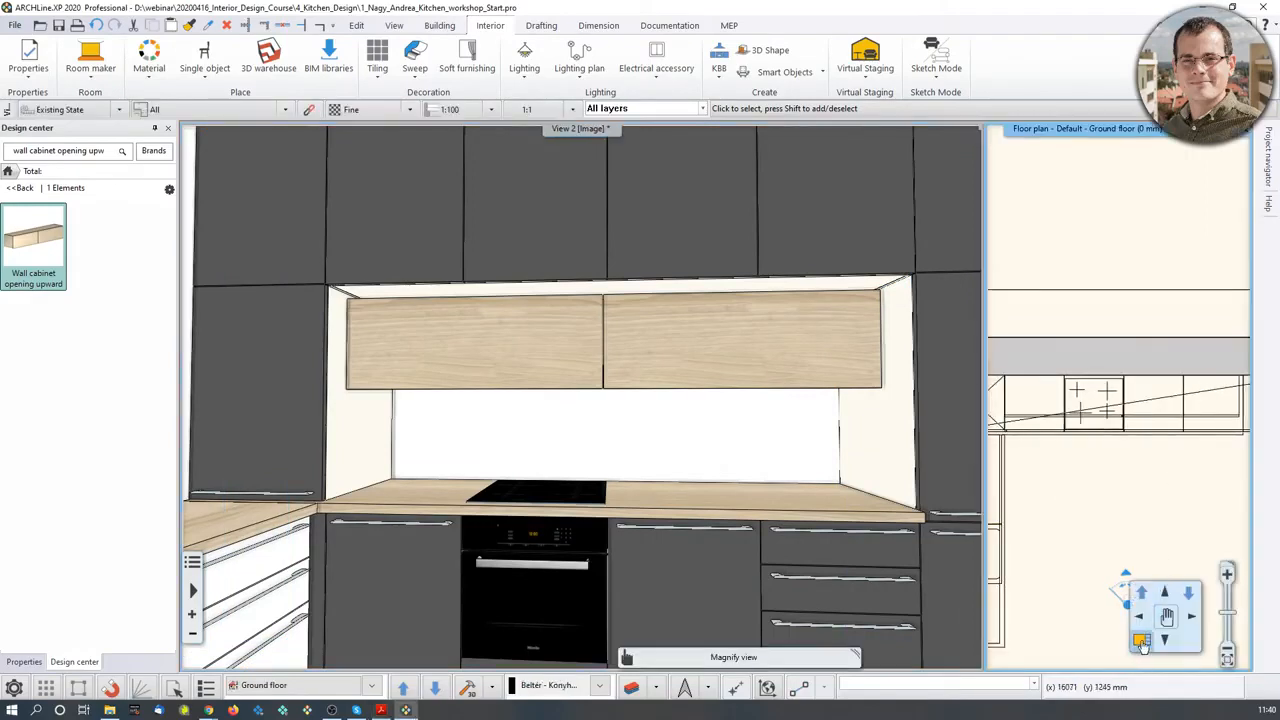
{"action": "left_click", "coordinate": [1142, 643]}
{"action": "middle_click_drag", "start_coordinate": [628, 475], "coordinate": [660, 603]}
{"action": "scroll", "coordinate": [545, 304], "scroll_direction": "up", "scroll_amount": 6}
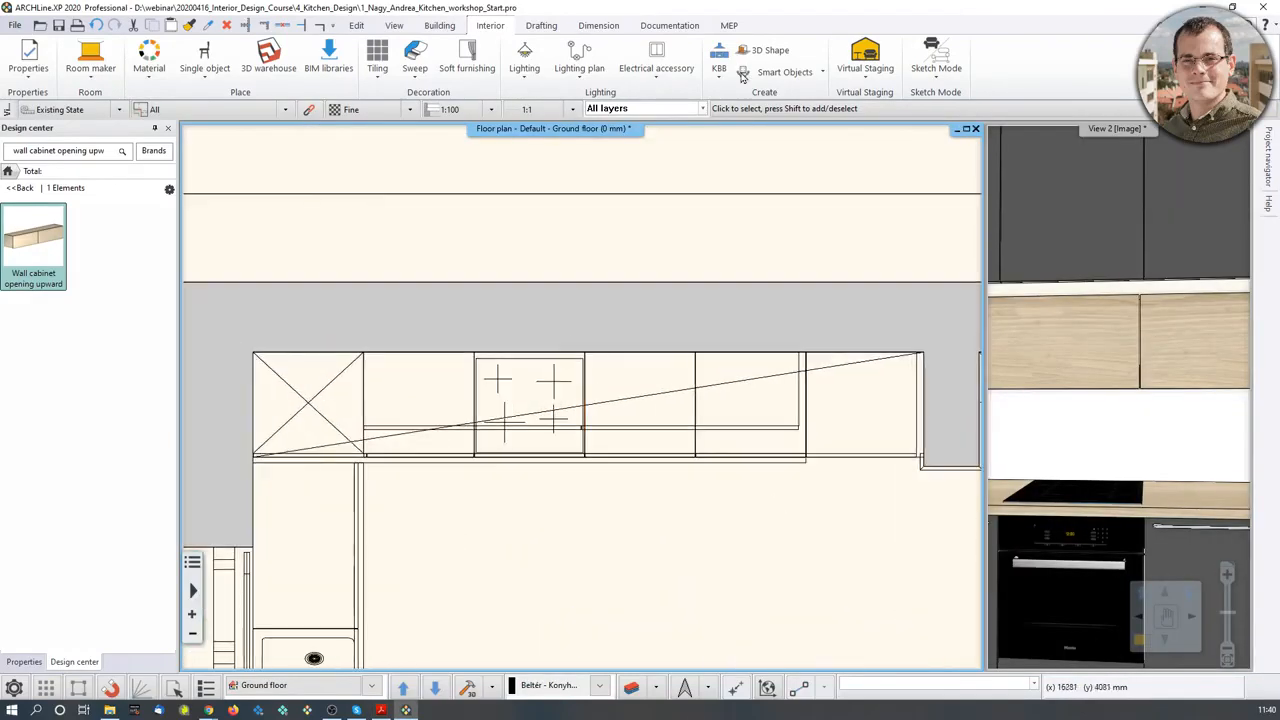
- Draw a countertop by profile along the back wall, from the corner tall cabinet's inner back corner to the far end of the hob section
{"action": "left_click", "coordinate": [719, 68]}
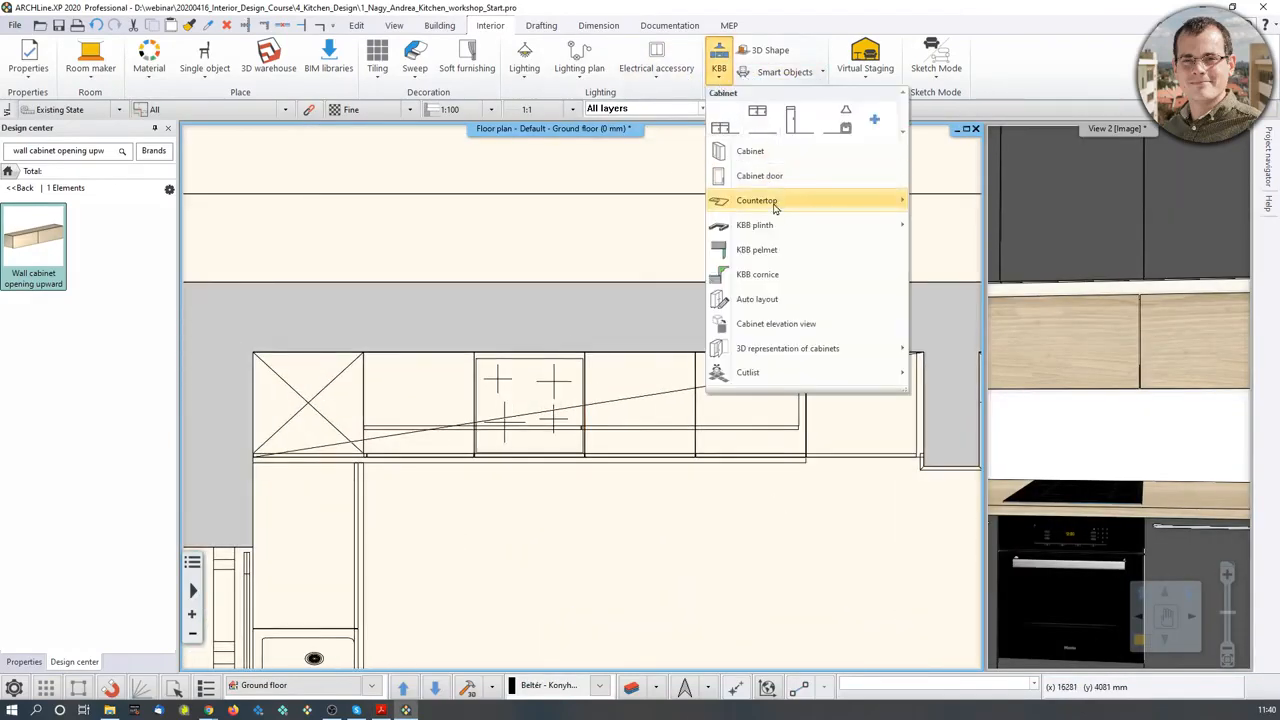
{"action": "mouse_move", "coordinate": [775, 205]}
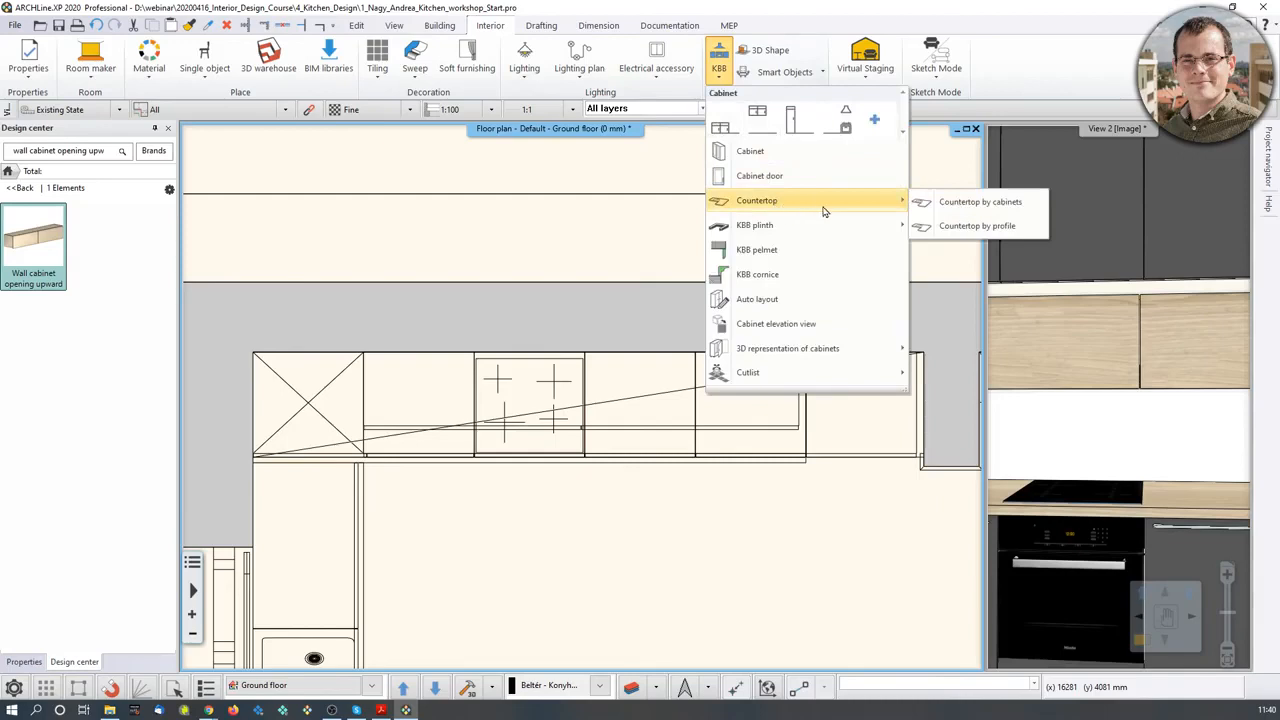
{"action": "left_click", "coordinate": [955, 228]}
{"action": "scroll", "coordinate": [405, 420], "scroll_direction": "up", "scroll_amount": 3}
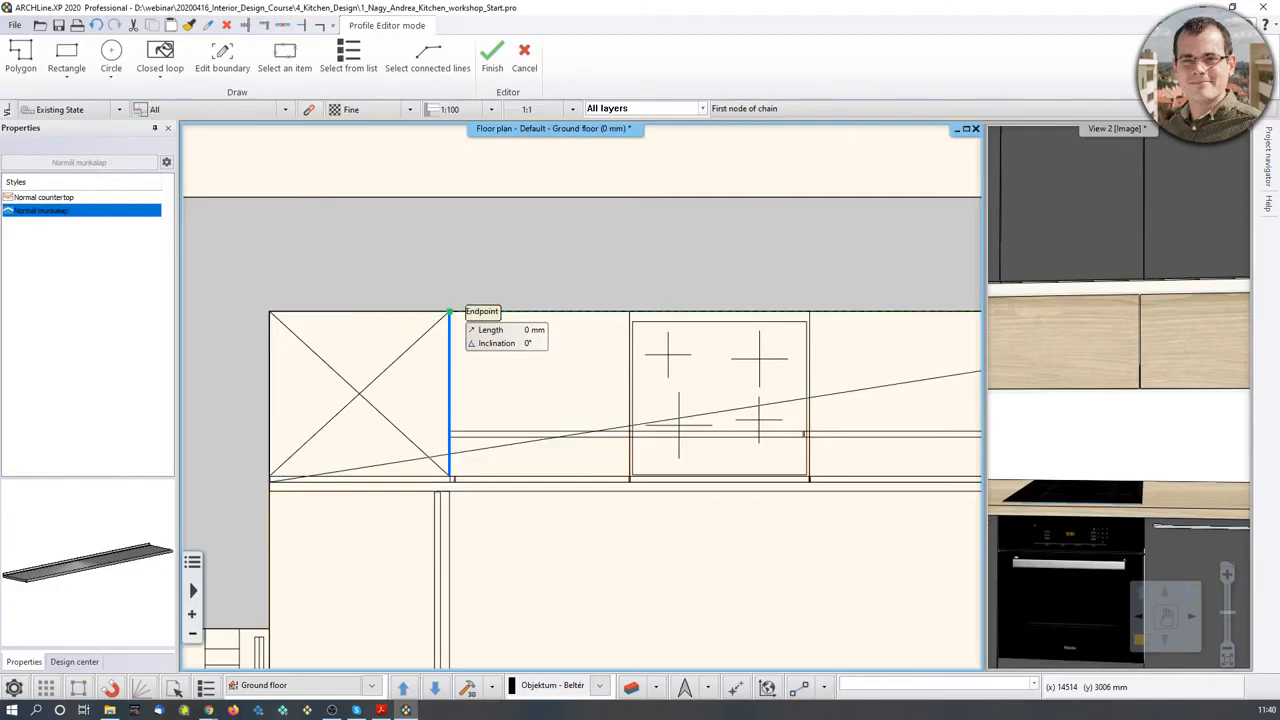
{"action": "left_click", "coordinate": [449, 312]}
{"action": "middle_click_drag", "start_coordinate": [866, 326], "coordinate": [609, 341]}
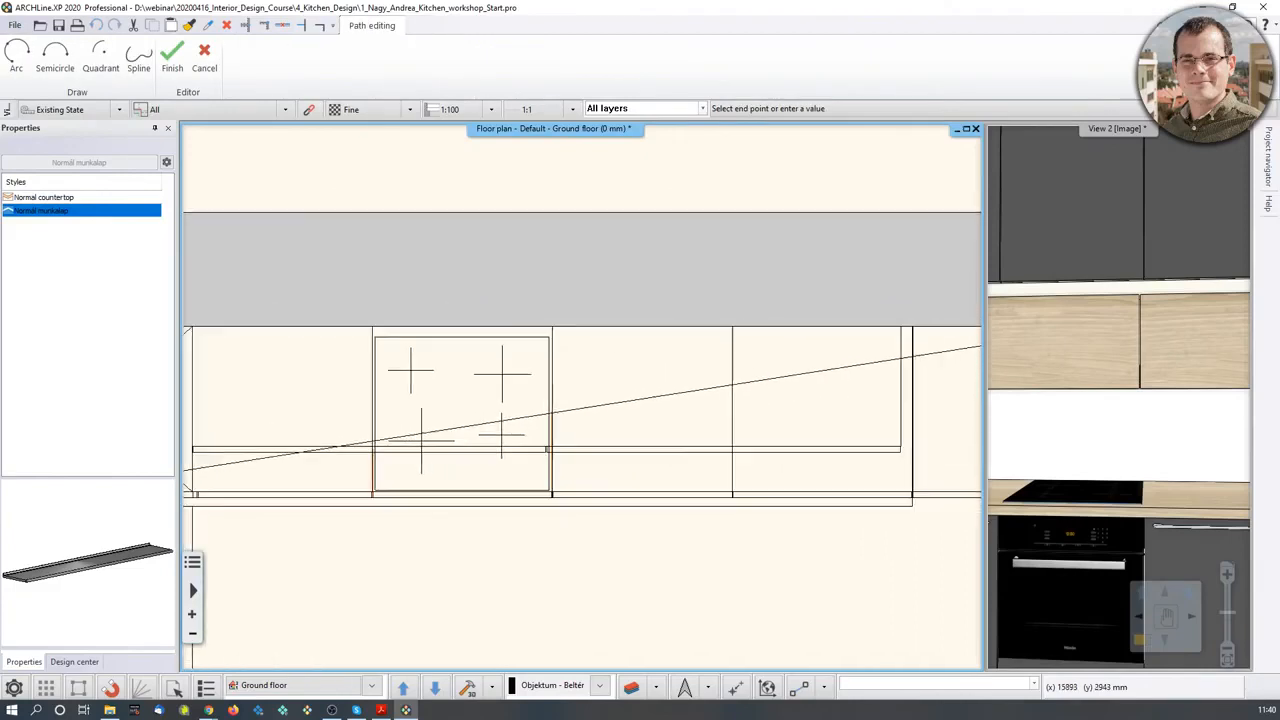
{"action": "scroll", "coordinate": [697, 346], "scroll_direction": "up", "scroll_amount": 3}
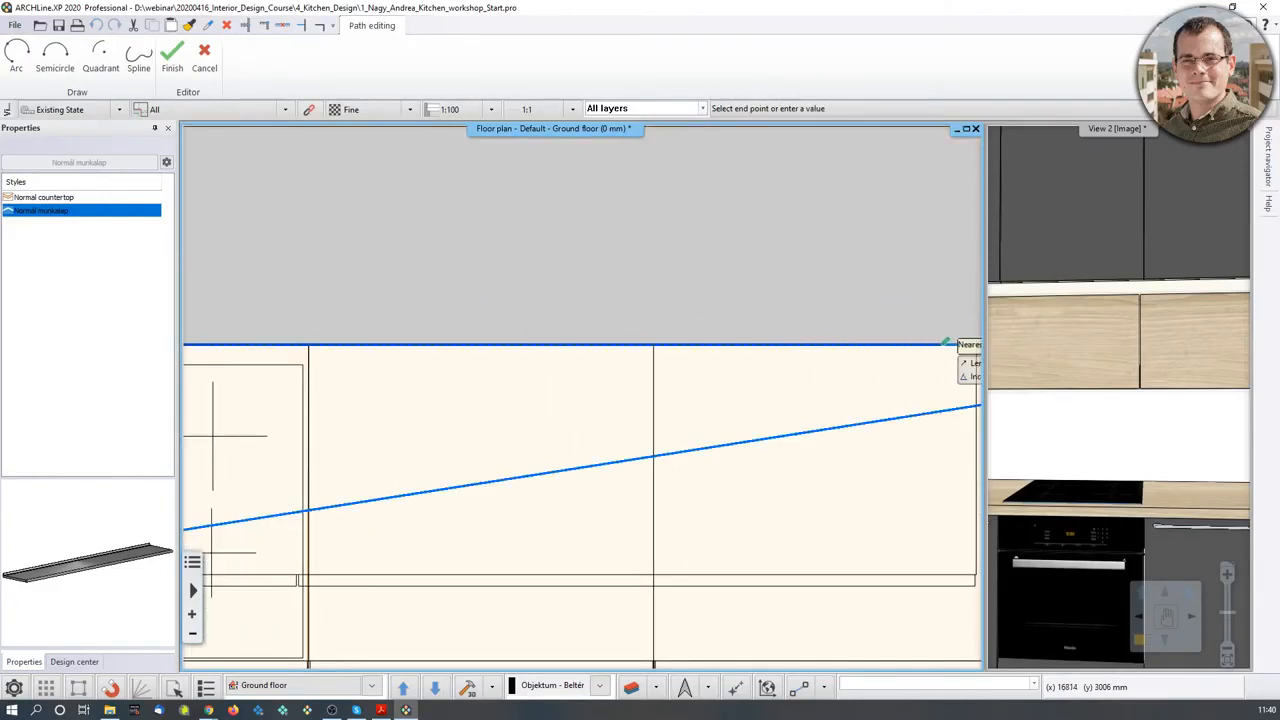
{"action": "middle_click_drag", "start_coordinate": [946, 343], "coordinate": [768, 351]}
{"action": "left_click", "coordinate": [834, 344]}
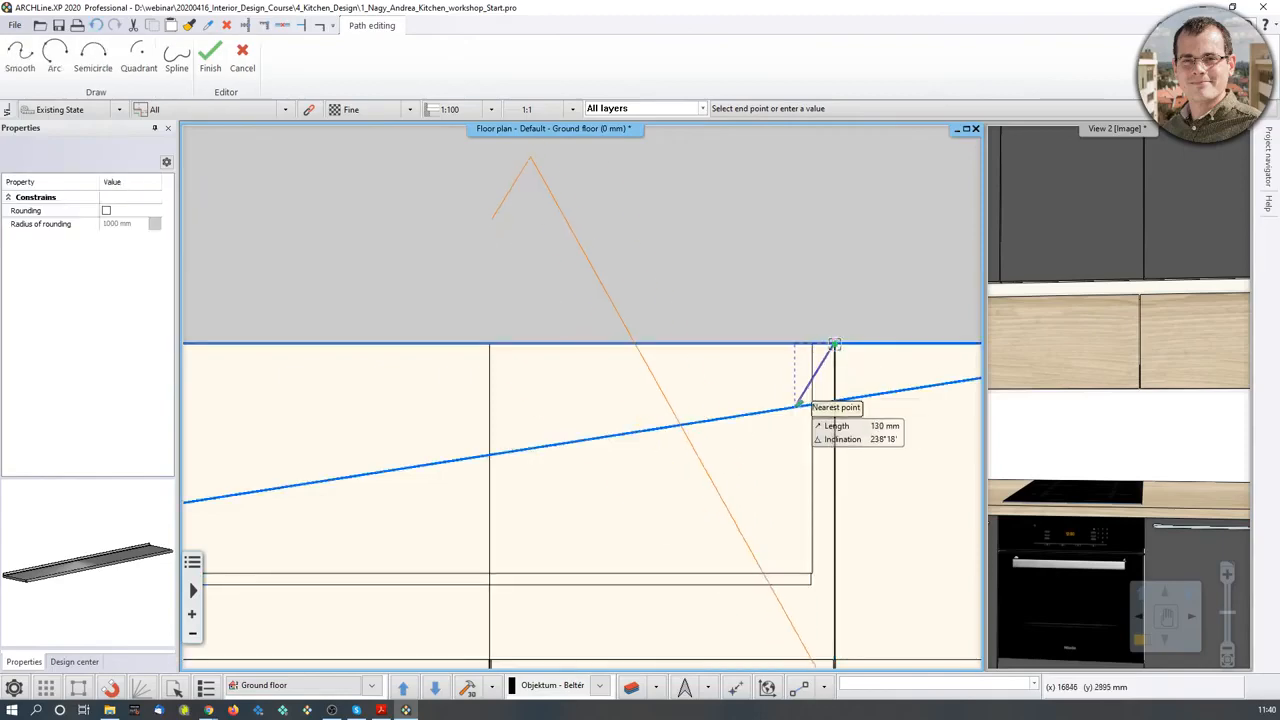
{"action": "scroll", "coordinate": [790, 440], "scroll_direction": "down", "scroll_amount": 2}
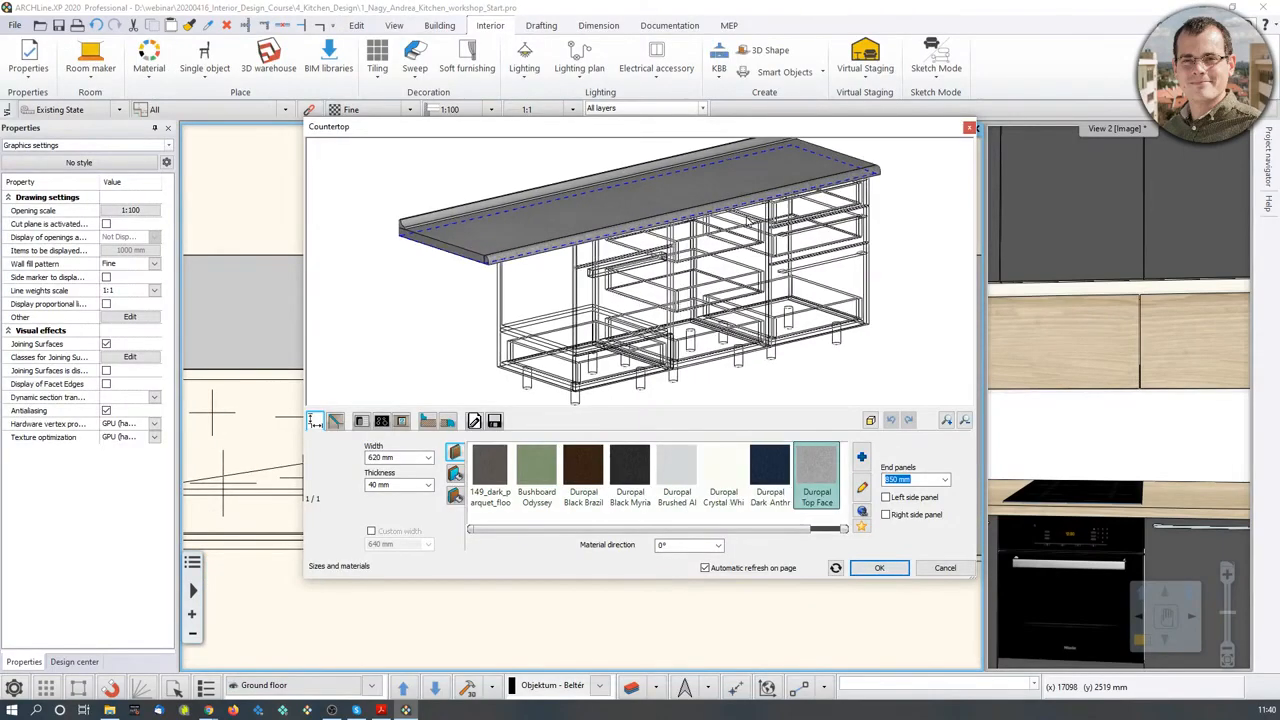
- Load the saved library countertop Webinar_countertop_0 as the new countertop's design
{"action": "scroll", "coordinate": [718, 232], "scroll_direction": "down", "scroll_amount": 2}
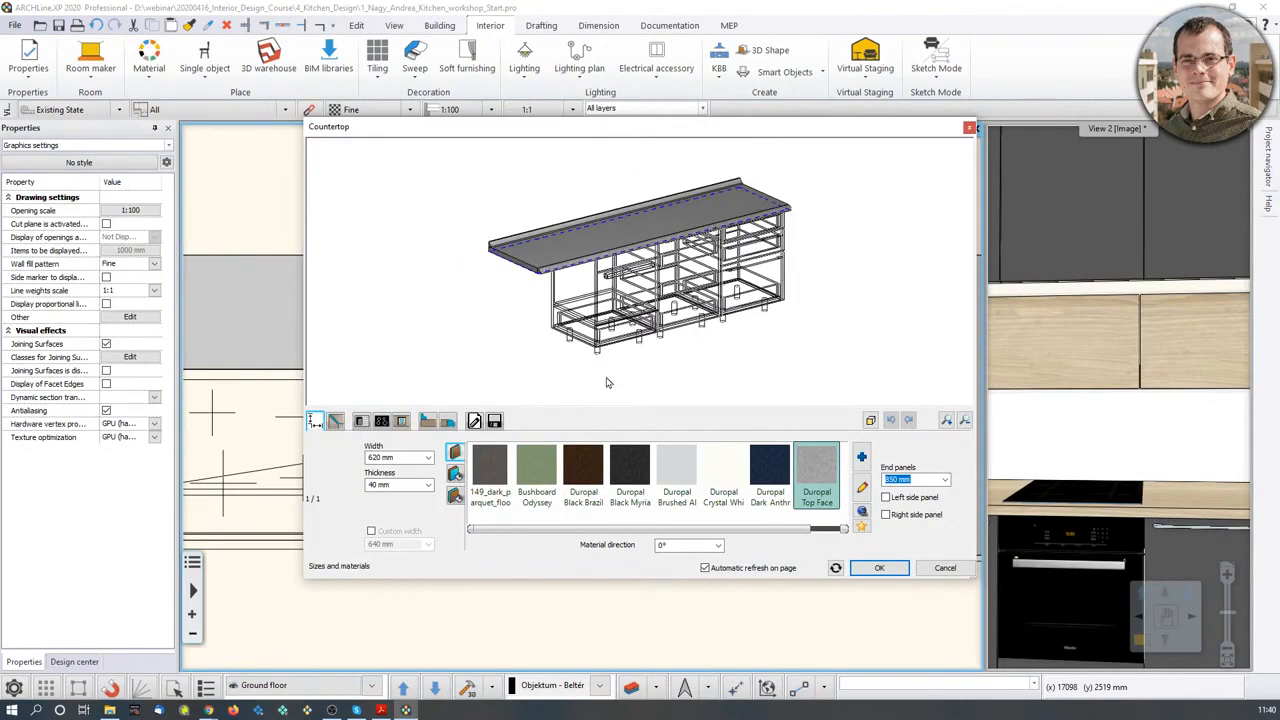
{"action": "left_click", "coordinate": [494, 420]}
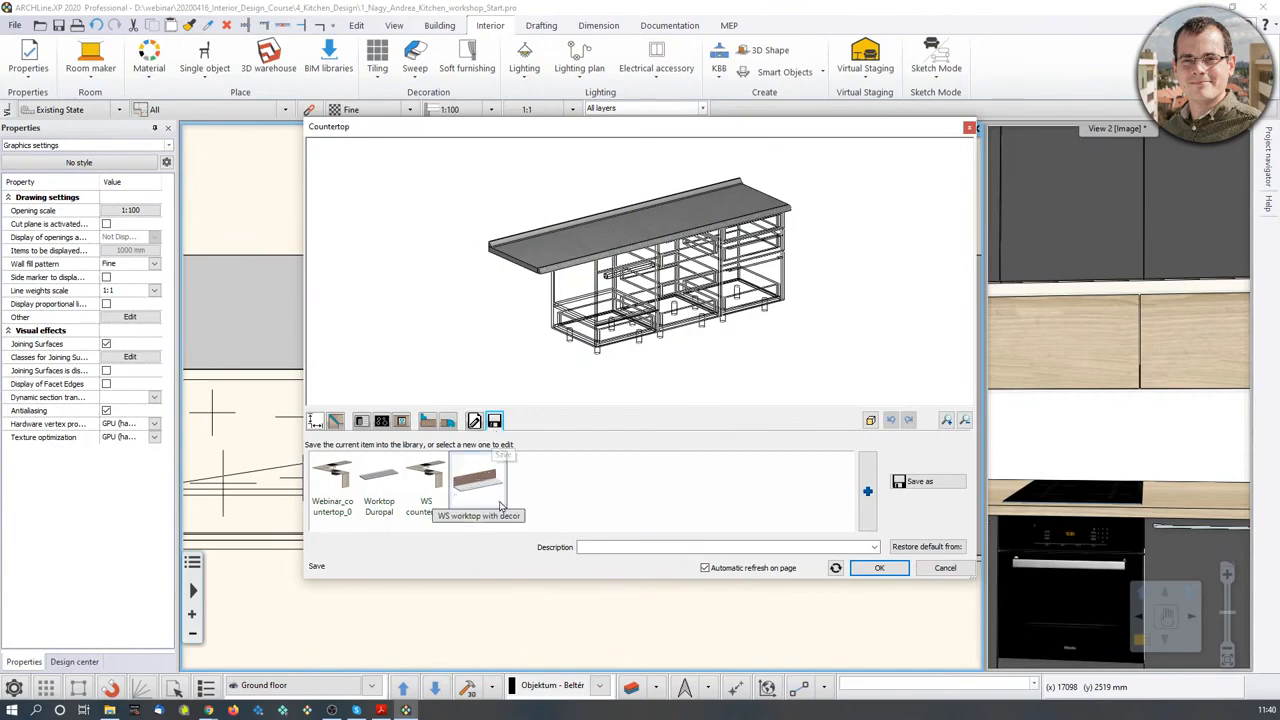
{"action": "left_click", "coordinate": [342, 482]}
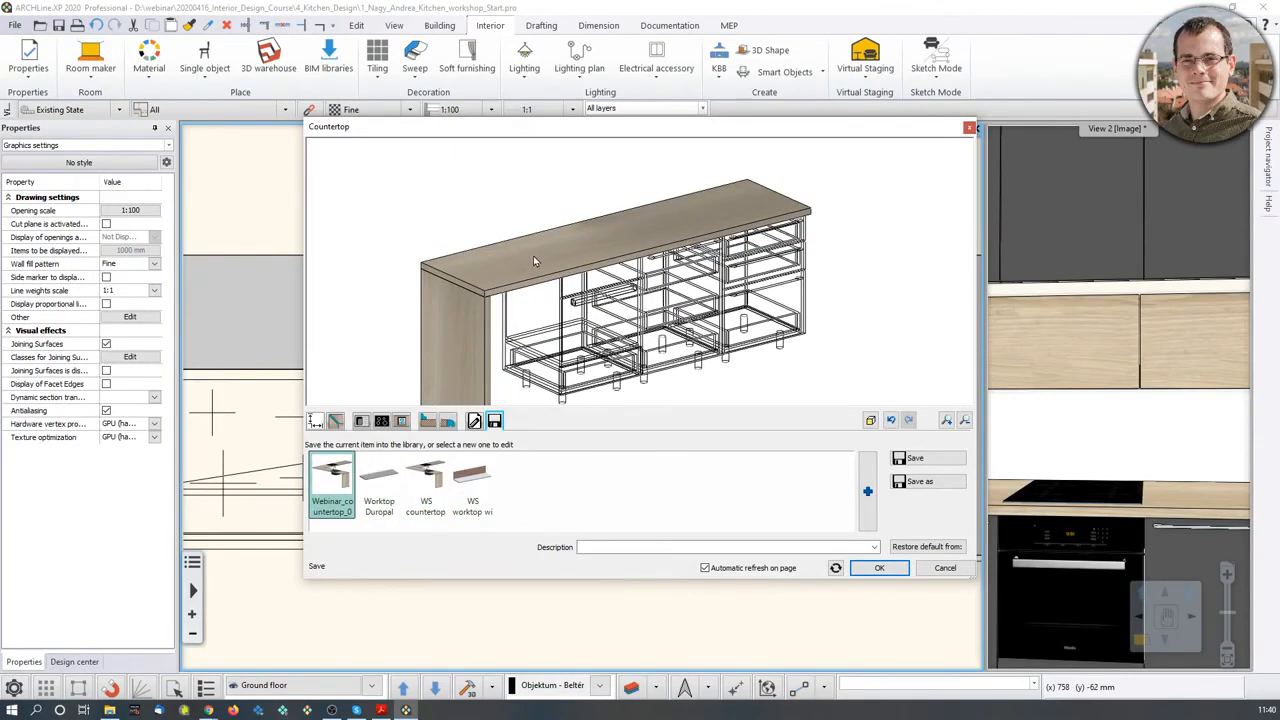
{"action": "scroll", "coordinate": [534, 261], "scroll_direction": "up", "scroll_amount": 3}
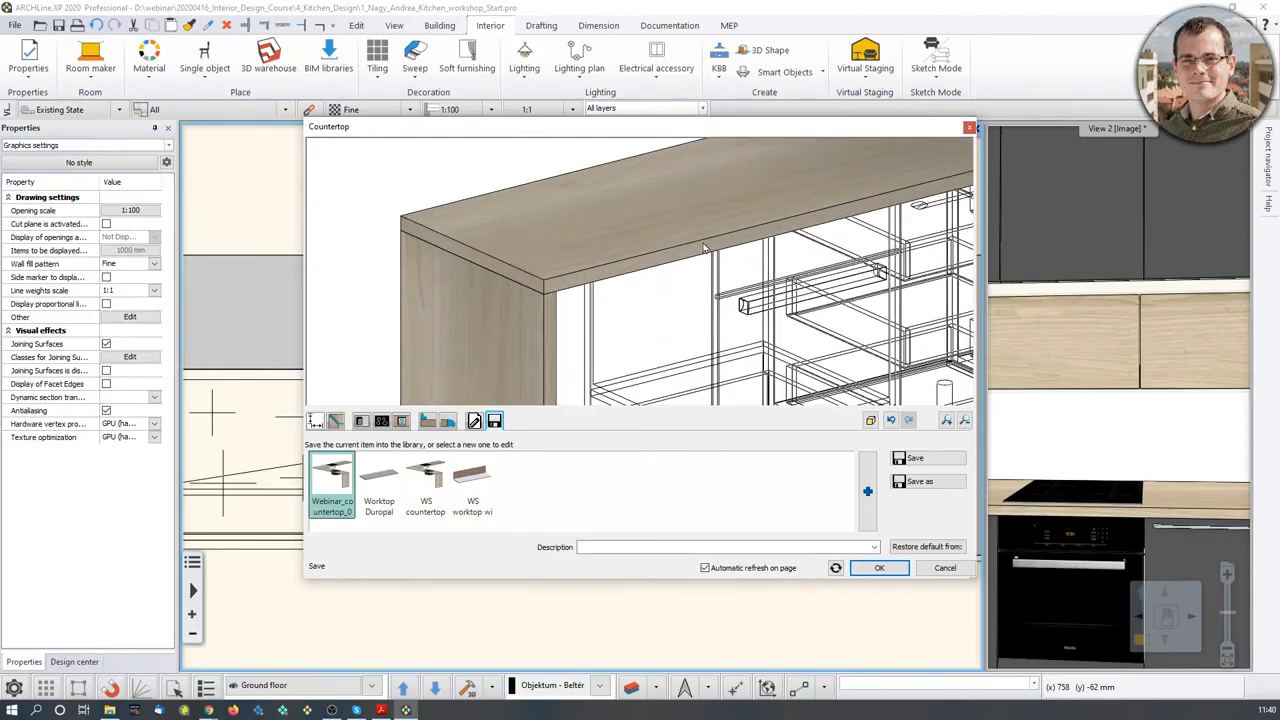
{"action": "scroll", "coordinate": [689, 266], "scroll_direction": "down", "scroll_amount": 3}
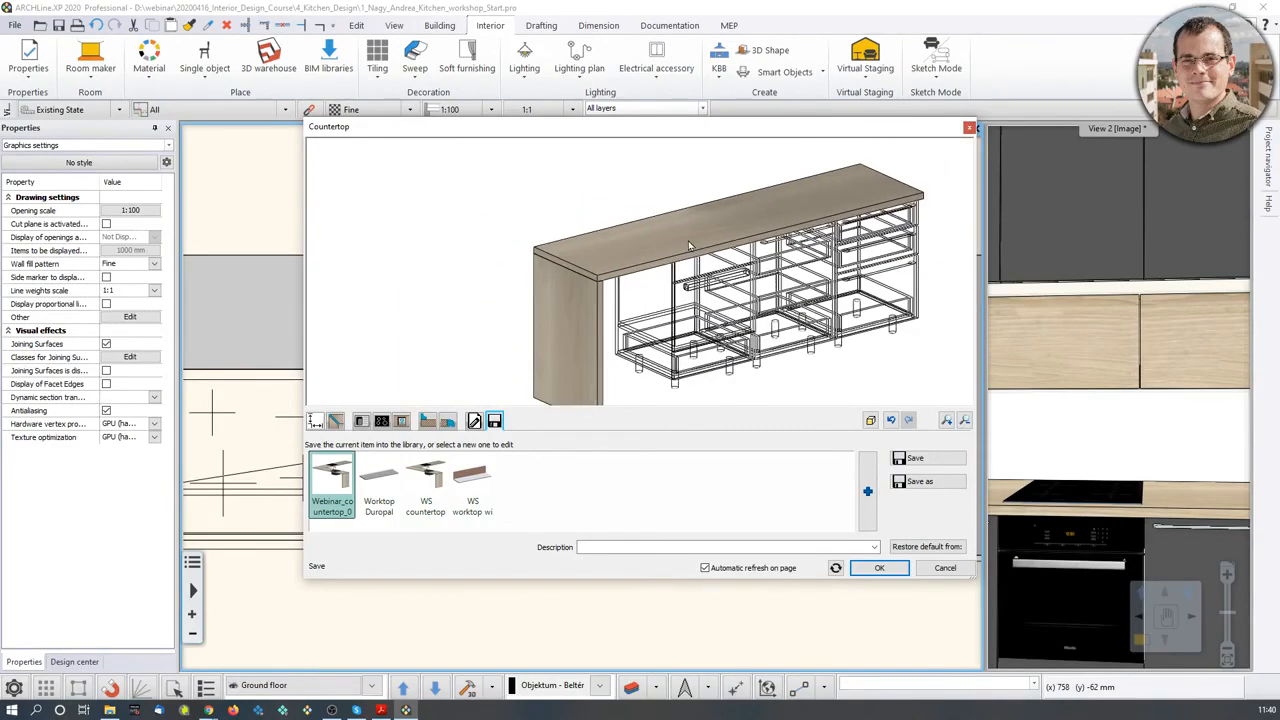
{"action": "scroll", "coordinate": [684, 246], "scroll_direction": "down", "scroll_amount": 2}
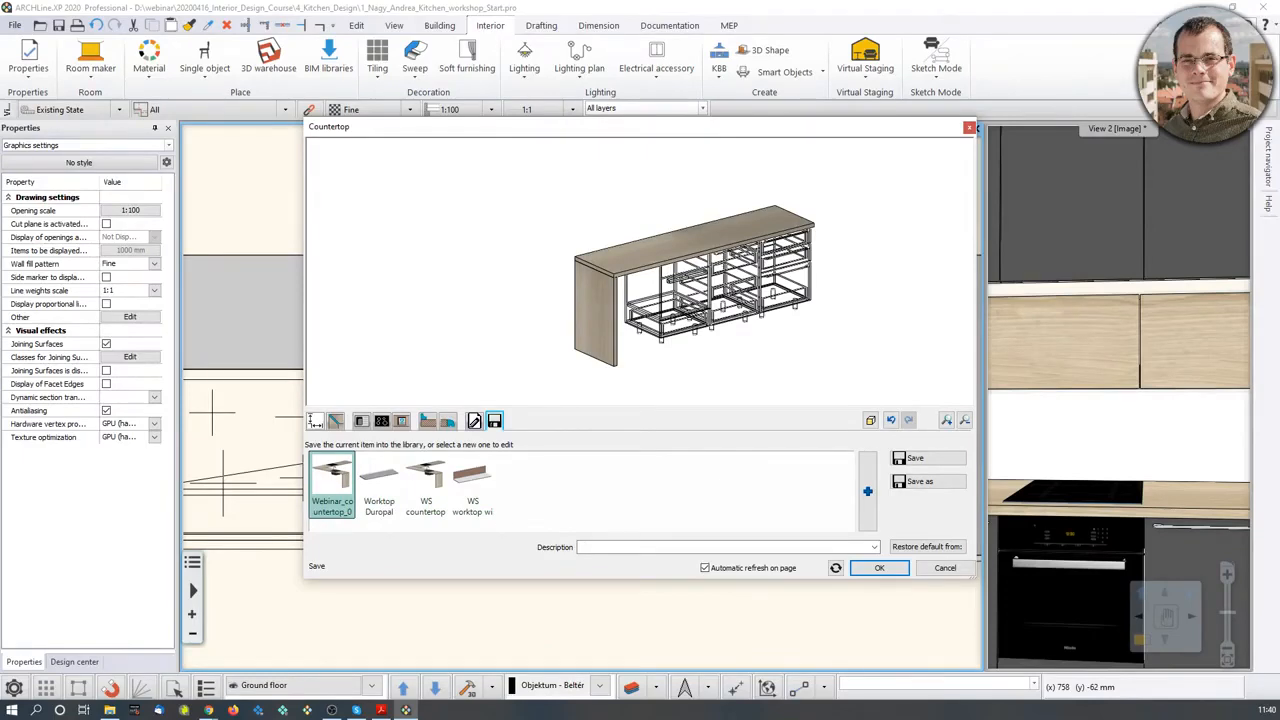
- Set the countertop's relative elevation to 1800 mm in its general settings
{"action": "left_click", "coordinate": [474, 420]}
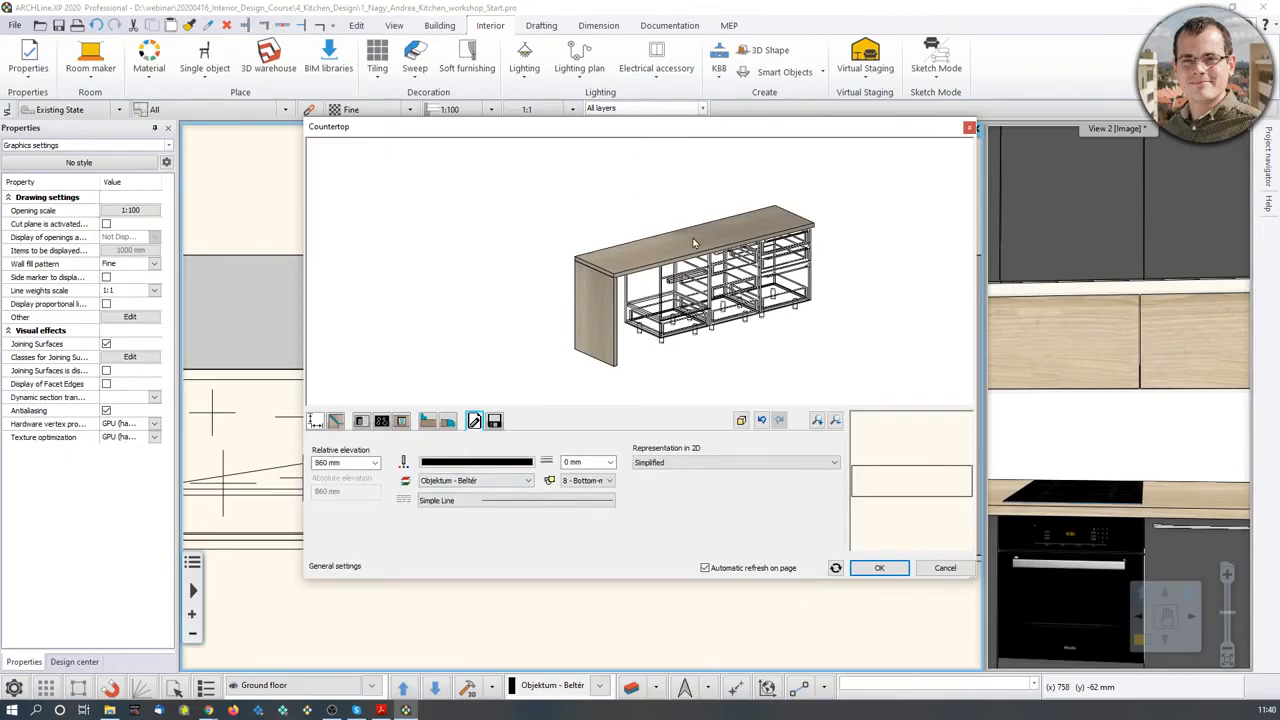
{"action": "middle_click_drag", "start_coordinate": [639, 183], "coordinate": [622, 243]}
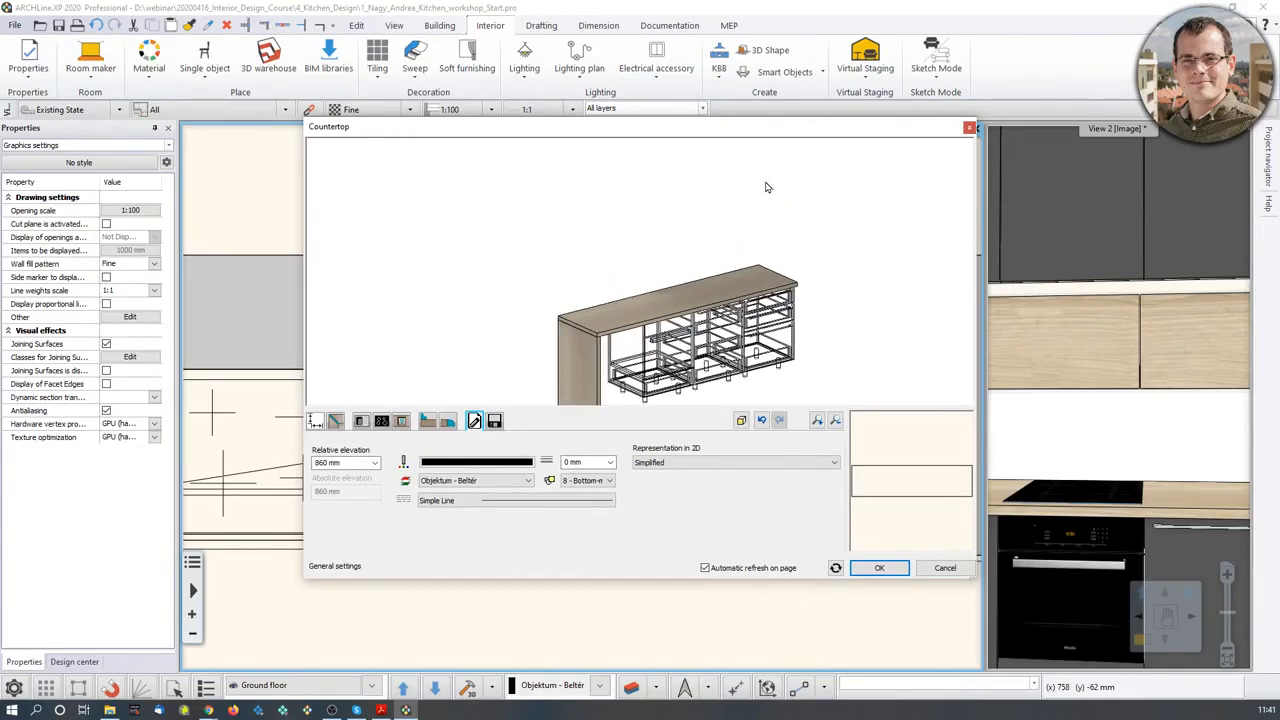
{"action": "double_click", "coordinate": [326, 463]}
{"action": "type", "text": "1800"}
{"action": "key", "text": "Return"}
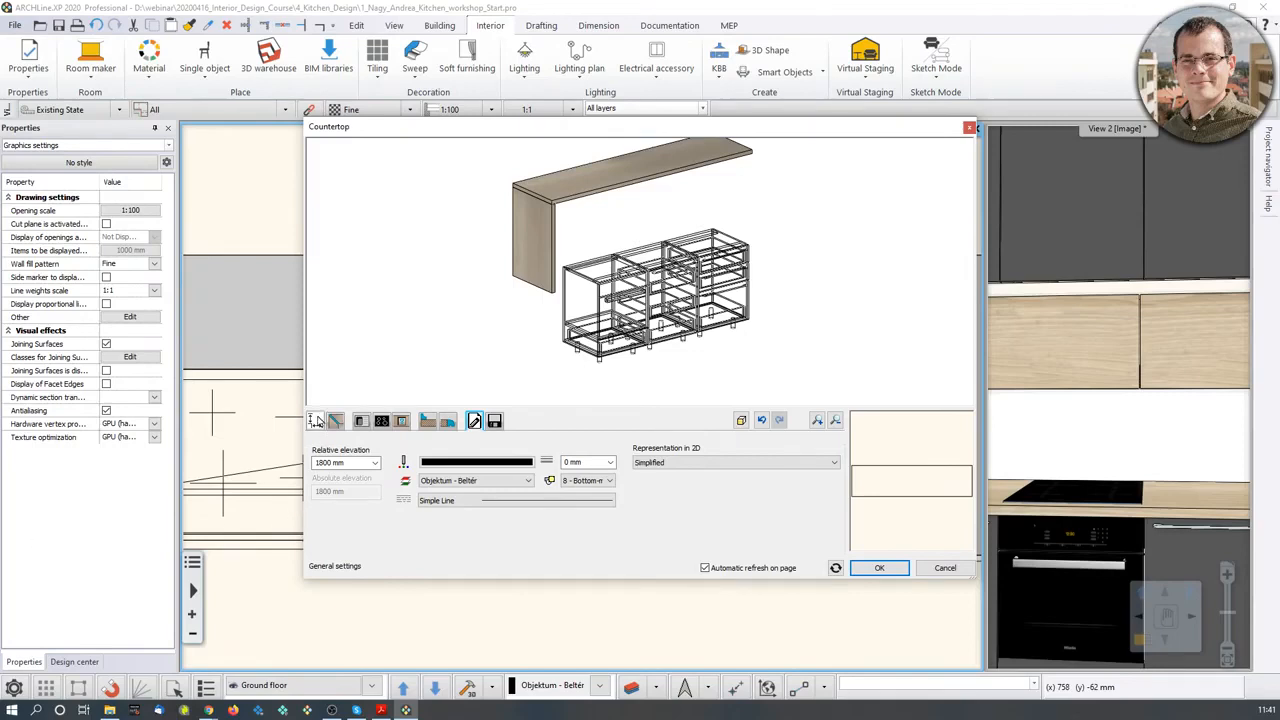
- Set the countertop's width to 570 mm and its thickness to 20 mm
{"action": "left_click", "coordinate": [316, 421]}
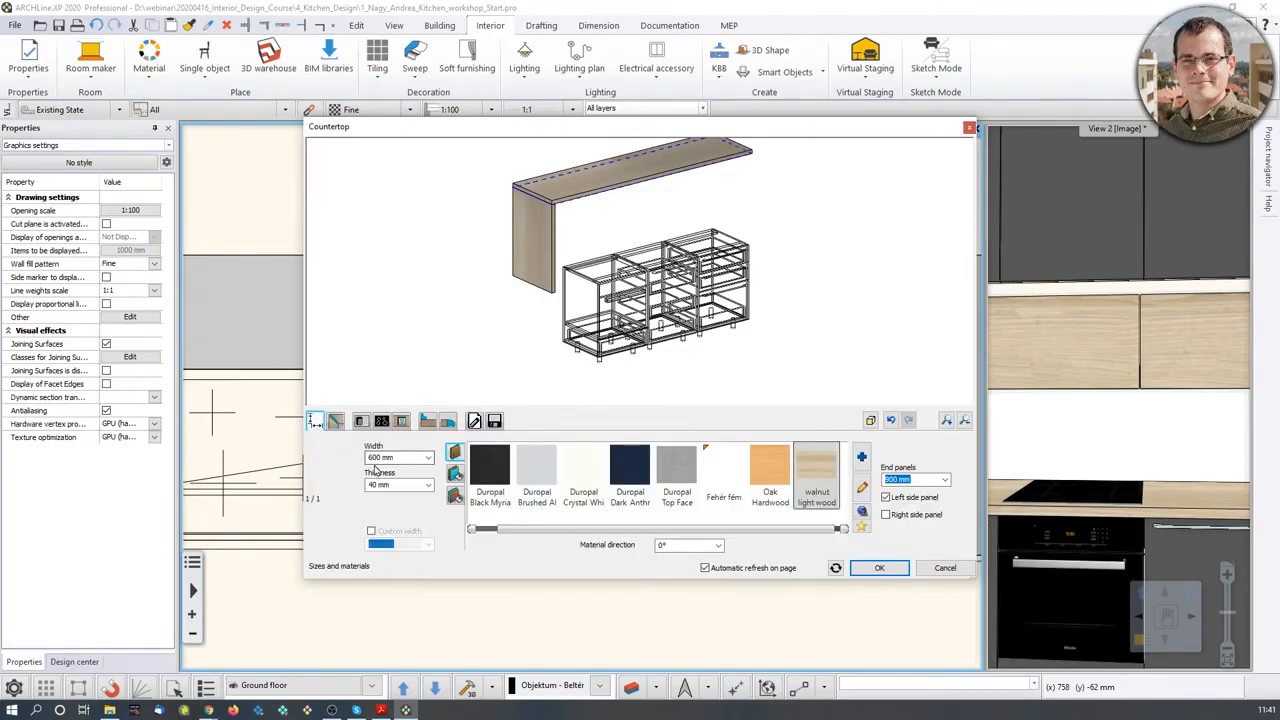
{"action": "double_click", "coordinate": [382, 457]}
{"action": "type", "text": "570"}
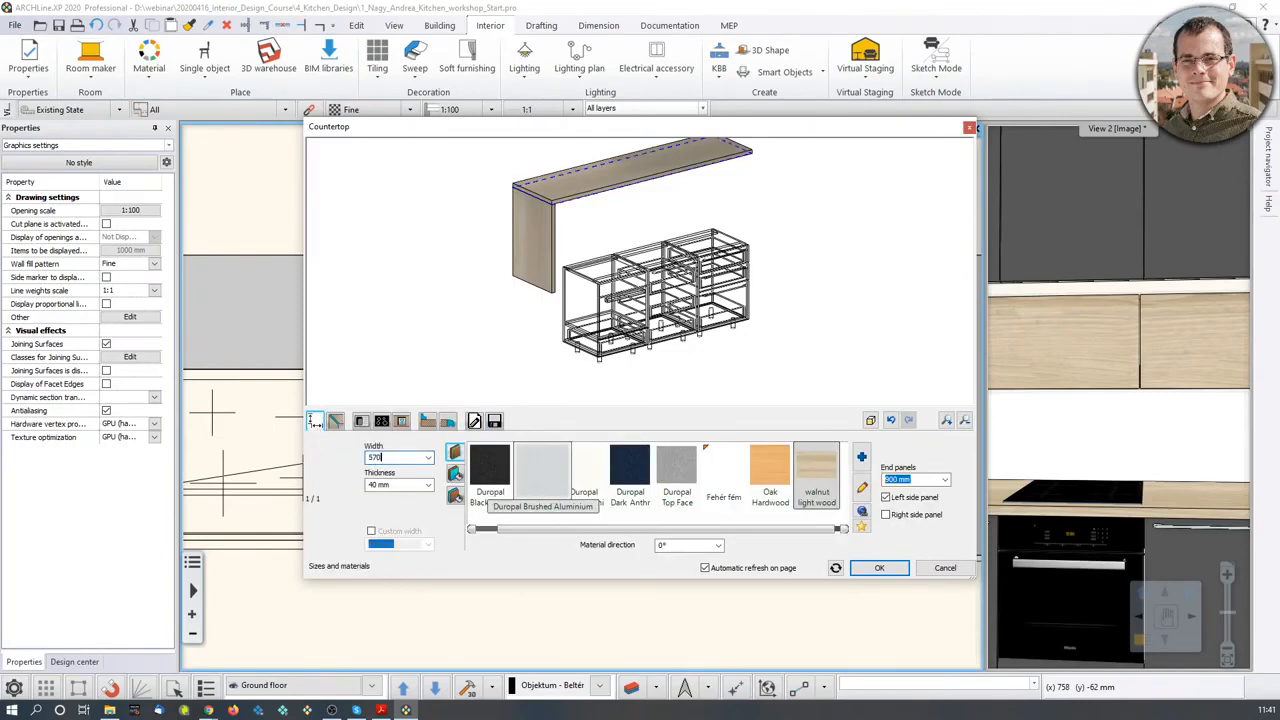
{"action": "key", "text": "Return"}
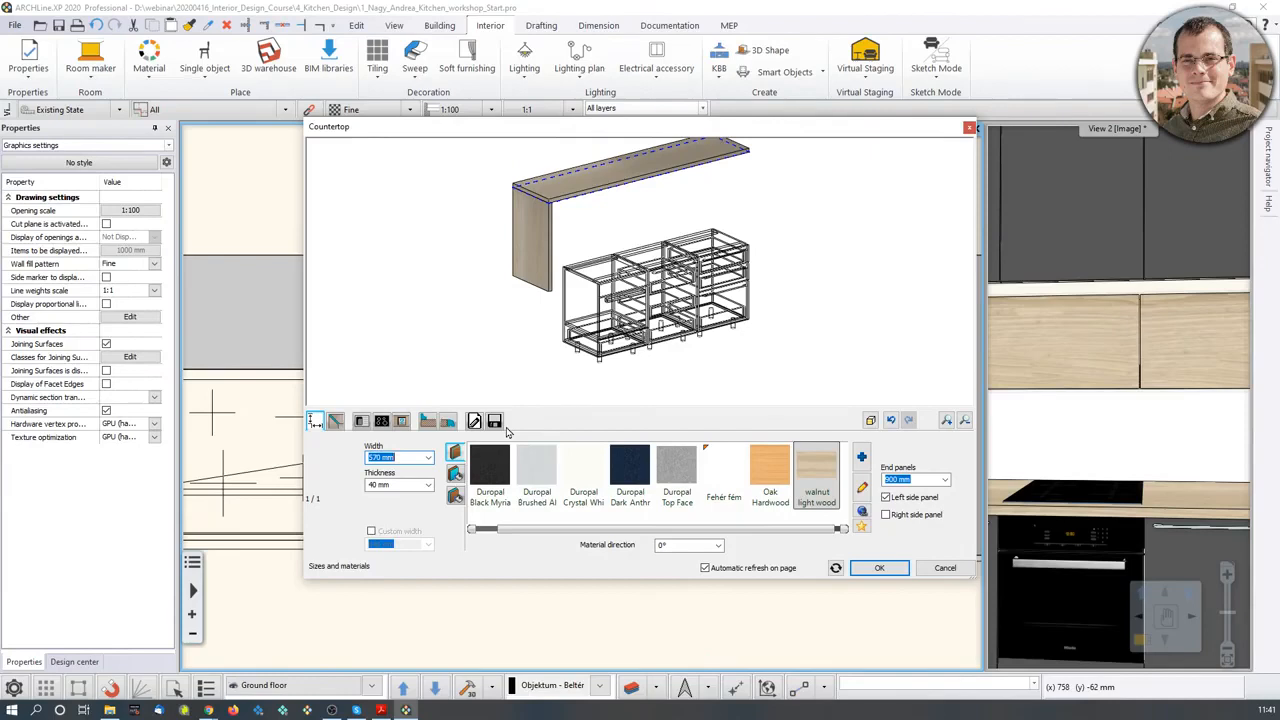
{"action": "left_click", "coordinate": [385, 485]}
{"action": "type", "text": "2"}
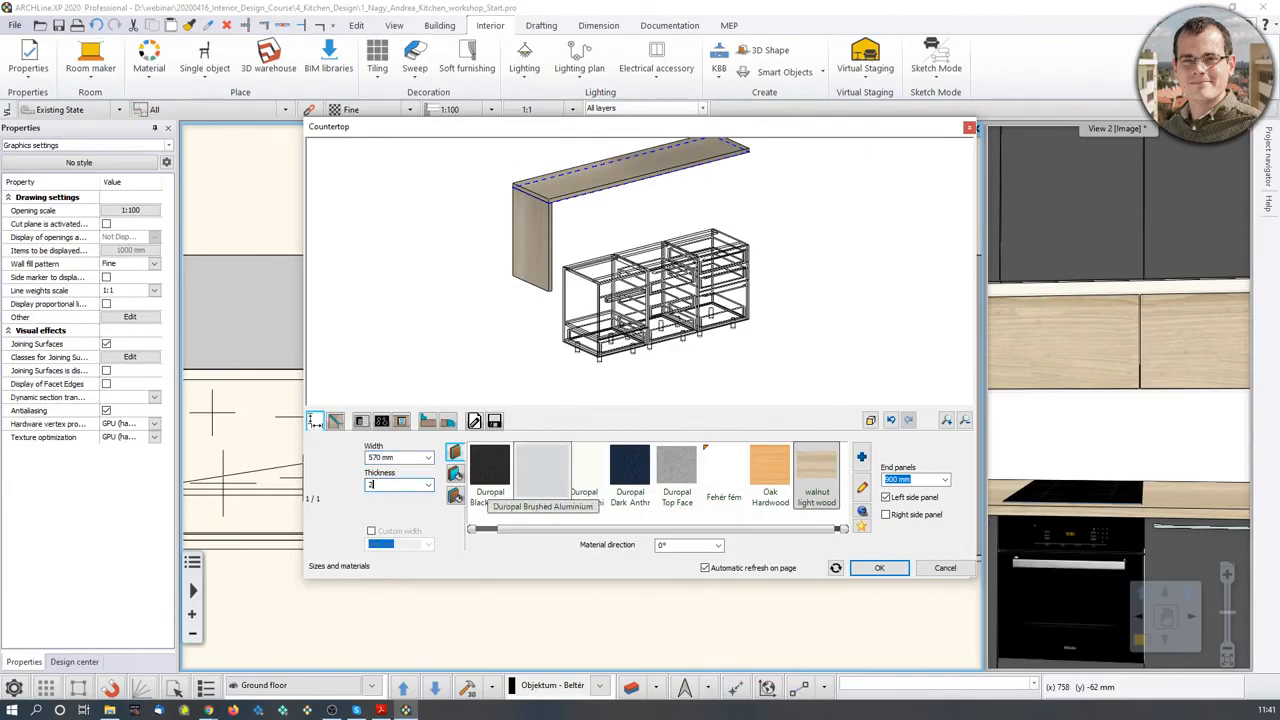
{"action": "type", "text": "0"}
{"action": "key", "text": "Return"}
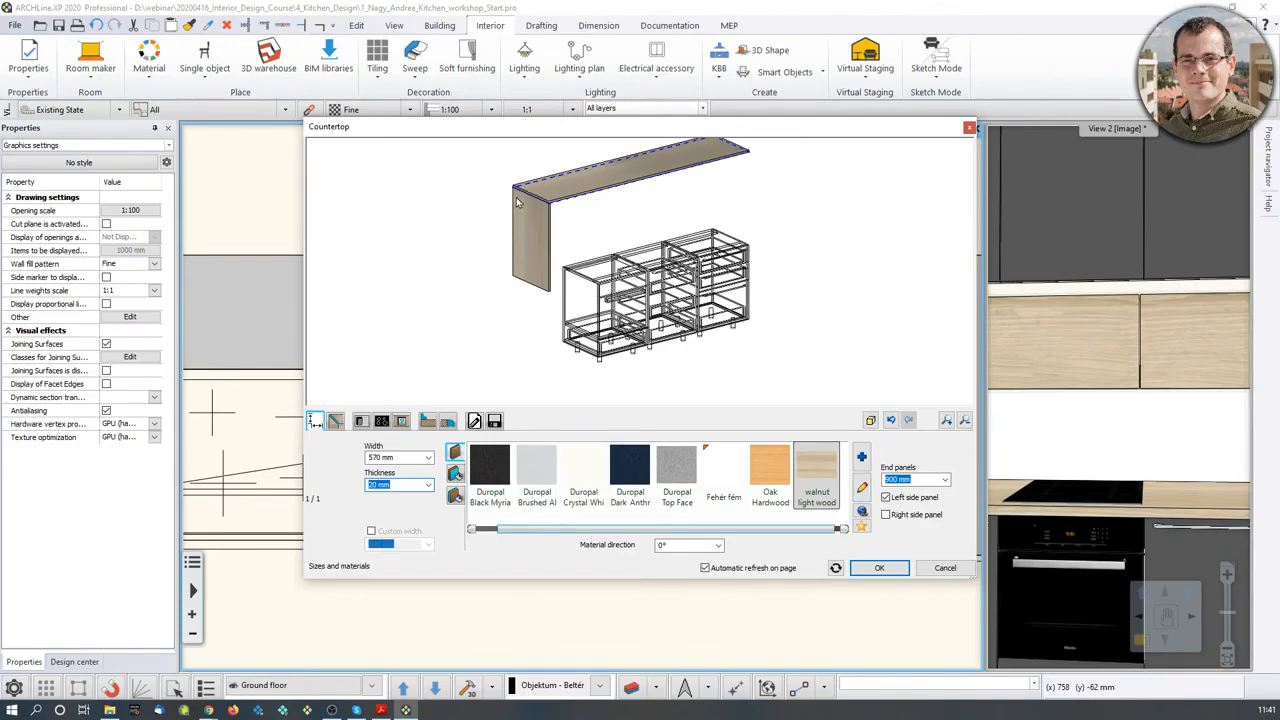
- Add a right side panel to the walnut light wood countertop and check both end panels in the preview
{"action": "left_click", "coordinate": [885, 515]}
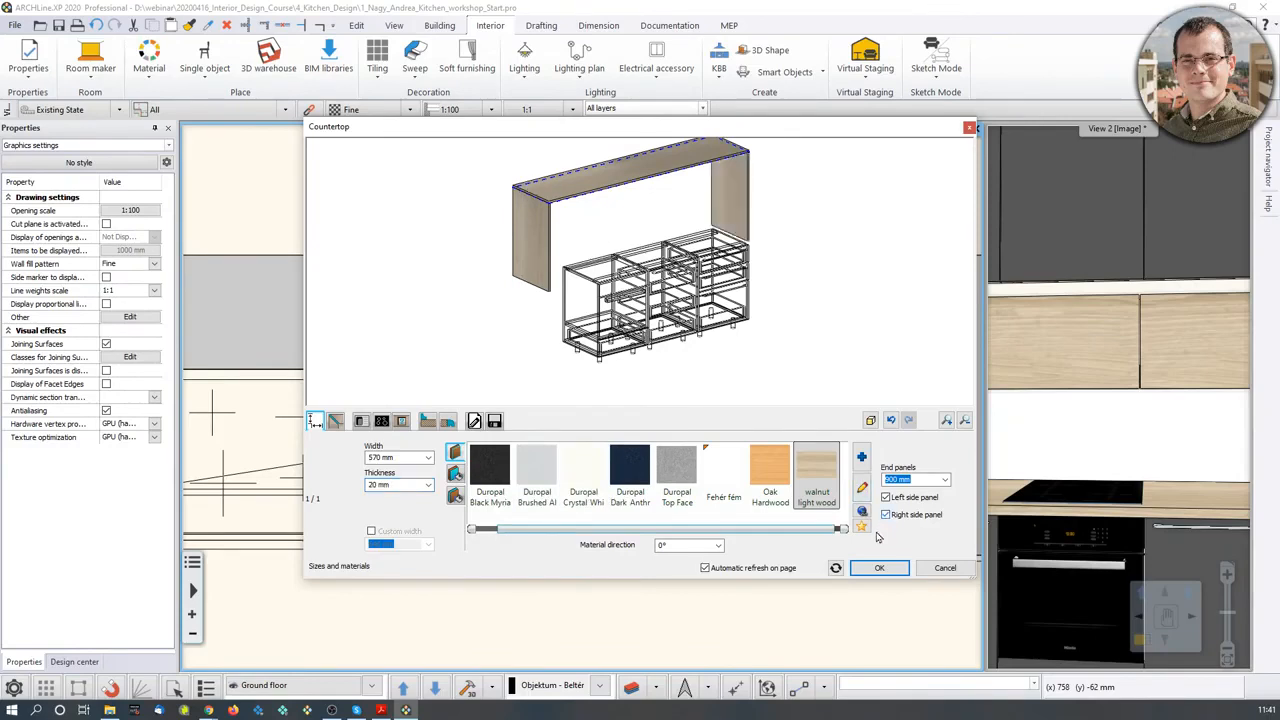
{"action": "left_click", "coordinate": [797, 486]}
{"action": "scroll", "coordinate": [645, 215], "scroll_direction": "up", "scroll_amount": 5}
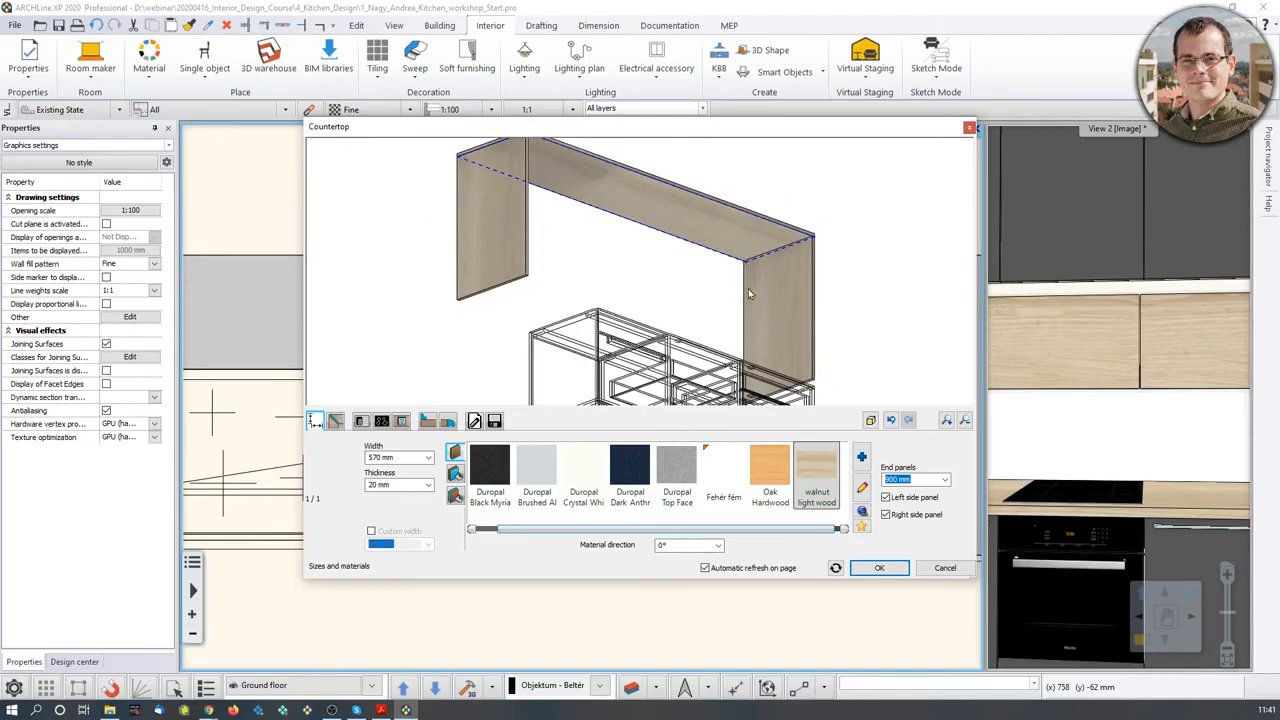
{"action": "left_click_drag", "start_coordinate": [626, 270], "coordinate": [632, 356]}
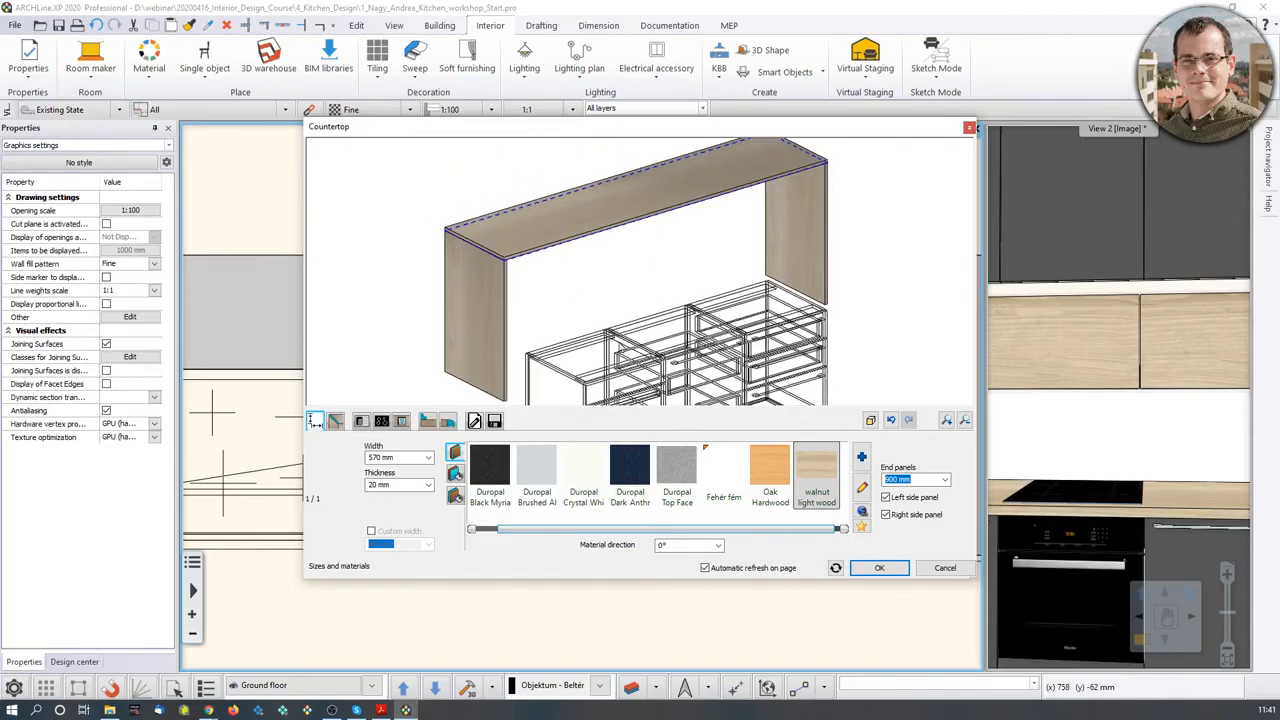
- Add a wall strip along the back of the countertop, using the Rectangular profile
{"action": "left_click", "coordinate": [428, 421]}
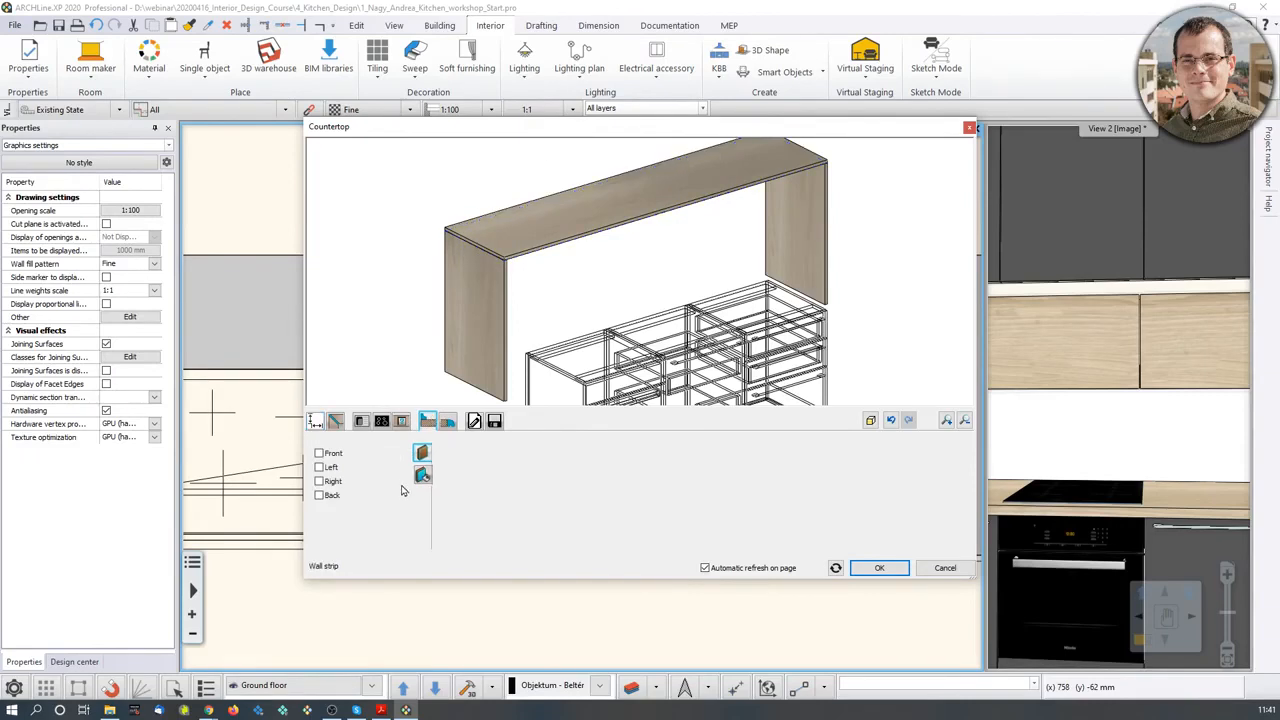
{"action": "left_click", "coordinate": [319, 495]}
{"action": "scroll", "coordinate": [446, 231], "scroll_direction": "up", "scroll_amount": 3}
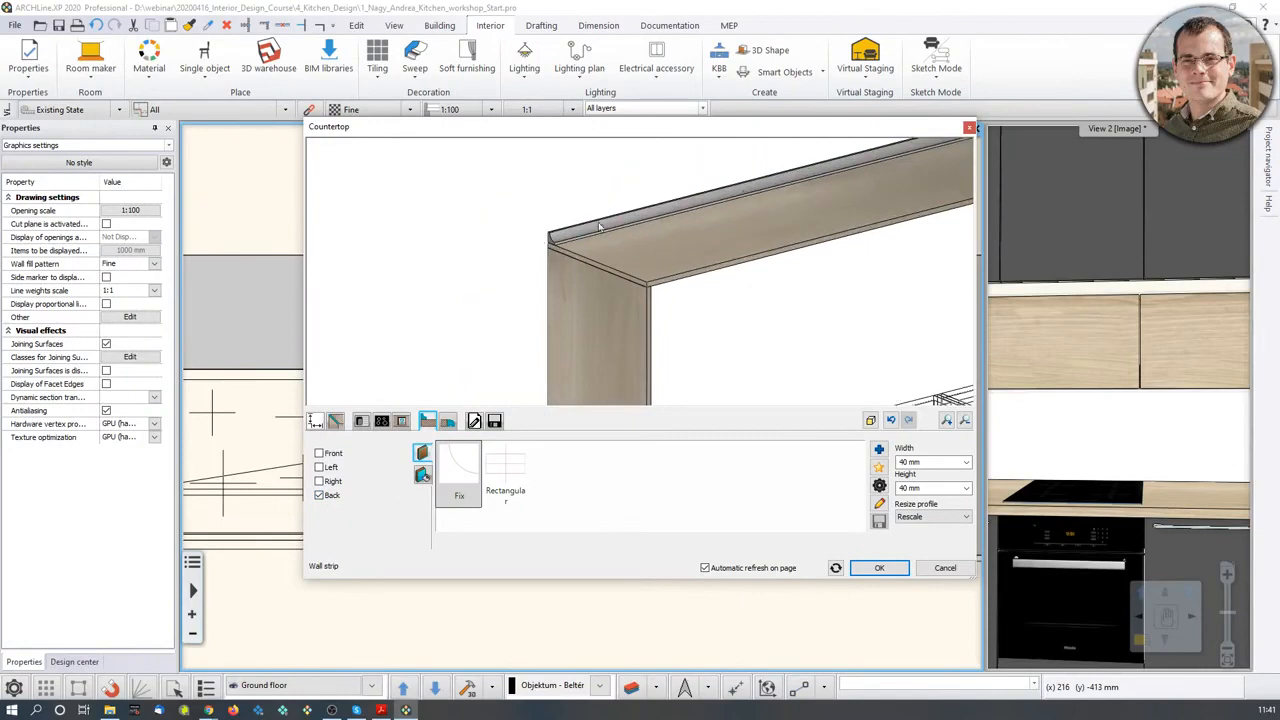
{"action": "left_click", "coordinate": [504, 470]}
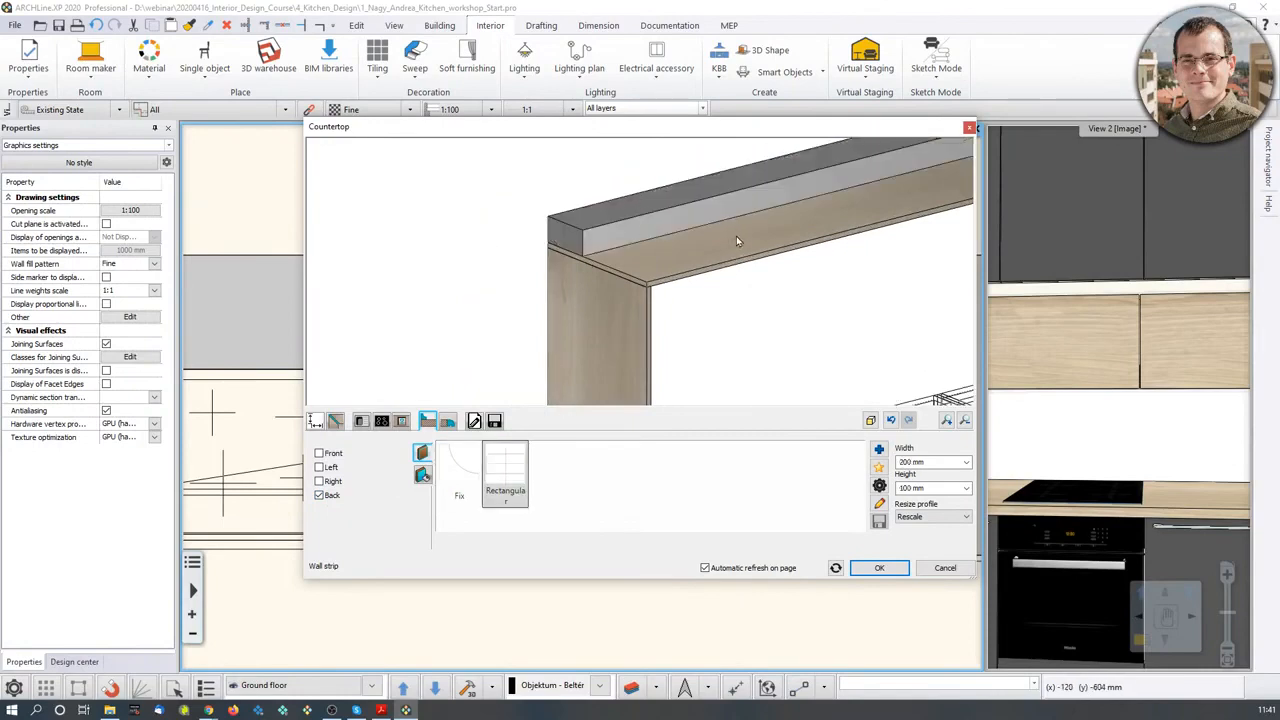
{"action": "scroll", "coordinate": [584, 231], "scroll_direction": "down", "scroll_amount": 3}
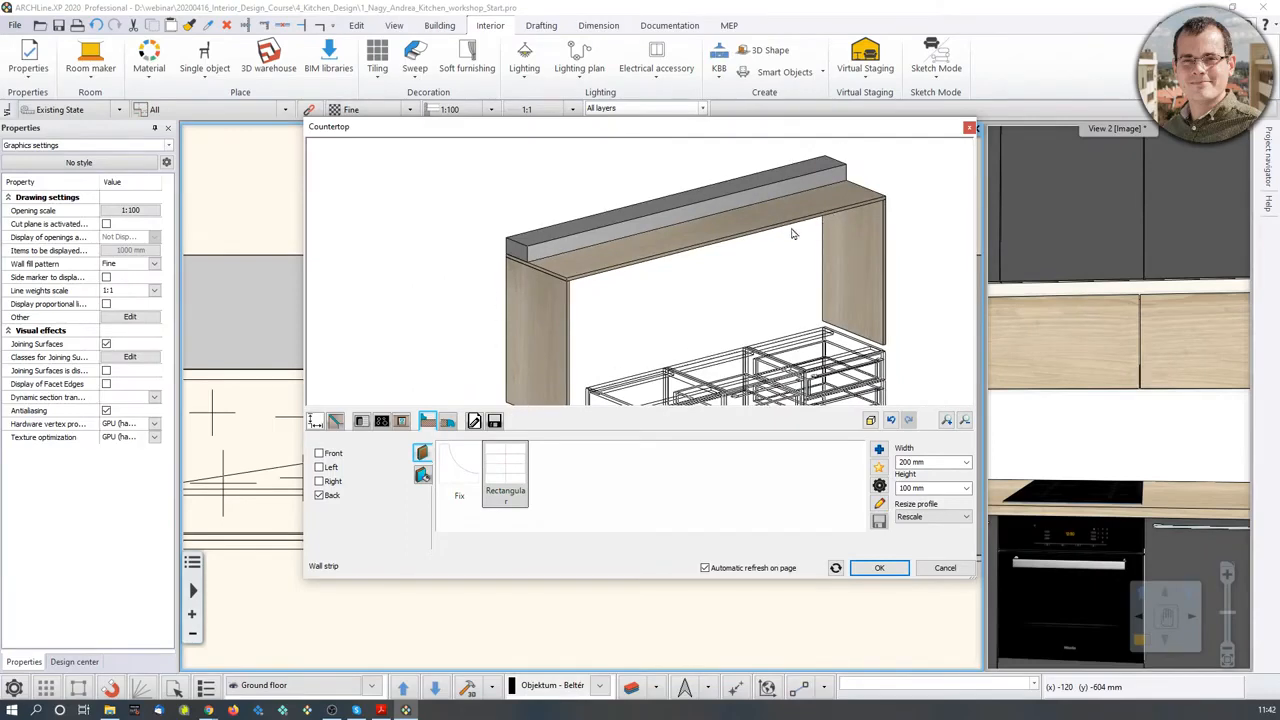
- Move the rectangular wall strip profile's reference point to its upper-left corner so the strip hangs below the board
{"action": "left_click", "coordinate": [878, 487]}
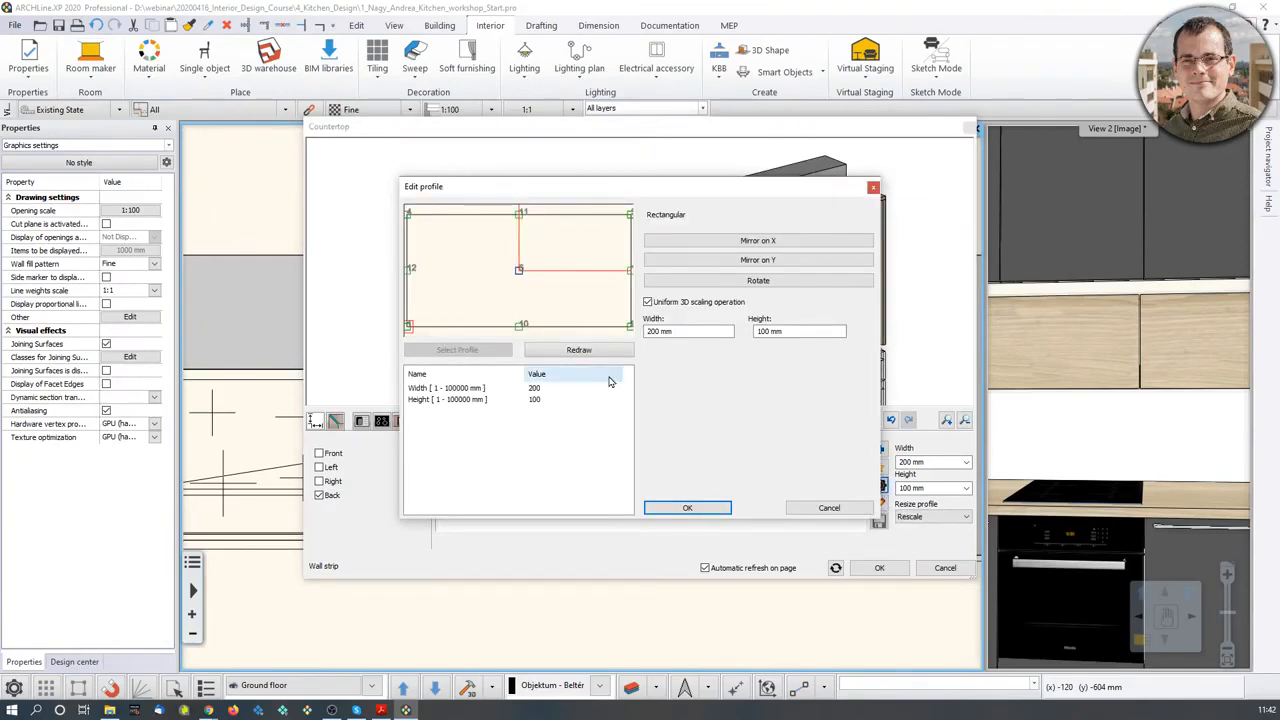
{"action": "left_click_drag", "start_coordinate": [561, 187], "coordinate": [895, 231]}
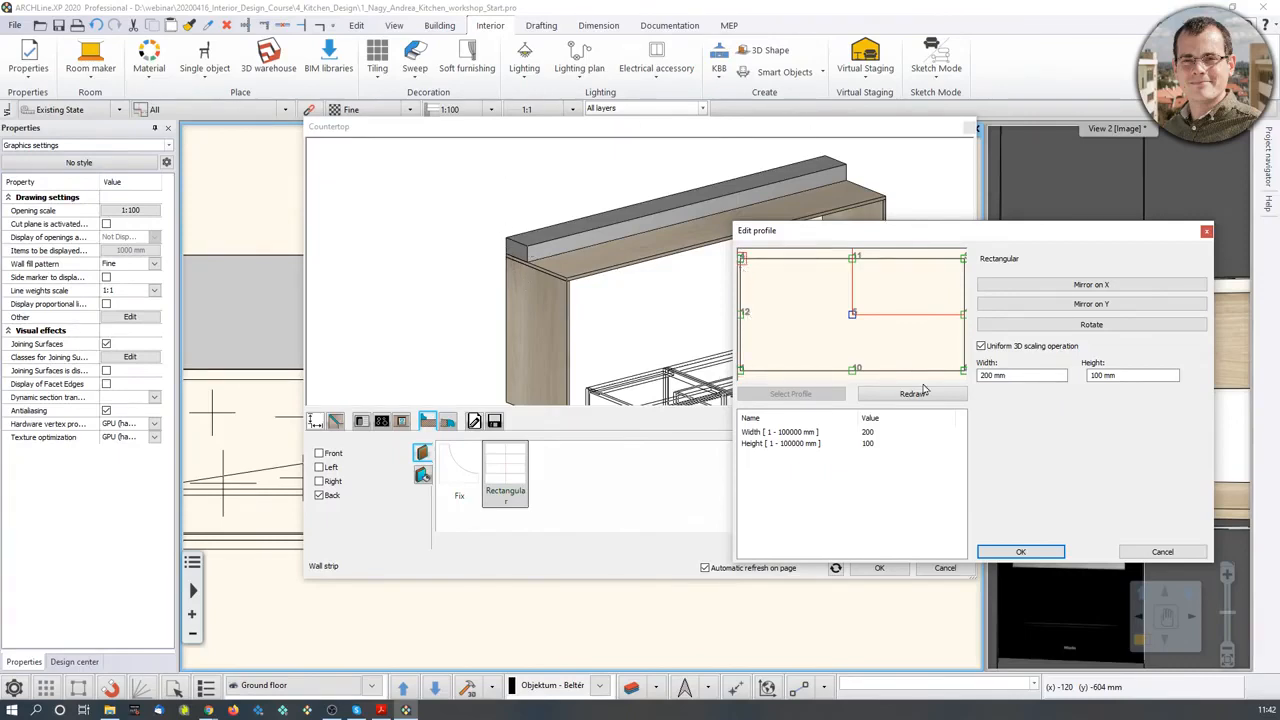
{"action": "left_click", "coordinate": [1020, 553]}
{"action": "scroll", "coordinate": [555, 240], "scroll_direction": "up", "scroll_amount": 3}
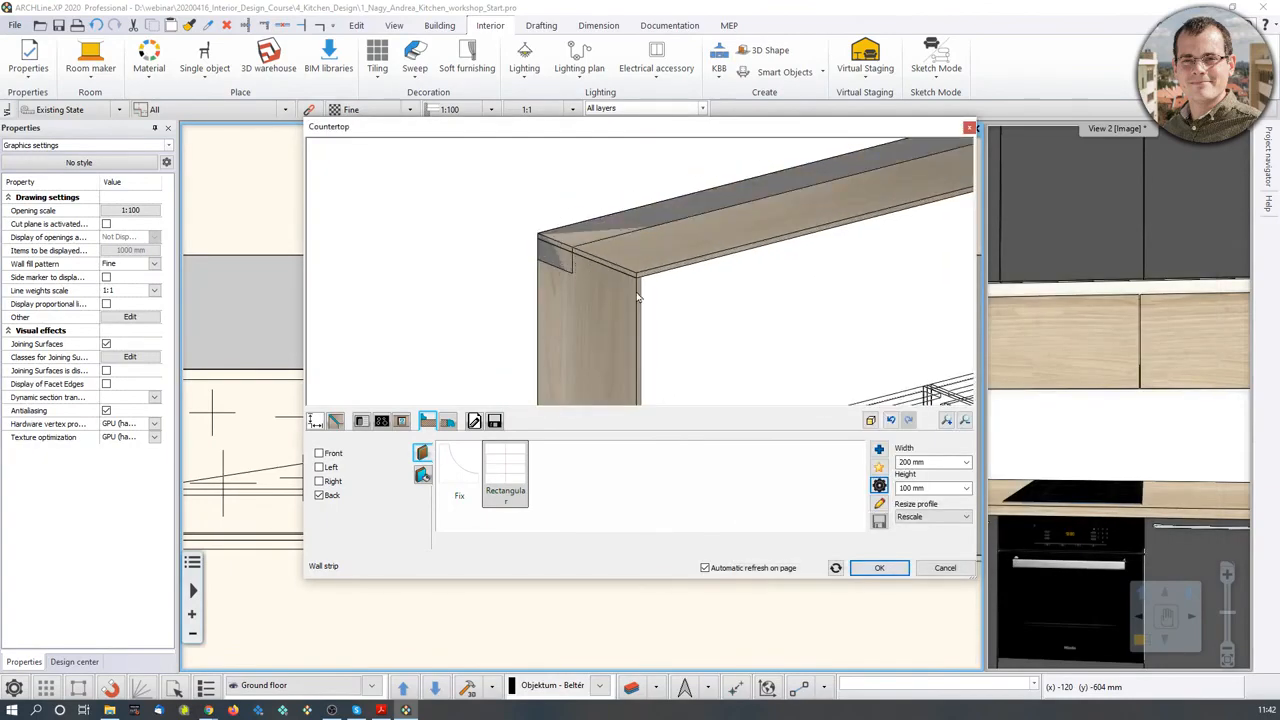
- Resize the back wall strip's rectangular profile to a width of 5 mm and a height of 920 mm
{"action": "scroll", "coordinate": [637, 296], "scroll_direction": "down", "scroll_amount": 5}
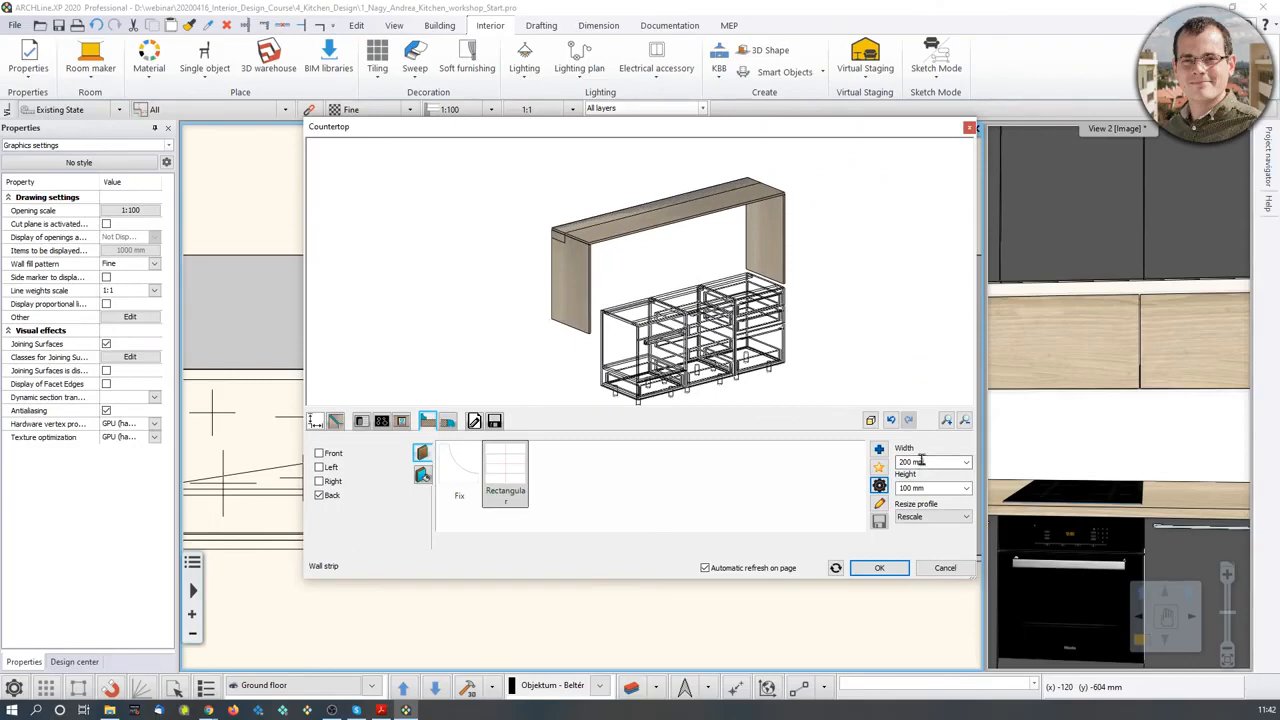
{"action": "left_click_drag", "start_coordinate": [899, 462], "coordinate": [943, 478]}
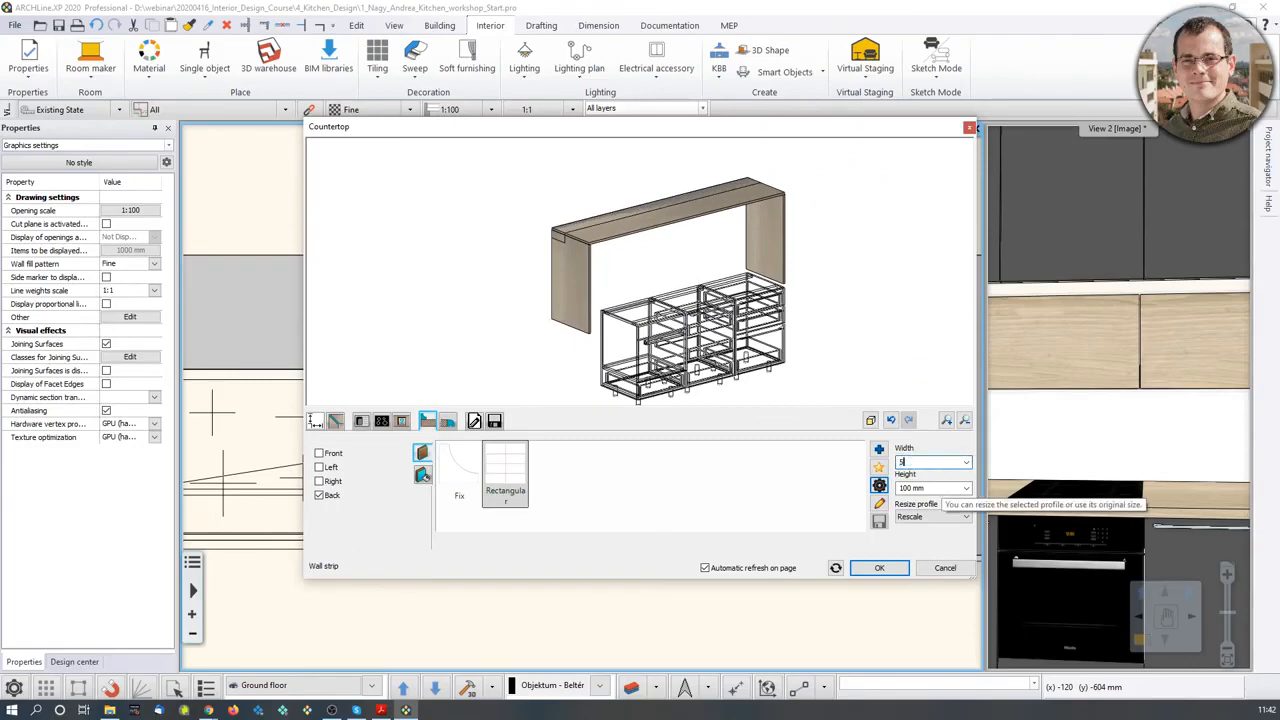
{"action": "type", "text": "5"}
{"action": "left_click_drag", "start_coordinate": [941, 486], "coordinate": [902, 489]}
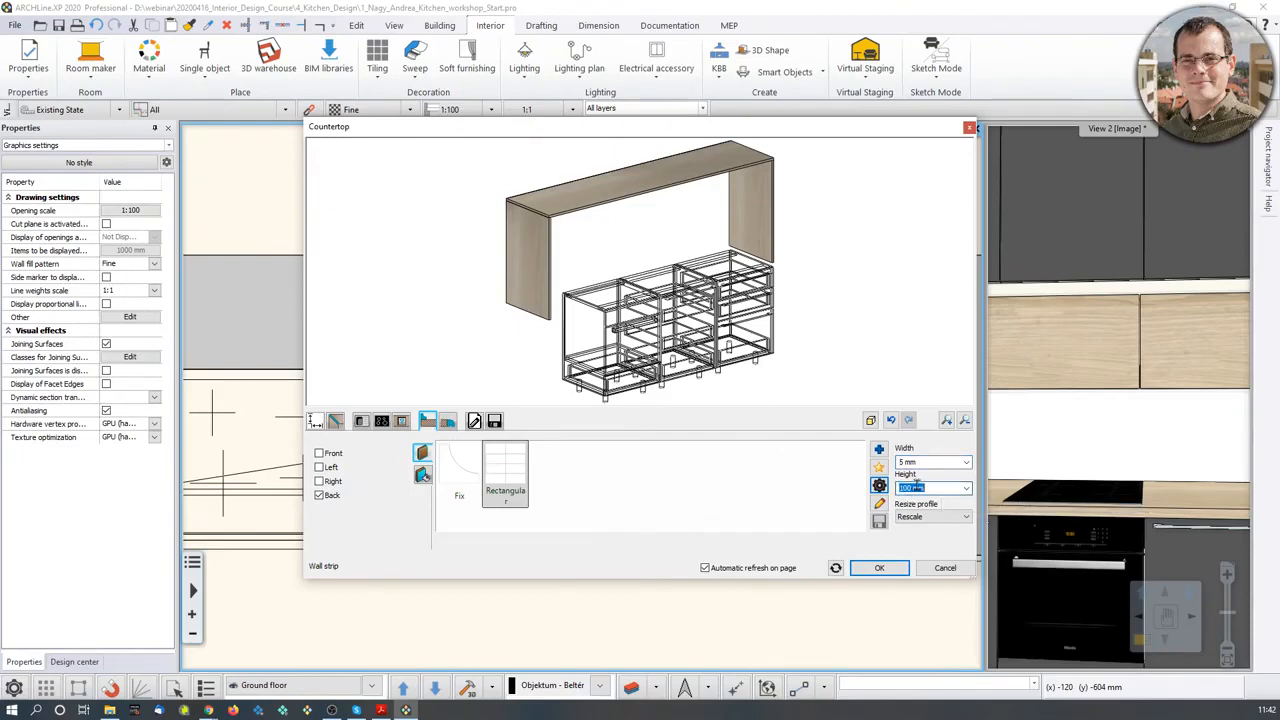
{"action": "type", "text": "920"}
{"action": "key", "text": "Return"}
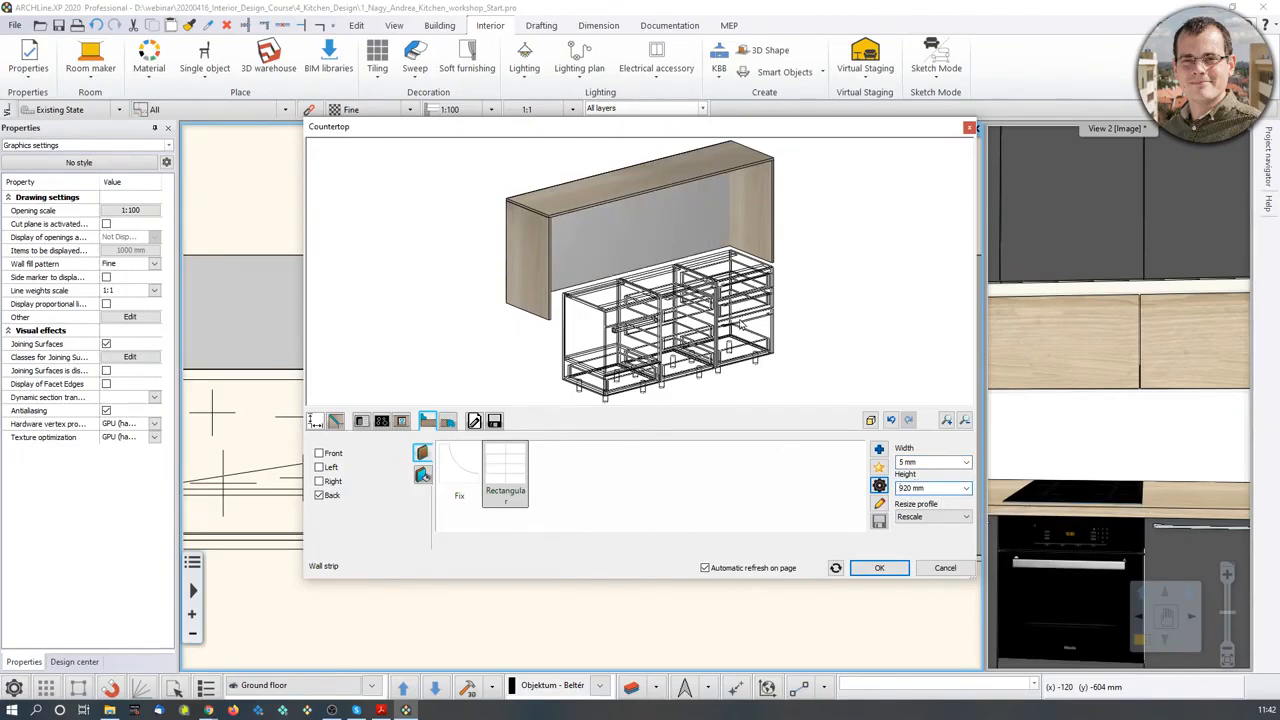
{"action": "scroll", "coordinate": [735, 300], "scroll_direction": "up", "scroll_amount": 5}
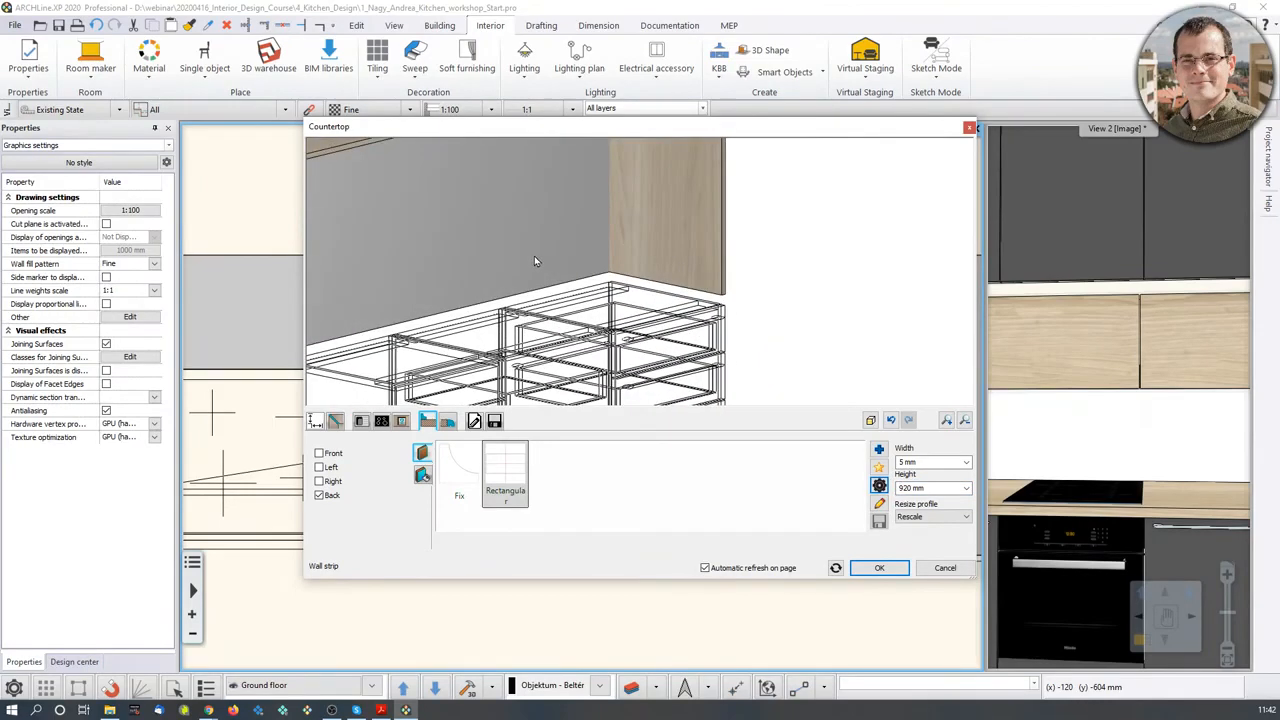
{"action": "scroll", "coordinate": [540, 270], "scroll_direction": "down", "scroll_amount": 2}
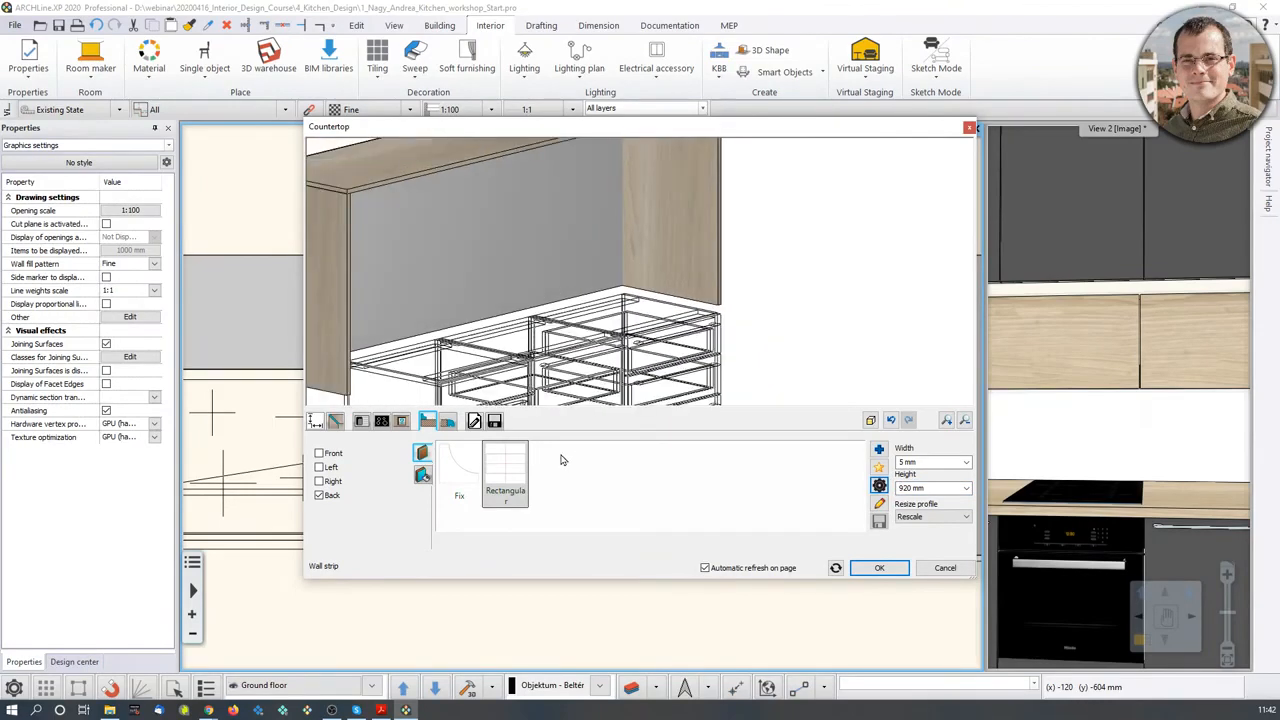
- Search the materials for "walnut", apply walnut light wood to the back wall strip, and accept the countertop settings
{"action": "left_click", "coordinate": [422, 474]}
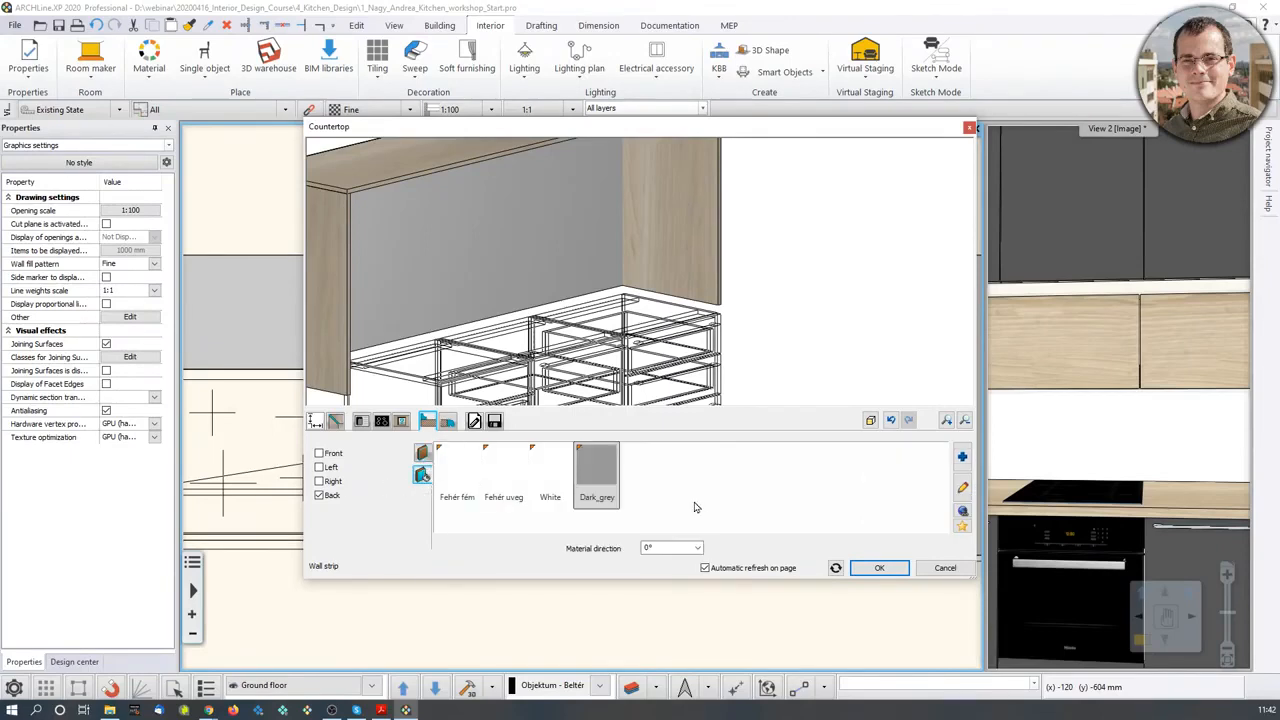
{"action": "left_click", "coordinate": [963, 458]}
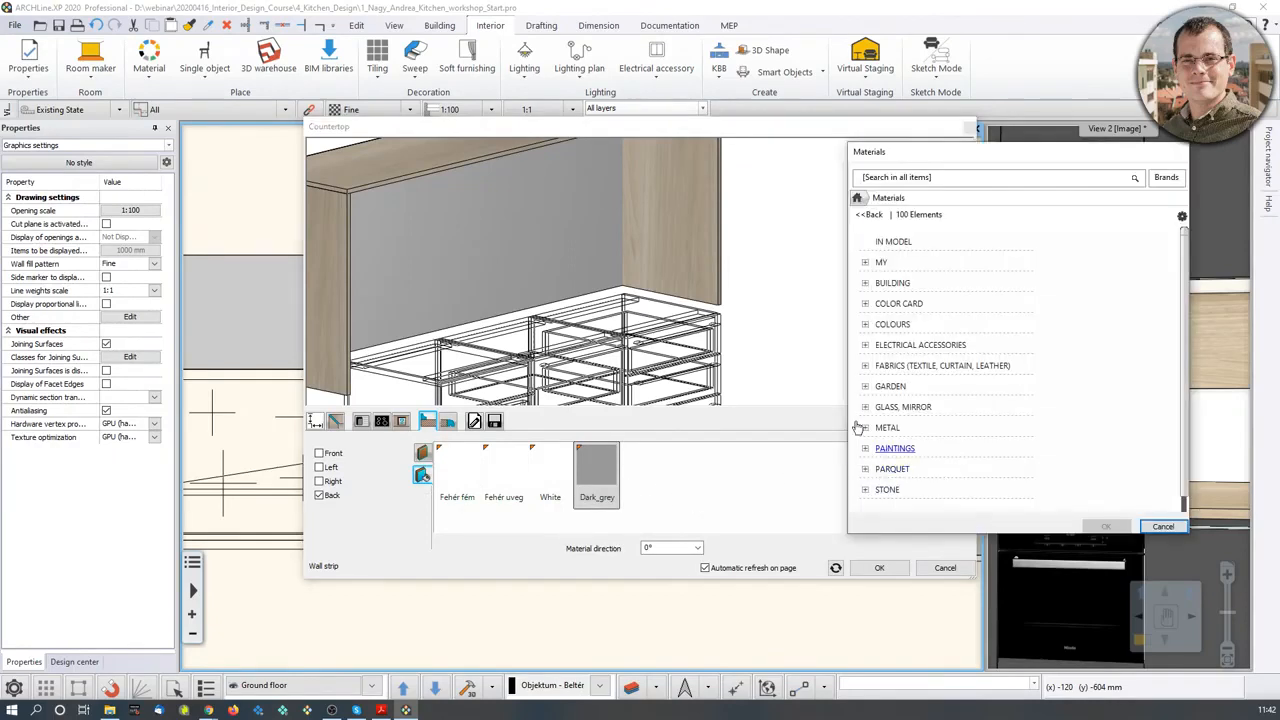
{"action": "left_click", "coordinate": [866, 177]}
{"action": "type", "text": "walnut"}
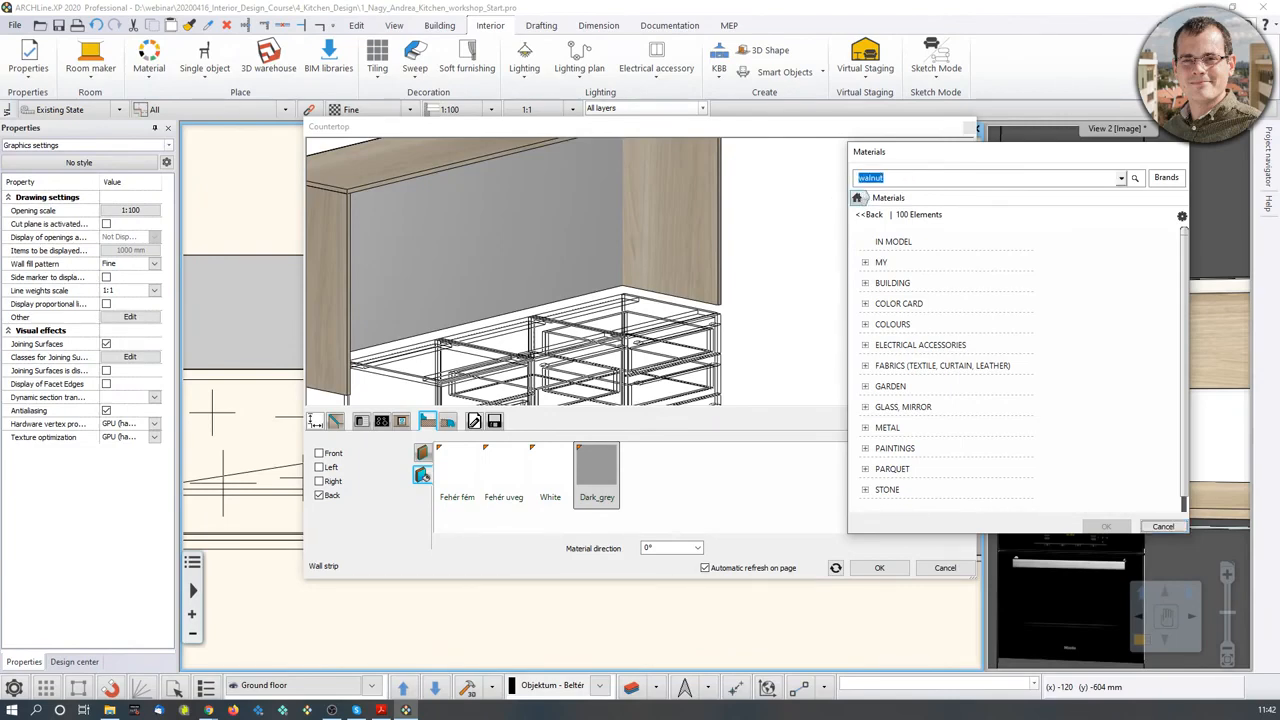
{"action": "key", "text": "Return"}
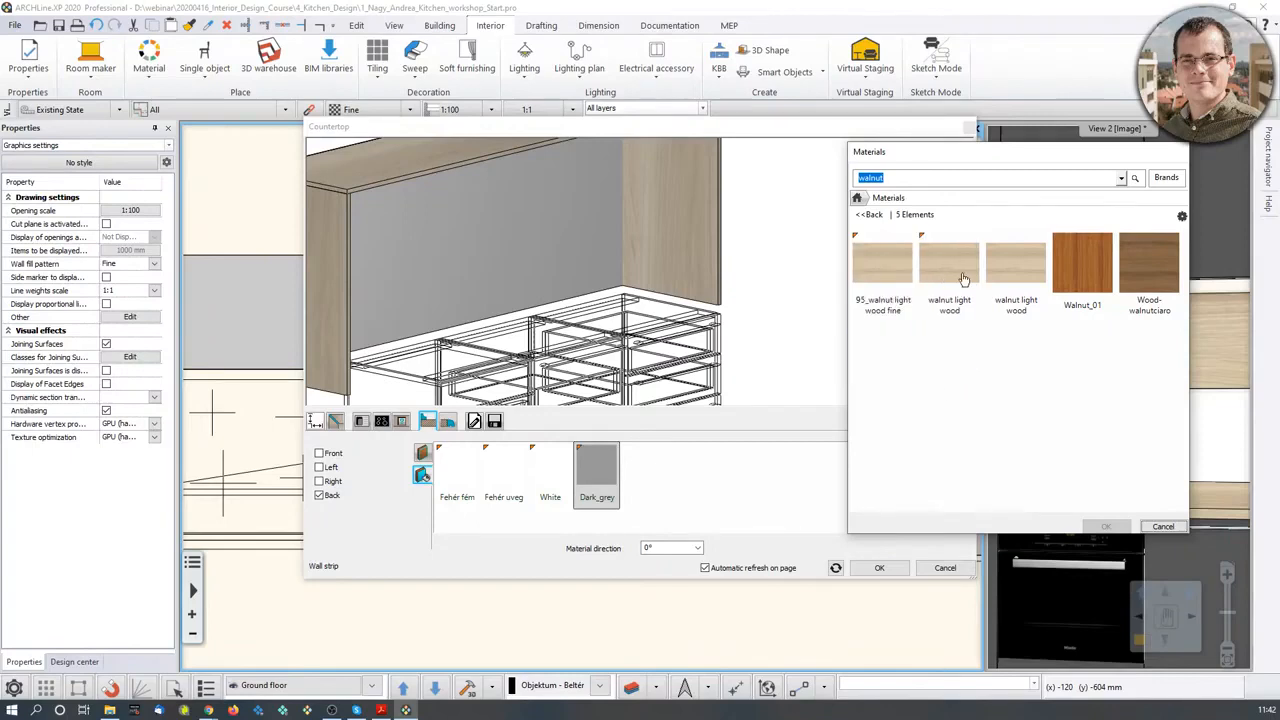
{"action": "mouse_move", "coordinate": [1037, 276]}
{"action": "mouse_move", "coordinate": [947, 253]}
{"action": "mouse_move", "coordinate": [879, 255]}
{"action": "left_click", "coordinate": [945, 275]}
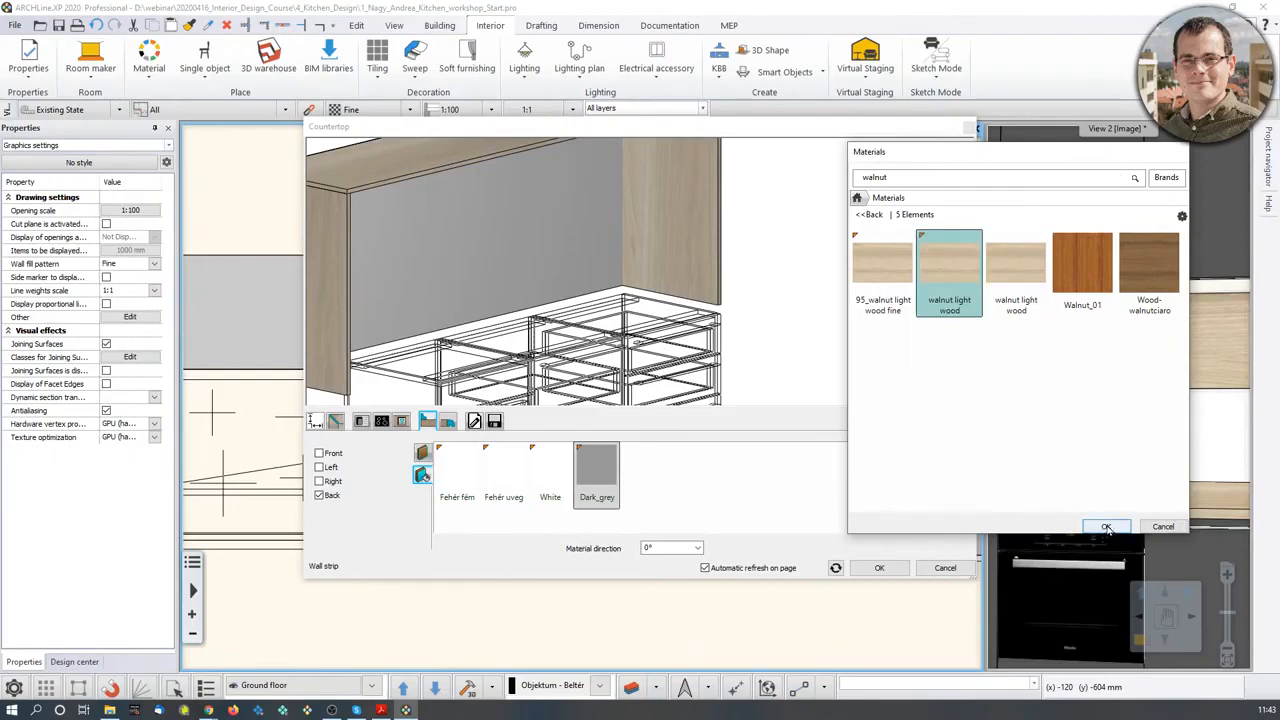
{"action": "left_click", "coordinate": [1107, 528]}
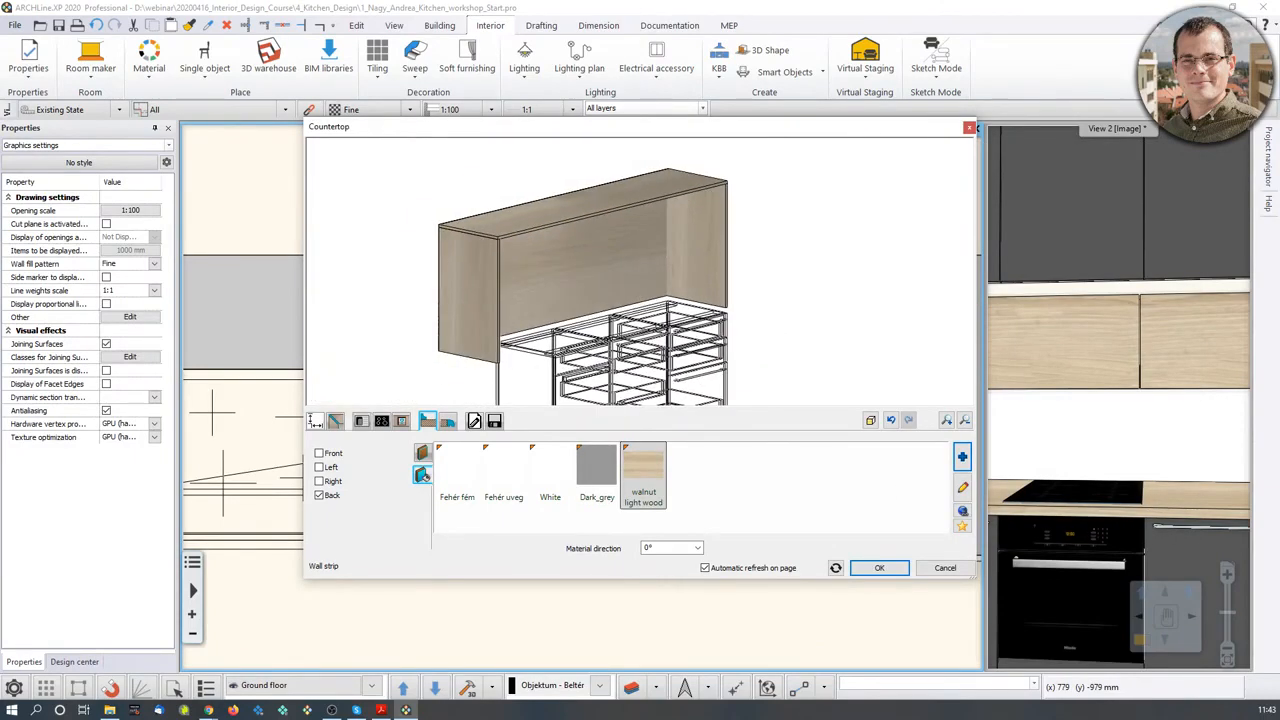
{"action": "left_click", "coordinate": [879, 567]}
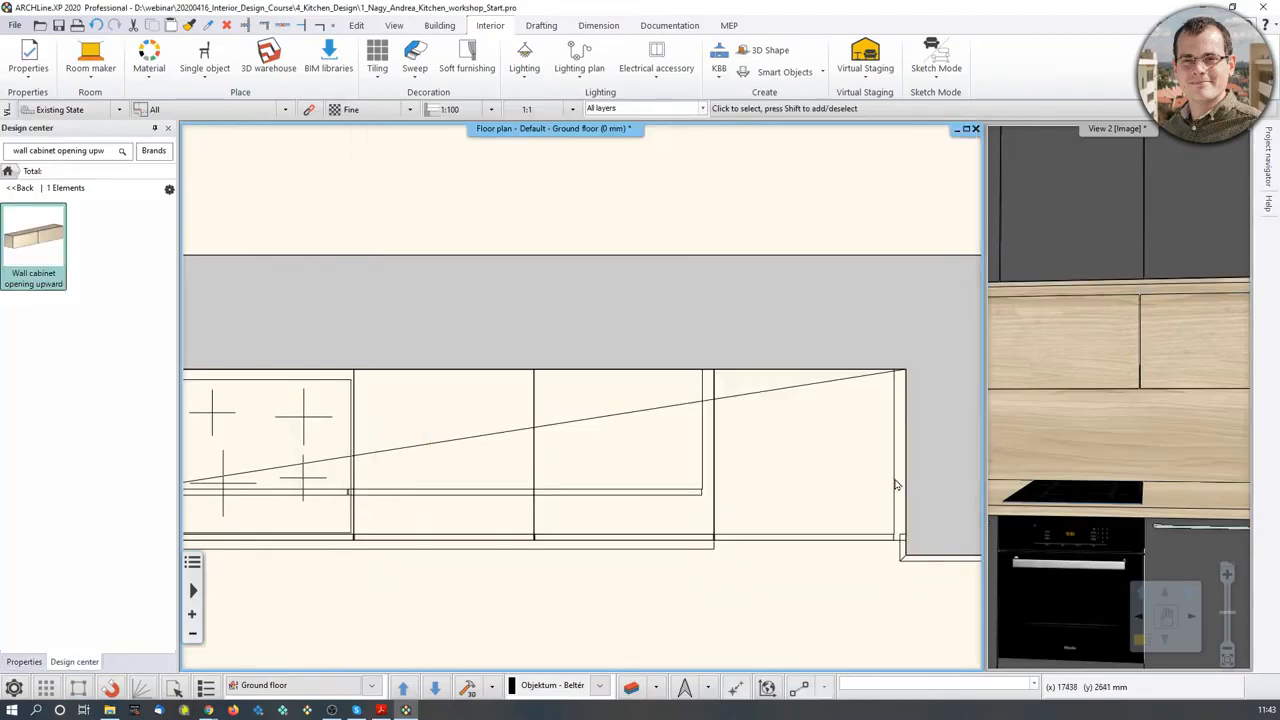
- Examine the wood-lined hob niche and the open cabinet bases in the enlarged 3D view
{"action": "left_click", "coordinate": [1091, 435]}
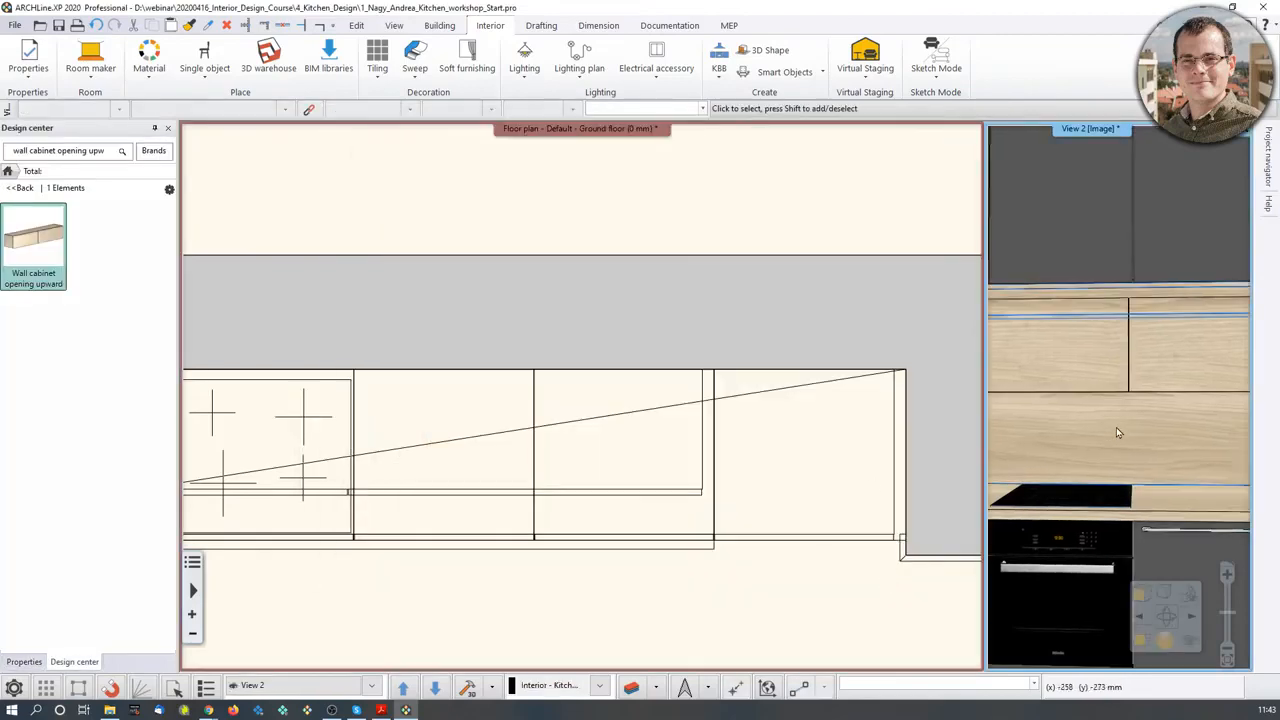
{"action": "left_click", "coordinate": [1142, 642]}
{"action": "scroll", "coordinate": [662, 416], "scroll_direction": "down", "scroll_amount": 5}
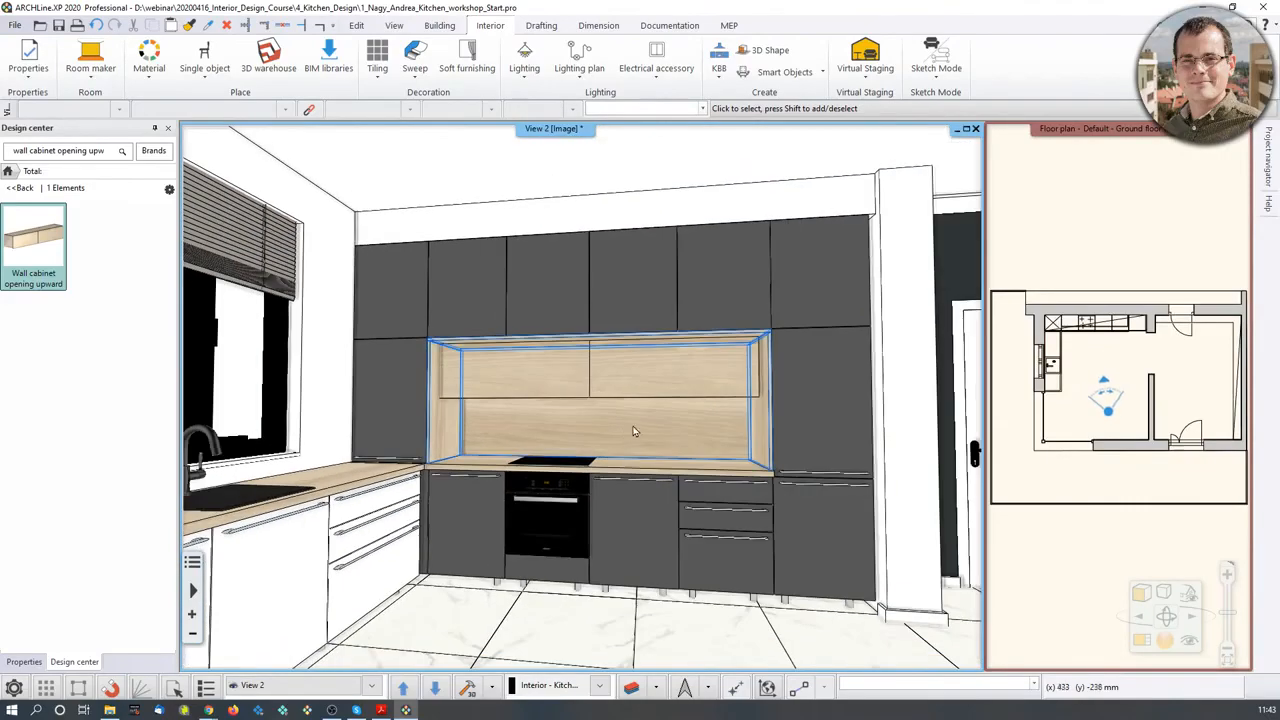
{"action": "middle_click_drag", "start_coordinate": [629, 394], "coordinate": [622, 381]}
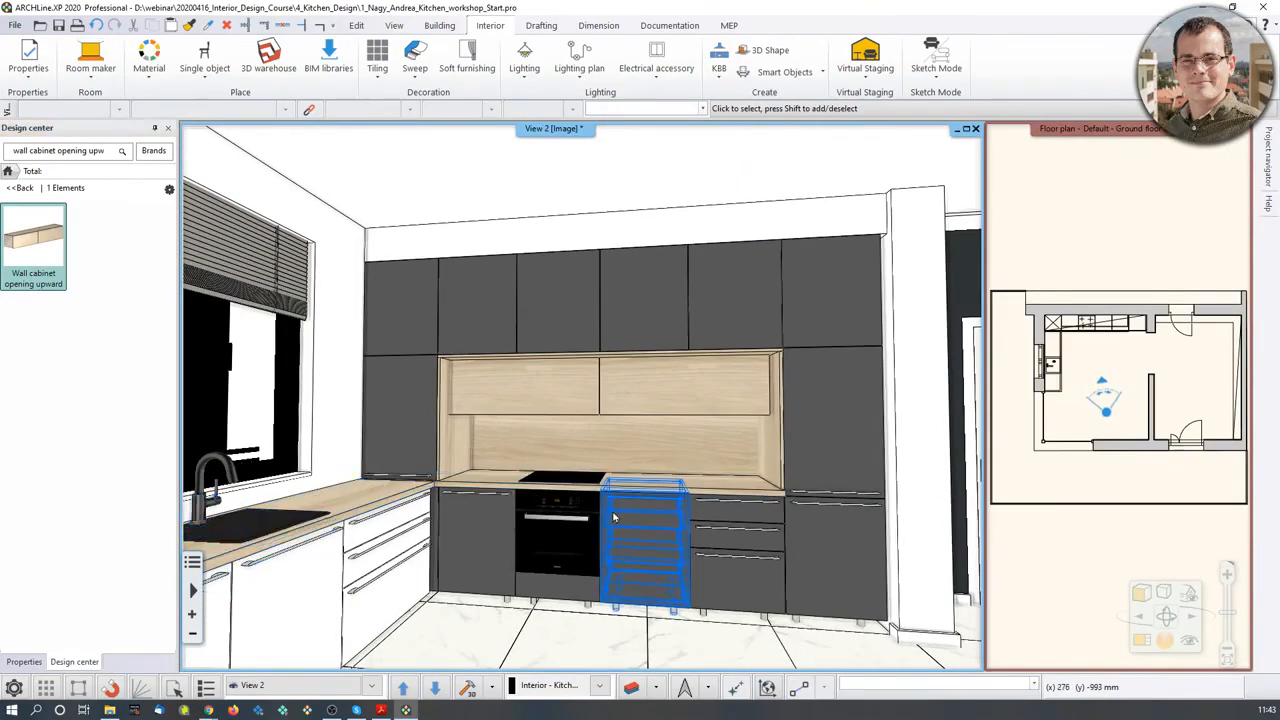
{"action": "middle_click_drag", "start_coordinate": [614, 516], "coordinate": [546, 554]}
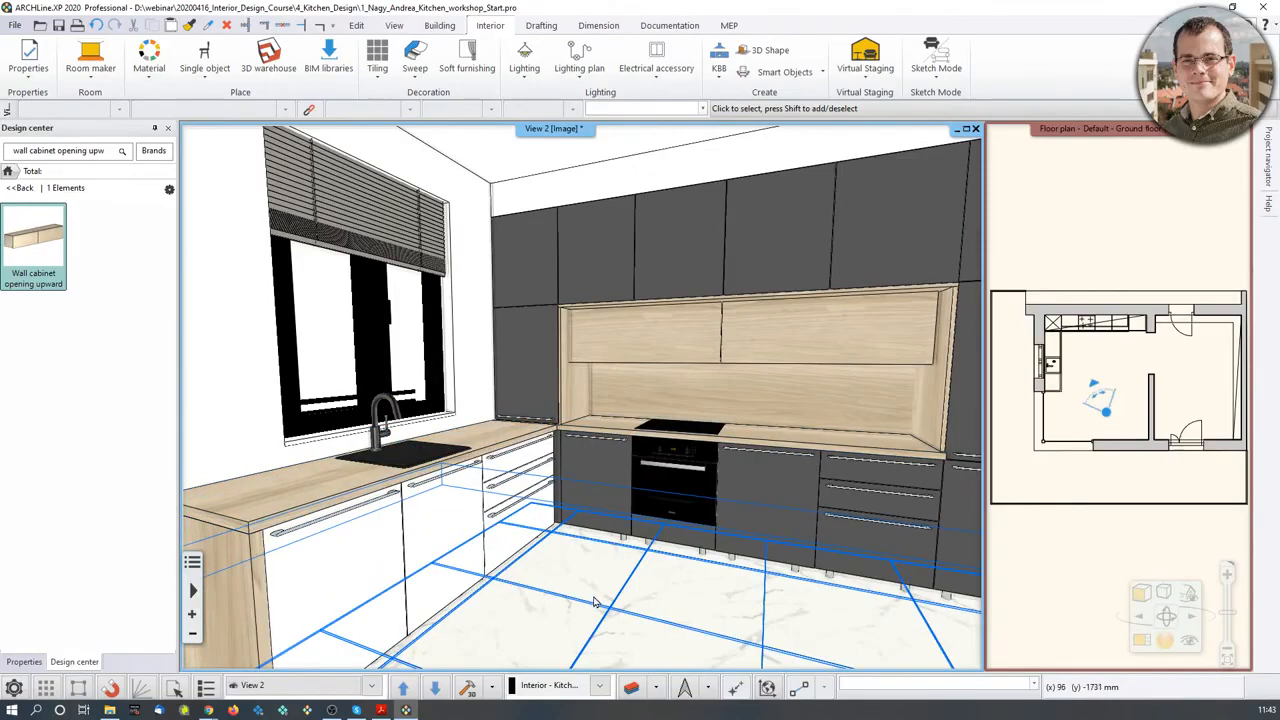
{"action": "middle_click_drag", "start_coordinate": [590, 600], "coordinate": [464, 536]}
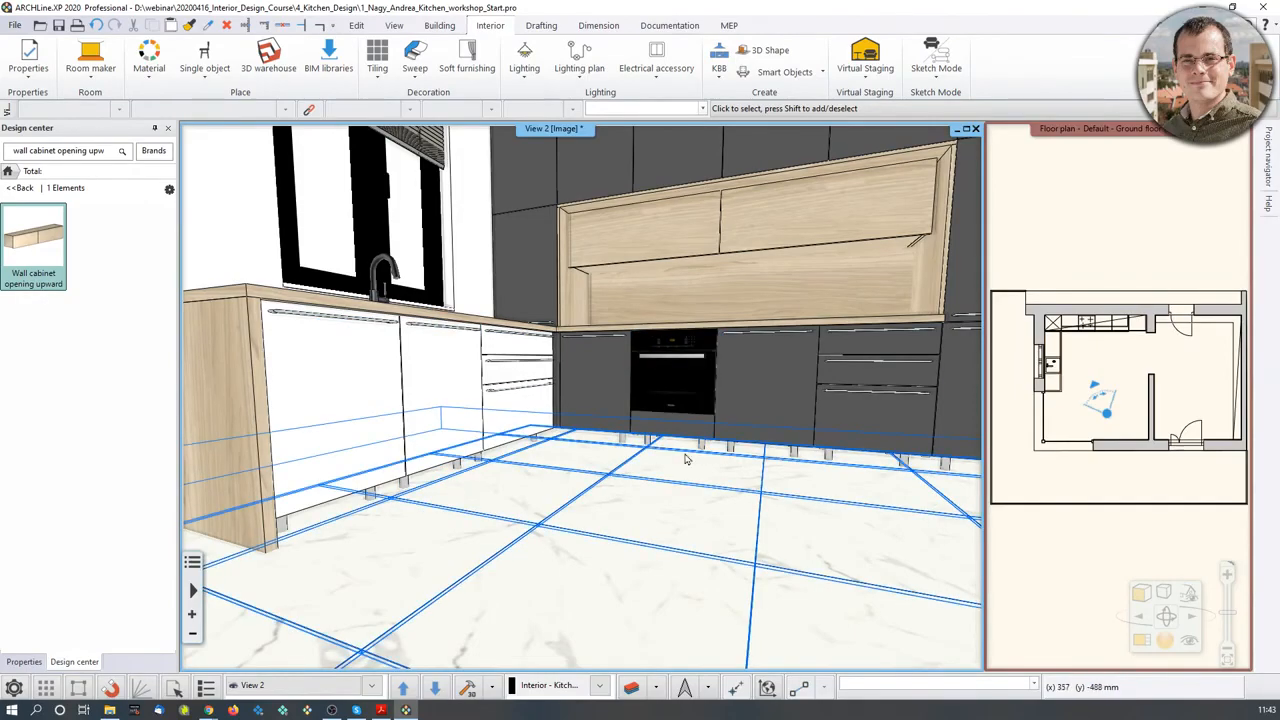
{"action": "middle_click_drag", "start_coordinate": [708, 394], "coordinate": [708, 478]}
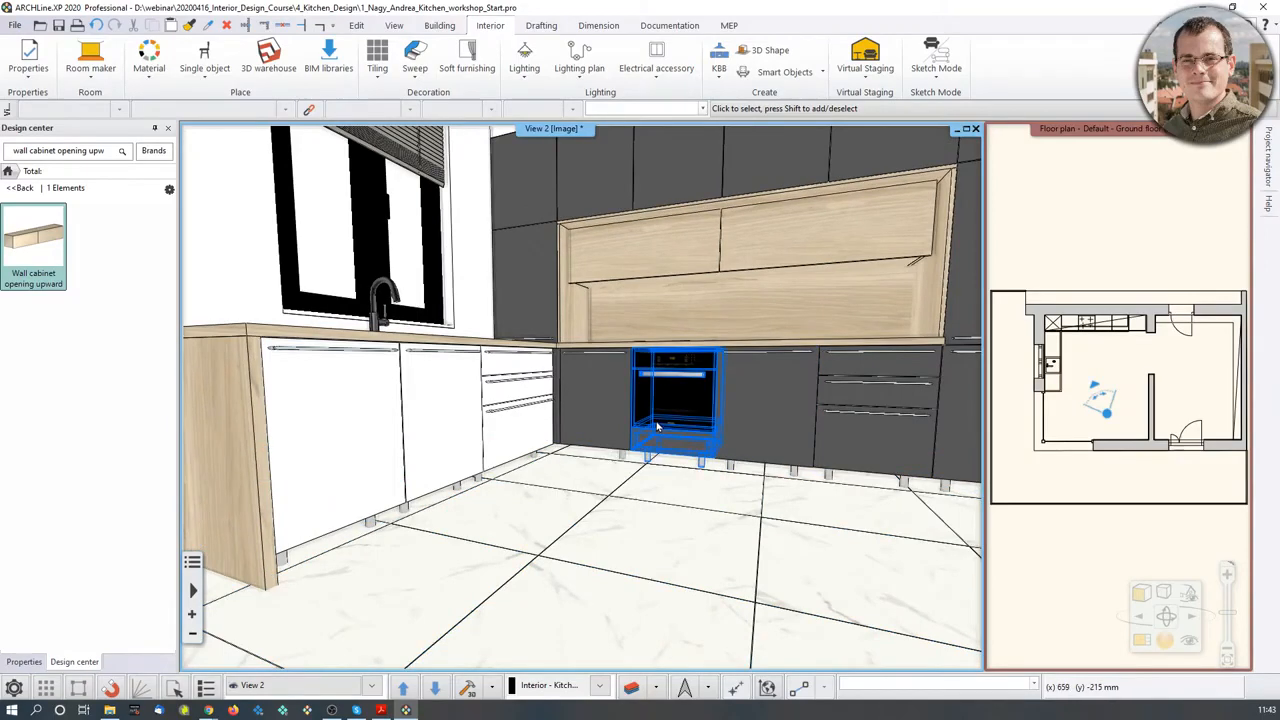
- Begin a KBB plinth by profile on the floor plan, starting its path at the front corner of the sink run's free end
{"action": "left_click", "coordinate": [1100, 262]}
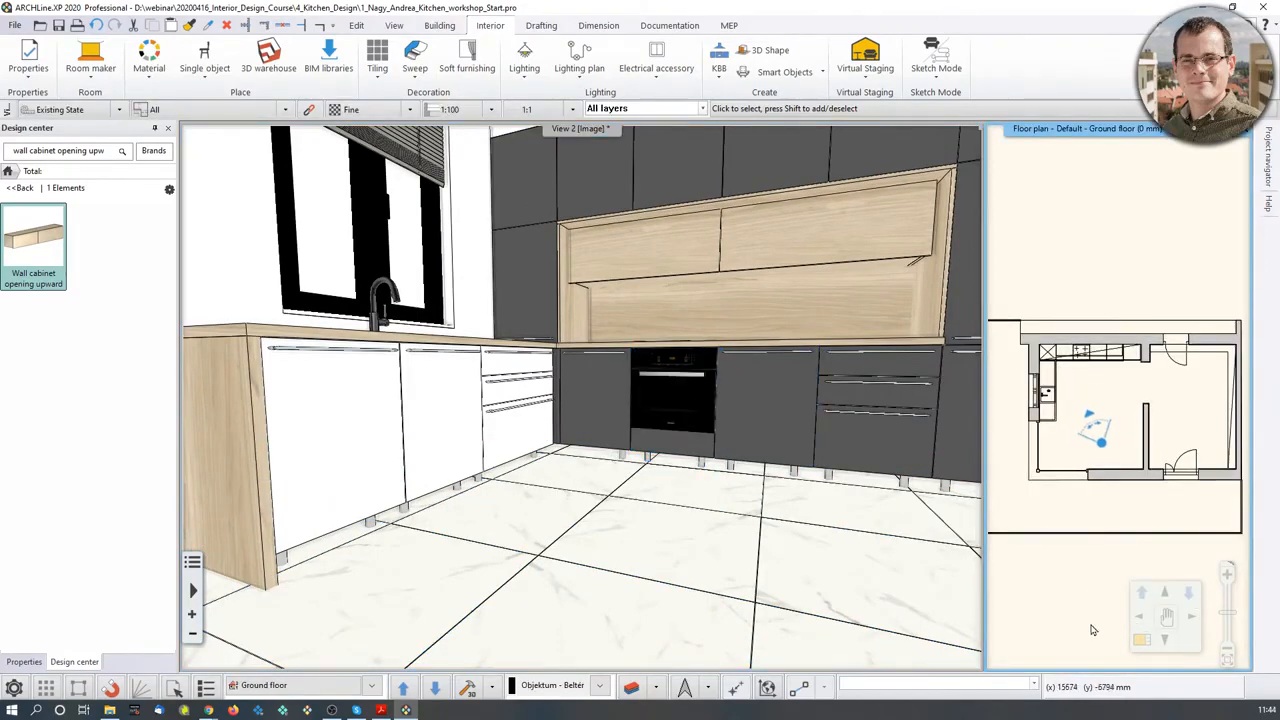
{"action": "left_click", "coordinate": [1143, 645]}
{"action": "middle_click_drag", "start_coordinate": [608, 262], "coordinate": [616, 337]}
{"action": "scroll", "coordinate": [616, 337], "scroll_direction": "up", "scroll_amount": 2}
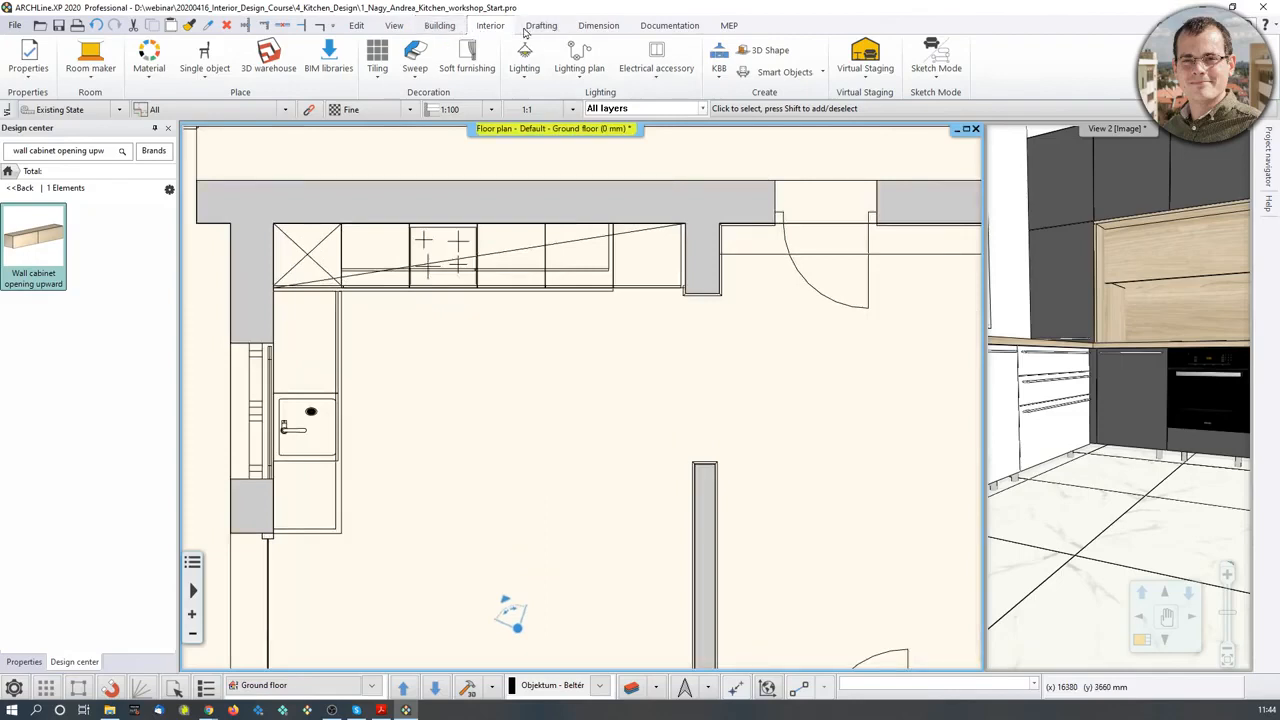
{"action": "left_click", "coordinate": [719, 62]}
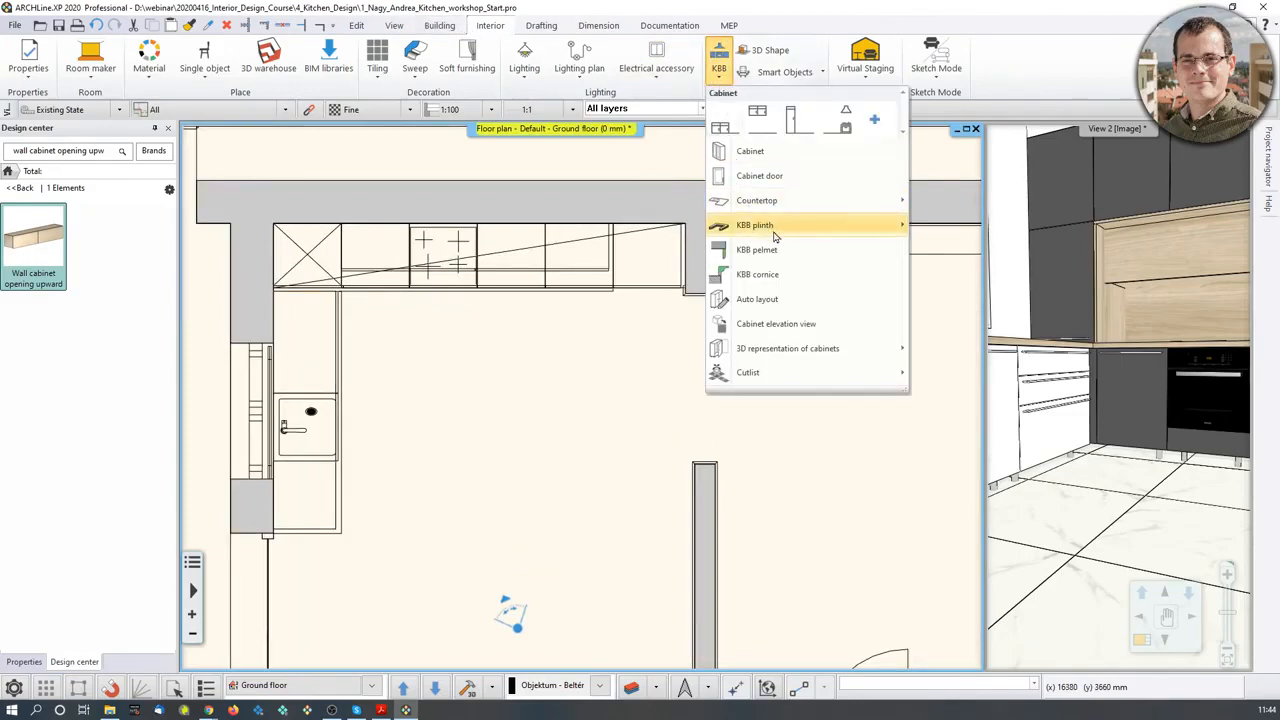
{"action": "mouse_move", "coordinate": [775, 236]}
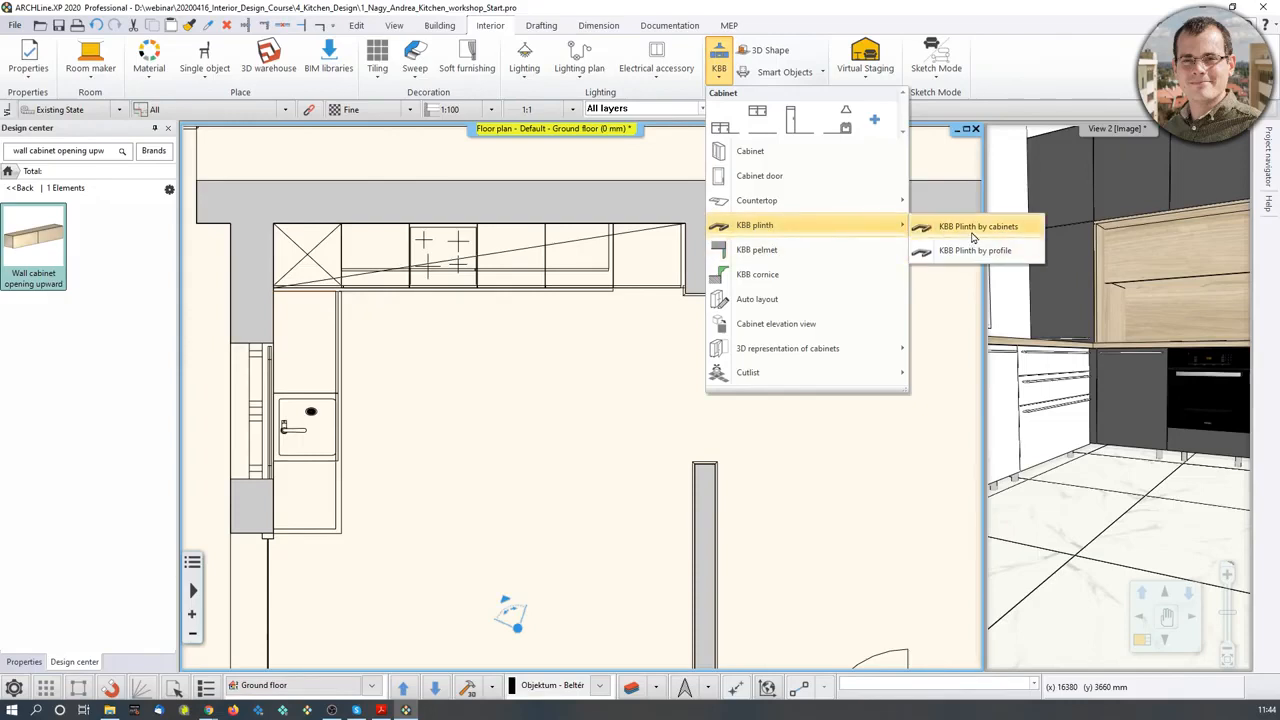
{"action": "mouse_move", "coordinate": [973, 234]}
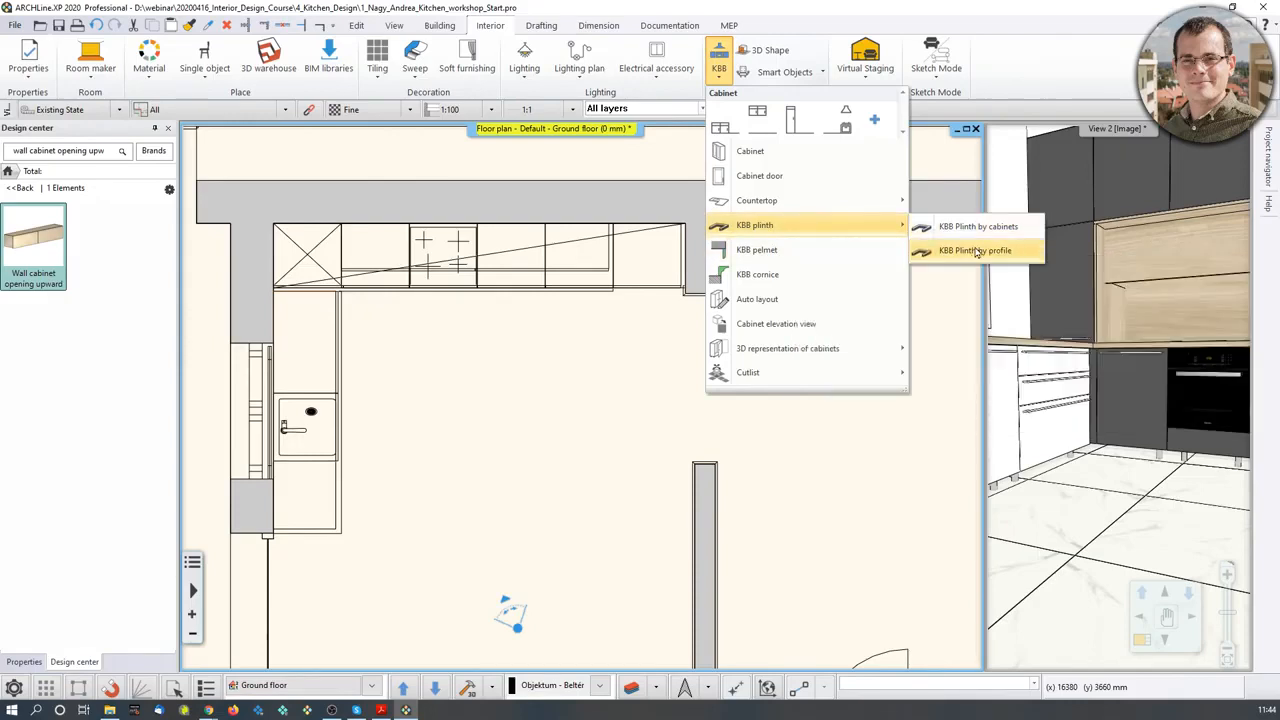
{"action": "mouse_move", "coordinate": [975, 257]}
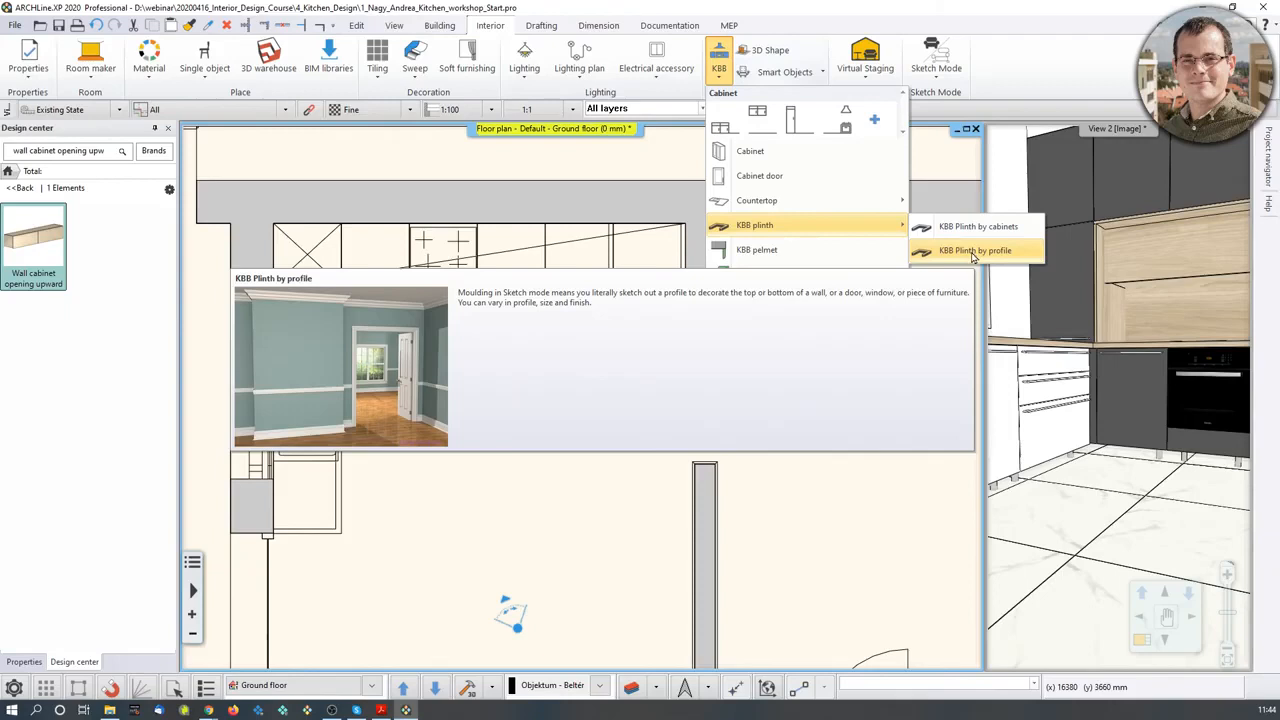
{"action": "left_click", "coordinate": [973, 252]}
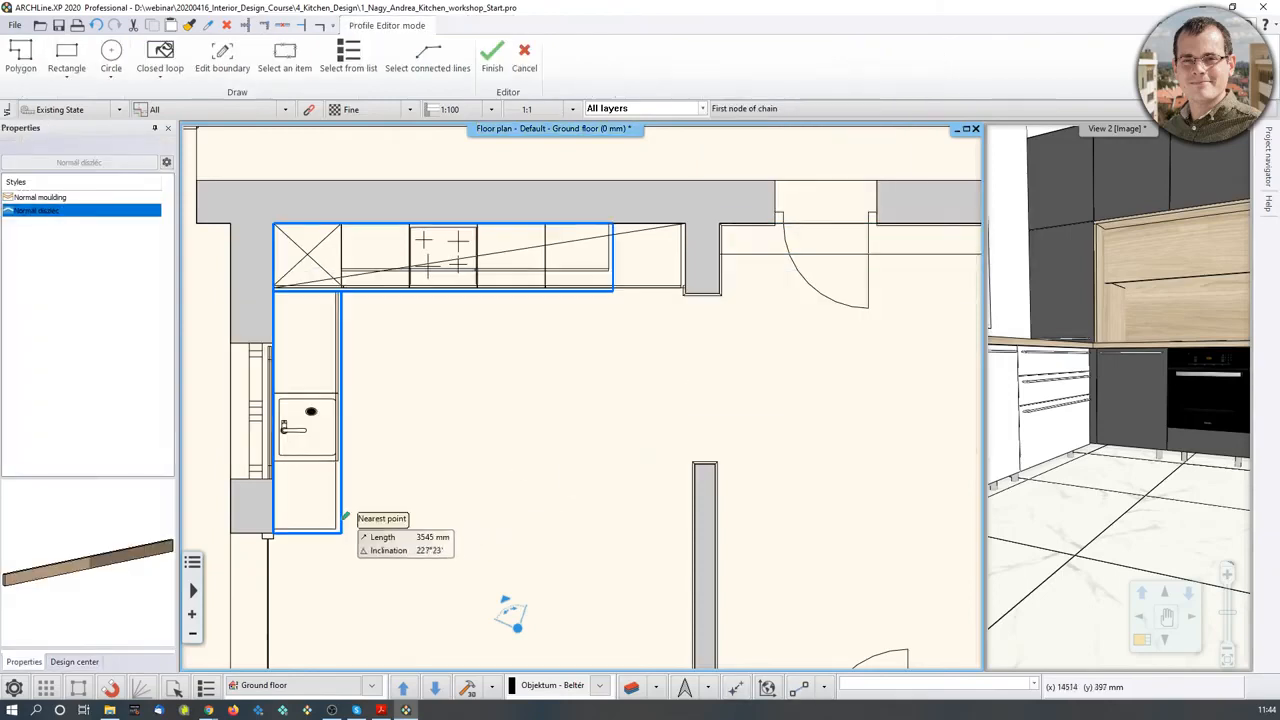
{"action": "scroll", "coordinate": [345, 515], "scroll_direction": "up", "scroll_amount": 4}
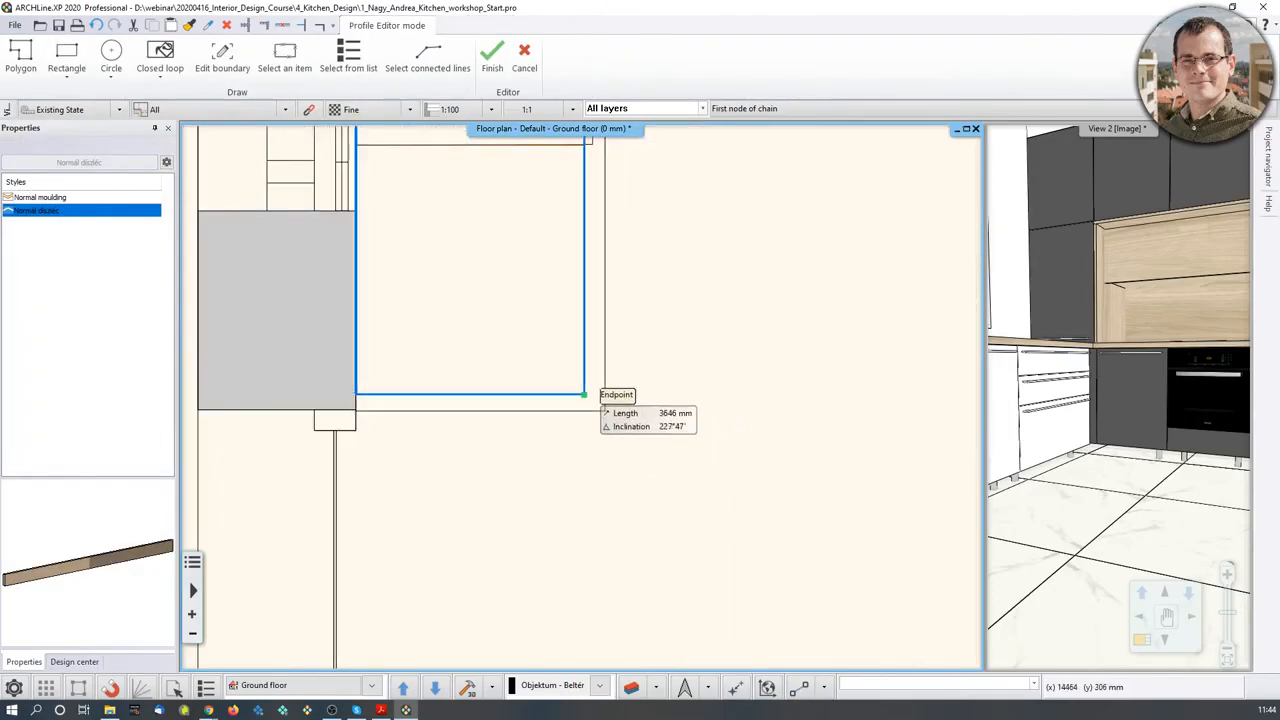
{"action": "left_click", "coordinate": [583, 394]}
- Draw the first plinth path segment, about 2130 mm long, along the sink cabinets' fronts to the front line of the hob run
{"action": "middle_click_drag", "start_coordinate": [604, 209], "coordinate": [563, 690]}
{"action": "middle_click_drag", "start_coordinate": [565, 377], "coordinate": [555, 642]}
{"action": "scroll", "coordinate": [535, 333], "scroll_direction": "up", "scroll_amount": 3}
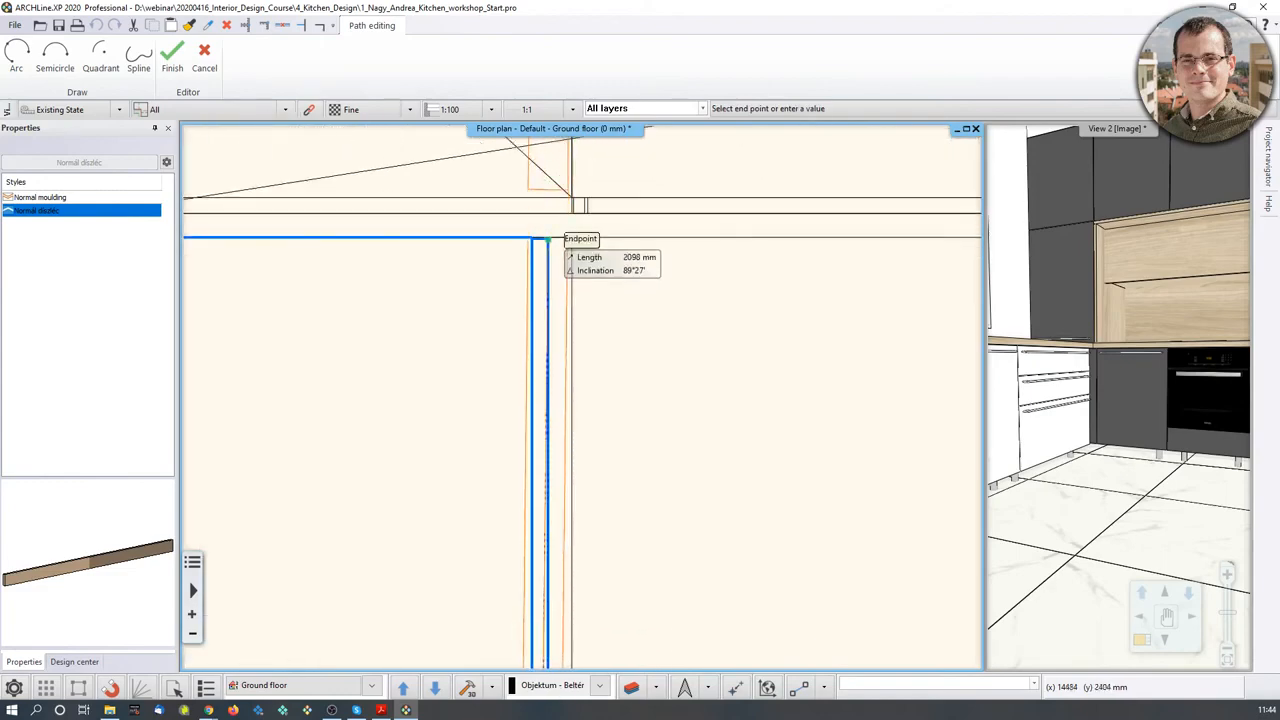
{"action": "middle_click_drag", "start_coordinate": [554, 240], "coordinate": [543, 389]}
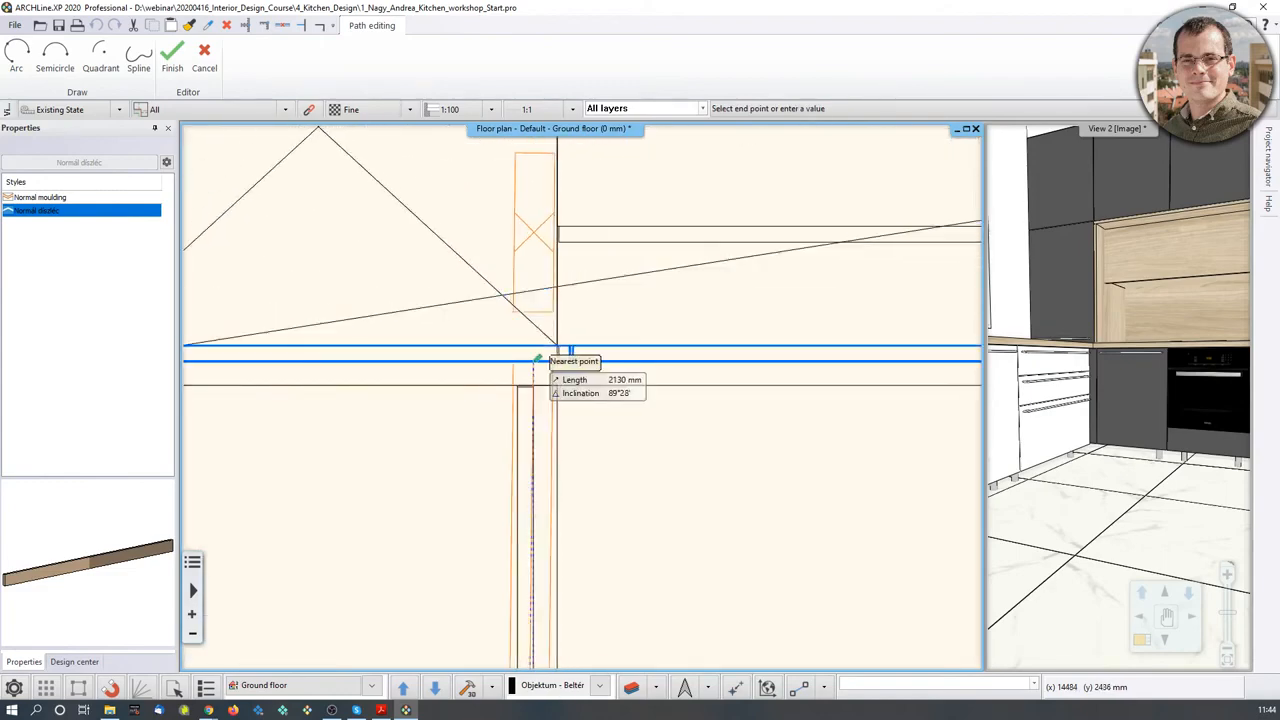
{"action": "scroll", "coordinate": [543, 360], "scroll_direction": "up", "scroll_amount": 2}
{"action": "scroll", "coordinate": [557, 363], "scroll_direction": "up", "scroll_amount": 2}
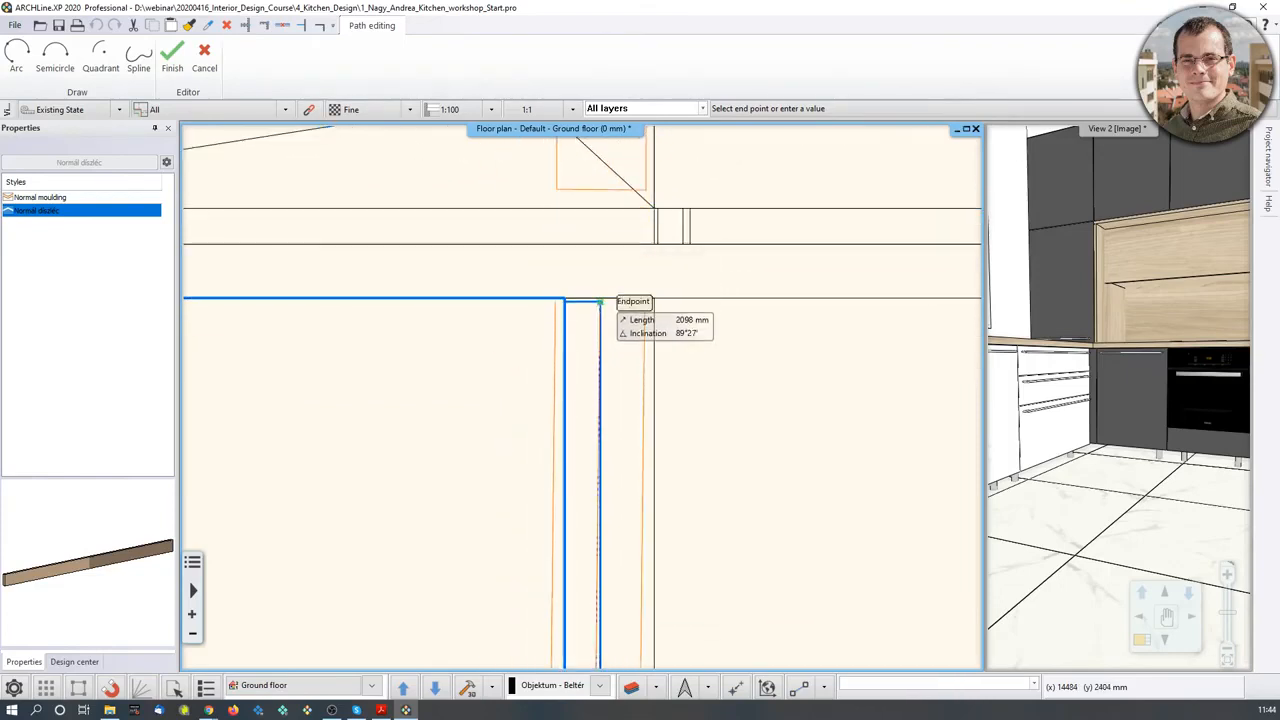
{"action": "left_click", "coordinate": [600, 245]}
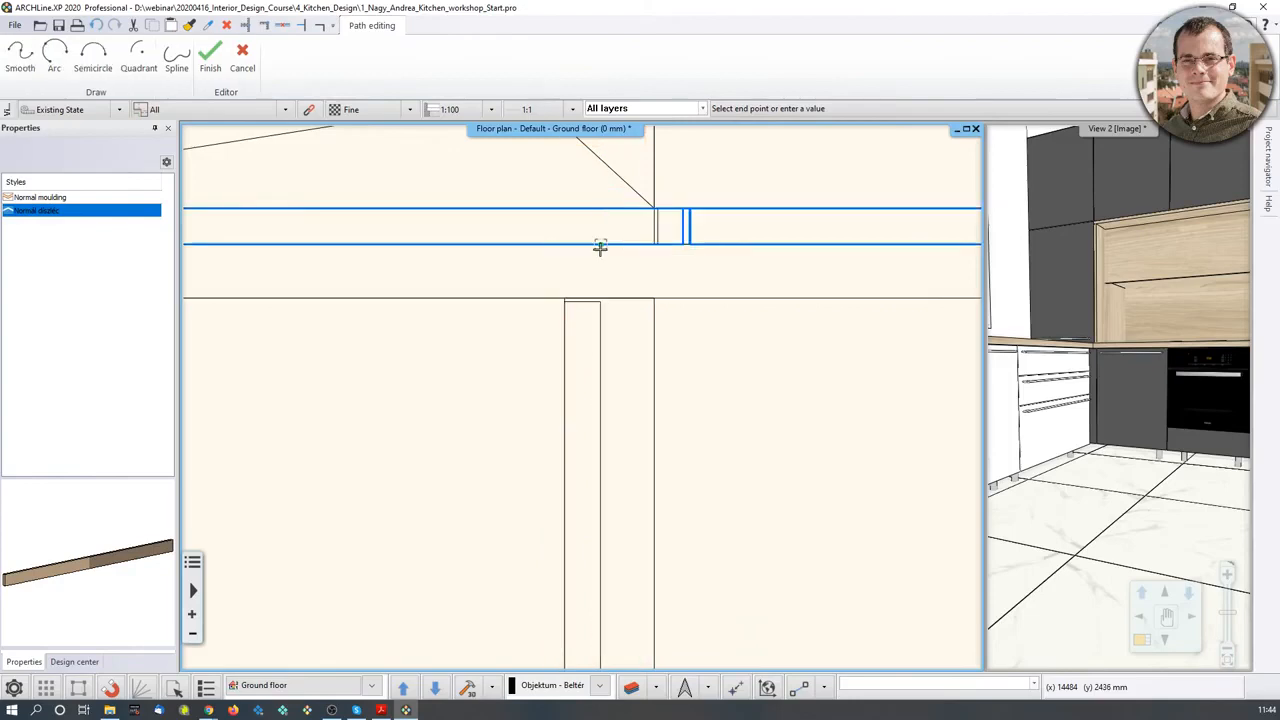
- Continue the plinth path horizontally along the hob run's cabinet fronts for about 3050 mm, up to the skirting at the wall end
{"action": "scroll", "coordinate": [693, 274], "scroll_direction": "down", "scroll_amount": 1}
{"action": "scroll", "coordinate": [693, 274], "scroll_direction": "down", "scroll_amount": 2}
{"action": "middle_click_drag", "start_coordinate": [743, 280], "coordinate": [397, 326]}
{"action": "scroll", "coordinate": [691, 300], "scroll_direction": "down", "scroll_amount": 3}
{"action": "scroll", "coordinate": [589, 340], "scroll_direction": "down", "scroll_amount": 1}
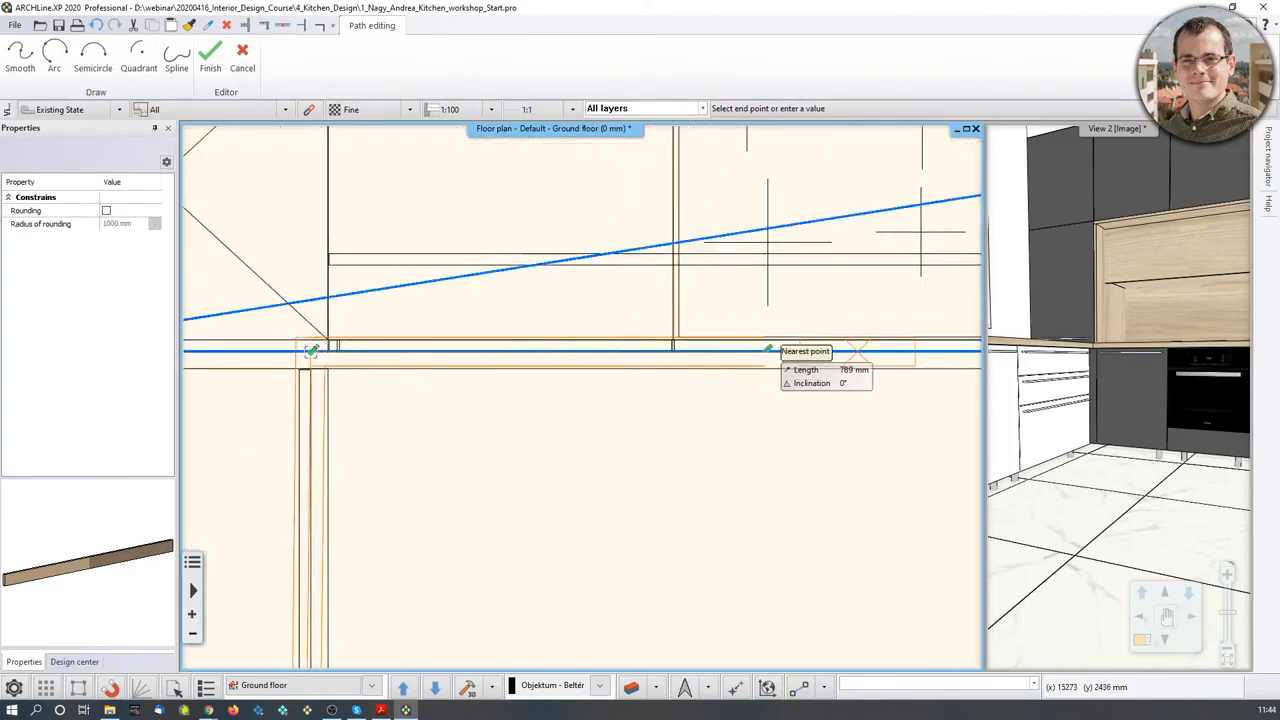
{"action": "middle_click_drag", "start_coordinate": [771, 349], "coordinate": [658, 359]}
{"action": "scroll", "coordinate": [806, 362], "scroll_direction": "down", "scroll_amount": 2}
{"action": "middle_click_drag", "start_coordinate": [856, 369], "coordinate": [631, 371]}
{"action": "scroll", "coordinate": [640, 374], "scroll_direction": "up", "scroll_amount": 3}
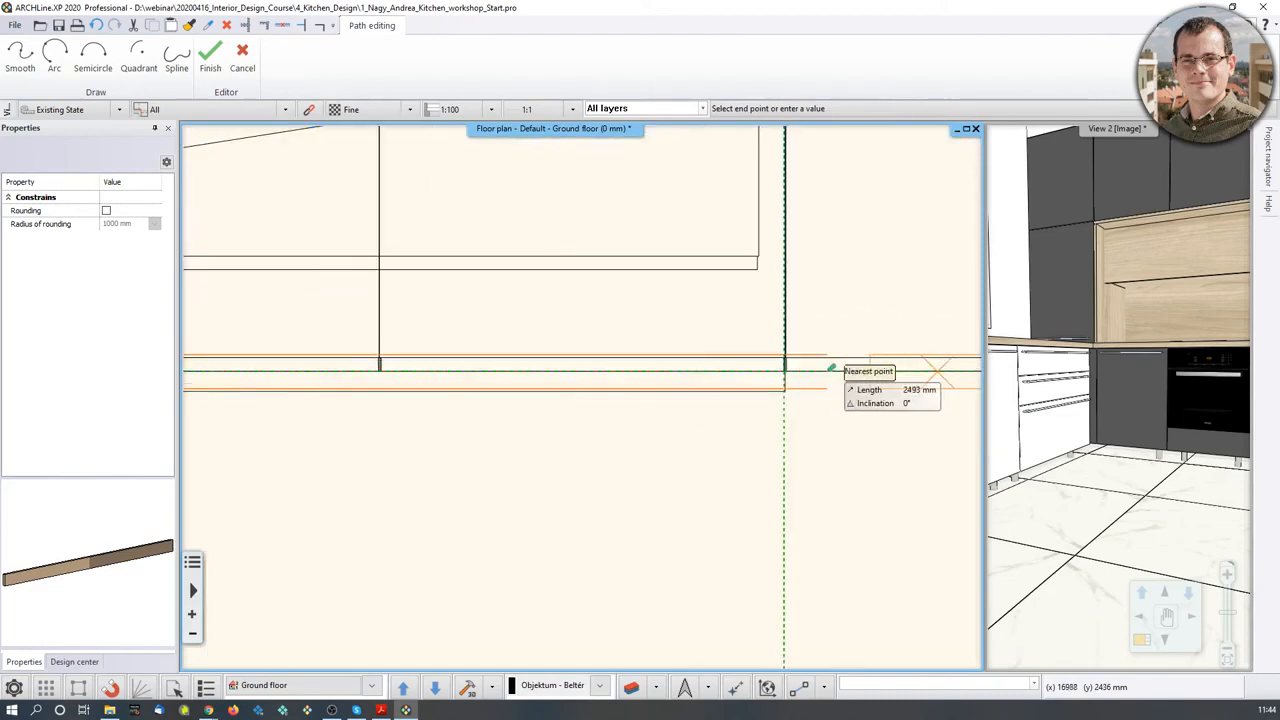
{"action": "middle_click_drag", "start_coordinate": [832, 367], "coordinate": [374, 379]}
{"action": "scroll", "coordinate": [600, 395], "scroll_direction": "down", "scroll_amount": 1}
{"action": "scroll", "coordinate": [740, 375], "scroll_direction": "up", "scroll_amount": 4}
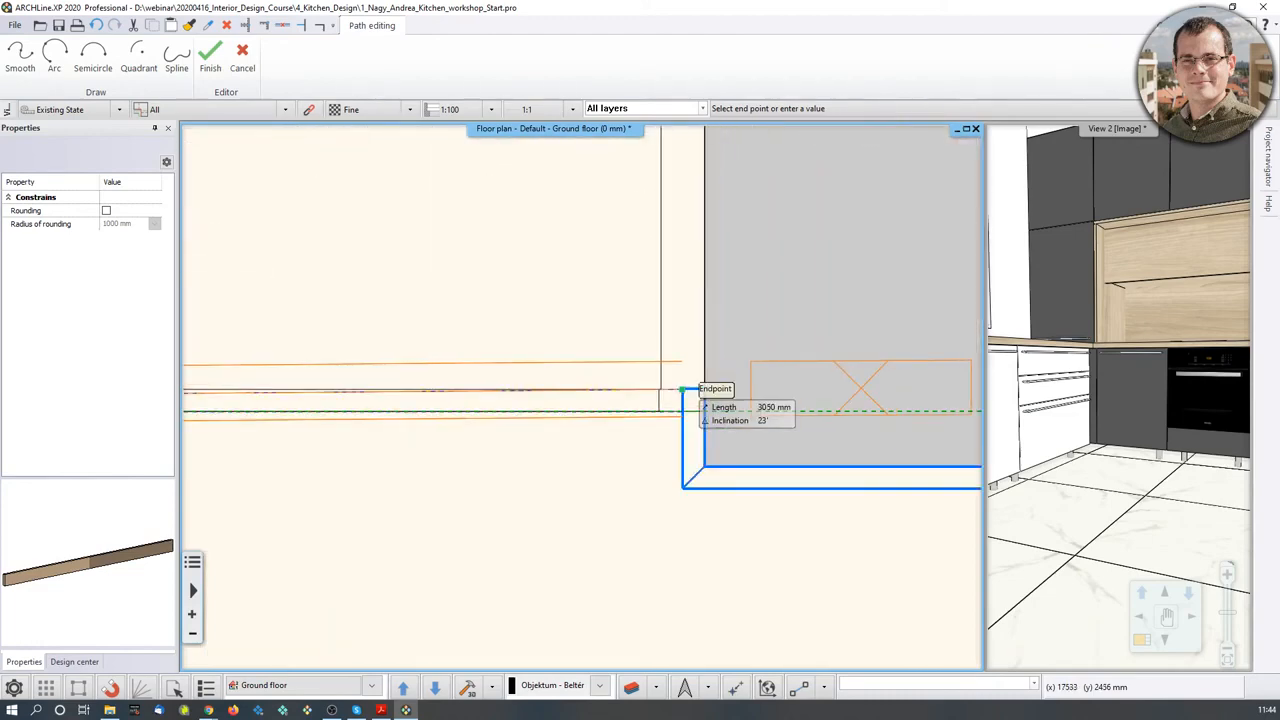
{"action": "left_click", "coordinate": [683, 411]}
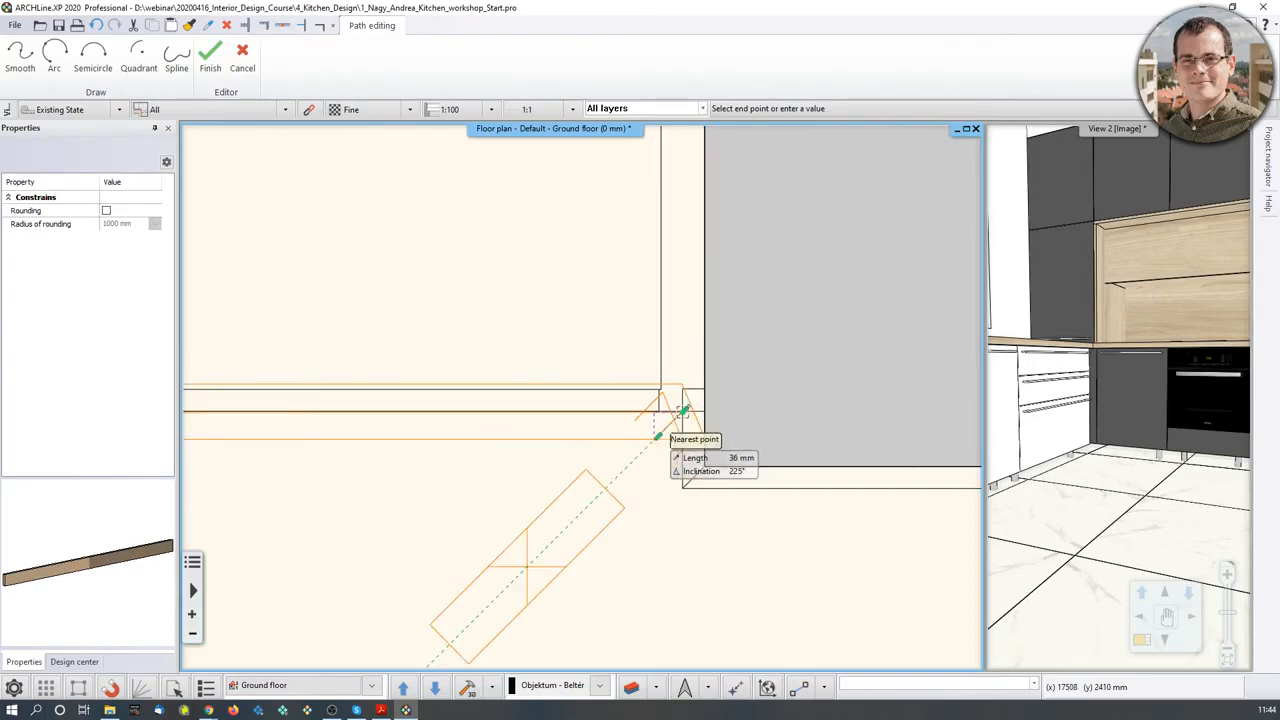
- Finish the plinth path and resize the plinth's rectangular profile to 20 mm wide and 100 mm high
{"action": "key", "text": "Escape"}
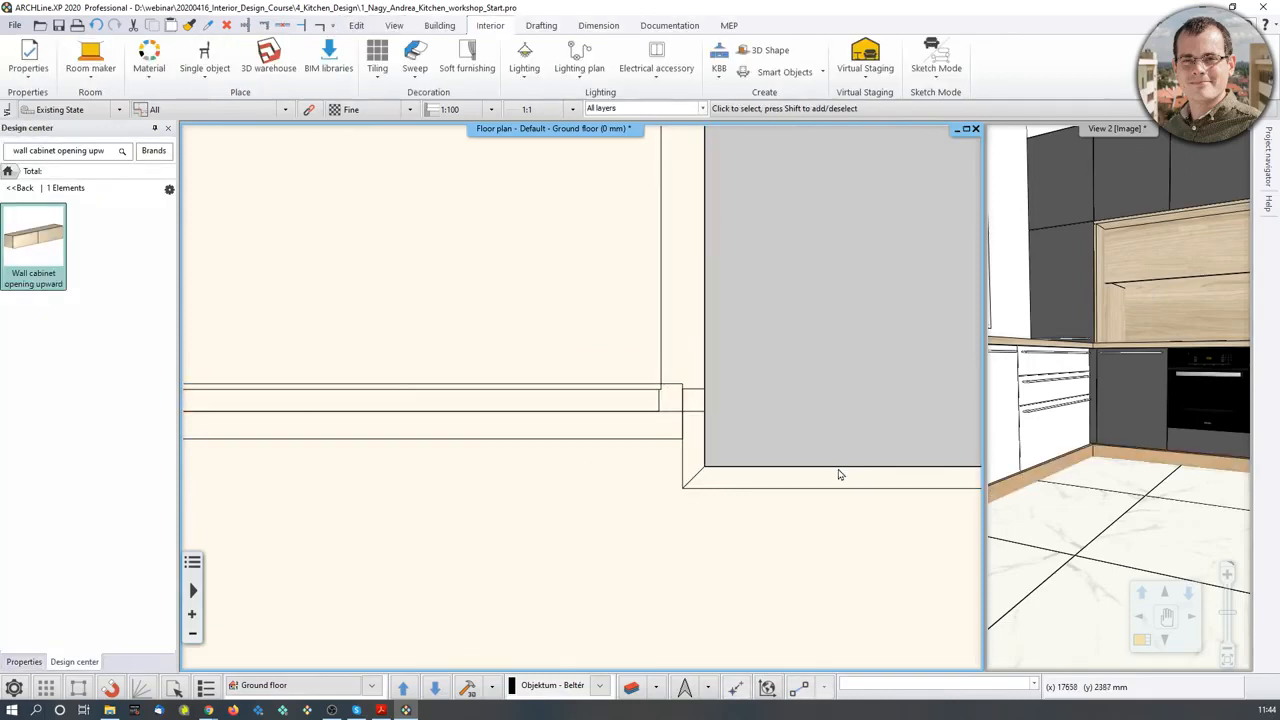
{"action": "left_click", "coordinate": [1075, 470]}
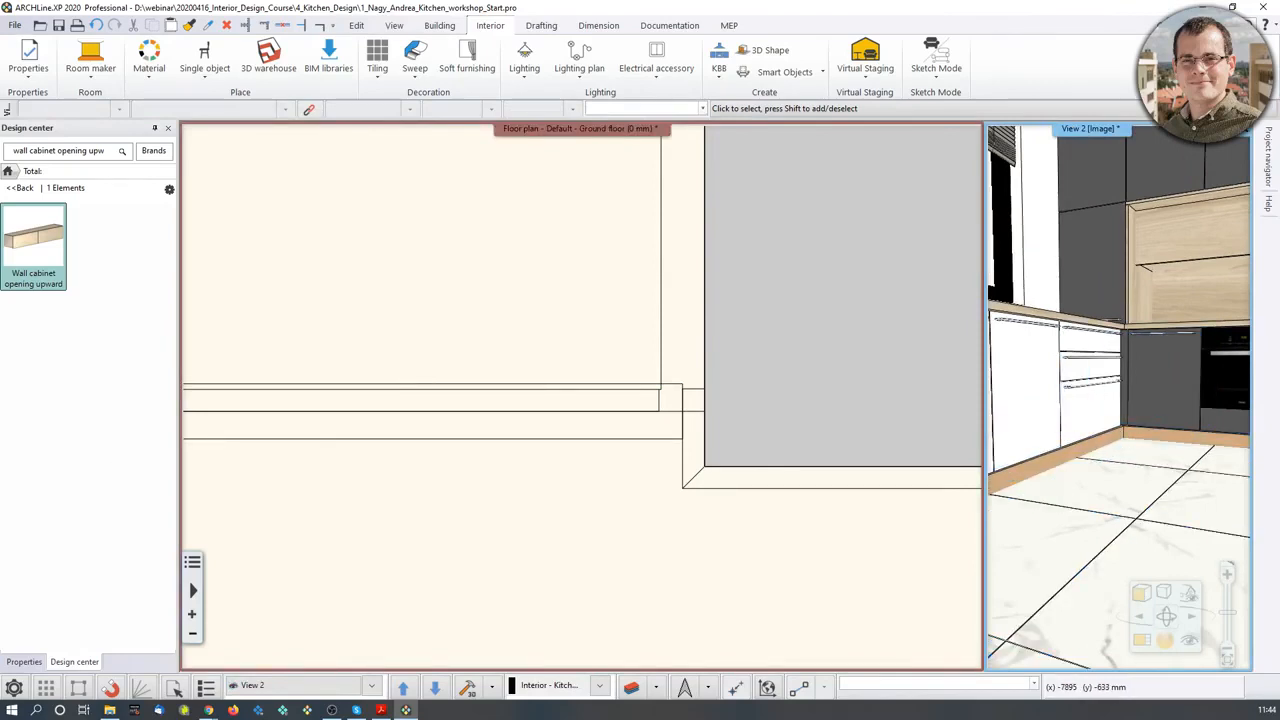
{"action": "left_click", "coordinate": [1115, 468]}
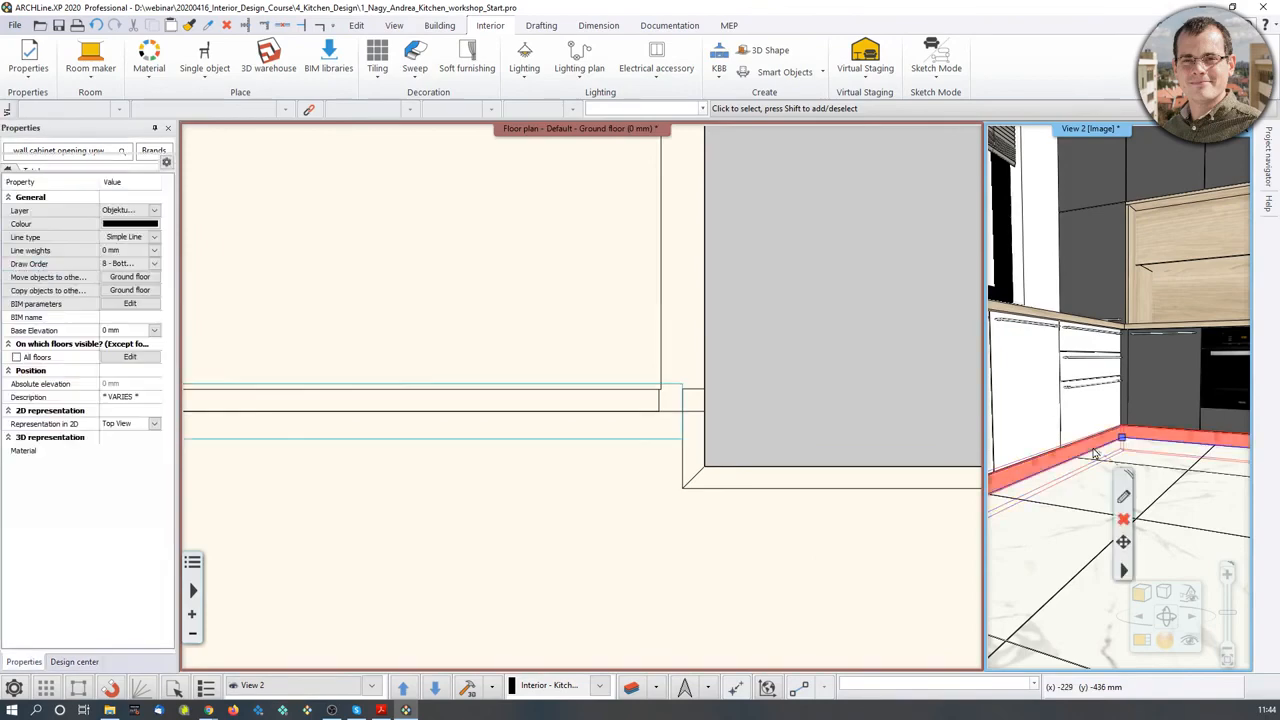
{"action": "left_click", "coordinate": [1124, 499]}
{"action": "scroll", "coordinate": [683, 283], "scroll_direction": "up", "scroll_amount": 4}
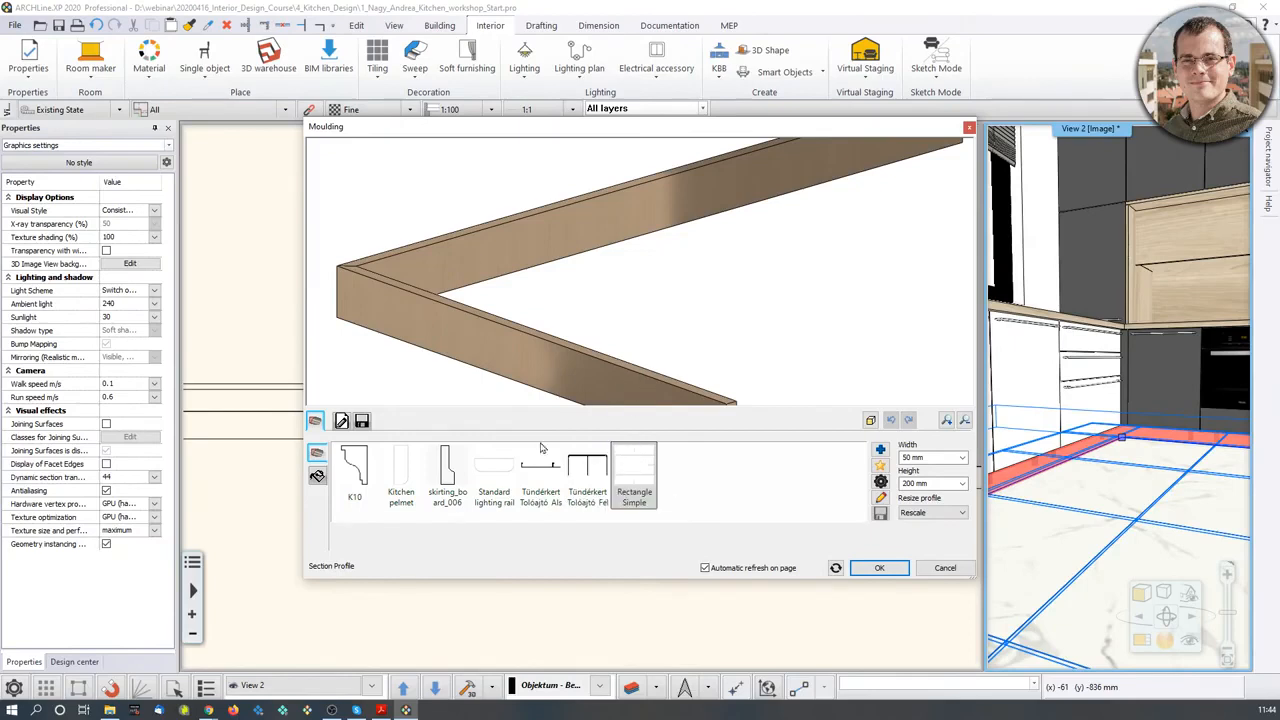
{"action": "triple_click", "coordinate": [915, 457]}
{"action": "type", "text": "20"}
{"action": "key", "text": "Return"}
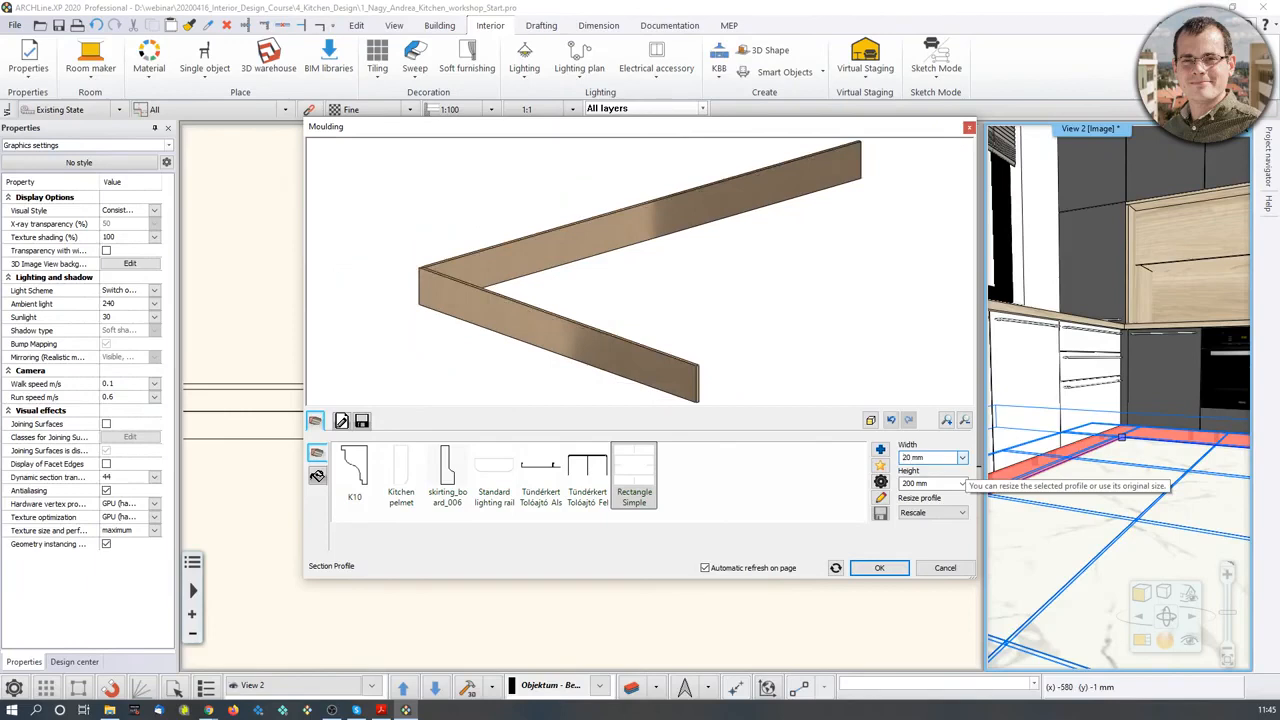
{"action": "triple_click", "coordinate": [909, 485]}
{"action": "type", "text": "100"}
{"action": "key", "text": "Return"}
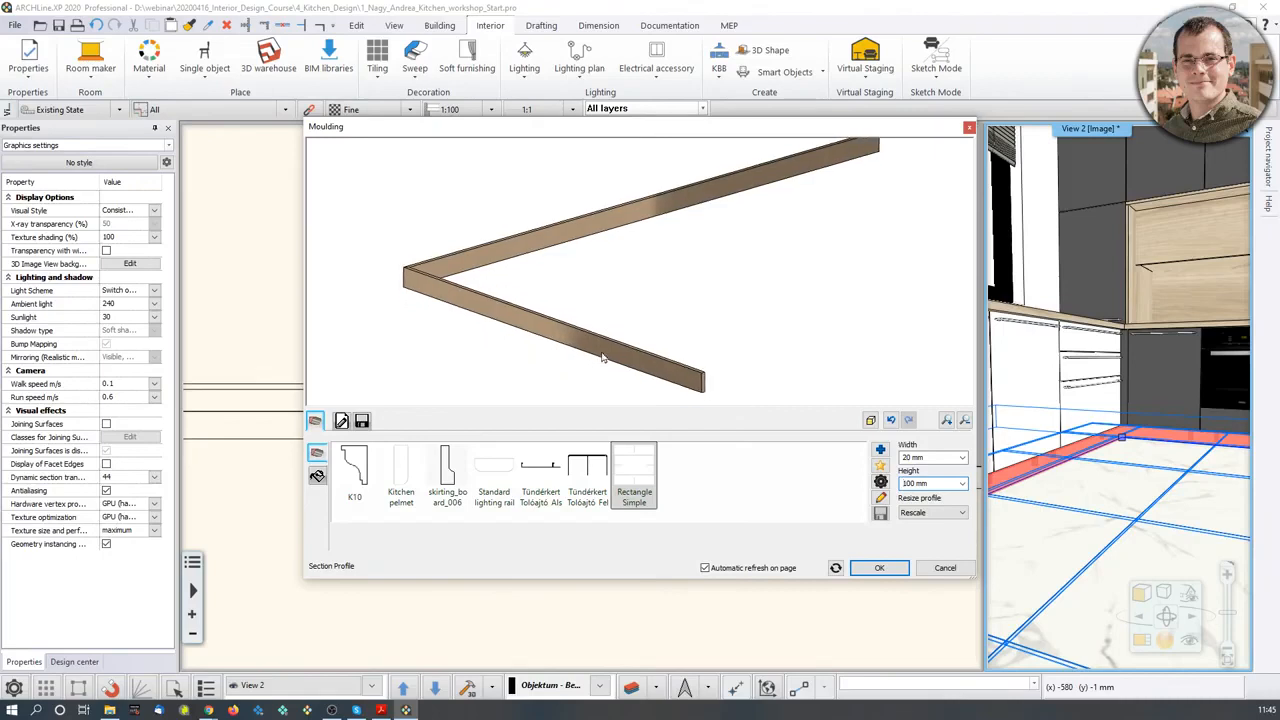
- Assign the White material to the plinth and check its general settings
{"action": "left_click", "coordinate": [317, 476]}
{"action": "left_click", "coordinate": [509, 496]}
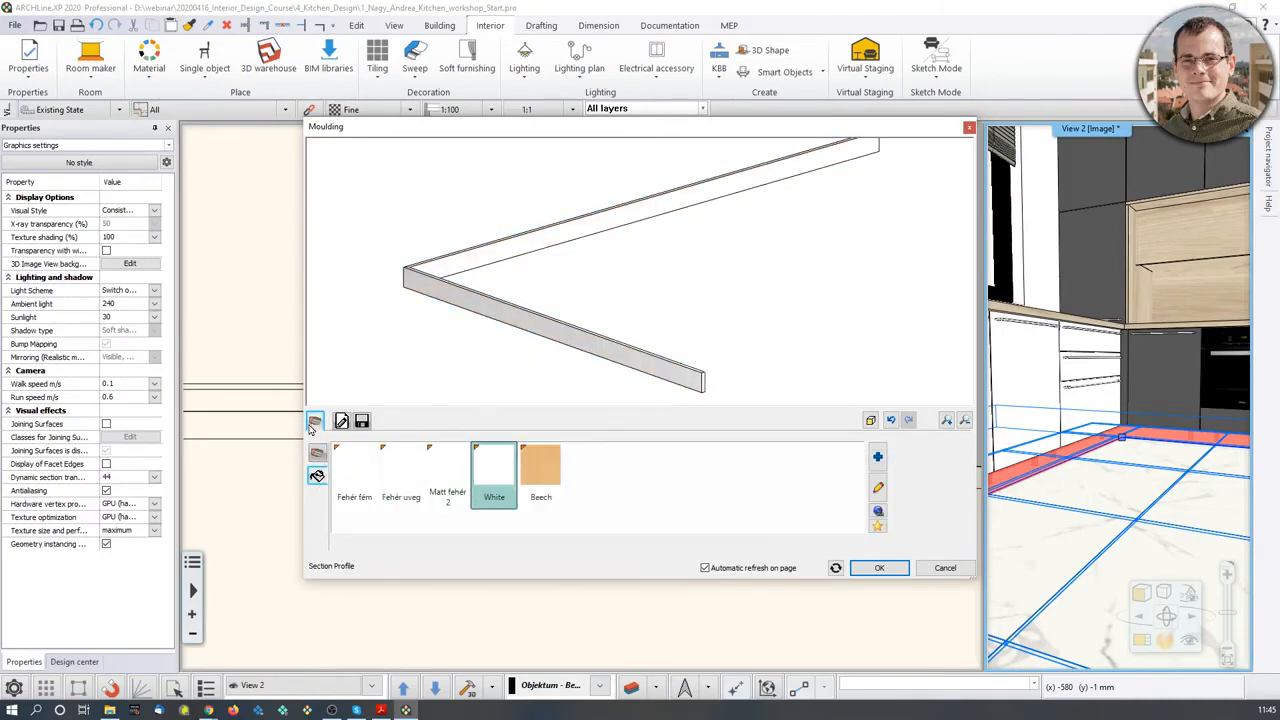
{"action": "left_click", "coordinate": [341, 421]}
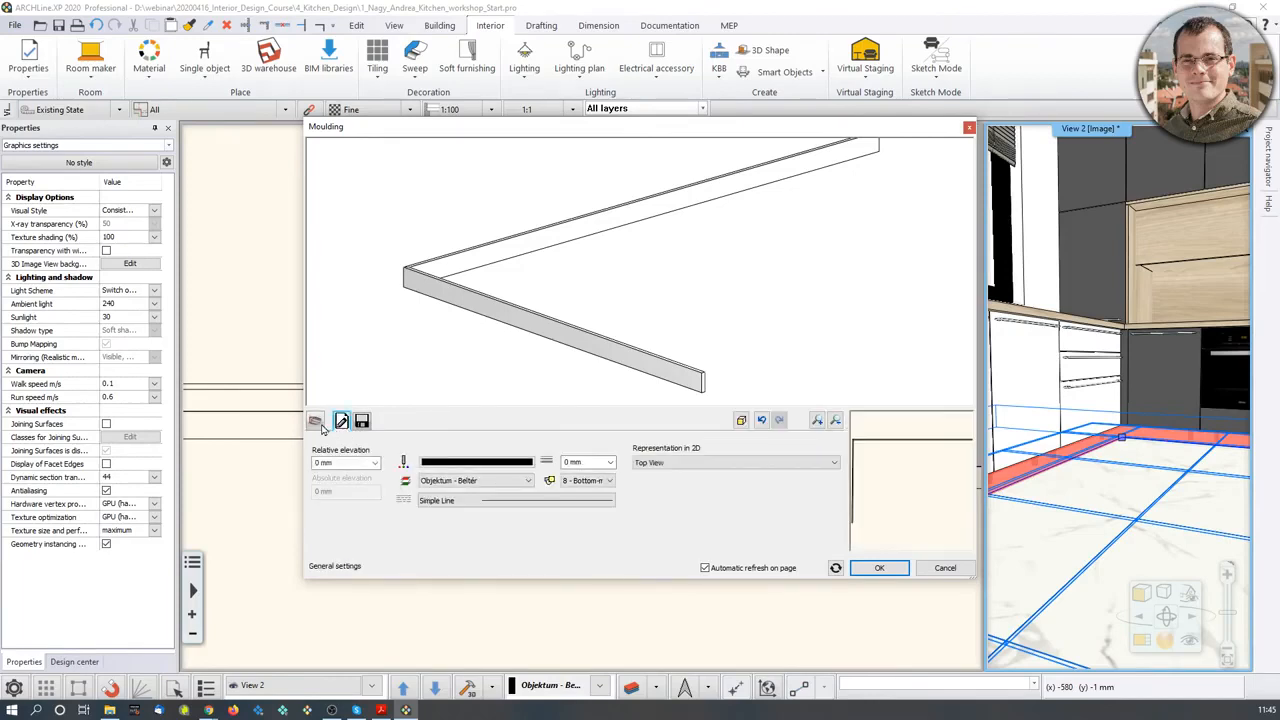
- Set the Rectangle Simple profile's reference point to its bottom-right corner and apply the moulding settings
{"action": "left_click", "coordinate": [317, 422]}
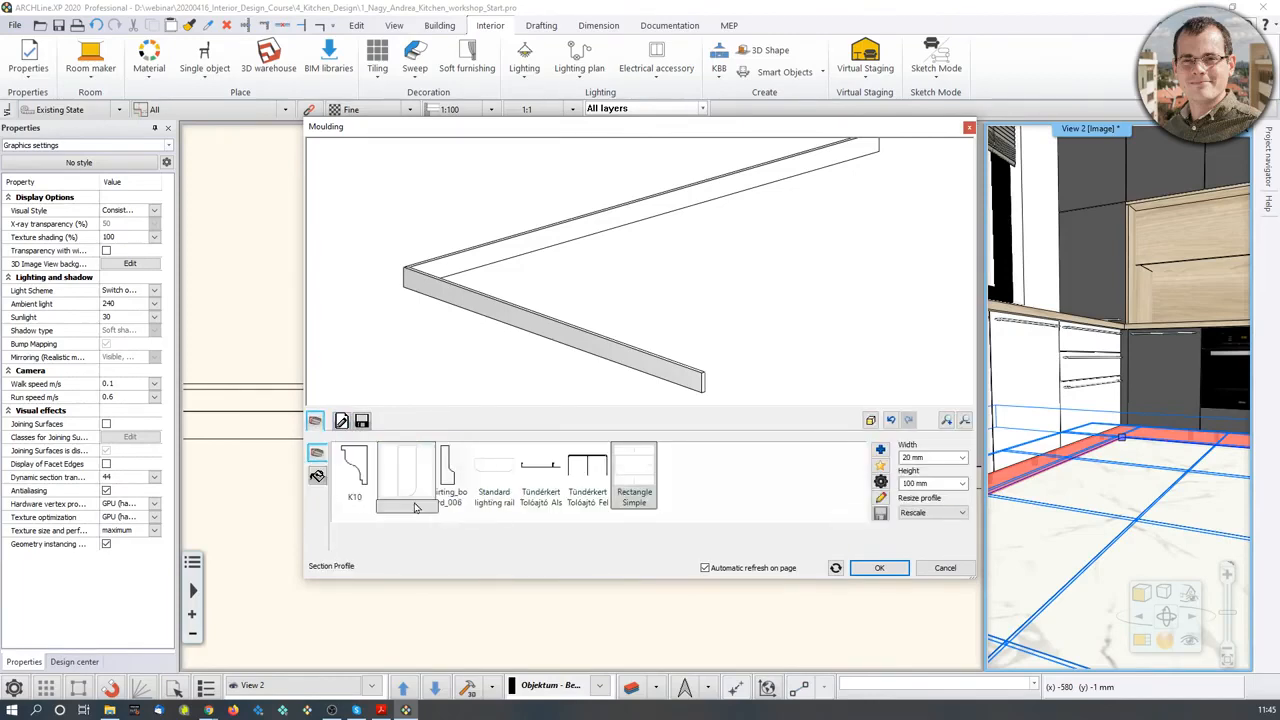
{"action": "left_click", "coordinate": [635, 475]}
{"action": "left_click", "coordinate": [880, 497]}
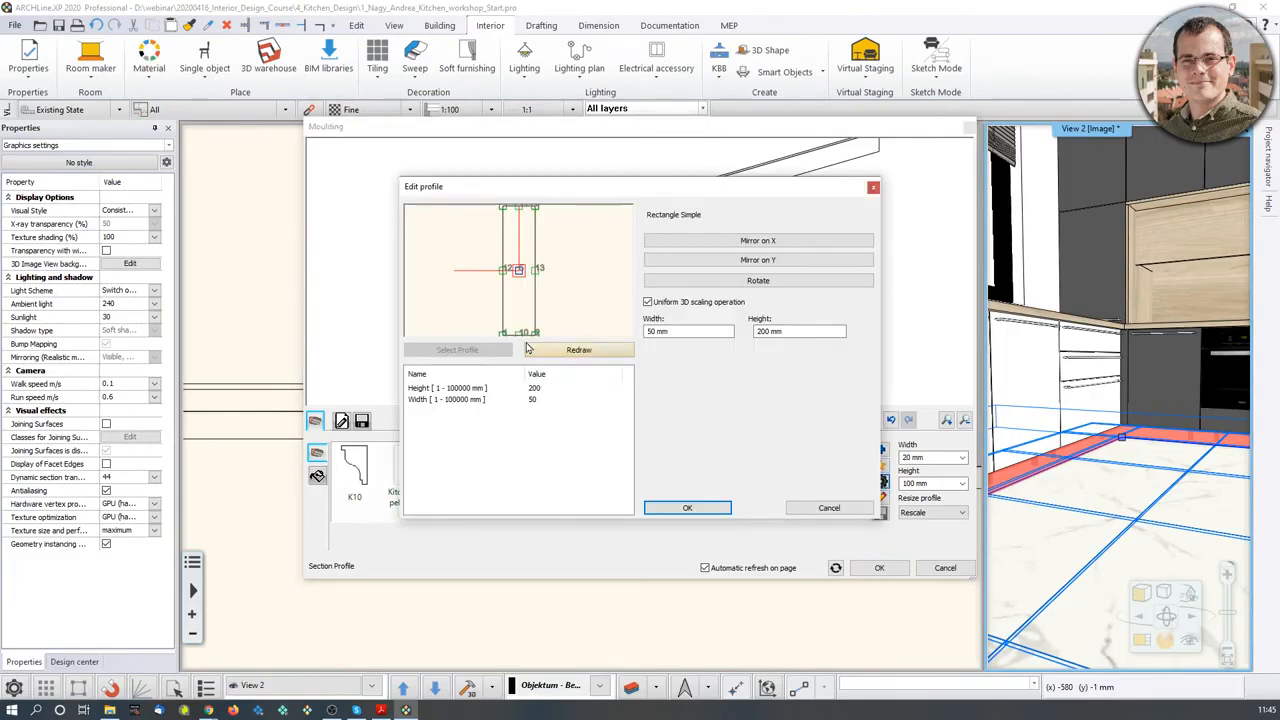
{"action": "left_click", "coordinate": [536, 333]}
{"action": "left_click", "coordinate": [687, 507]}
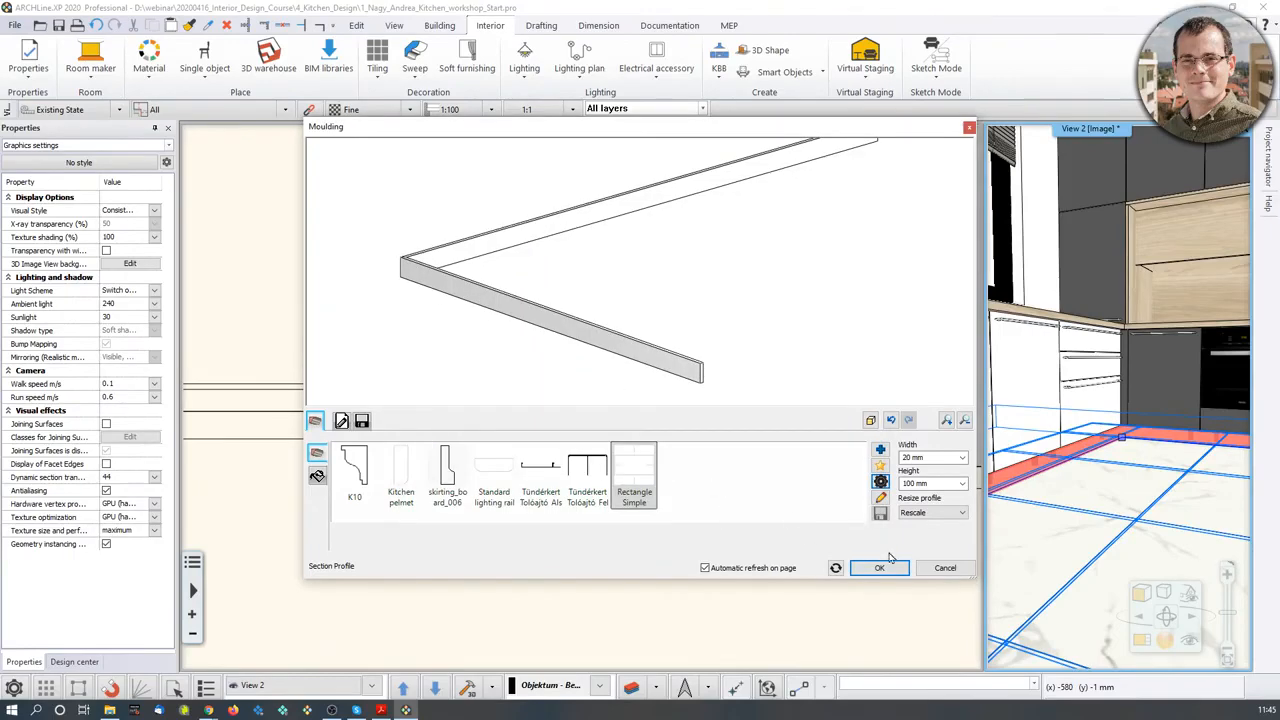
{"action": "left_click", "coordinate": [879, 567]}
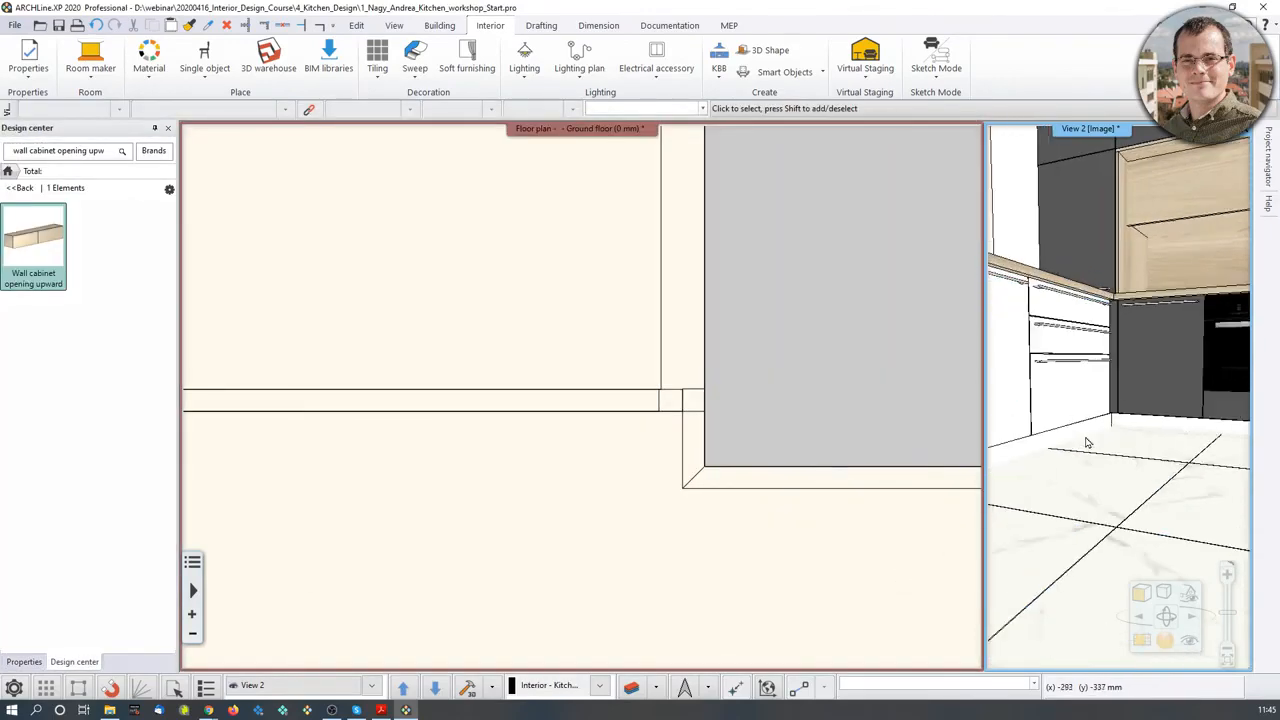
- Examine the white plinth under both cabinet runs in an enlarged 3D view
{"action": "scroll", "coordinate": [1100, 452], "scroll_direction": "up", "scroll_amount": 2}
{"action": "scroll", "coordinate": [1108, 457], "scroll_direction": "down", "scroll_amount": 4}
{"action": "scroll", "coordinate": [1078, 388], "scroll_direction": "down", "scroll_amount": 3}
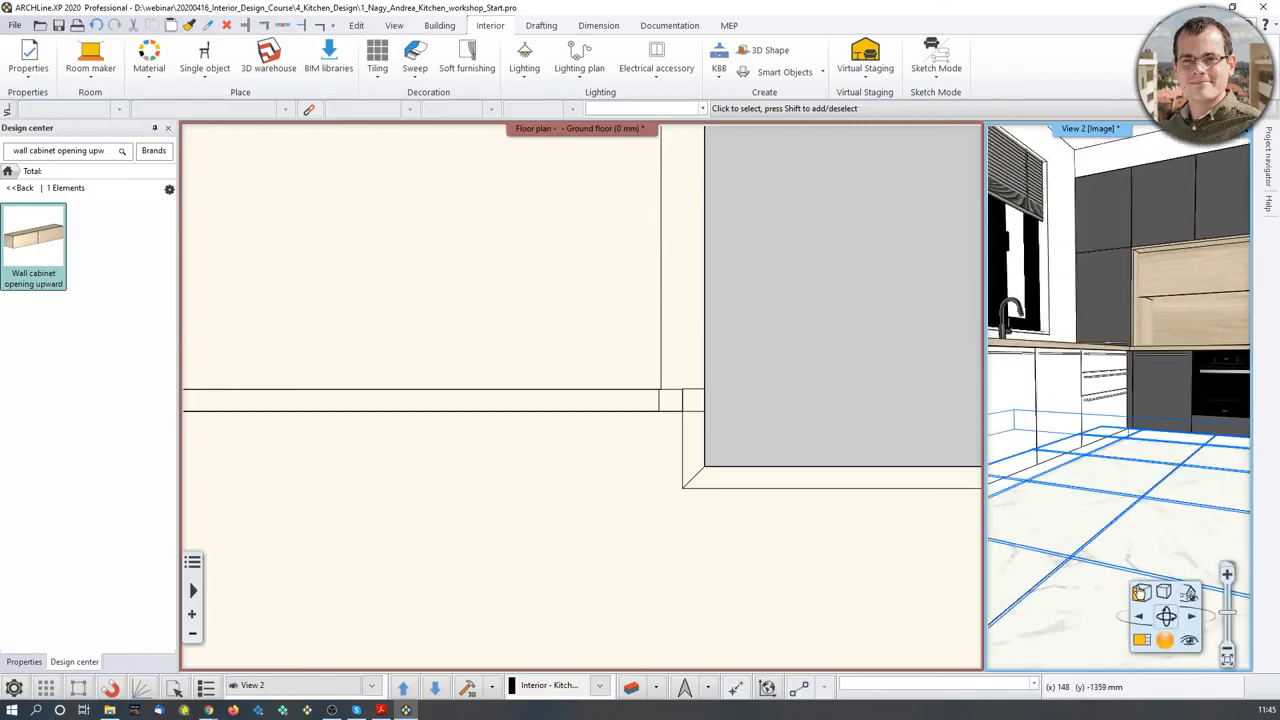
{"action": "left_click", "coordinate": [1142, 641]}
{"action": "middle_click_drag", "start_coordinate": [763, 492], "coordinate": [679, 442]}
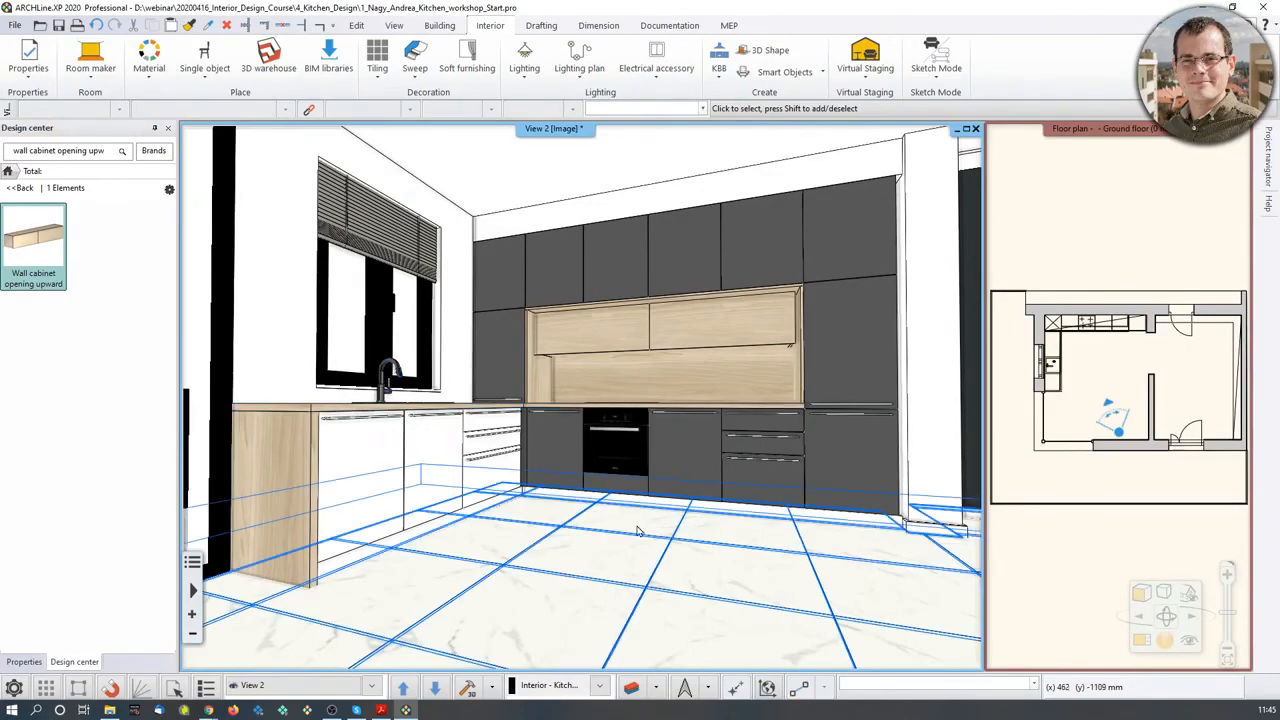
{"action": "middle_click_drag", "start_coordinate": [637, 529], "coordinate": [657, 537]}
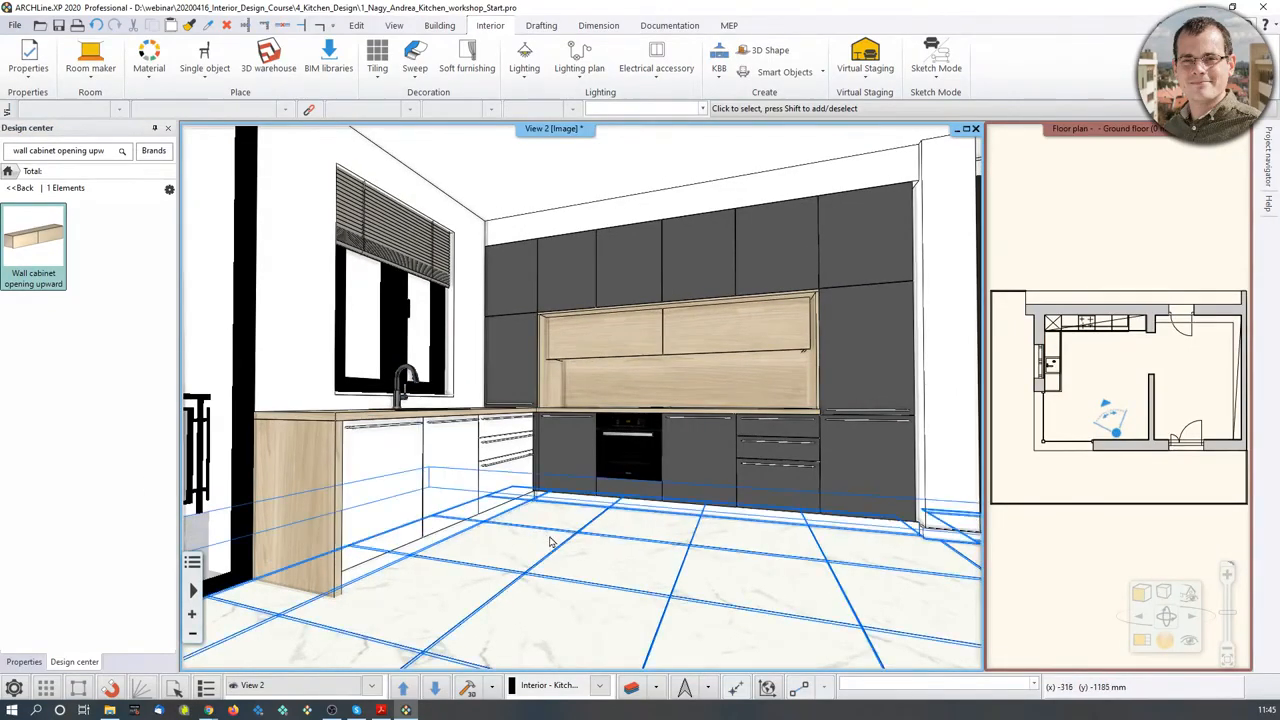
- Offset the plinth's sink-run segment 50 mm back under the cabinets on the floor plan
{"action": "left_click", "coordinate": [1163, 402]}
{"action": "scroll", "coordinate": [1093, 395], "scroll_direction": "up", "scroll_amount": 8}
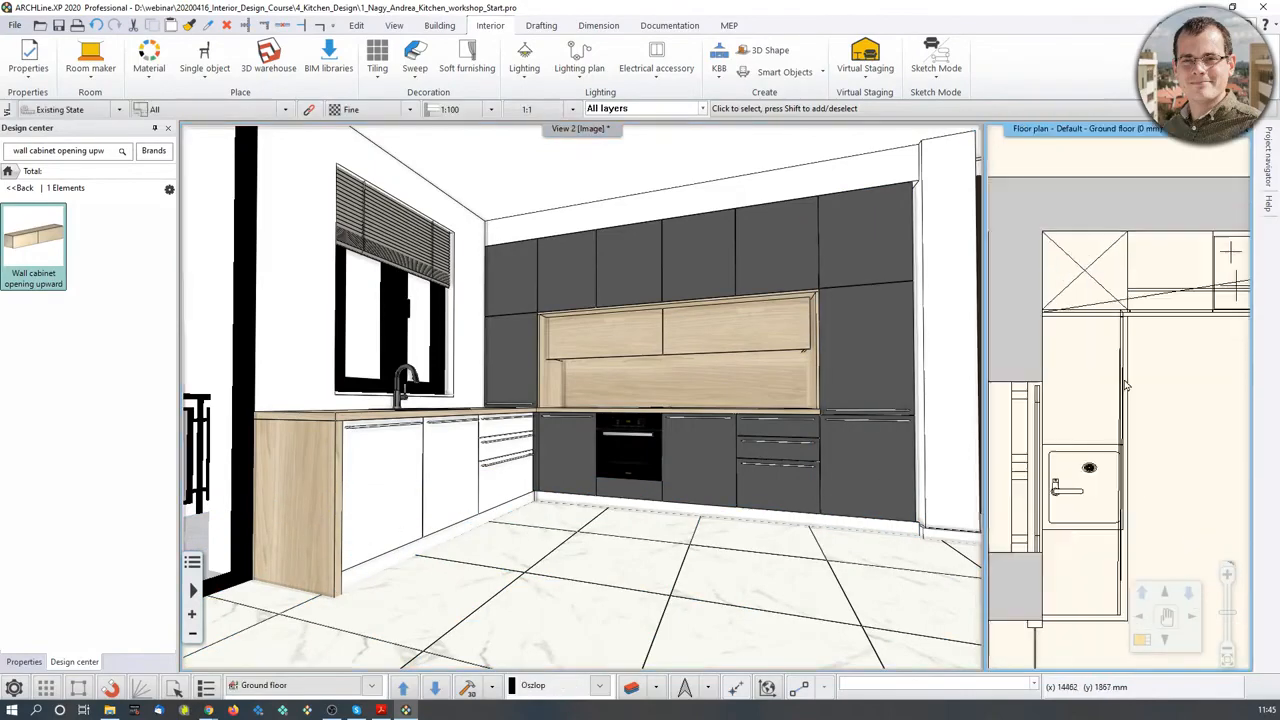
{"action": "left_click", "coordinate": [1120, 290]}
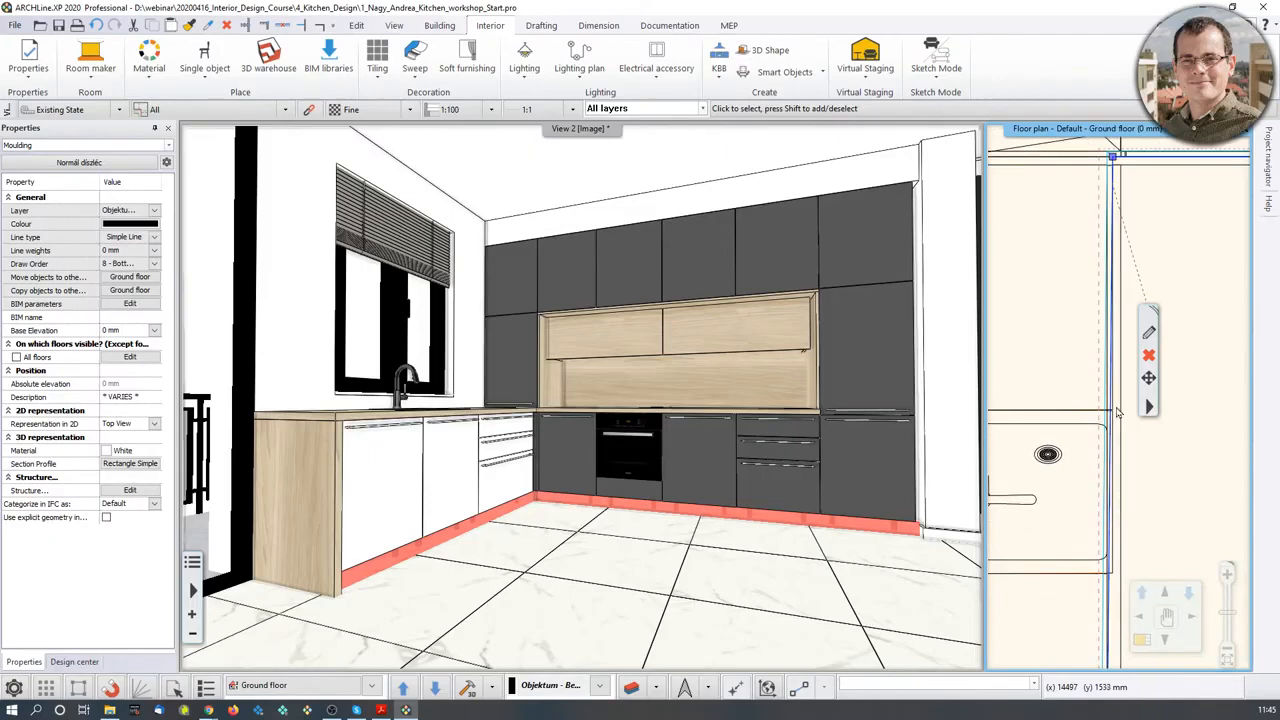
{"action": "mouse_move", "coordinate": [1114, 438]}
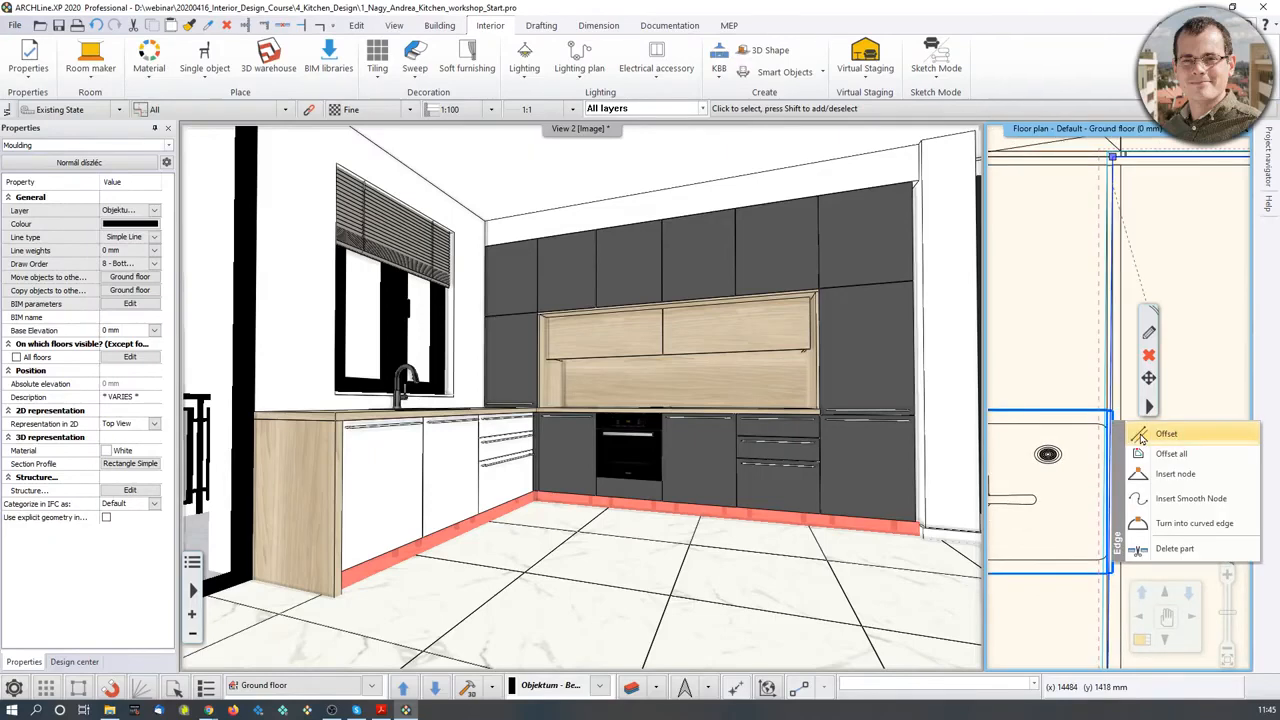
{"action": "left_click", "coordinate": [1140, 454]}
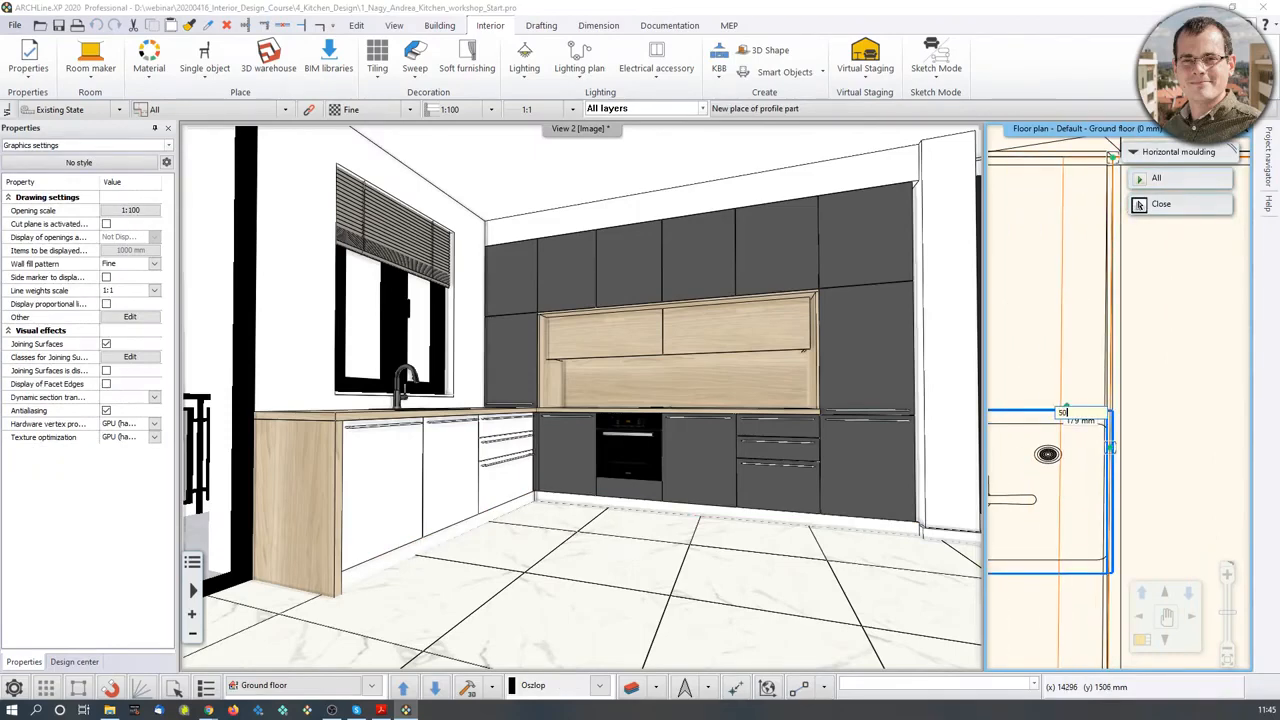
{"action": "left_click", "coordinate": [1064, 414]}
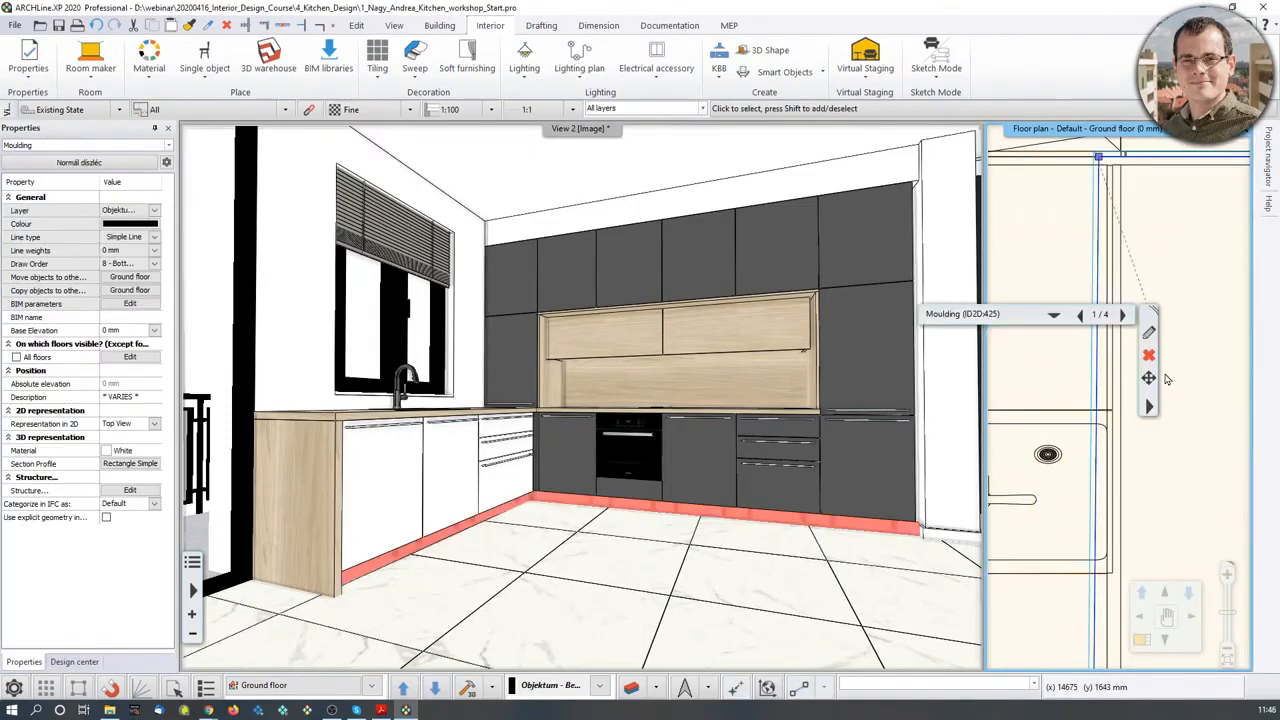
- Offset the plinth's hob-run segment back behind the base cabinet fronts
{"action": "scroll", "coordinate": [1062, 424], "scroll_direction": "up", "scroll_amount": 3}
{"action": "middle_click_drag", "start_coordinate": [1090, 428], "coordinate": [1030, 484]}
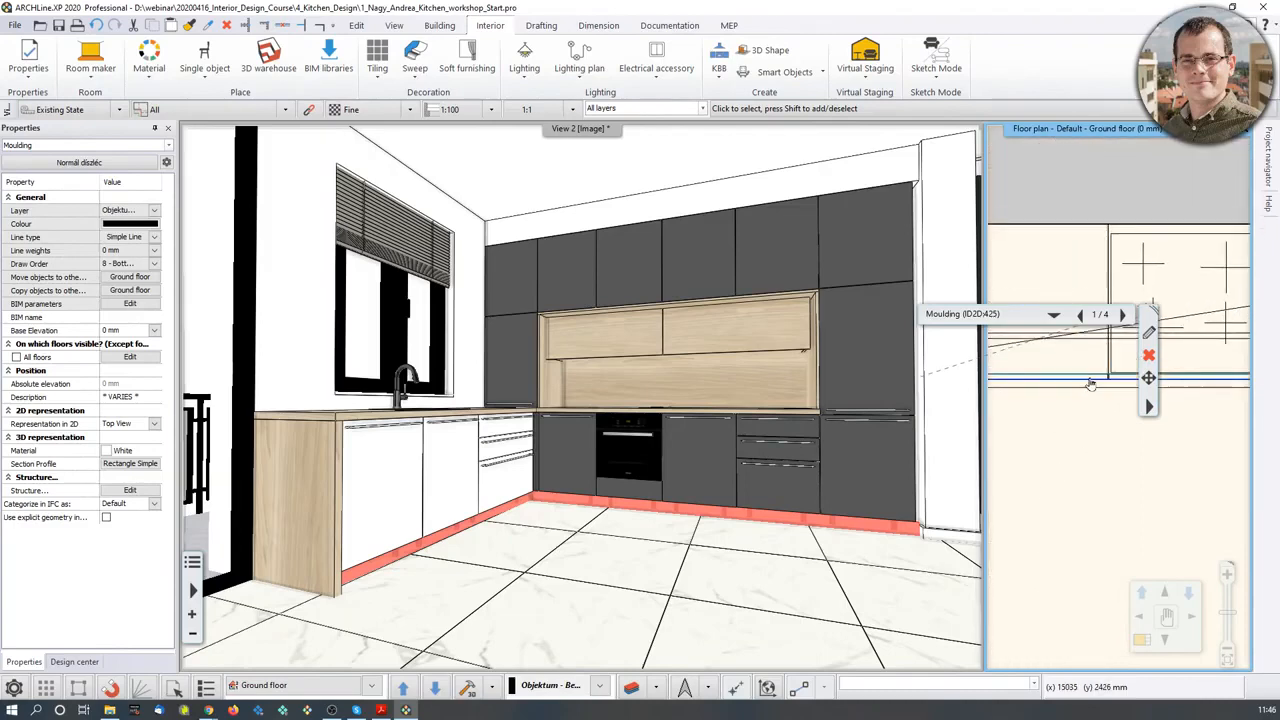
{"action": "left_click", "coordinate": [1088, 385]}
{"action": "left_click", "coordinate": [1143, 389]}
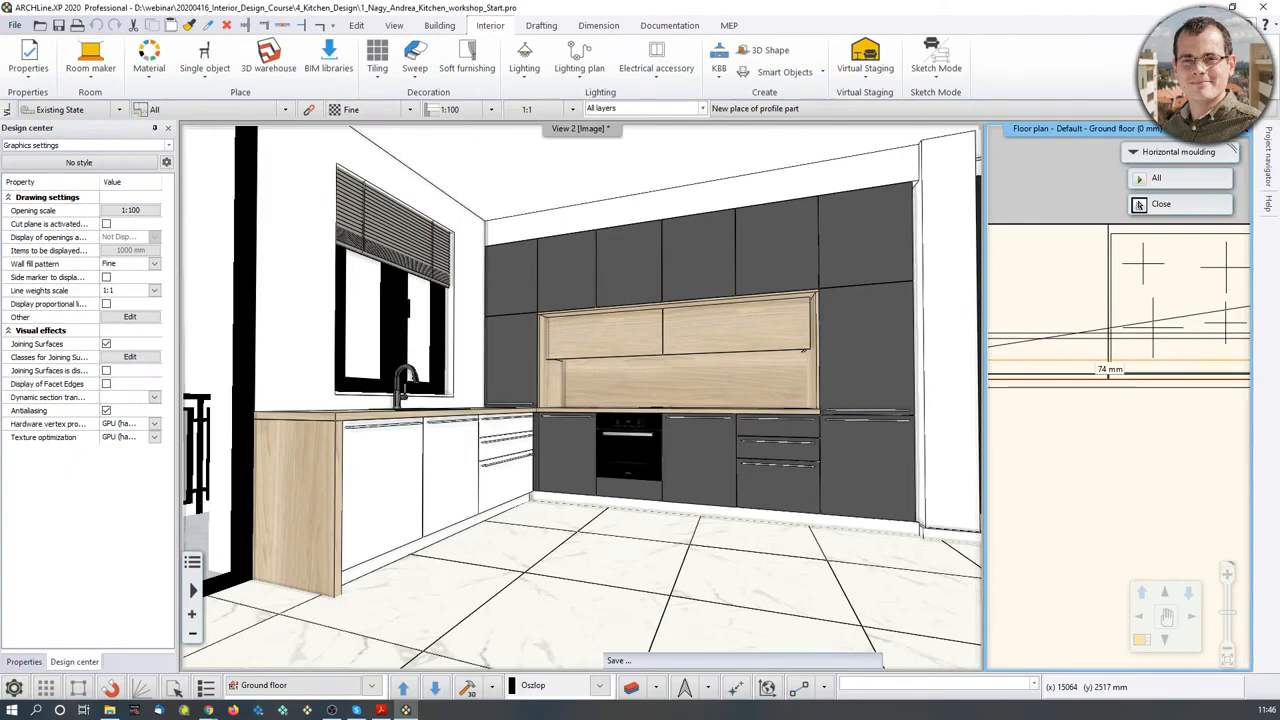
{"action": "left_click", "coordinate": [1105, 361]}
{"action": "middle_click_drag", "start_coordinate": [1098, 475], "coordinate": [1120, 460]}
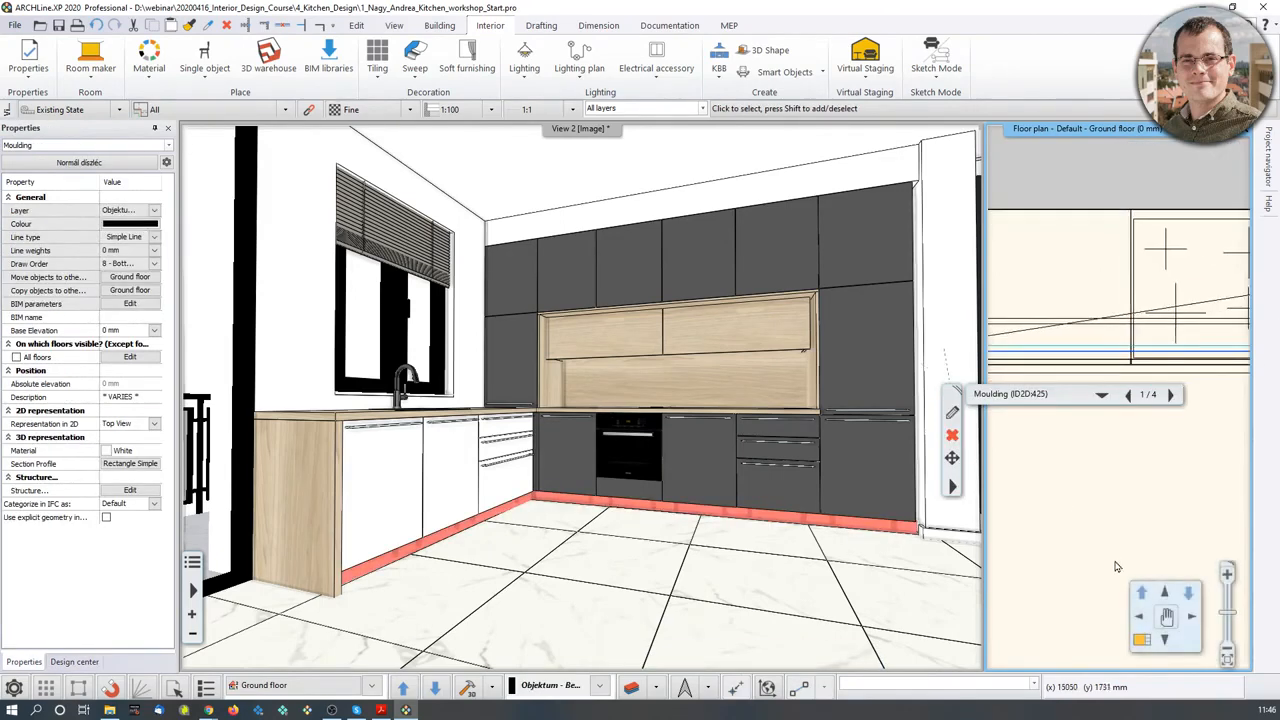
- Inspect the plinth's alignment with the sink cabinets, from the free end to the inner corner, on the enlarged floor plan
{"action": "left_click", "coordinate": [1141, 640]}
{"action": "scroll", "coordinate": [605, 435], "scroll_direction": "up", "scroll_amount": 6}
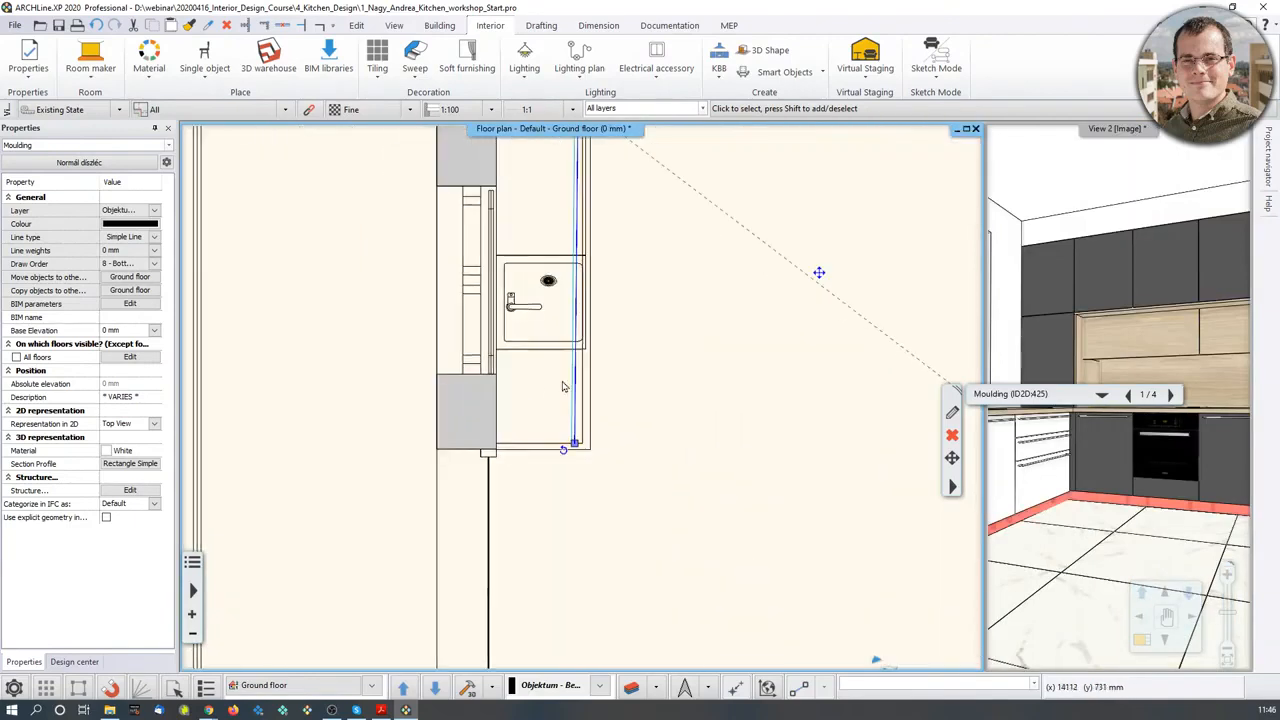
{"action": "middle_click_drag", "start_coordinate": [605, 317], "coordinate": [619, 490]}
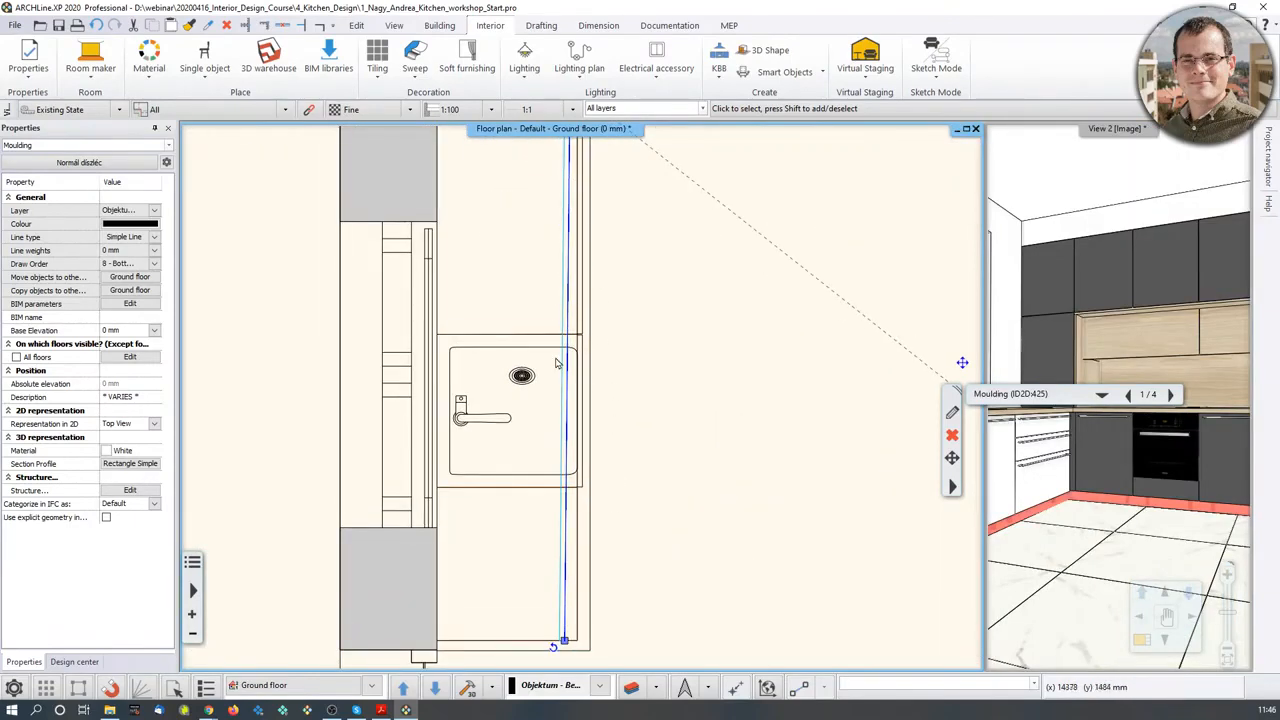
{"action": "middle_click_drag", "start_coordinate": [569, 255], "coordinate": [583, 450]}
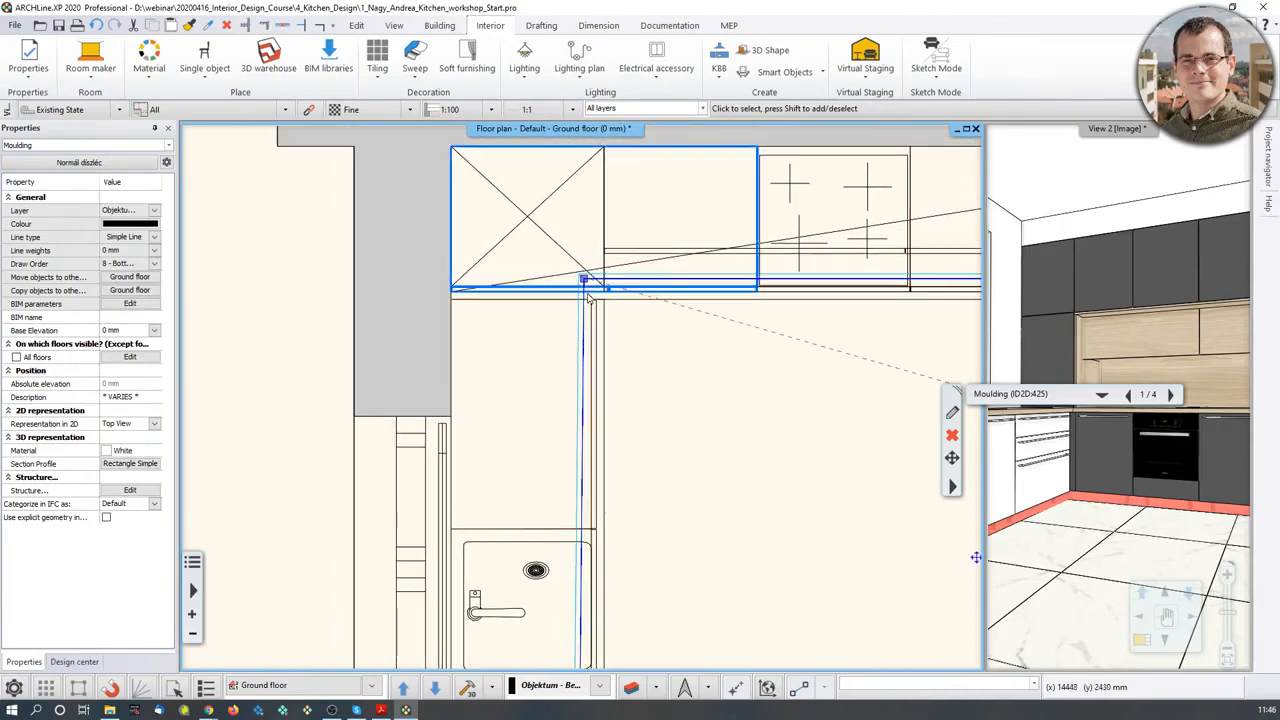
{"action": "scroll", "coordinate": [587, 297], "scroll_direction": "up", "scroll_amount": 1}
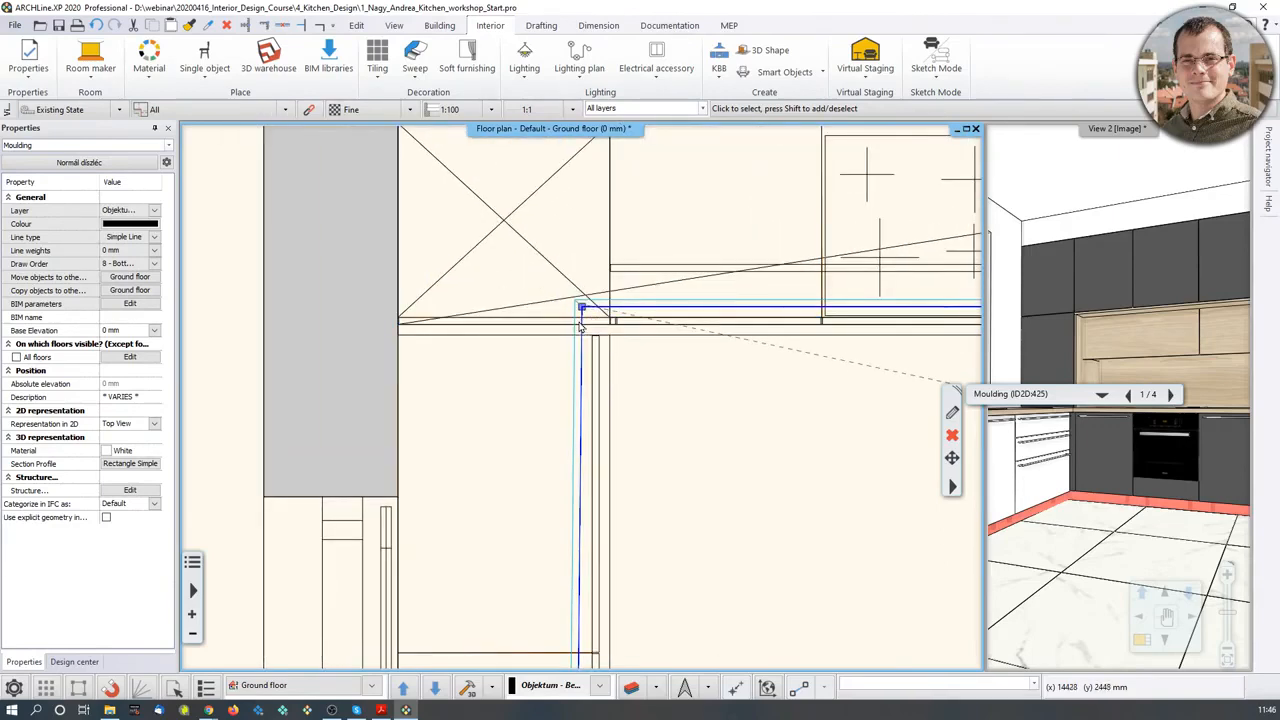
{"action": "middle_click_drag", "start_coordinate": [631, 500], "coordinate": [623, 234]}
{"action": "scroll", "coordinate": [623, 234], "scroll_direction": "down", "scroll_amount": 1}
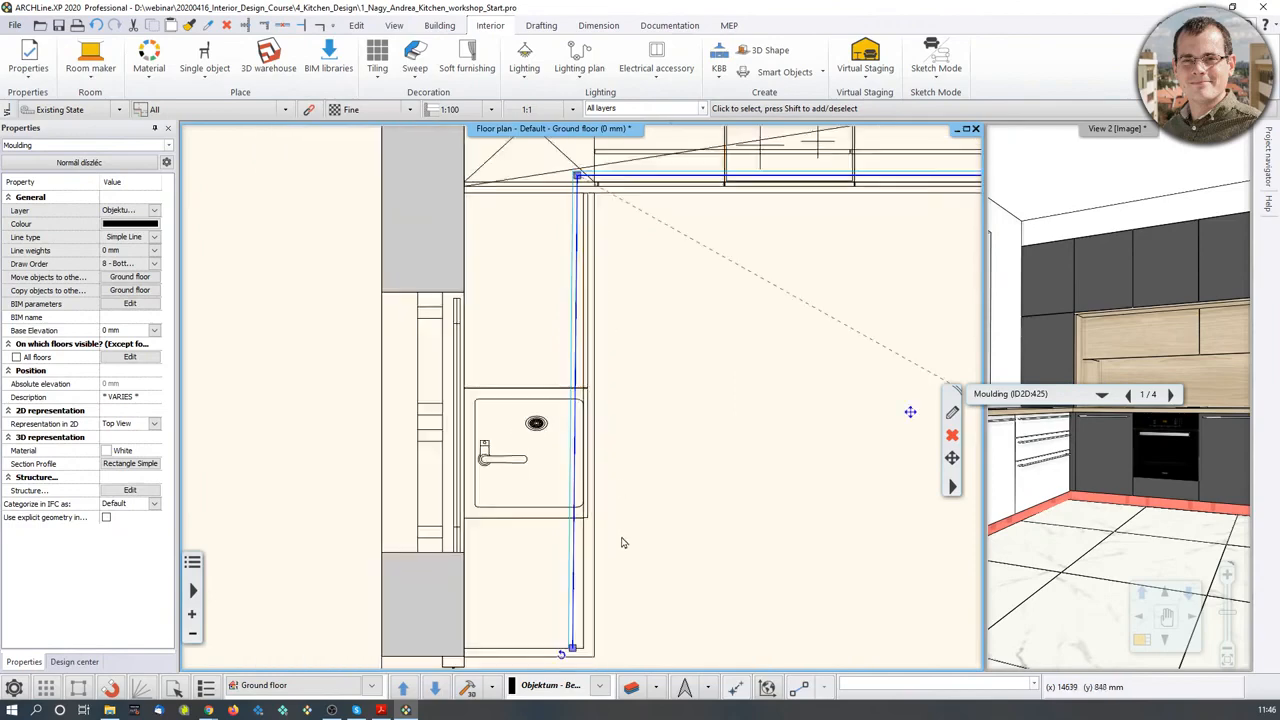
{"action": "scroll", "coordinate": [591, 583], "scroll_direction": "up", "scroll_amount": 2}
{"action": "left_click", "coordinate": [567, 463]}
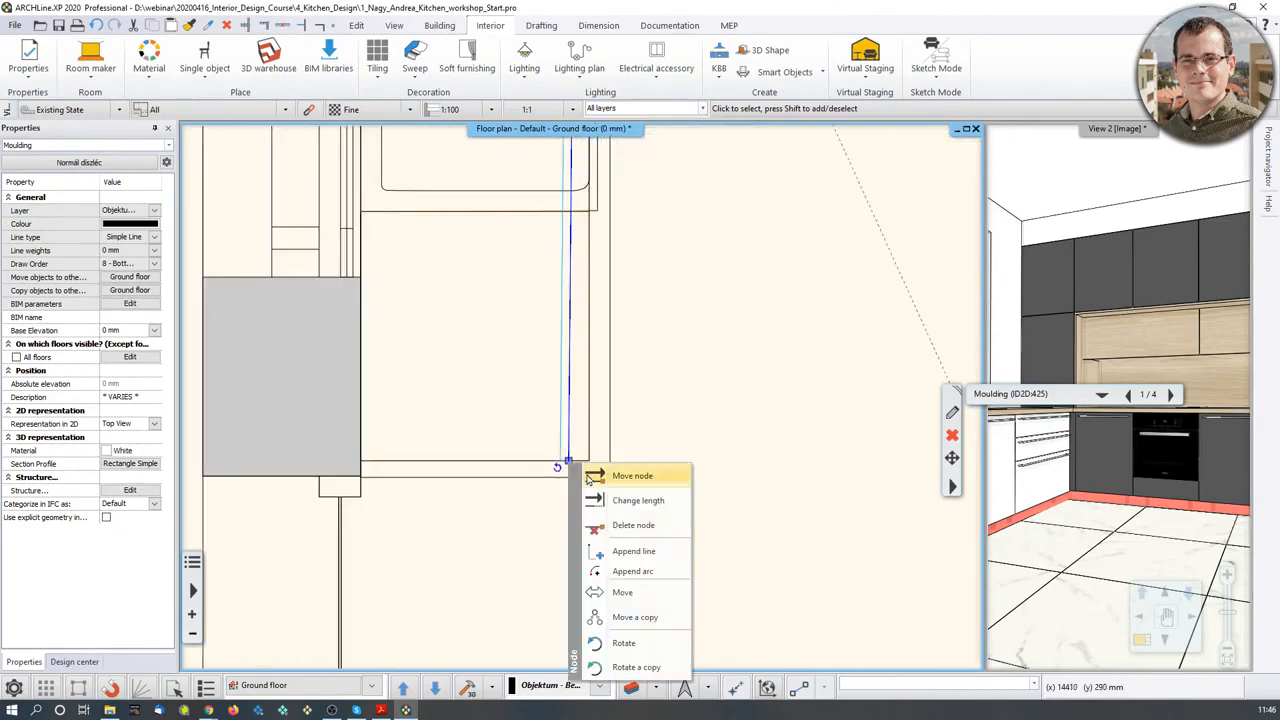
{"action": "left_click", "coordinate": [625, 476]}
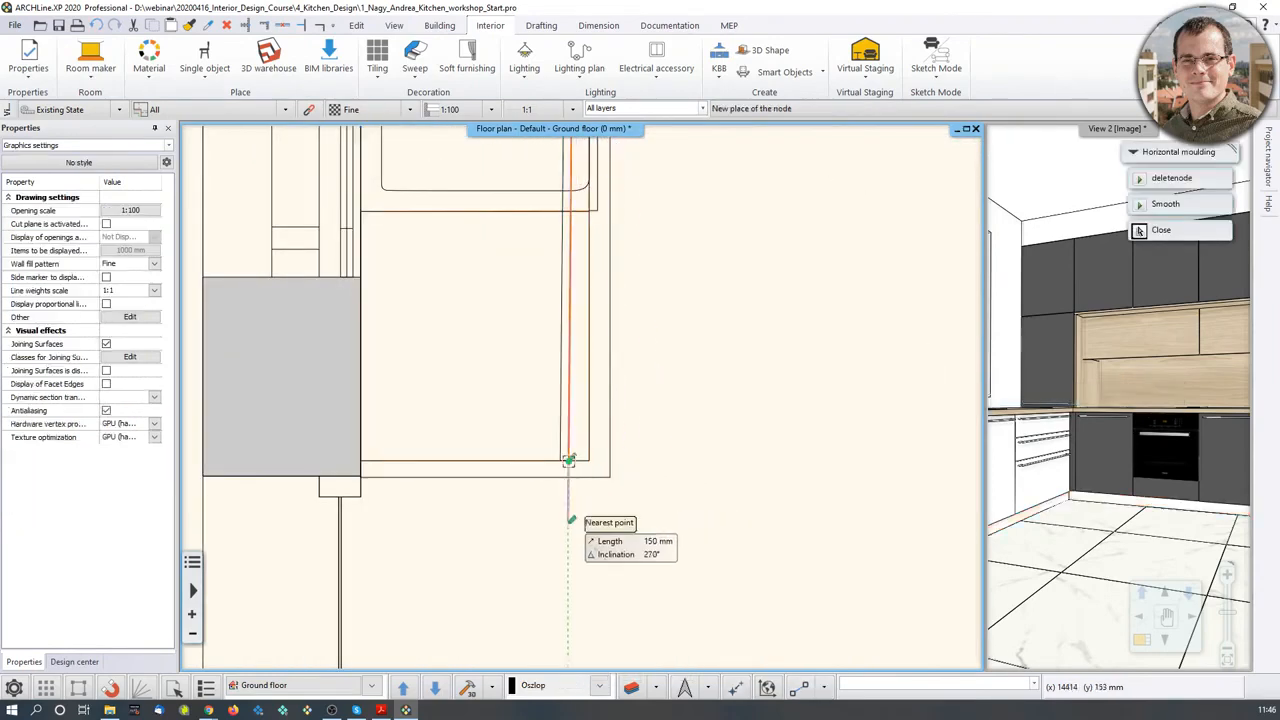
{"action": "middle_click_drag", "start_coordinate": [683, 235], "coordinate": [725, 637]}
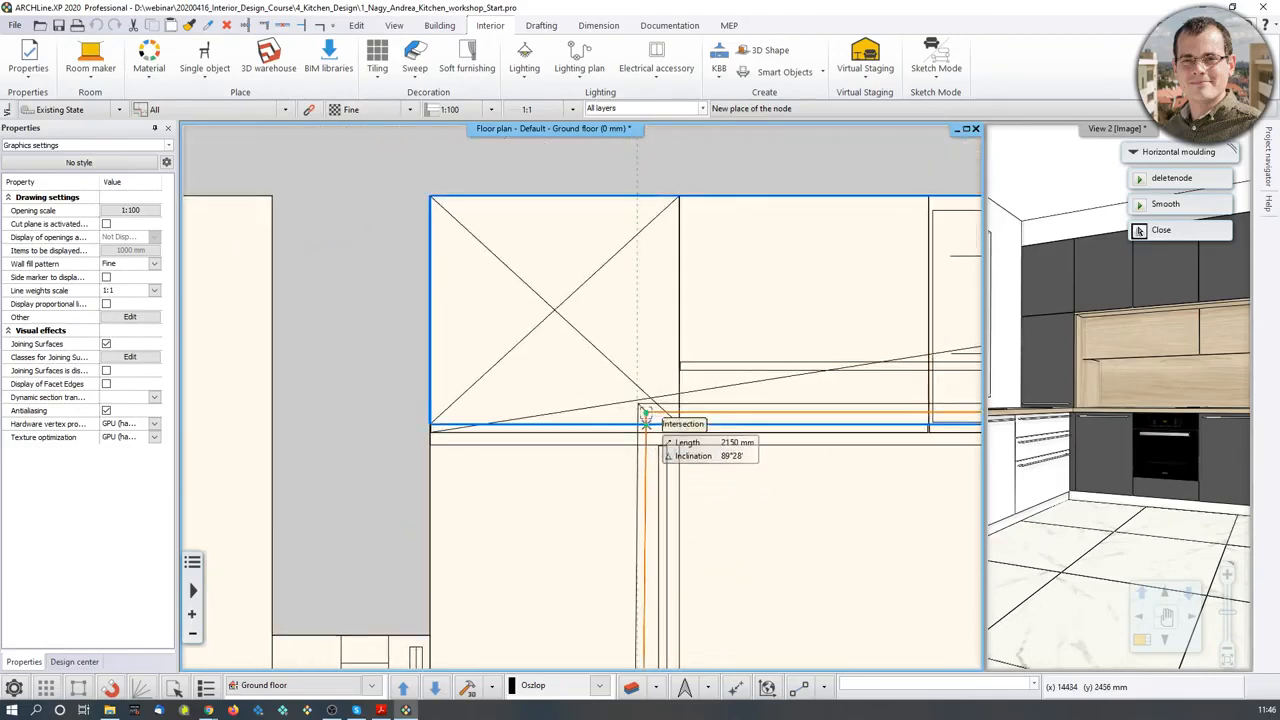
{"action": "scroll", "coordinate": [646, 411], "scroll_direction": "up", "scroll_amount": 2}
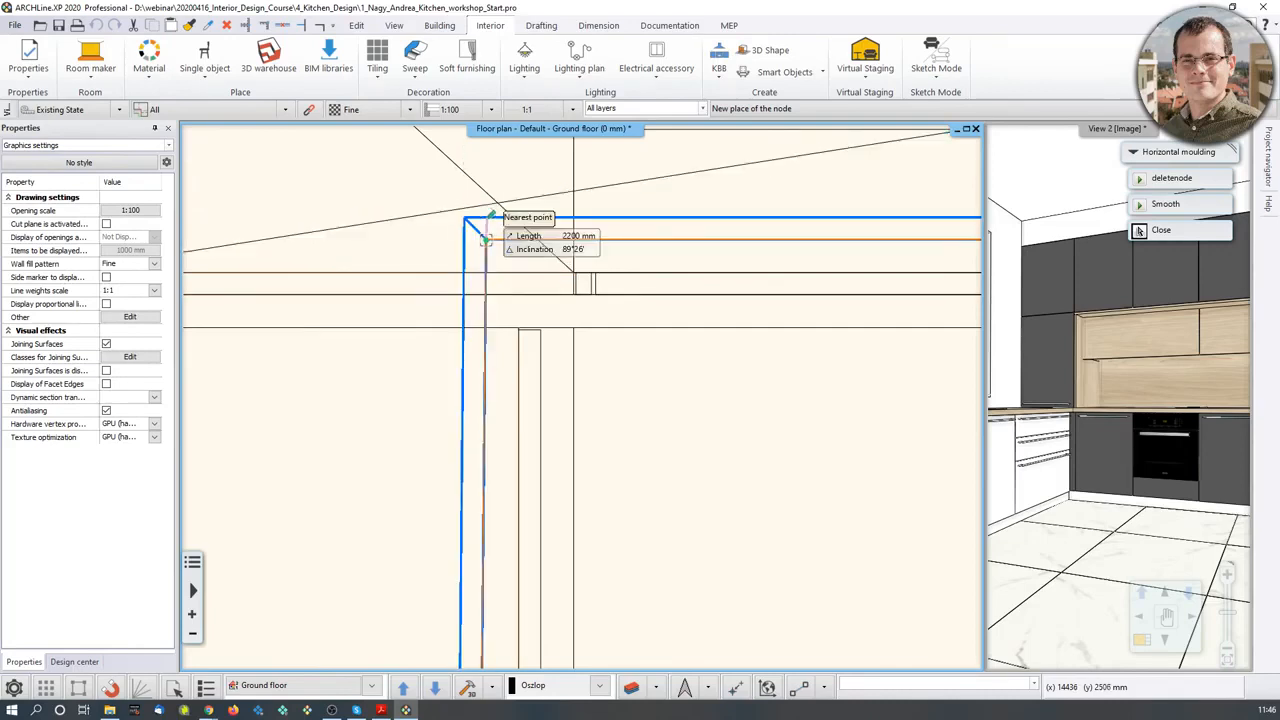
{"action": "scroll", "coordinate": [578, 390], "scroll_direction": "down", "scroll_amount": 5}
{"action": "middle_click_drag", "start_coordinate": [626, 582], "coordinate": [602, 207]}
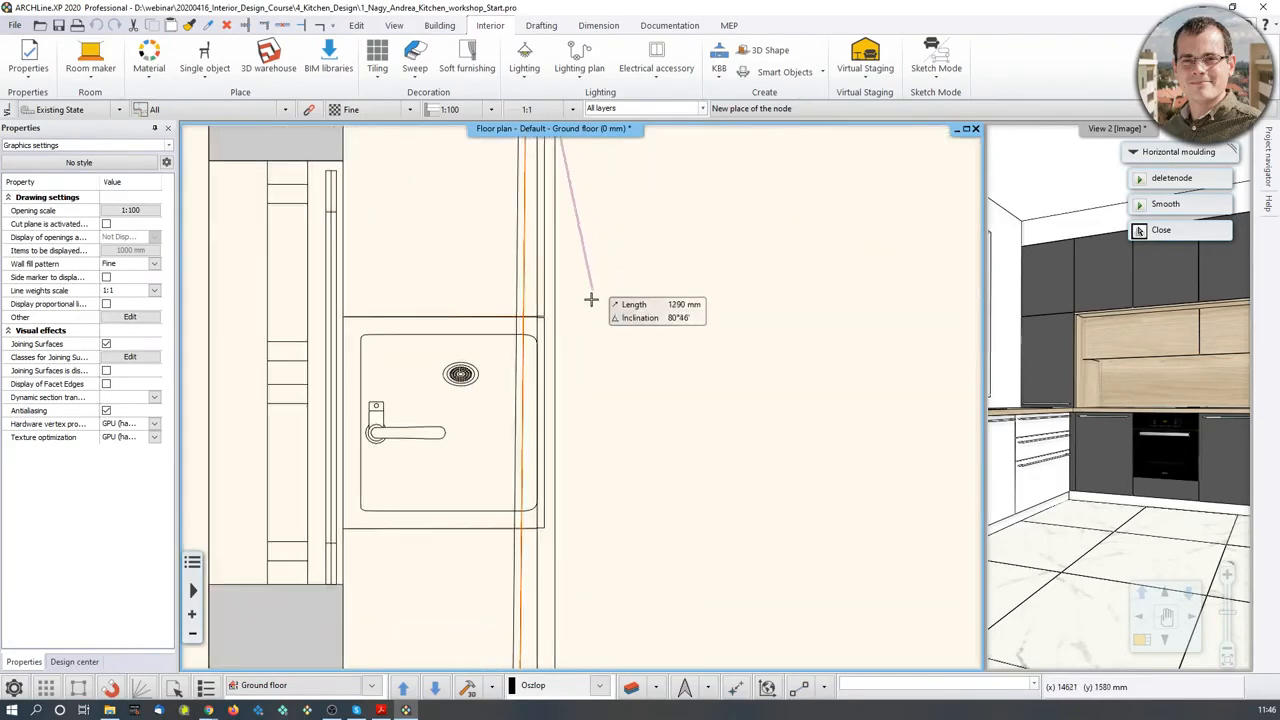
{"action": "key", "text": "Escape"}
- Draw a vertical guide line about 2470 mm long from the plinth's inner corner past the free end of the sink run
{"action": "scroll", "coordinate": [655, 284], "scroll_direction": "down", "scroll_amount": 2}
{"action": "middle_click_drag", "start_coordinate": [684, 258], "coordinate": [690, 452]}
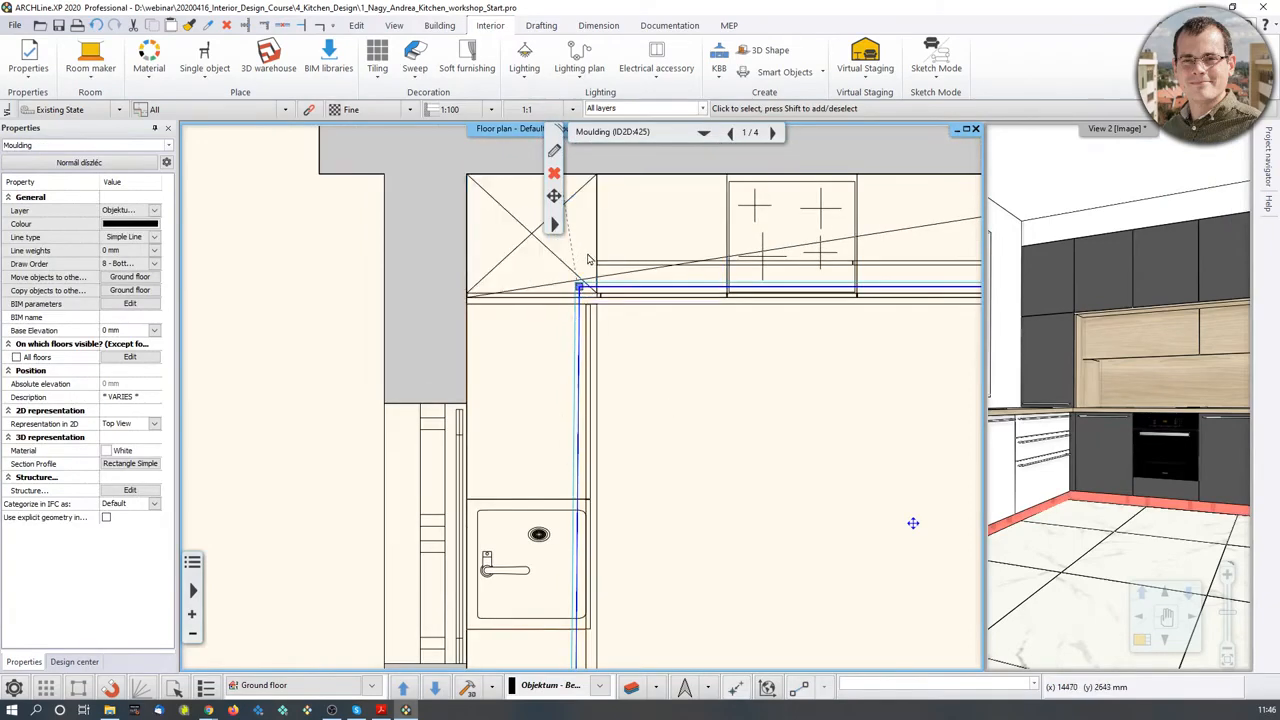
{"action": "left_click", "coordinate": [542, 27]}
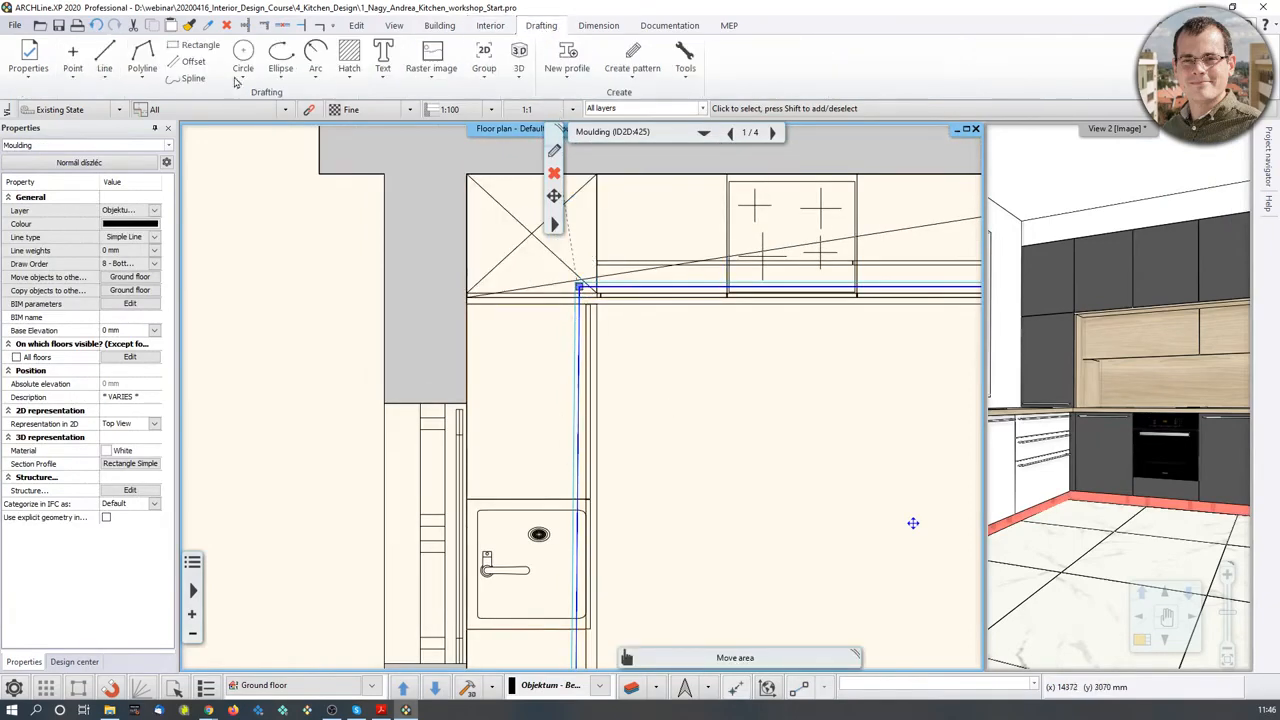
{"action": "left_click", "coordinate": [104, 56]}
{"action": "scroll", "coordinate": [546, 277], "scroll_direction": "up", "scroll_amount": 5}
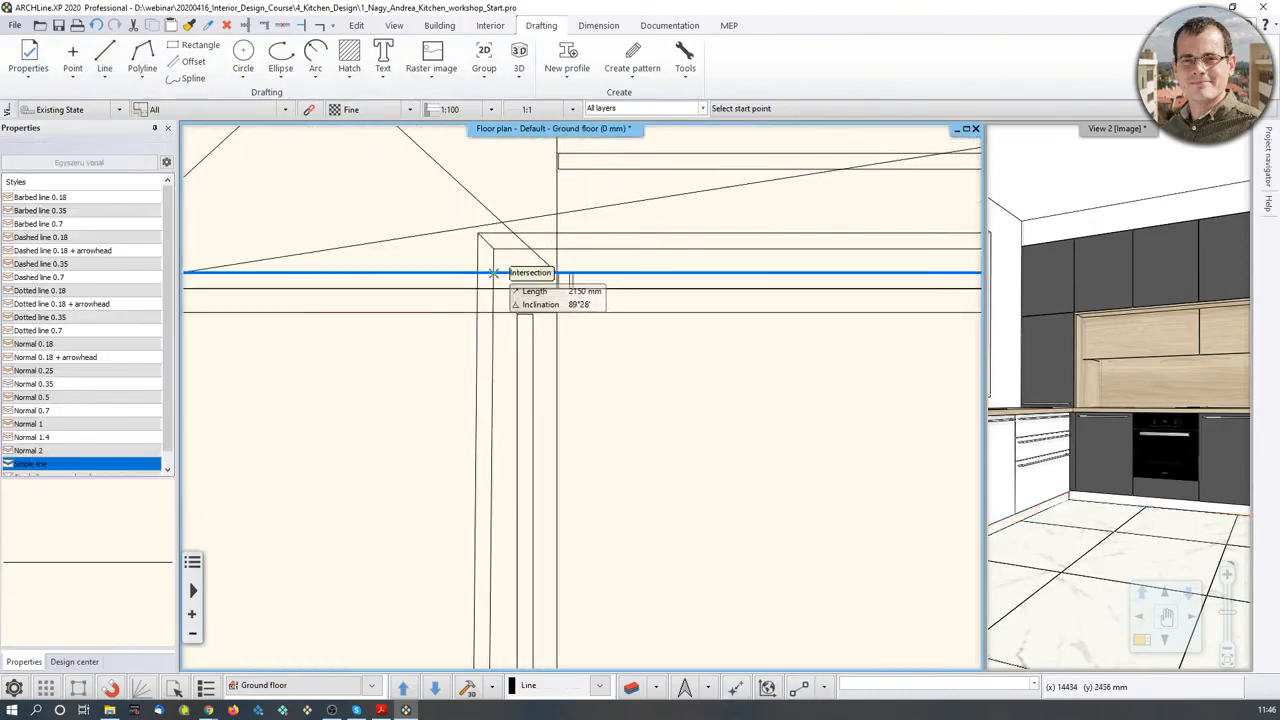
{"action": "scroll", "coordinate": [492, 272], "scroll_direction": "down", "scroll_amount": 5}
{"action": "left_click", "coordinate": [492, 272]}
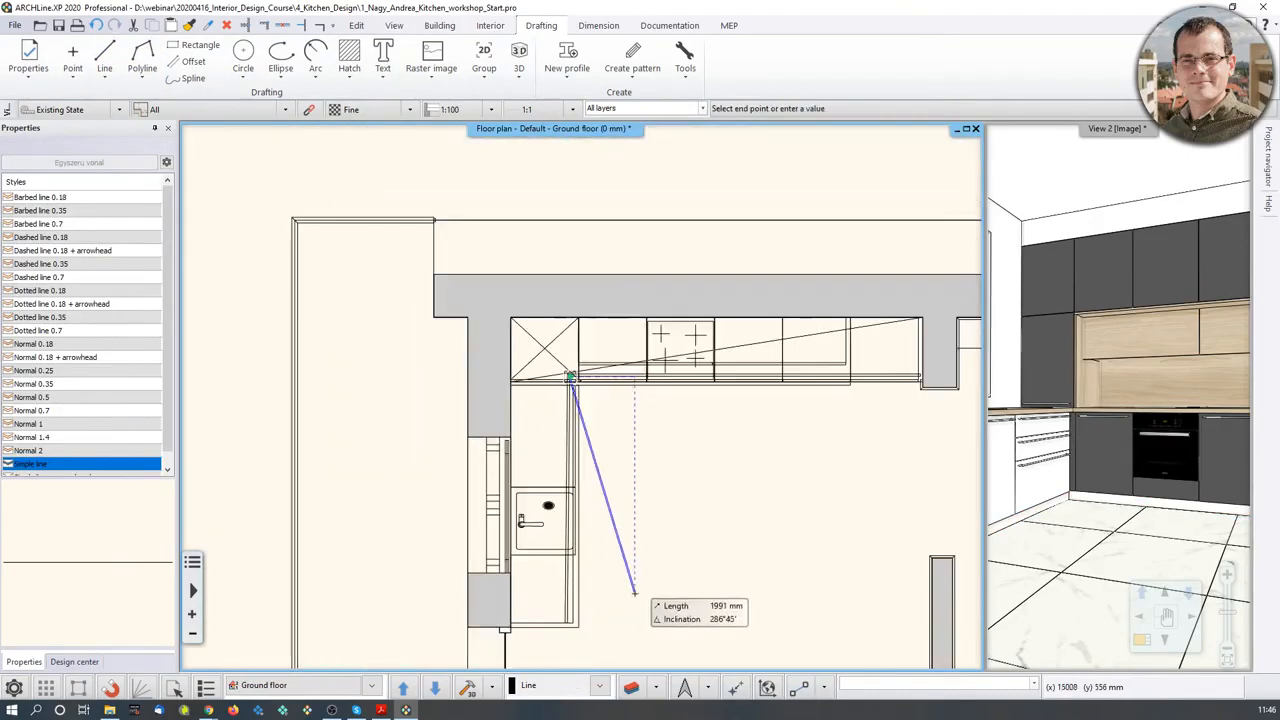
{"action": "middle_click_drag", "start_coordinate": [634, 593], "coordinate": [603, 377]}
{"action": "key", "text": "shift"}
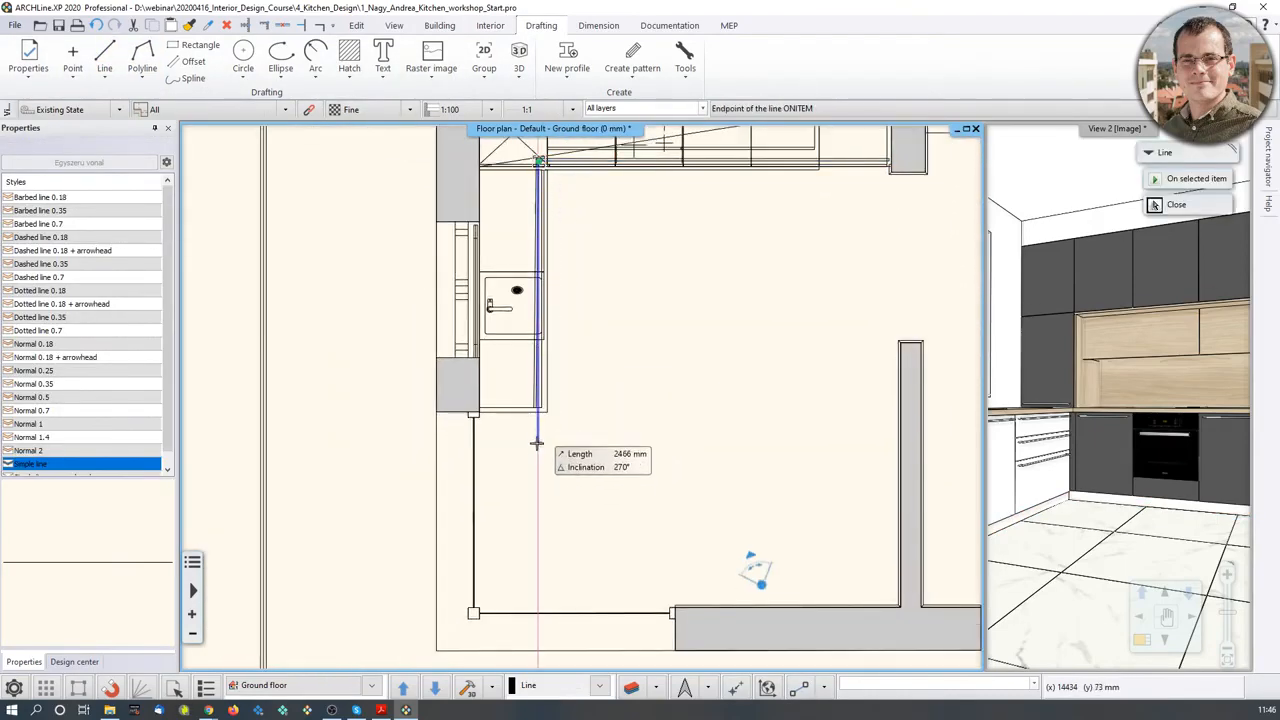
{"action": "left_click", "coordinate": [537, 443]}
{"action": "scroll", "coordinate": [537, 443], "scroll_direction": "up", "scroll_amount": 2}
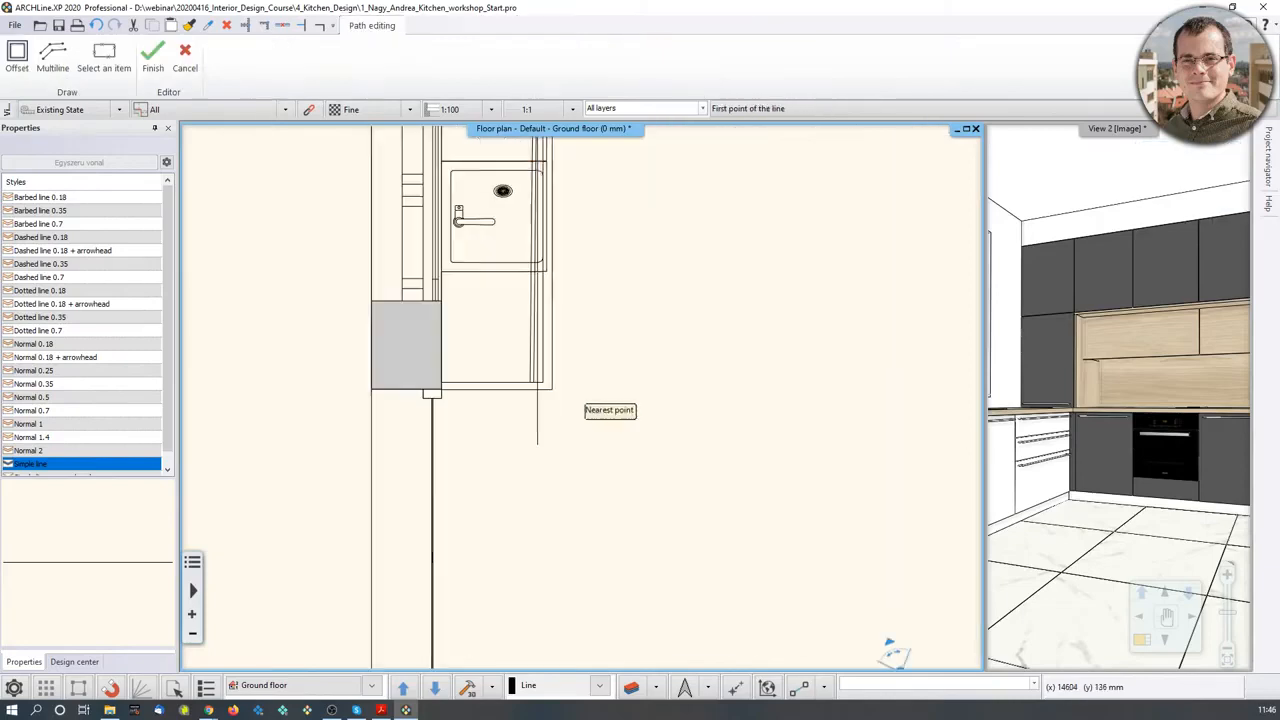
{"action": "scroll", "coordinate": [555, 410], "scroll_direction": "up", "scroll_amount": 7}
{"action": "key", "text": "Escape"}
- Move the plinth's free-end node on the sink run onto the vertical guide line and delete the line
{"action": "middle_click_drag", "start_coordinate": [586, 377], "coordinate": [588, 522]}
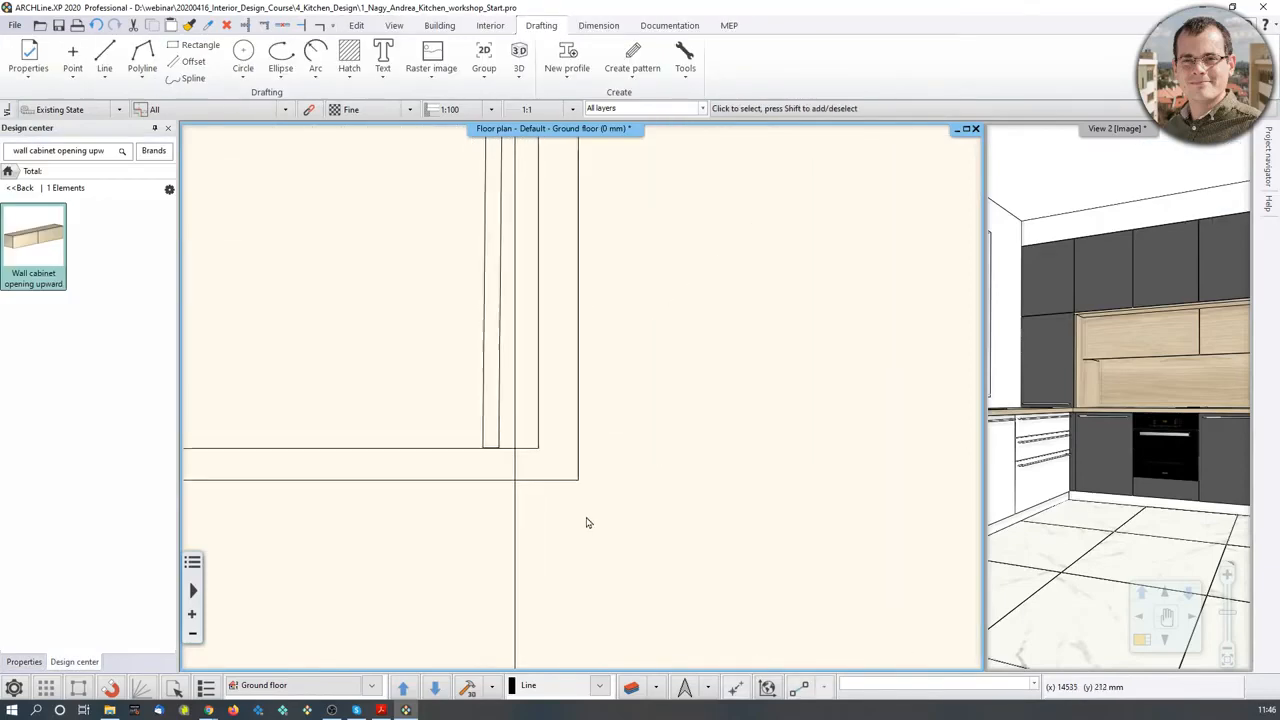
{"action": "left_click", "coordinate": [498, 412]}
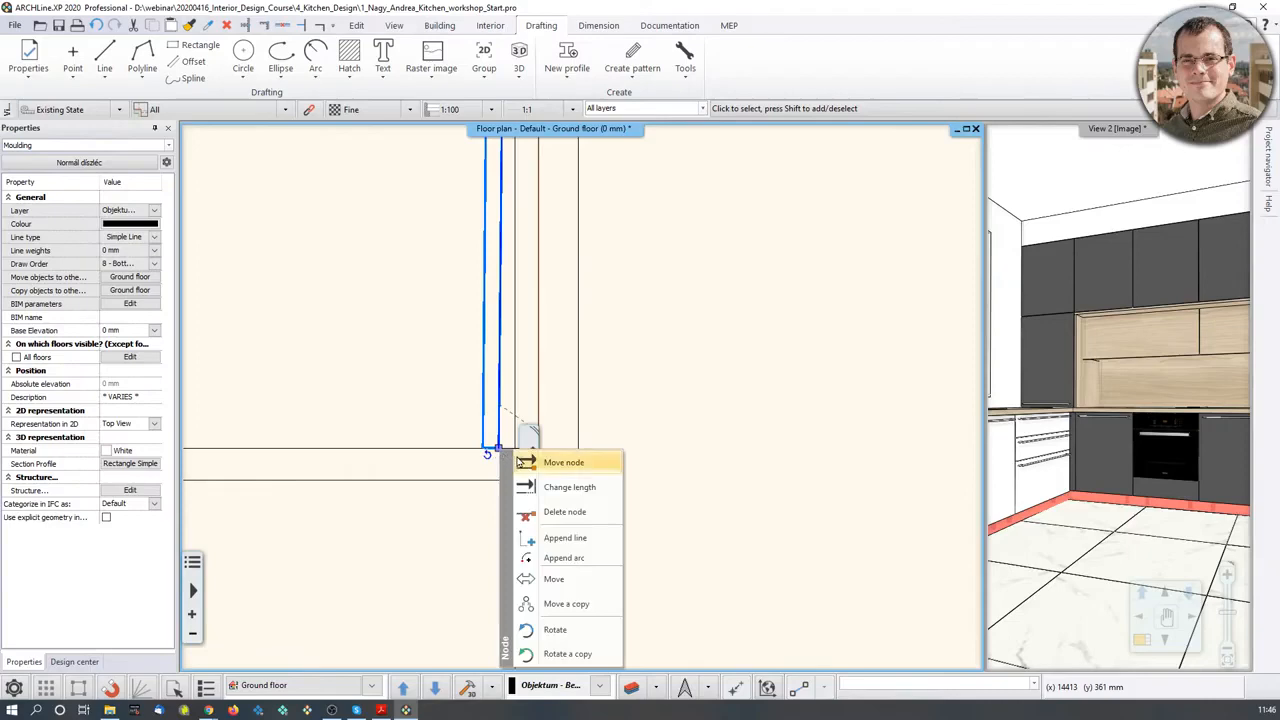
{"action": "left_click", "coordinate": [521, 462]}
{"action": "scroll", "coordinate": [603, 503], "scroll_direction": "up", "scroll_amount": 3}
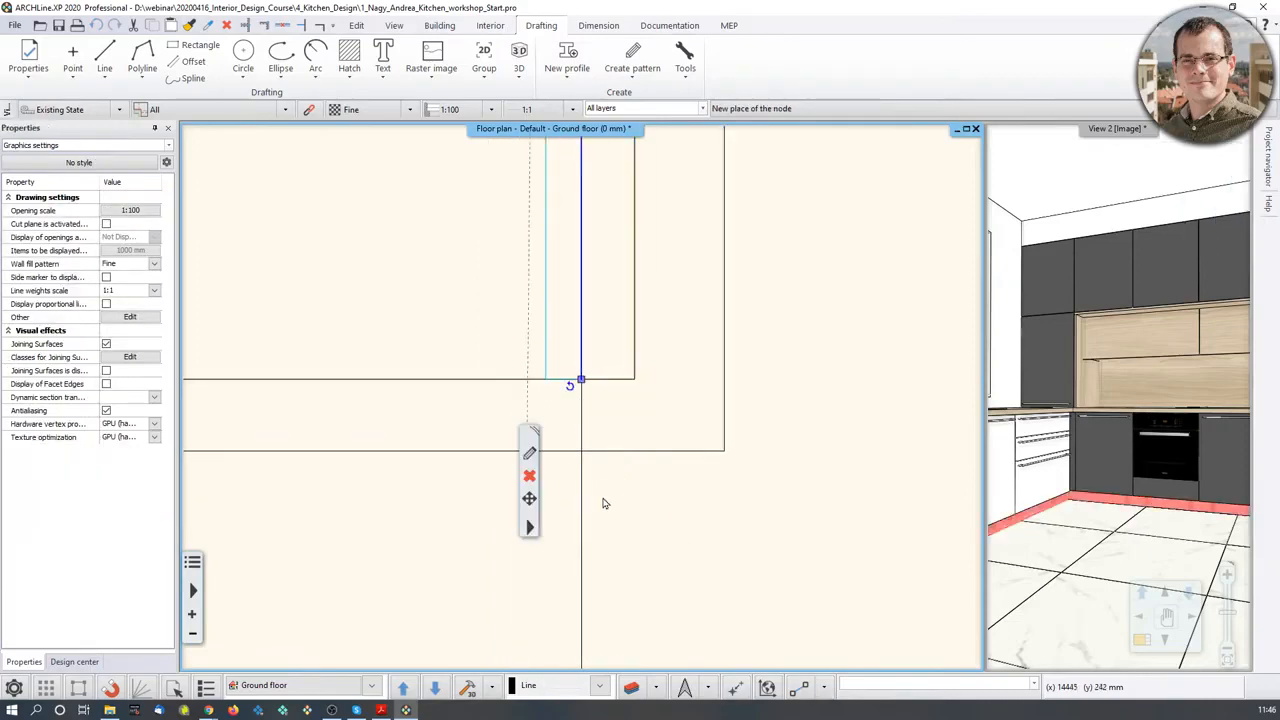
{"action": "left_click", "coordinate": [591, 529]}
{"action": "scroll", "coordinate": [586, 531], "scroll_direction": "down", "scroll_amount": 3}
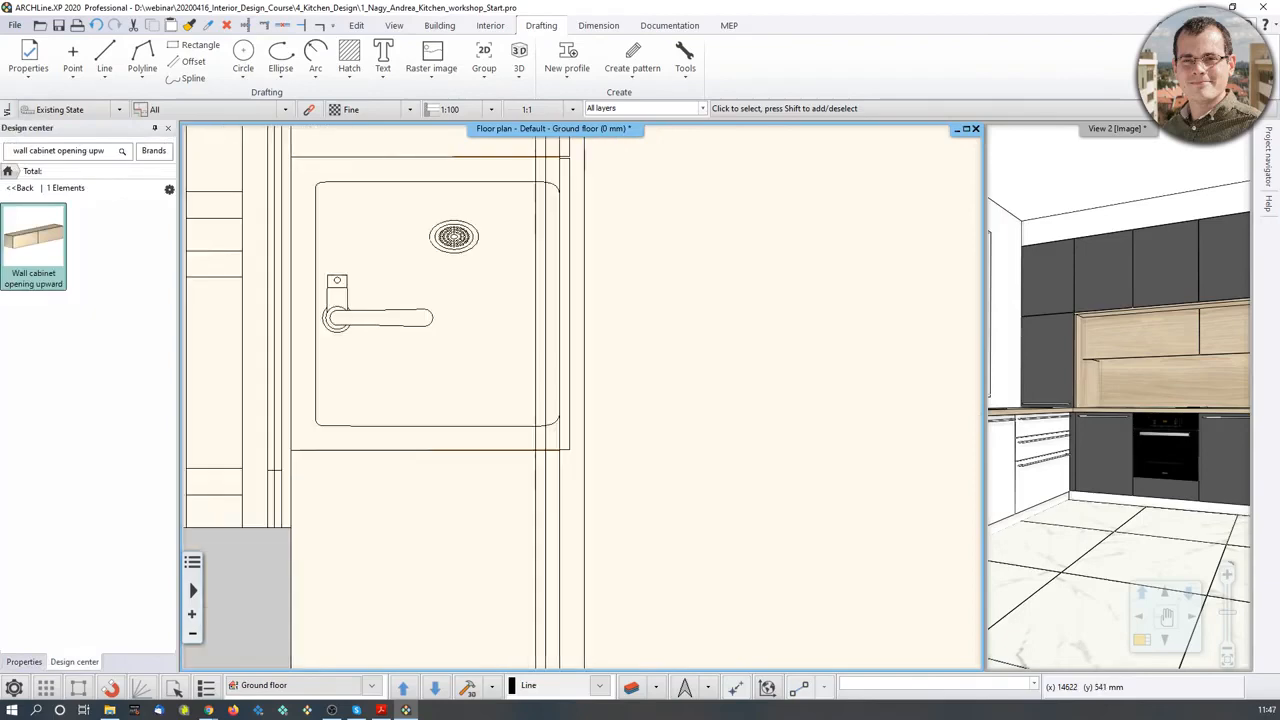
- Inspect the straightened plinth on the floor plan and under both cabinet runs in the enlarged 3D view
{"action": "scroll", "coordinate": [580, 400], "scroll_direction": "down", "scroll_amount": 2}
{"action": "scroll", "coordinate": [580, 400], "scroll_direction": "up", "scroll_amount": 1}
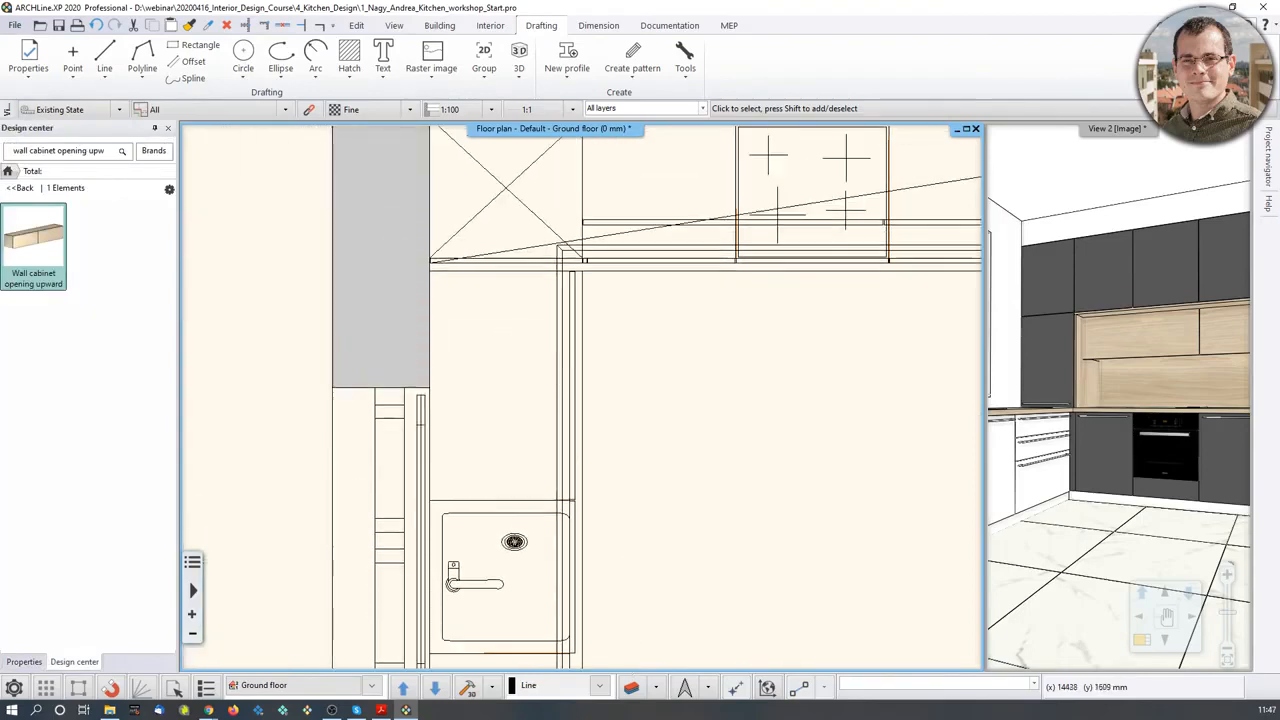
{"action": "middle_click_drag", "start_coordinate": [563, 477], "coordinate": [563, 540]}
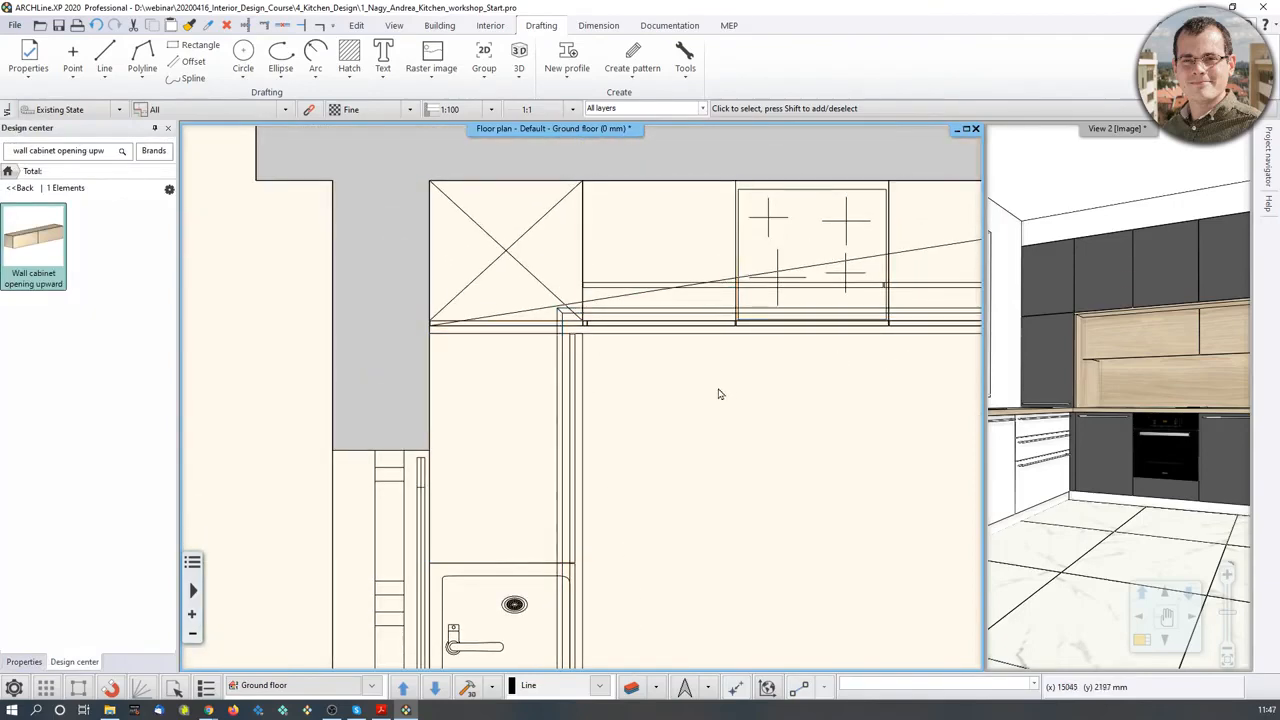
{"action": "scroll", "coordinate": [718, 394], "scroll_direction": "down", "scroll_amount": 4}
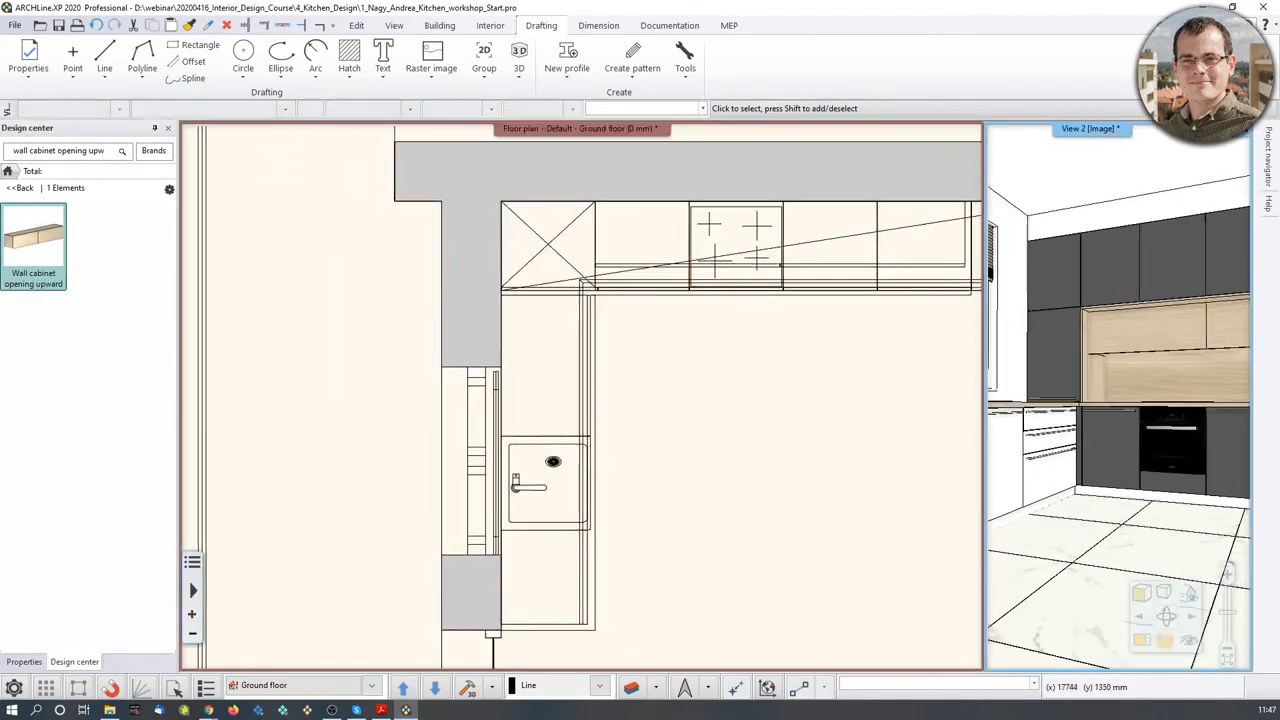
{"action": "left_click_drag", "start_coordinate": [1205, 418], "coordinate": [1088, 444]}
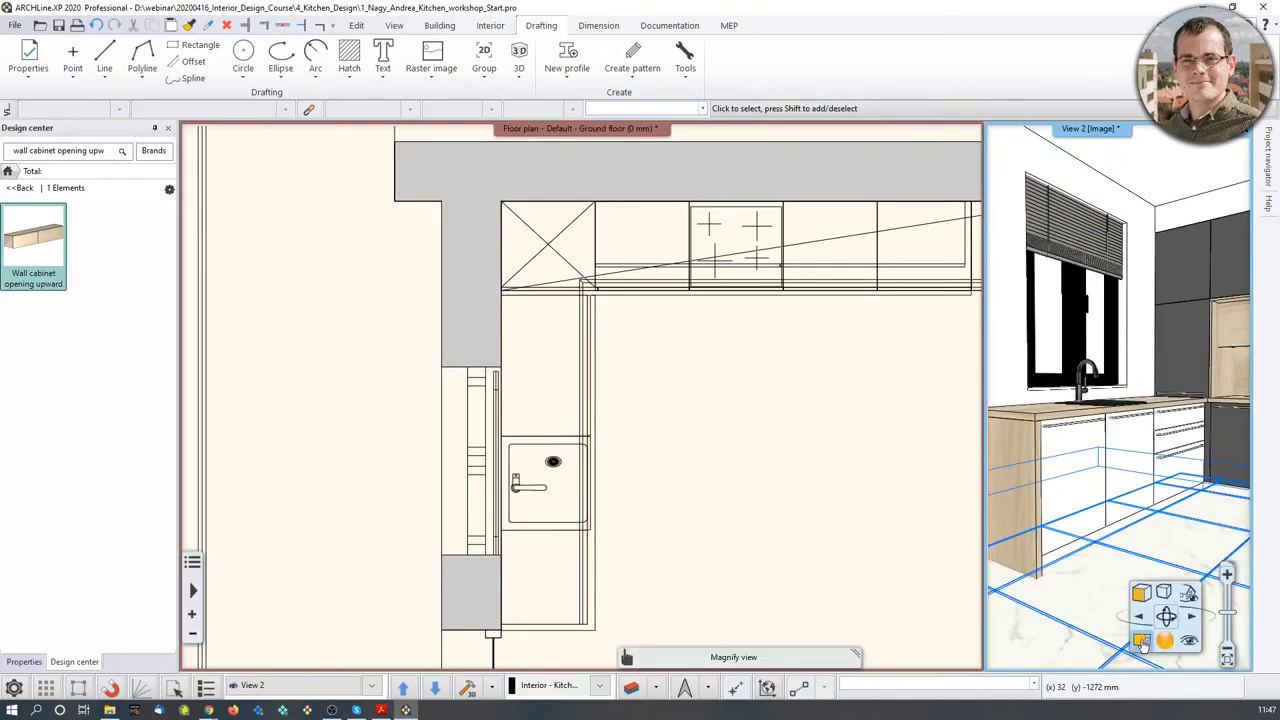
{"action": "left_click", "coordinate": [1141, 640]}
{"action": "left_click_drag", "start_coordinate": [618, 405], "coordinate": [440, 490]}
{"action": "left_click_drag", "start_coordinate": [740, 500], "coordinate": [658, 476]}
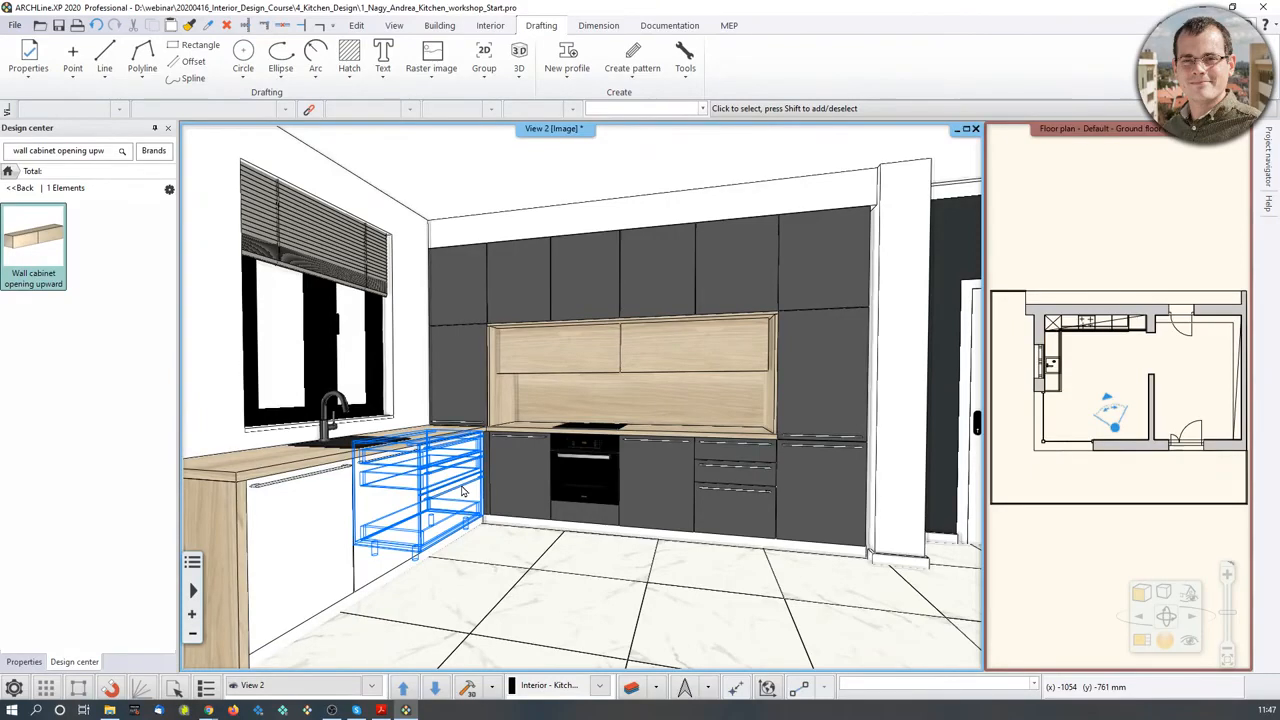
{"action": "left_click", "coordinate": [462, 490]}
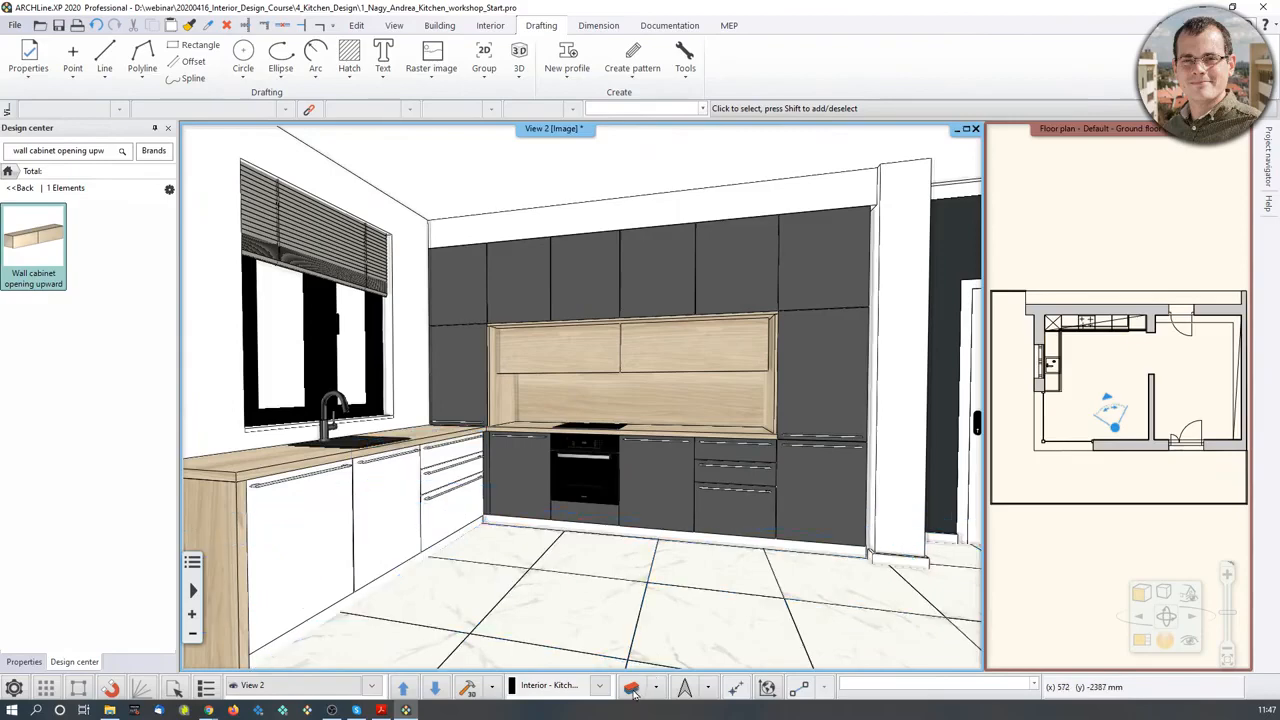
- Preview single layers of the floor plan with Layer Walk, including Decor - Exterior and Interior - Kitchen - Lighting
{"action": "left_click", "coordinate": [1157, 161]}
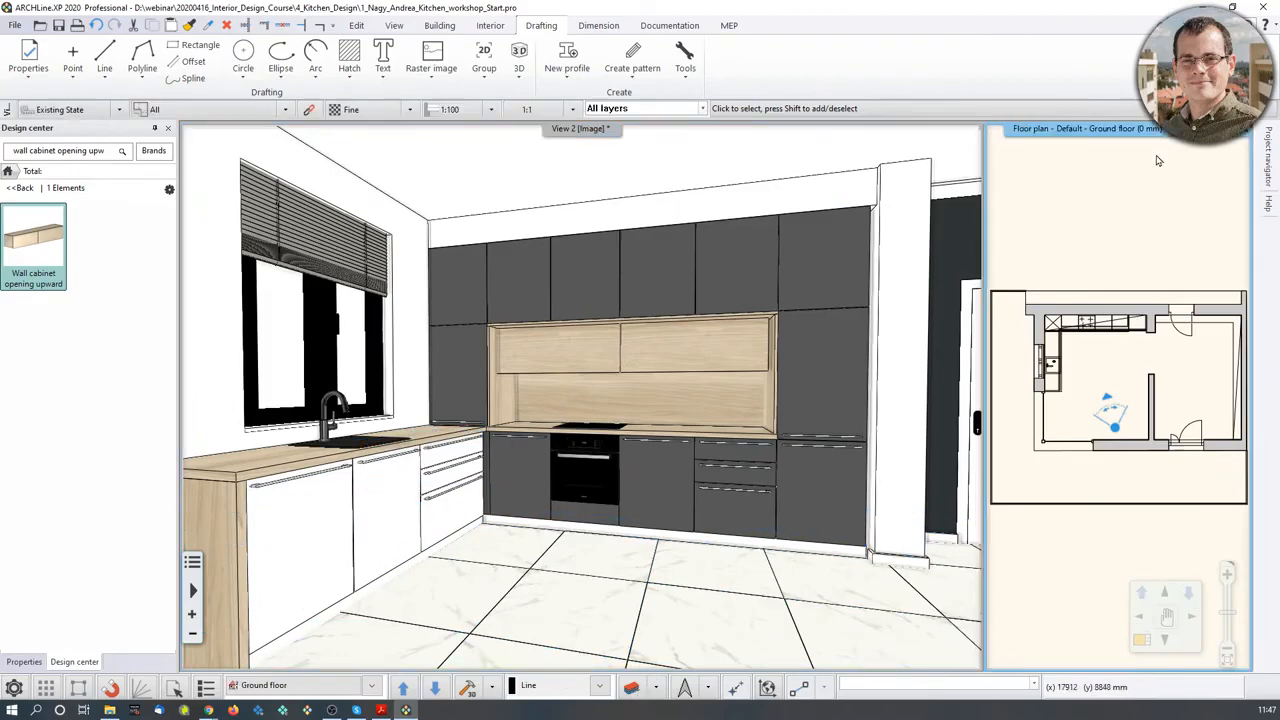
{"action": "left_click", "coordinate": [628, 689]}
{"action": "left_click", "coordinate": [659, 688]}
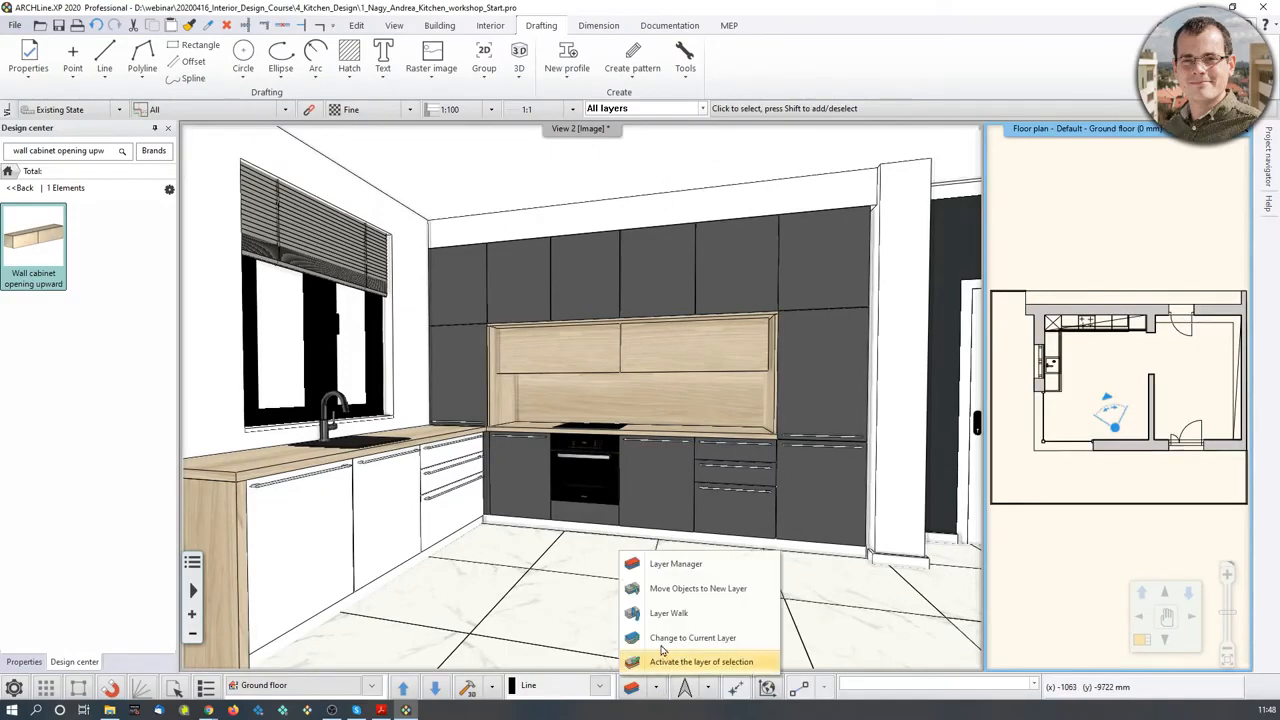
{"action": "left_click", "coordinate": [672, 615]}
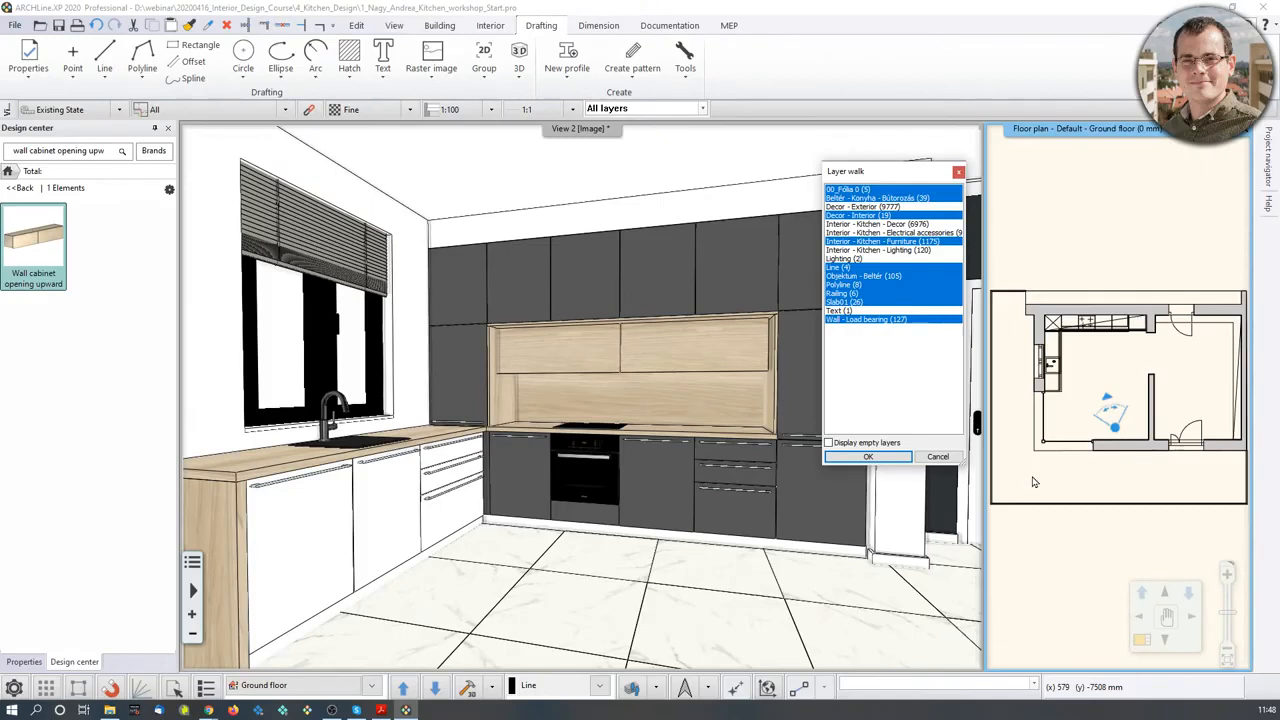
{"action": "left_click", "coordinate": [866, 312]}
{"action": "left_click", "coordinate": [863, 269]}
{"action": "left_click", "coordinate": [864, 234]}
{"action": "left_click", "coordinate": [864, 207]}
{"action": "left_click", "coordinate": [865, 250]}
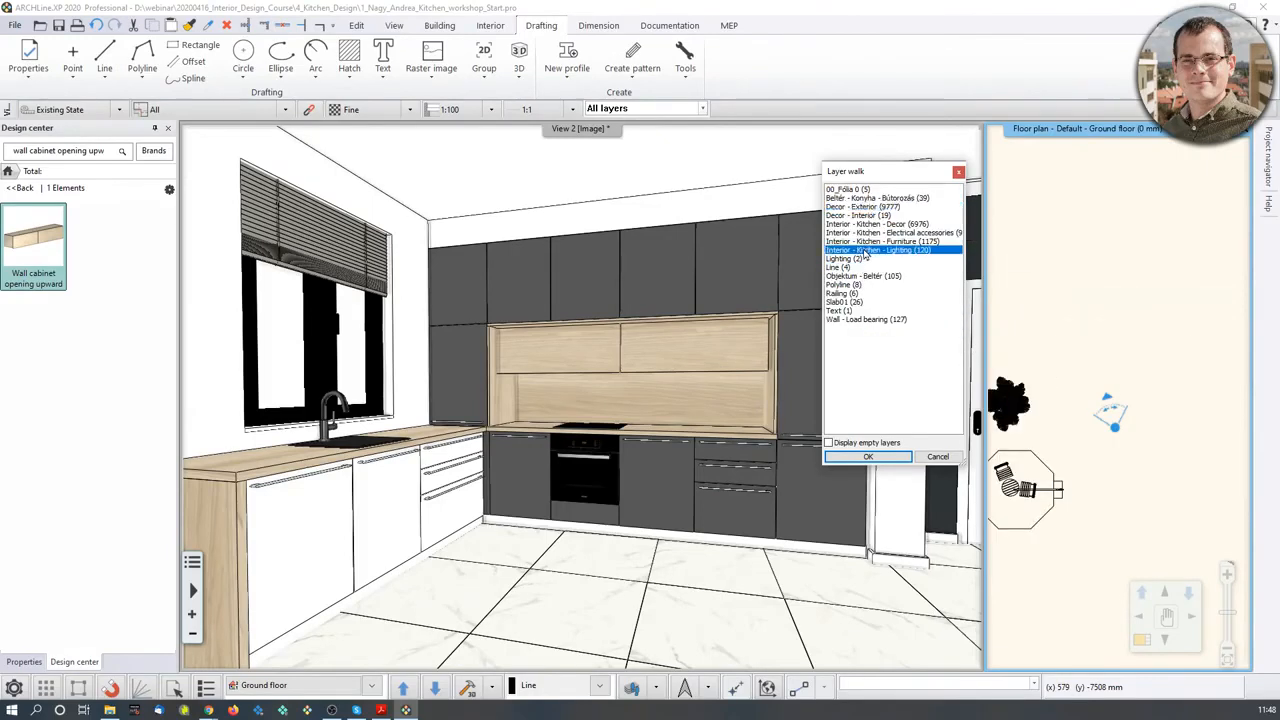
- Preview the kitchen decor-to-lighting layers as a group, and the cabinet, electrical accessories, furniture and kitchen lighting layers one by one
{"action": "left_click", "coordinate": [865, 275]}
{"action": "left_click", "coordinate": [864, 224]}
{"action": "left_click", "coordinate": [866, 258], "text": "shift"}
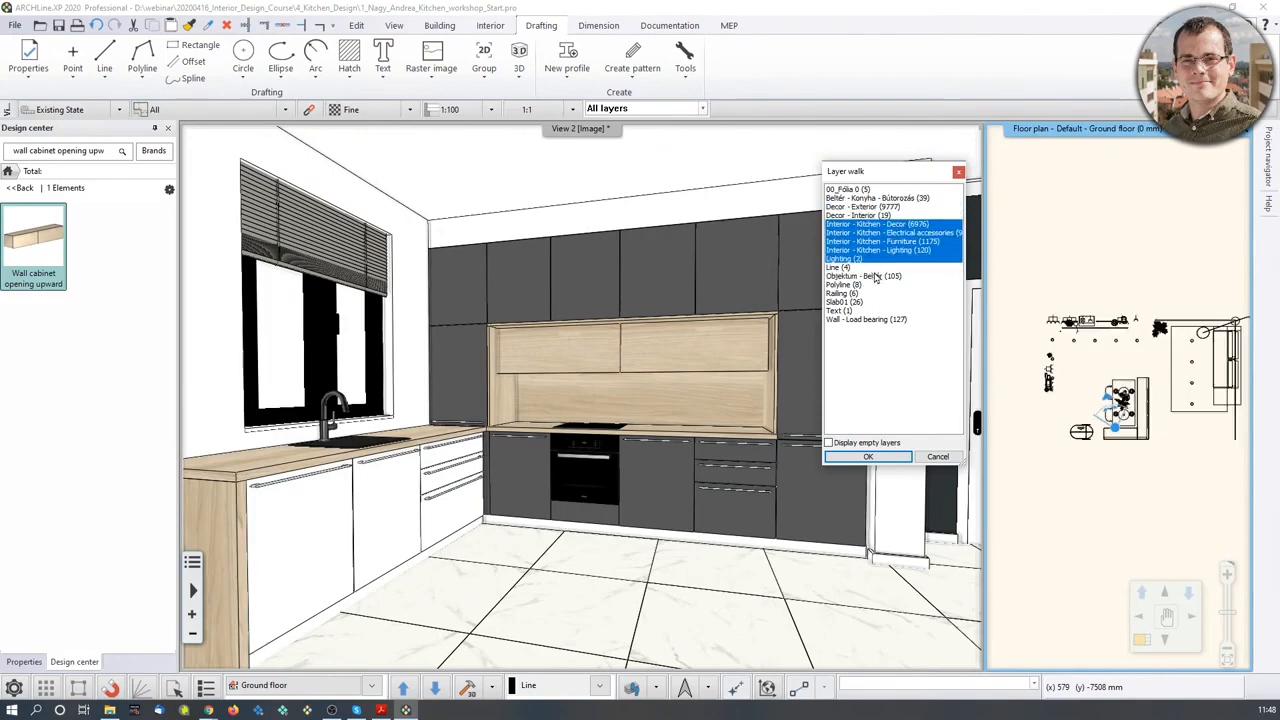
{"action": "left_click", "coordinate": [883, 198]}
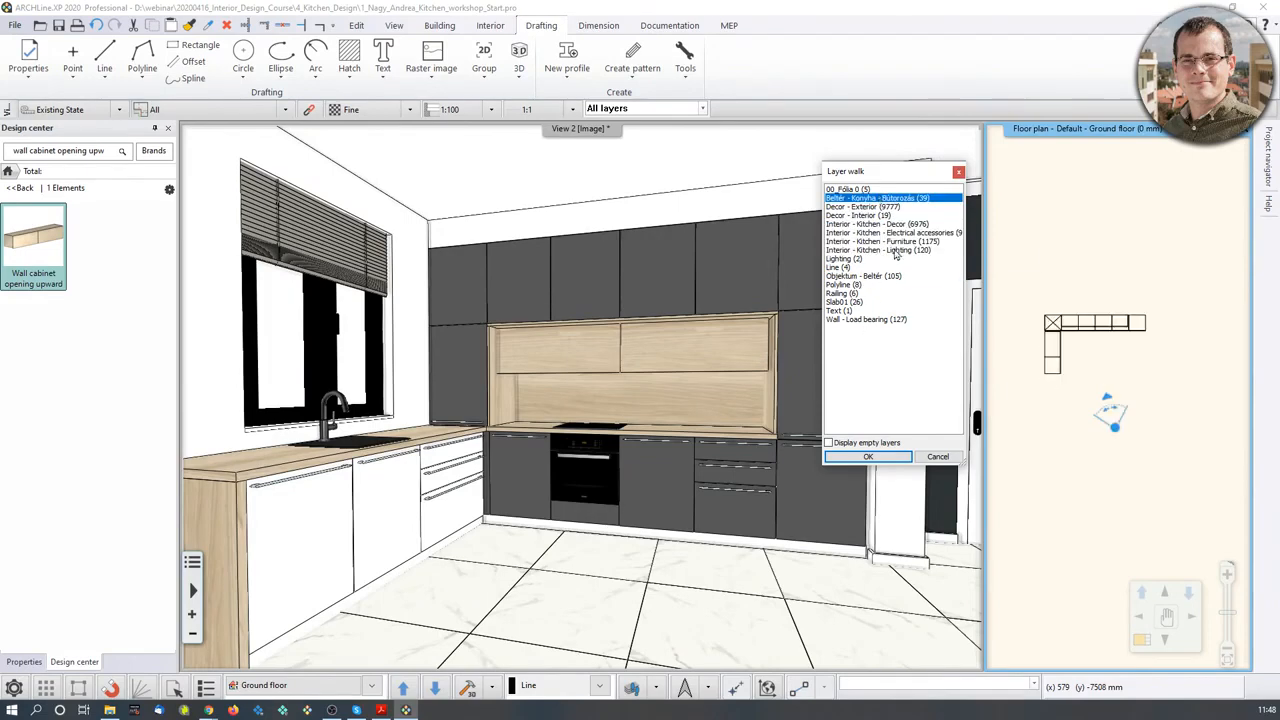
{"action": "left_click", "coordinate": [910, 233]}
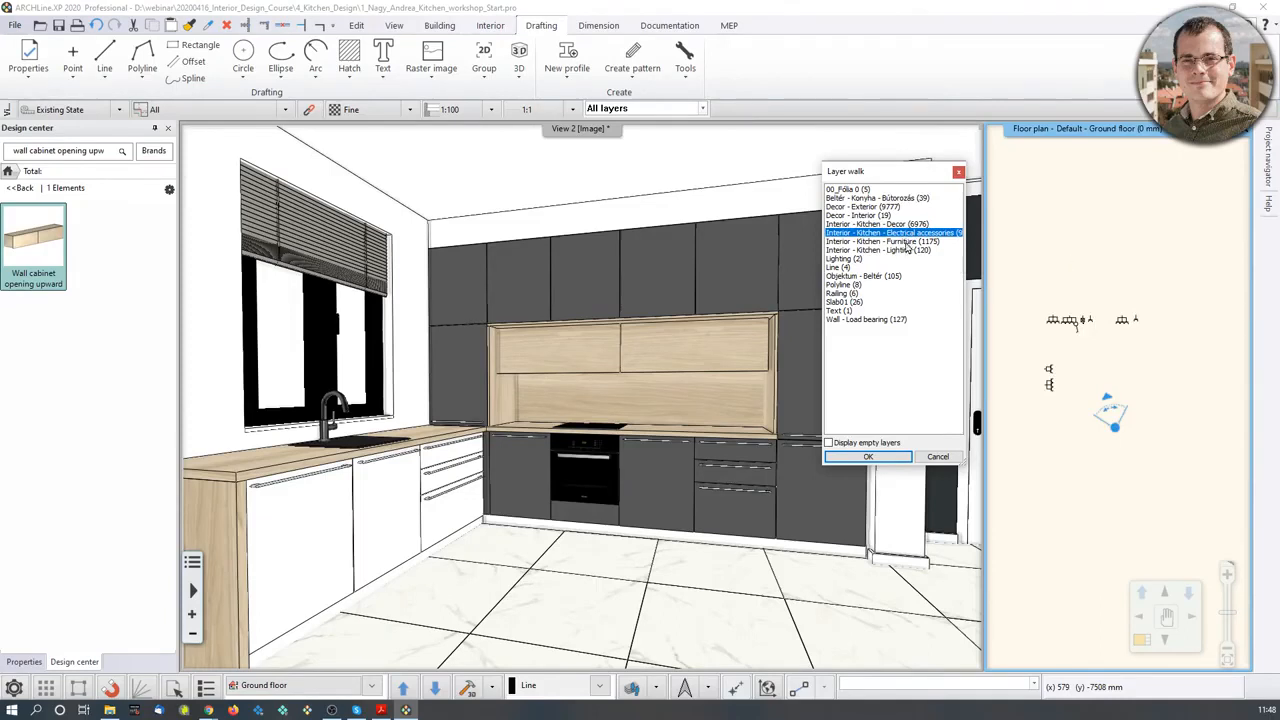
{"action": "left_click", "coordinate": [905, 242]}
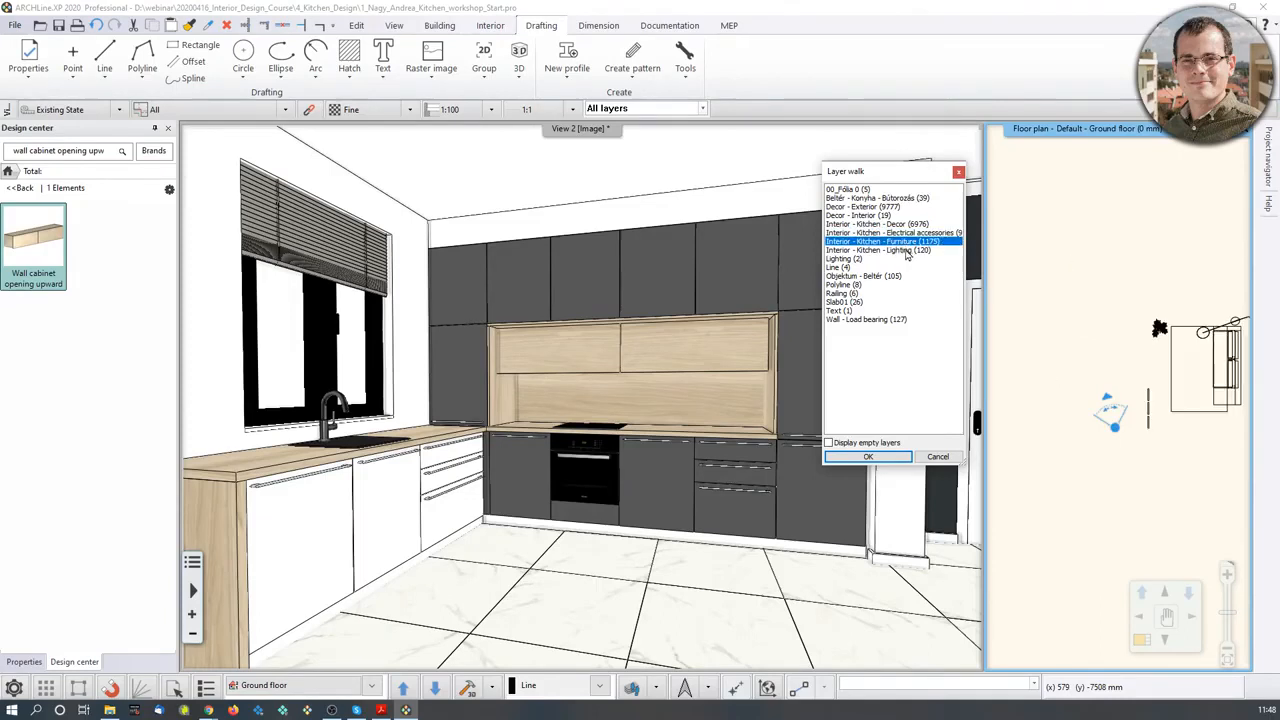
{"action": "left_click", "coordinate": [905, 251]}
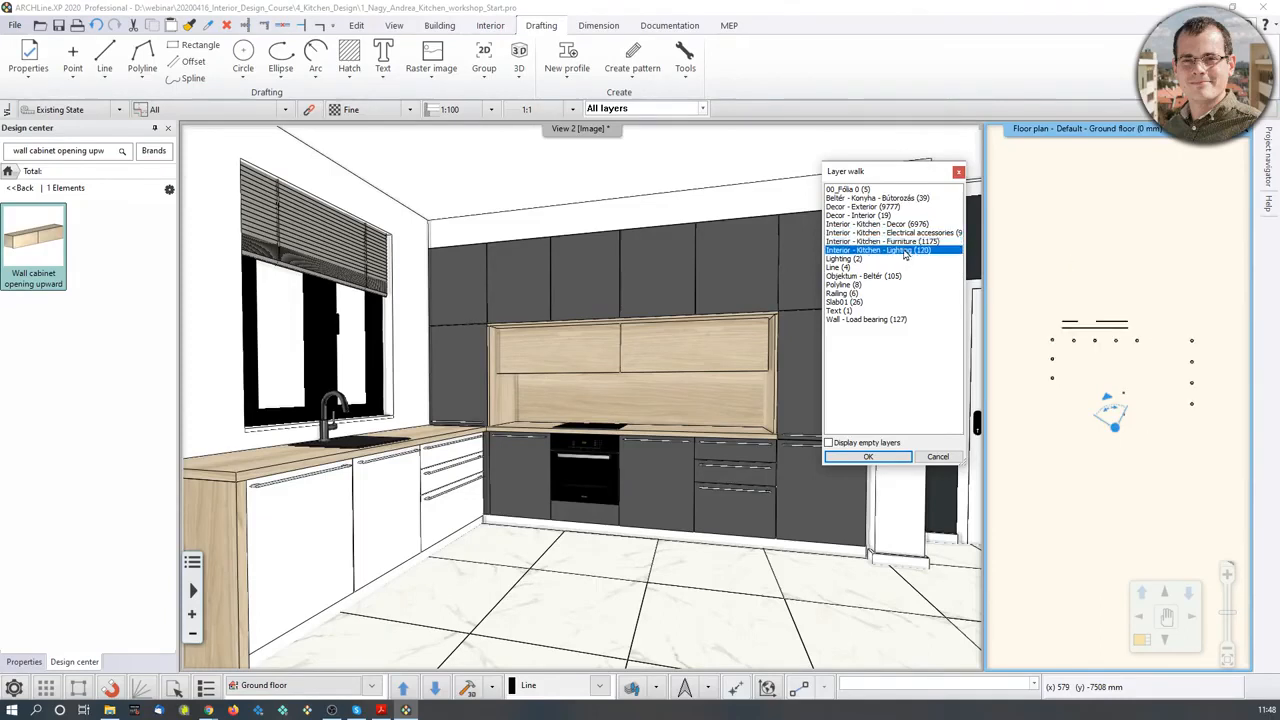
- Display the Wall - Load bearing and Slab01 layers, extend the selection to all listed layers and apply it
{"action": "left_click", "coordinate": [864, 320]}
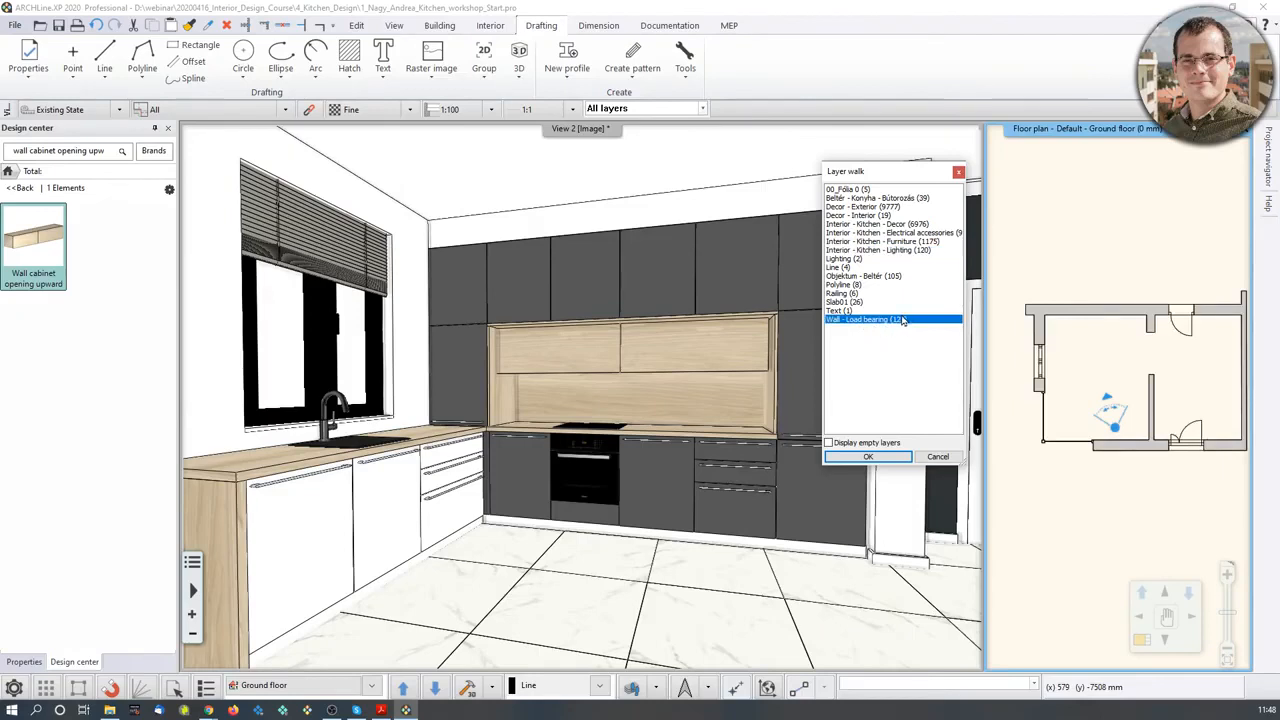
{"action": "left_click", "coordinate": [850, 302], "text": "ctrl"}
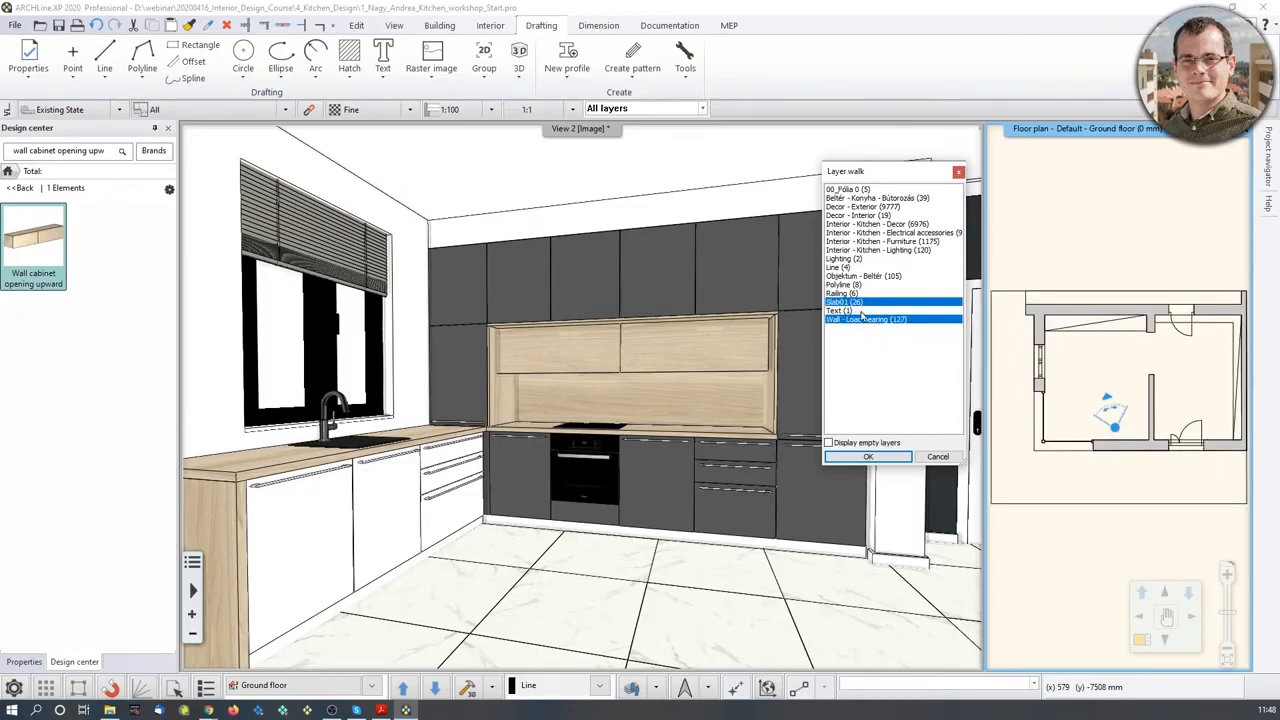
{"action": "left_click_drag", "start_coordinate": [860, 318], "coordinate": [858, 190]}
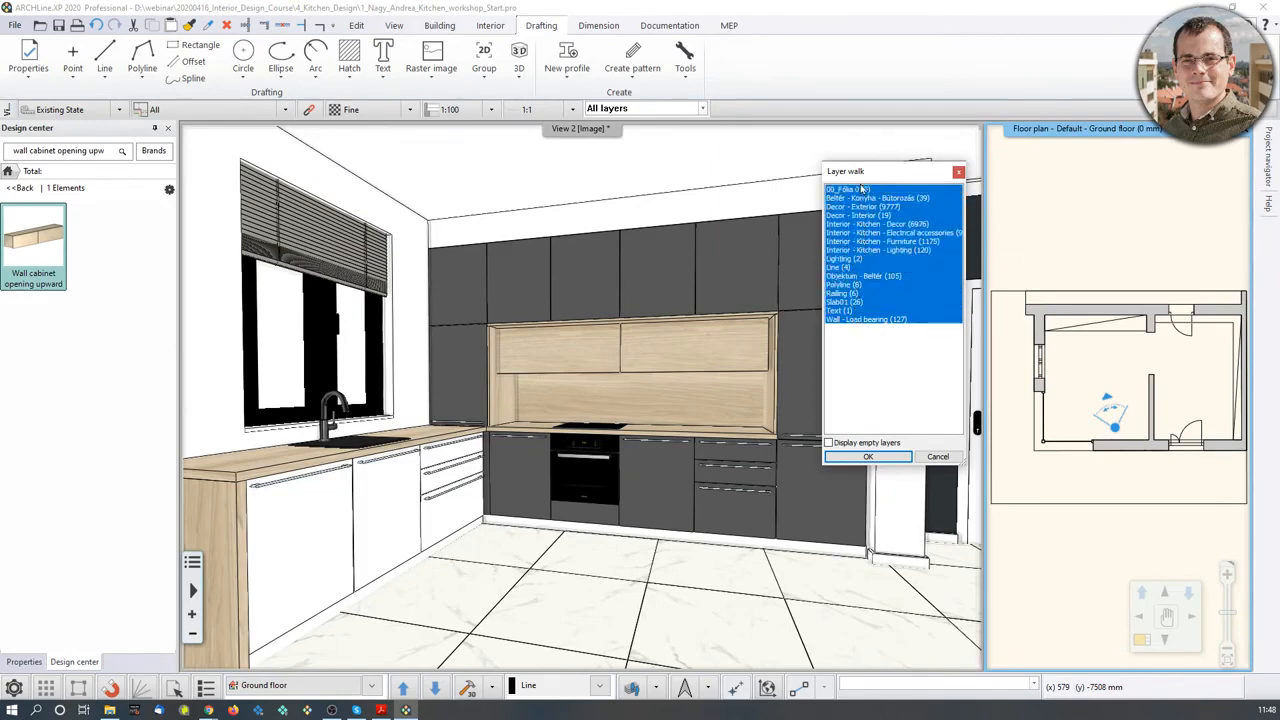
{"action": "left_click", "coordinate": [881, 458]}
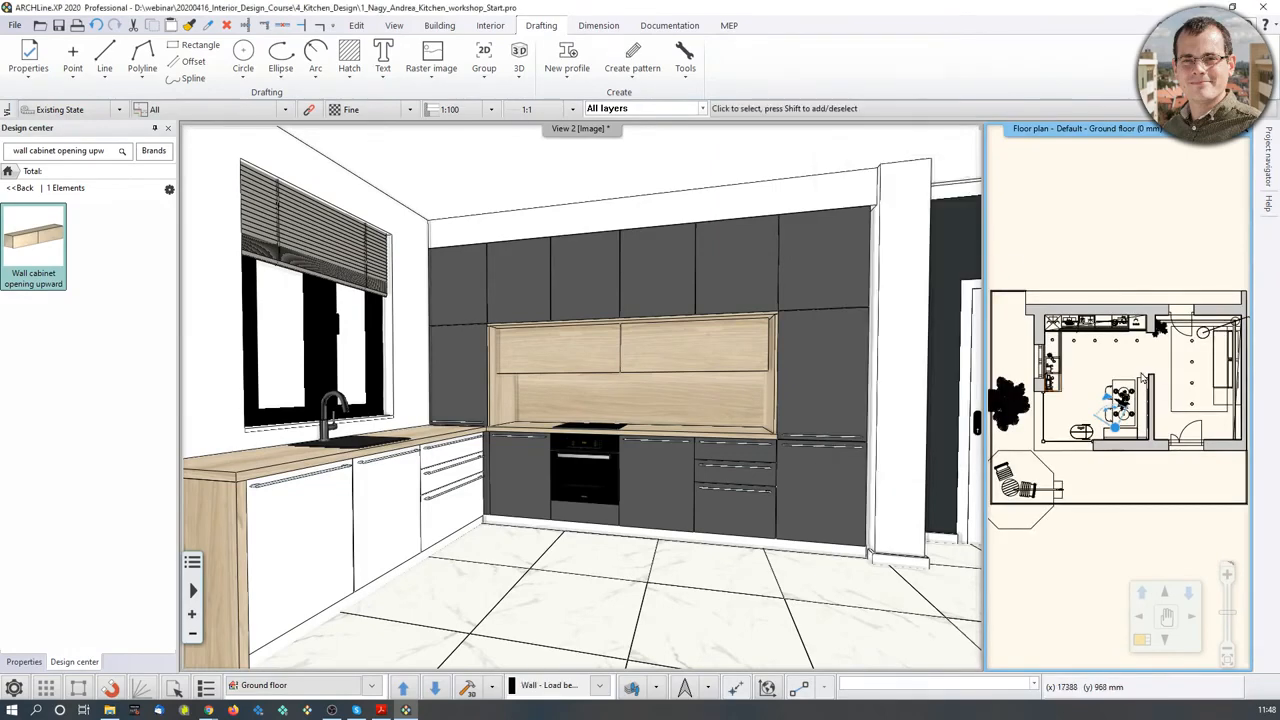
- Examine the furnished kitchen on the floor plan and in 3D, including the worktop accessories, sockets and extractor hood
{"action": "scroll", "coordinate": [1085, 362], "scroll_direction": "up", "scroll_amount": 5}
{"action": "scroll", "coordinate": [1085, 368], "scroll_direction": "up", "scroll_amount": 4}
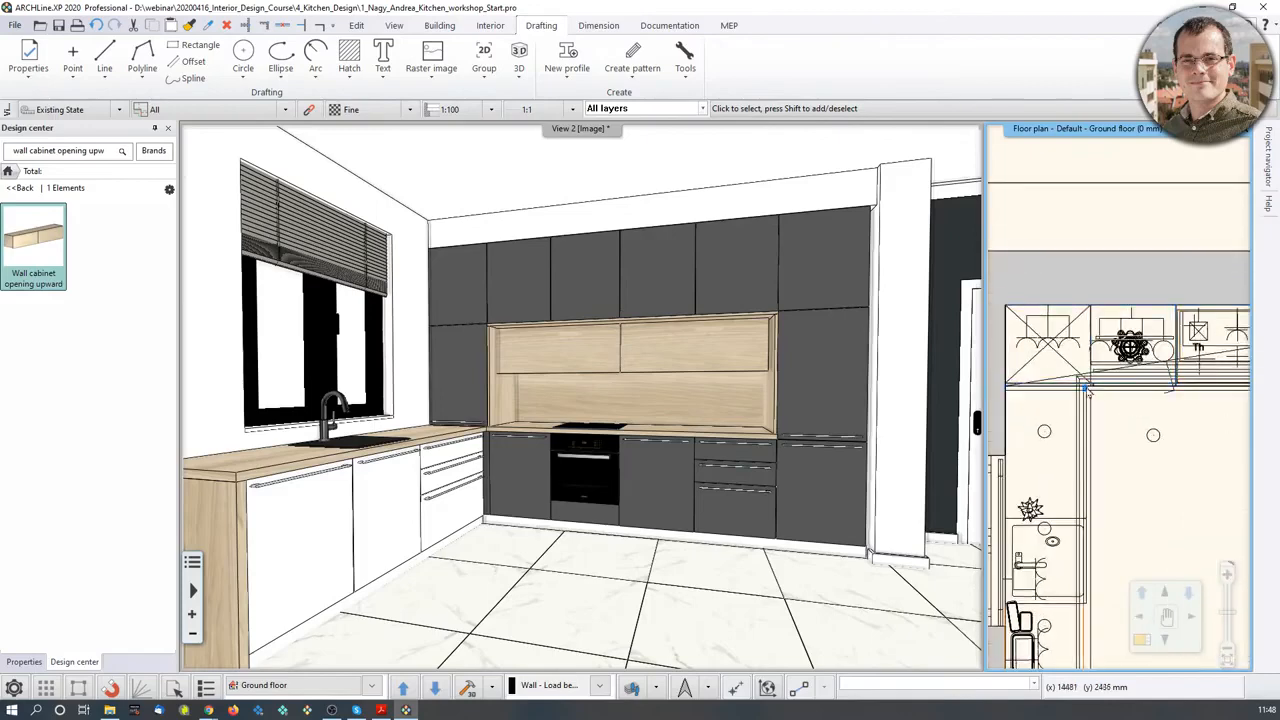
{"action": "scroll", "coordinate": [1147, 333], "scroll_direction": "down", "scroll_amount": 6}
{"action": "scroll", "coordinate": [1147, 333], "scroll_direction": "down", "scroll_amount": 4}
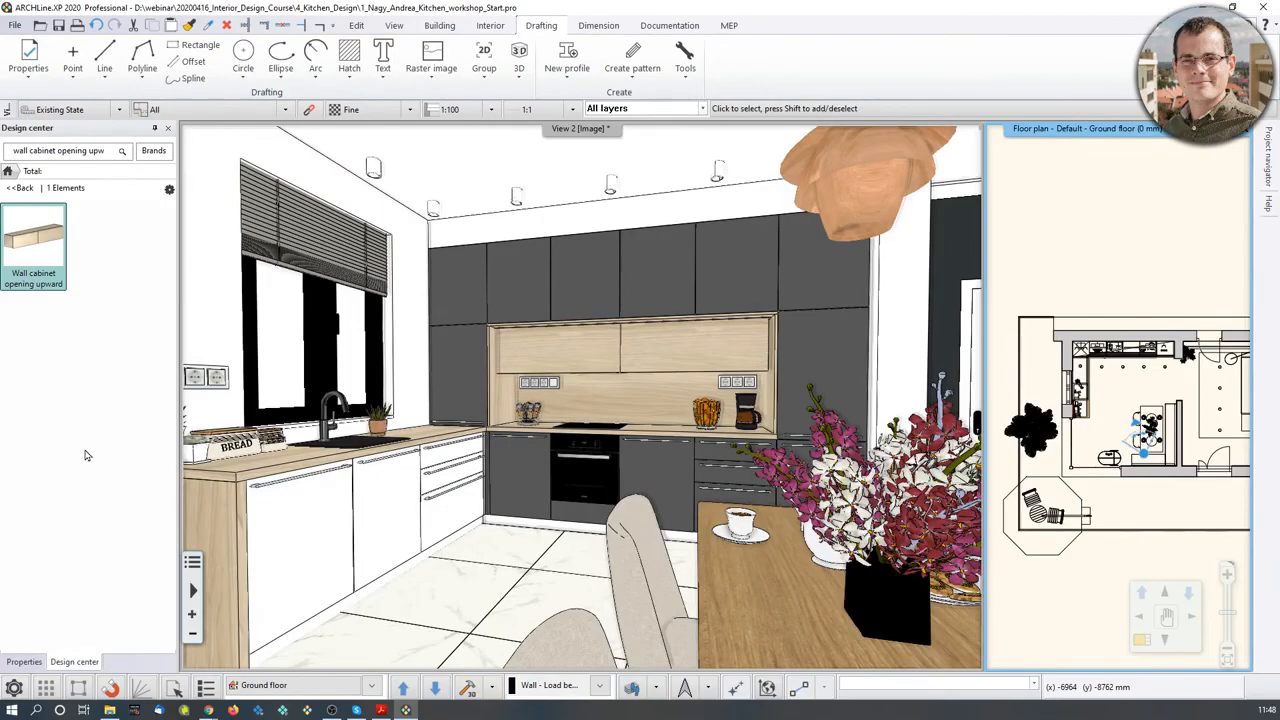
{"action": "middle_click_drag", "start_coordinate": [630, 482], "coordinate": [612, 468]}
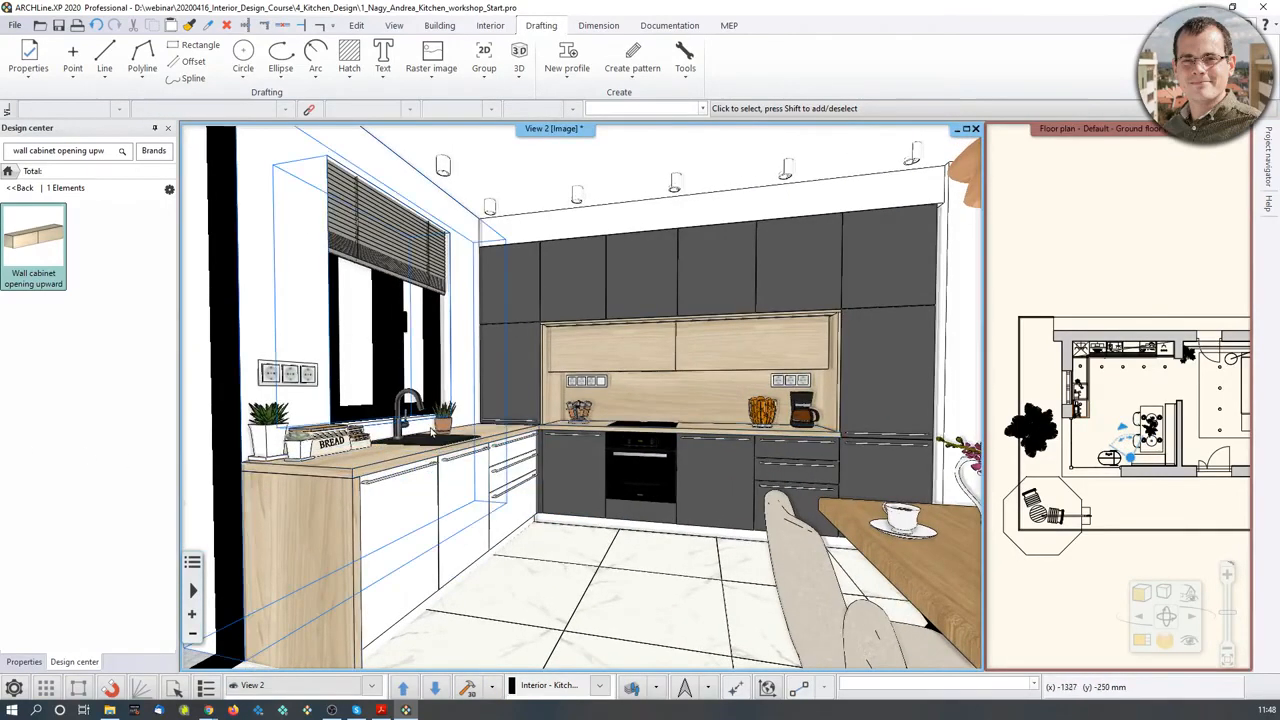
{"action": "scroll", "coordinate": [362, 457], "scroll_direction": "up", "scroll_amount": 8}
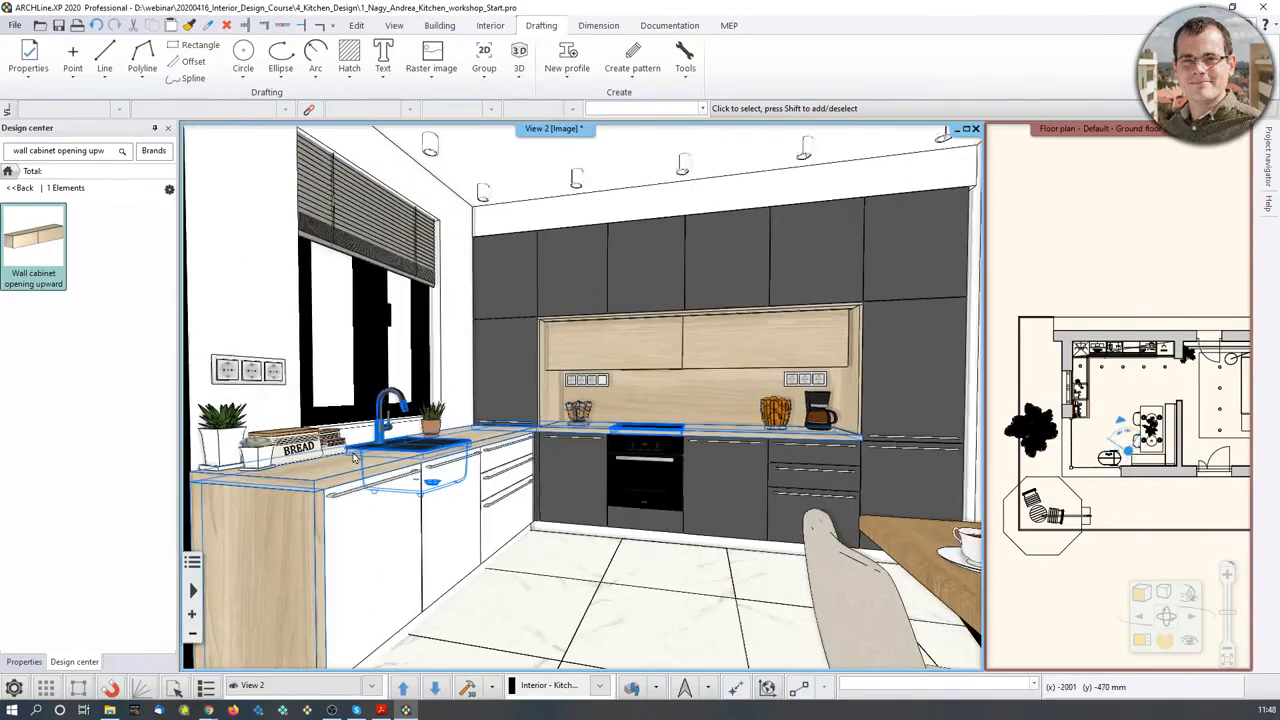
{"action": "scroll", "coordinate": [885, 430], "scroll_direction": "up", "scroll_amount": 8}
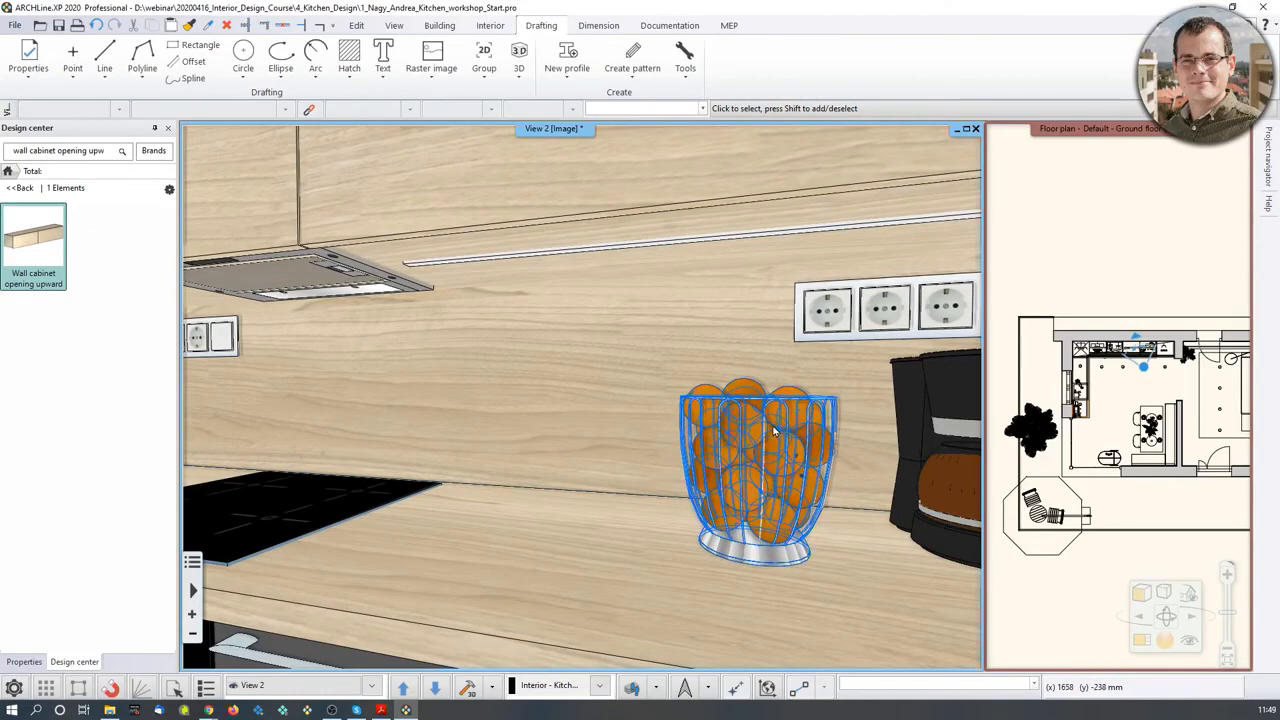
{"action": "scroll", "coordinate": [784, 425], "scroll_direction": "down", "scroll_amount": 9}
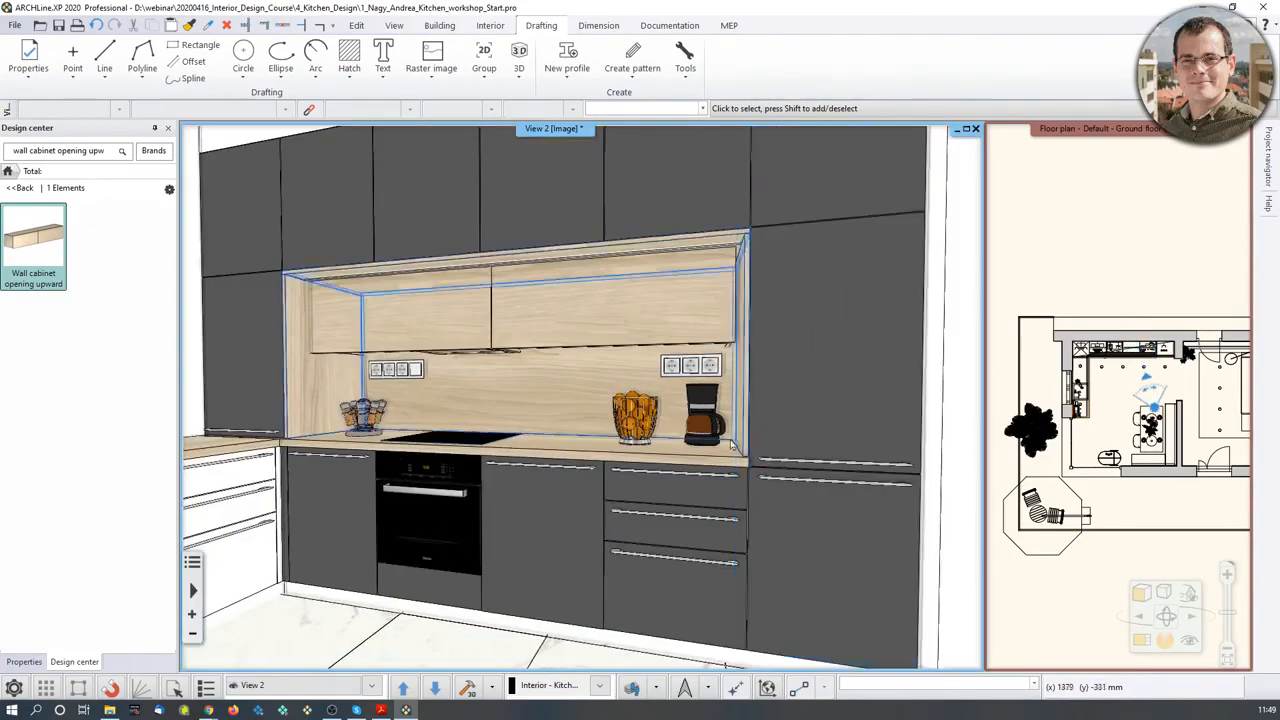
- Examine the finished kitchen in 3D from several viewpoints, covering the sink side, the cooking wall and the dining table
{"action": "middle_click_drag", "start_coordinate": [500, 432], "coordinate": [682, 427]}
{"action": "middle_click_drag", "start_coordinate": [402, 470], "coordinate": [618, 468]}
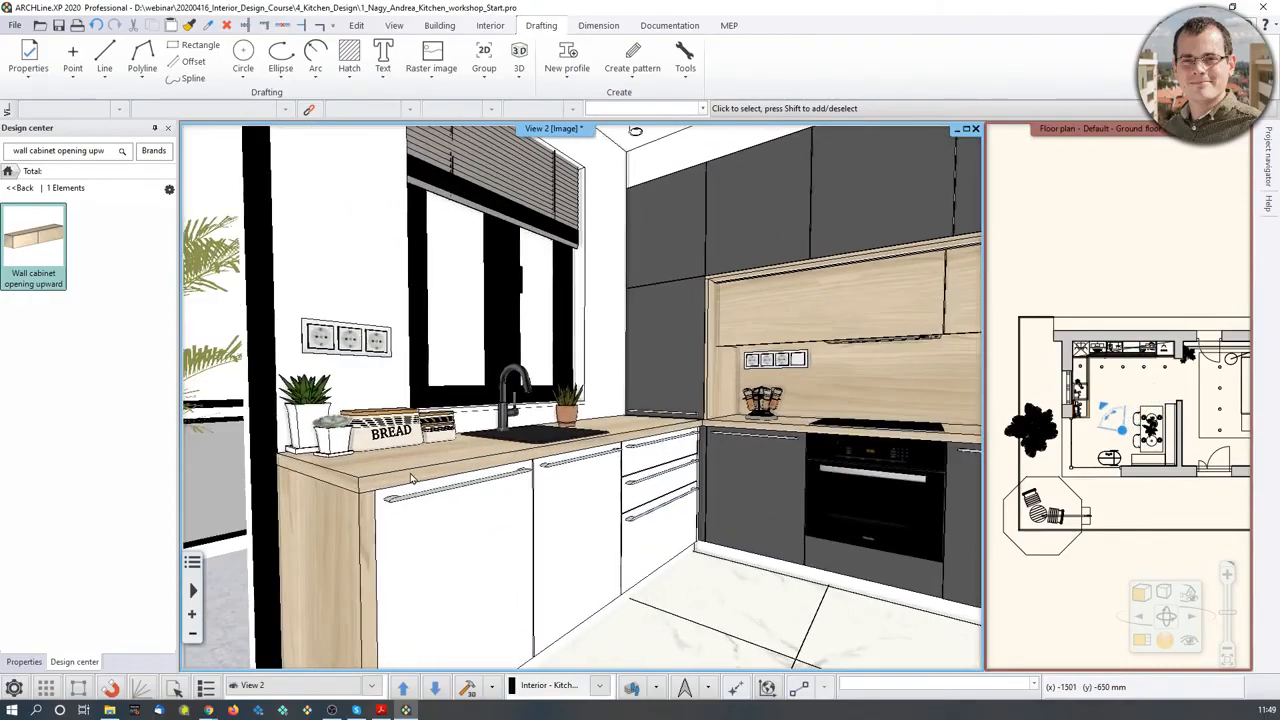
{"action": "middle_click_drag", "start_coordinate": [488, 470], "coordinate": [698, 476]}
{"action": "scroll", "coordinate": [612, 478], "scroll_direction": "down", "scroll_amount": 3}
{"action": "middle_click_drag", "start_coordinate": [594, 479], "coordinate": [640, 456]}
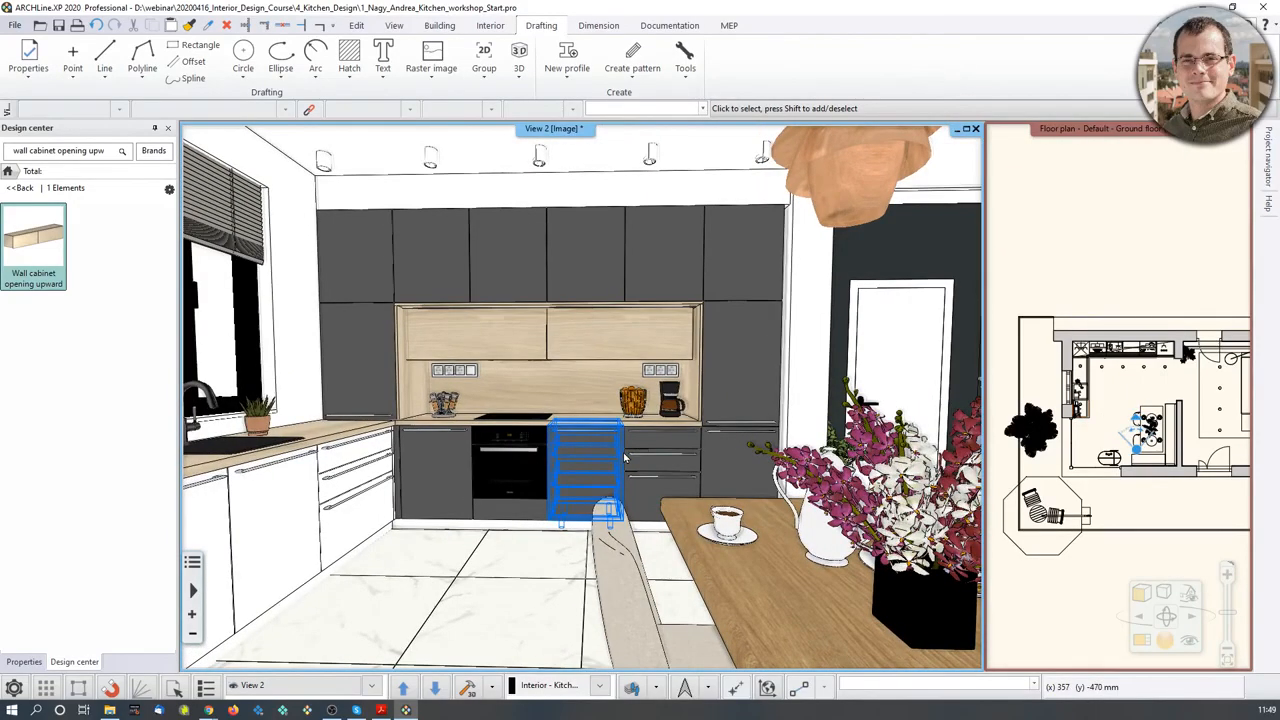
{"action": "key", "text": "Page_Down"}
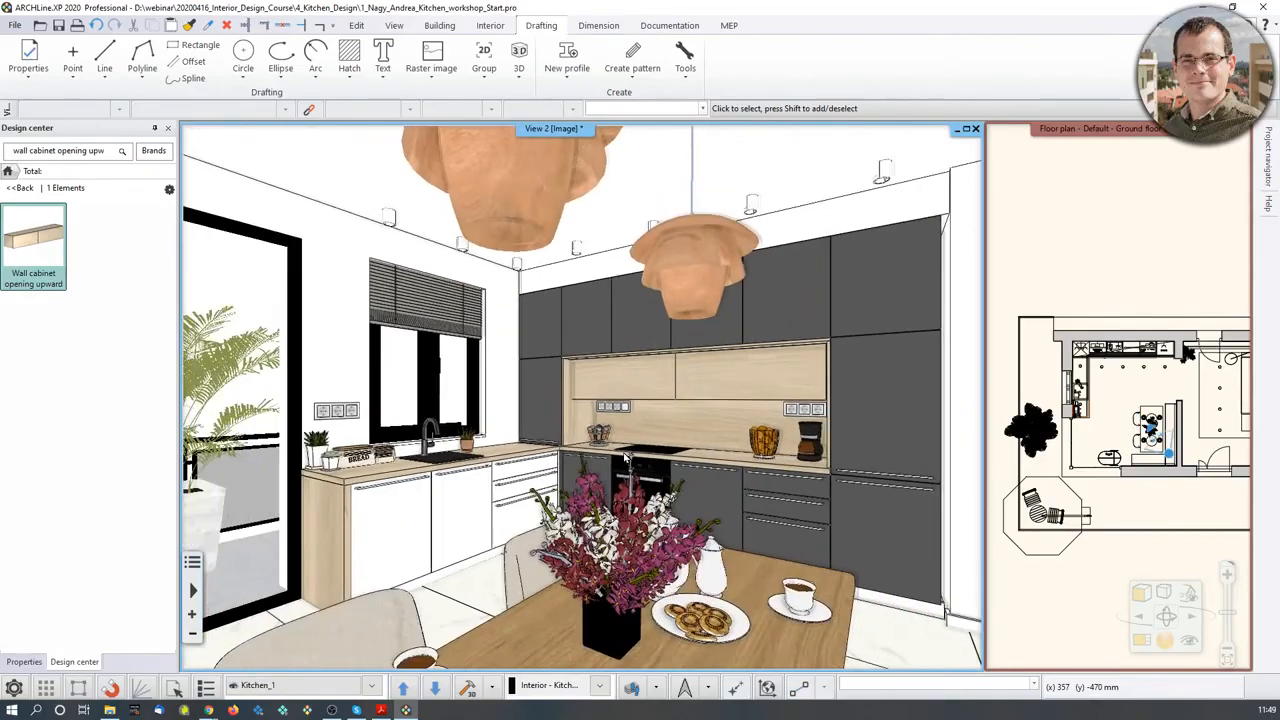
{"action": "key", "text": "Page_Down"}
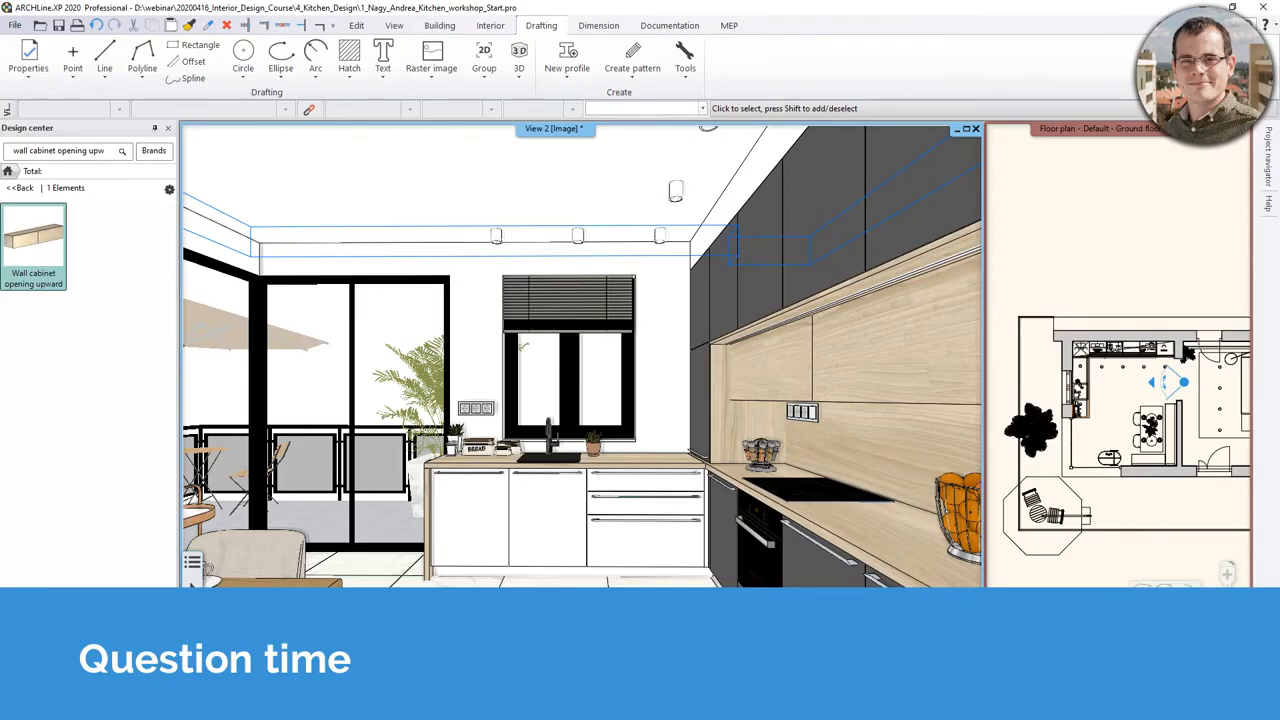
{"action": "middle_click_drag", "start_coordinate": [568, 308], "coordinate": [541, 331]}
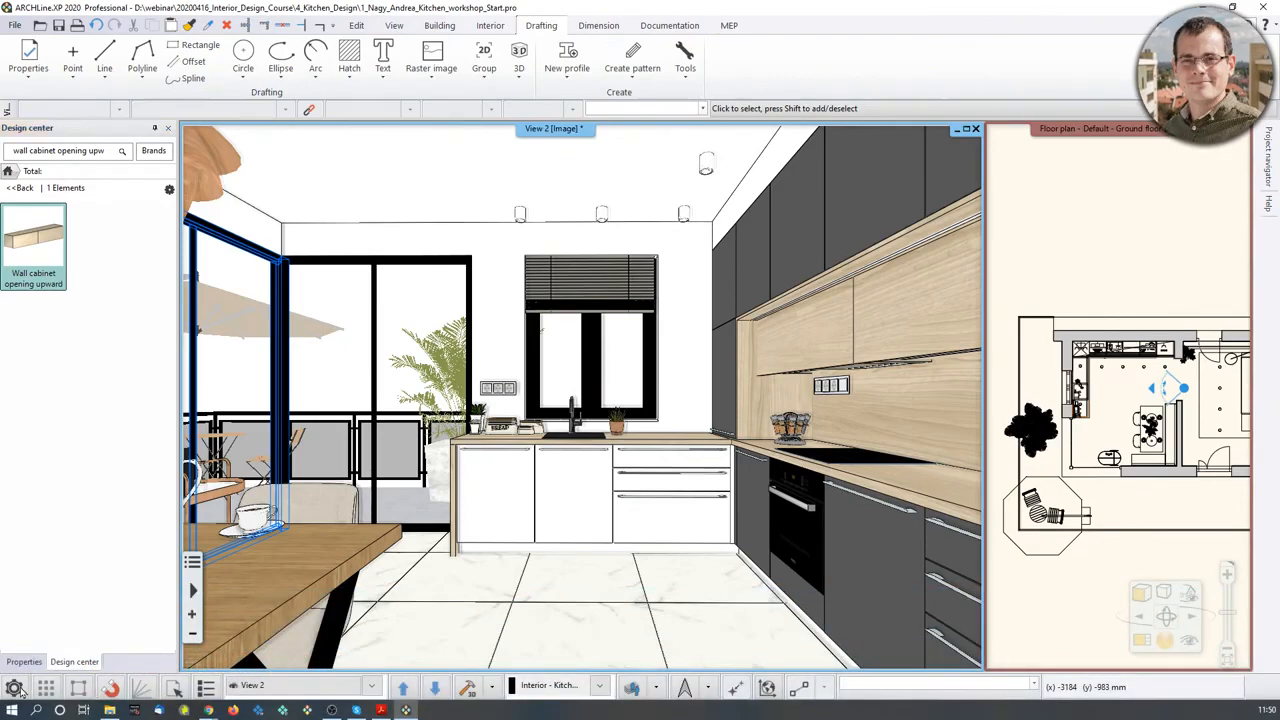
- Turn the pre-selection outline option in the cursor and marker settings off and back on, and close the settings
{"action": "left_click", "coordinate": [15, 688]}
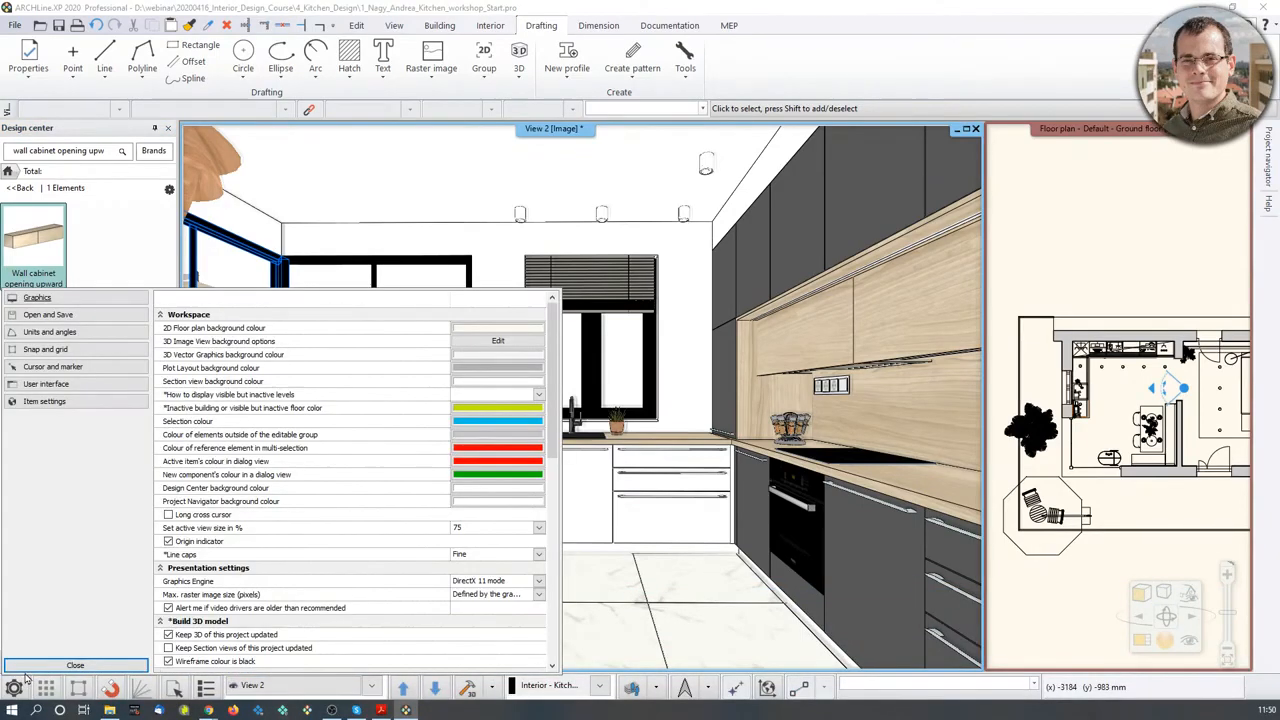
{"action": "left_click", "coordinate": [68, 369]}
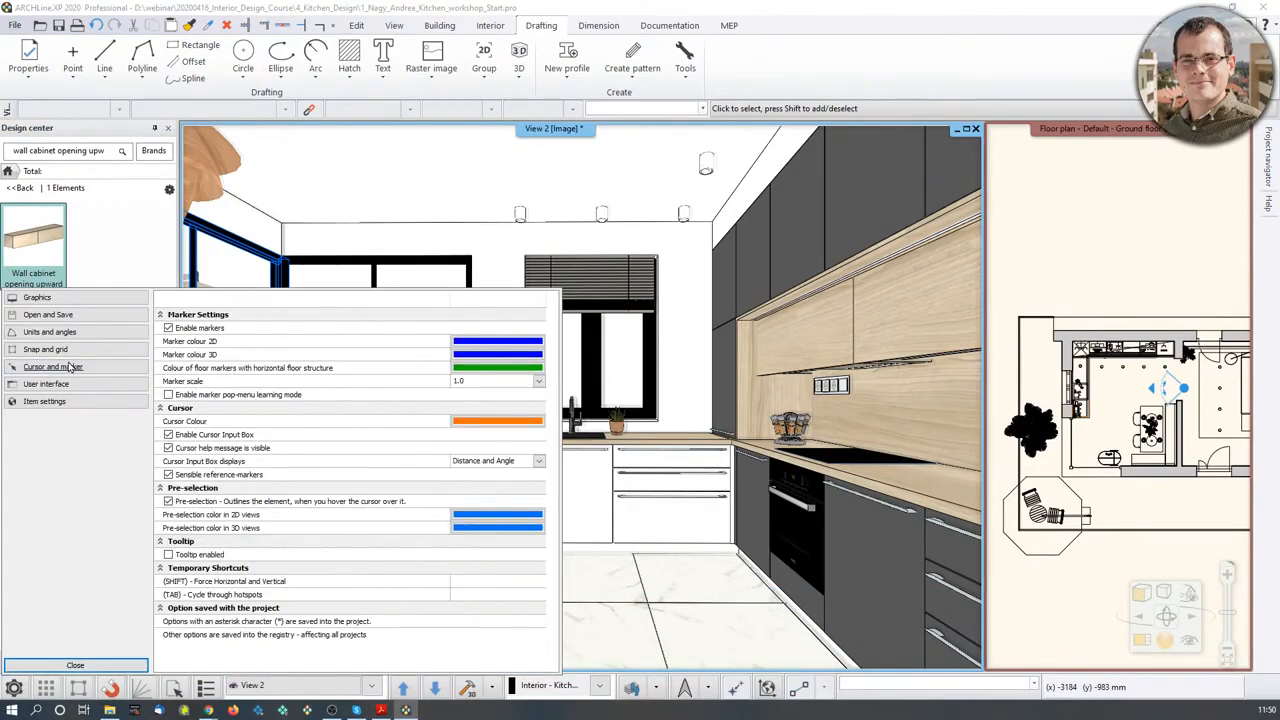
{"action": "left_click", "coordinate": [168, 502]}
{"action": "left_click", "coordinate": [170, 503]}
{"action": "left_click", "coordinate": [112, 665]}
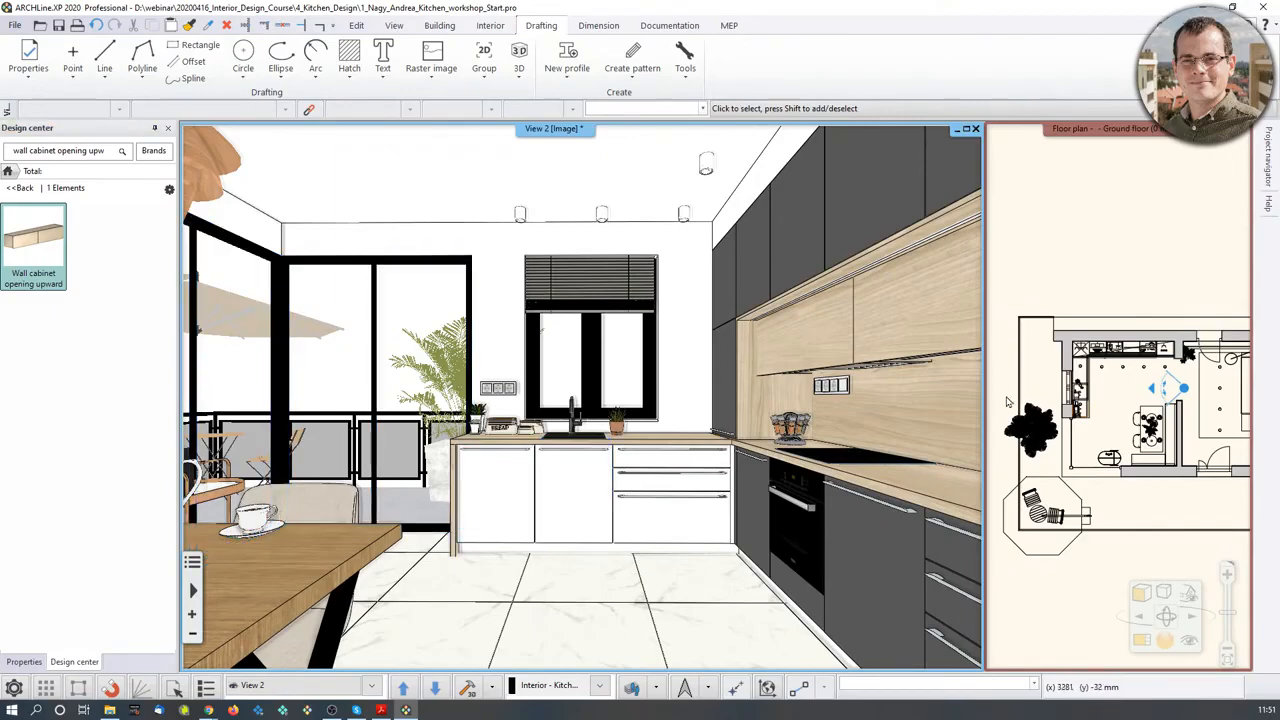
- Insert an Anthracite base cabinet 1 from the object library into the free floor area of the kitchen plan
{"action": "left_click", "coordinate": [1093, 370]}
{"action": "scroll", "coordinate": [1120, 355], "scroll_direction": "up", "scroll_amount": 5}
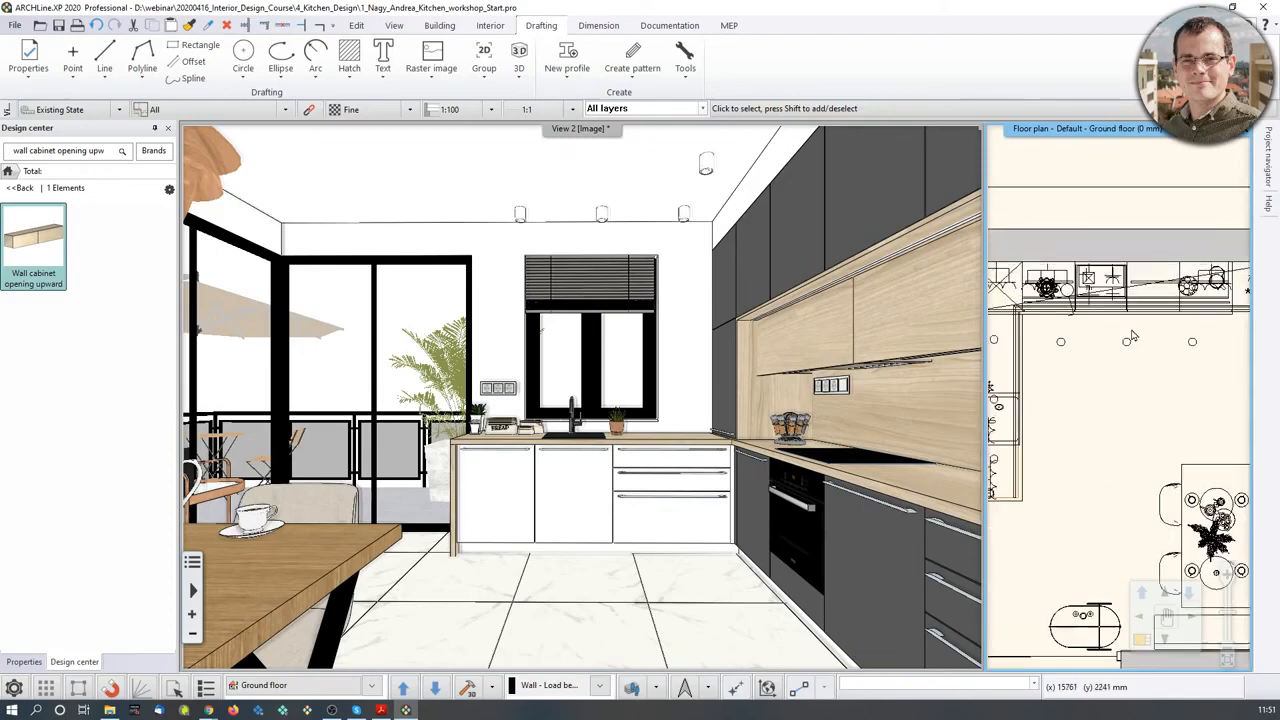
{"action": "scroll", "coordinate": [1133, 336], "scroll_direction": "up", "scroll_amount": 2}
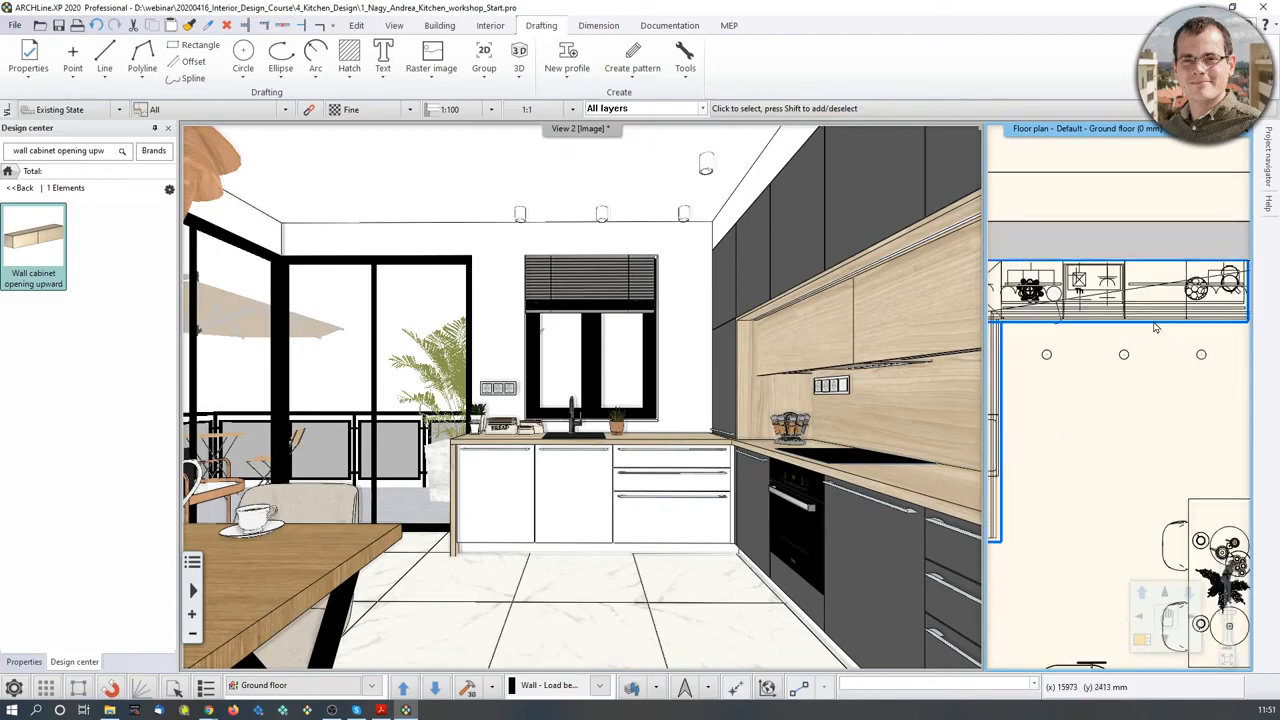
{"action": "left_click", "coordinate": [20, 188]}
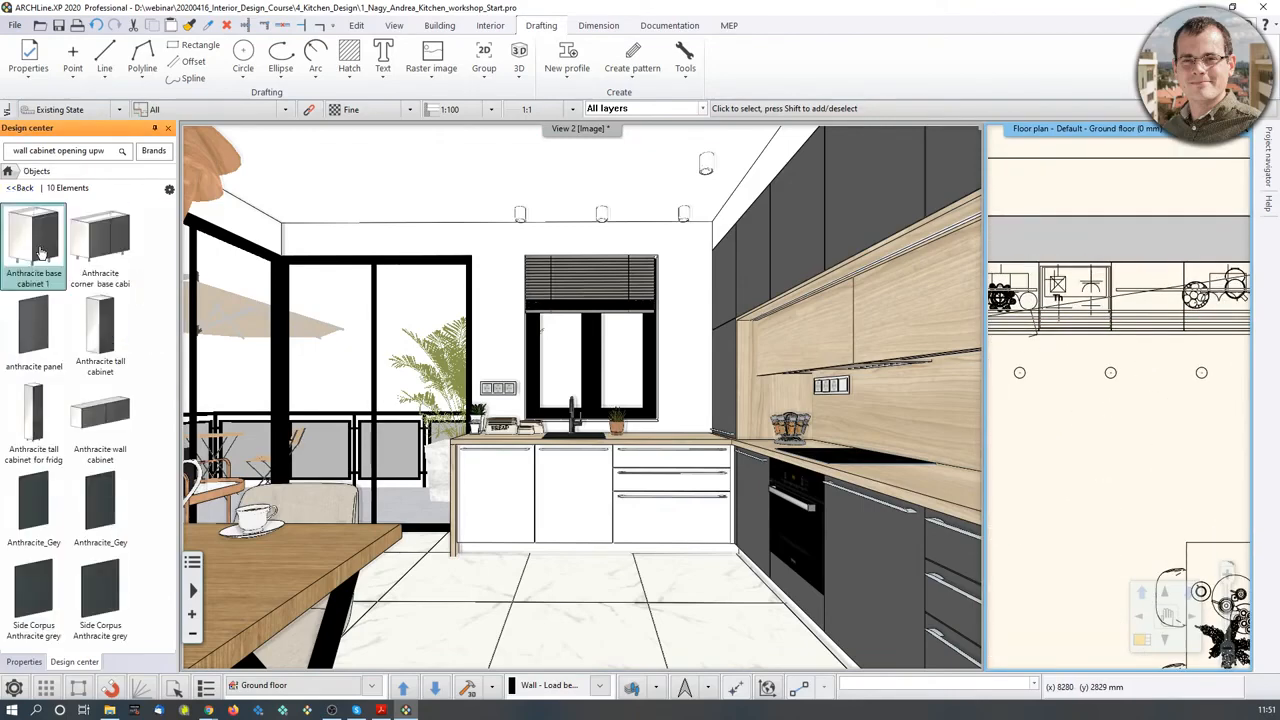
{"action": "left_click_drag", "start_coordinate": [40, 252], "coordinate": [1052, 465]}
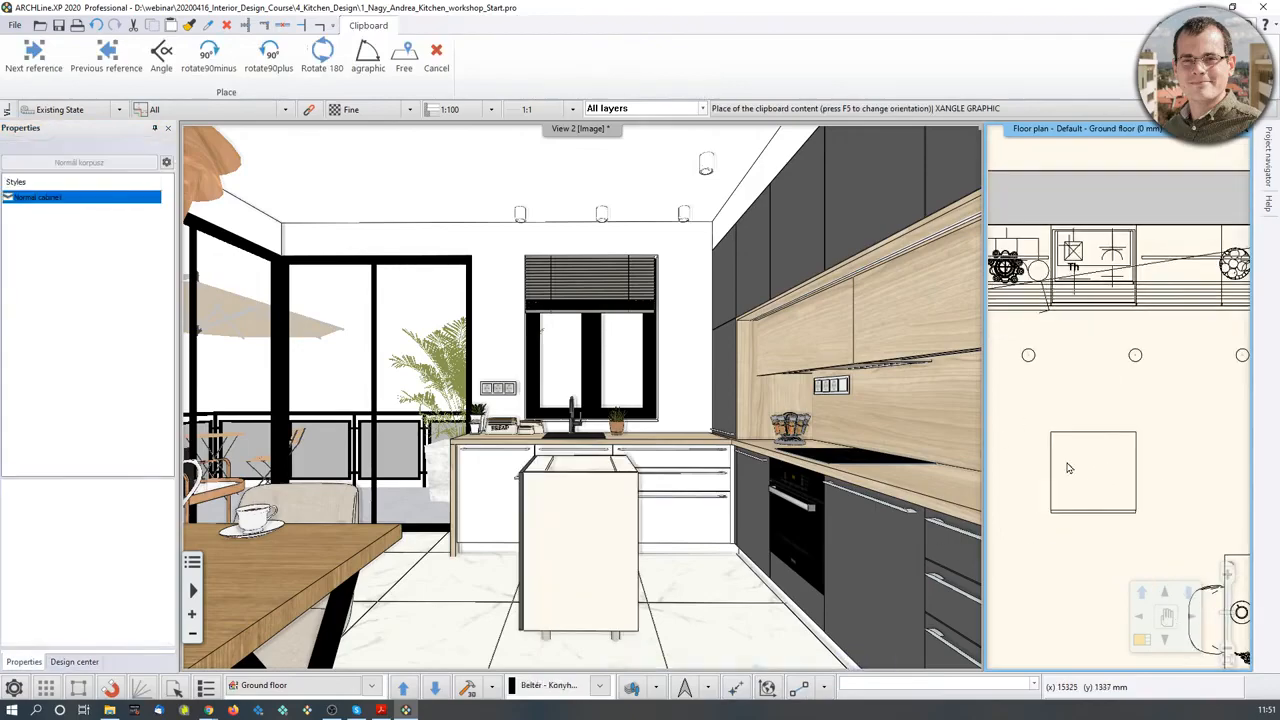
{"action": "key", "text": "Escape"}
{"action": "middle_click_drag", "start_coordinate": [530, 537], "coordinate": [595, 675]}
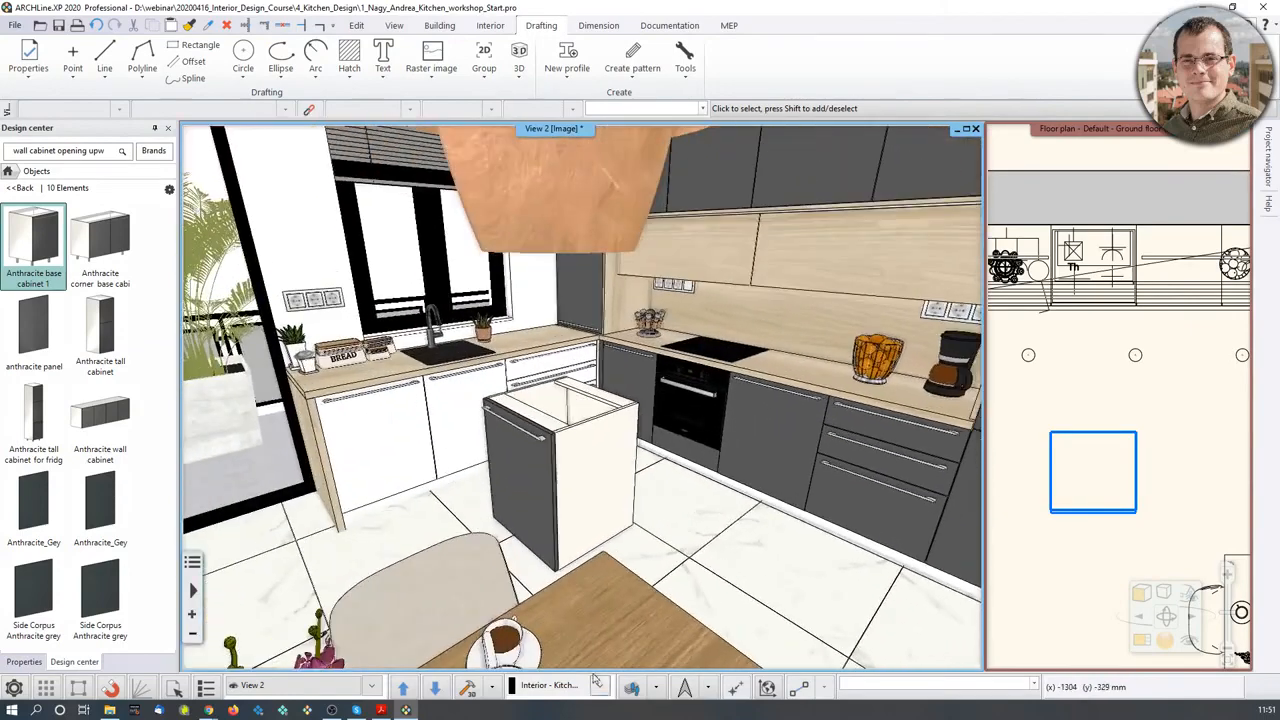
- Multiply the freestanding base cabinet in the 3D view to place two copies in a row beside it
{"action": "left_click", "coordinate": [356, 27]}
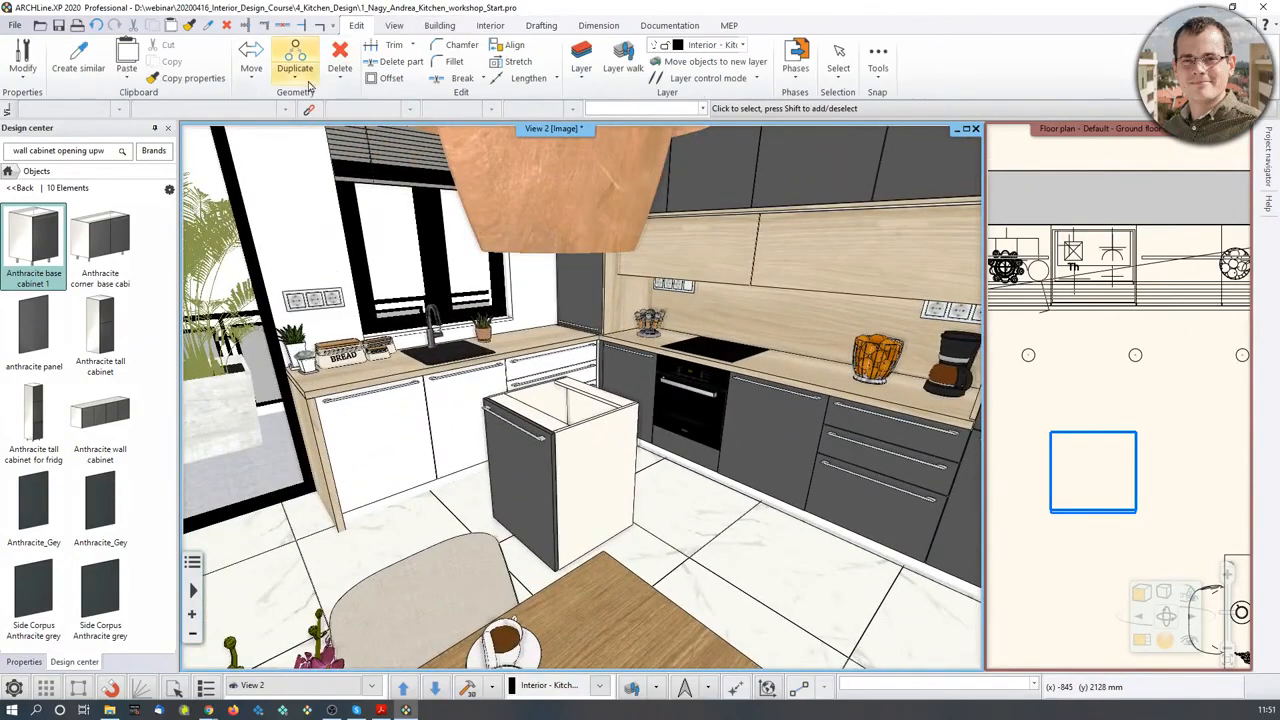
{"action": "left_click", "coordinate": [295, 70]}
{"action": "left_click", "coordinate": [312, 247]}
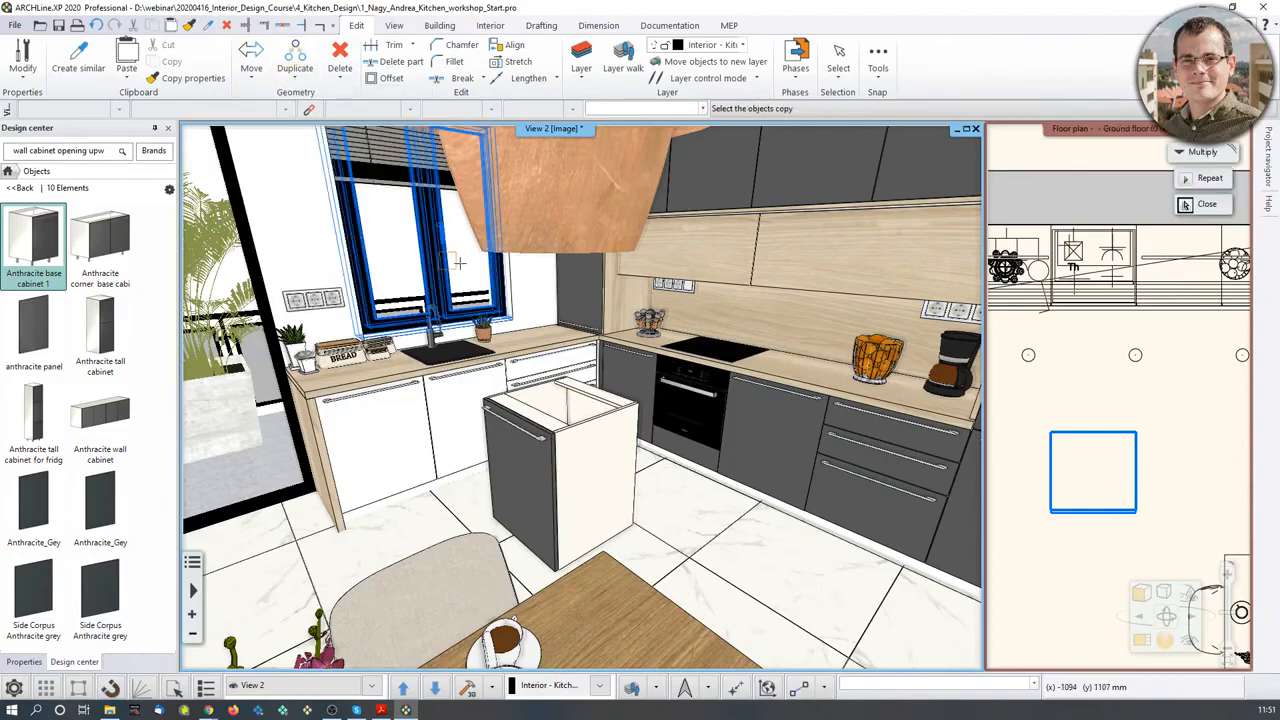
{"action": "left_click", "coordinate": [567, 497]}
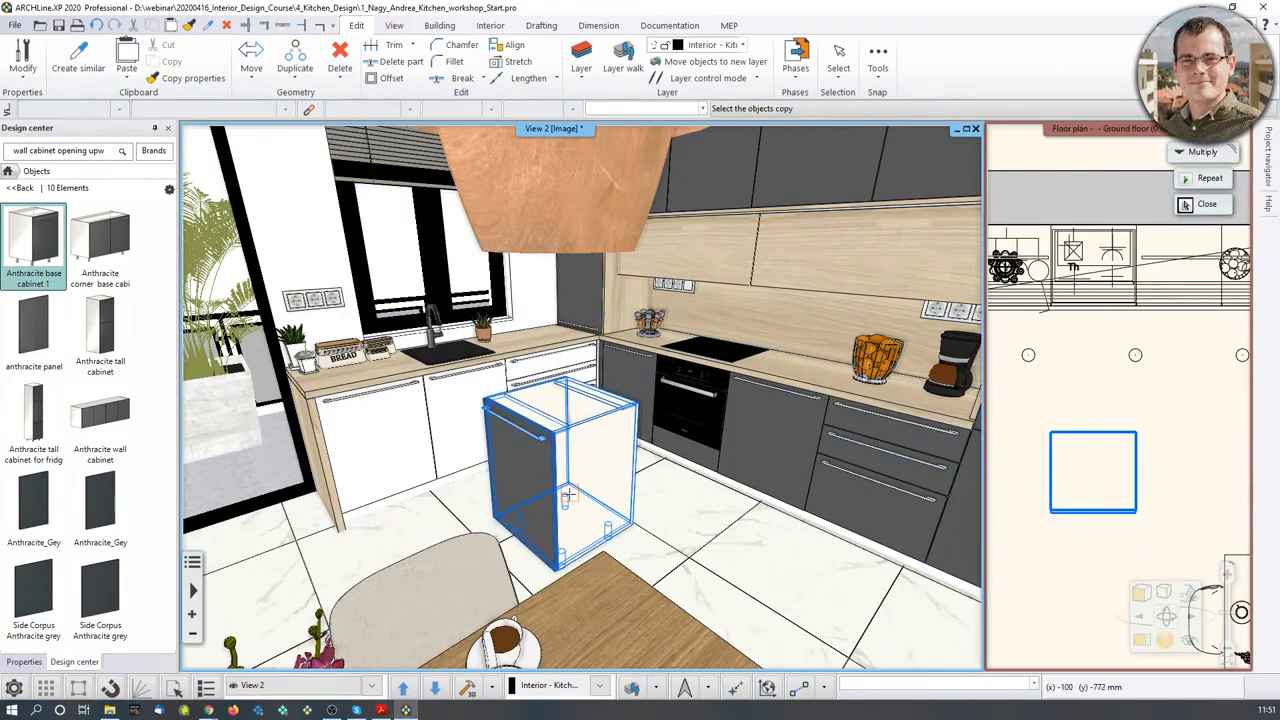
{"action": "left_click", "coordinate": [569, 491]}
{"action": "left_click", "coordinate": [660, 560]}
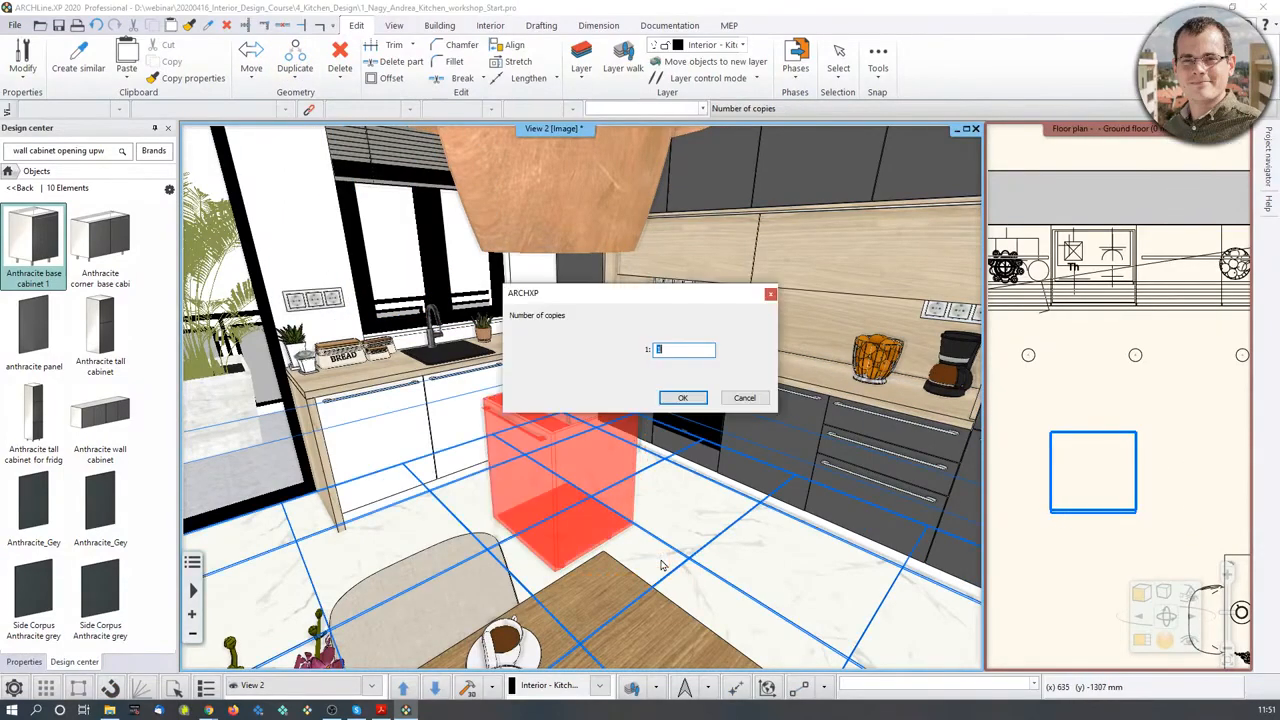
{"action": "key", "text": "Return"}
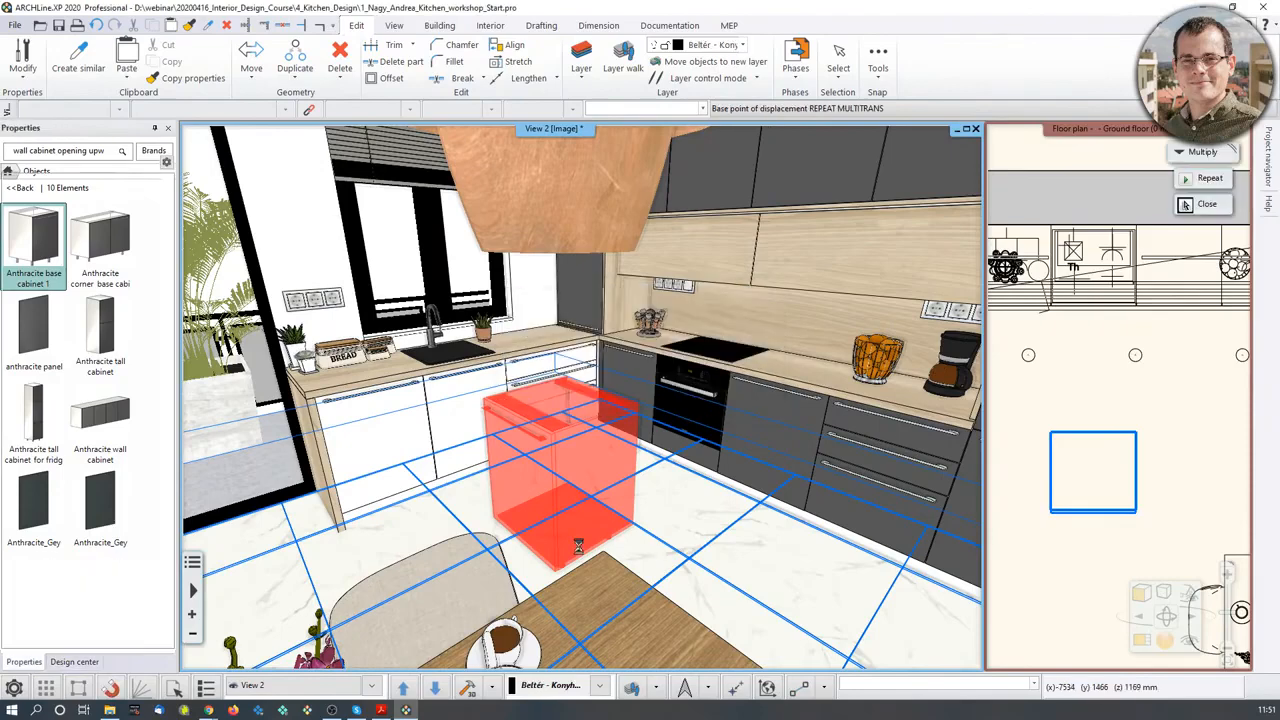
{"action": "left_click", "coordinate": [496, 517]}
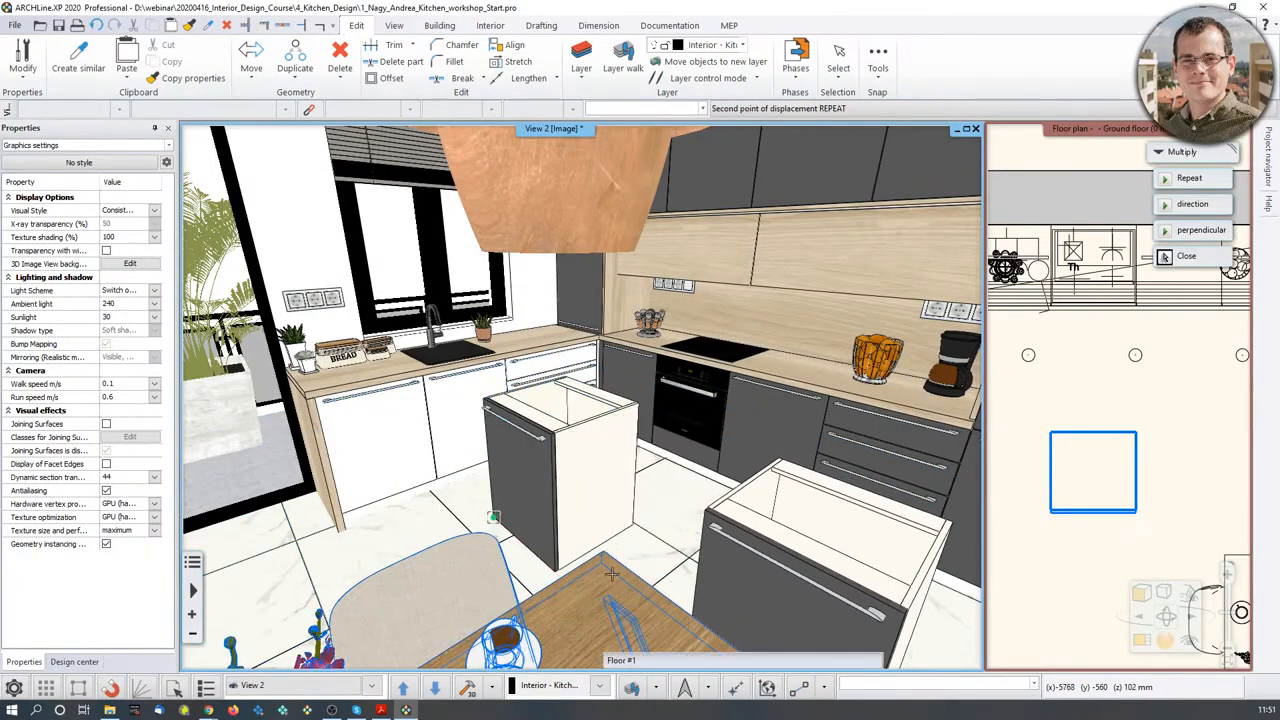
{"action": "left_click", "coordinate": [602, 648]}
{"action": "middle_click_drag", "start_coordinate": [725, 562], "coordinate": [766, 531]}
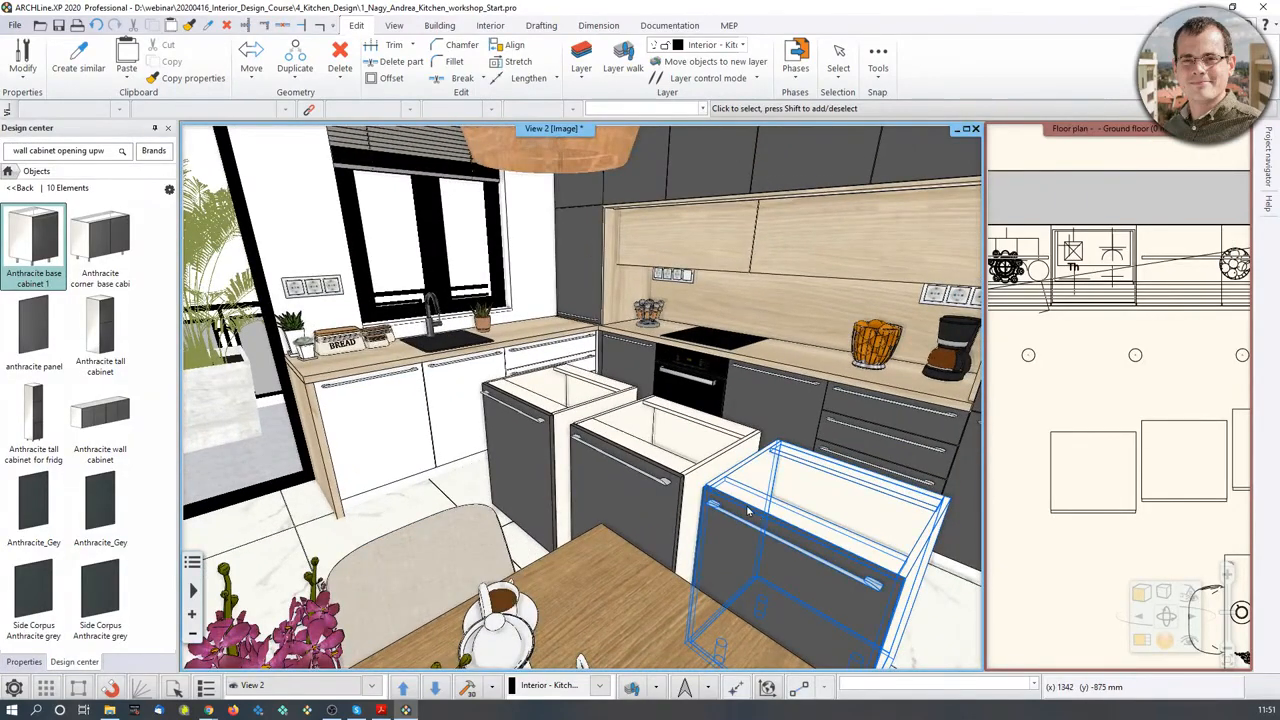
- Delete the freestanding base cabinet and its two copies from the middle of the kitchen
{"action": "left_click", "coordinate": [561, 519]}
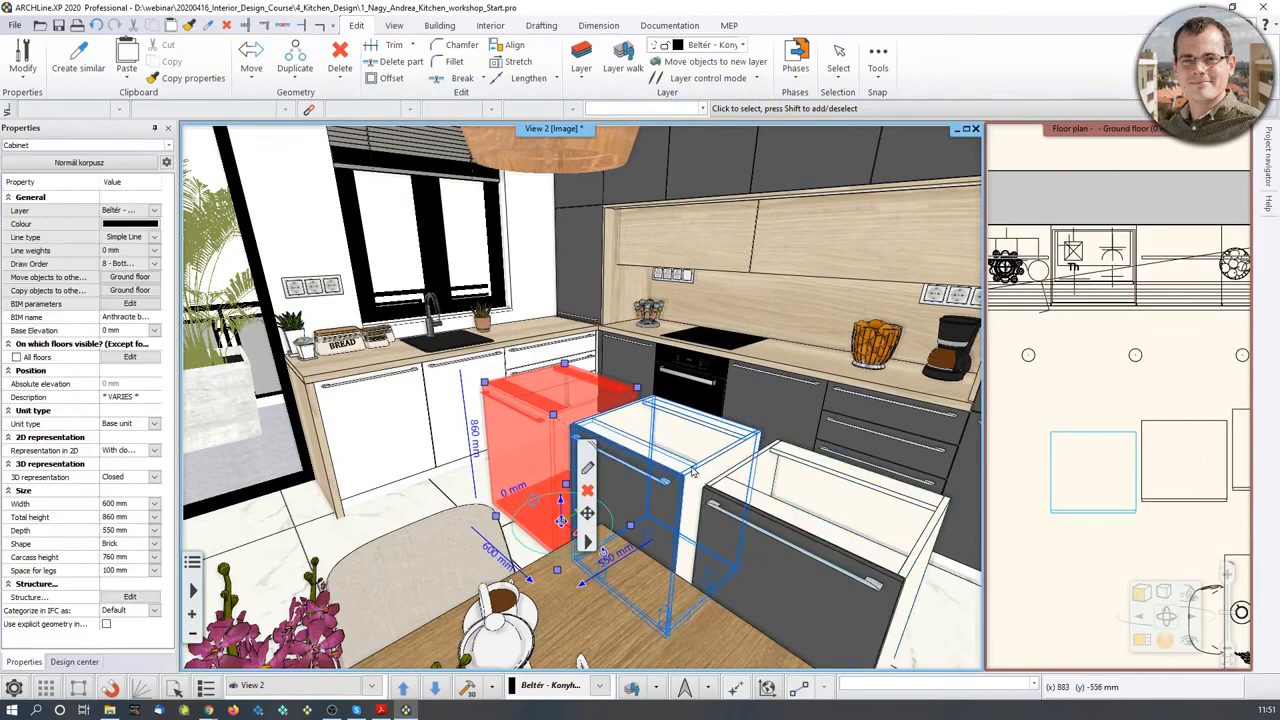
{"action": "key", "text": "Delete"}
{"action": "left_click", "coordinate": [691, 474]}
{"action": "key", "text": "Delete"}
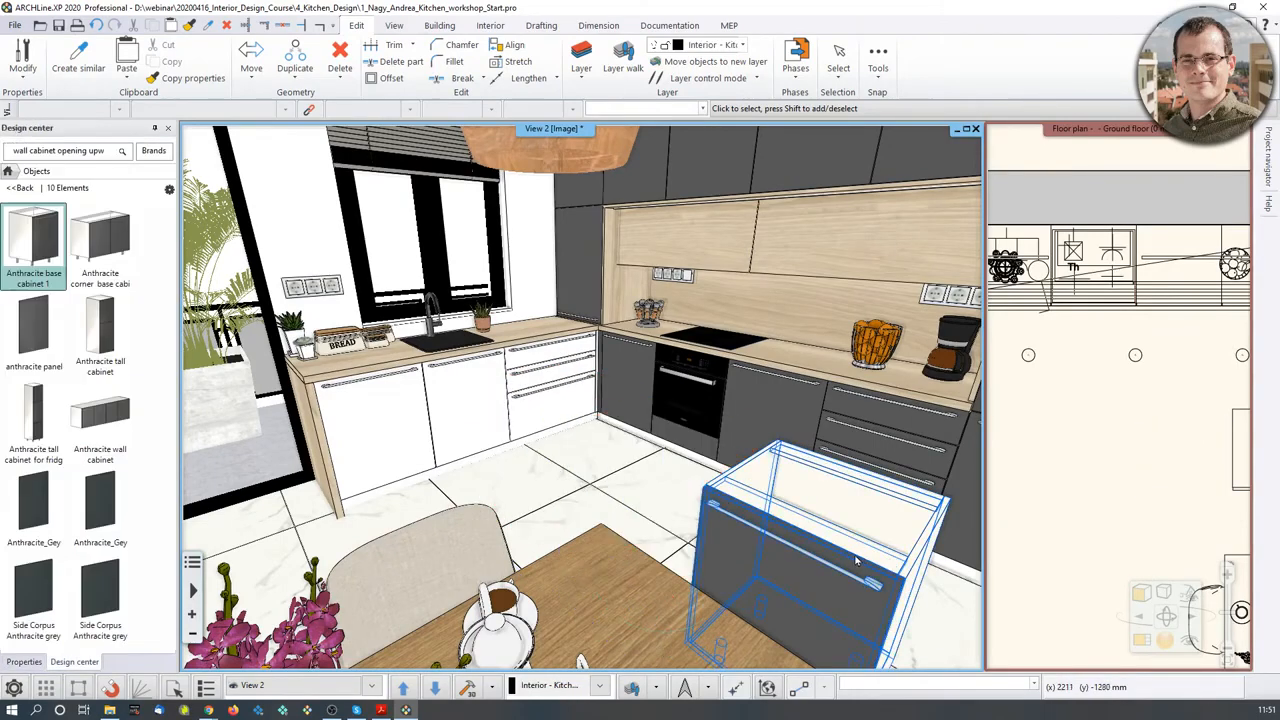
{"action": "left_click", "coordinate": [855, 561]}
{"action": "key", "text": "Delete"}
{"action": "scroll", "coordinate": [812, 530], "scroll_direction": "up", "scroll_amount": 2}
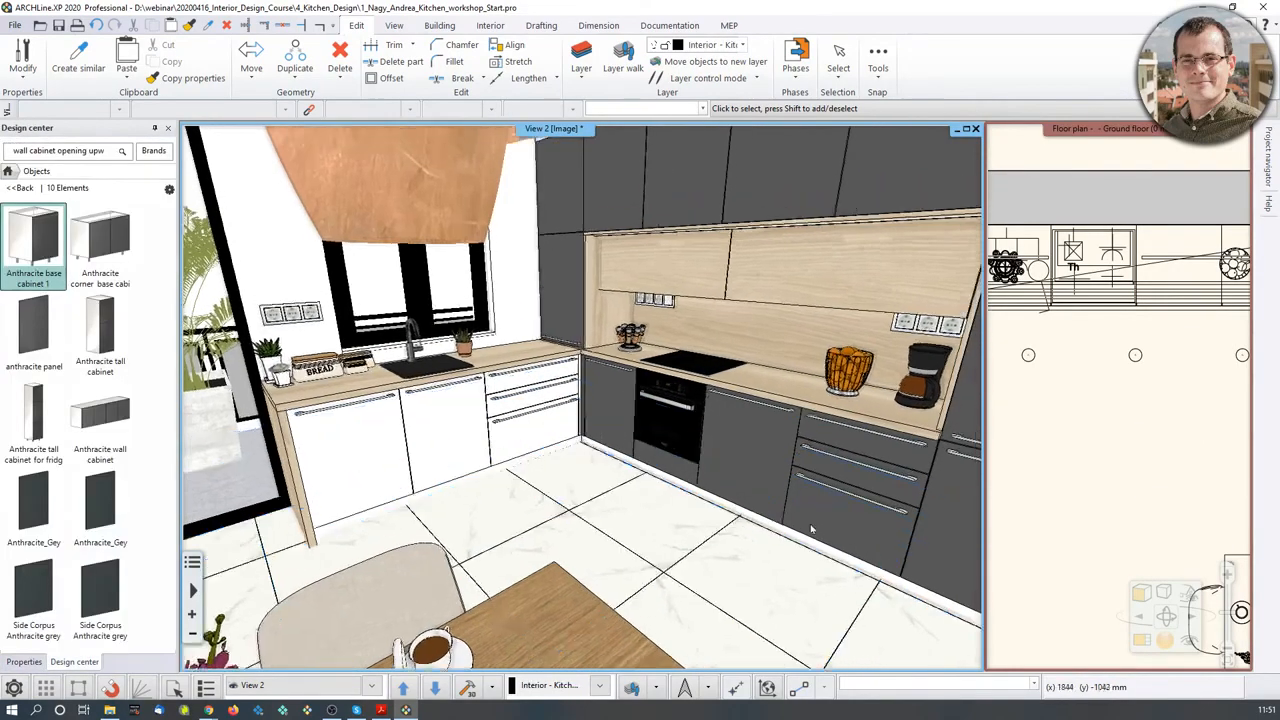
{"action": "middle_click_drag", "start_coordinate": [812, 530], "coordinate": [765, 500]}
{"action": "scroll", "coordinate": [750, 545], "scroll_direction": "up", "scroll_amount": 3}
{"action": "middle_click_drag", "start_coordinate": [750, 550], "coordinate": [757, 520]}
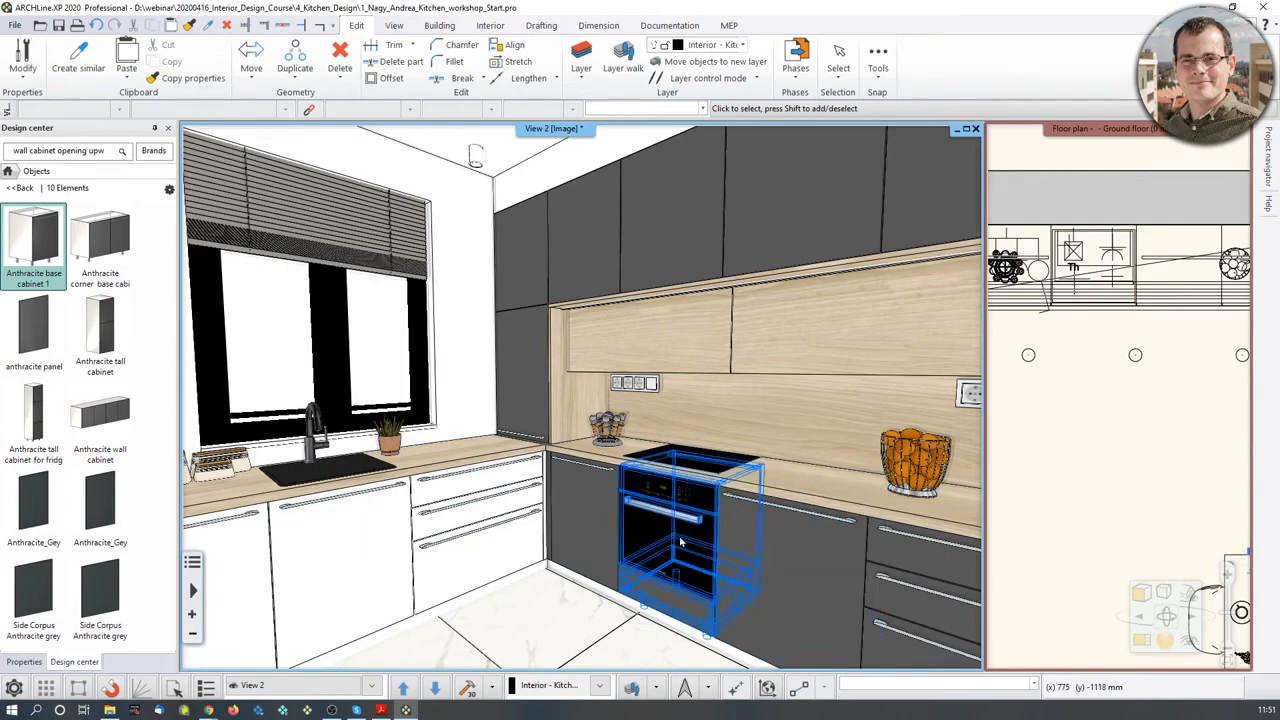
{"action": "middle_click_drag", "start_coordinate": [726, 535], "coordinate": [684, 490]}
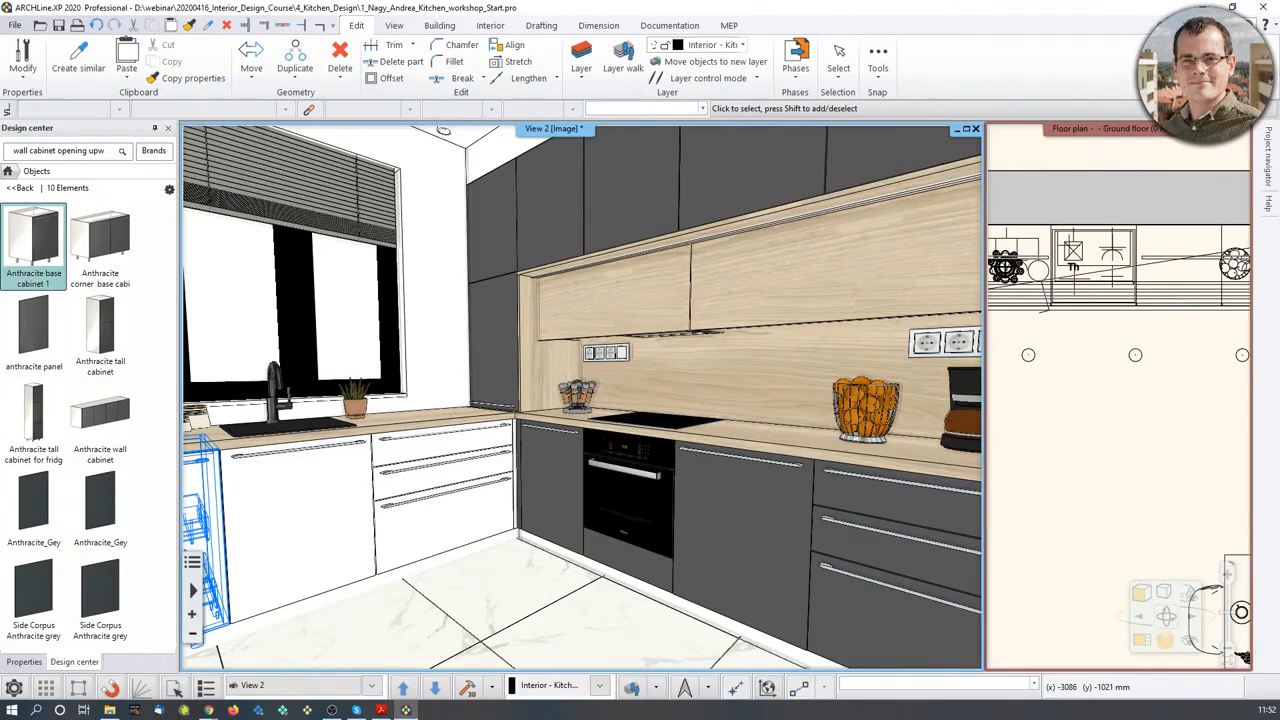
- Assign a keyboard shortcut to the Totally open doors command of the 3D representation of cabinets and accept the settings
{"action": "left_click", "coordinate": [489, 28]}
{"action": "left_click", "coordinate": [729, 80]}
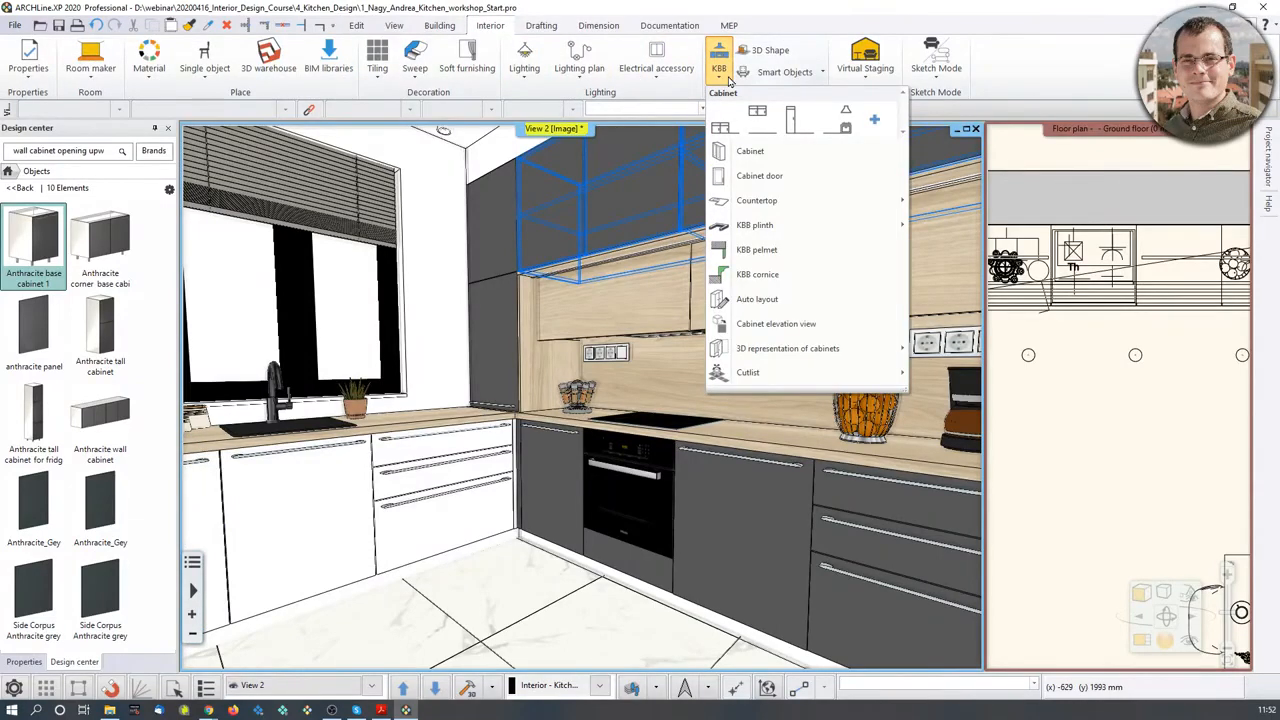
{"action": "mouse_move", "coordinate": [831, 358]}
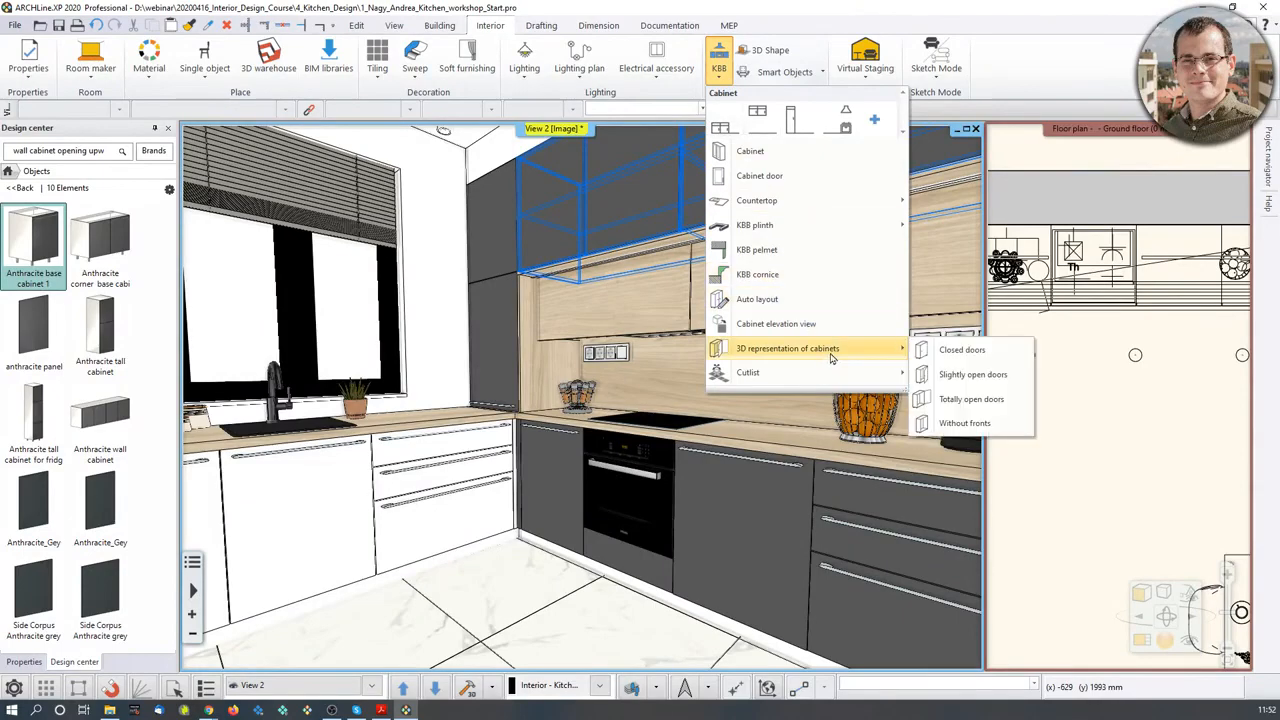
{"action": "right_click", "coordinate": [982, 405]}
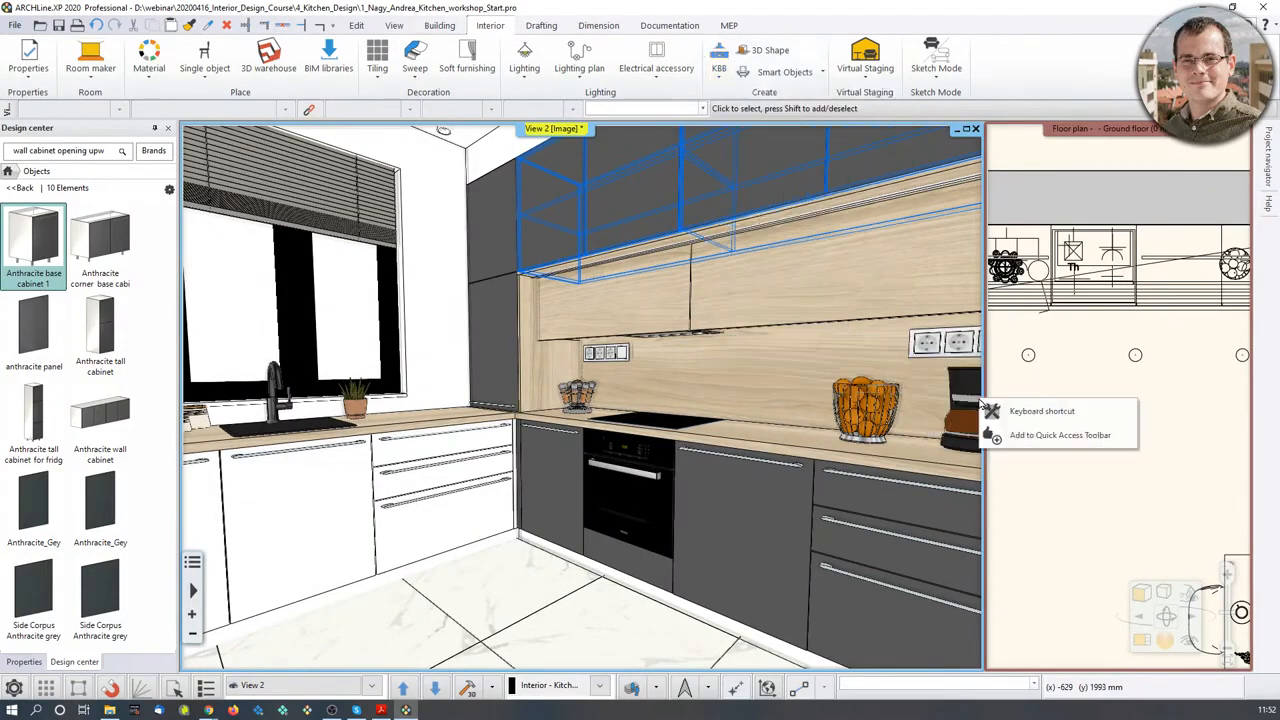
{"action": "left_click", "coordinate": [1030, 415]}
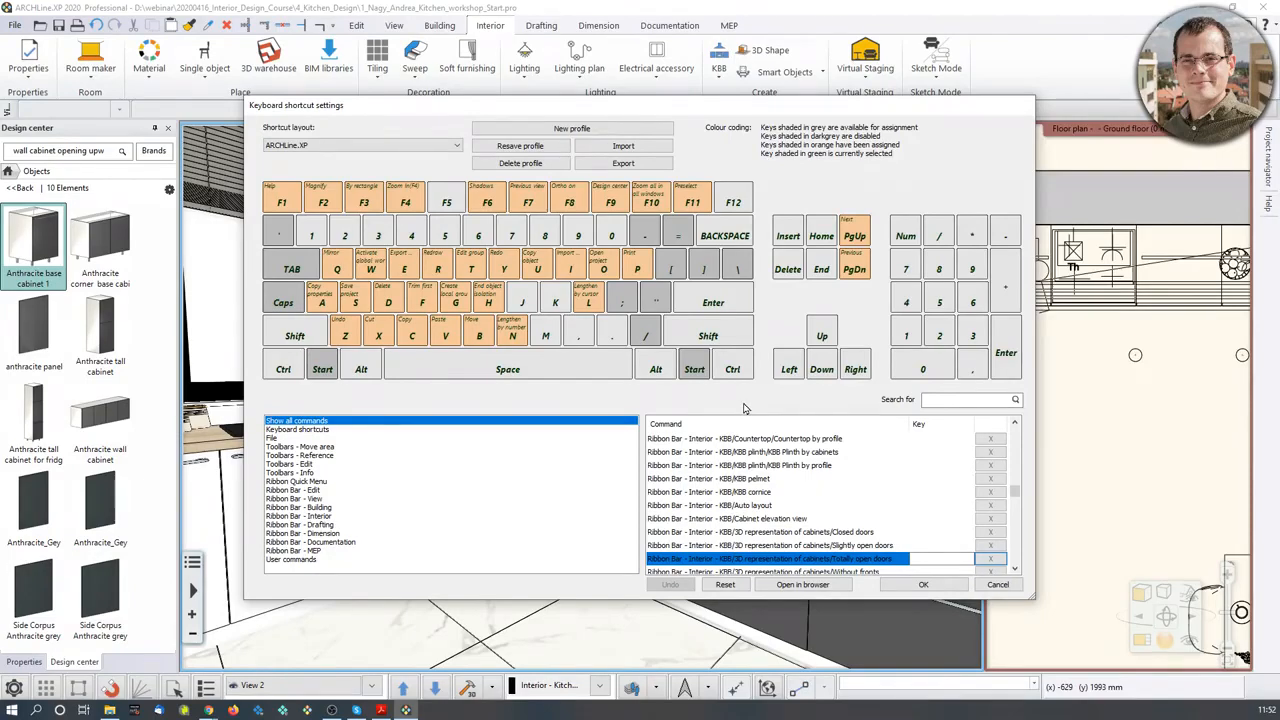
{"action": "key", "text": "ctrl+shift"}
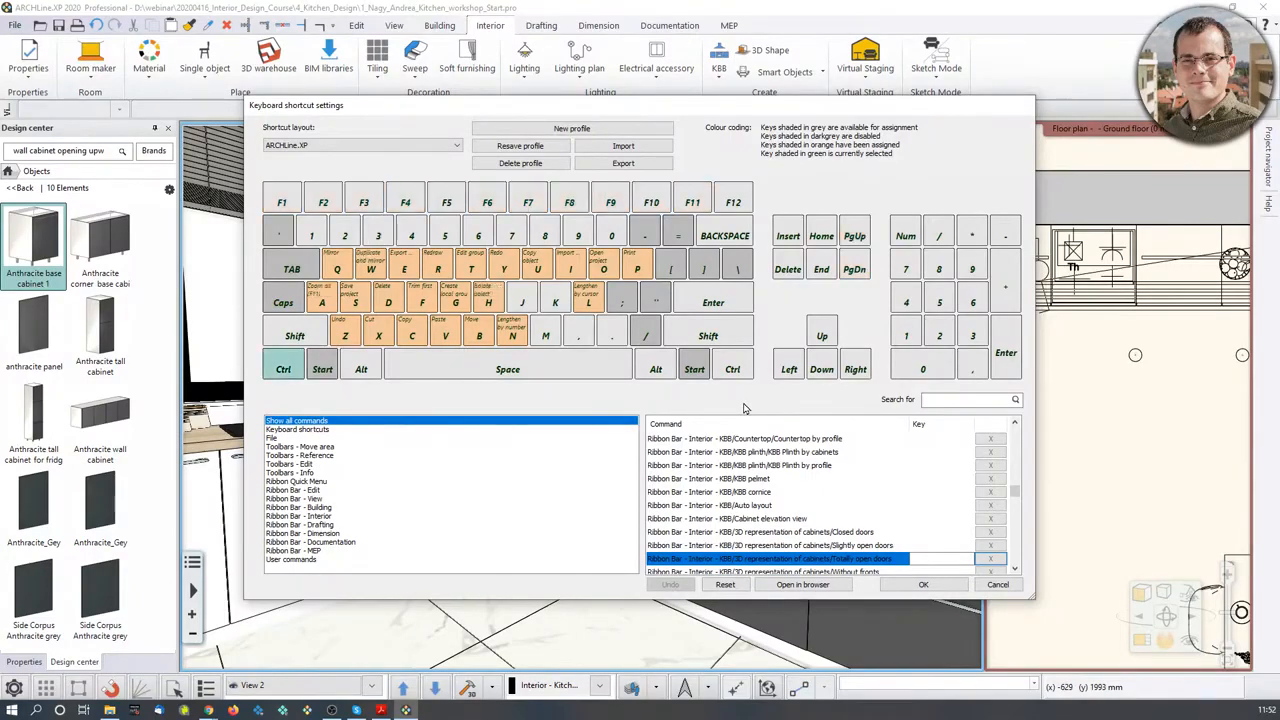
{"action": "key", "text": "ctrl+o"}
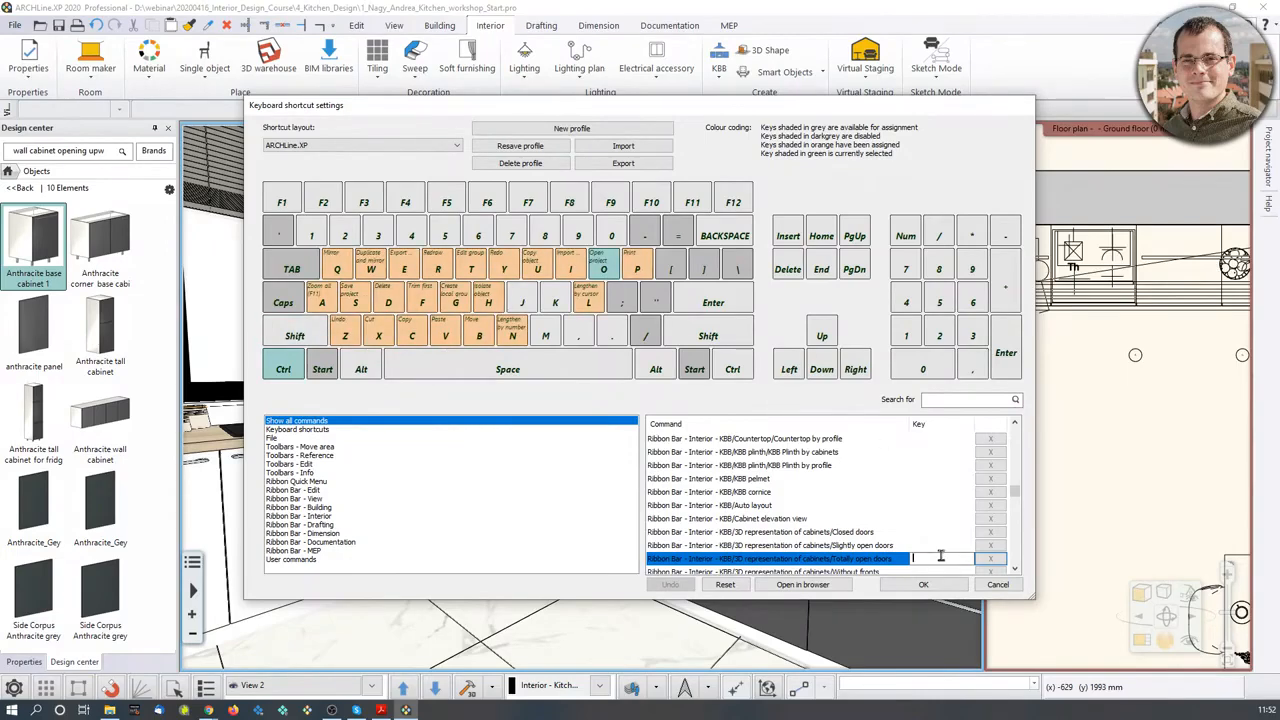
{"action": "key", "text": "ctrl+shift"}
{"action": "left_click", "coordinate": [923, 585]}
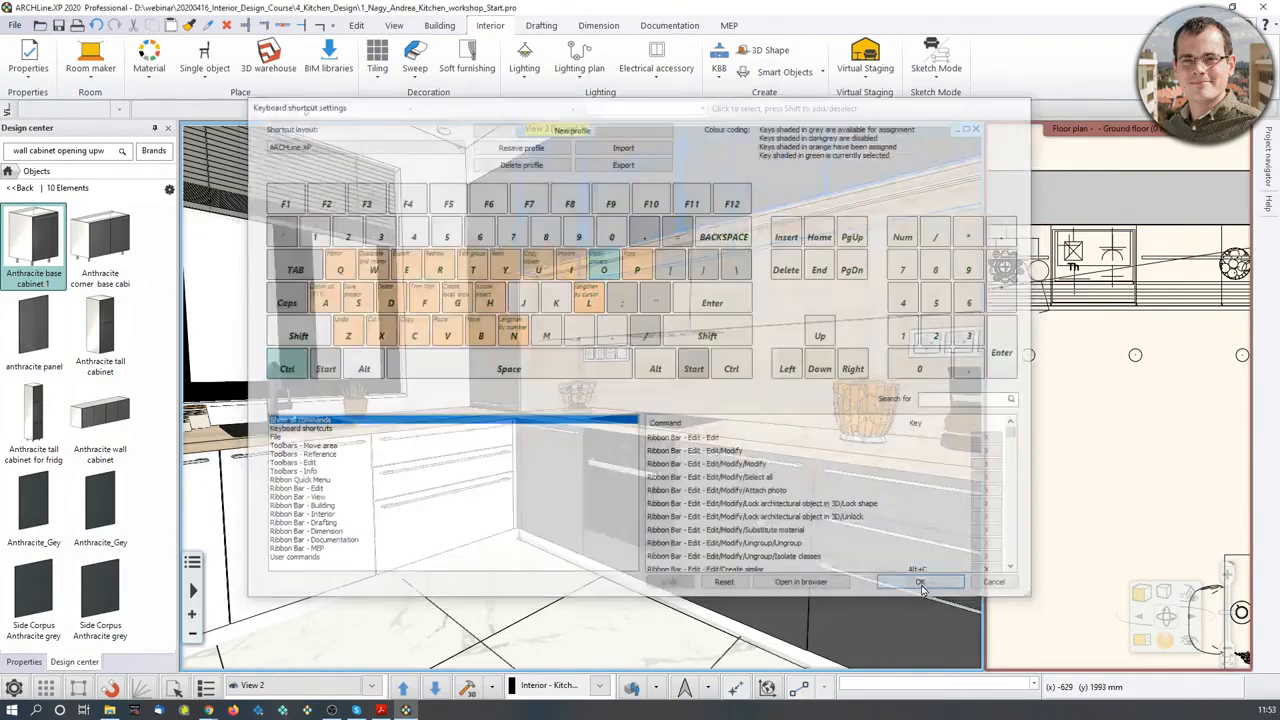
- Clear the drawer cabinet selection and switch all kitchen cabinets to totally open doors in the 3D view
{"action": "left_click", "coordinate": [827, 592]}
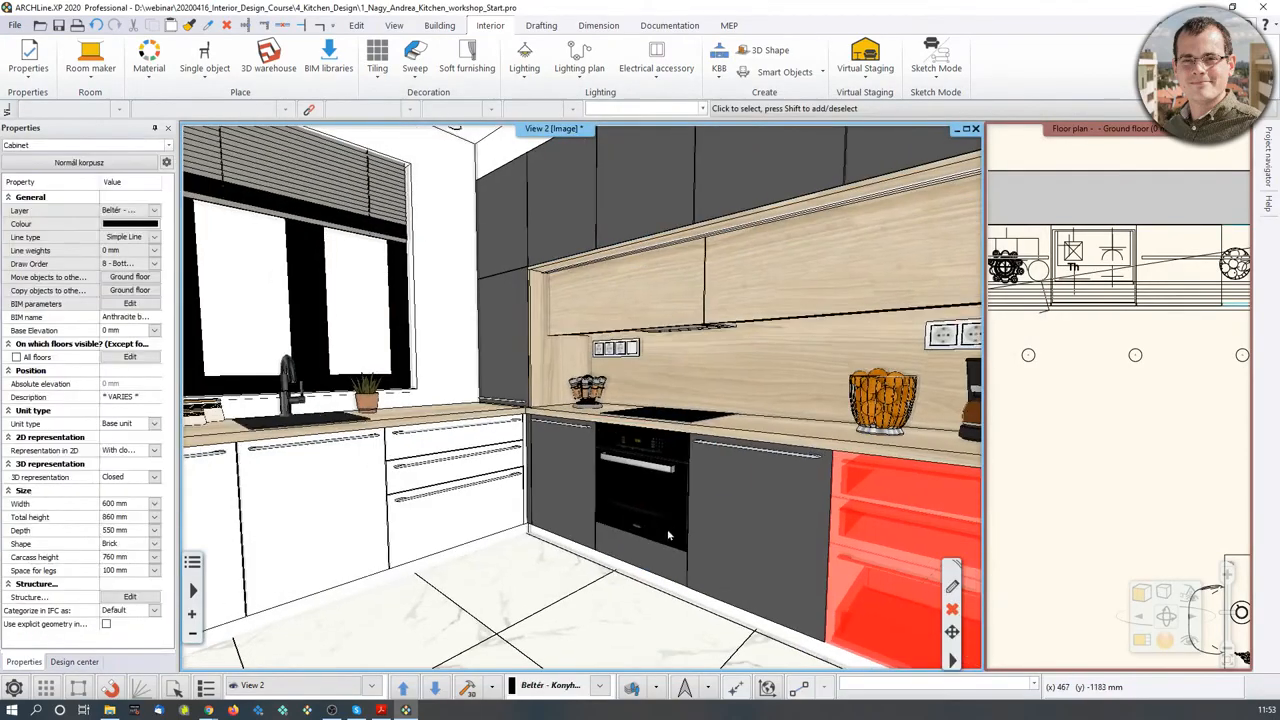
{"action": "middle_click_drag", "start_coordinate": [540, 508], "coordinate": [584, 407]}
{"action": "key", "text": "Escape"}
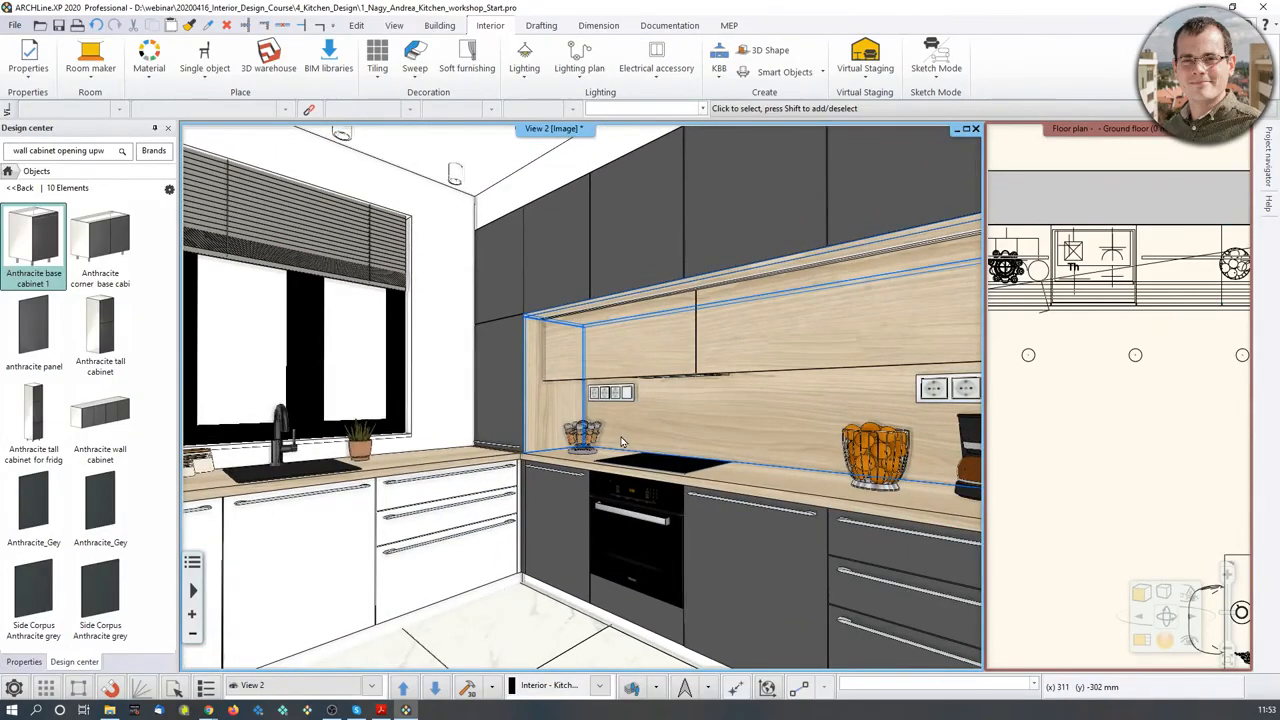
{"action": "key", "text": "ctrl+s"}
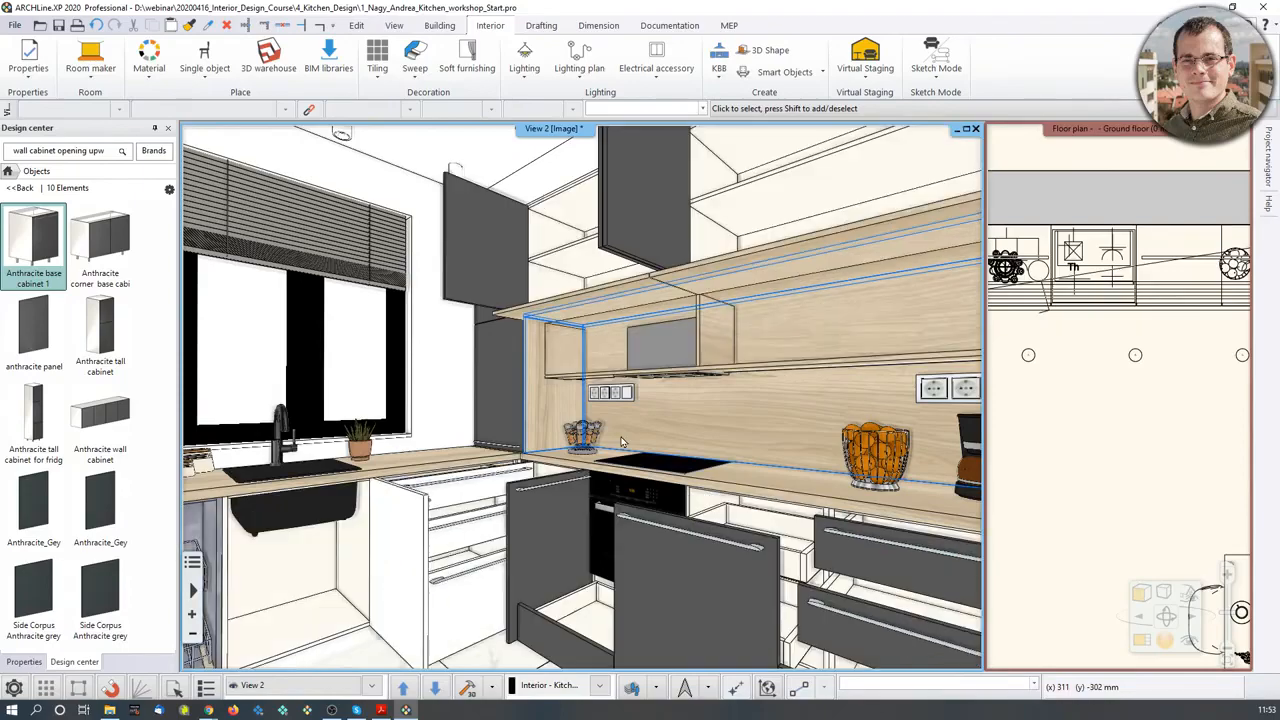
- Undo the deletion of the freestanding base cabinet in the middle of the kitchen
{"action": "middle_click_drag", "start_coordinate": [622, 441], "coordinate": [652, 376]}
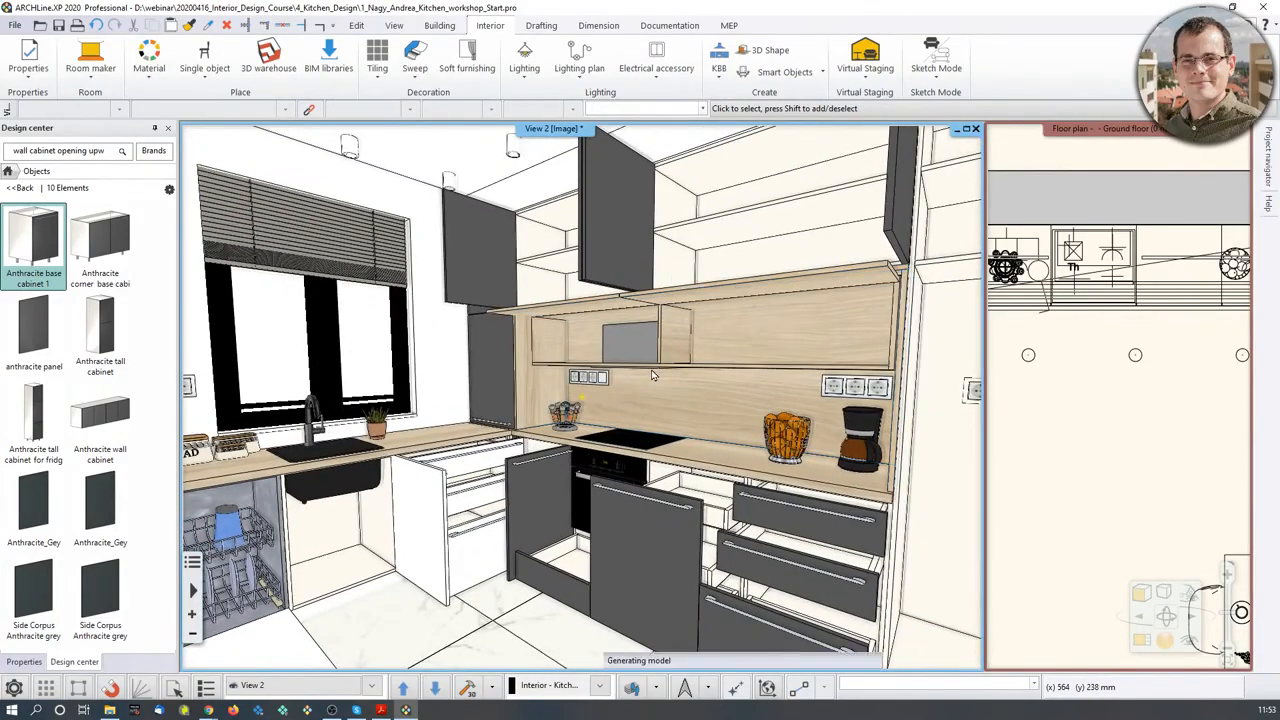
{"action": "middle_click_drag", "start_coordinate": [652, 375], "coordinate": [711, 133]}
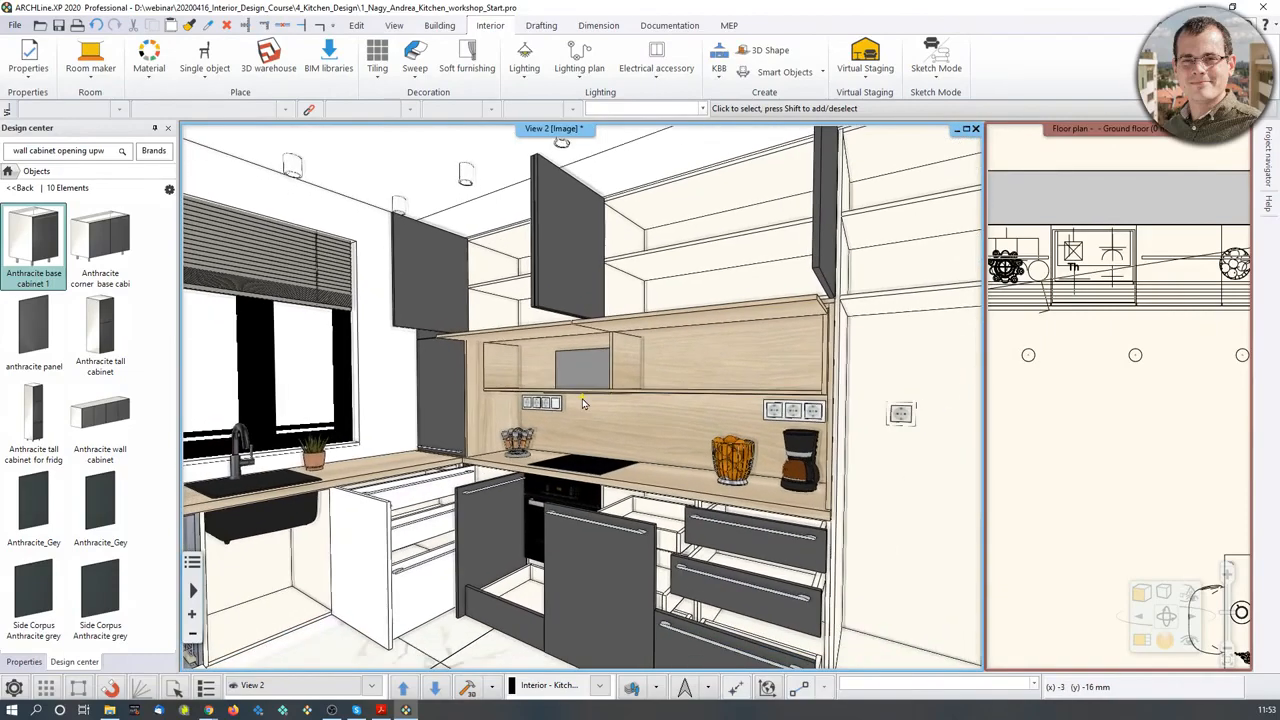
{"action": "left_click", "coordinate": [719, 60]}
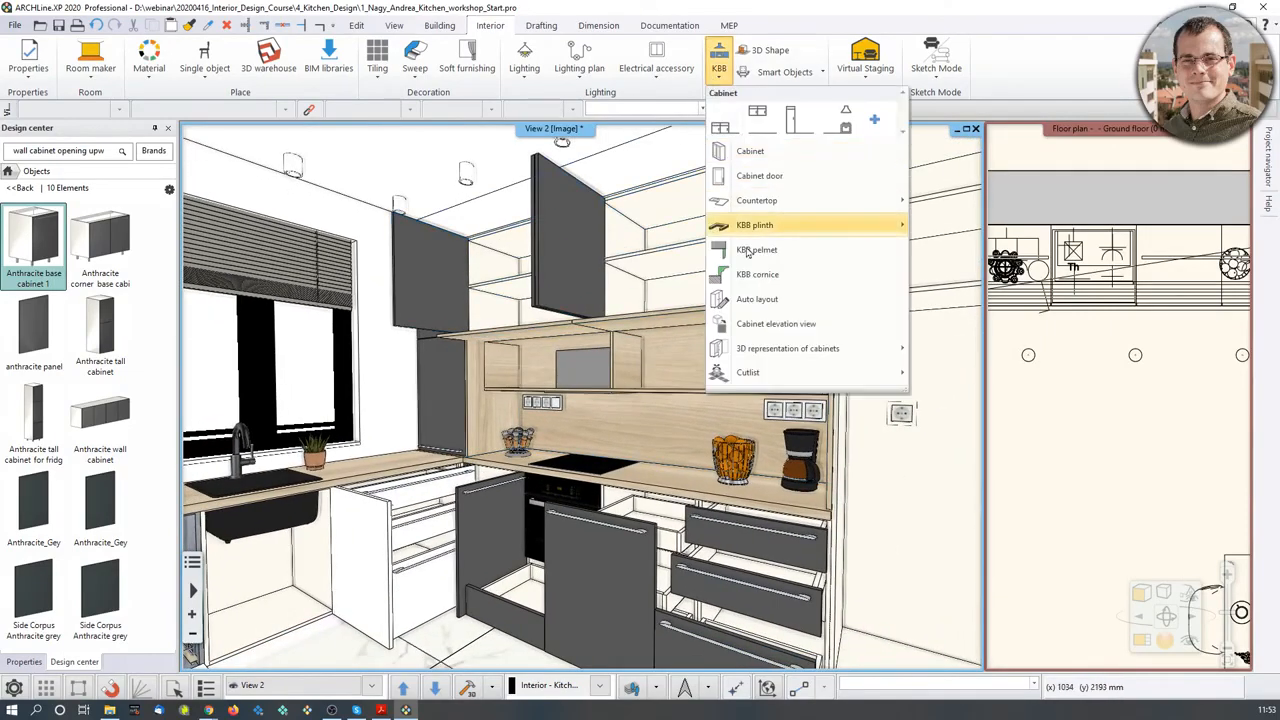
{"action": "mouse_move", "coordinate": [808, 352]}
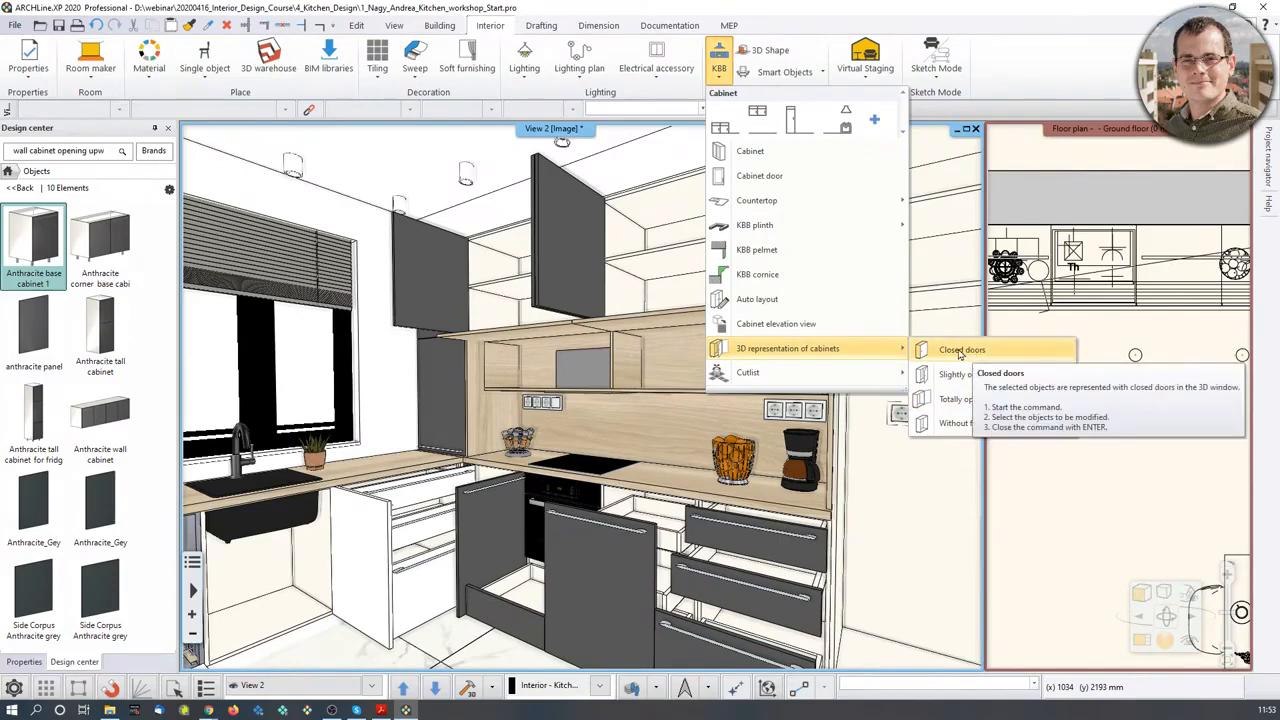
{"action": "left_click", "coordinate": [100, 27]}
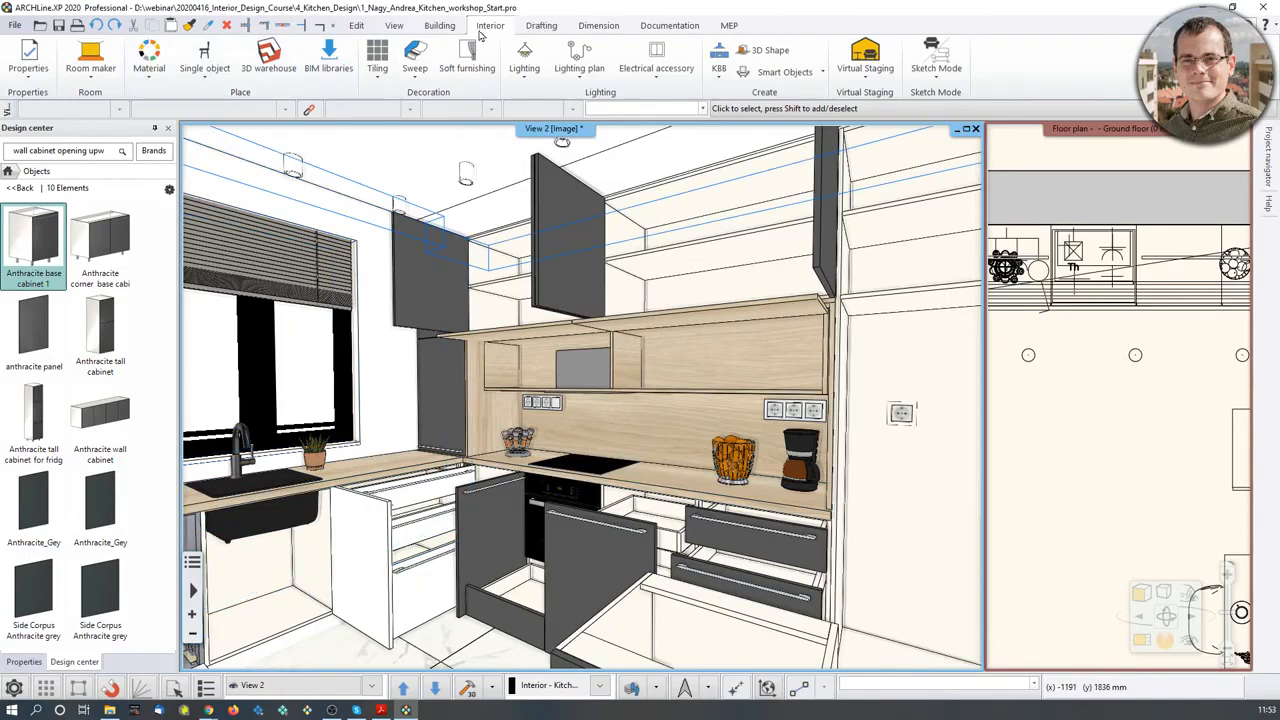
- Open the Cabinet editor and look through its default door fronts and saved library cabinets
{"action": "left_click", "coordinate": [442, 27]}
{"action": "left_click", "coordinate": [494, 27]}
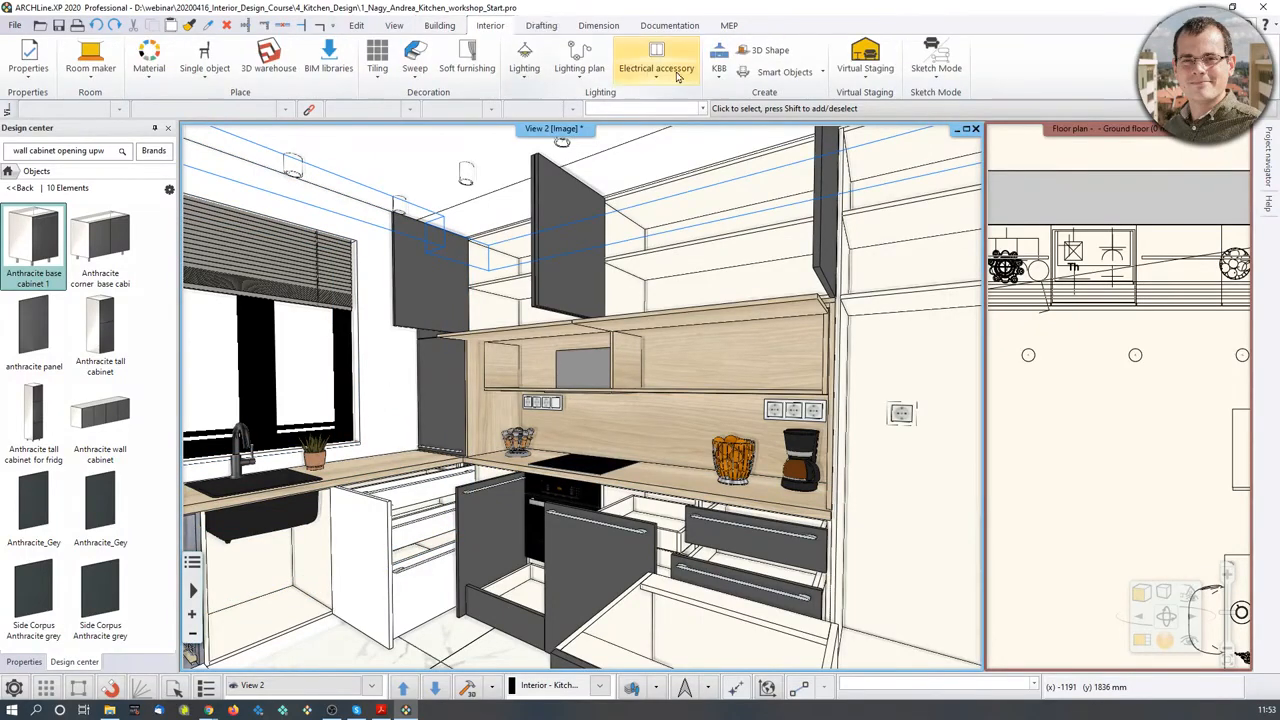
{"action": "left_click", "coordinate": [719, 62]}
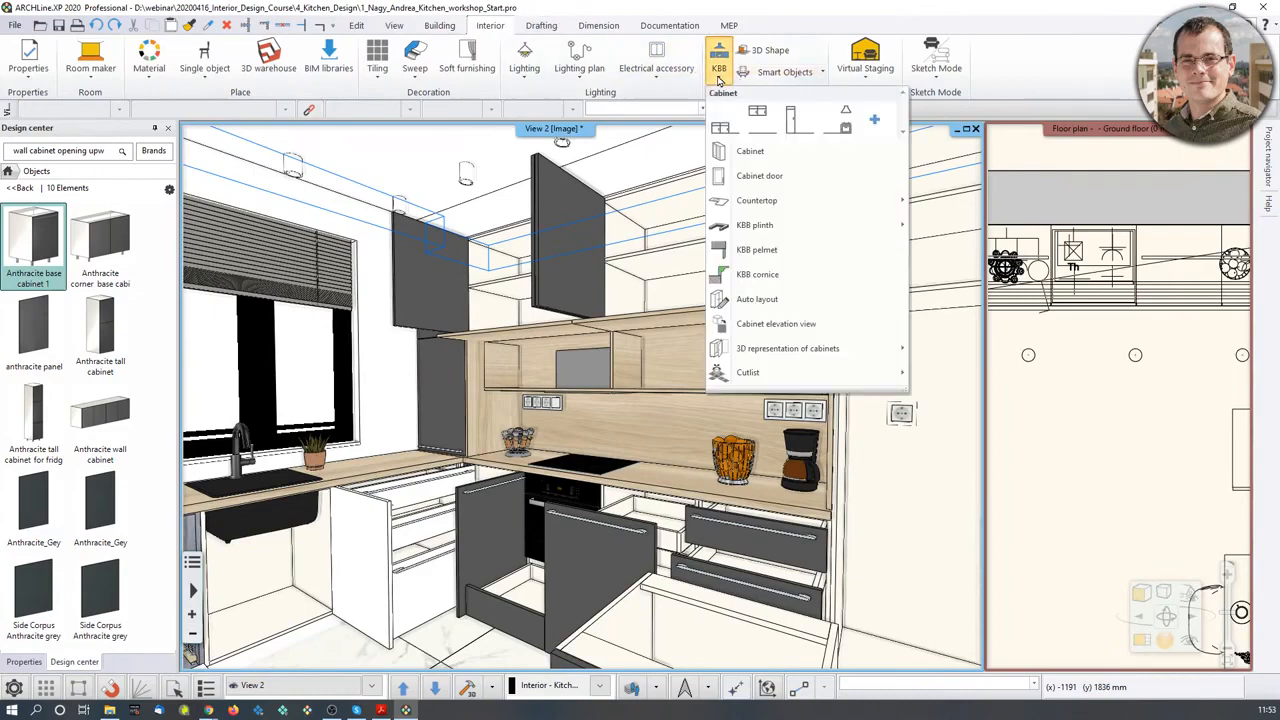
{"action": "left_click", "coordinate": [752, 151]}
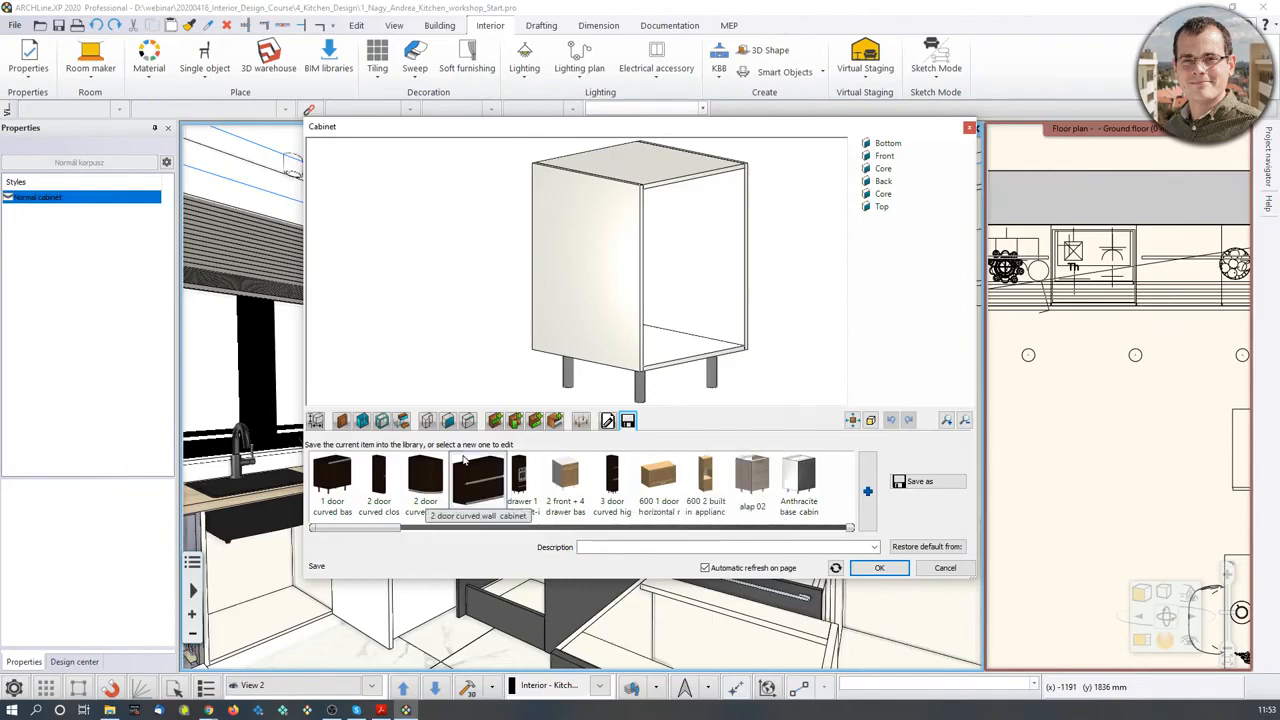
{"action": "left_click", "coordinate": [341, 421]}
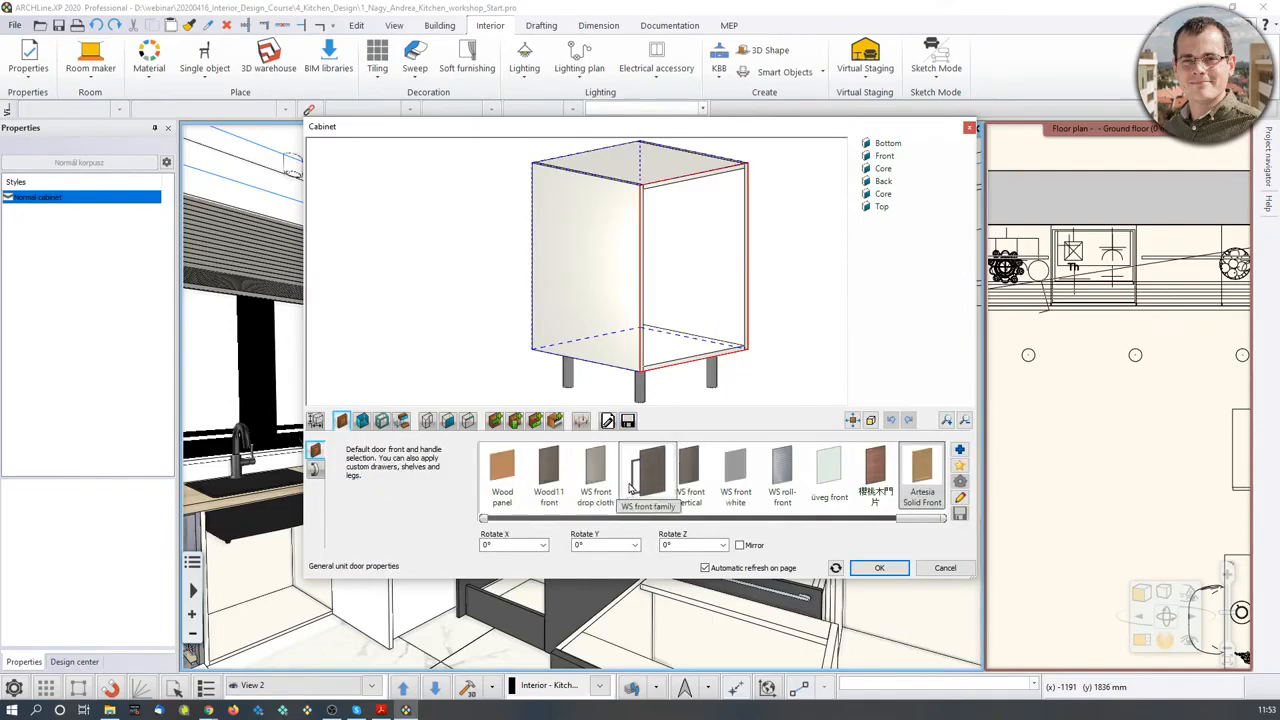
{"action": "left_click", "coordinate": [628, 421]}
- Examine the BIM parameters offered when saving a cabinet as a new library item, and leave the Cabinet editor without saving
{"action": "left_click", "coordinate": [912, 483]}
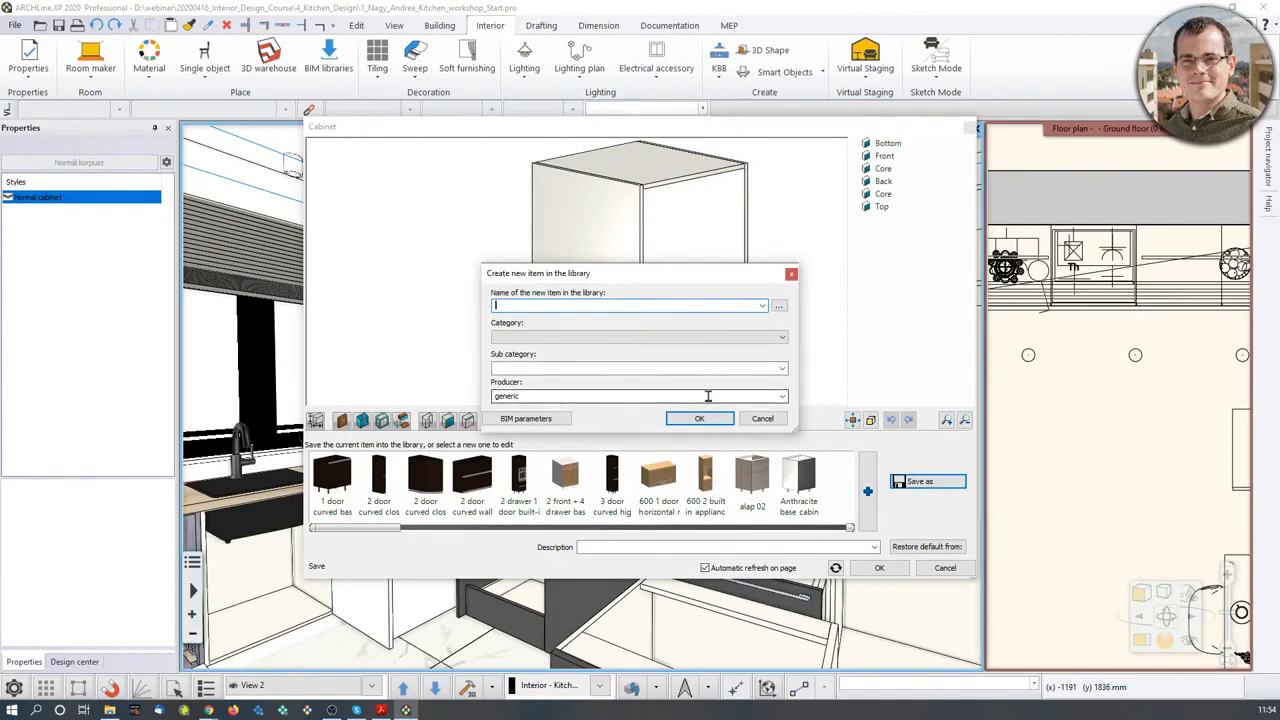
{"action": "left_click", "coordinate": [526, 418]}
{"action": "left_click_drag", "start_coordinate": [800, 158], "coordinate": [580, 37]}
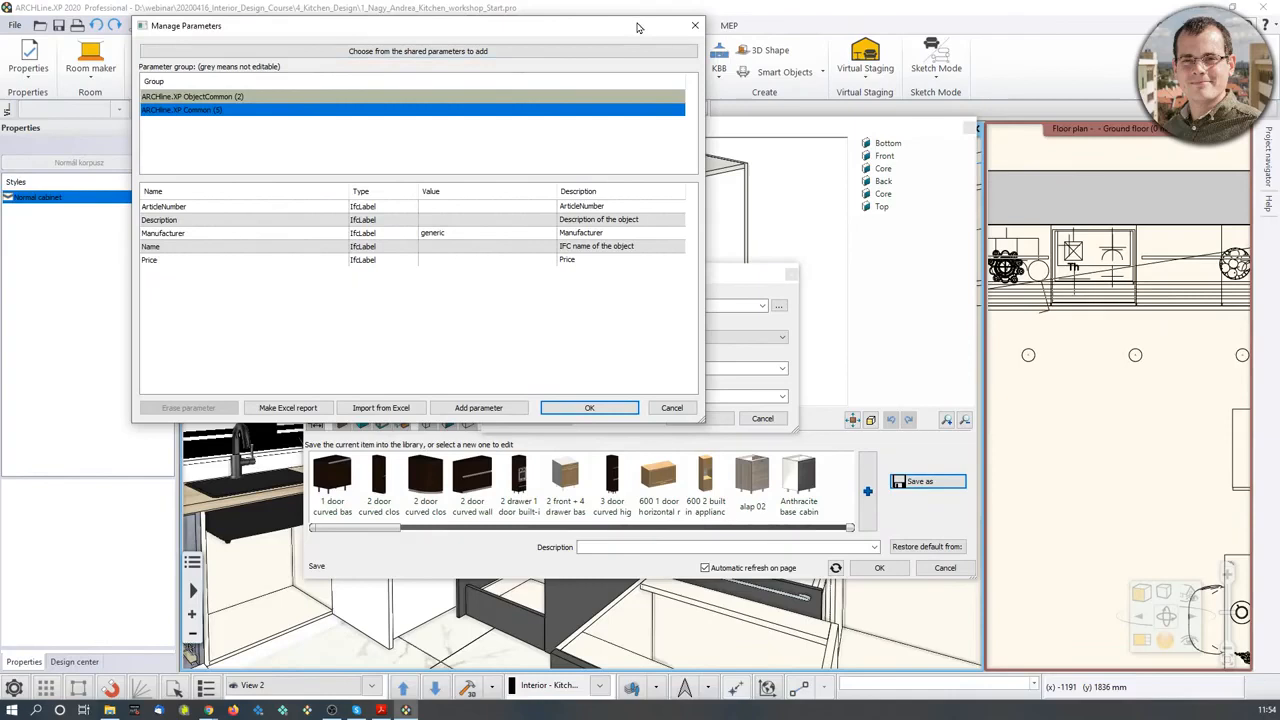
{"action": "left_click", "coordinate": [695, 26]}
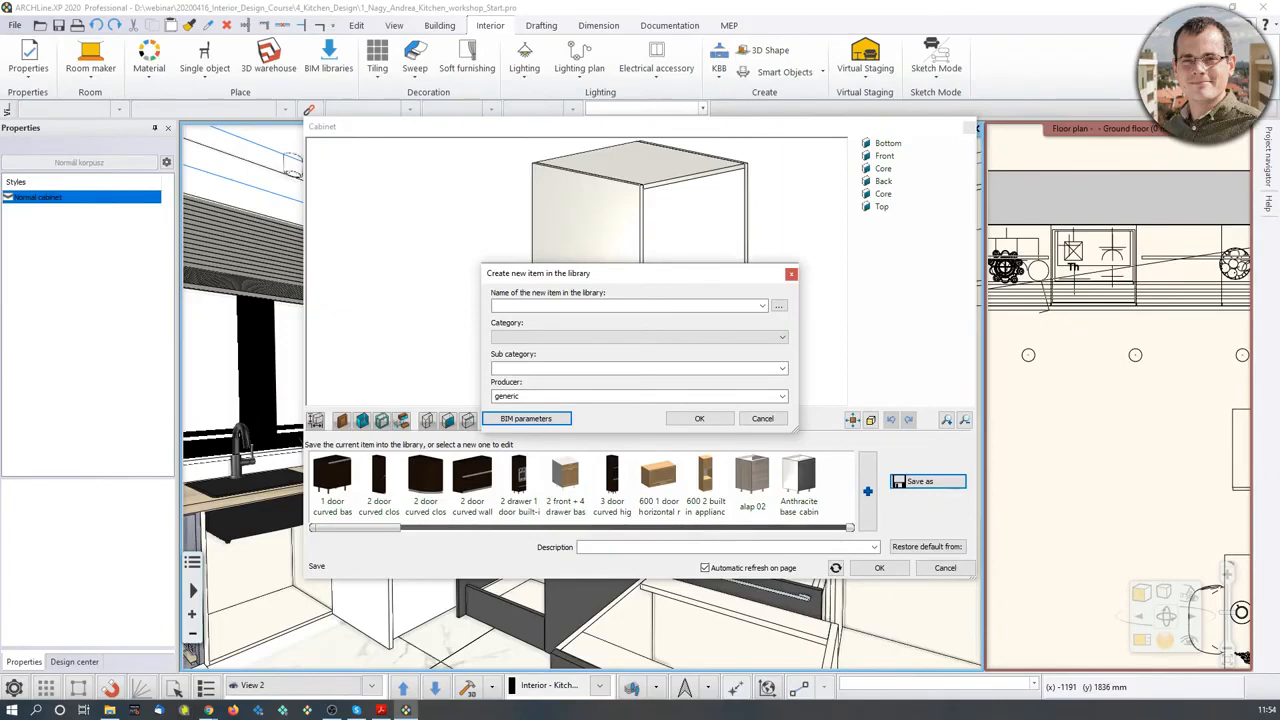
{"action": "left_click", "coordinate": [791, 275]}
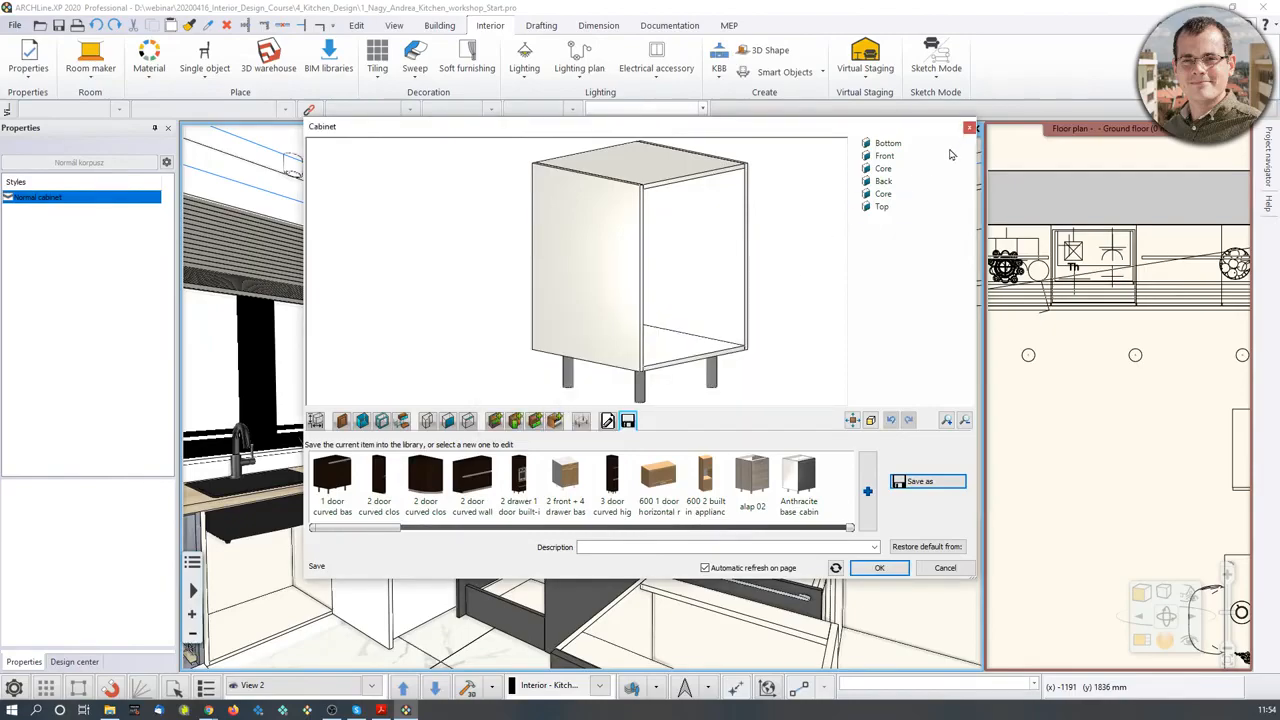
{"action": "left_click", "coordinate": [970, 128]}
- Switch all kitchen cabinets to closed doors in the 3D view and delete the freestanding base cabinet
{"action": "scroll", "coordinate": [860, 419], "scroll_direction": "down", "scroll_amount": 5}
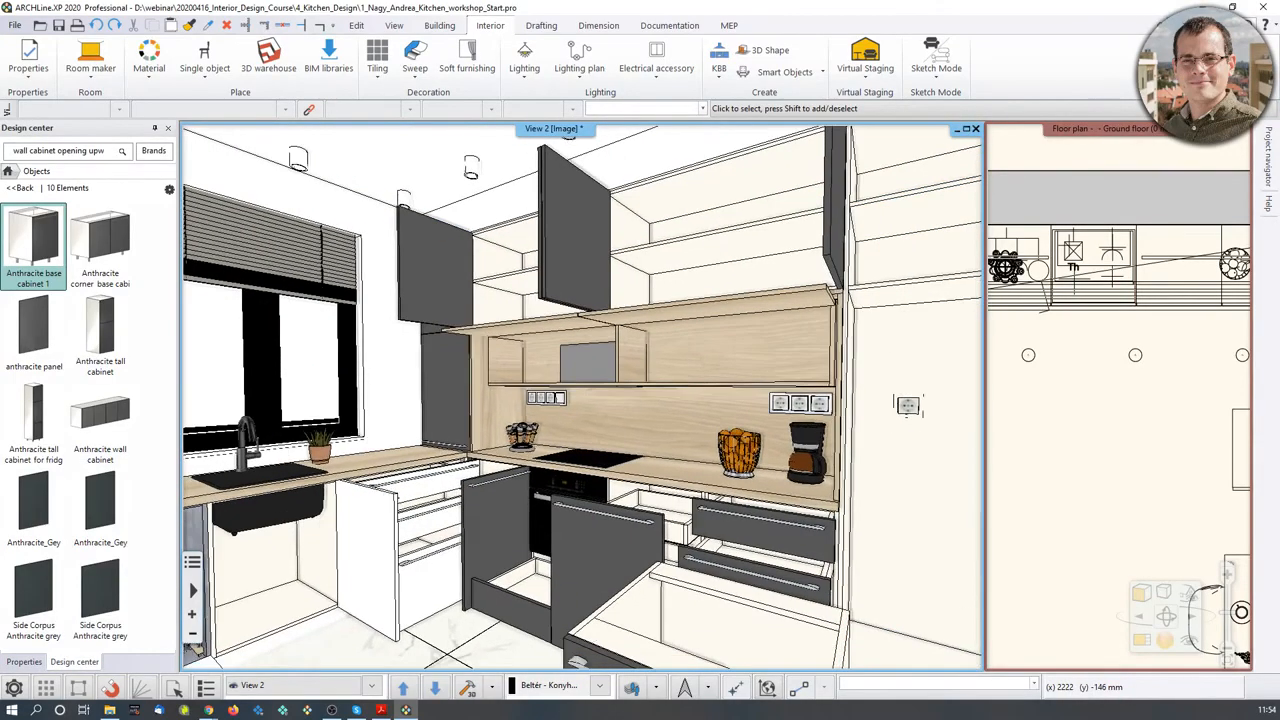
{"action": "scroll", "coordinate": [830, 412], "scroll_direction": "down", "scroll_amount": 1}
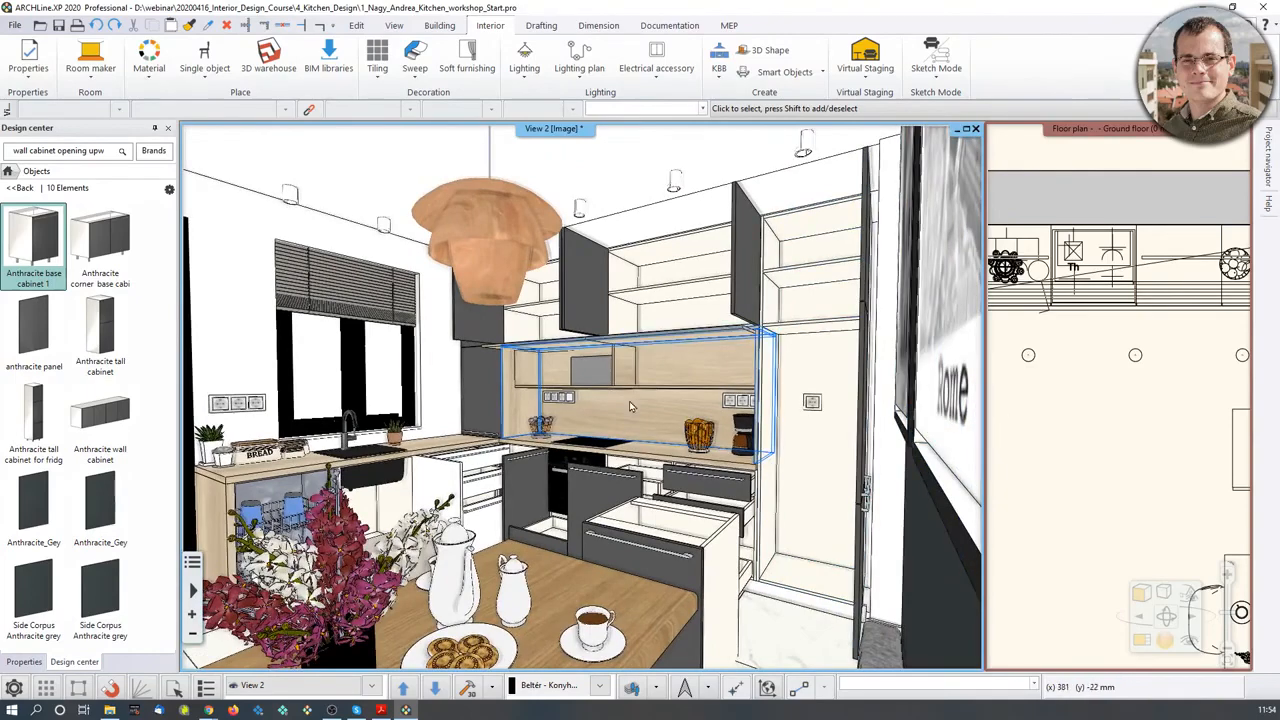
{"action": "scroll", "coordinate": [790, 425], "scroll_direction": "up", "scroll_amount": 3}
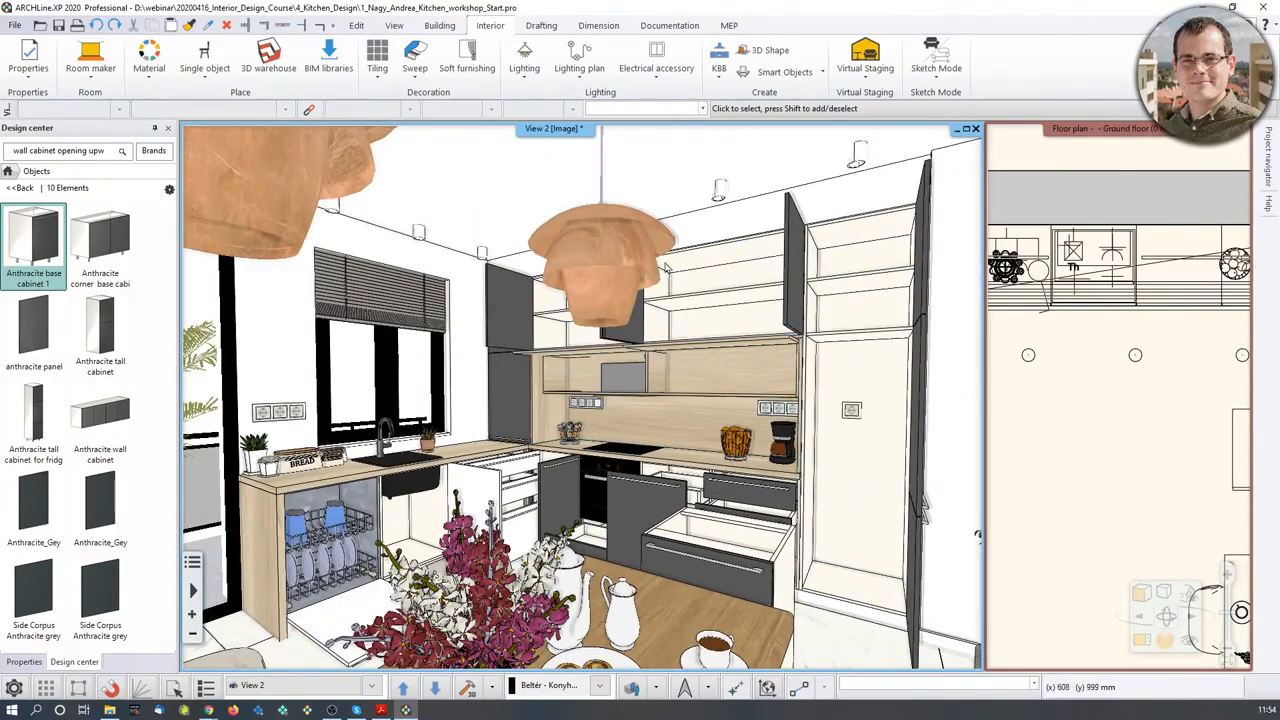
{"action": "left_click", "coordinate": [719, 60]}
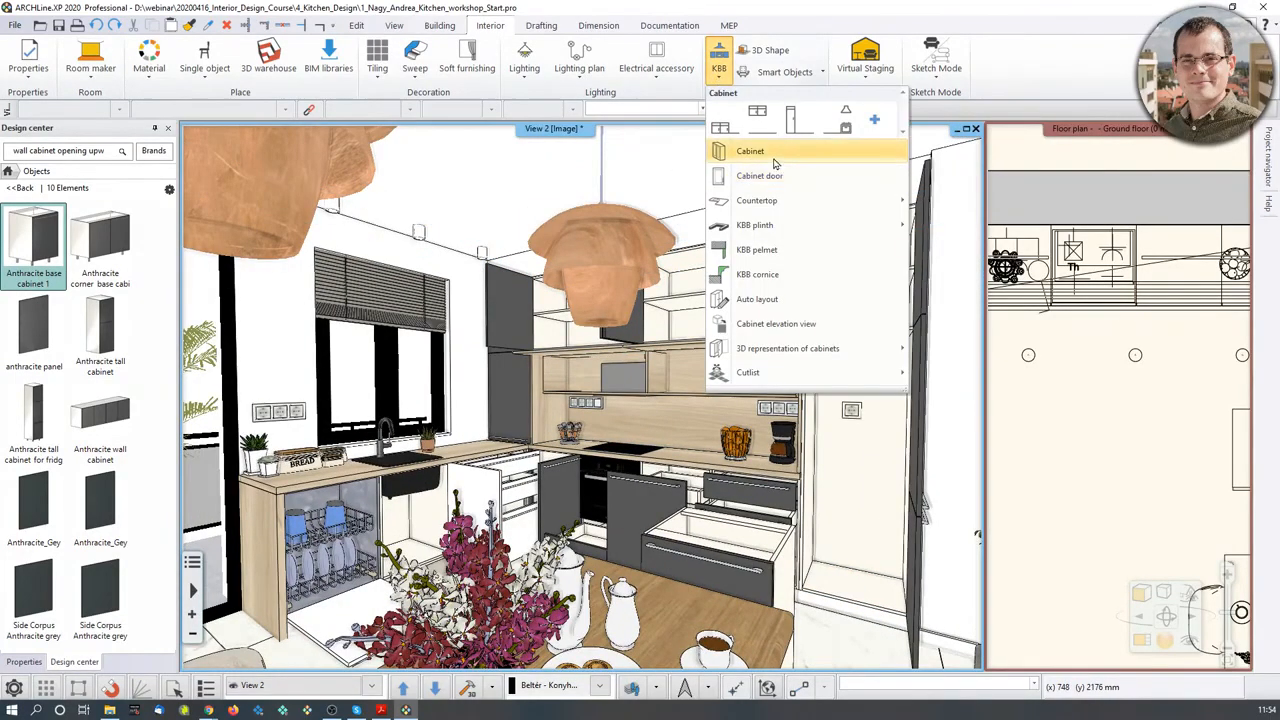
{"action": "mouse_move", "coordinate": [810, 350]}
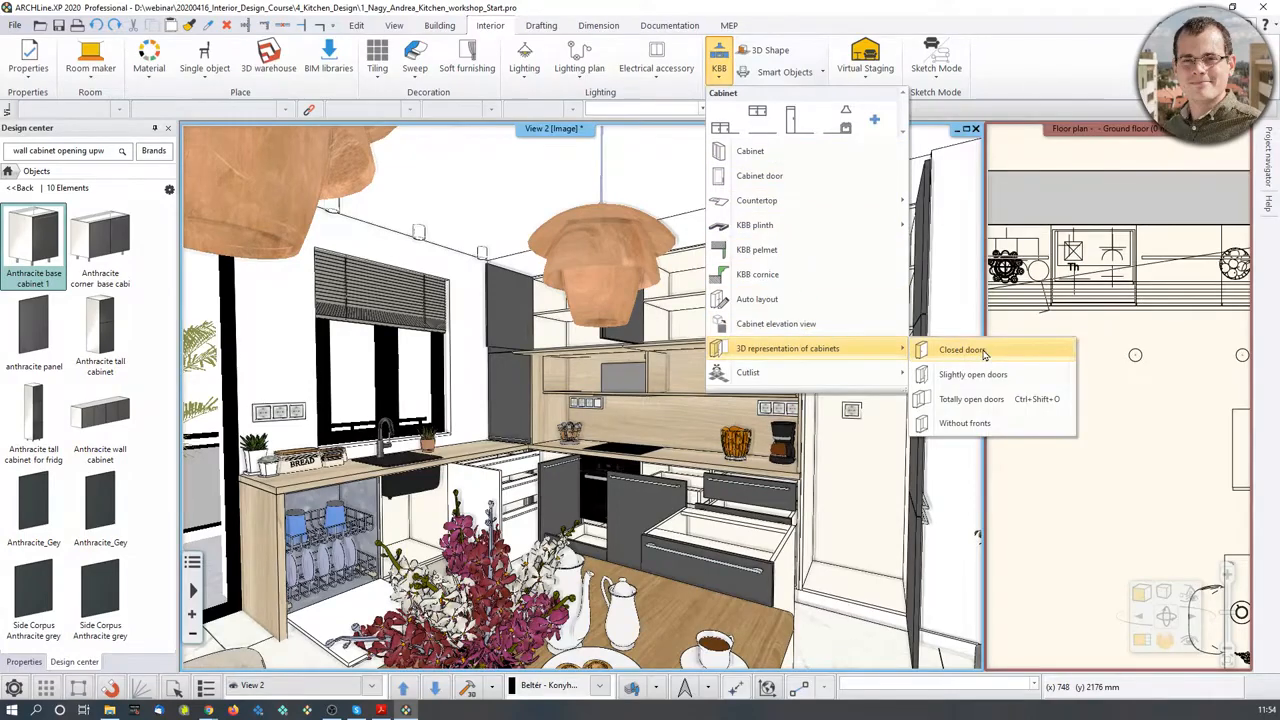
{"action": "left_click", "coordinate": [987, 357]}
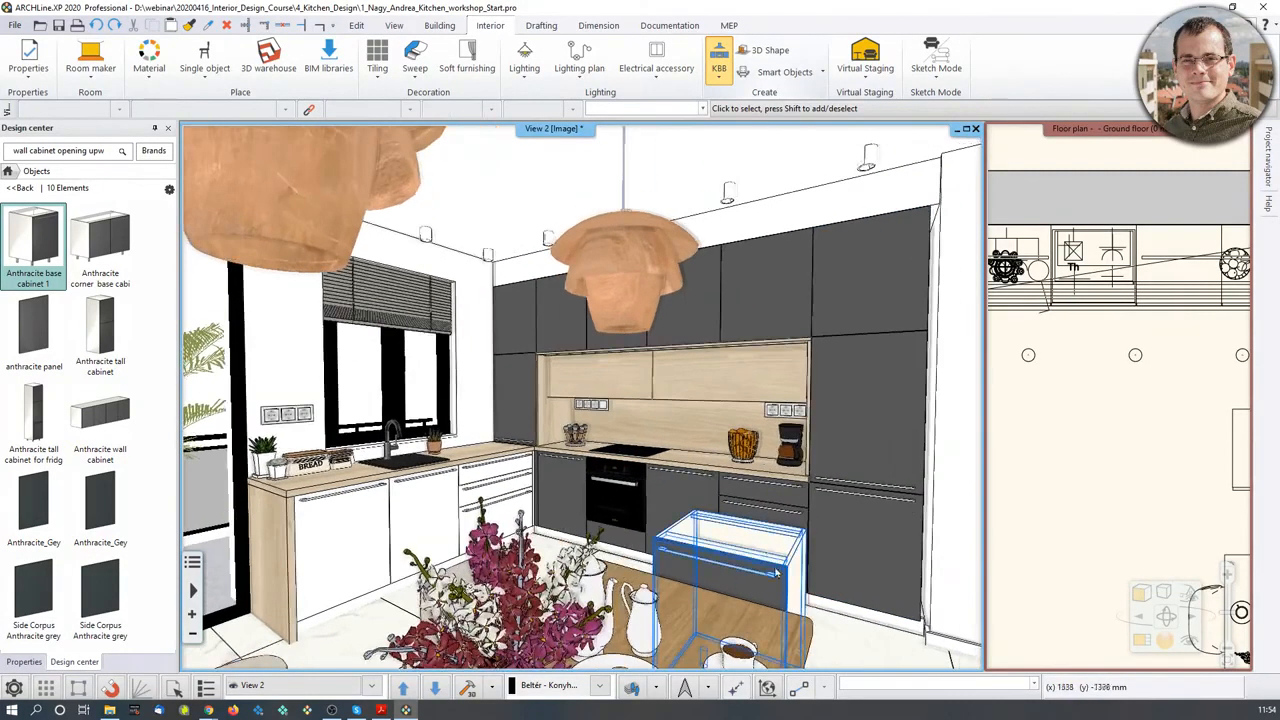
{"action": "left_click", "coordinate": [760, 550]}
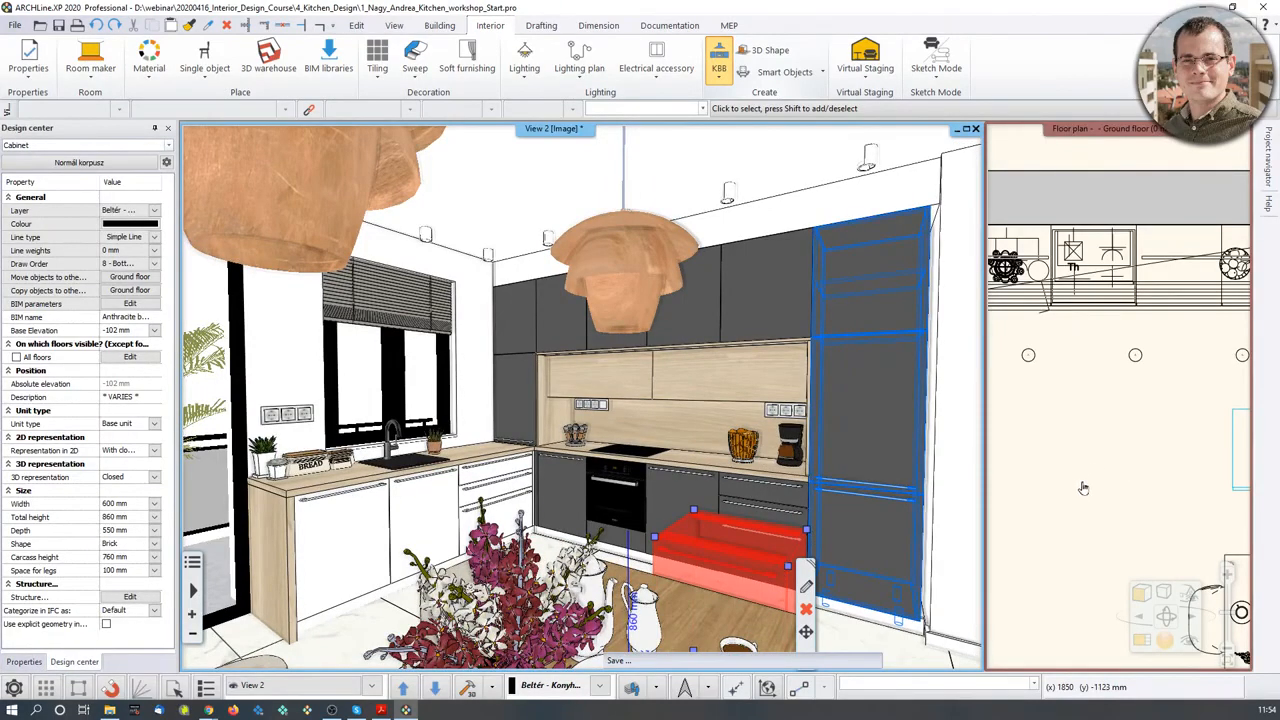
{"action": "key", "text": "Escape"}
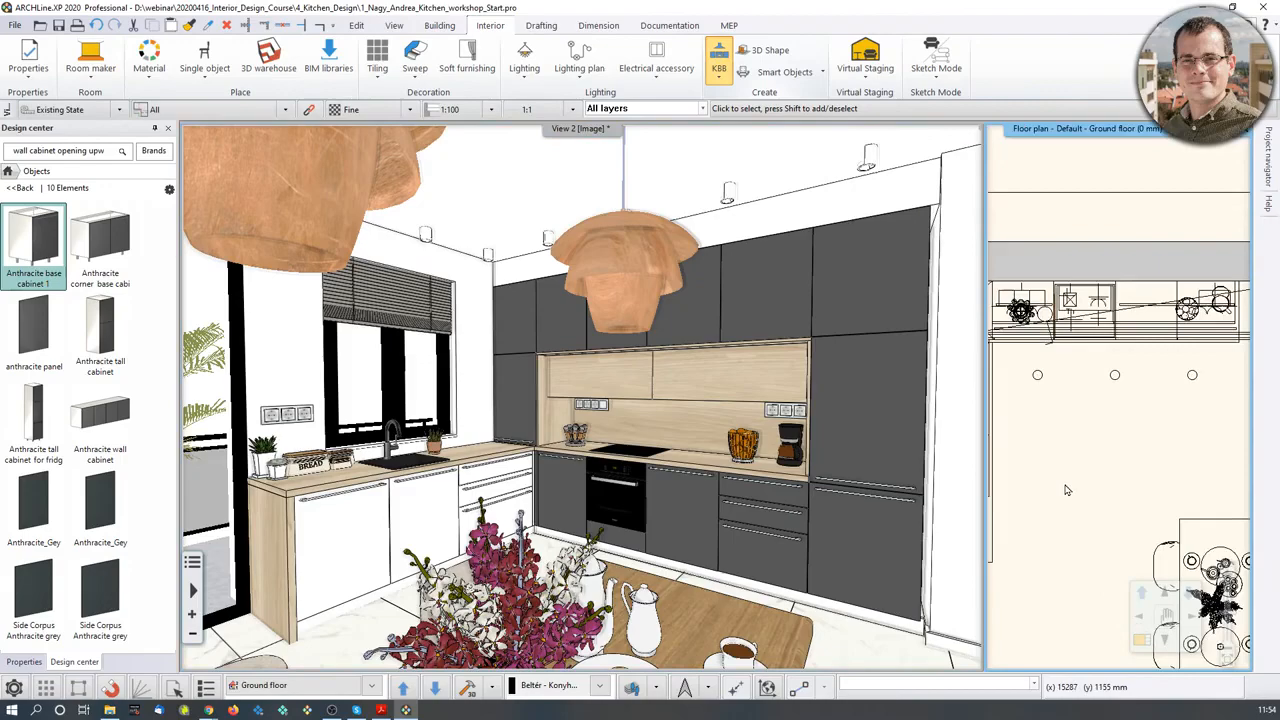
- Swap the ground floor plan into the large viewport, showing the kitchen and the adjoining room
{"action": "left_click", "coordinate": [1142, 642]}
{"action": "middle_click_drag", "start_coordinate": [756, 480], "coordinate": [730, 518]}
{"action": "scroll", "coordinate": [731, 507], "scroll_direction": "up", "scroll_amount": 2}
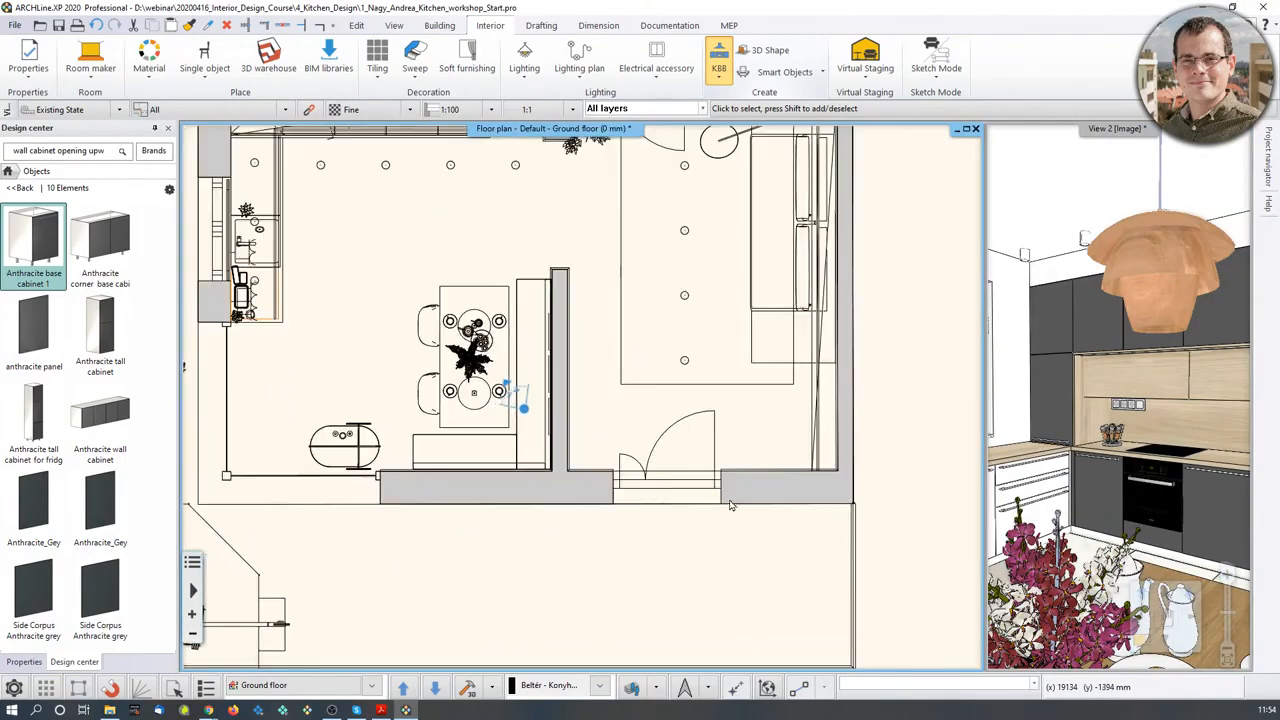
{"action": "middle_click_drag", "start_coordinate": [578, 289], "coordinate": [594, 388]}
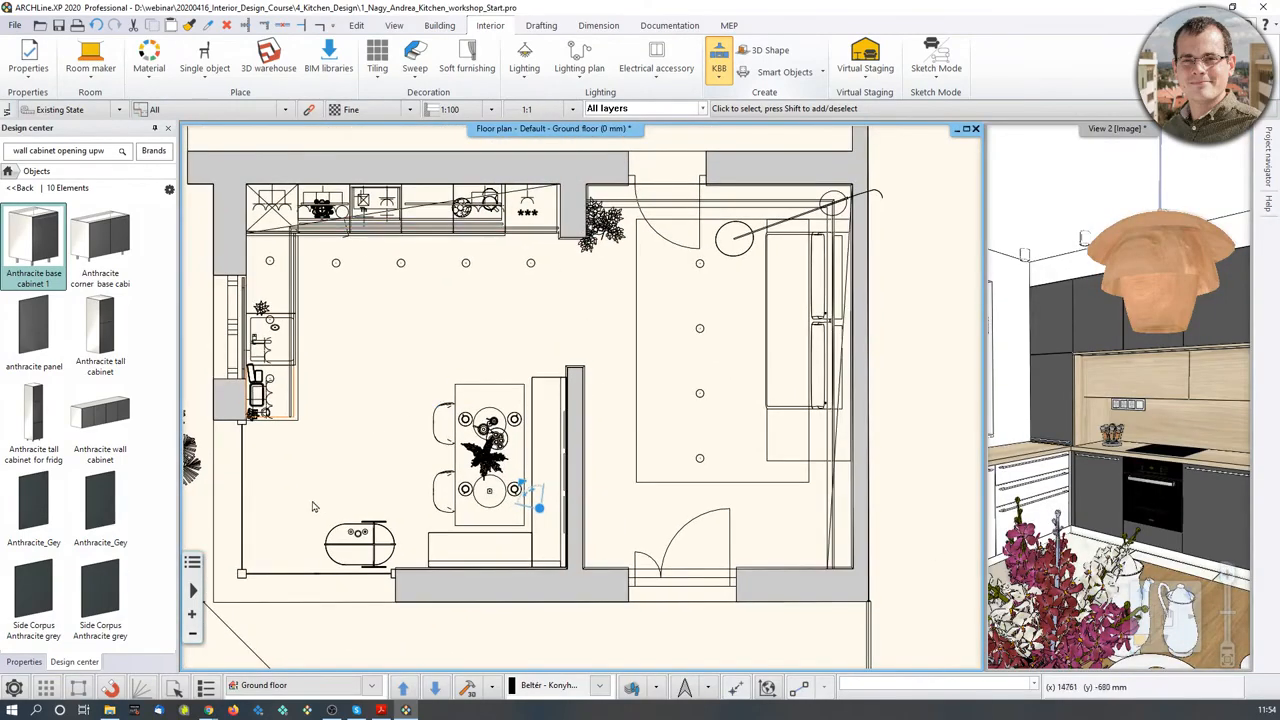
{"action": "left_click", "coordinate": [498, 521]}
{"action": "key", "text": "Escape"}
{"action": "left_click", "coordinate": [352, 608]}
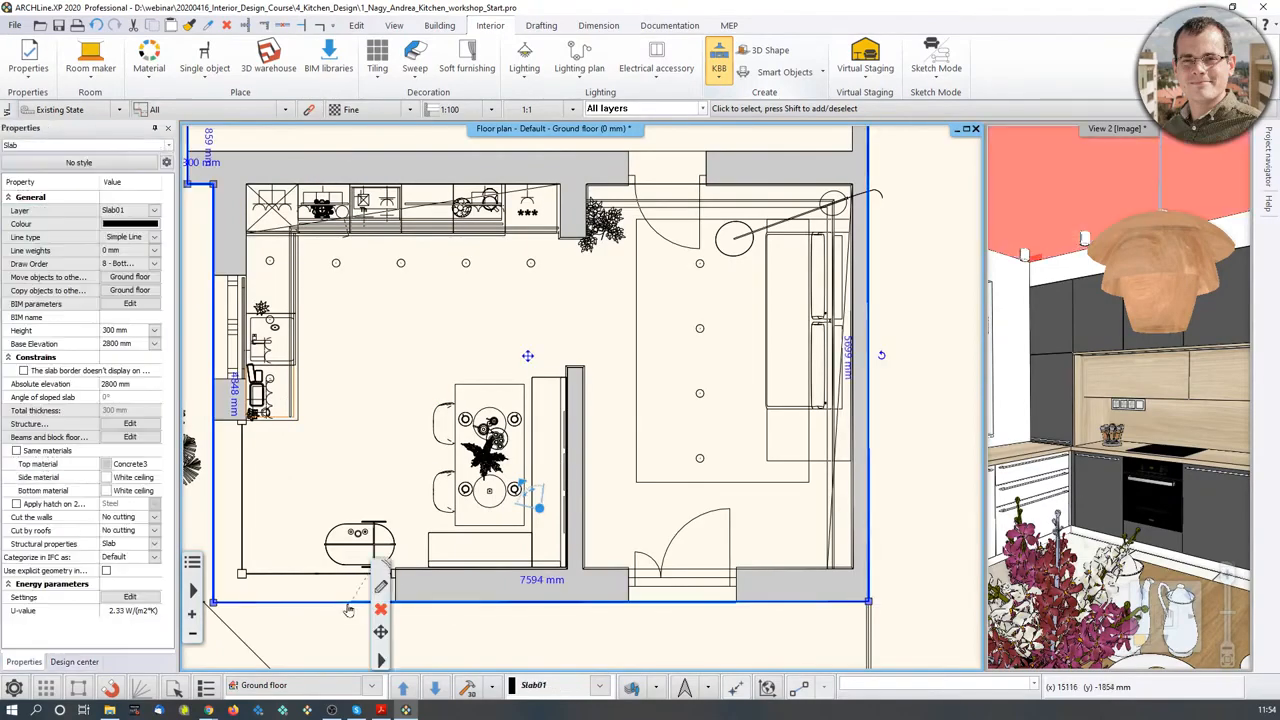
{"action": "middle_click_drag", "start_coordinate": [545, 550], "coordinate": [569, 521]}
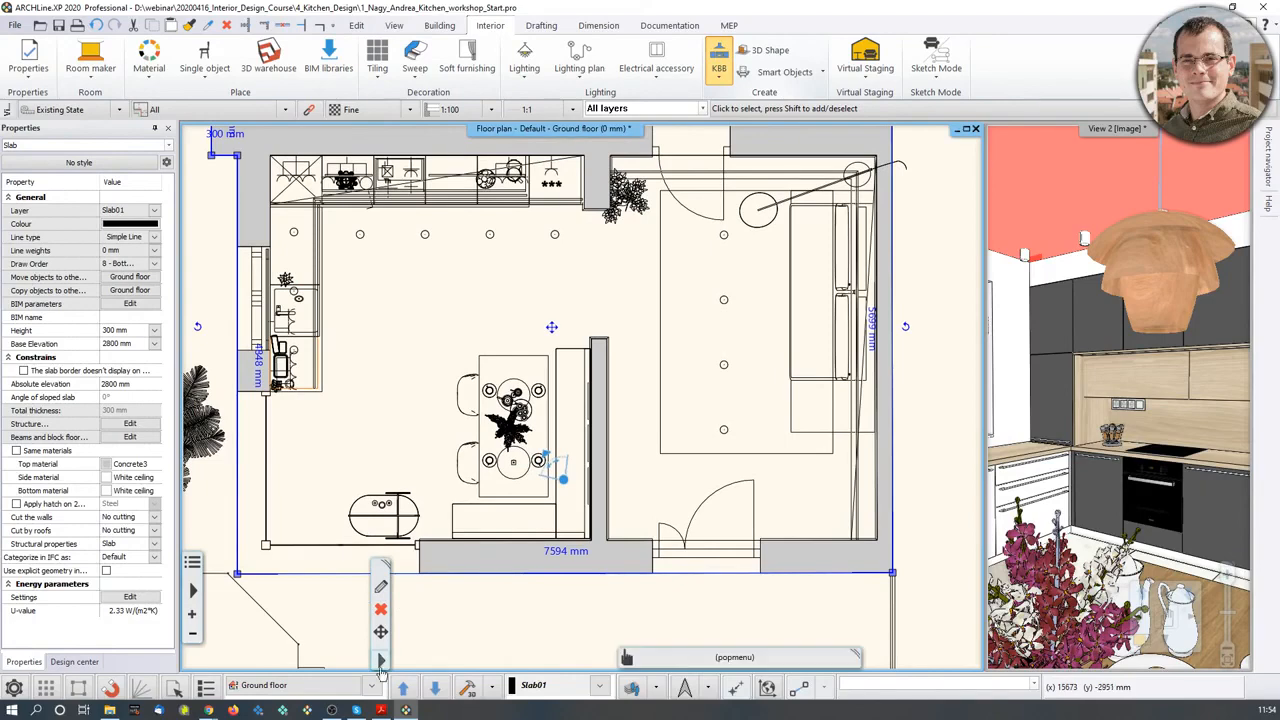
{"action": "left_click", "coordinate": [618, 562]}
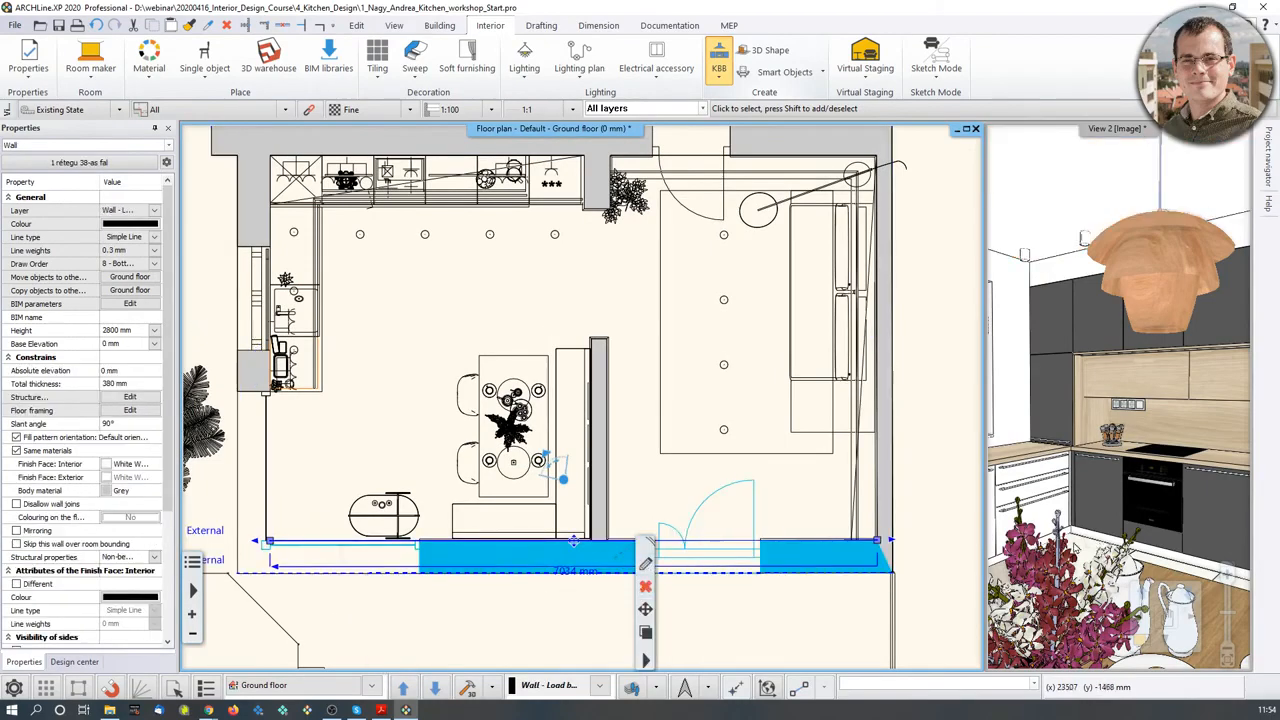
- Put the kitchen floor's tiling on the layout, placing it on the ground floor plan at the adjoining room's upper-right inner corner
{"action": "middle_click_drag", "start_coordinate": [1074, 544], "coordinate": [1079, 609]}
{"action": "left_click", "coordinate": [1080, 609]}
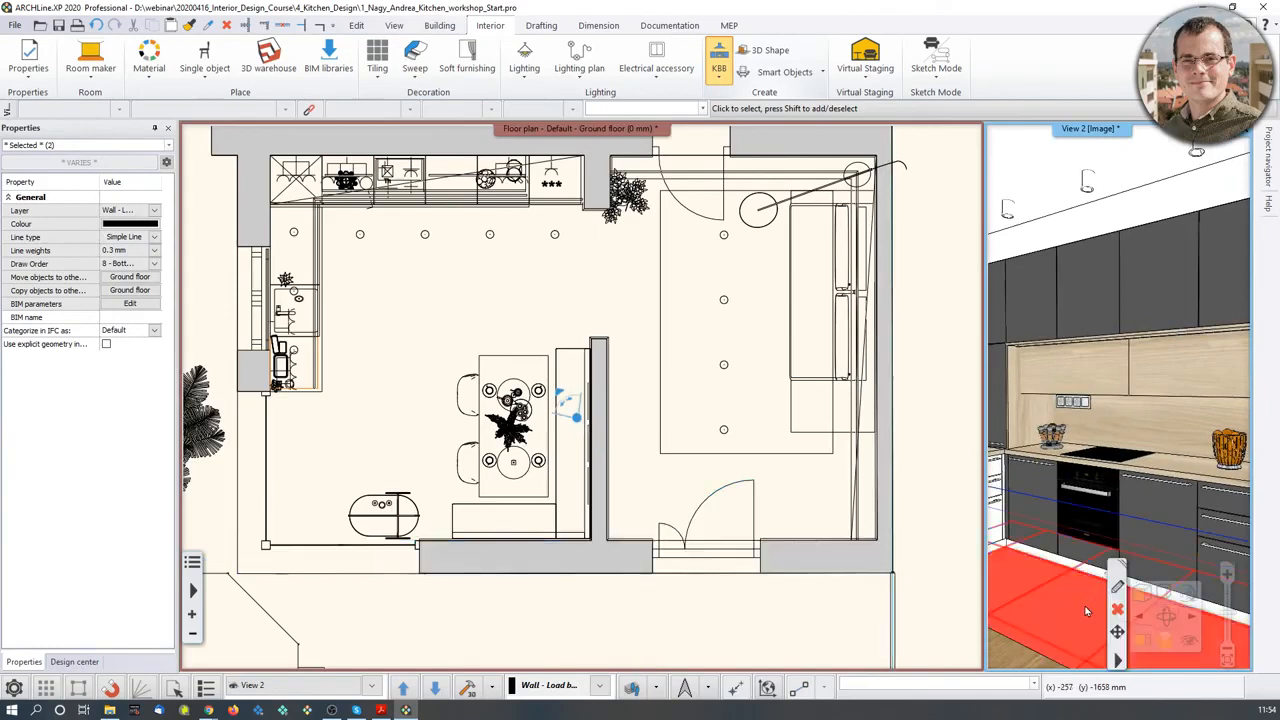
{"action": "right_click", "coordinate": [1062, 606]}
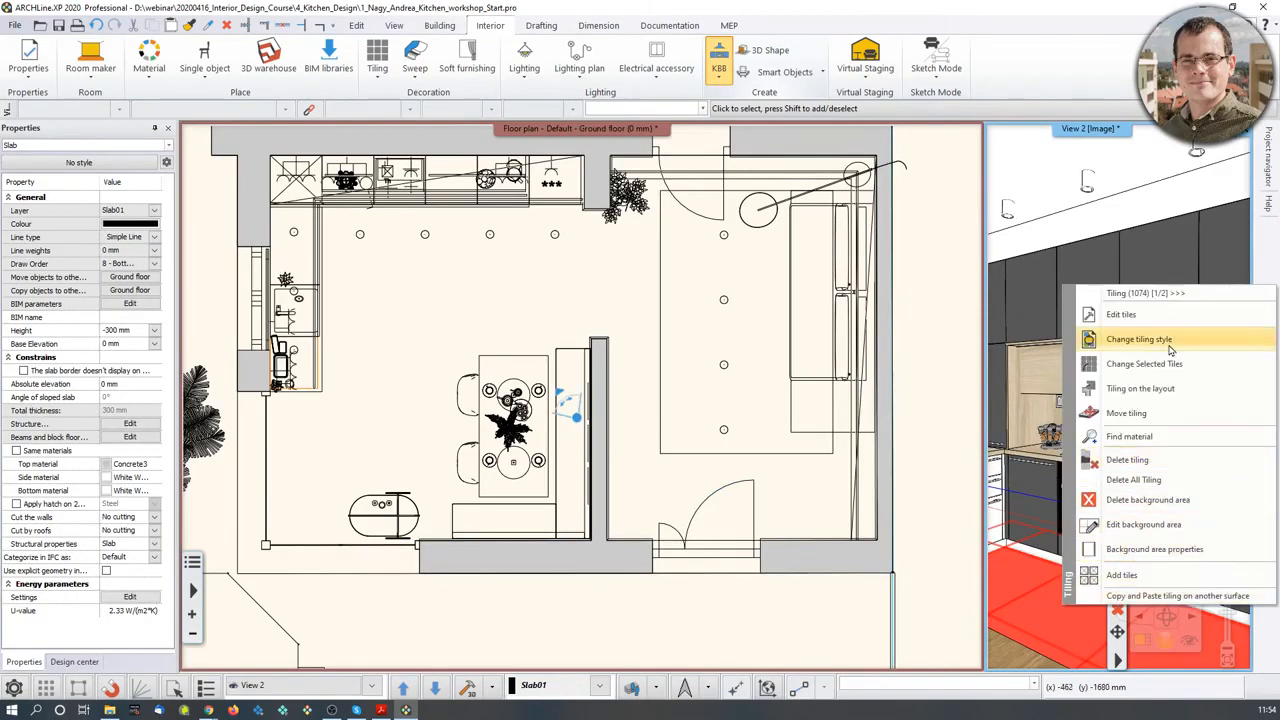
{"action": "left_click", "coordinate": [1162, 396]}
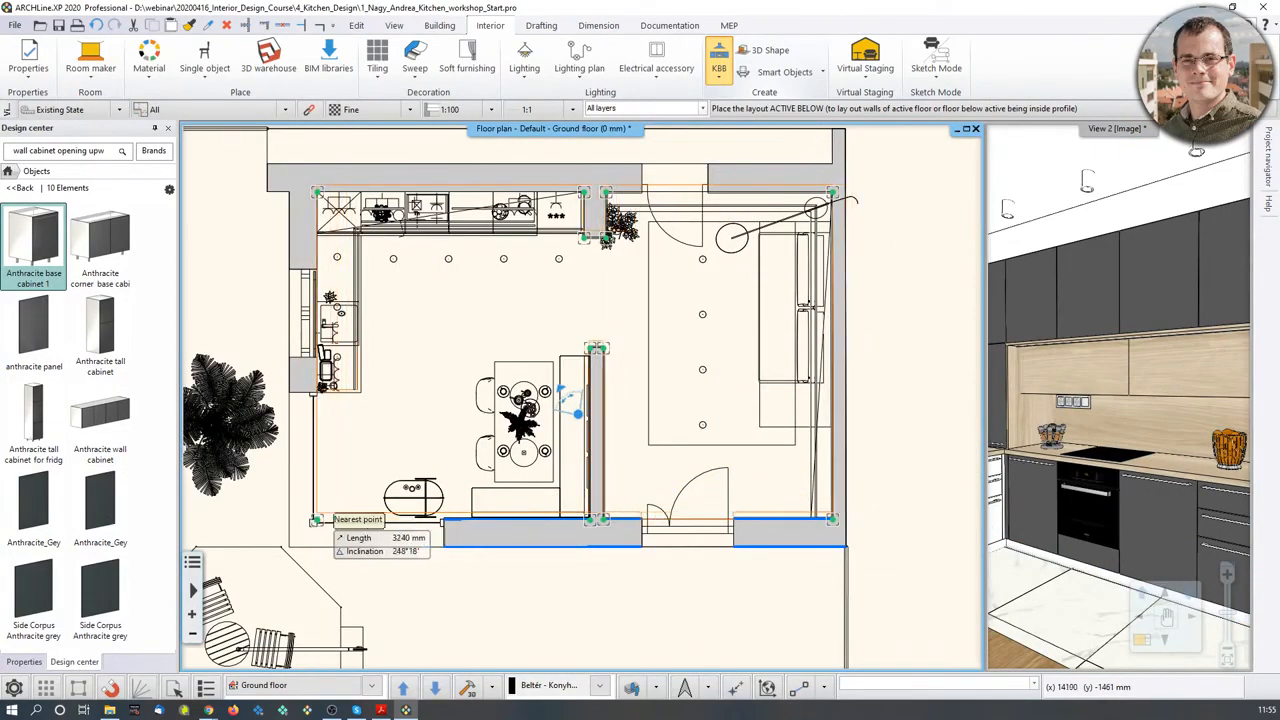
{"action": "scroll", "coordinate": [316, 521], "scroll_direction": "up", "scroll_amount": 5}
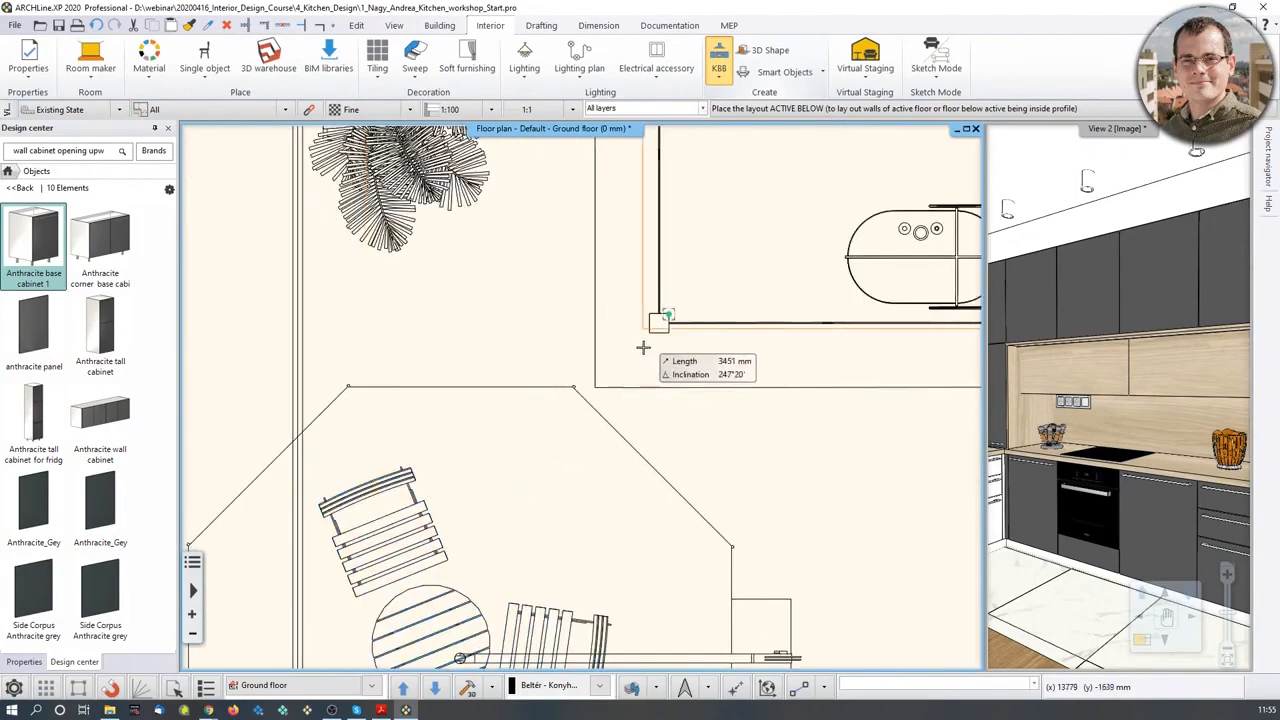
{"action": "middle_click_drag", "start_coordinate": [701, 323], "coordinate": [554, 493]}
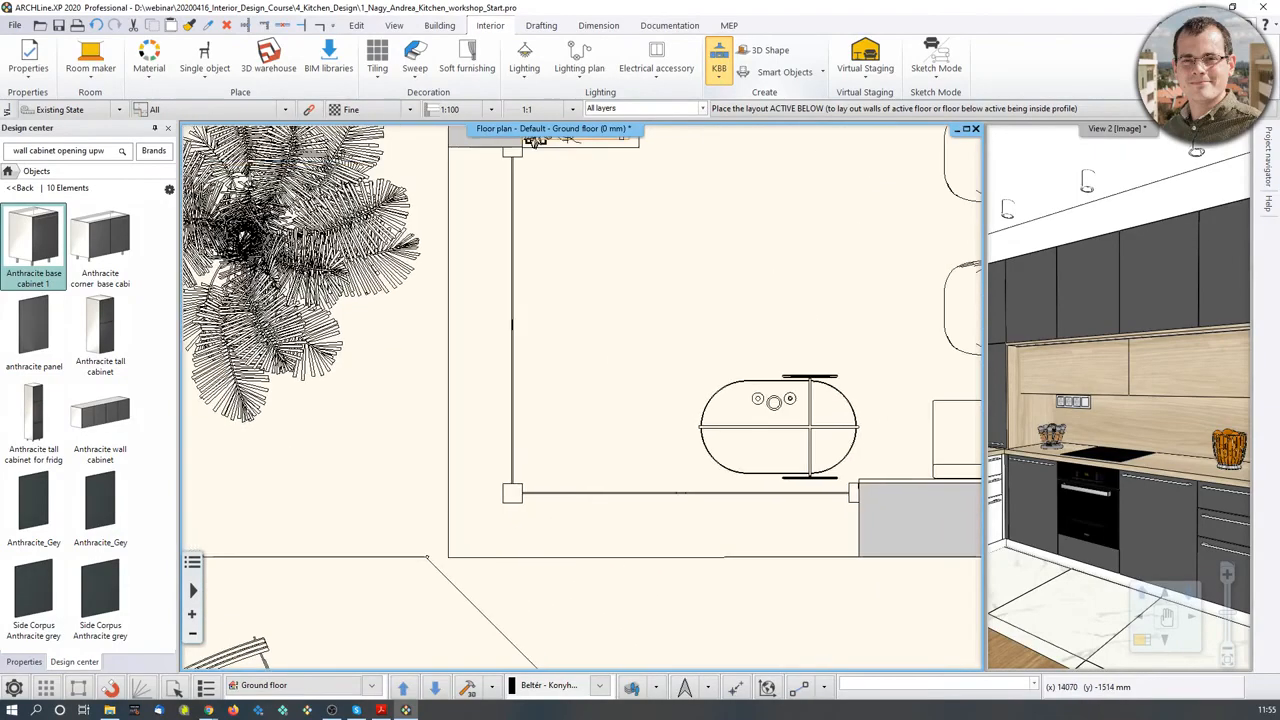
{"action": "scroll", "coordinate": [567, 425], "scroll_direction": "down", "scroll_amount": 2}
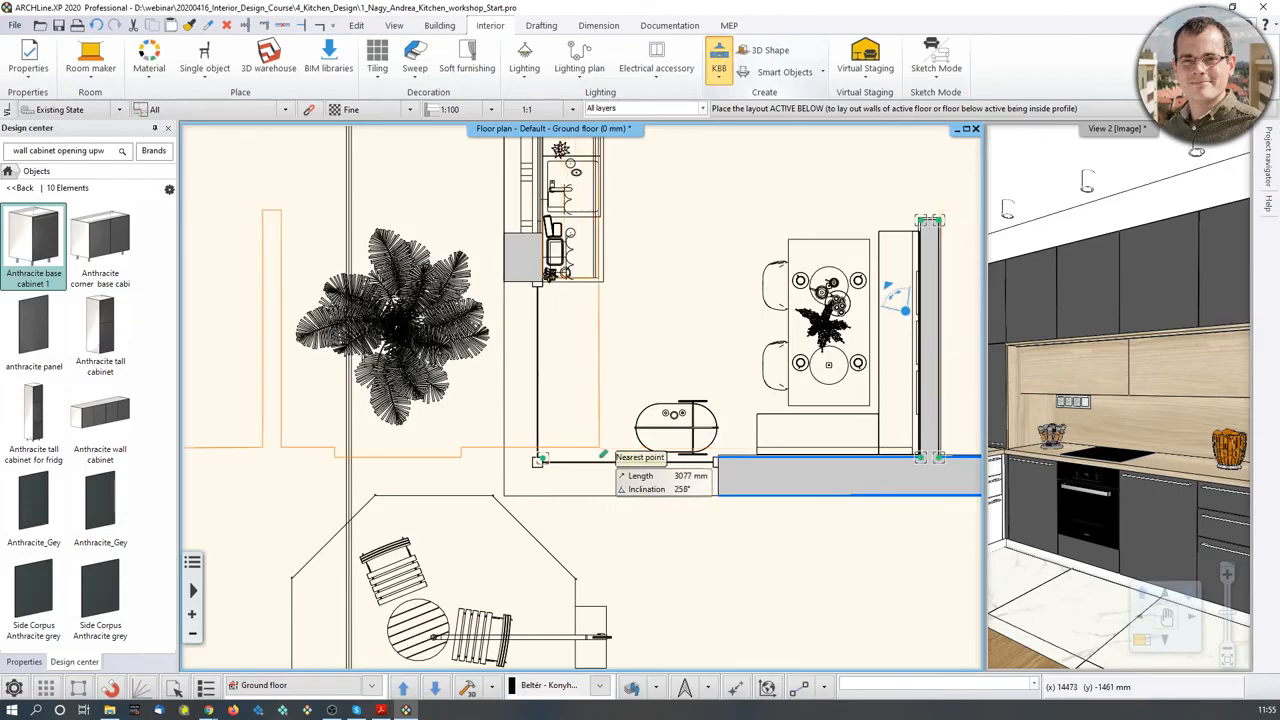
{"action": "middle_click_drag", "start_coordinate": [857, 435], "coordinate": [496, 454]}
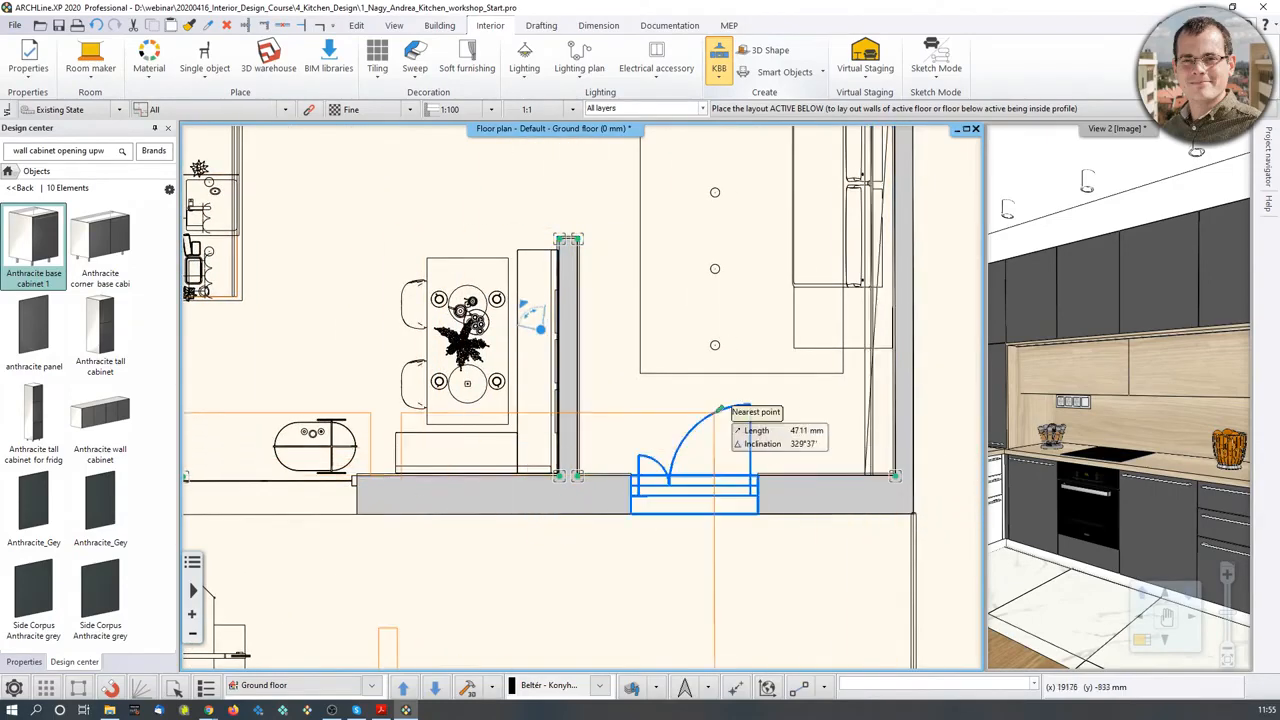
{"action": "middle_click_drag", "start_coordinate": [795, 306], "coordinate": [727, 589]}
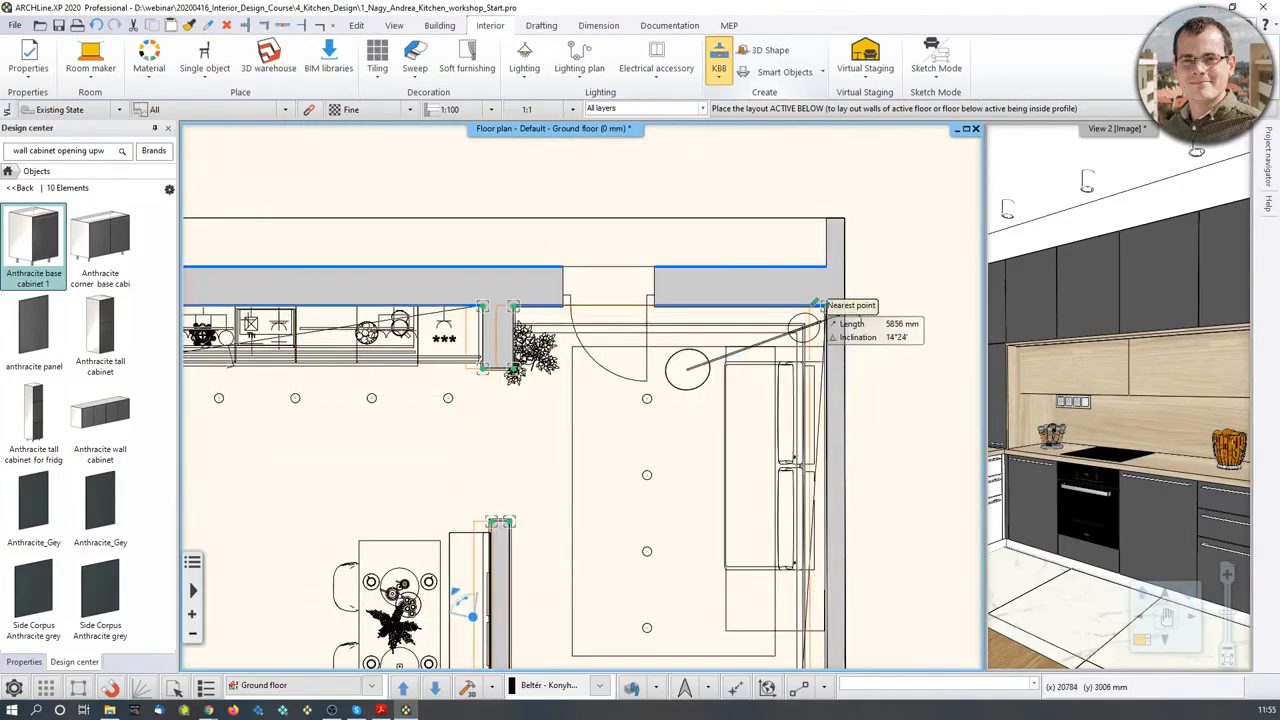
{"action": "left_click", "coordinate": [826, 305]}
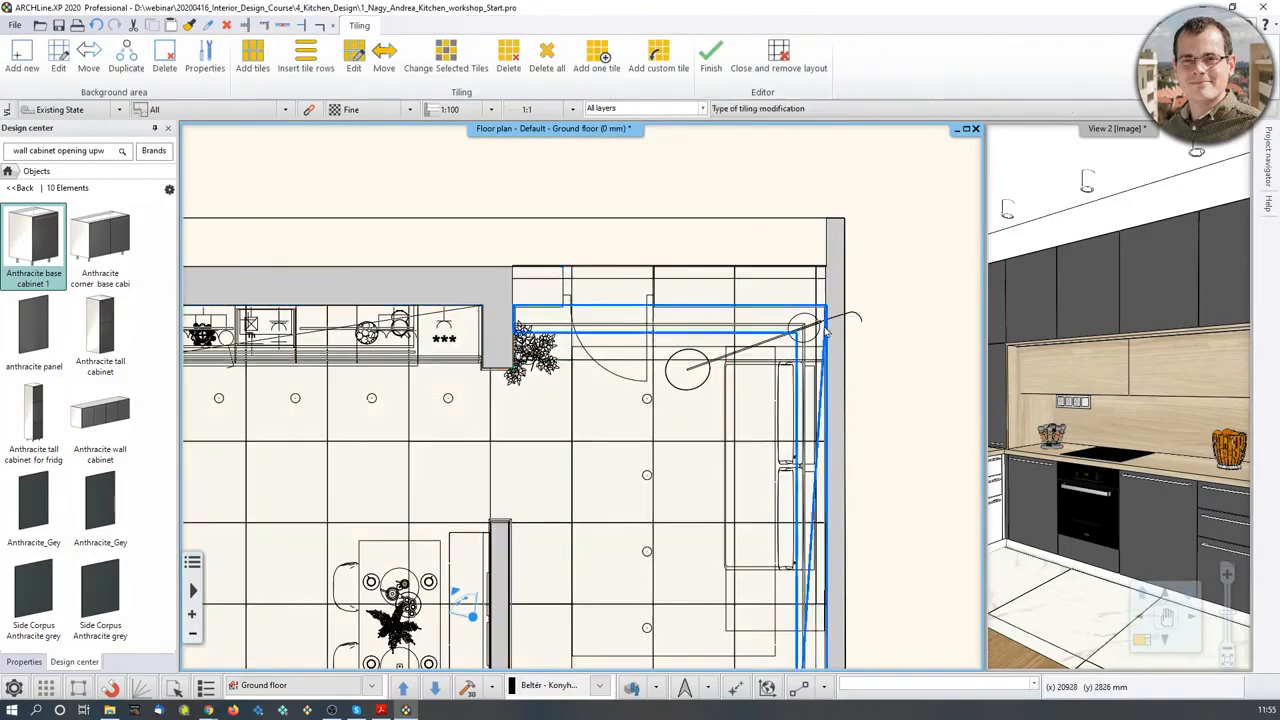
- Leave the tiling editor and remove the tile layout from the ground floor plan
{"action": "scroll", "coordinate": [617, 324], "scroll_direction": "down", "scroll_amount": 3}
{"action": "scroll", "coordinate": [645, 455], "scroll_direction": "up", "scroll_amount": 2}
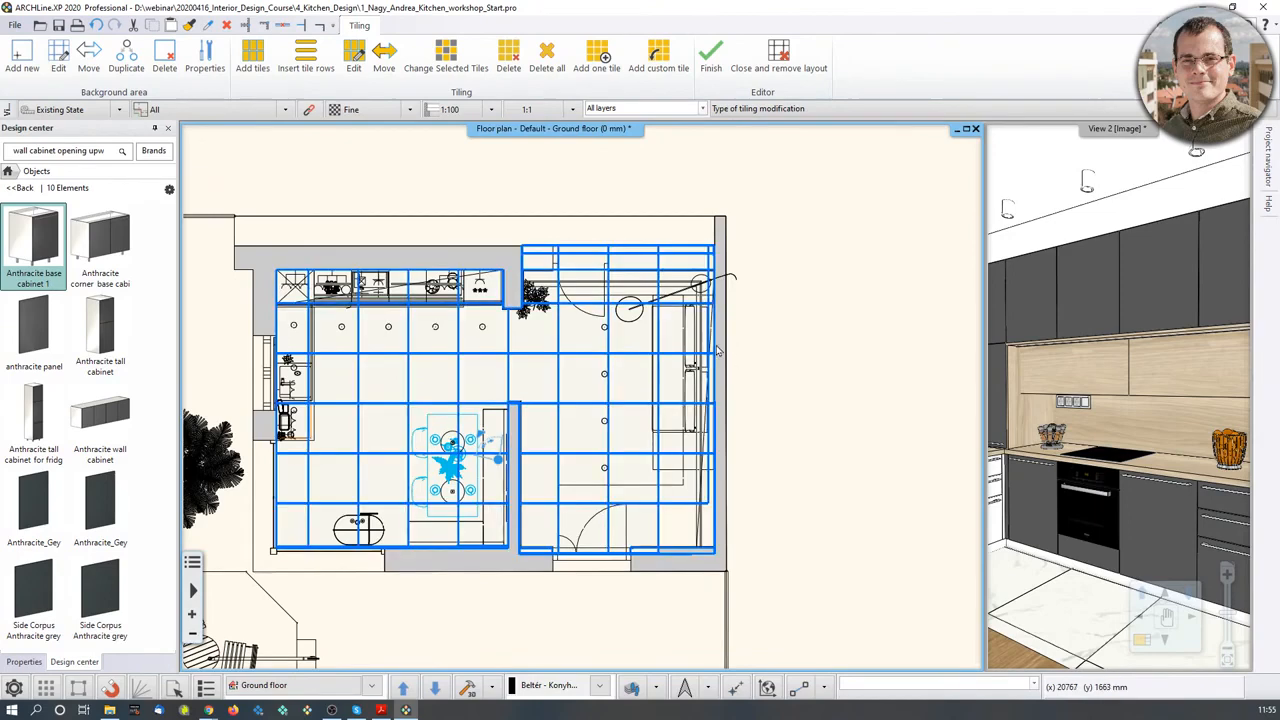
{"action": "left_click", "coordinate": [793, 62]}
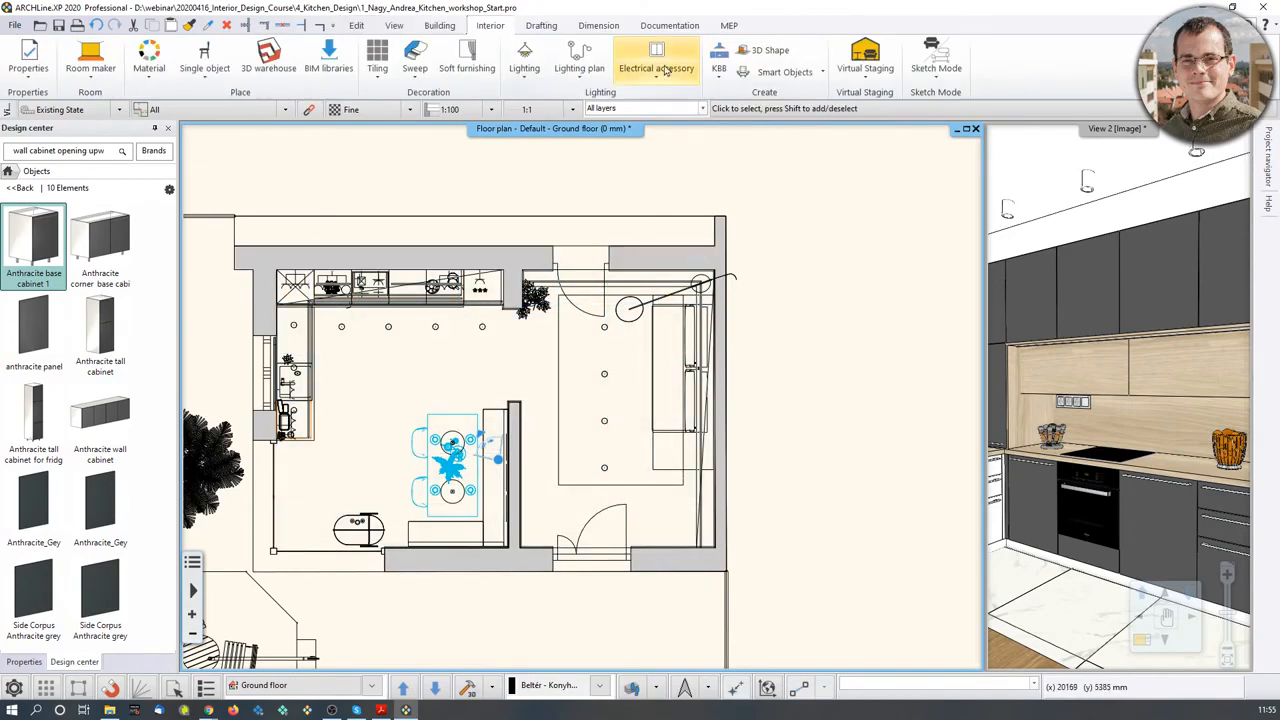
- Create a floor snapshot of the ground floor with a cutting elevation of 1500 mm
{"action": "left_click", "coordinate": [664, 30]}
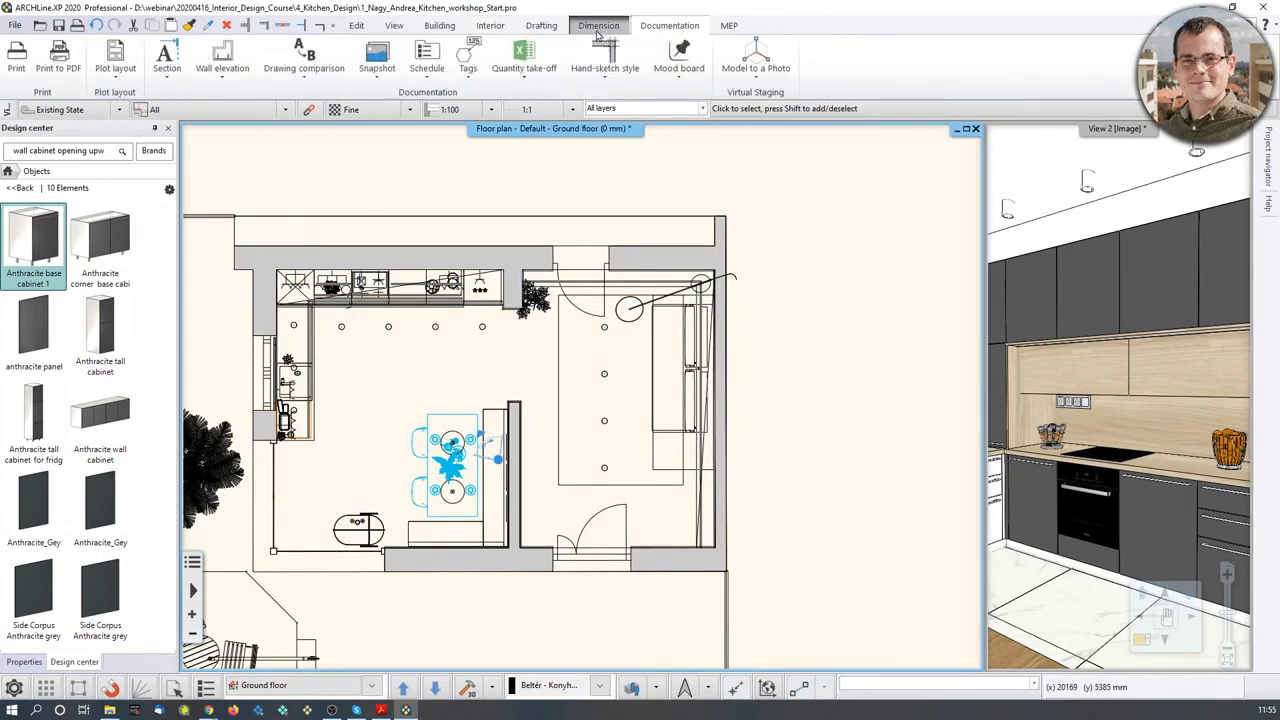
{"action": "left_click", "coordinate": [379, 80]}
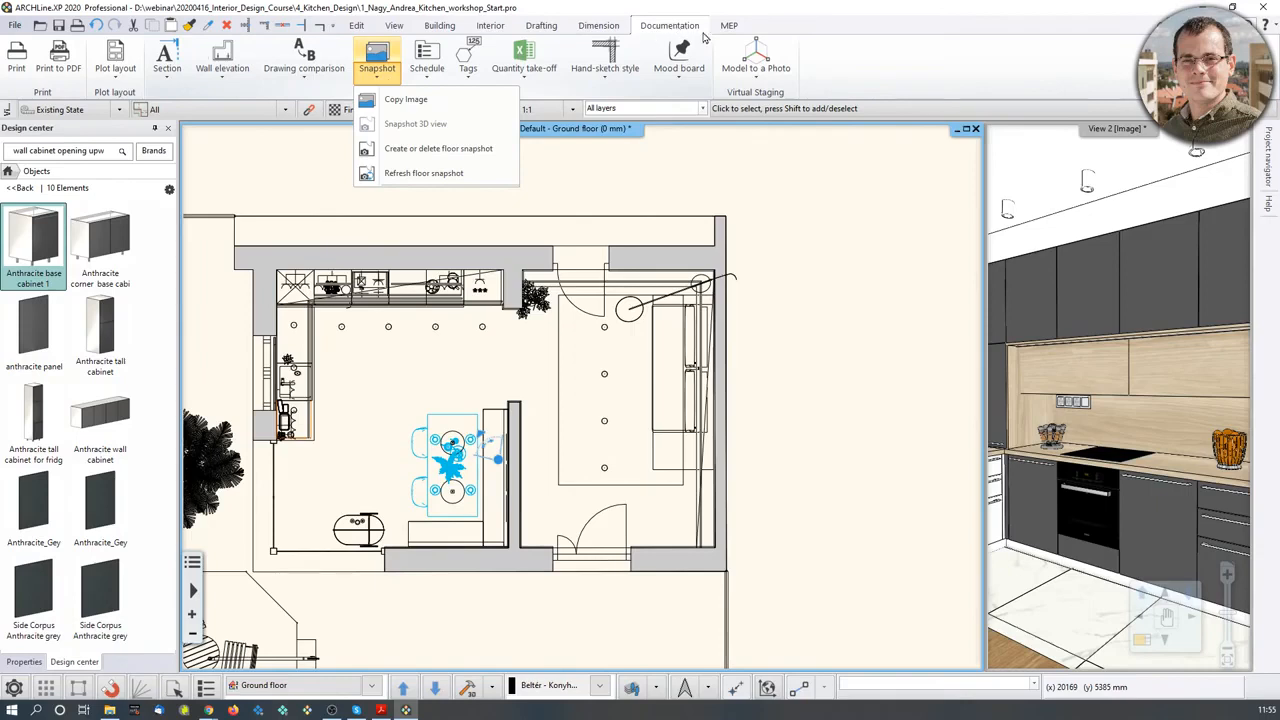
{"action": "left_click", "coordinate": [416, 157]}
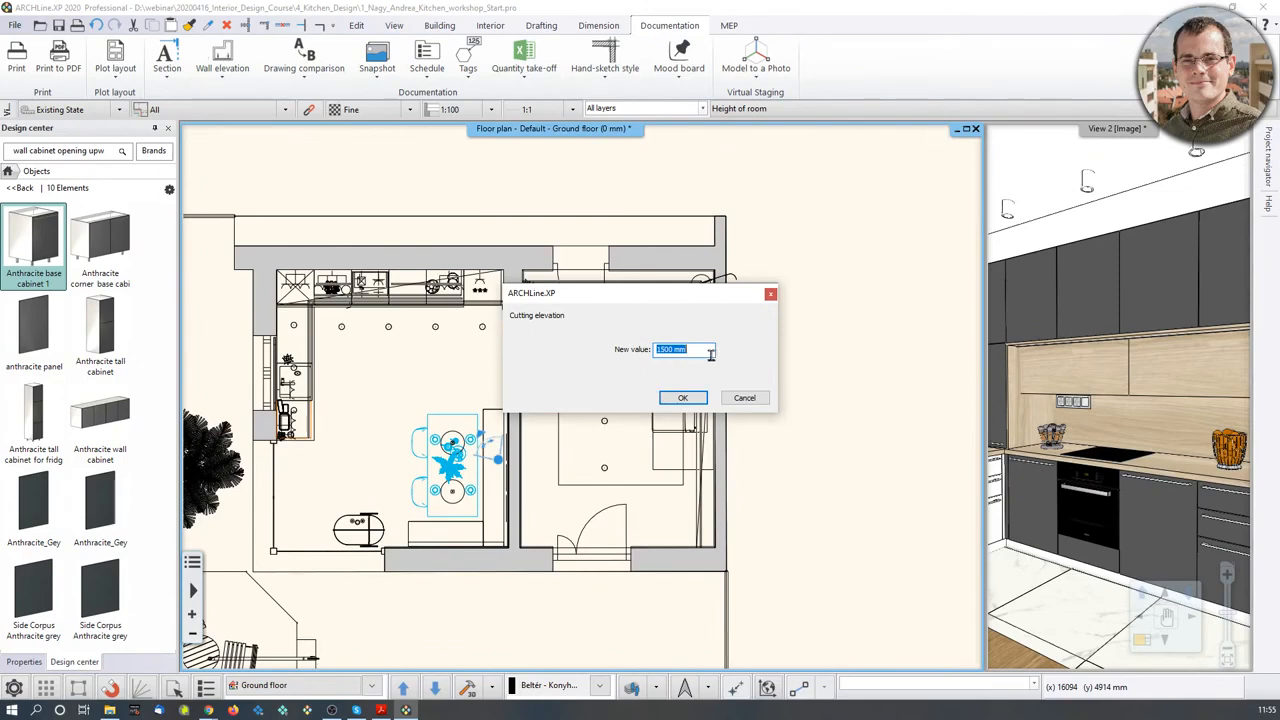
{"action": "left_click", "coordinate": [683, 398]}
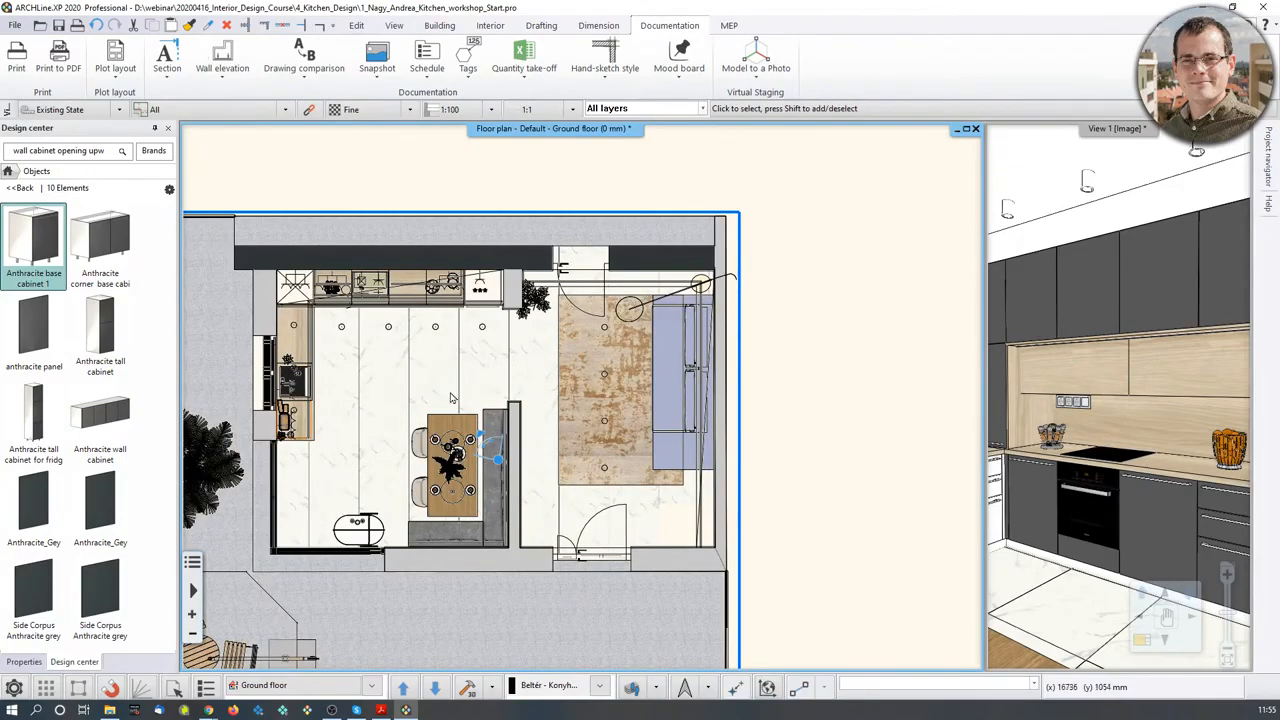
{"action": "scroll", "coordinate": [440, 388], "scroll_direction": "up", "scroll_amount": 2}
{"action": "scroll", "coordinate": [494, 337], "scroll_direction": "up", "scroll_amount": 2}
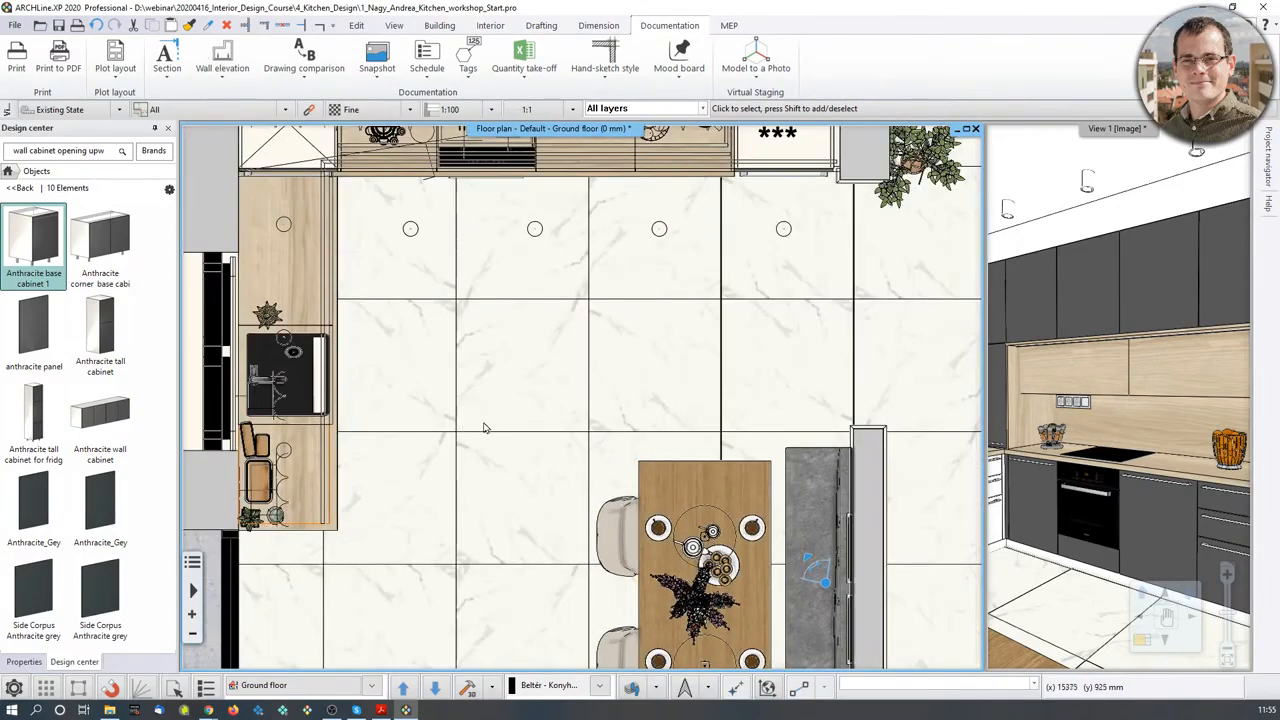
{"action": "scroll", "coordinate": [505, 325], "scroll_direction": "up", "scroll_amount": 1}
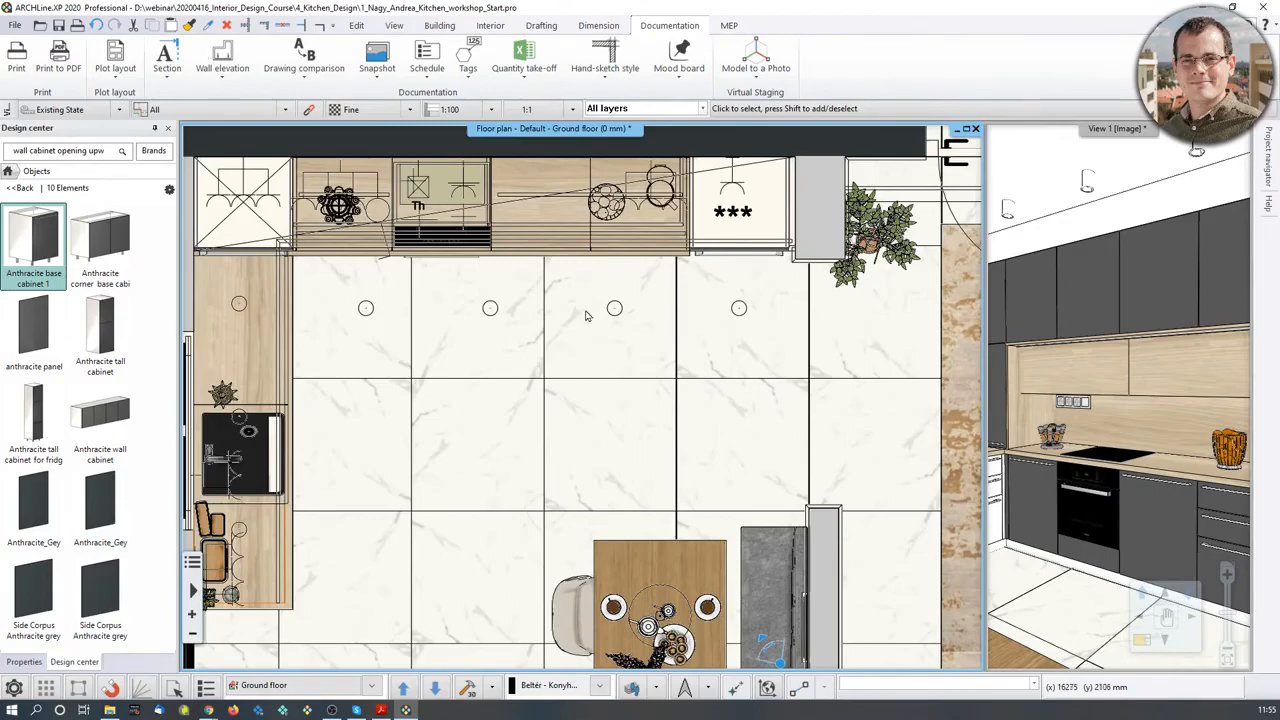
- Move the floor snapshot image horizontally to an empty area to the right of the ground floor plan
{"action": "scroll", "coordinate": [600, 300], "scroll_direction": "down", "scroll_amount": 3}
{"action": "left_click", "coordinate": [587, 413]}
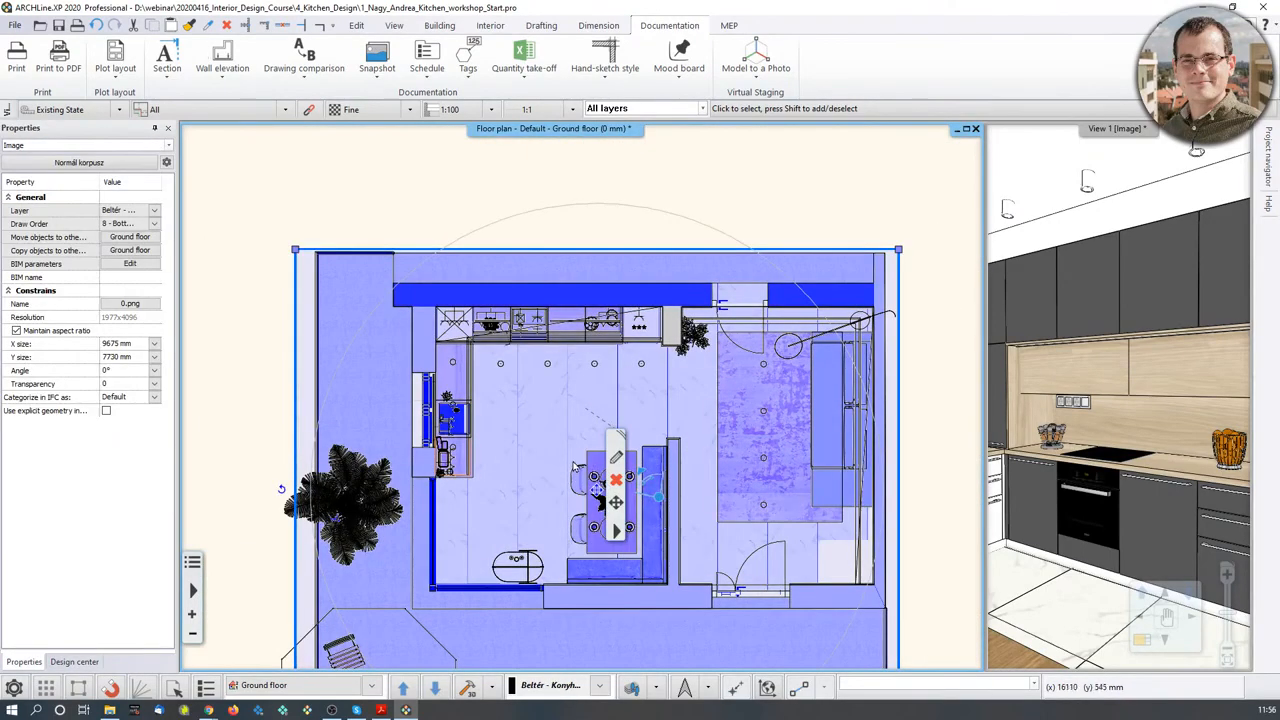
{"action": "middle_click_drag", "start_coordinate": [571, 456], "coordinate": [522, 401]}
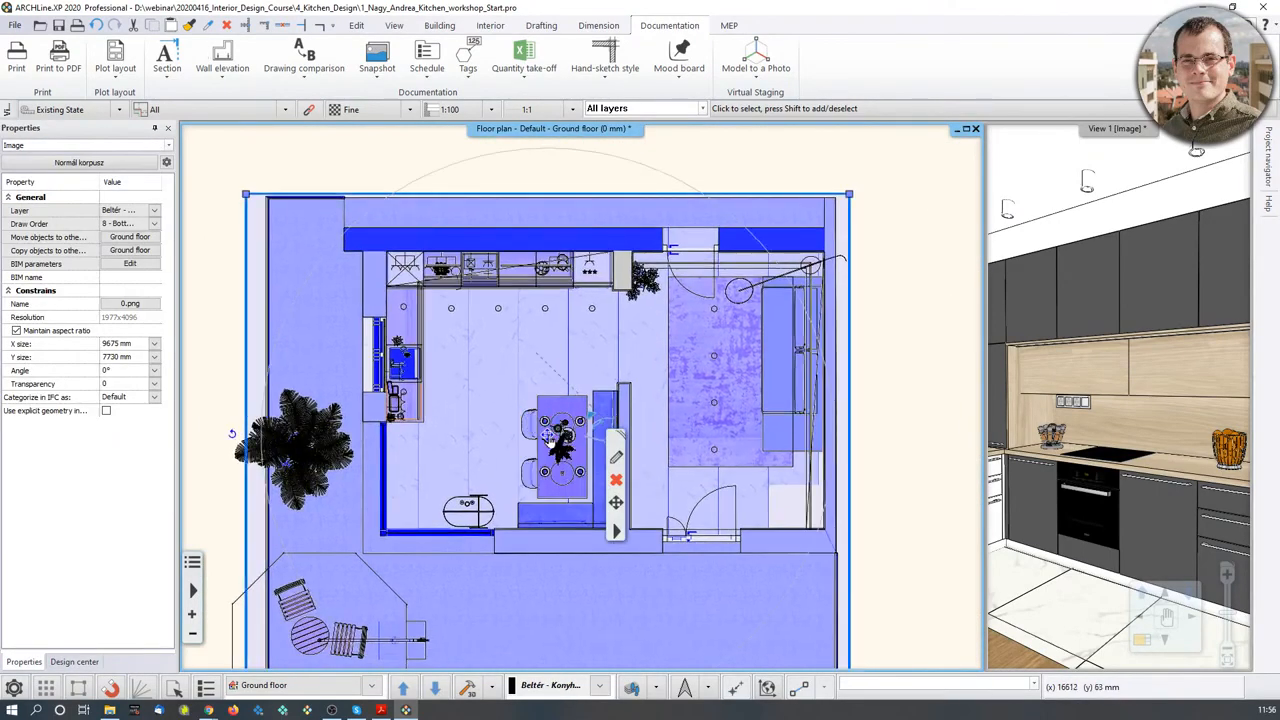
{"action": "left_click", "coordinate": [549, 438]}
{"action": "left_click", "coordinate": [592, 447]}
{"action": "scroll", "coordinate": [660, 437], "scroll_direction": "down", "scroll_amount": 3}
{"action": "middle_click_drag", "start_coordinate": [936, 416], "coordinate": [670, 431]}
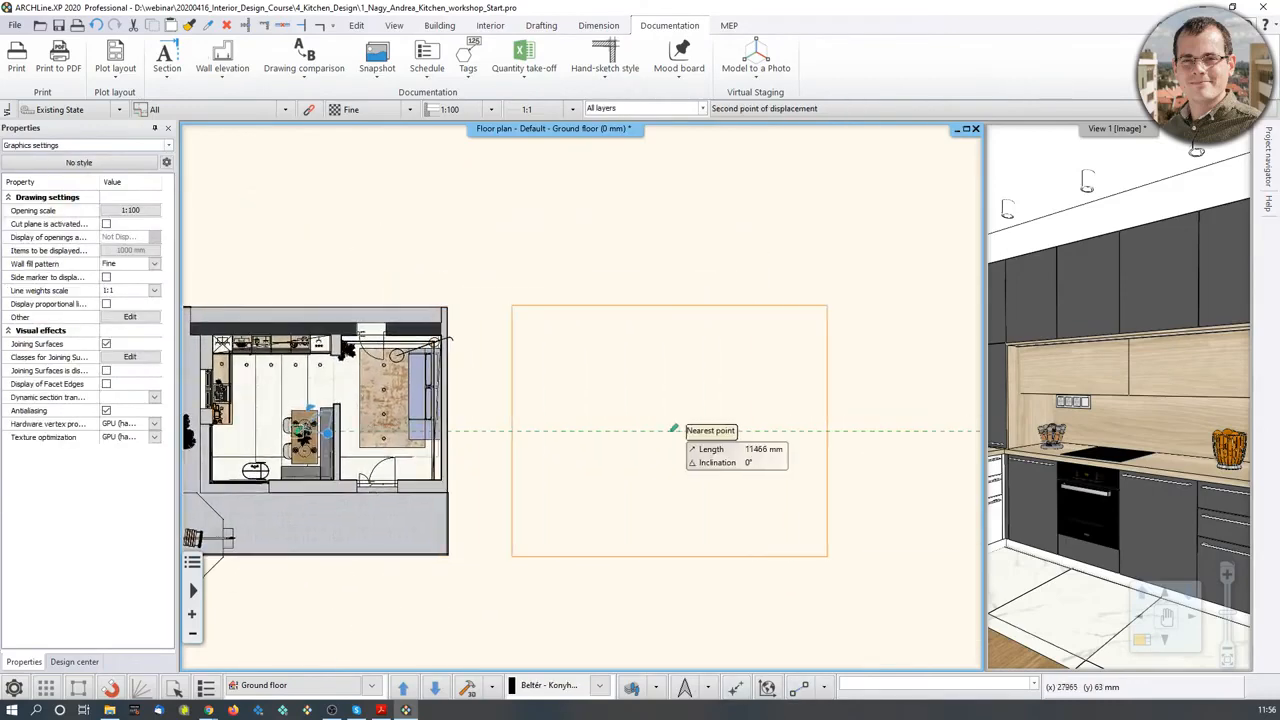
{"action": "left_click", "coordinate": [720, 430]}
{"action": "left_click", "coordinate": [595, 238]}
{"action": "scroll", "coordinate": [790, 485], "scroll_direction": "up", "scroll_amount": 3}
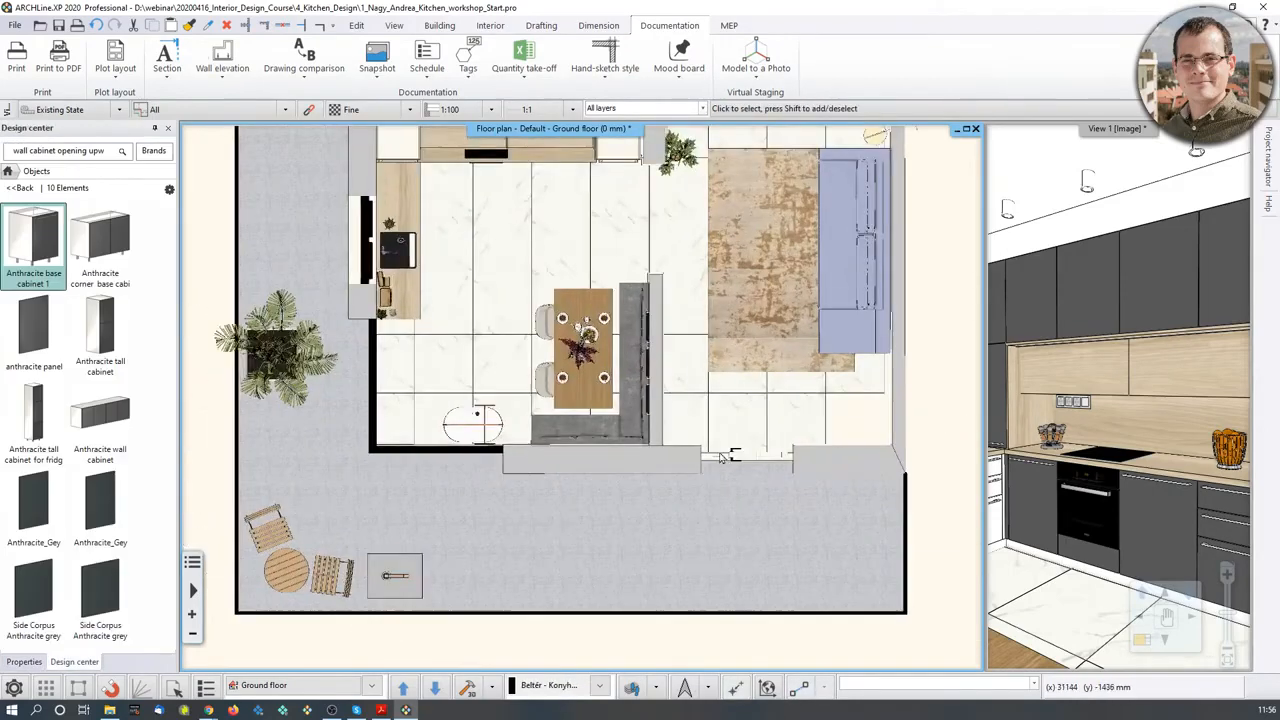
{"action": "middle_click_drag", "start_coordinate": [544, 220], "coordinate": [569, 320]}
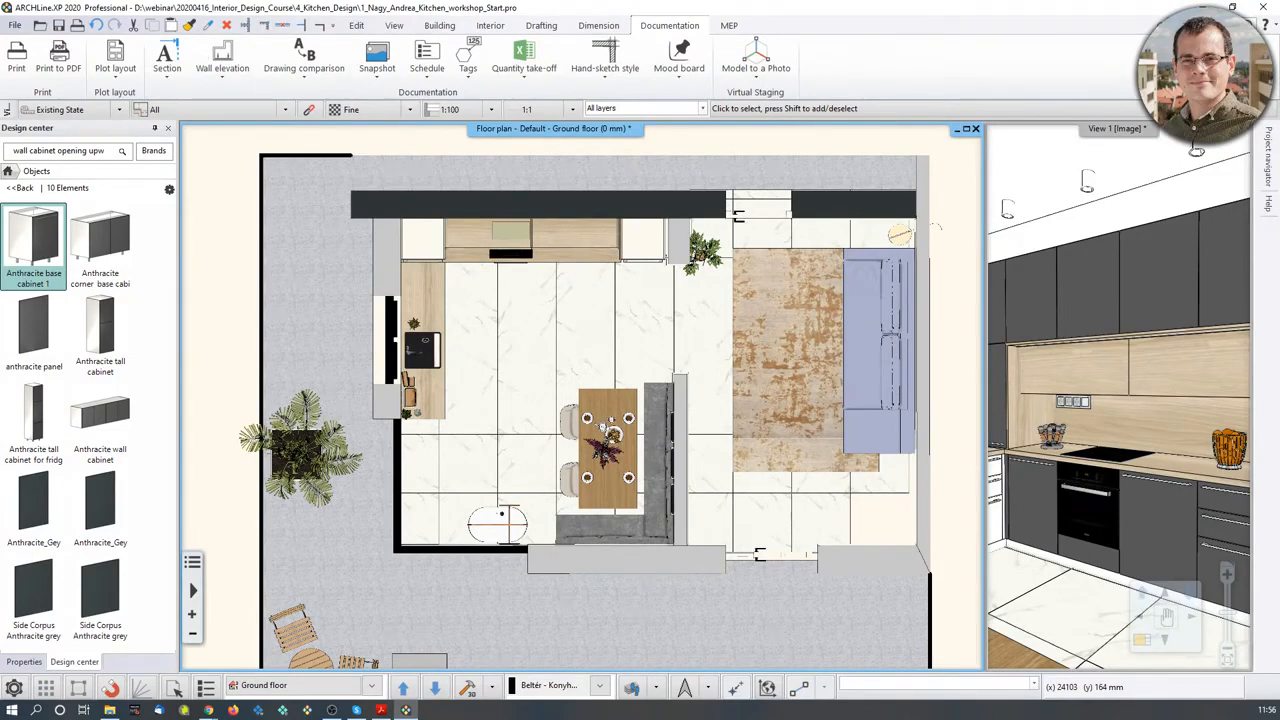
- Examine the section profile settings of the base cabinets' plinth moulding in the 3D view, and cancel the Moulding dialog
{"action": "middle_click_drag", "start_coordinate": [1115, 500], "coordinate": [1145, 492]}
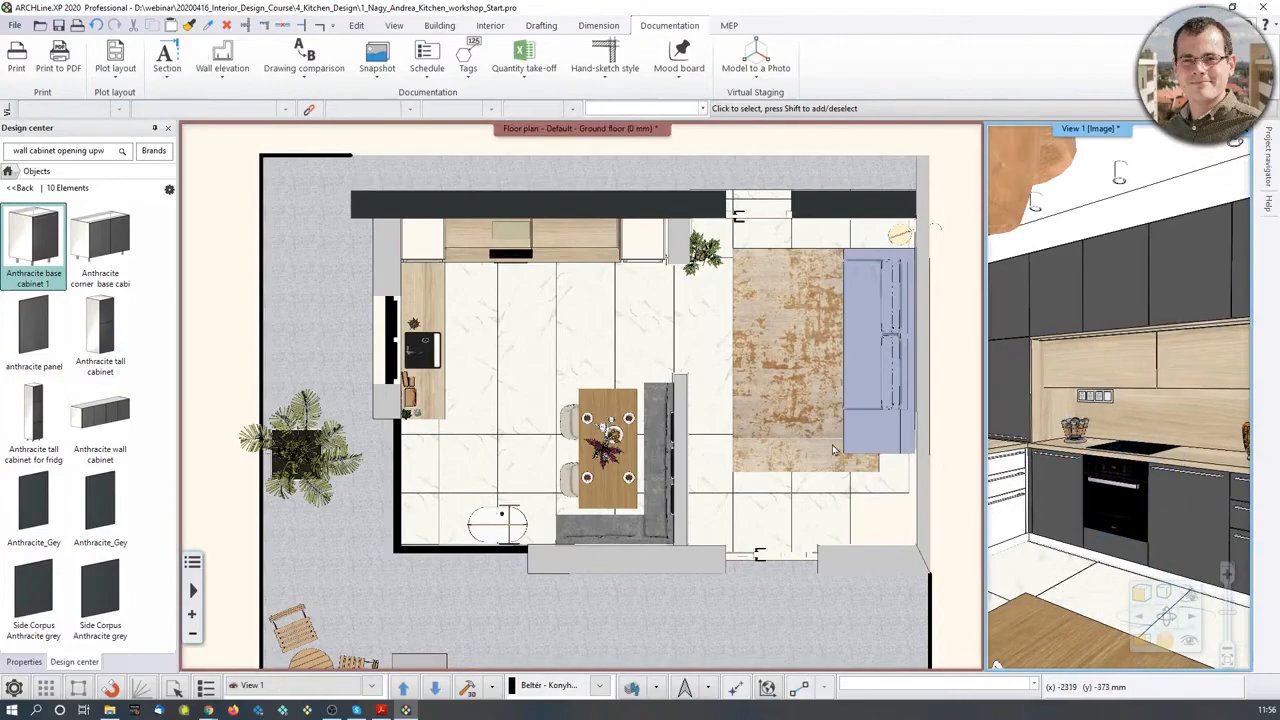
{"action": "middle_click_drag", "start_coordinate": [760, 400], "coordinate": [538, 396]}
{"action": "middle_click_drag", "start_coordinate": [1015, 475], "coordinate": [1045, 560]}
{"action": "scroll", "coordinate": [1047, 580], "scroll_direction": "up", "scroll_amount": 5}
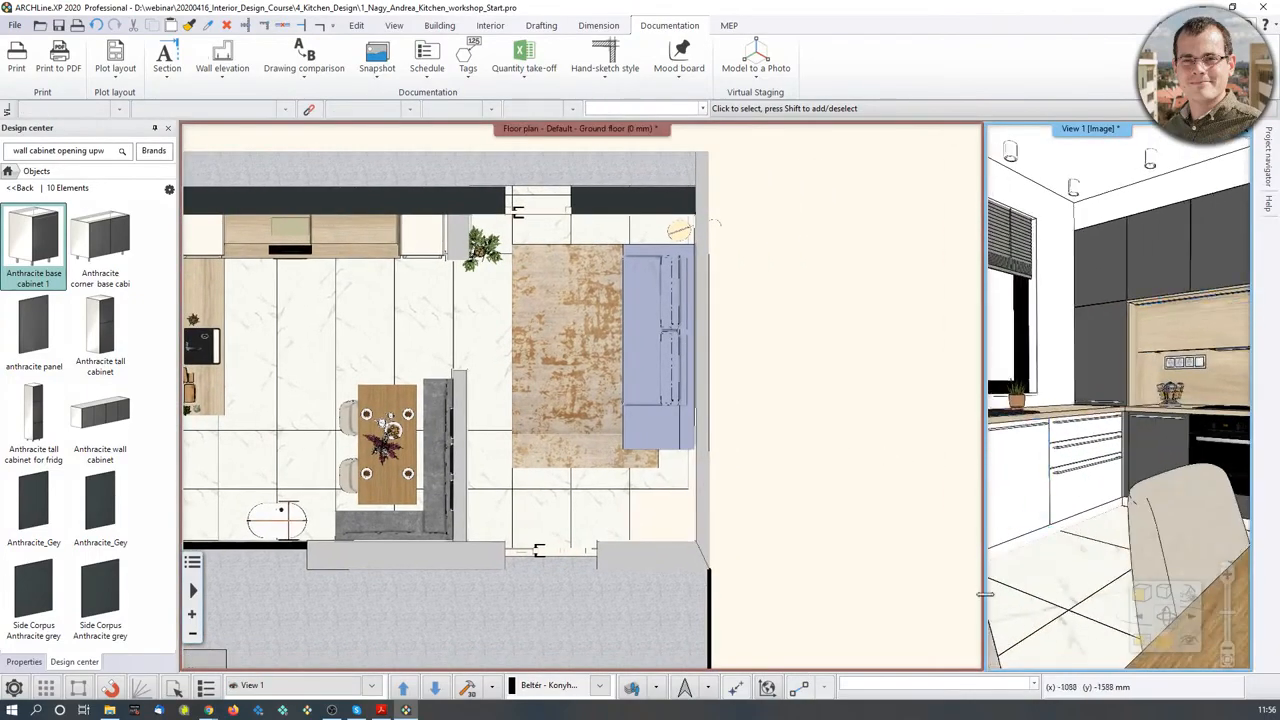
{"action": "scroll", "coordinate": [1047, 580], "scroll_direction": "up", "scroll_amount": 5}
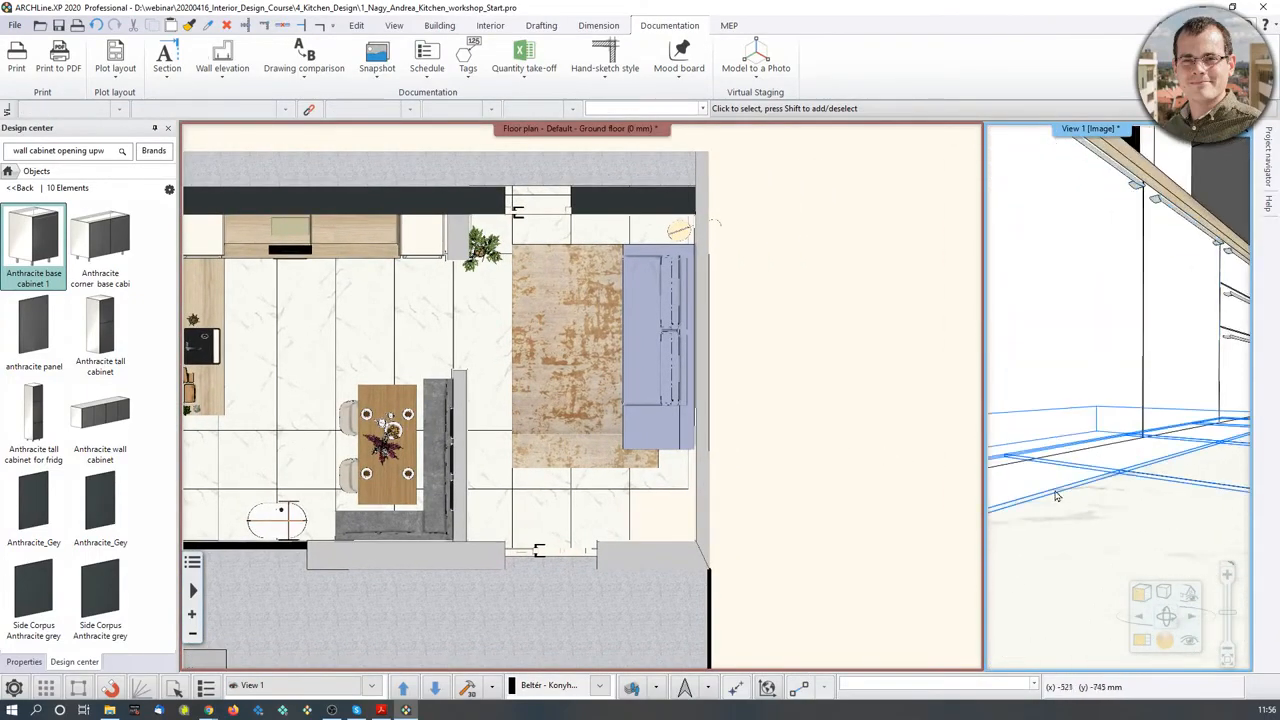
{"action": "left_click", "coordinate": [1054, 486]}
{"action": "middle_click_drag", "start_coordinate": [1001, 498], "coordinate": [1063, 420]}
{"action": "scroll", "coordinate": [1071, 467], "scroll_direction": "up", "scroll_amount": 4}
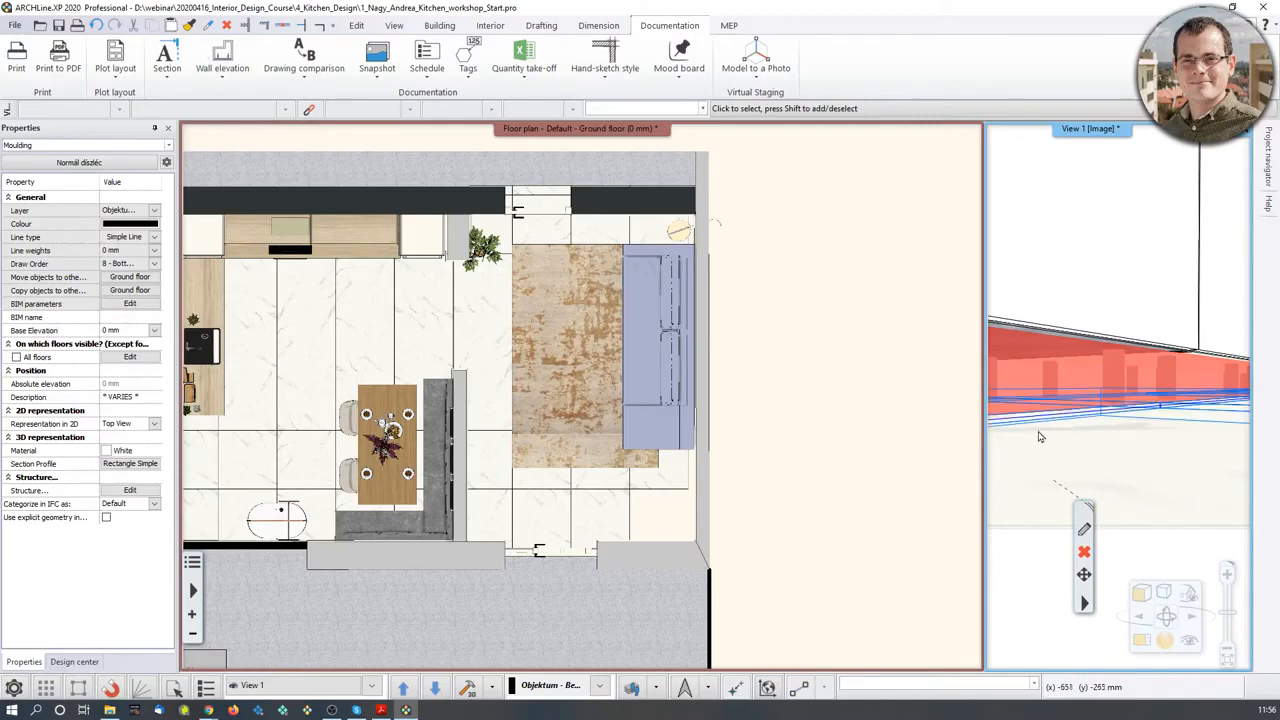
{"action": "middle_click_drag", "start_coordinate": [1097, 432], "coordinate": [1088, 490]}
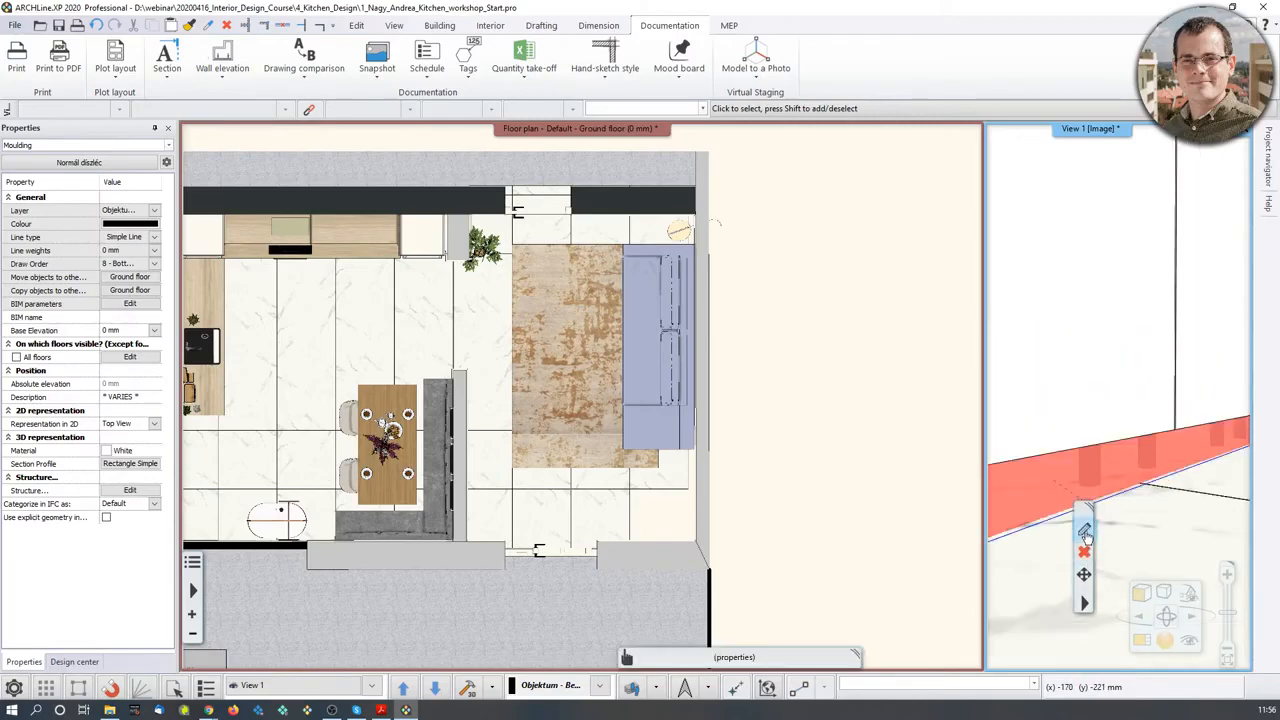
{"action": "left_click", "coordinate": [1084, 531]}
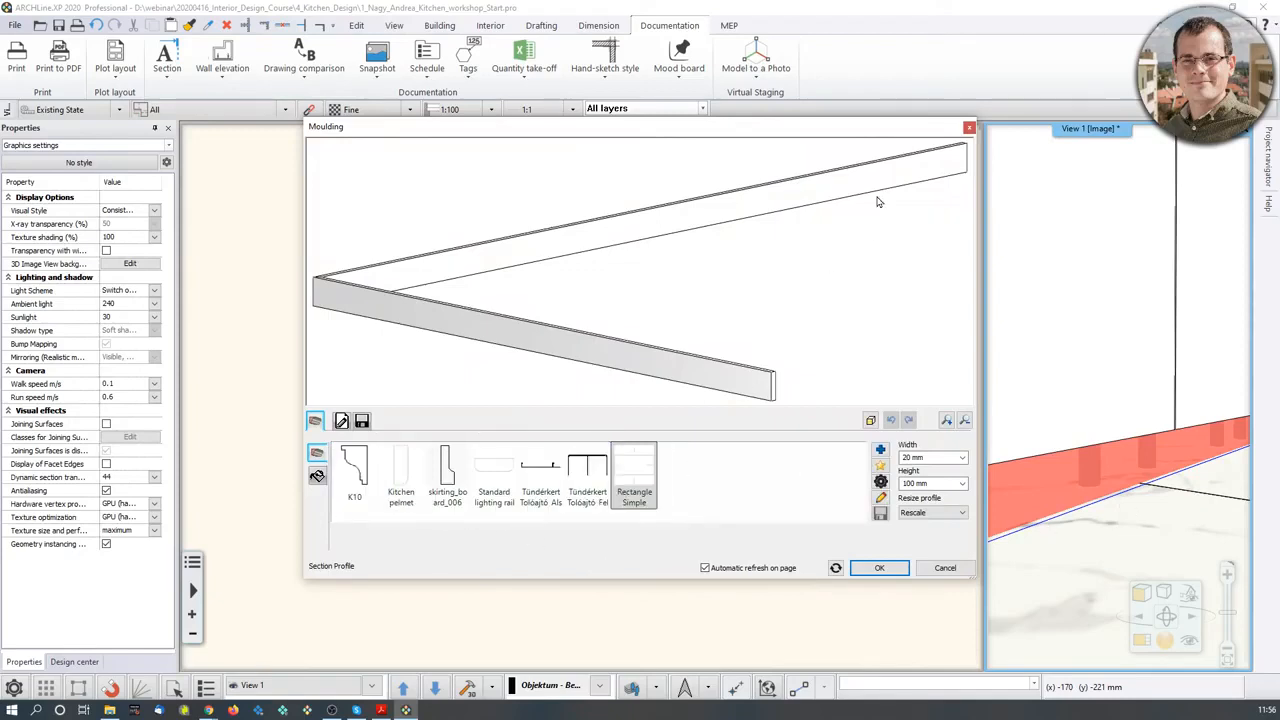
{"action": "left_click", "coordinate": [969, 127]}
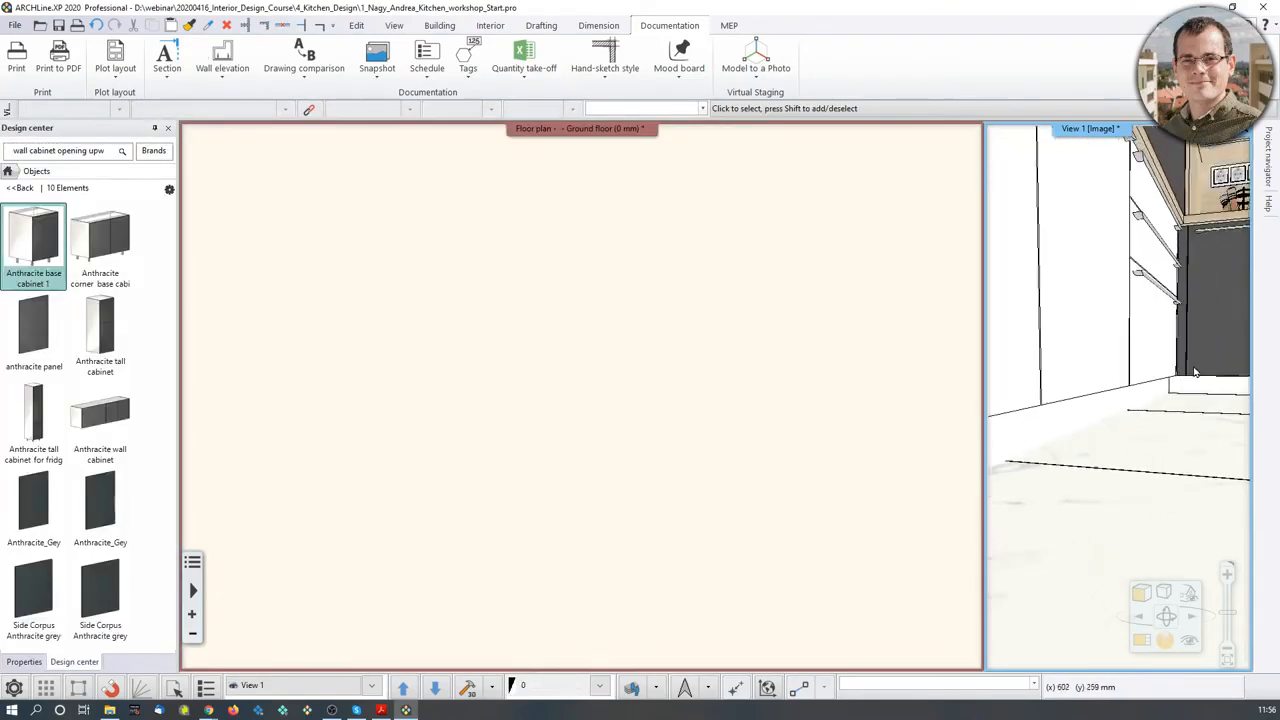
- Set the base elevation of the base cabinets' plinth moulding to 5 mm and inspect its corner at the floor tiles
{"action": "left_click", "coordinate": [1148, 398]}
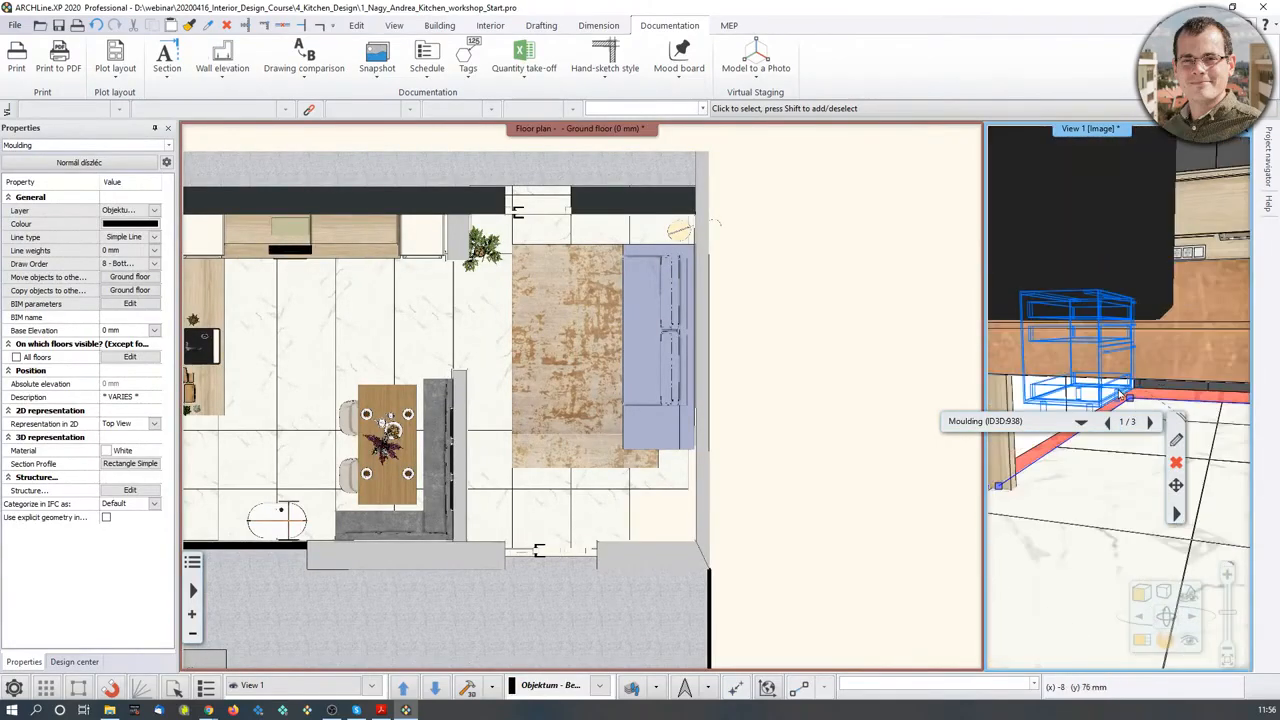
{"action": "left_click", "coordinate": [141, 333]}
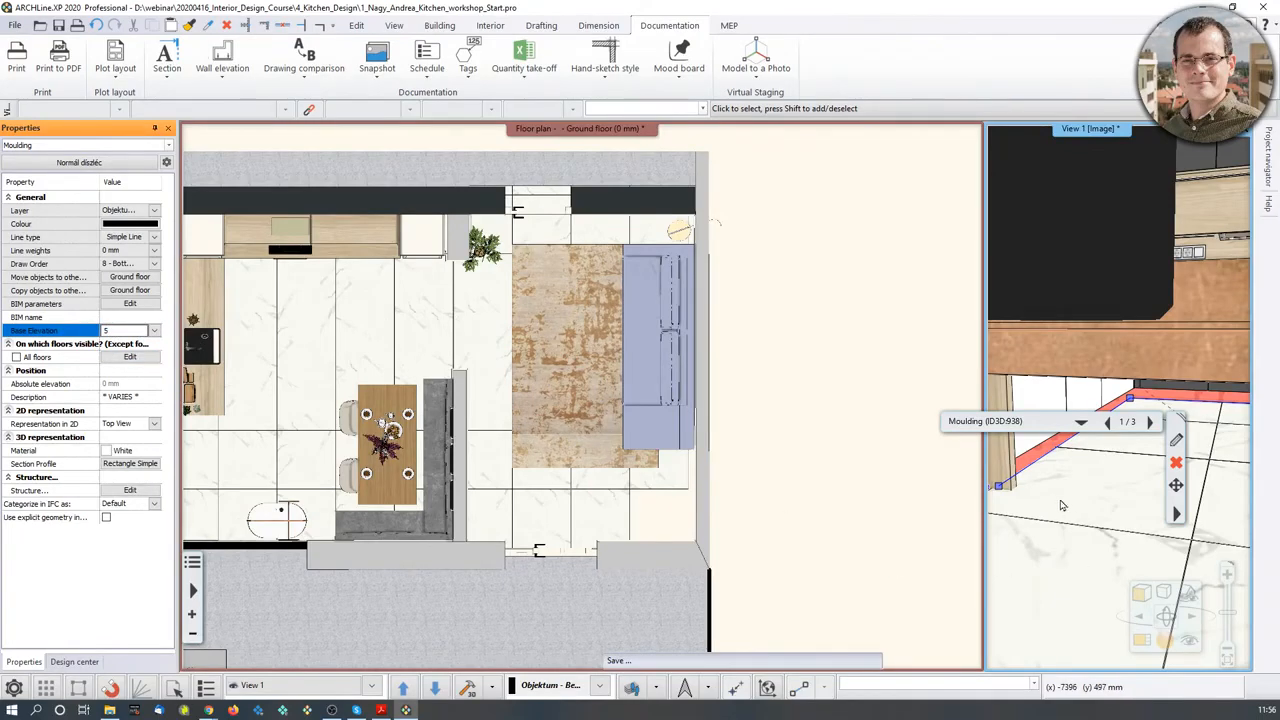
{"action": "key", "text": "Return"}
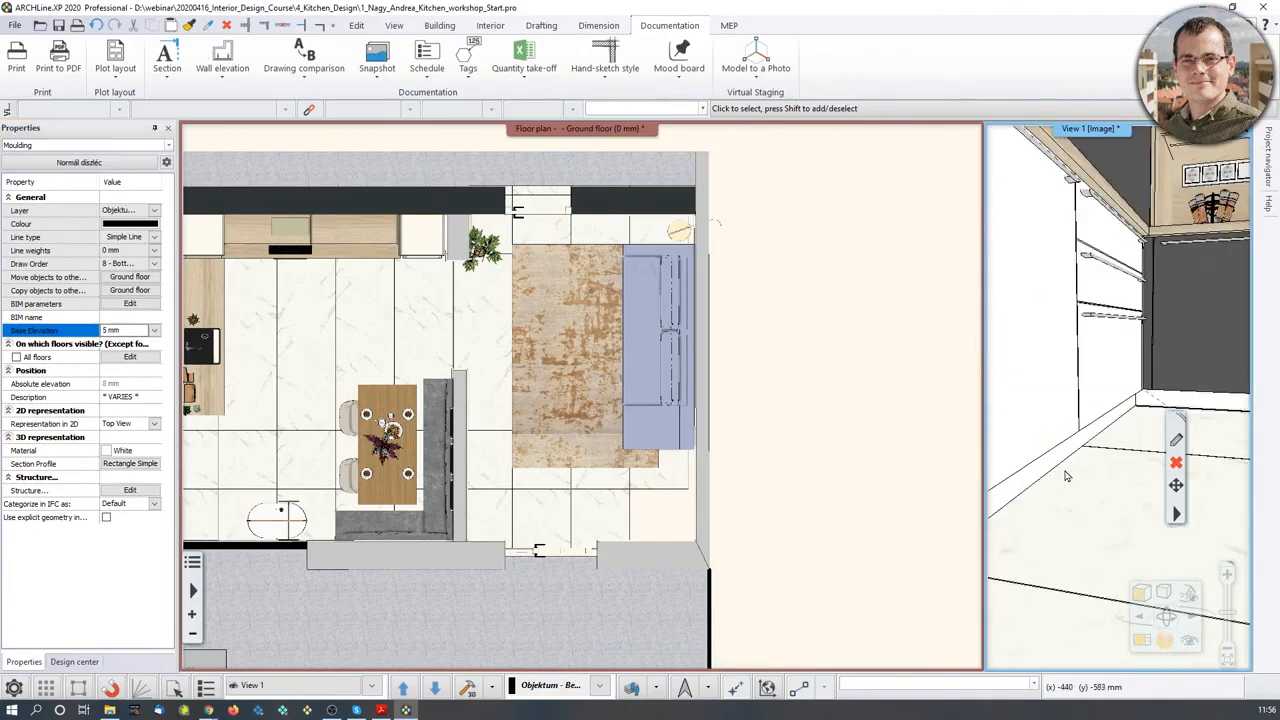
{"action": "middle_click_drag", "start_coordinate": [1065, 480], "coordinate": [1135, 448]}
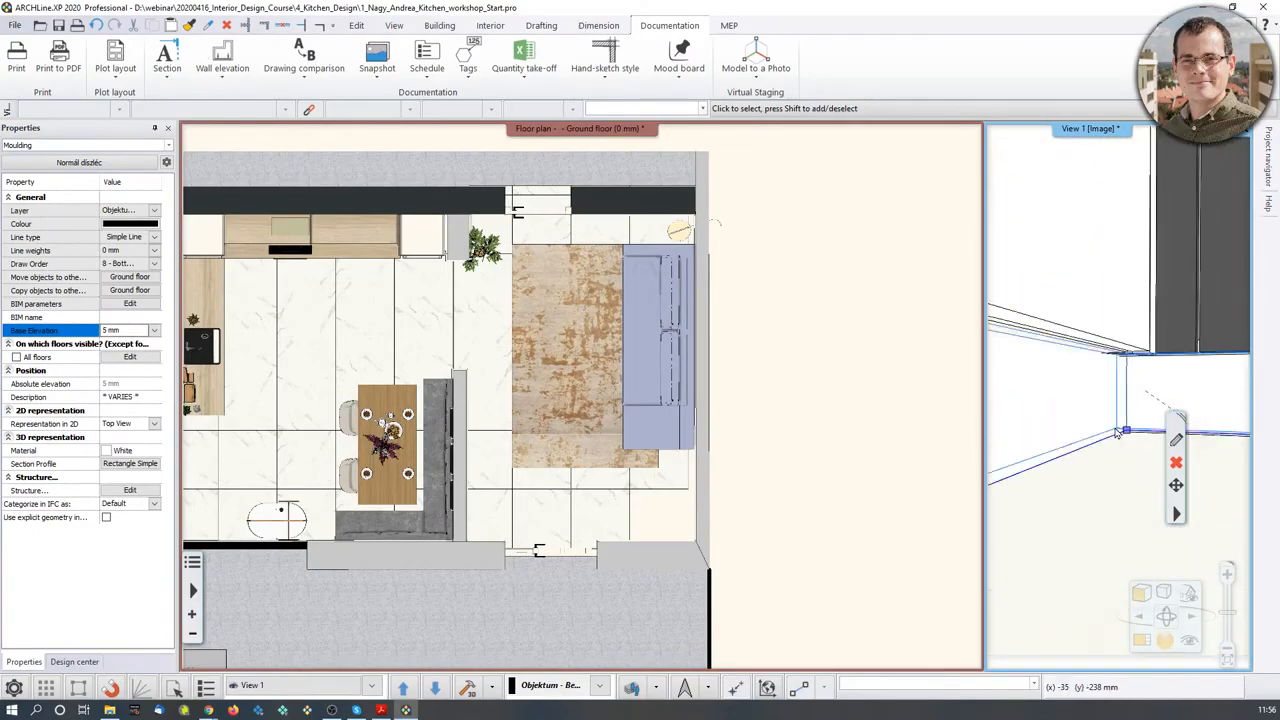
{"action": "scroll", "coordinate": [1136, 448], "scroll_direction": "down", "scroll_amount": 5}
{"action": "scroll", "coordinate": [1135, 430], "scroll_direction": "up", "scroll_amount": 5}
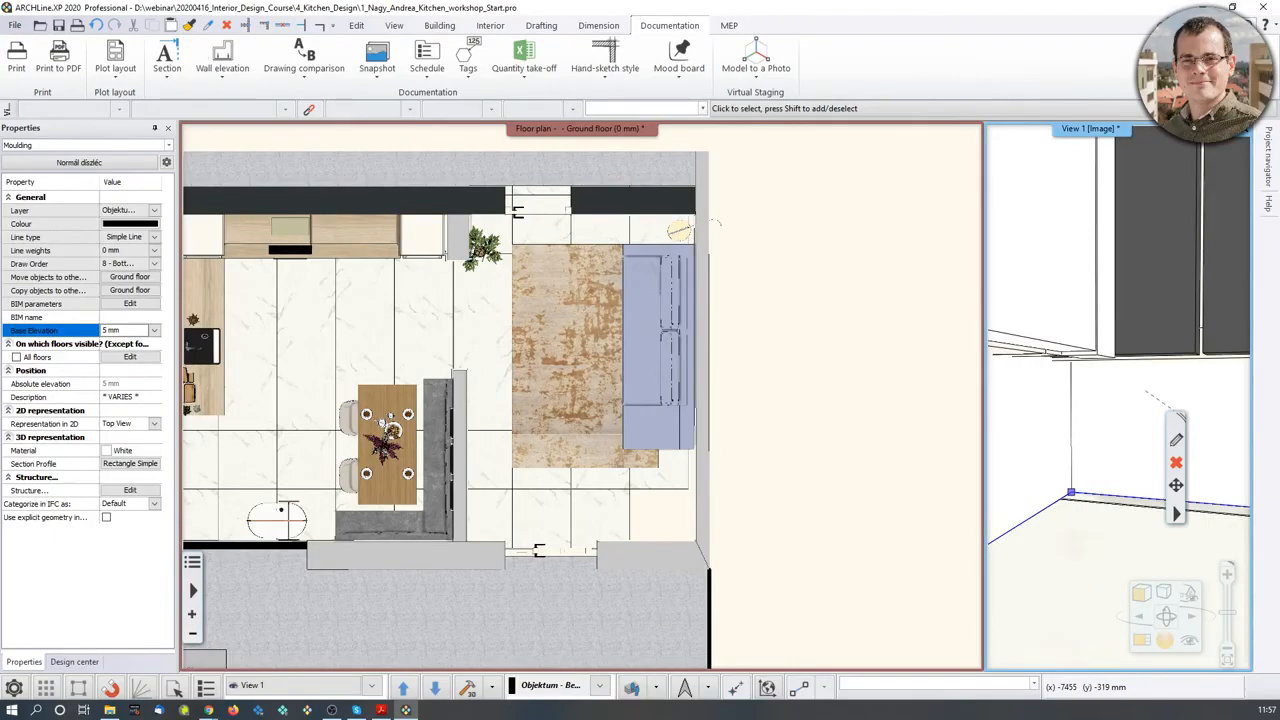
{"action": "scroll", "coordinate": [1031, 366], "scroll_direction": "down", "scroll_amount": 5}
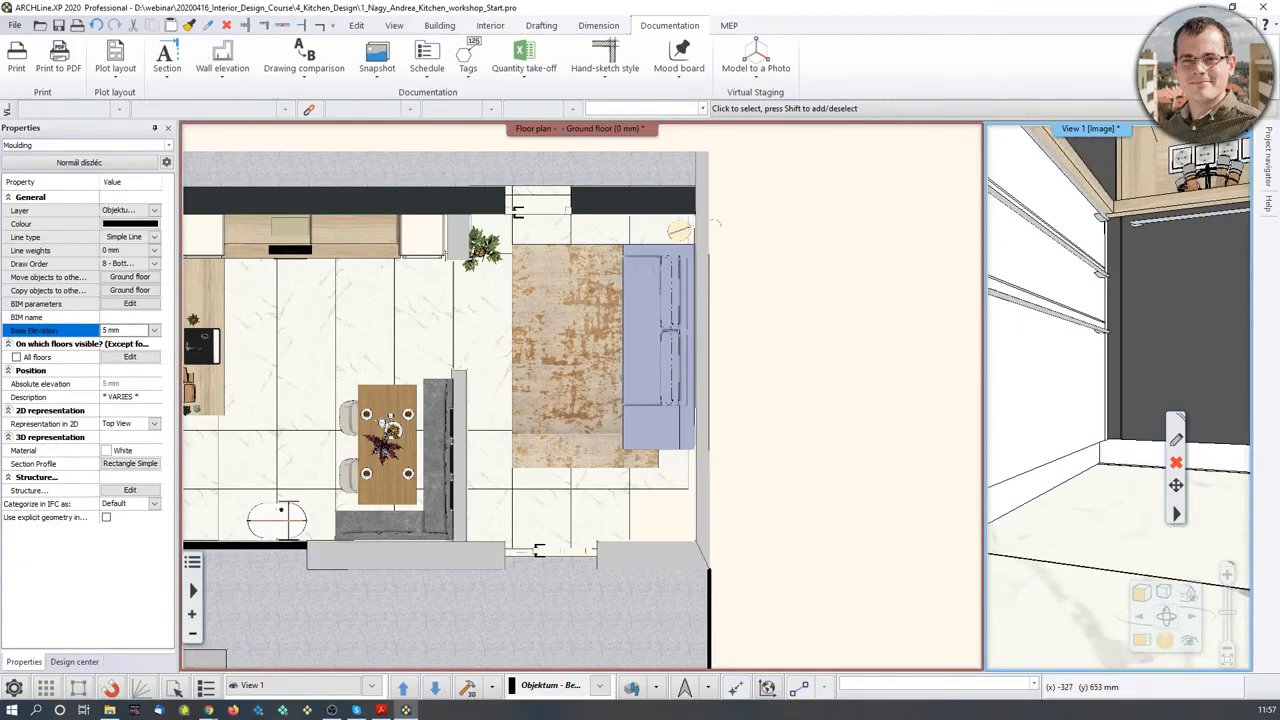
{"action": "scroll", "coordinate": [1120, 400], "scroll_direction": "down", "scroll_amount": 5}
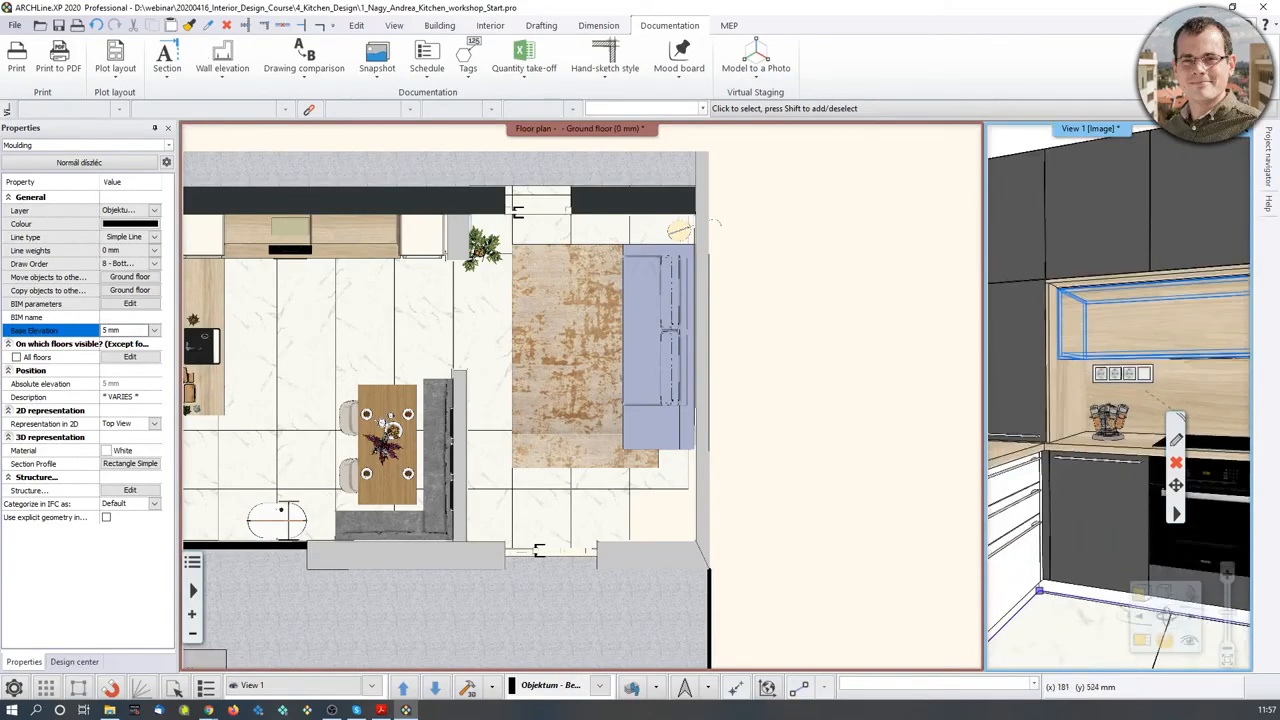
- Examine the Excel report types offered for the quantity take-off, and leave without making a report
{"action": "left_click", "coordinate": [436, 456]}
{"action": "scroll", "coordinate": [436, 456], "scroll_direction": "down", "scroll_amount": 1}
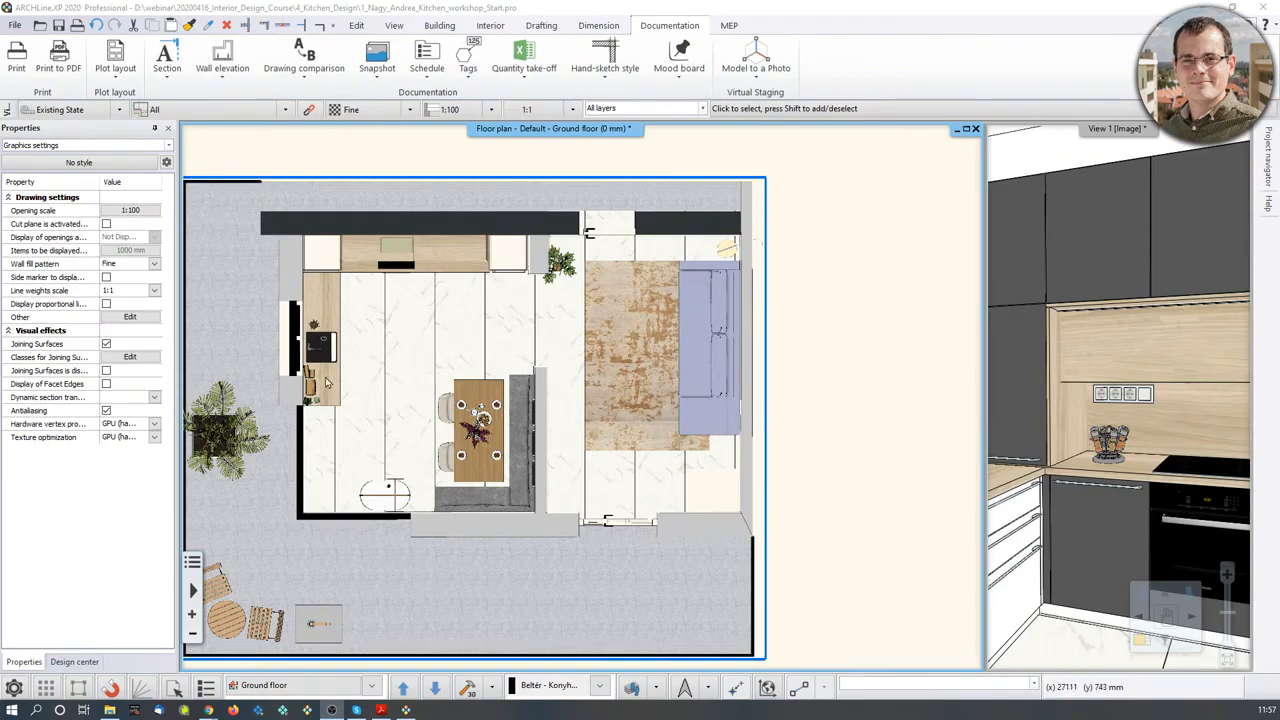
{"action": "scroll", "coordinate": [330, 385], "scroll_direction": "up", "scroll_amount": 3}
{"action": "left_click", "coordinate": [528, 70]}
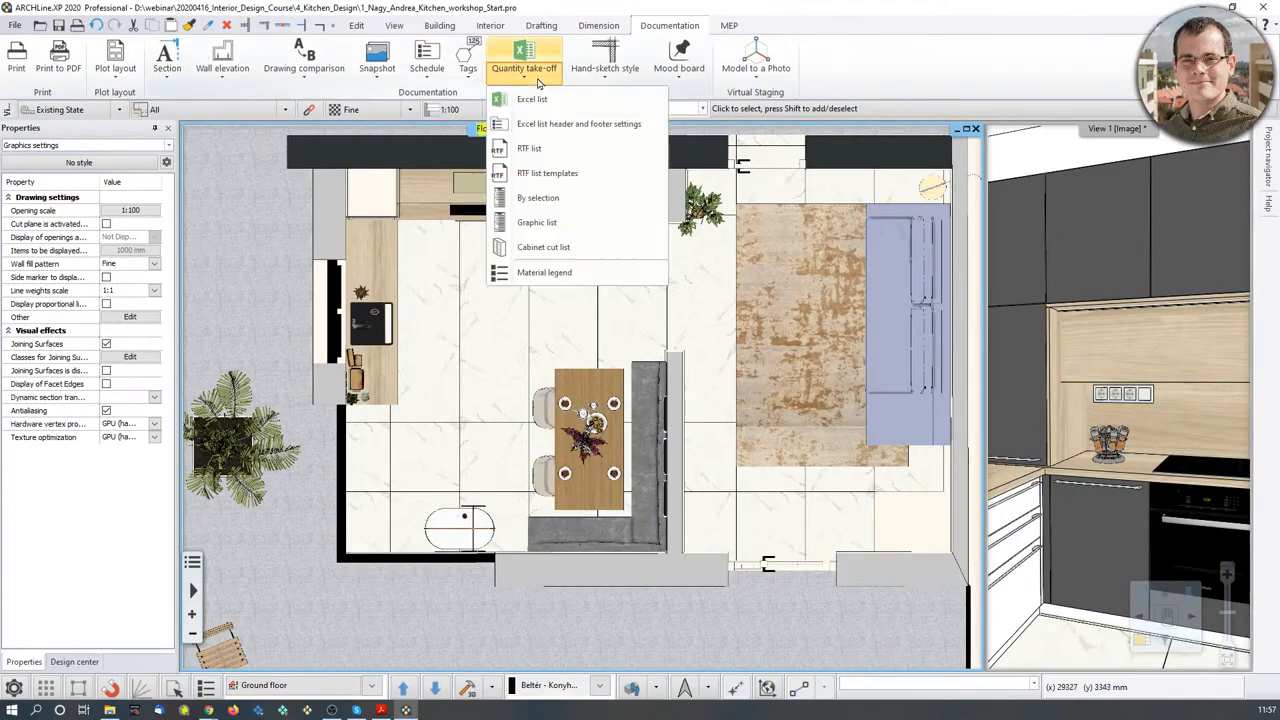
{"action": "left_click", "coordinate": [541, 103]}
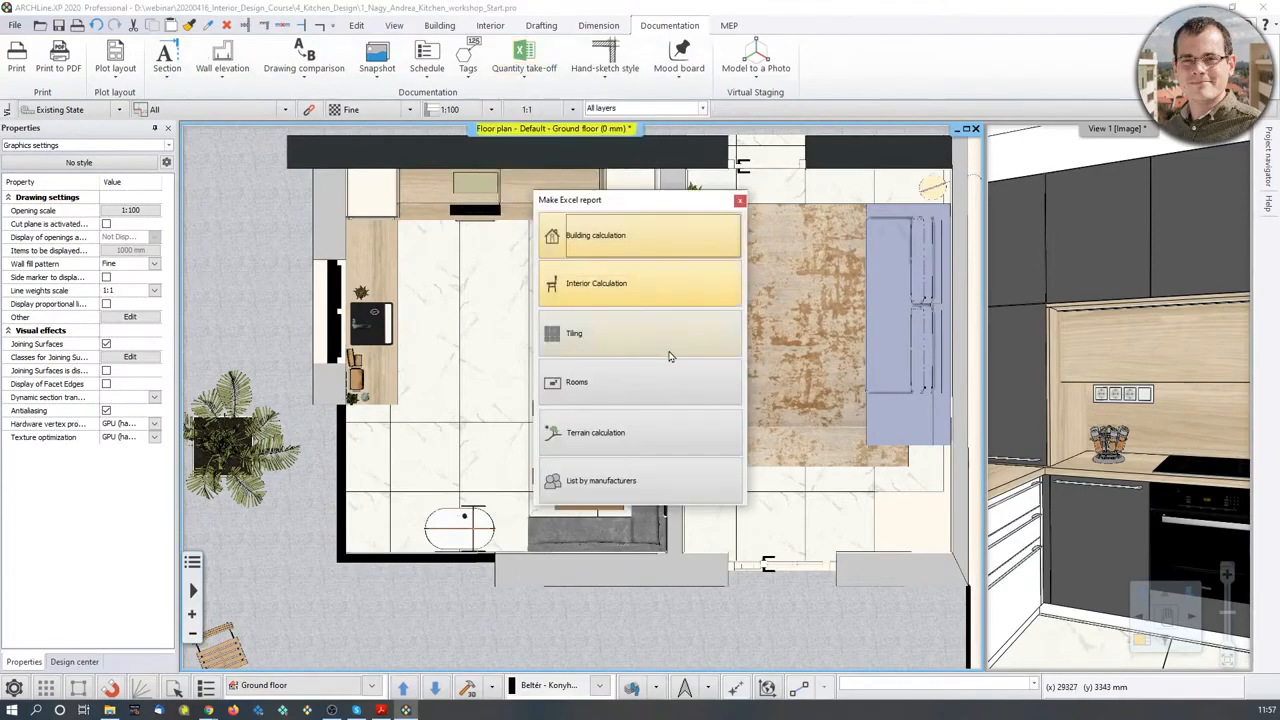
{"action": "left_click", "coordinate": [740, 200]}
{"action": "scroll", "coordinate": [625, 407], "scroll_direction": "down", "scroll_amount": 2}
{"action": "scroll", "coordinate": [625, 407], "scroll_direction": "down", "scroll_amount": 1}
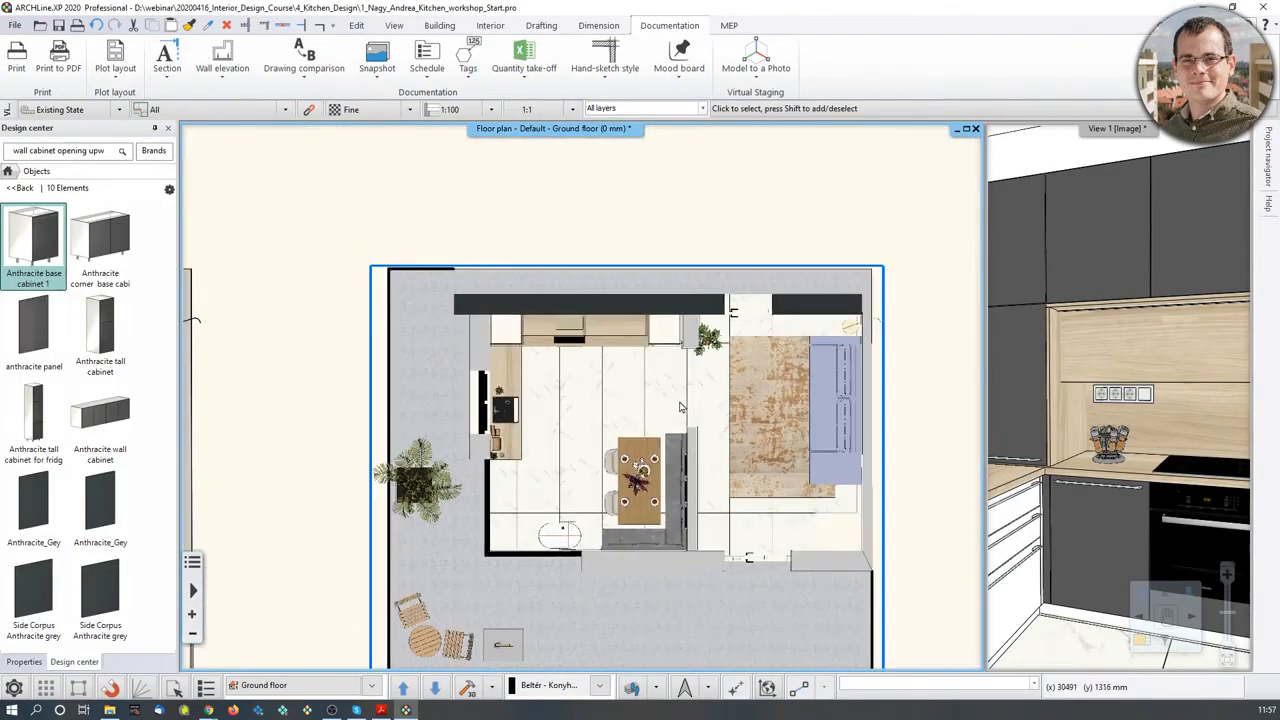
{"action": "middle_click_drag", "start_coordinate": [680, 403], "coordinate": [977, 397]}
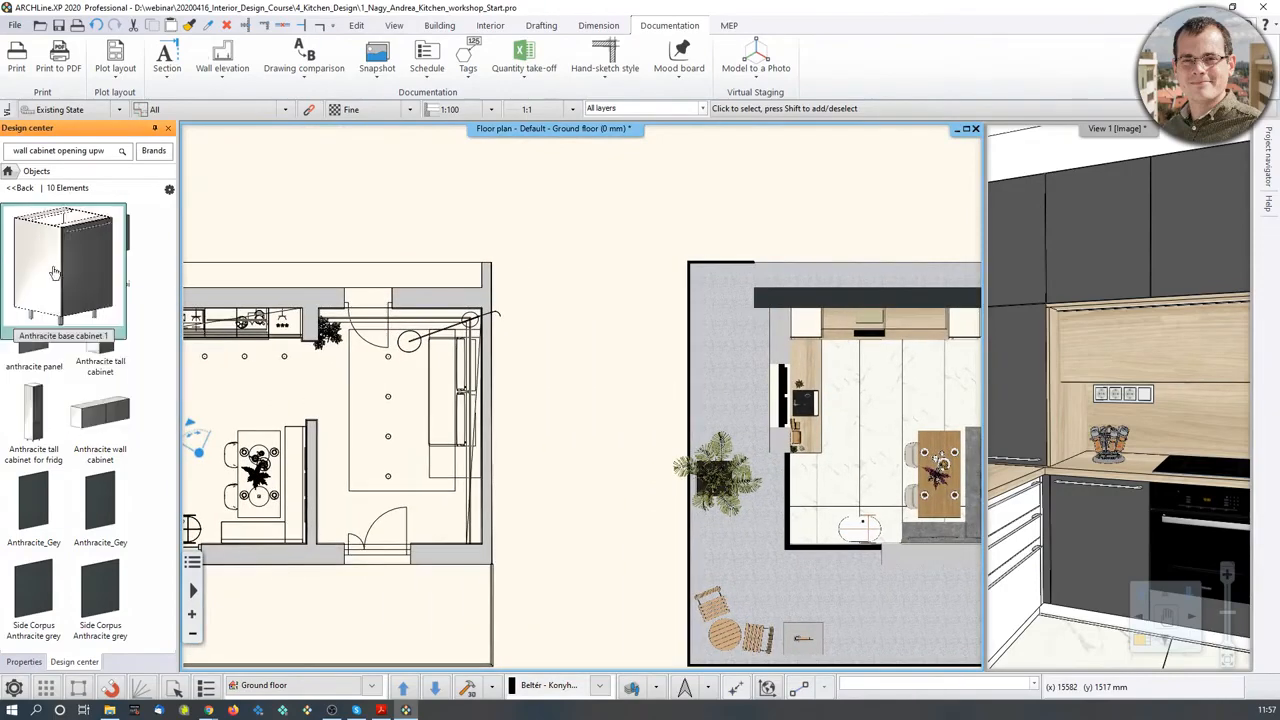